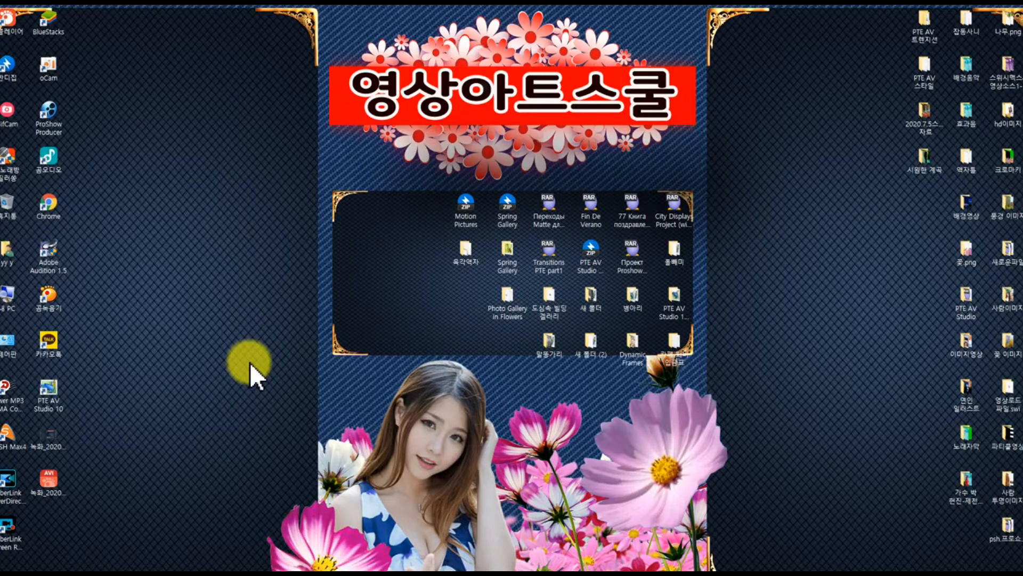
Launch PTE AV Studio 10 from the desktop and minimize its window.
right_click(53, 433)
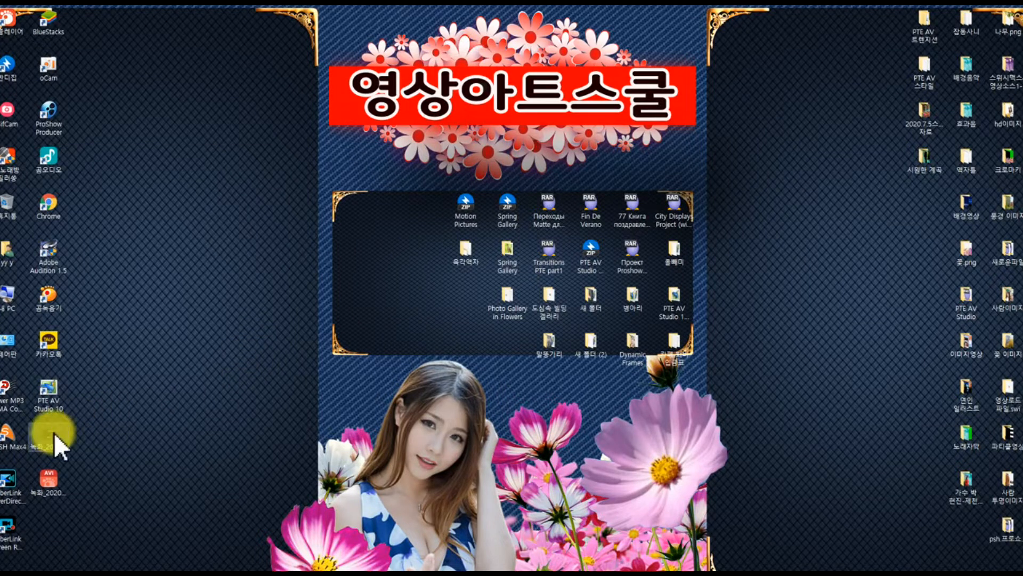
left_click(72, 400)
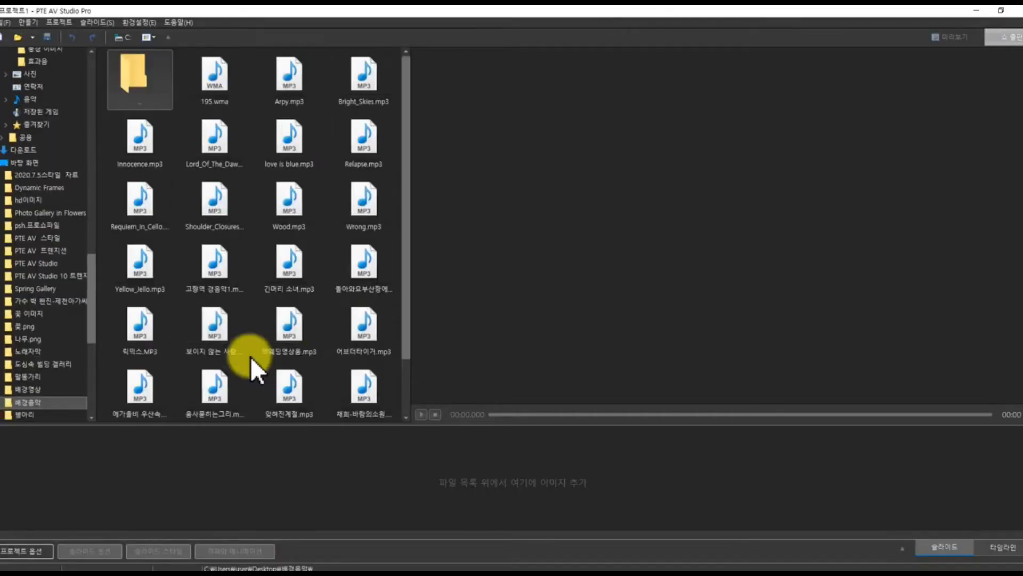
left_click(976, 10)
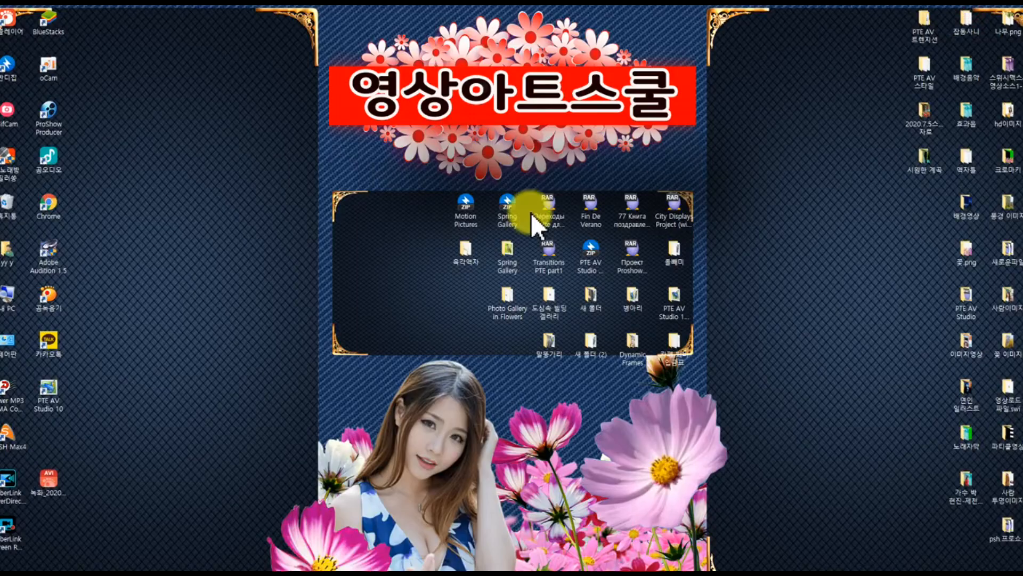
Move the 육각액자 folder to a free spot on the desktop and examine its hexagon and crystal frame and mask images.
left_click_drag(472, 254, 382, 218)
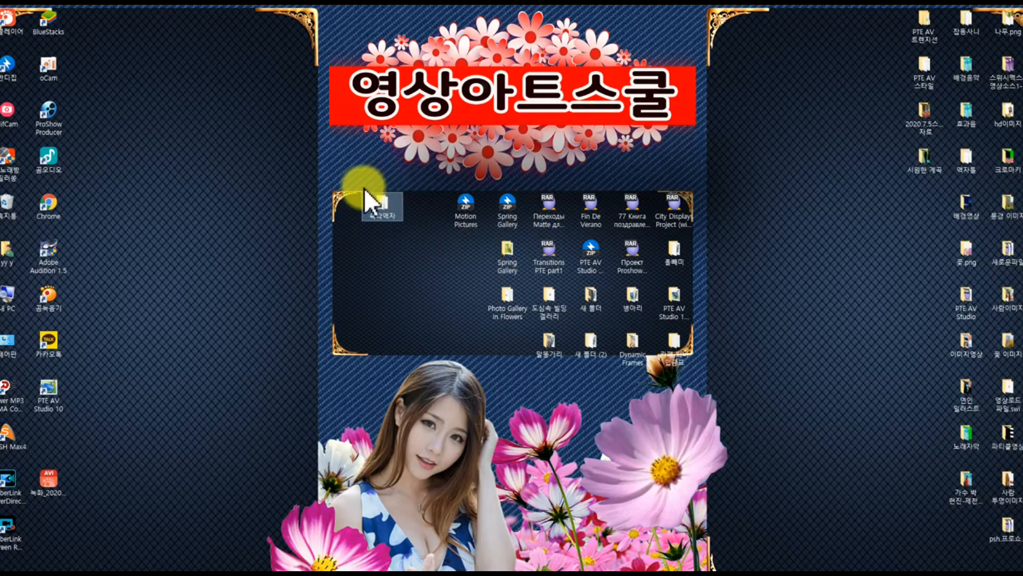
double_click(383, 203)
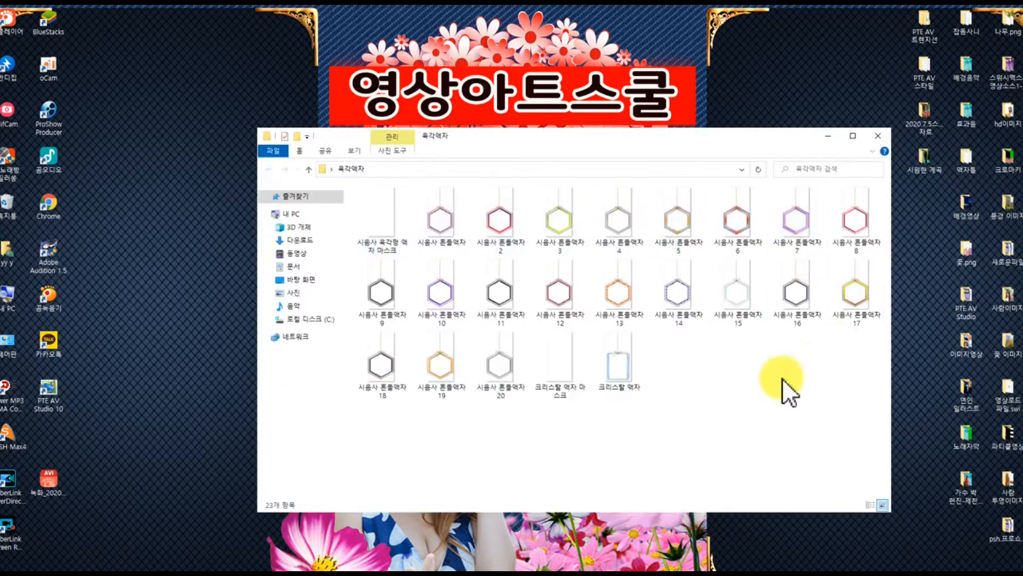
left_click(621, 373)
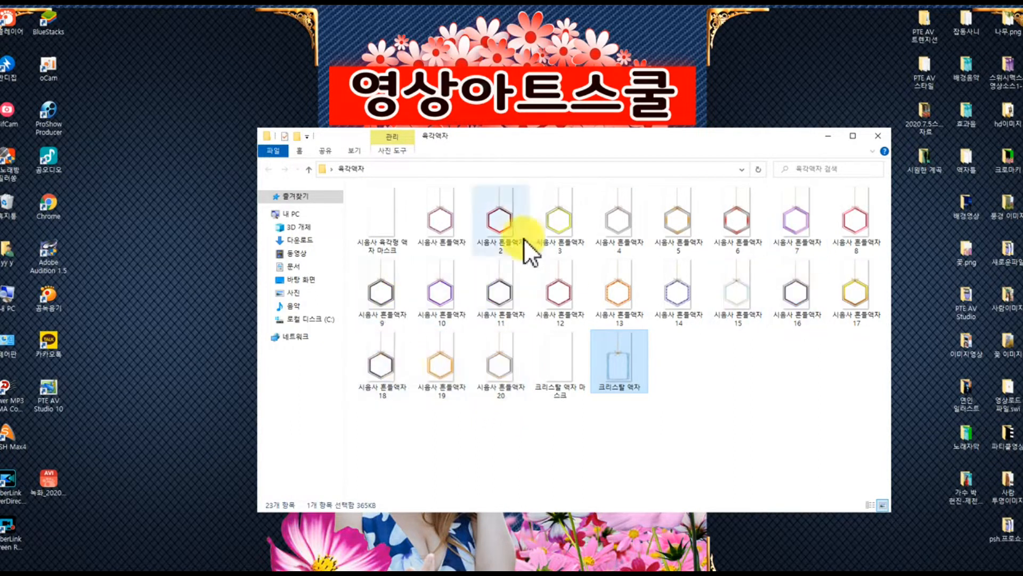
left_click(386, 227)
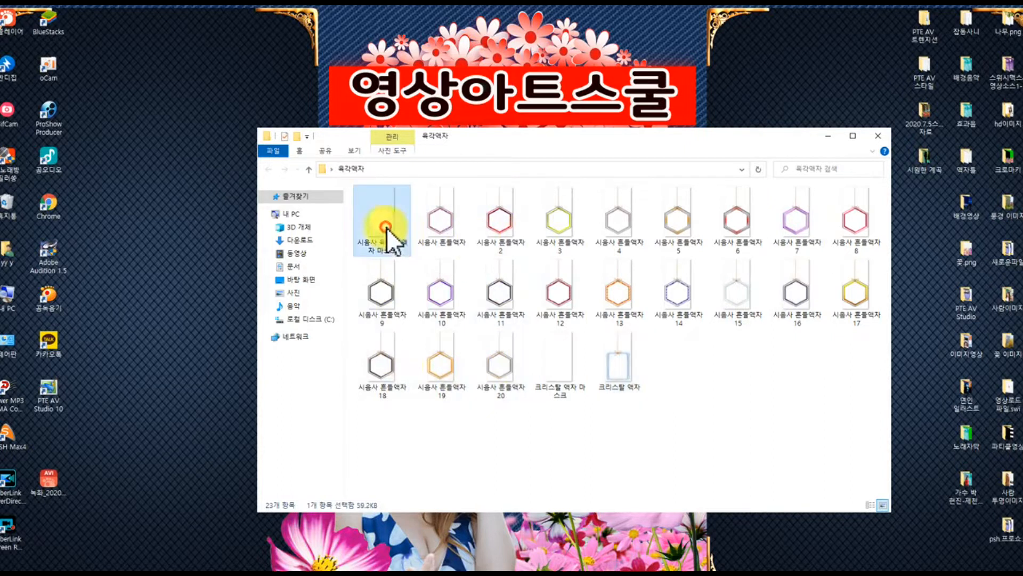
left_click(620, 372)
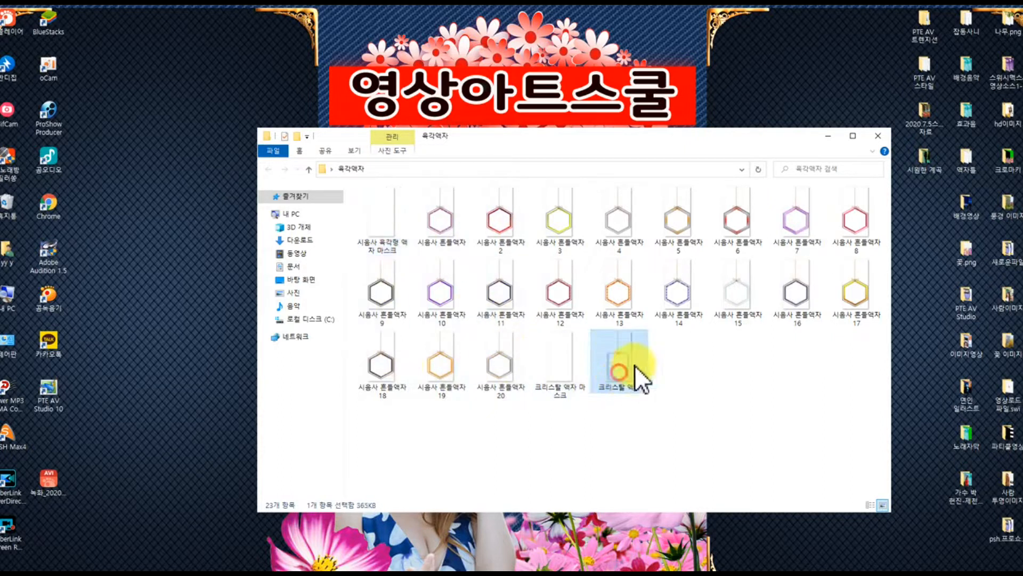
left_click(555, 366)
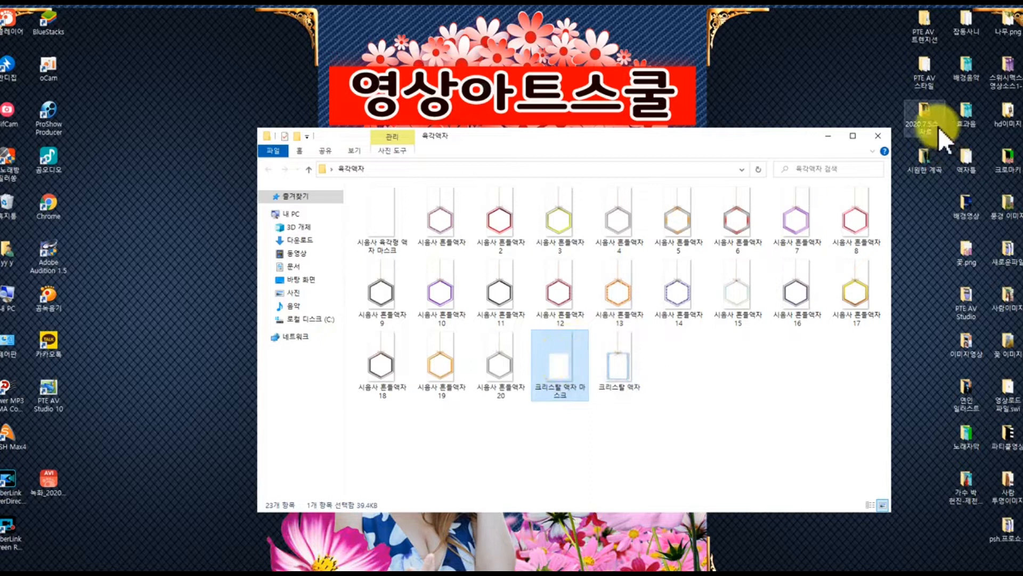
left_click(878, 140)
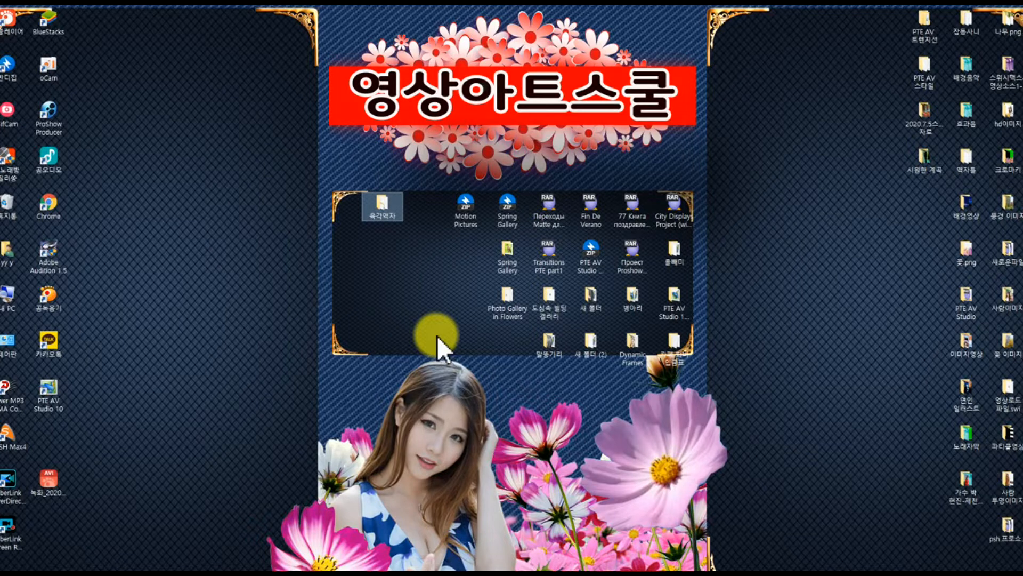
Switch back to PTE AV Studio, insert a blank slide into the empty slide list and select it.
left_click(566, 570)
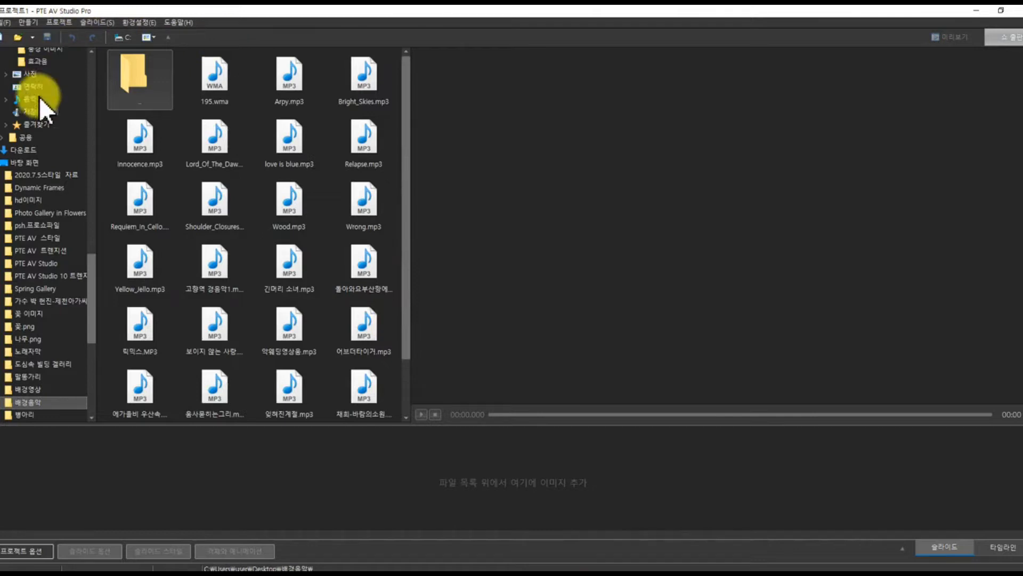
right_click(85, 465)
left_click(129, 299)
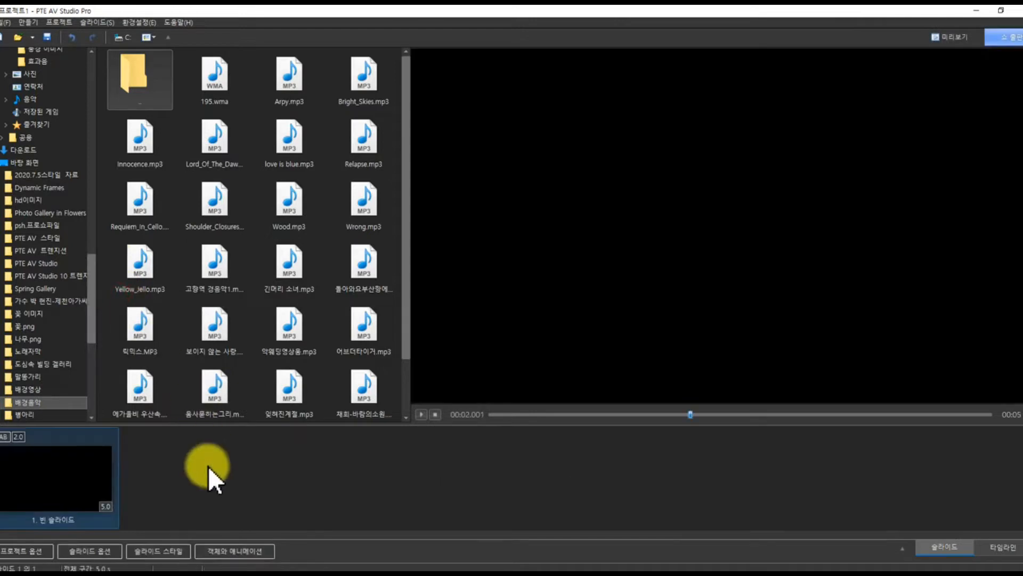
right_click(61, 465)
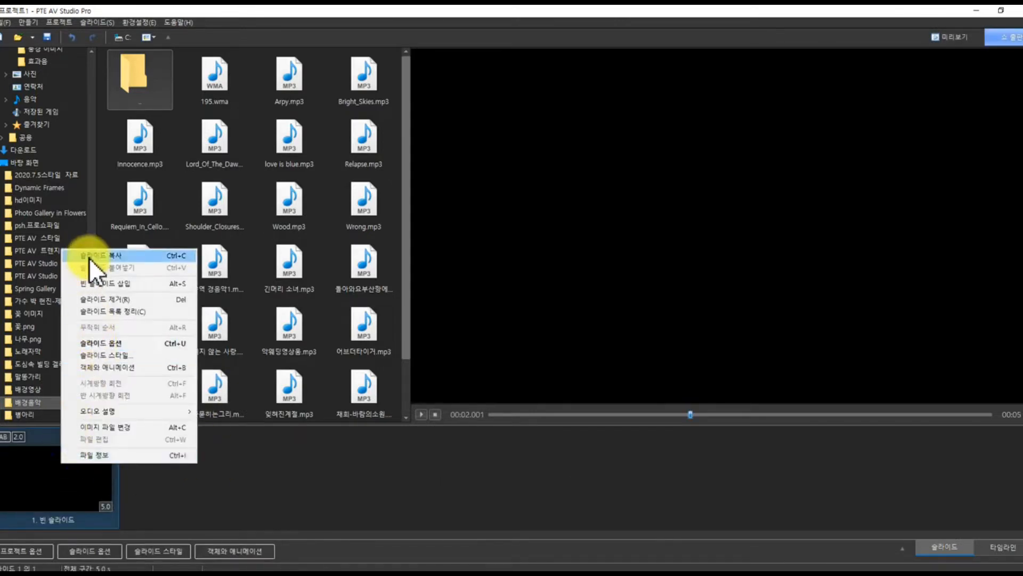
left_click(139, 497)
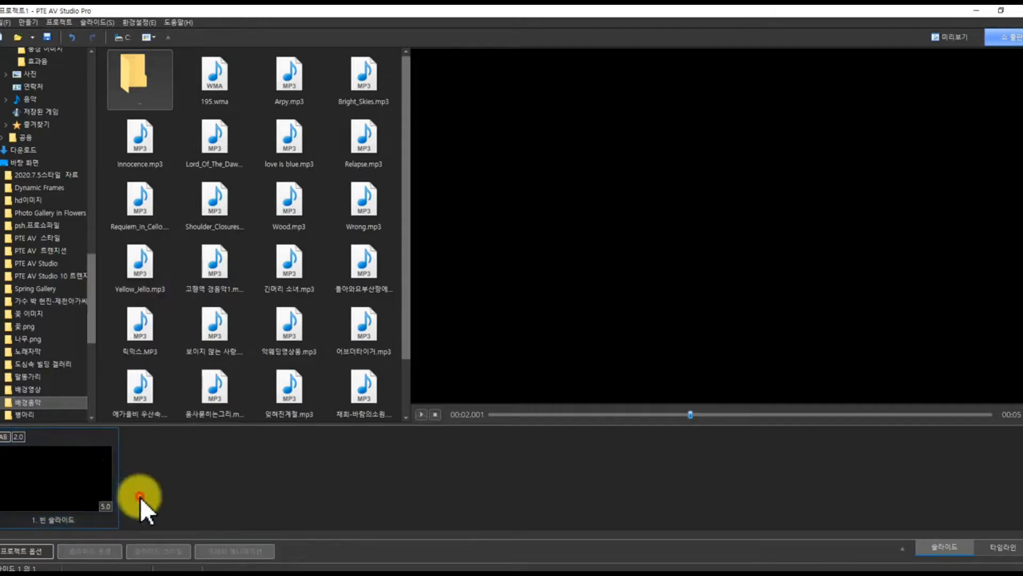
left_click(82, 465)
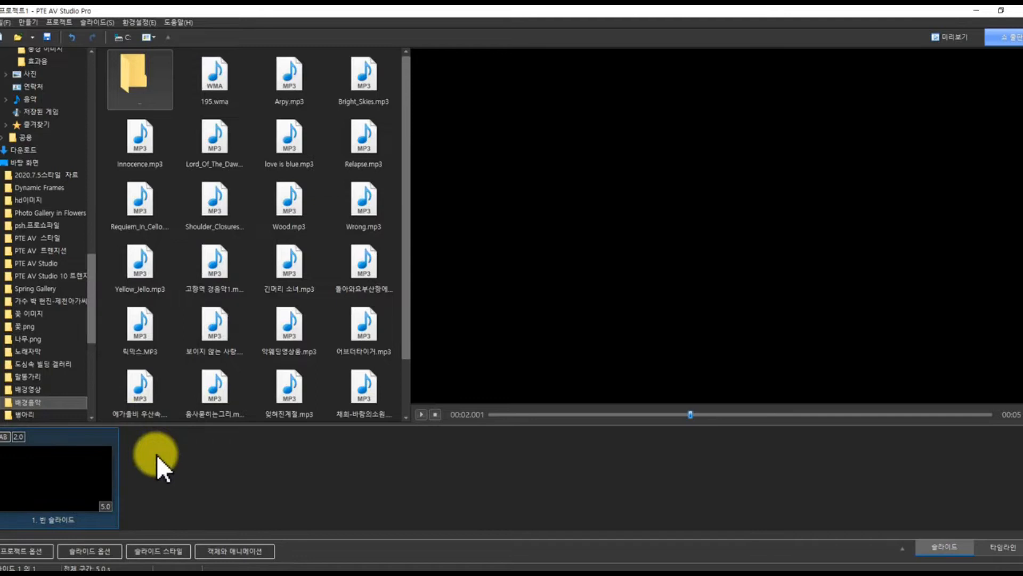
Open the Objects and Animation editor for the blank slide and keep the canvas zoom at 50%.
left_click(231, 552)
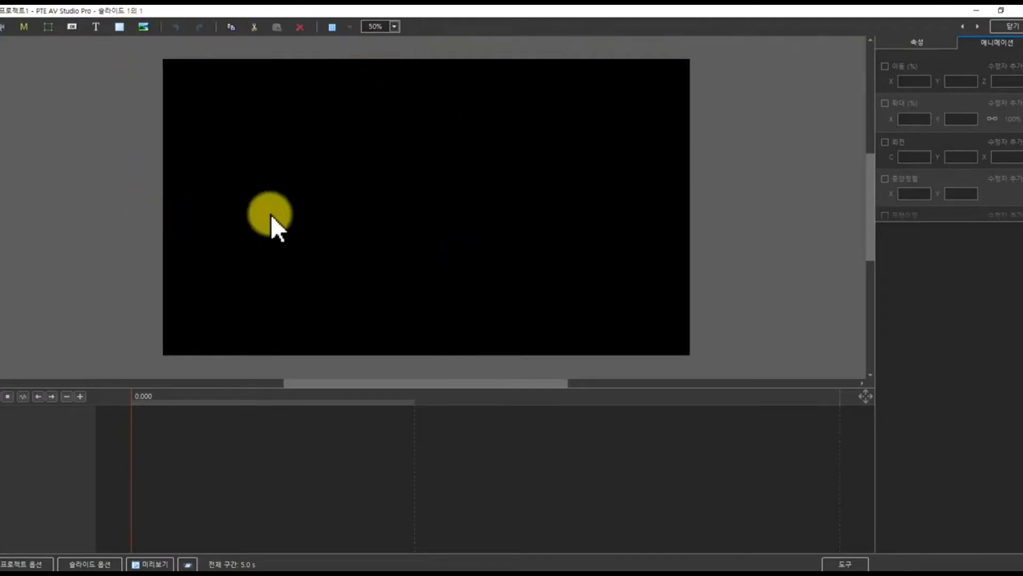
left_click(394, 26)
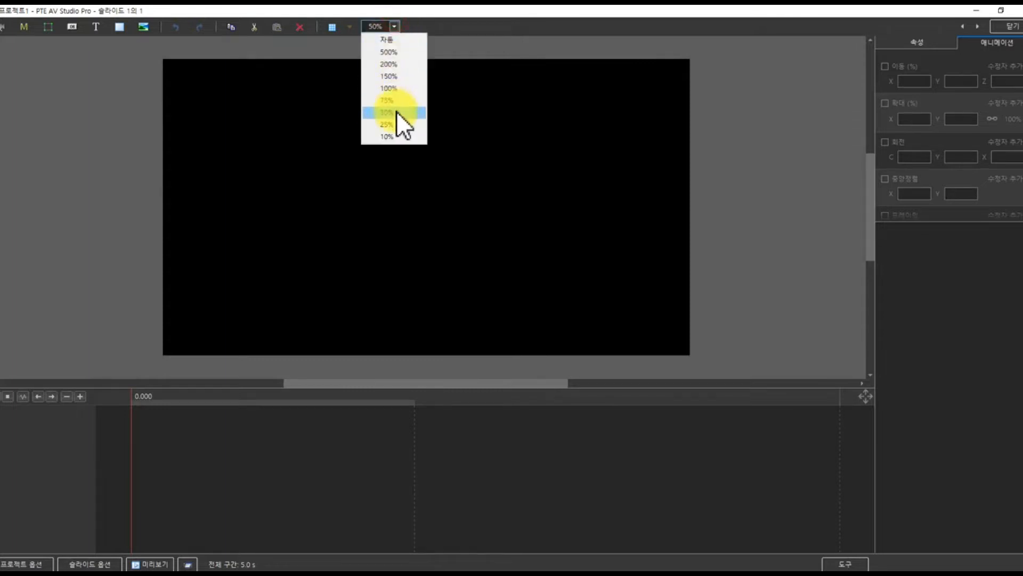
left_click(395, 111)
left_click(394, 26)
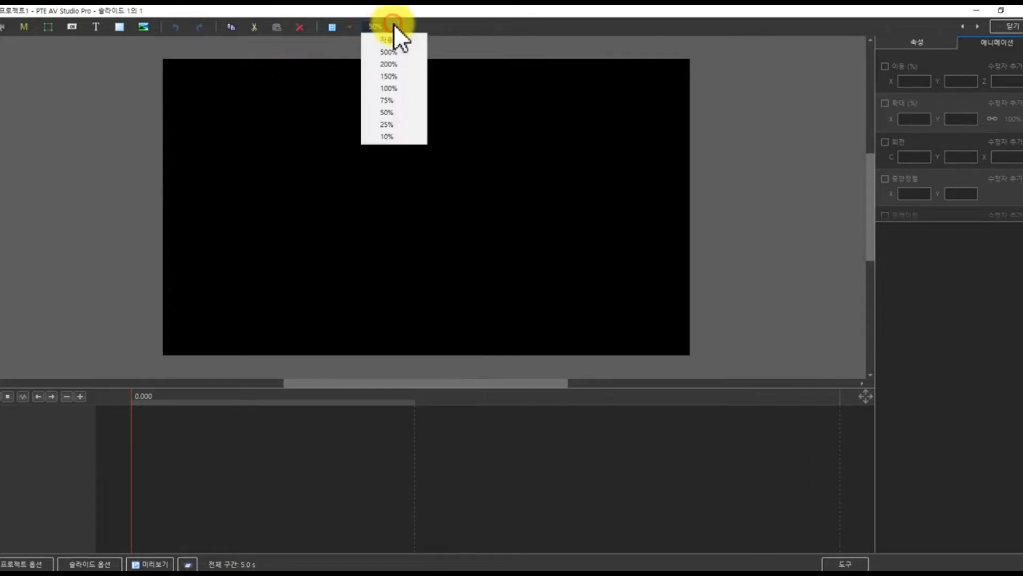
left_click(389, 113)
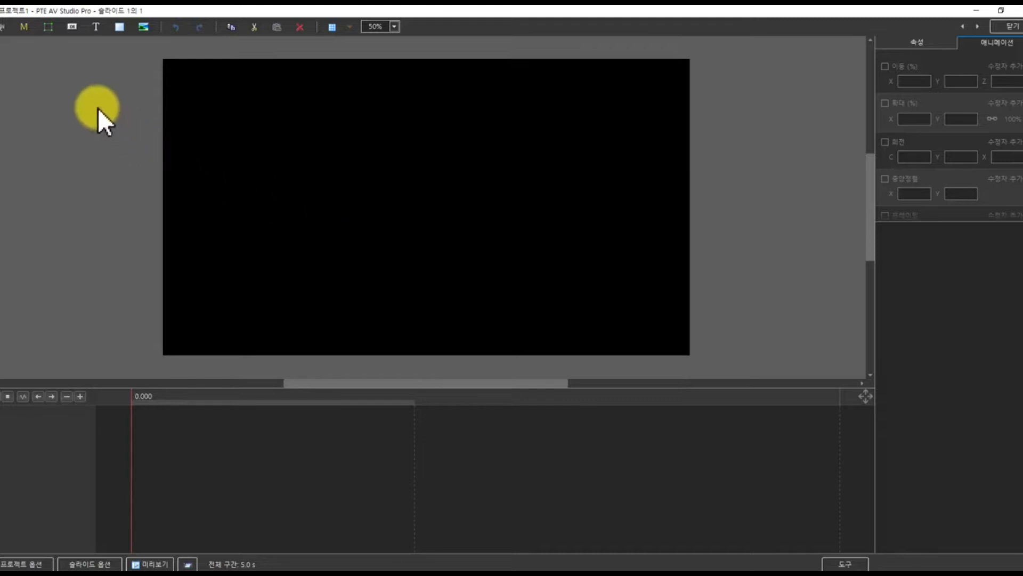
Add a frame to the slide and move its center point to the middle of its upper edge, about Y -100.
left_click(53, 26)
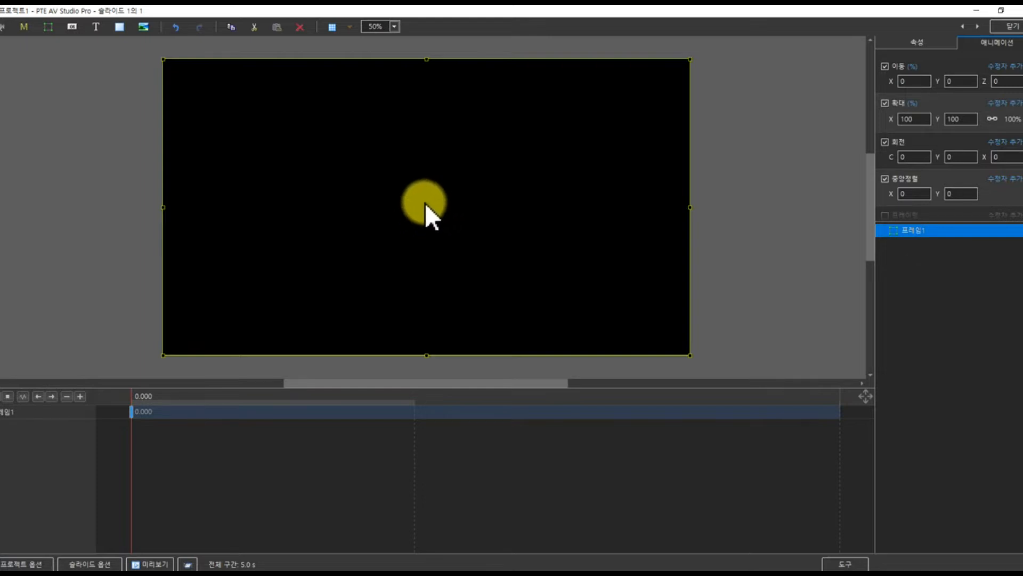
left_click_drag(427, 207, 428, 63)
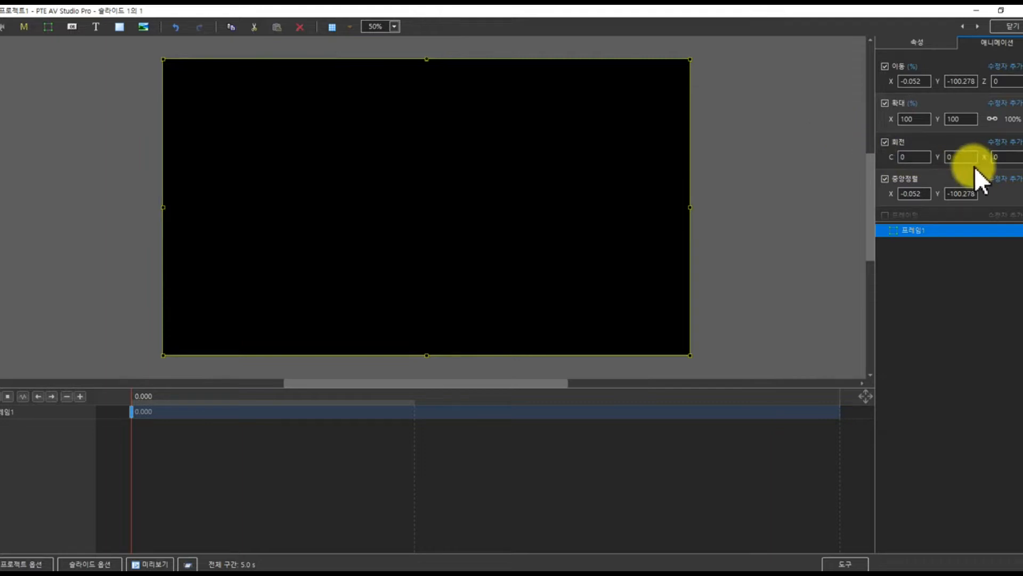
Test the frame's swing around its center point by changing the Y rotation, and reset the rotation to 0.
left_click_drag(936, 160, 943, 161)
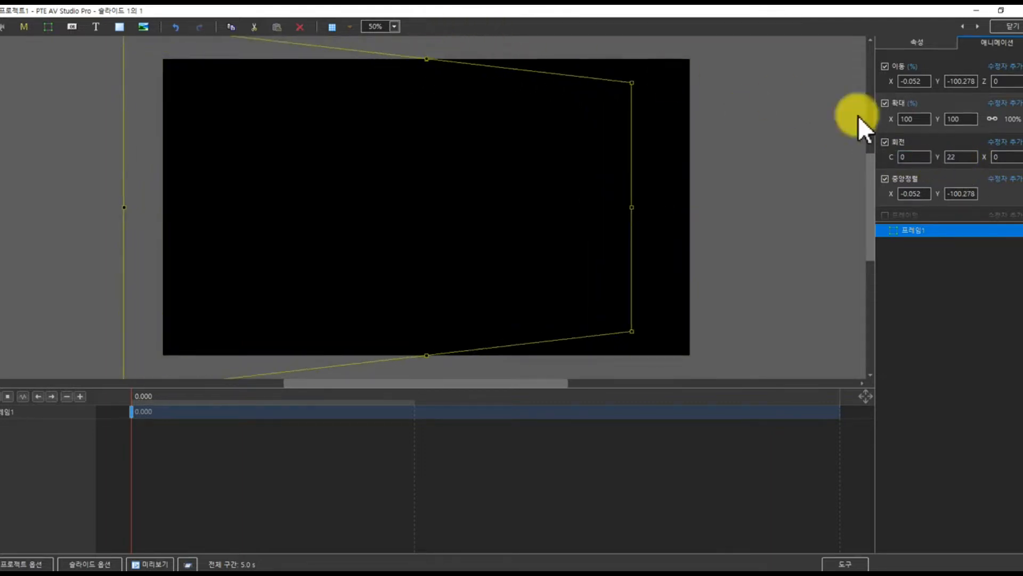
left_click_drag(983, 159, 920, 156)
type("00")
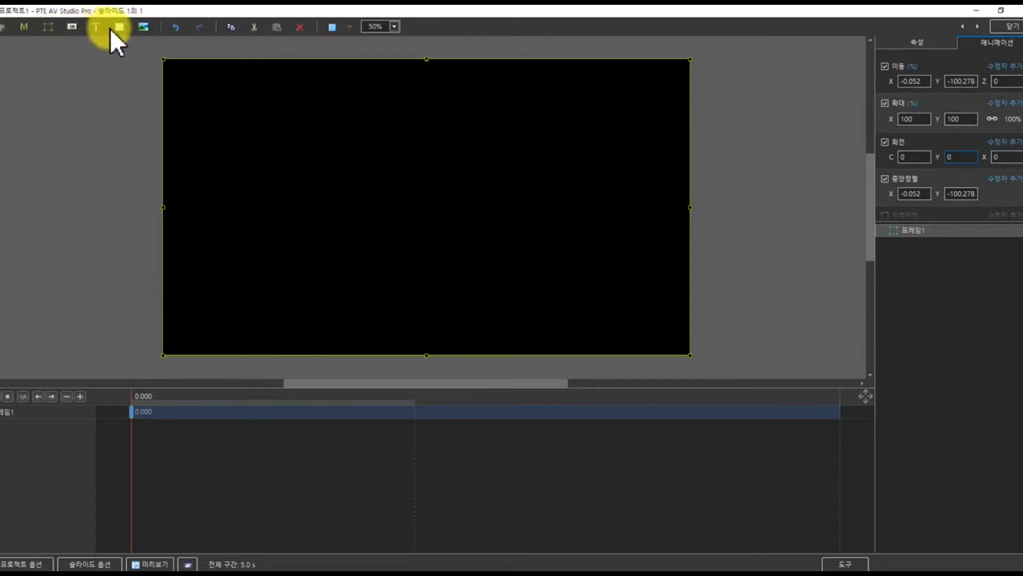
Add the 시음사 흔들액자 image from the desktop's 육각액자 folder inside the frame.
left_click(142, 28)
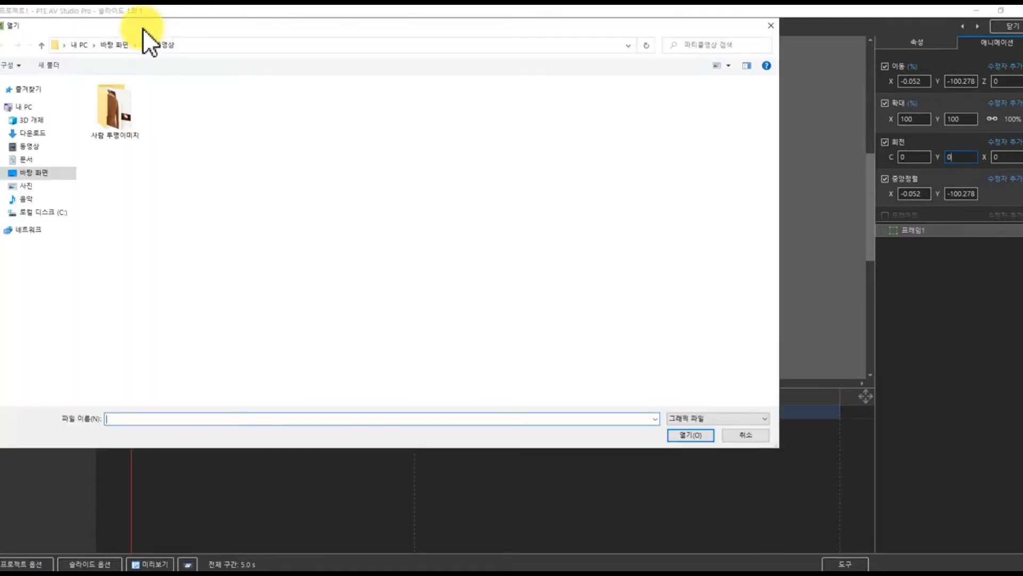
left_click(47, 173)
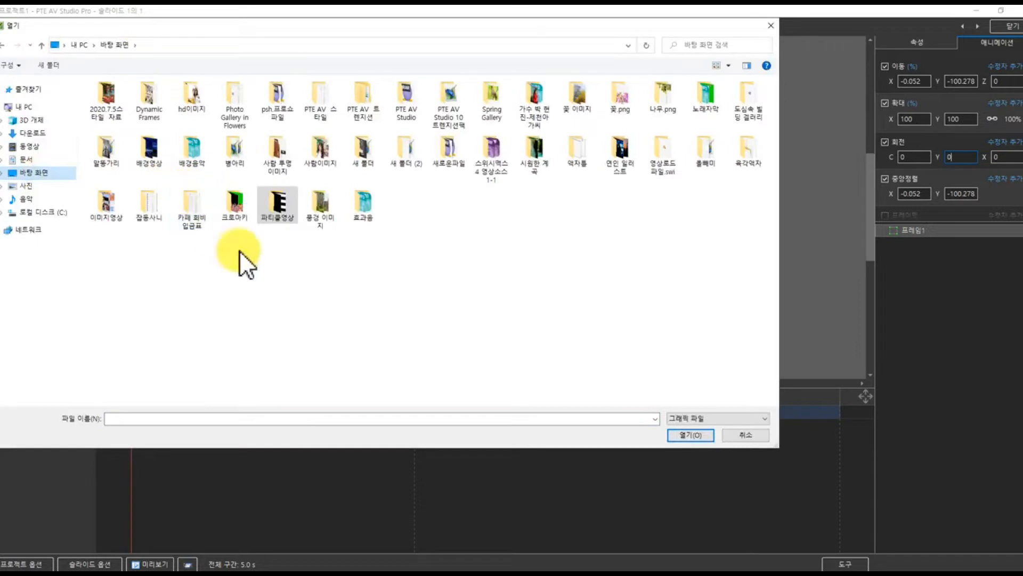
double_click(742, 162)
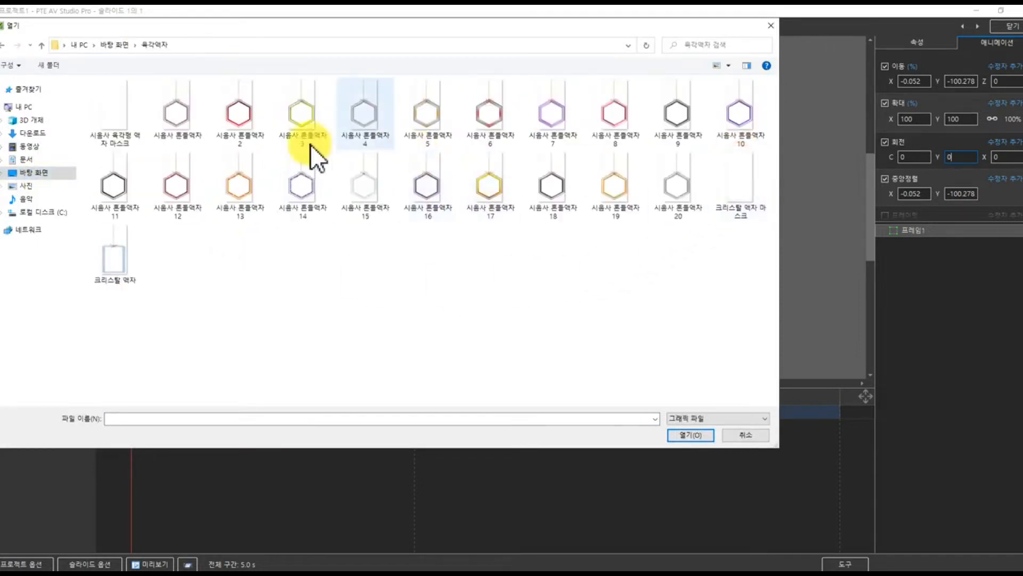
left_click(190, 113)
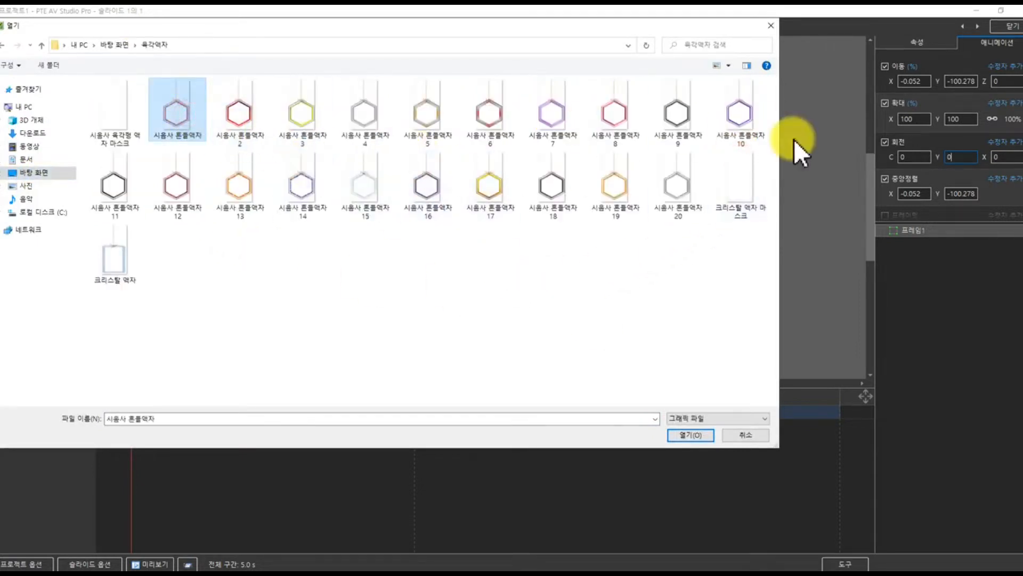
left_click(687, 439)
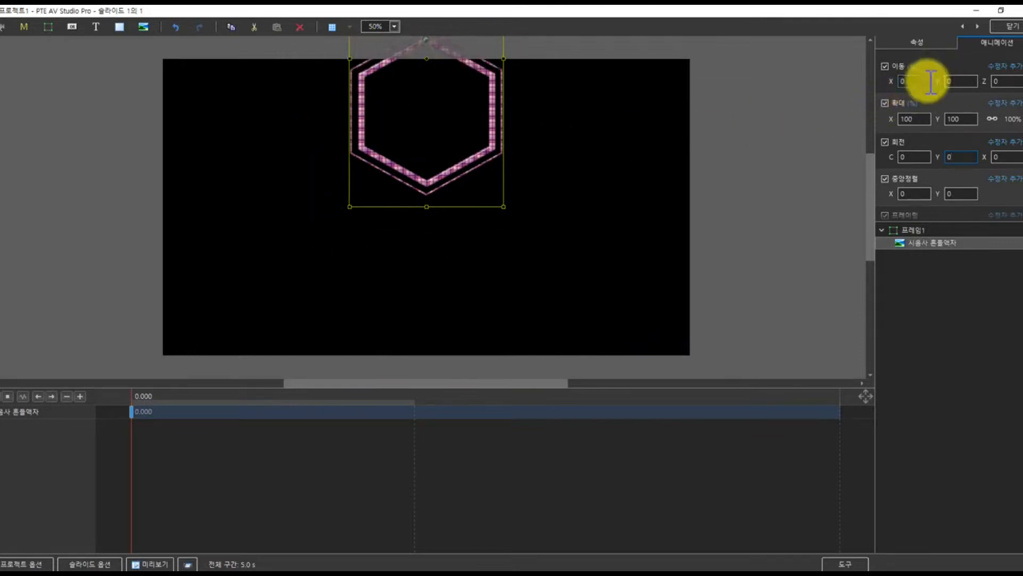
Set the hexagon image's Y position to 100 and move its center point to the upper end of the string.
left_click_drag(933, 84, 987, 100)
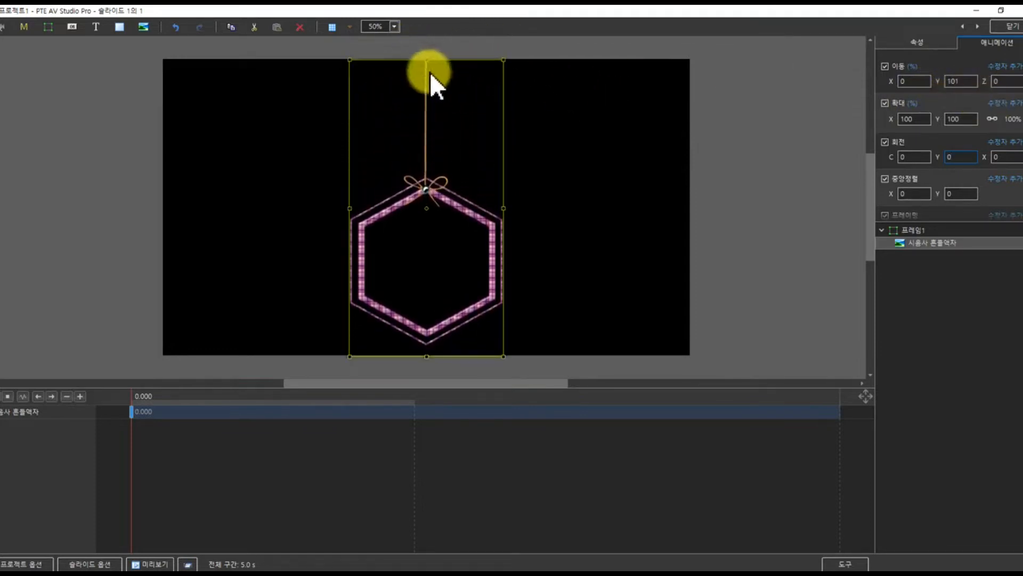
double_click(953, 81)
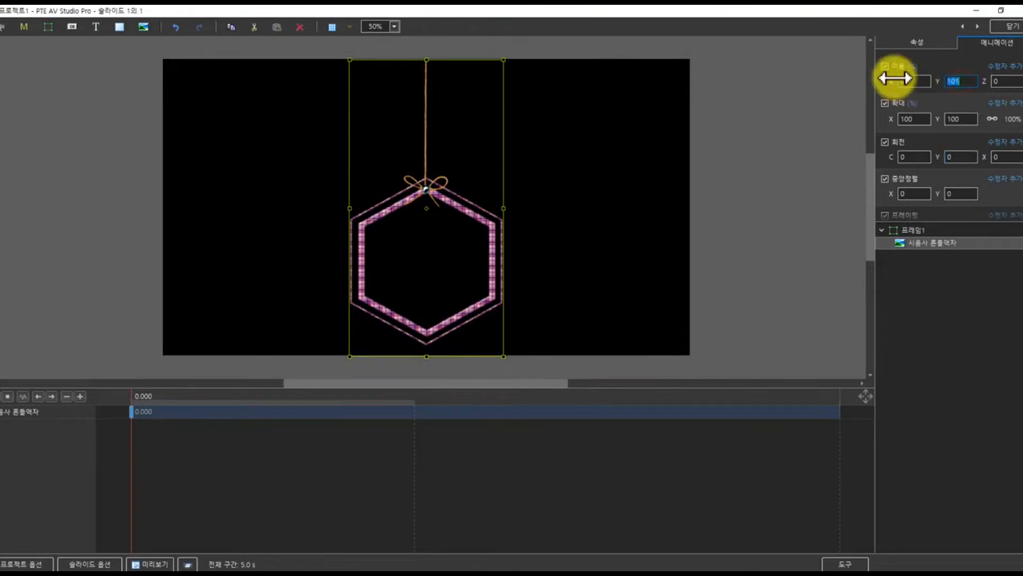
type("1")
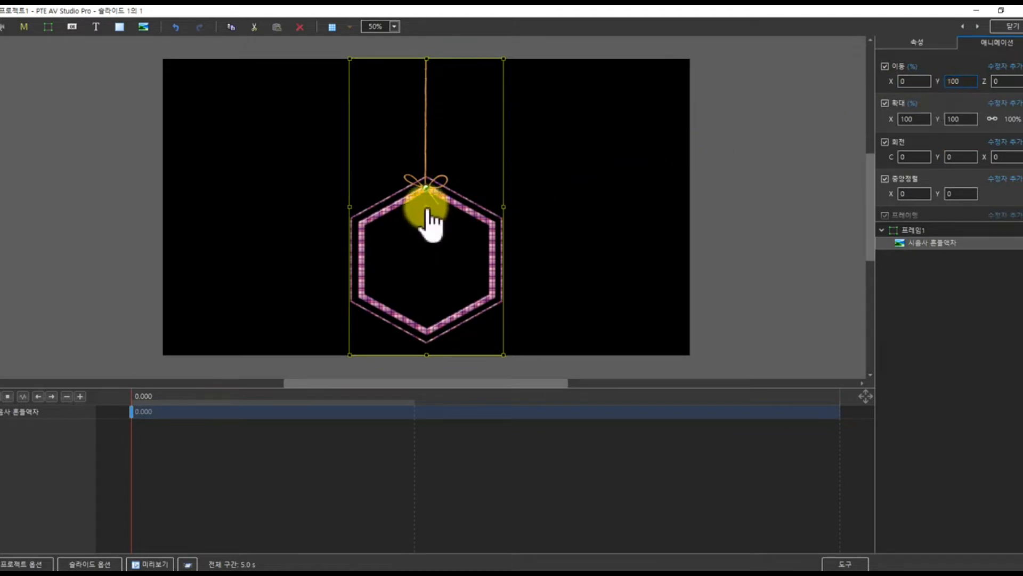
left_click_drag(427, 211, 428, 60)
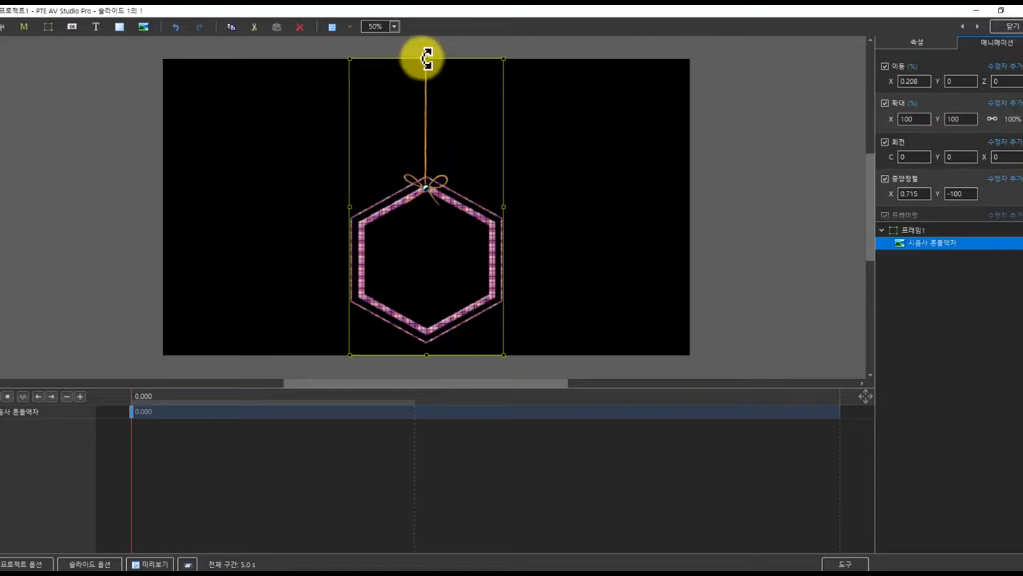
Collapse the first frame in the object list and add a second, independent frame to the slide.
left_click(885, 231)
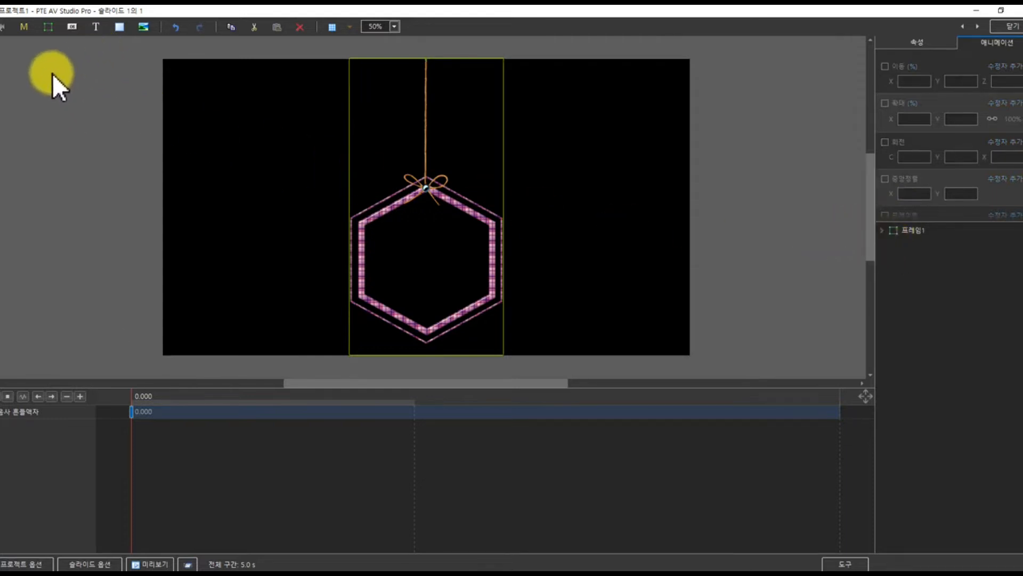
left_click(45, 29)
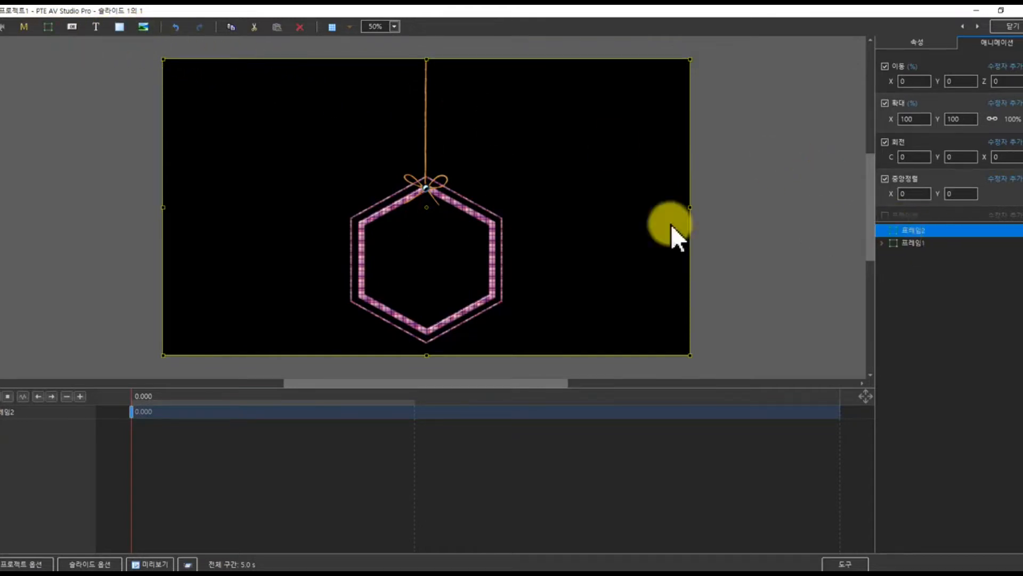
left_click(22, 29)
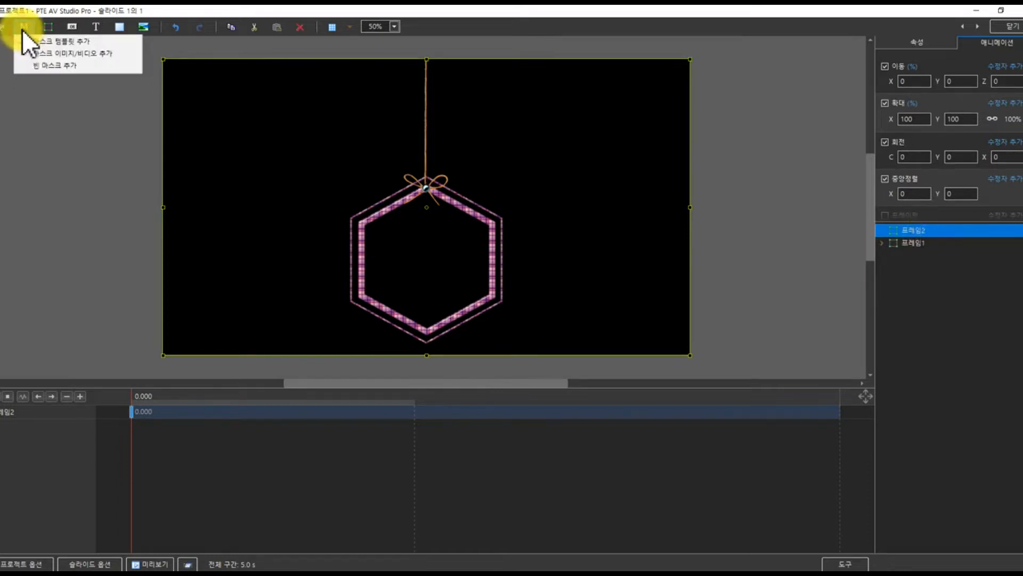
left_click(60, 64)
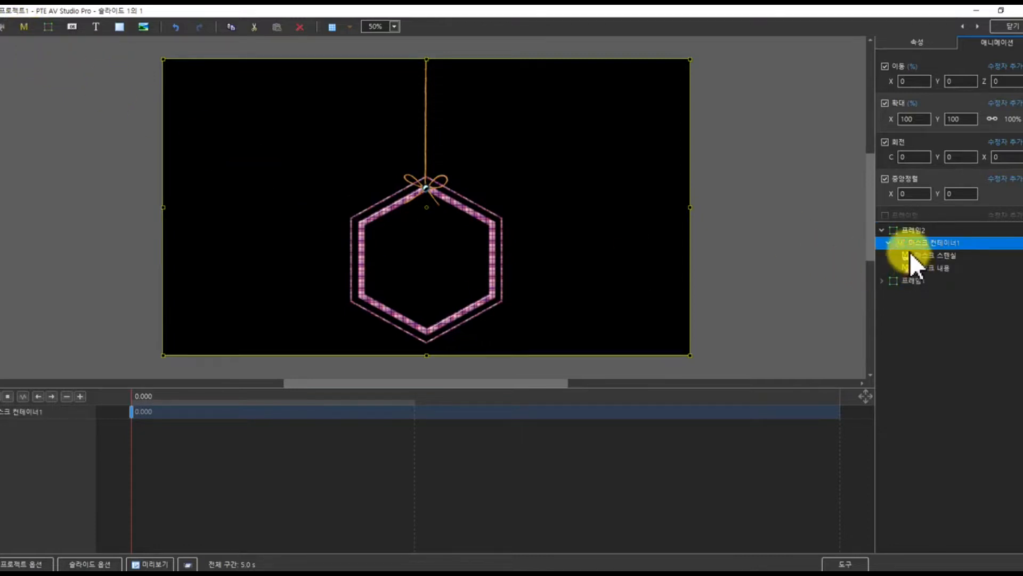
left_click(907, 230)
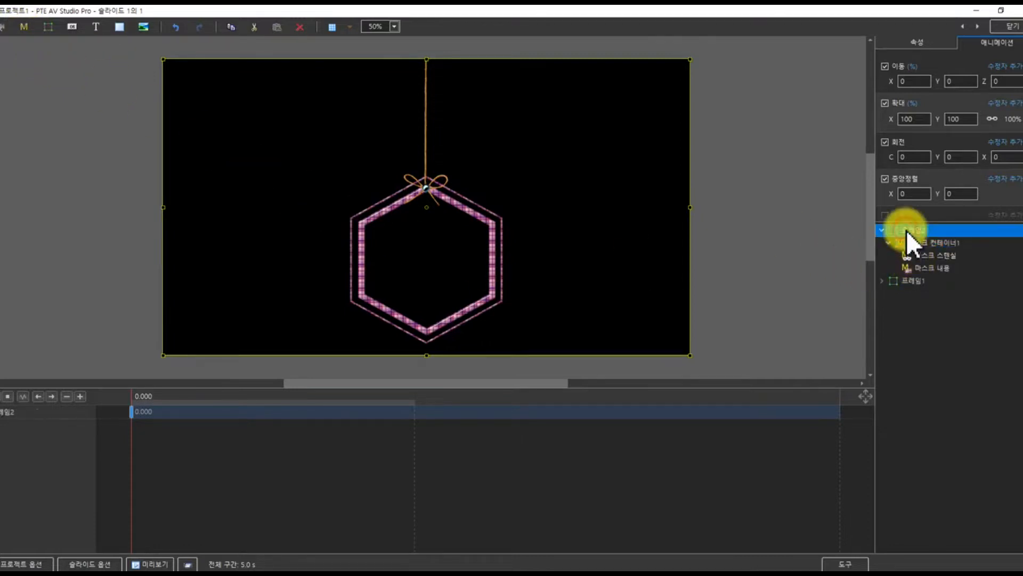
left_click(178, 27)
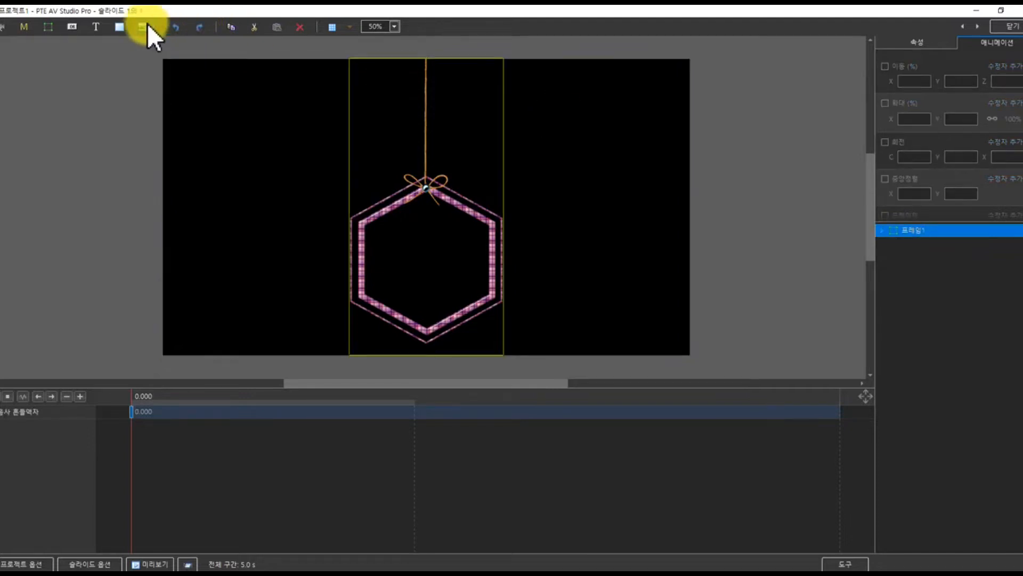
left_click(914, 280)
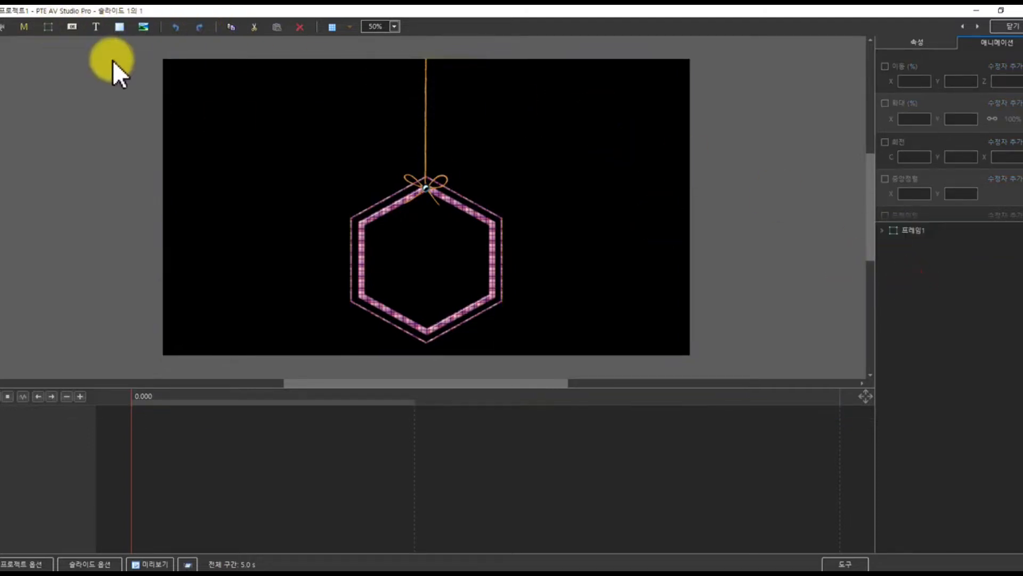
Add a second independent frame with its center point at the string's upper end, and insert an empty mask inside it.
left_click(49, 27)
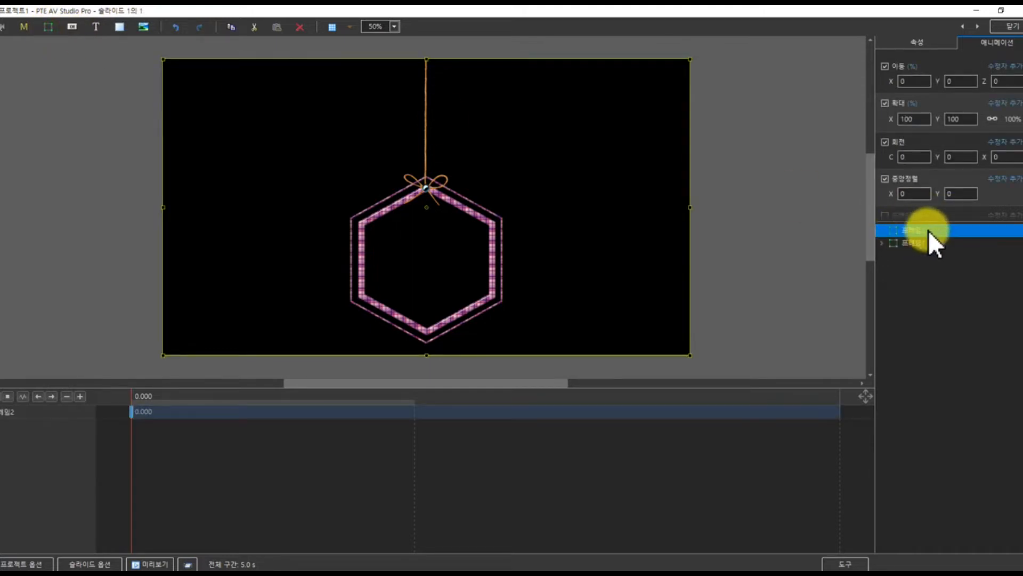
left_click_drag(430, 212, 428, 60)
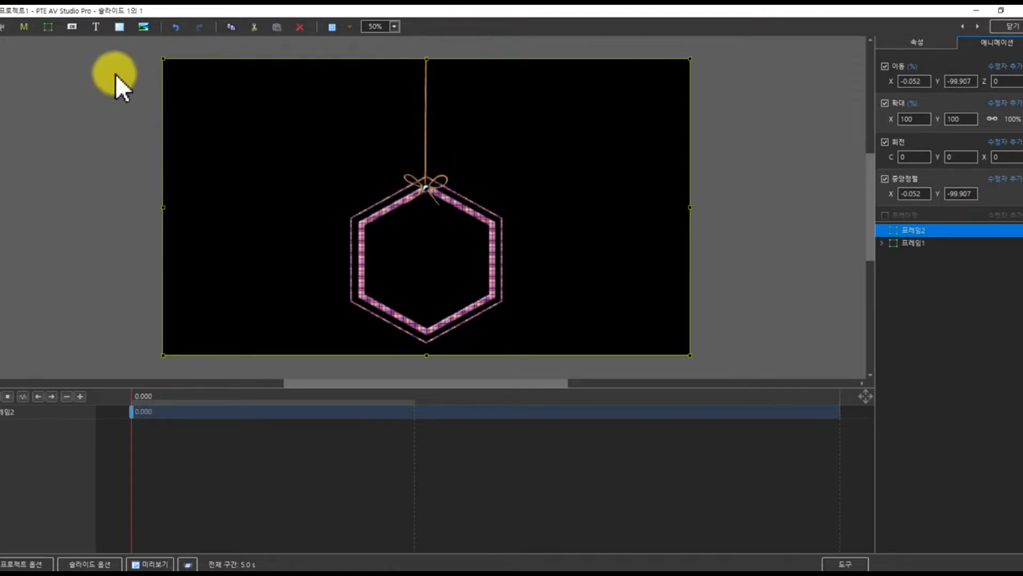
left_click(25, 29)
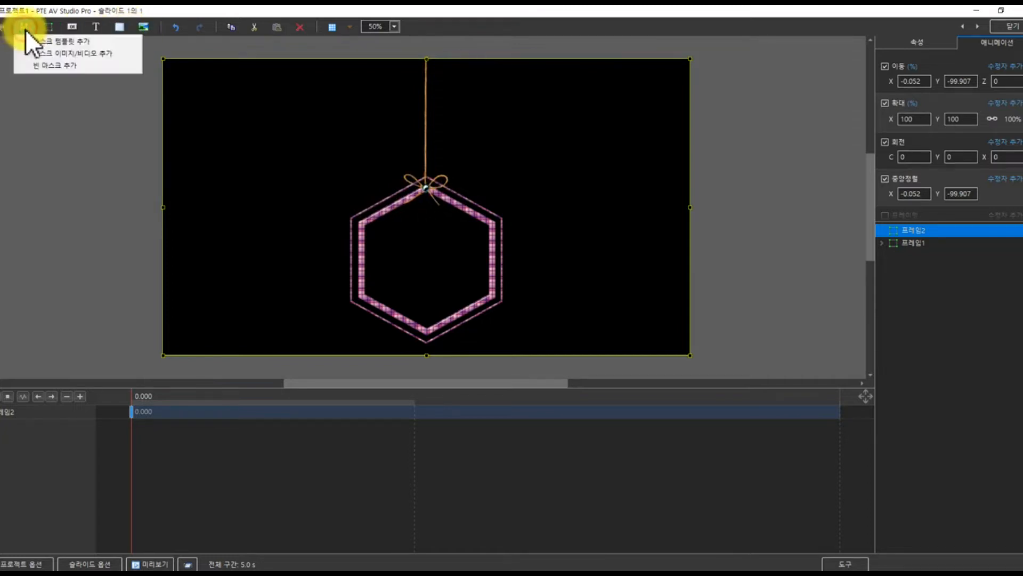
left_click(43, 65)
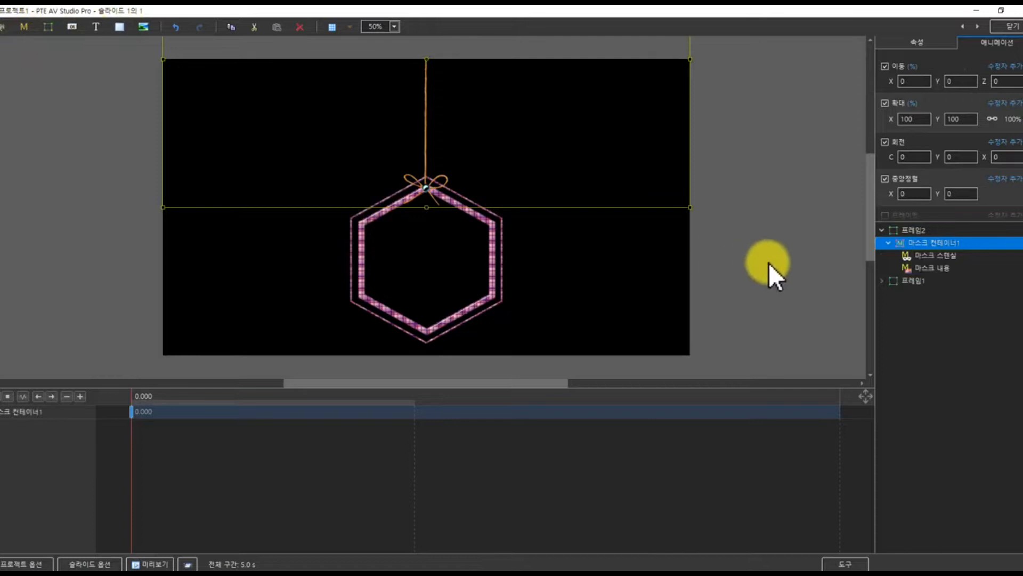
Set the mask container's Y position to 100 and move its center point to the upper end of the string.
left_click_drag(941, 84, 992, 137)
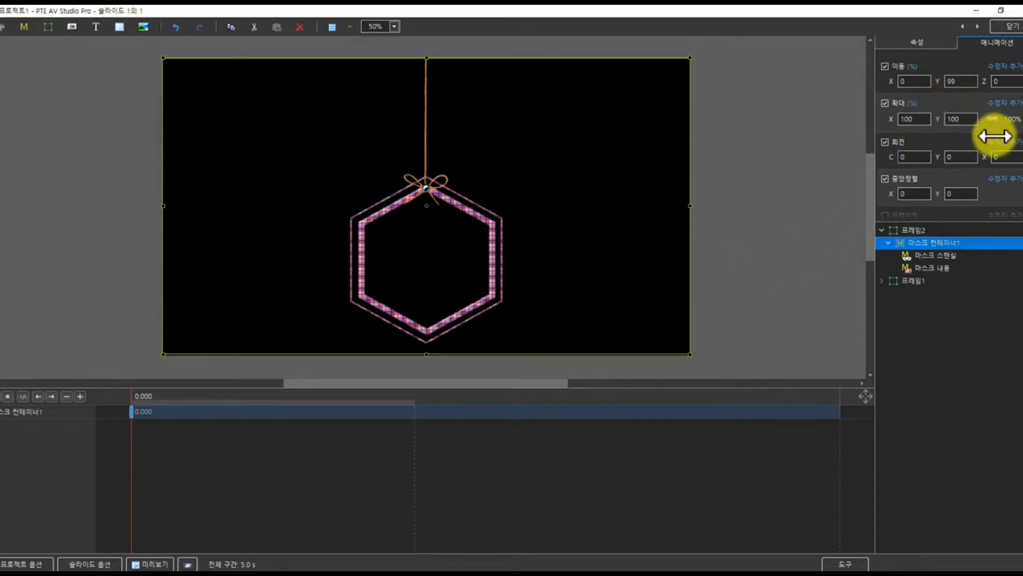
left_click(958, 83)
type("100")
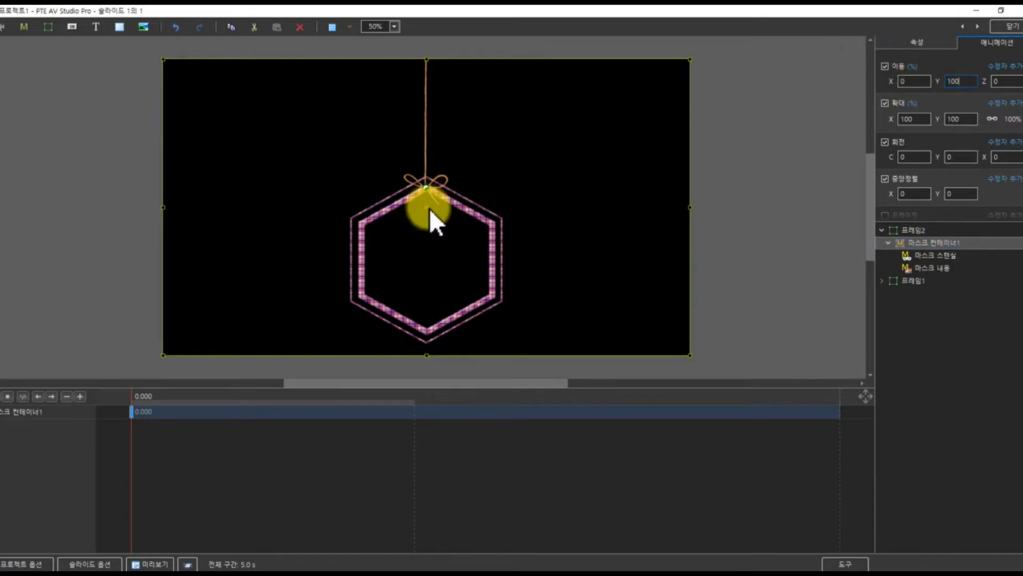
left_click_drag(427, 215, 426, 60)
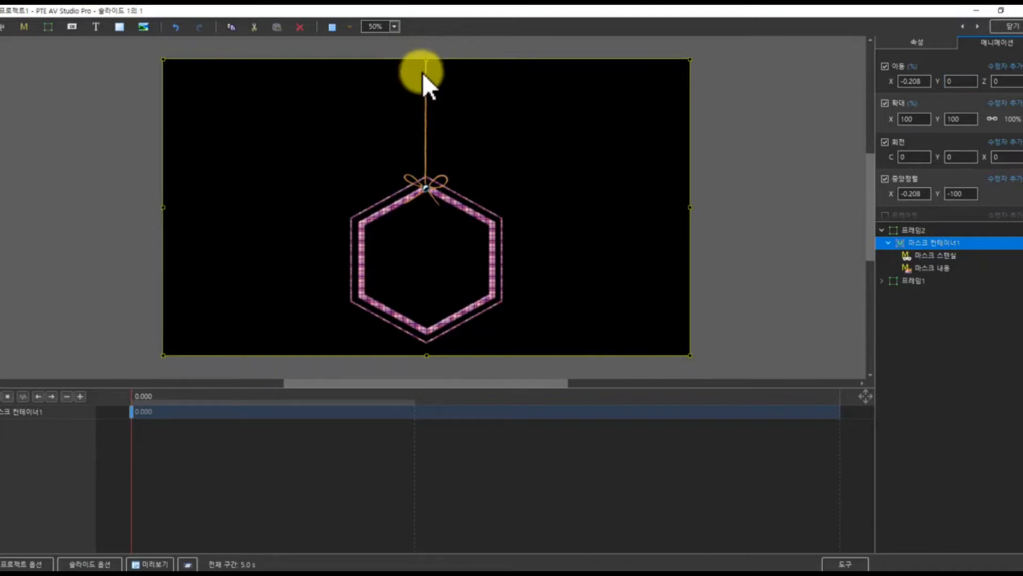
Add the 시음사 육각형 액자 마스크 image from the 육각액자 folder to the mask stencil.
left_click(937, 259)
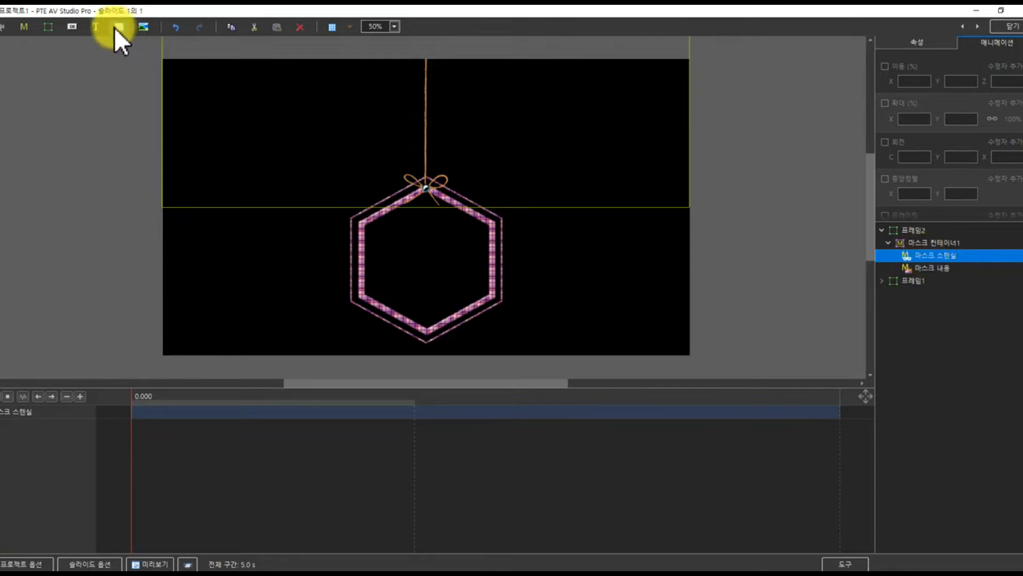
left_click(141, 30)
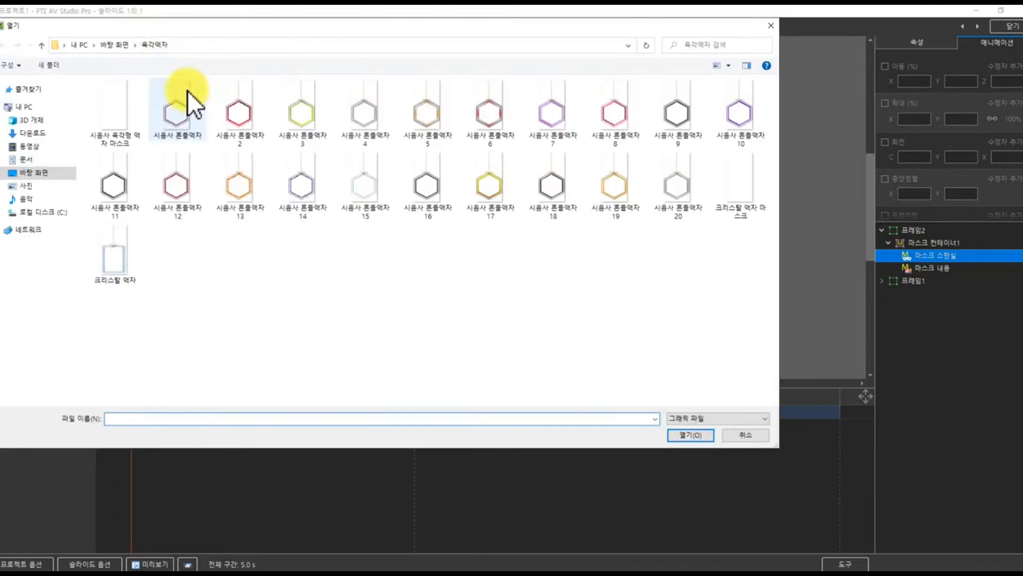
left_click(121, 110)
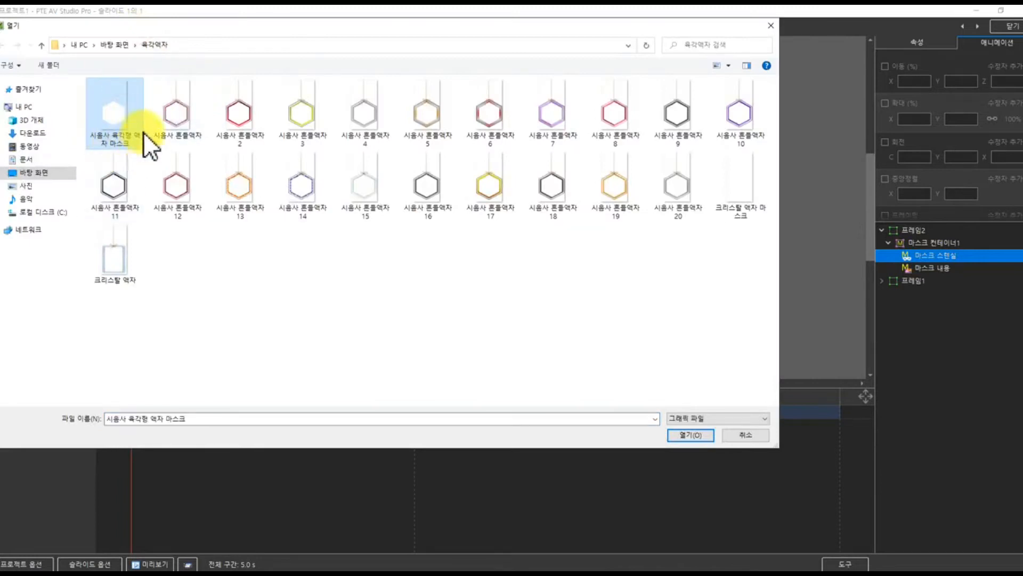
left_click(692, 434)
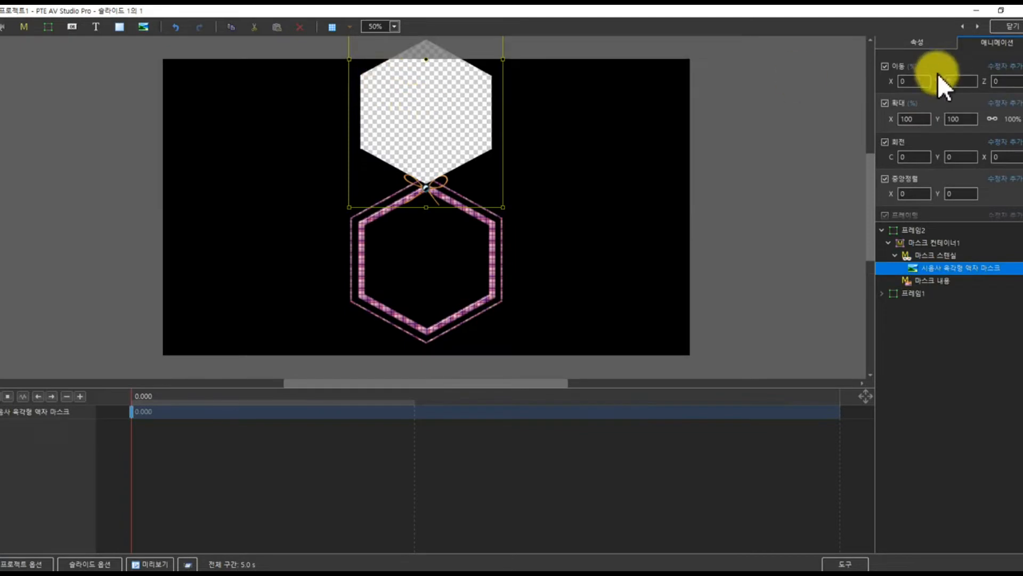
Set the hexagon mask image's Y position to 100 and move its center point to the string's upper end.
left_click(959, 82)
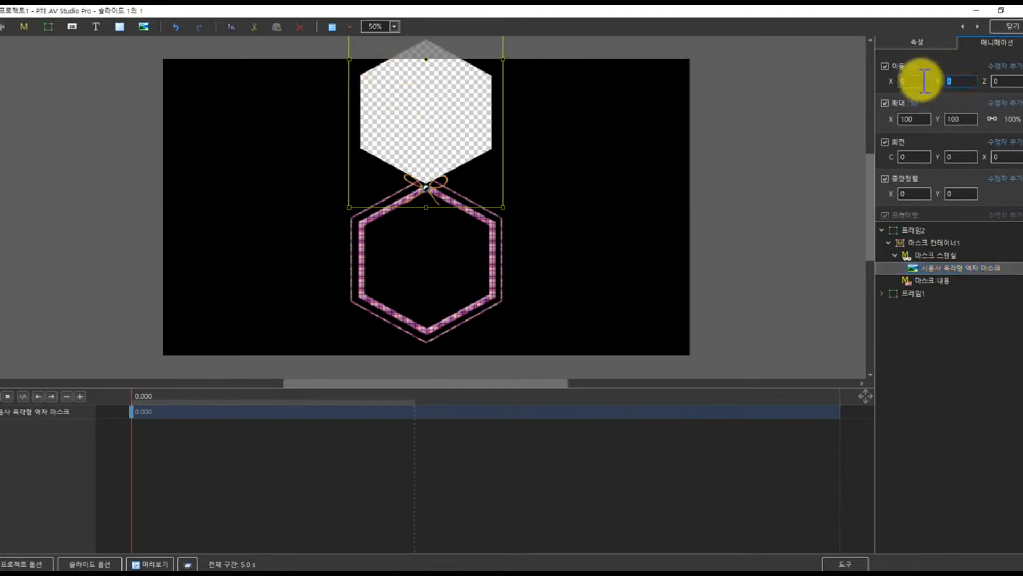
type("100")
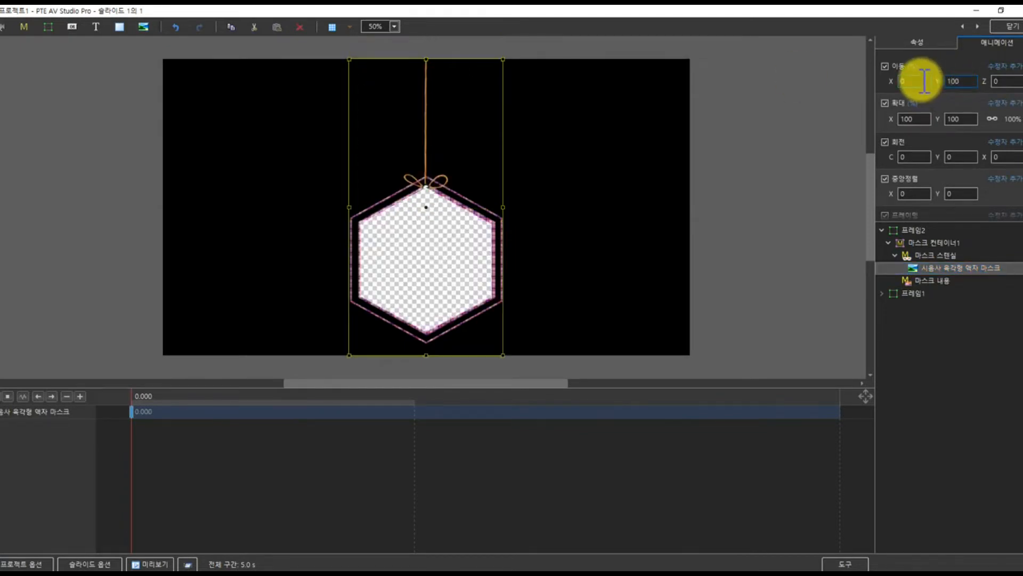
left_click(428, 208)
left_click_drag(428, 210, 426, 60)
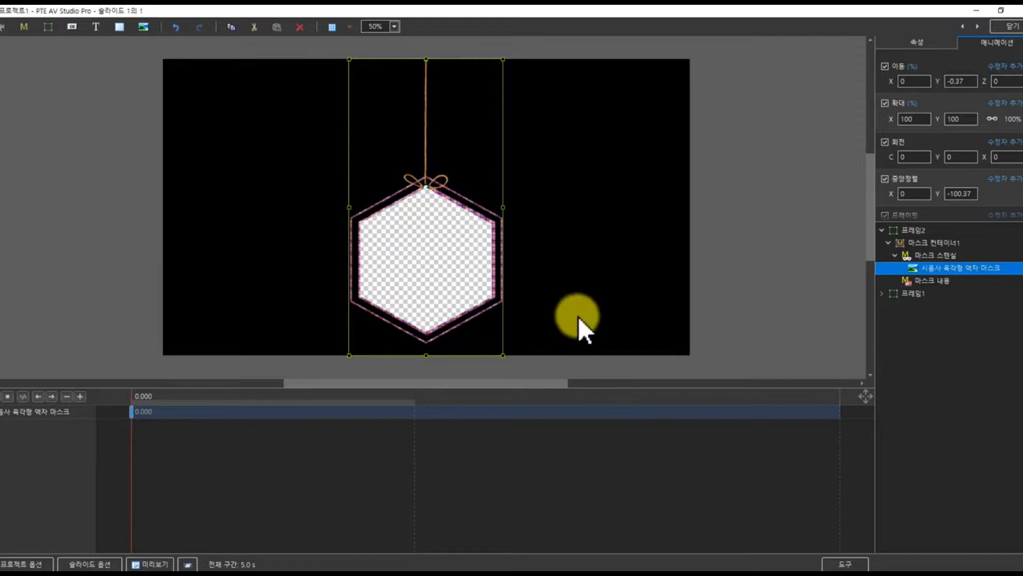
Add the photo 캡처_2019_03_31_01_20_17_116 from the desktop's 사람이미지 folder to the mask content.
left_click(907, 283)
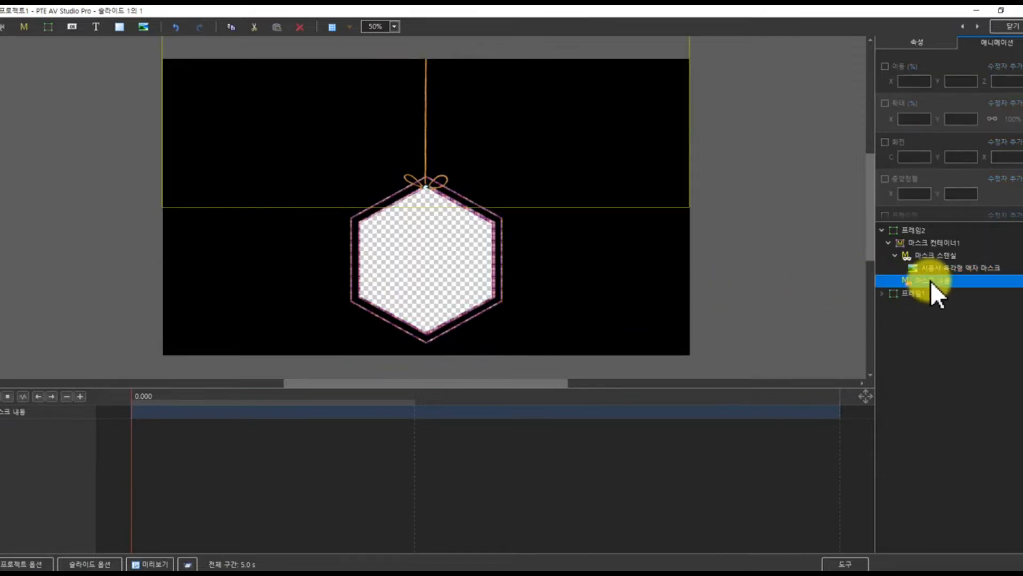
left_click(145, 27)
left_click(43, 173)
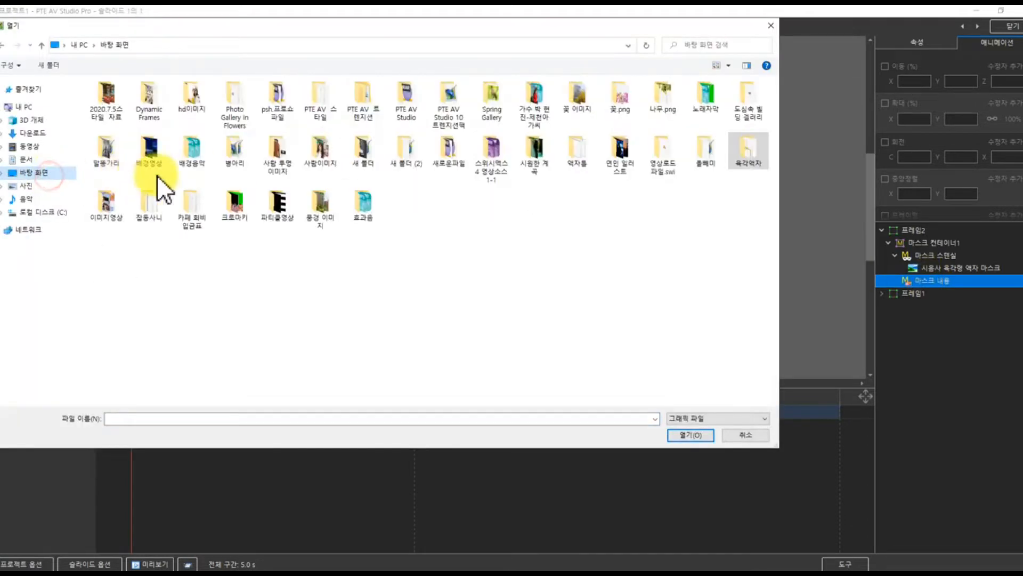
double_click(325, 148)
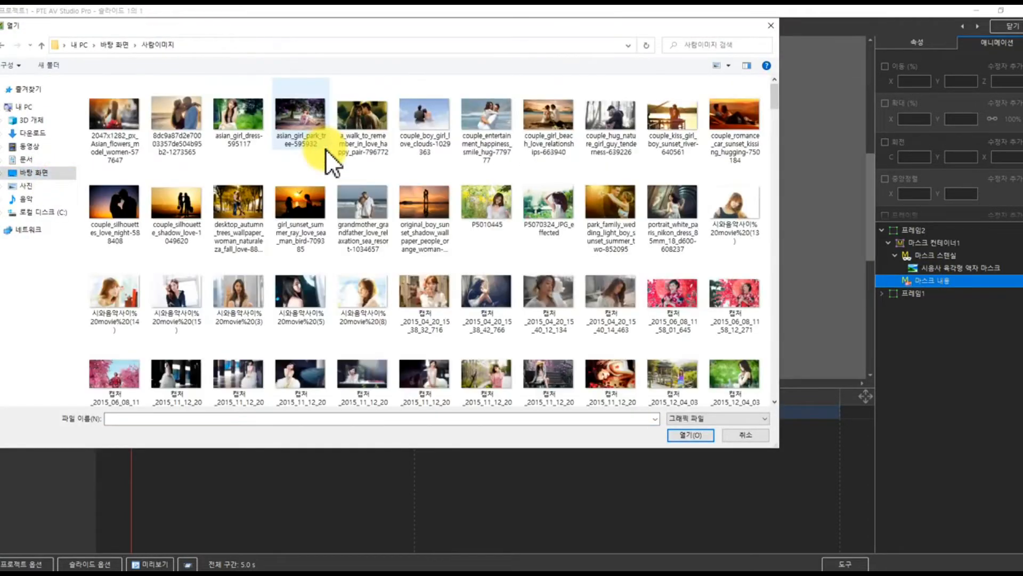
scroll(356, 283, "down", 15)
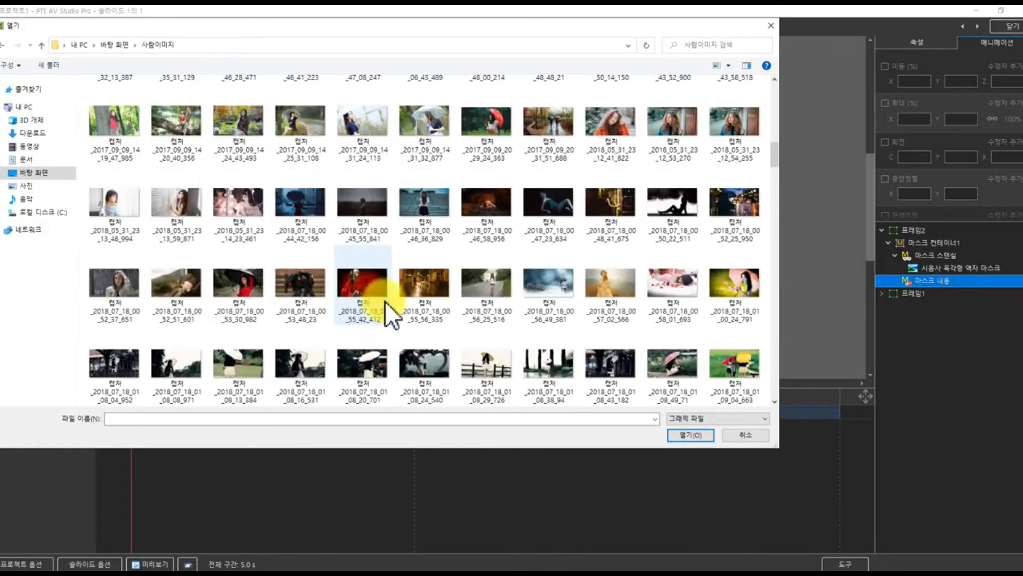
scroll(481, 335, "down", 5)
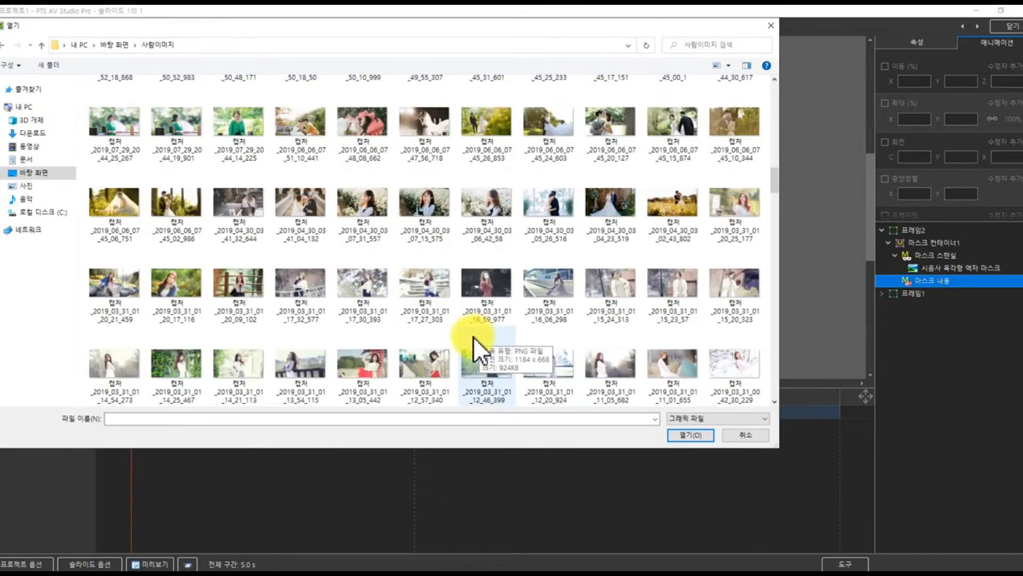
left_click(185, 287)
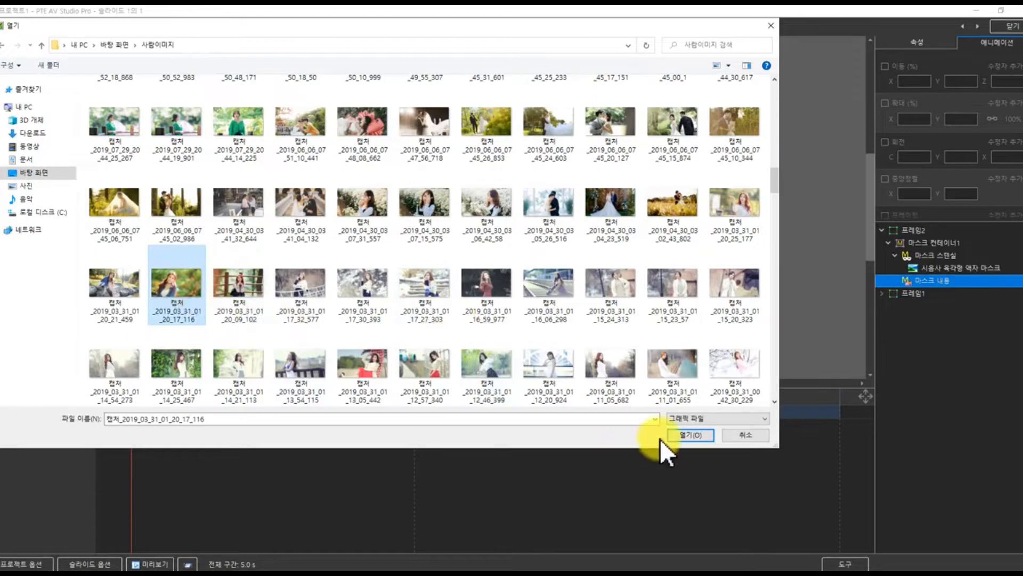
left_click(690, 434)
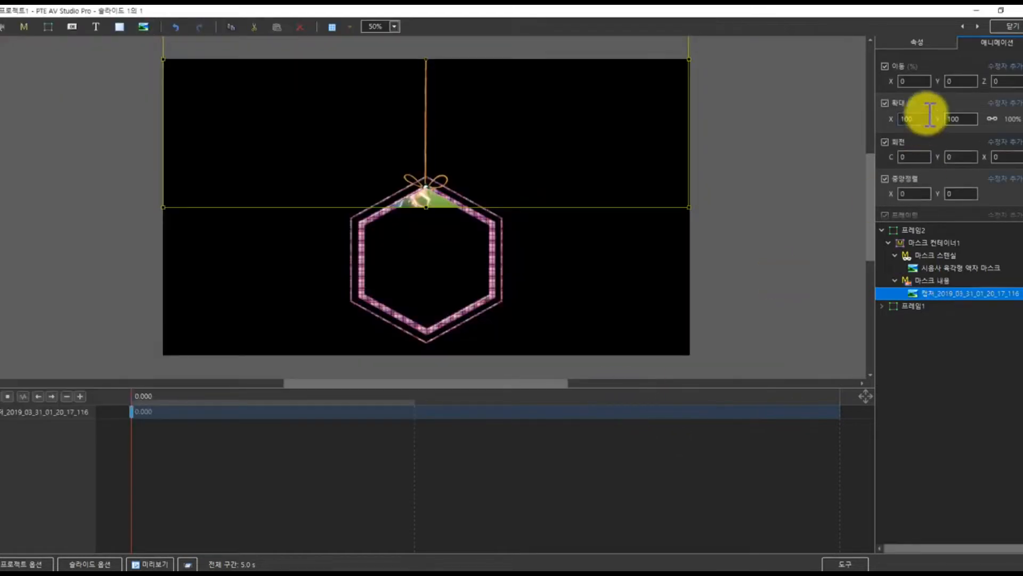
Set the photo's Y position to 100 and move its center point to the upper end of the string.
left_click(949, 81)
type("100")
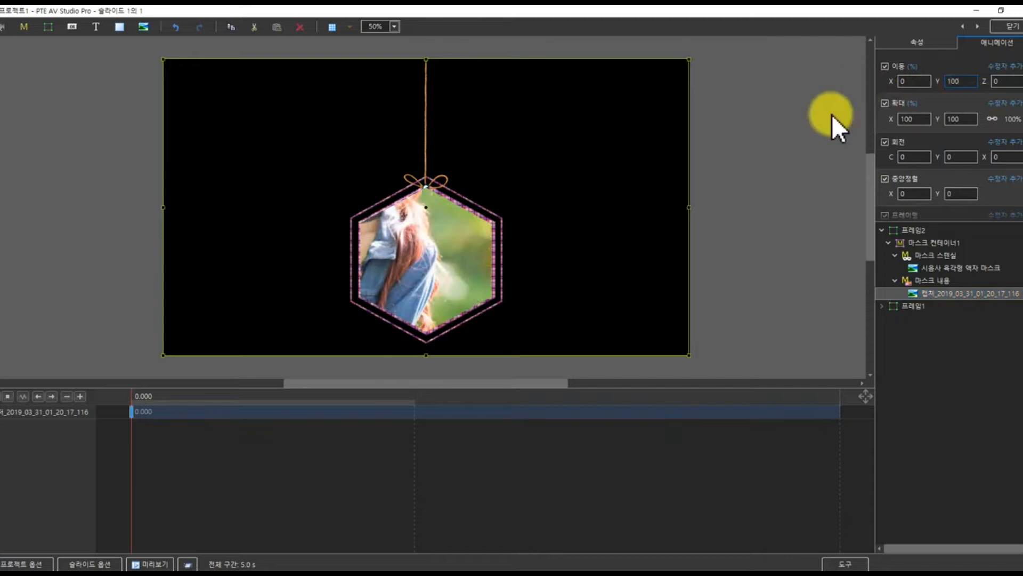
left_click_drag(427, 187, 426, 60)
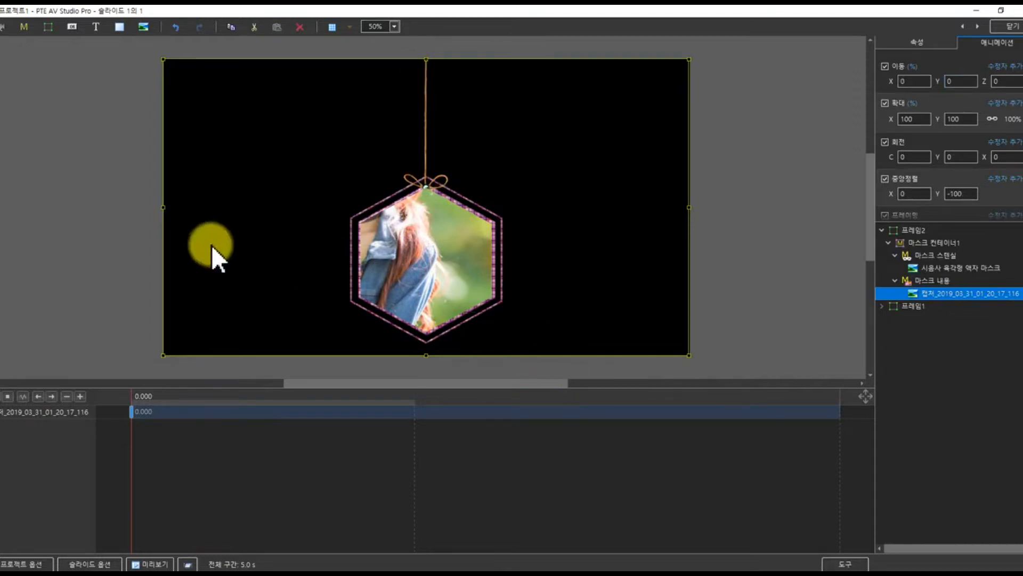
Scale the photo to about 49.87% and fit it inside the hexagon, with its center point back at the string's upper end.
left_click_drag(163, 208, 311, 193)
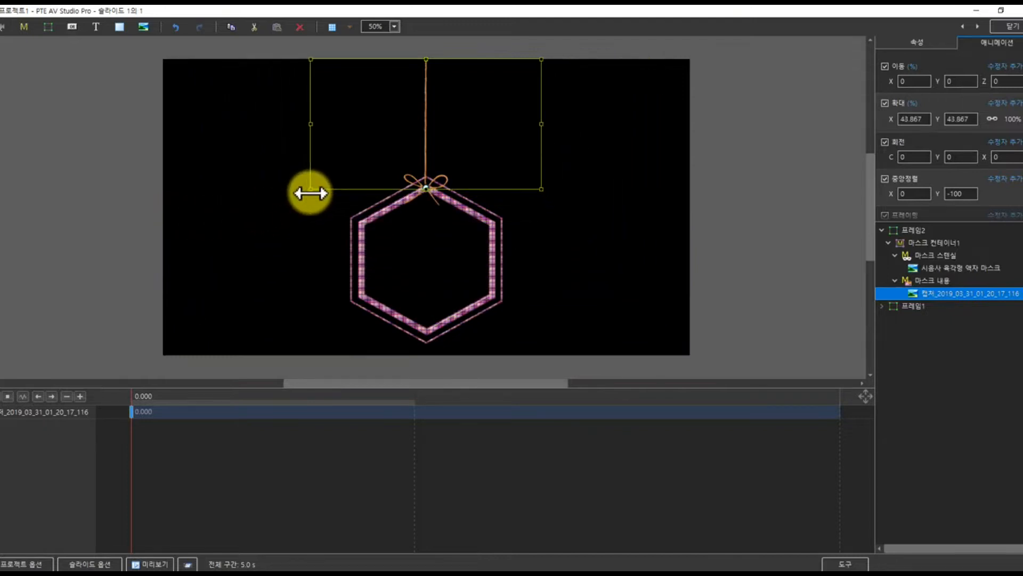
left_click_drag(410, 118, 412, 252)
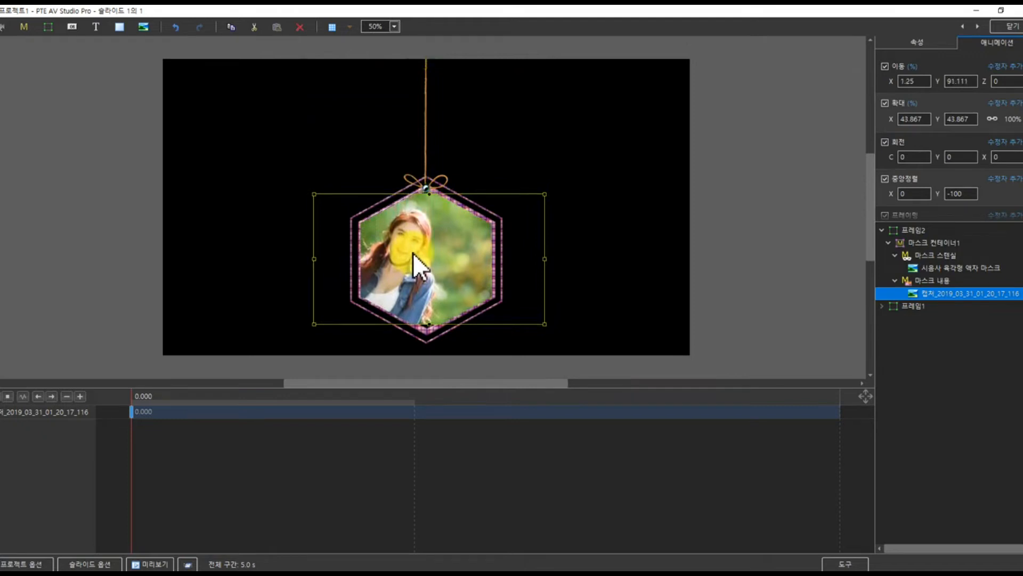
left_click_drag(890, 118, 895, 119)
mouse_move(449, 263)
left_mouse_down()
mouse_move(448, 276)
mouse_move(447, 256)
left_mouse_up()
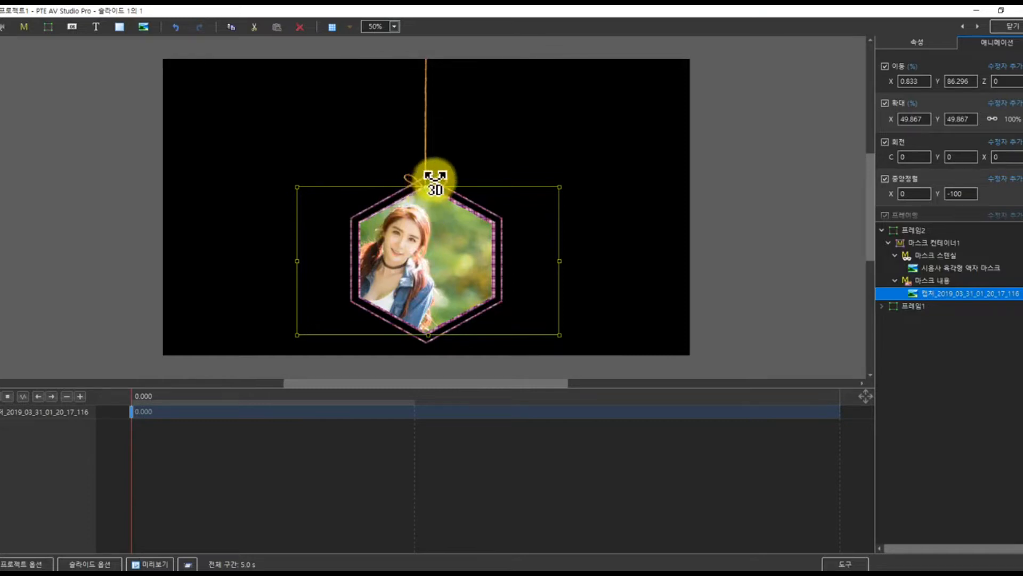
left_click_drag(429, 186, 426, 59)
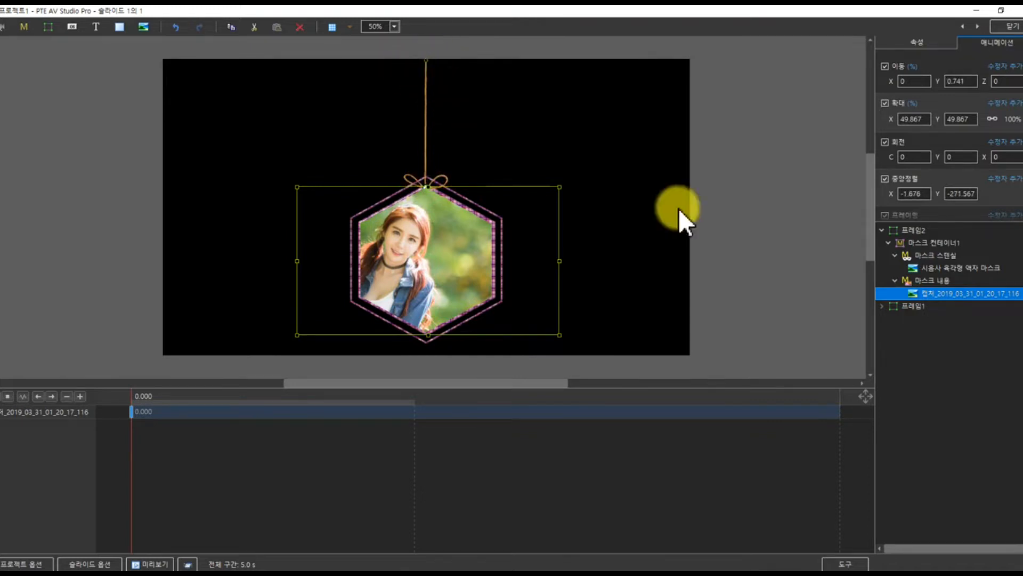
Collapse the mask container in the object list, expand the first frame and select its 시음사 흔들액자 image.
left_click(889, 243)
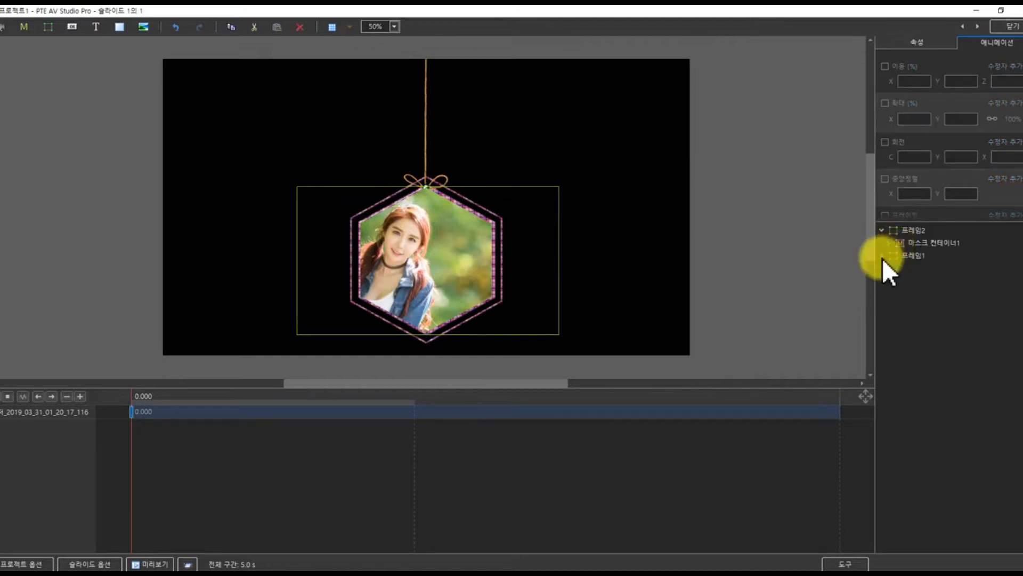
left_click(882, 255)
left_click(905, 268)
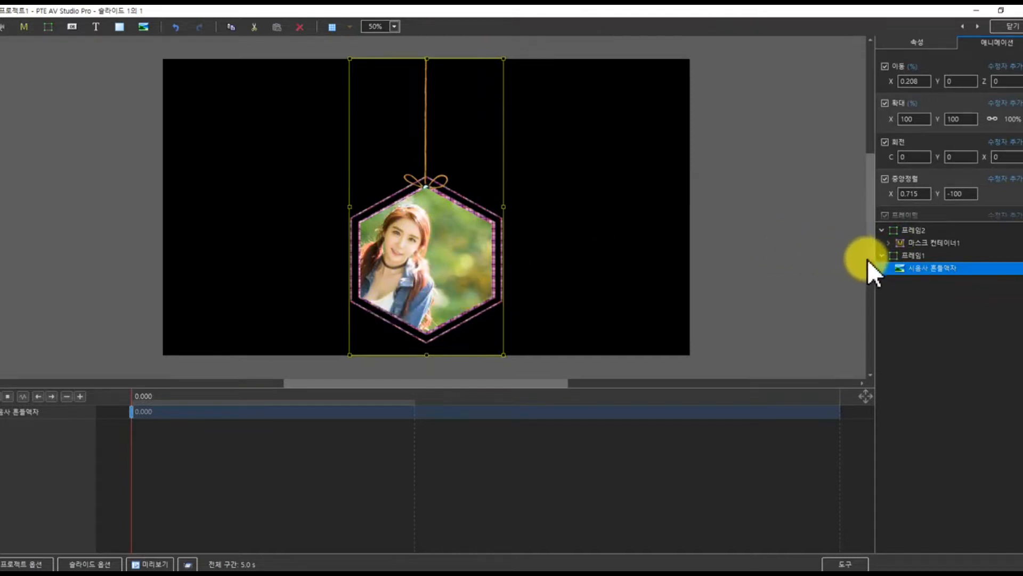
left_click(922, 273)
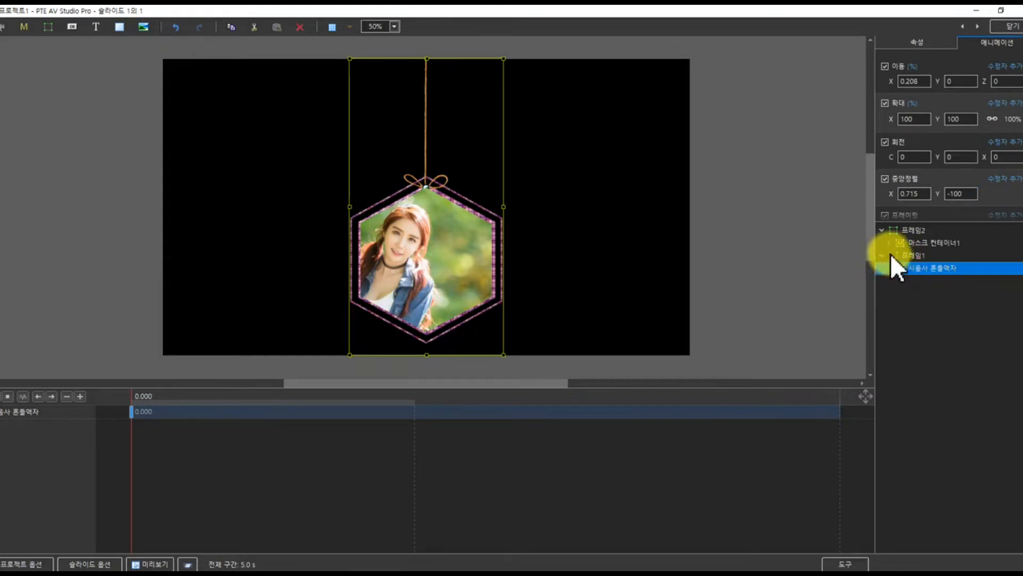
Add an oscillation (진동) rotation modifier to the 시음사 흔들액자 image with amplitude 5 and 8 repetitions.
left_click(882, 255)
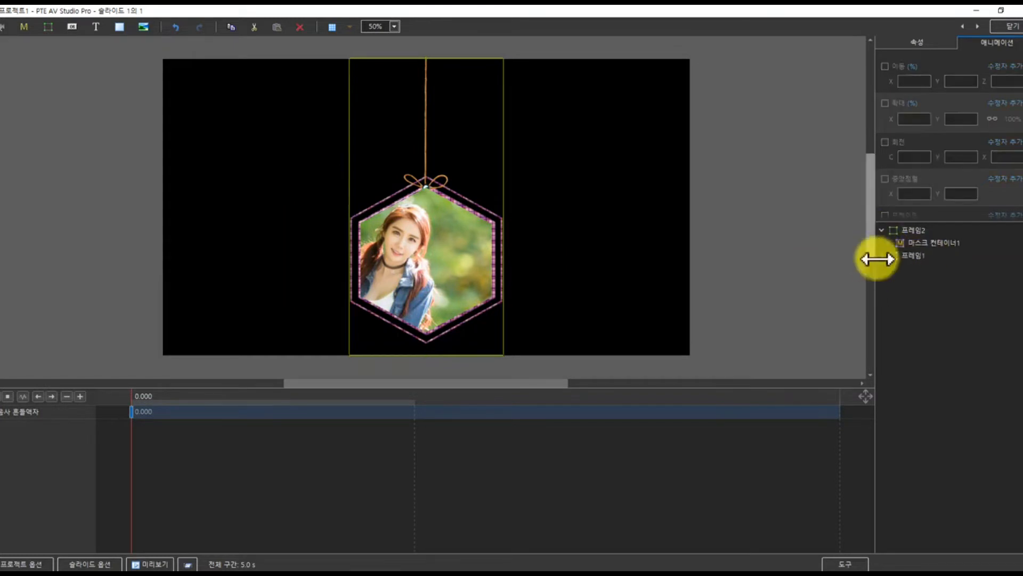
left_click(882, 256)
left_click(922, 269)
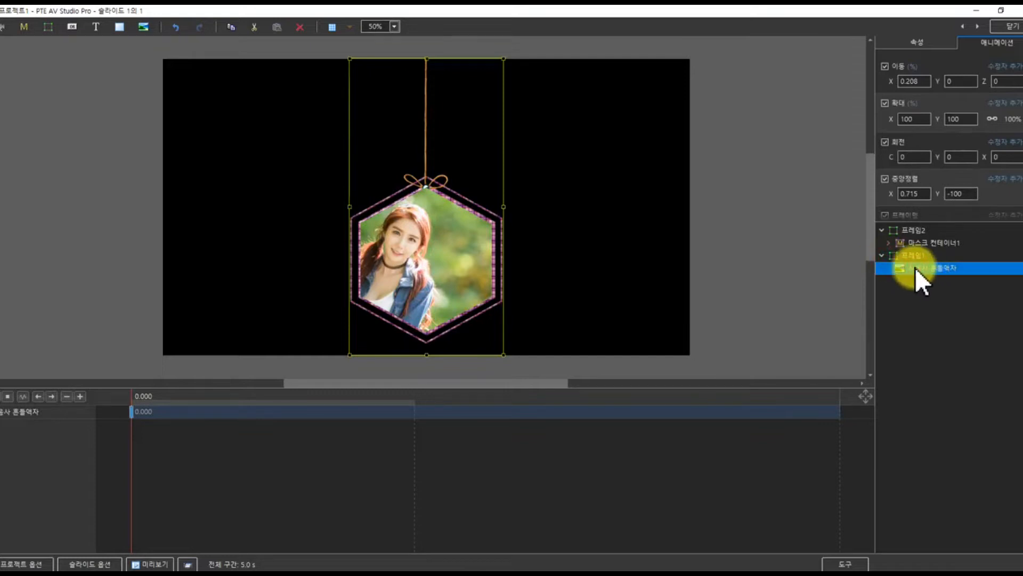
left_click(1000, 146)
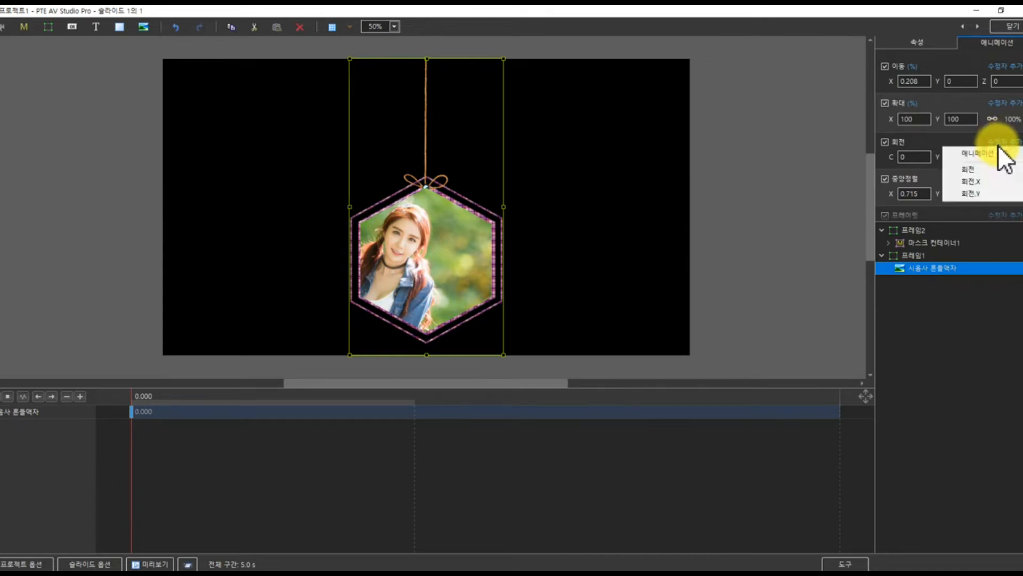
mouse_move(973, 168)
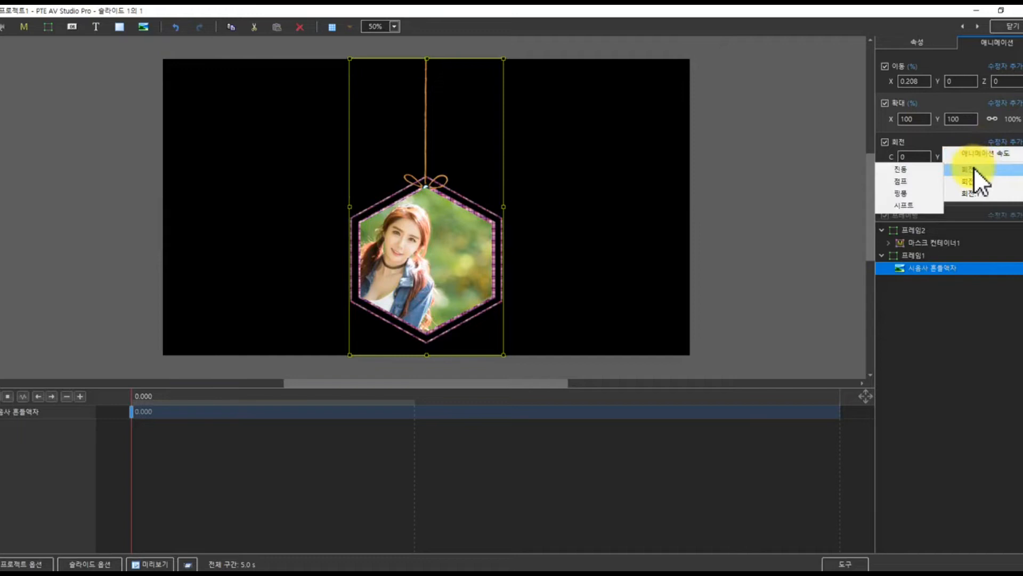
left_click(896, 172)
left_click_drag(978, 188, 917, 188)
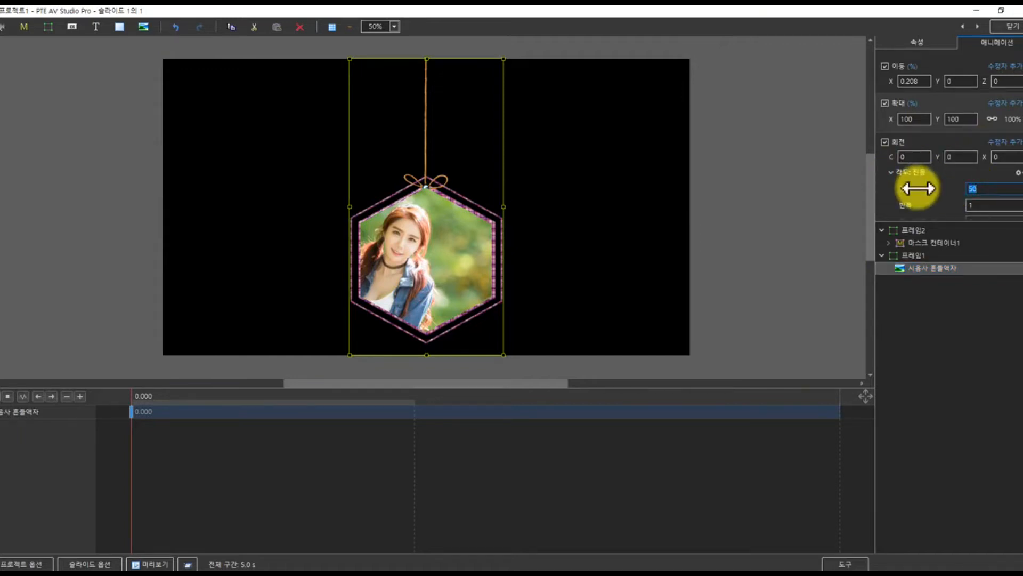
type("5")
left_click(976, 206)
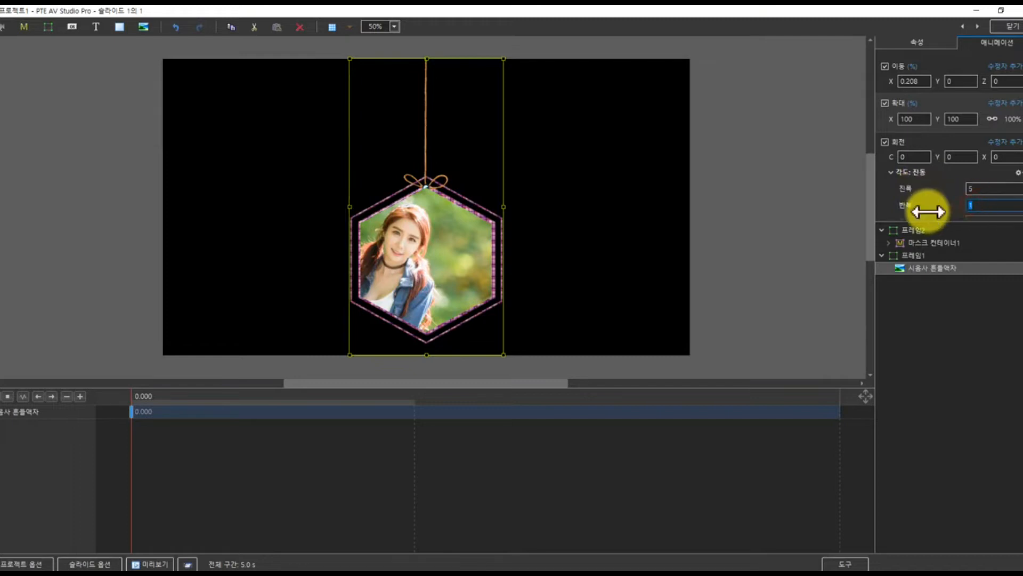
type("8")
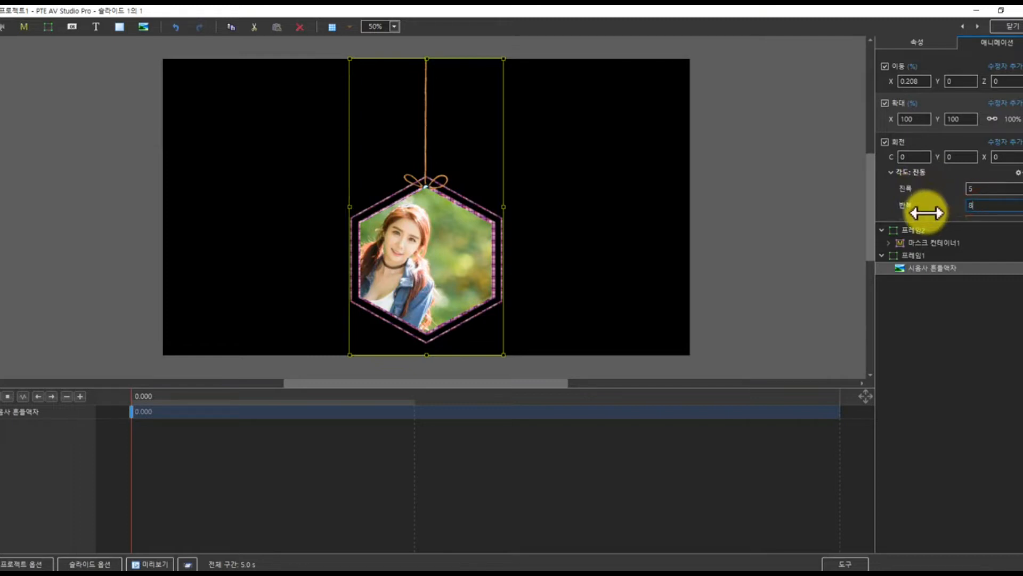
Add an oscillation (진동) rotation modifier with amplitude 5 to the mask container in 프레임2.
left_click(907, 244)
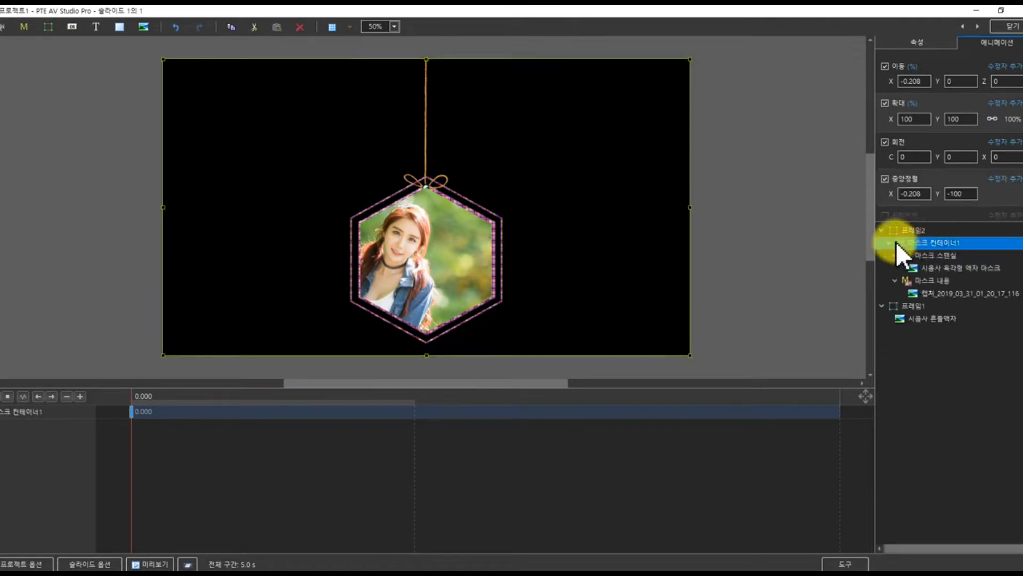
left_click(890, 243)
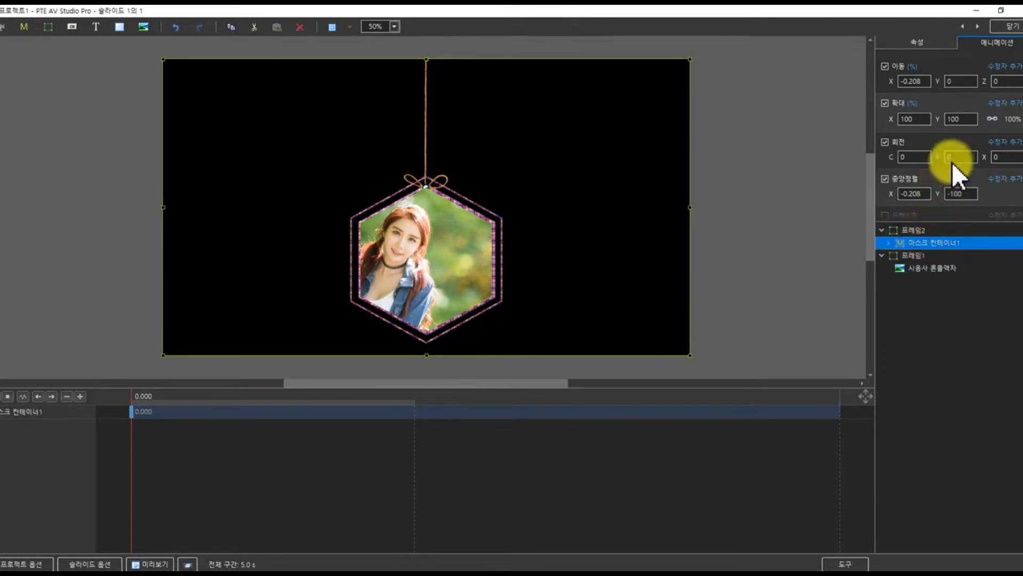
left_click(1000, 142)
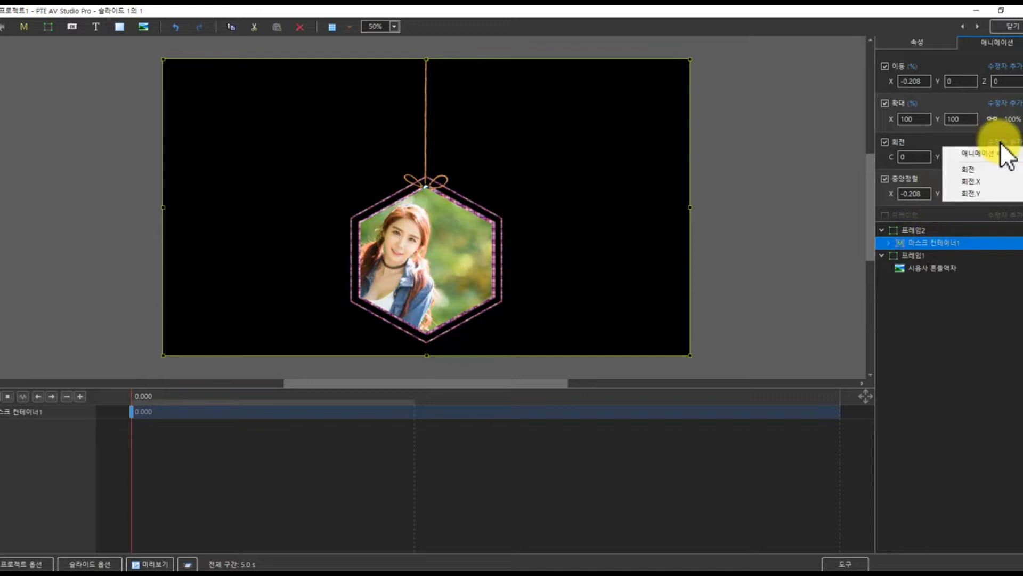
mouse_move(977, 171)
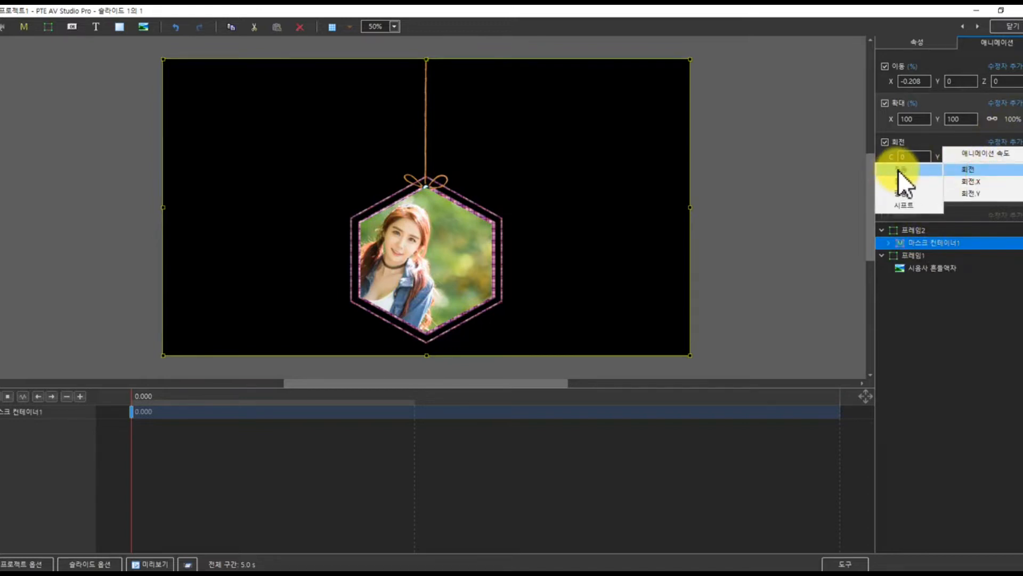
left_click(898, 169)
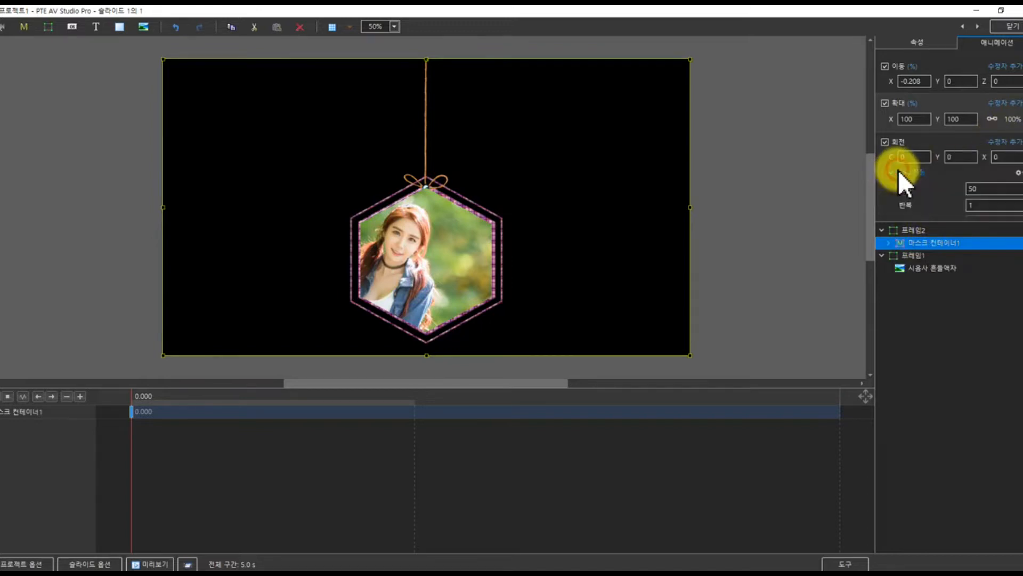
left_click(976, 189)
type("5")
key("Tab")
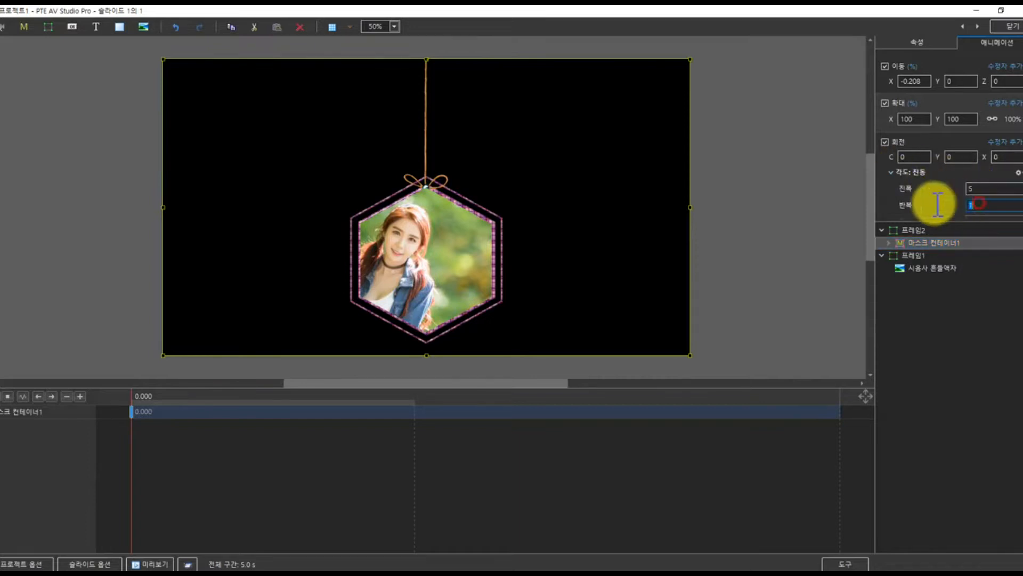
left_click(903, 336)
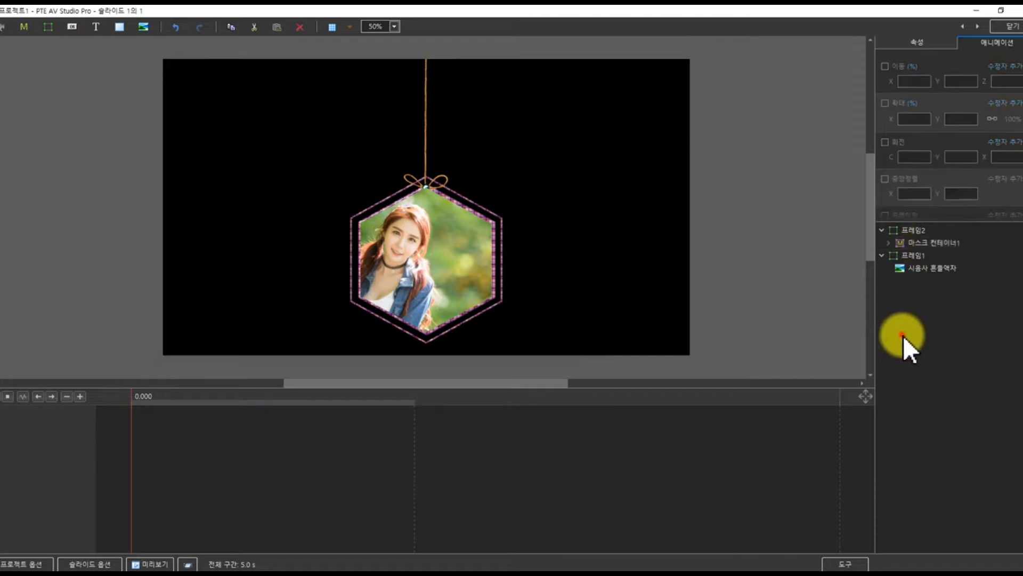
Collapse both frames in the object list and scrub the timeline to check the swinging motion.
left_click(881, 255)
left_click(883, 231)
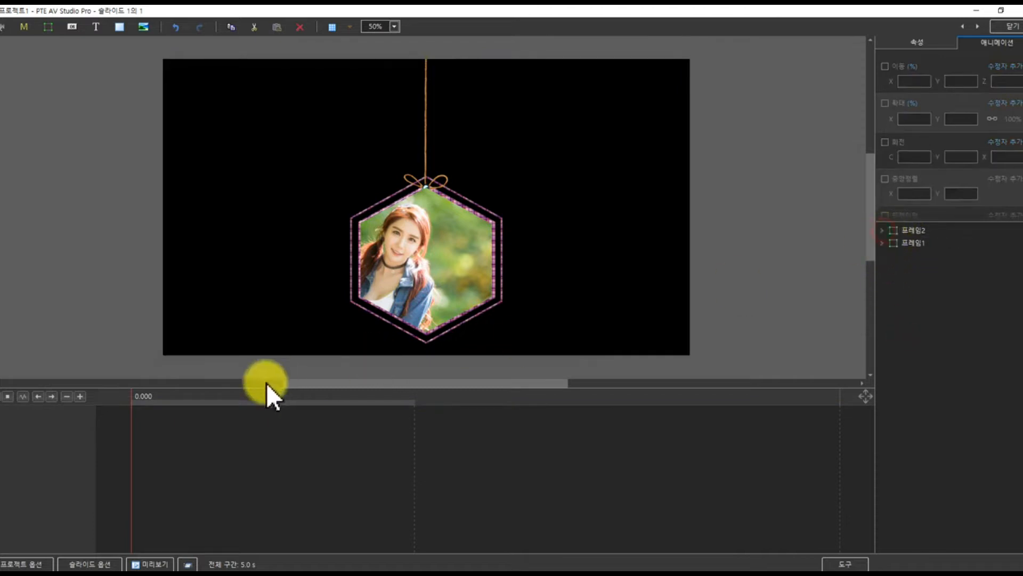
left_click_drag(151, 396, 102, 414)
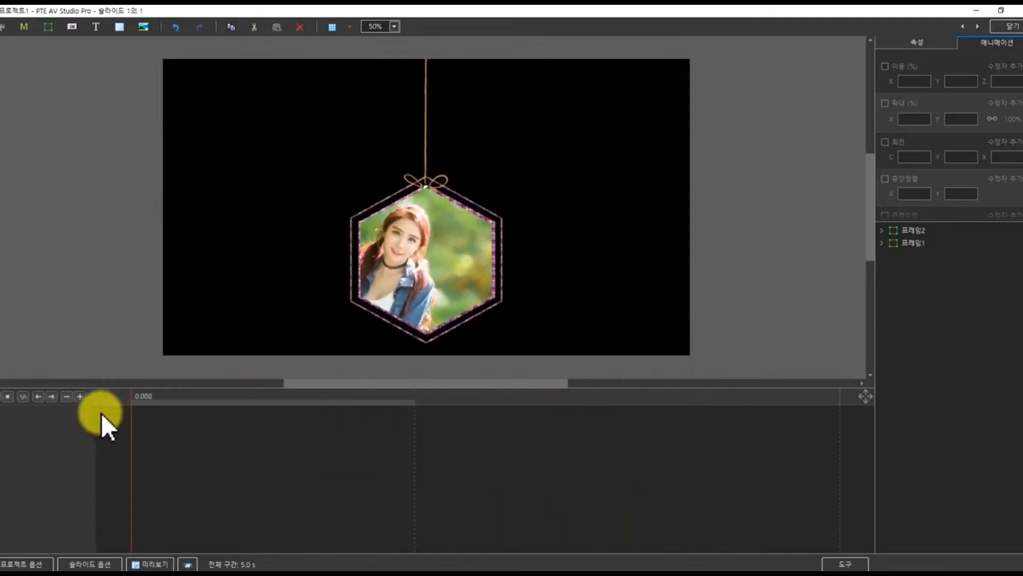
Move 프레임2 below 프레임1 in the object order so the patterned frame overlaps the edge of the photo.
left_click(911, 231)
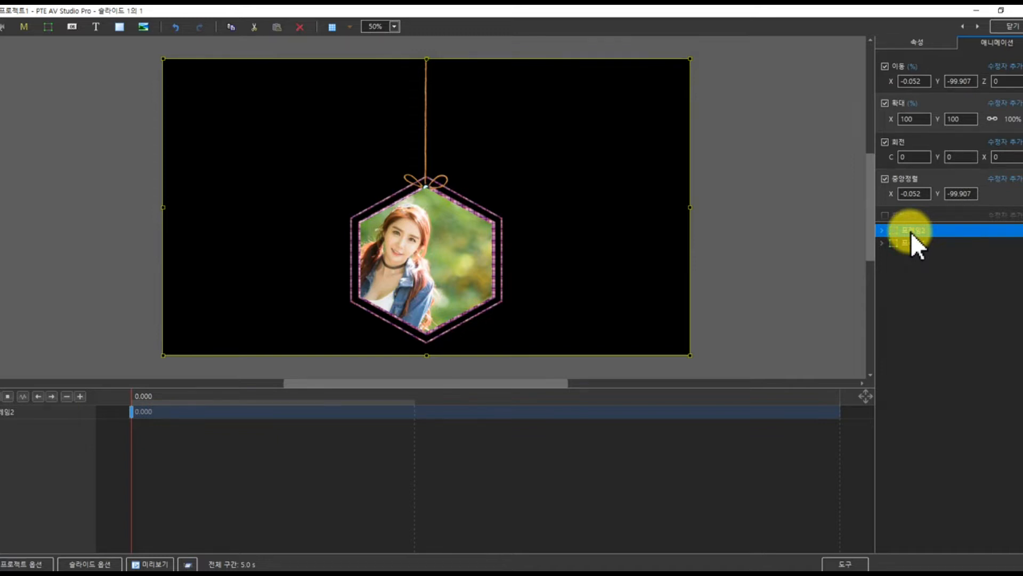
key("Down")
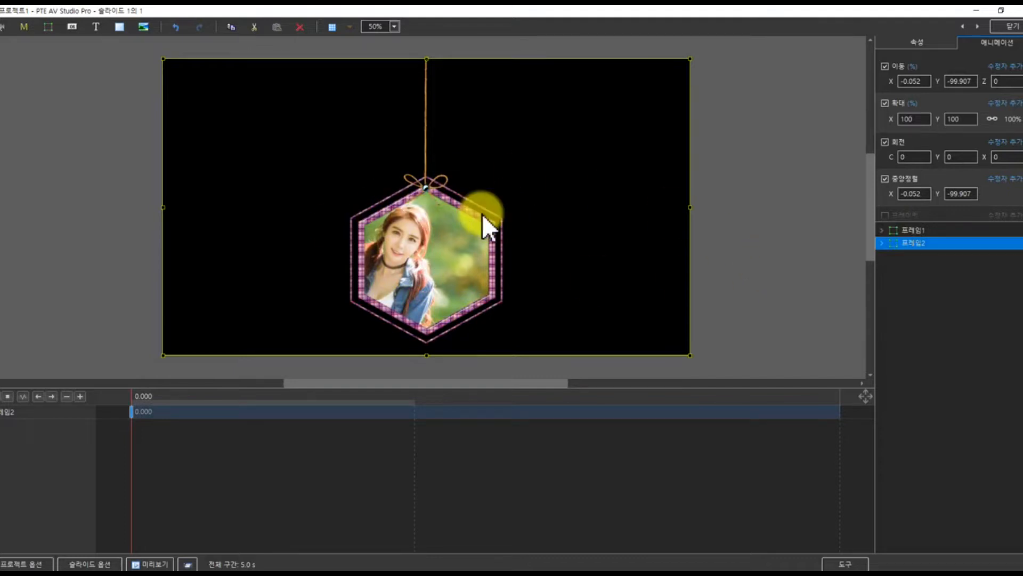
key("Up")
key("Down")
key("Up")
key("Down")
key("Up")
key("Down")
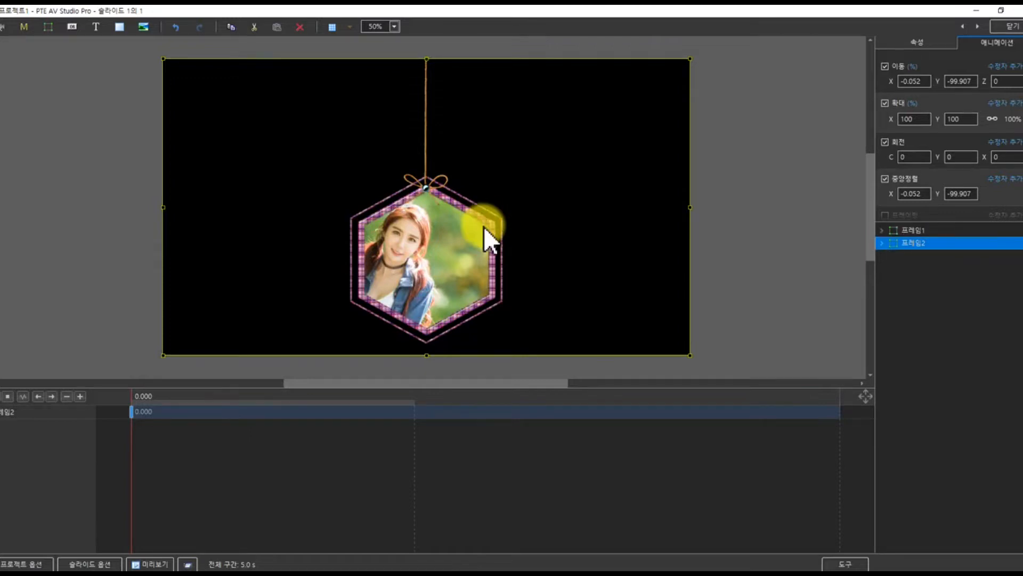
left_click(900, 308)
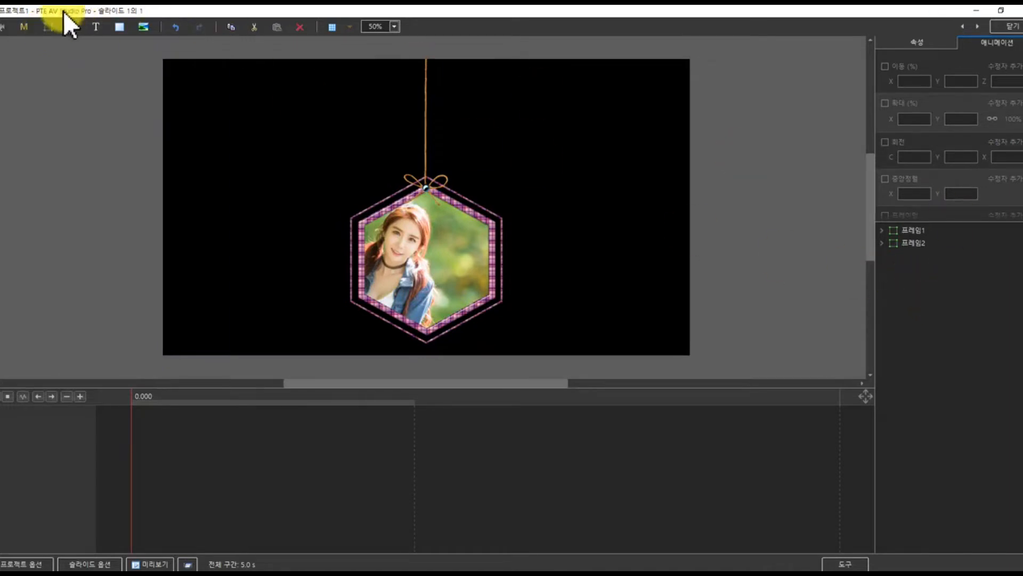
left_click(689, 231)
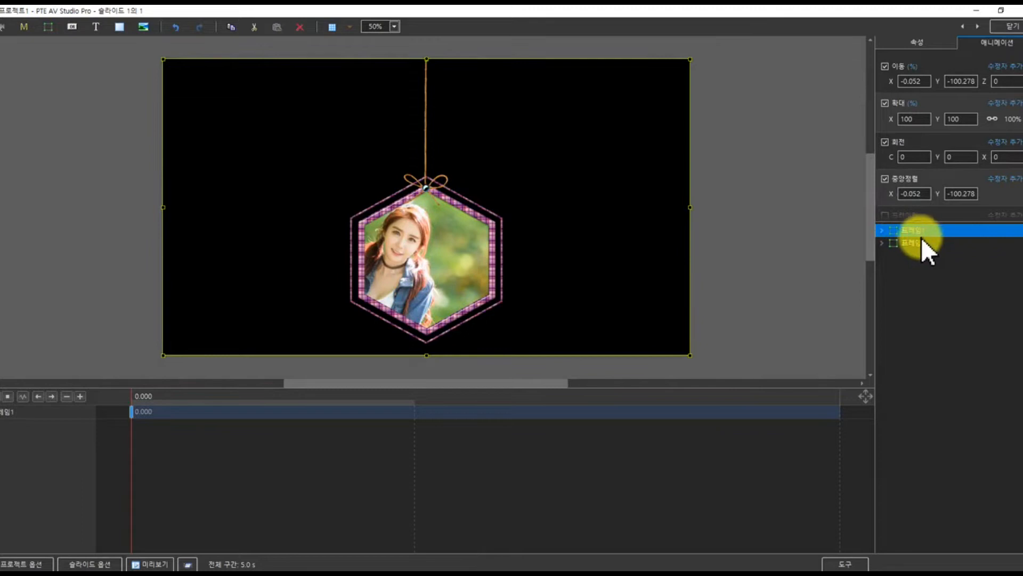
left_click(46, 27)
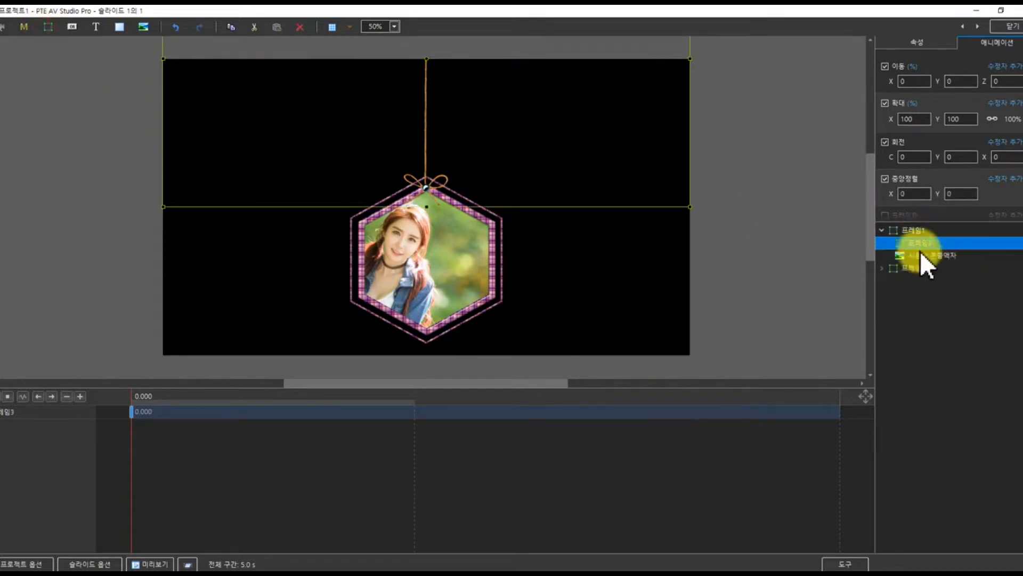
left_click(176, 28)
Add a new top-level frame and paste copies of 프레임1 and 프레임2 inside it.
left_click(959, 314)
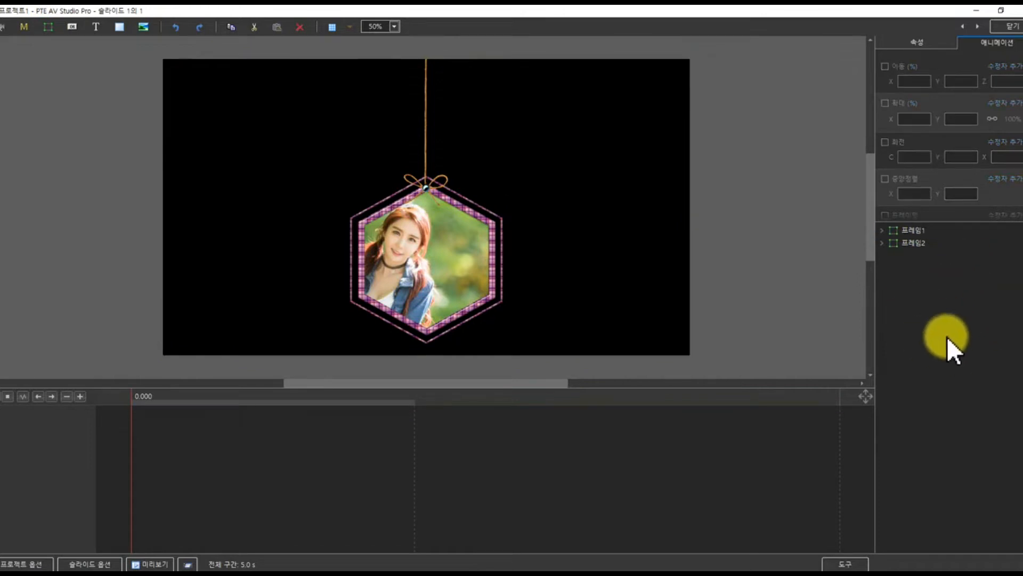
left_click(46, 29)
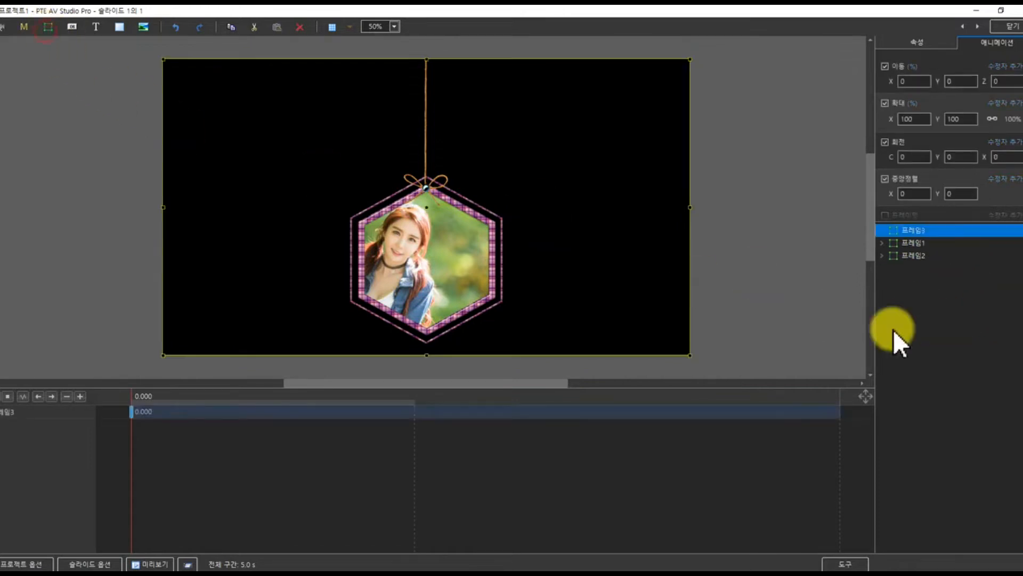
left_click(907, 243)
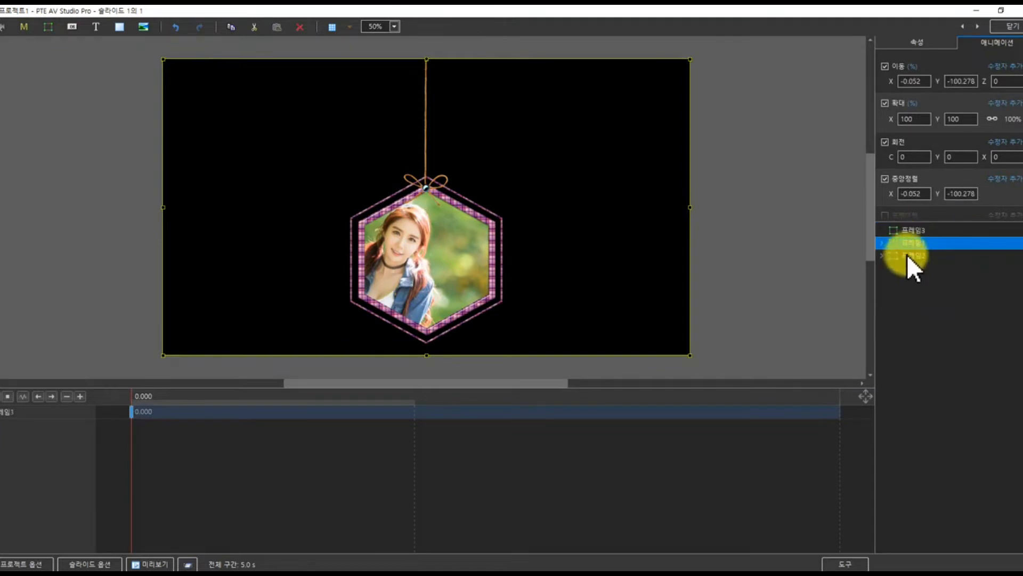
left_click(907, 256, "shift")
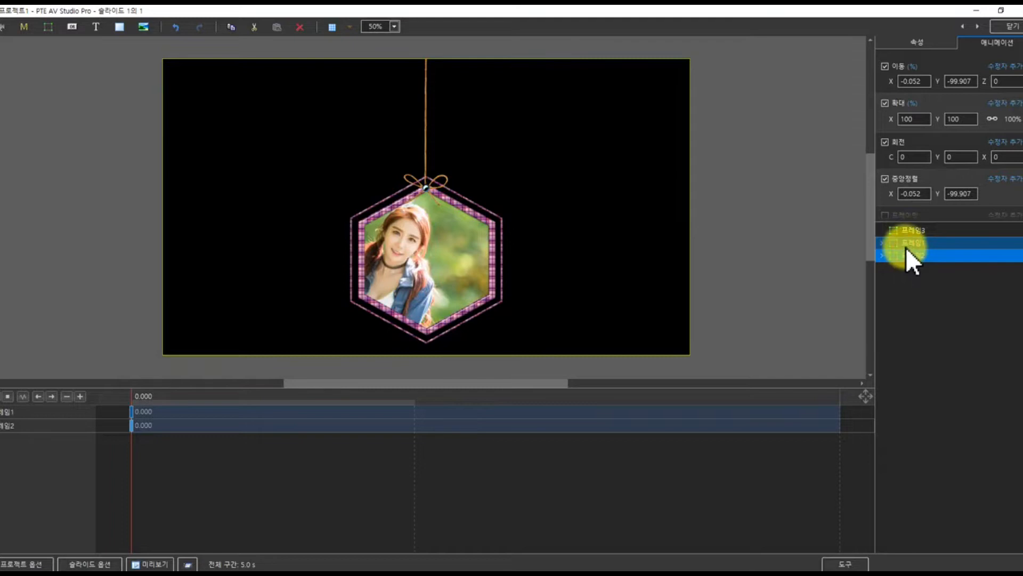
left_click(906, 245, "ctrl")
left_click(914, 256, "ctrl")
left_click(910, 244)
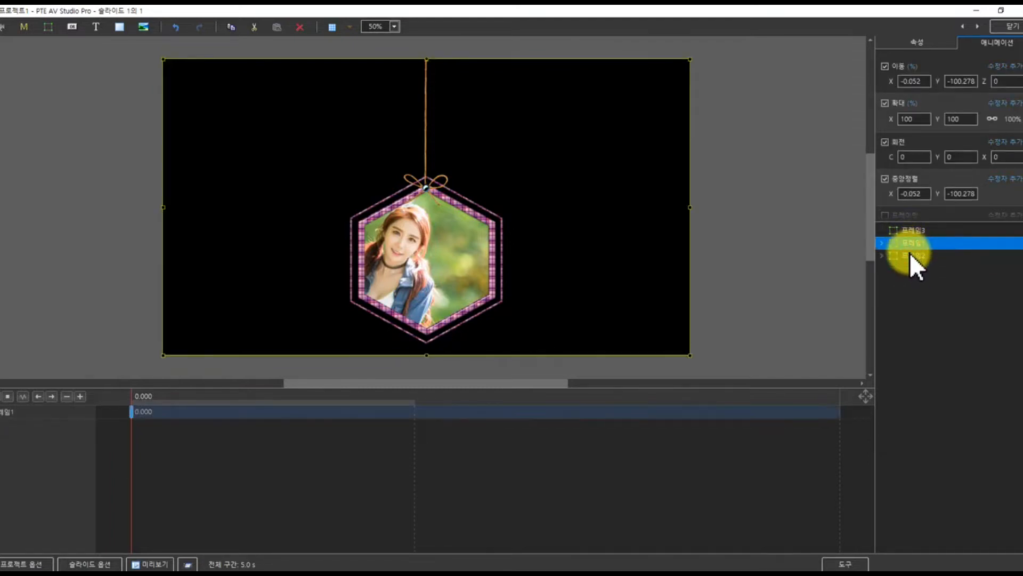
left_click(911, 255, "ctrl")
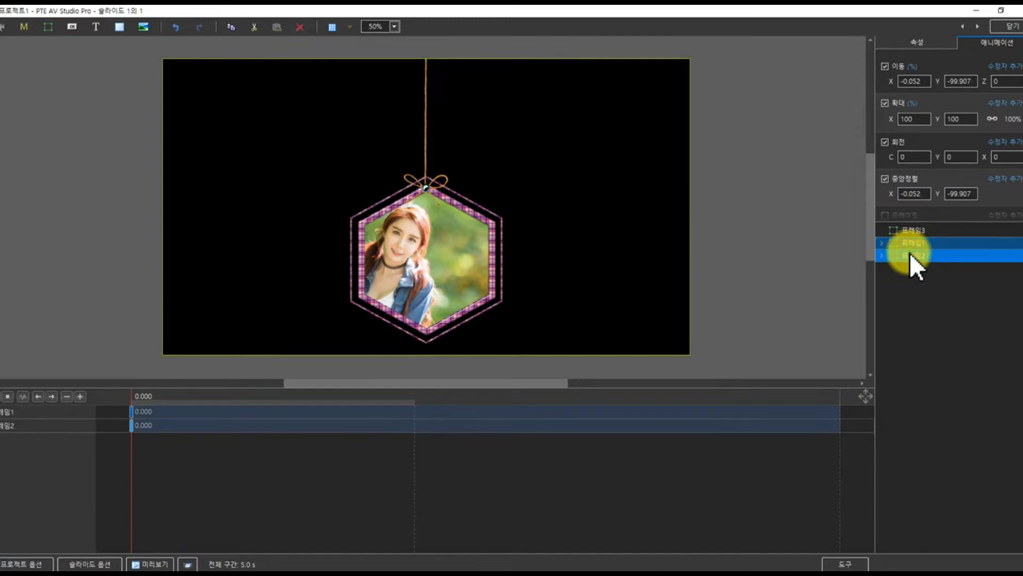
right_click(910, 252)
left_click(931, 319)
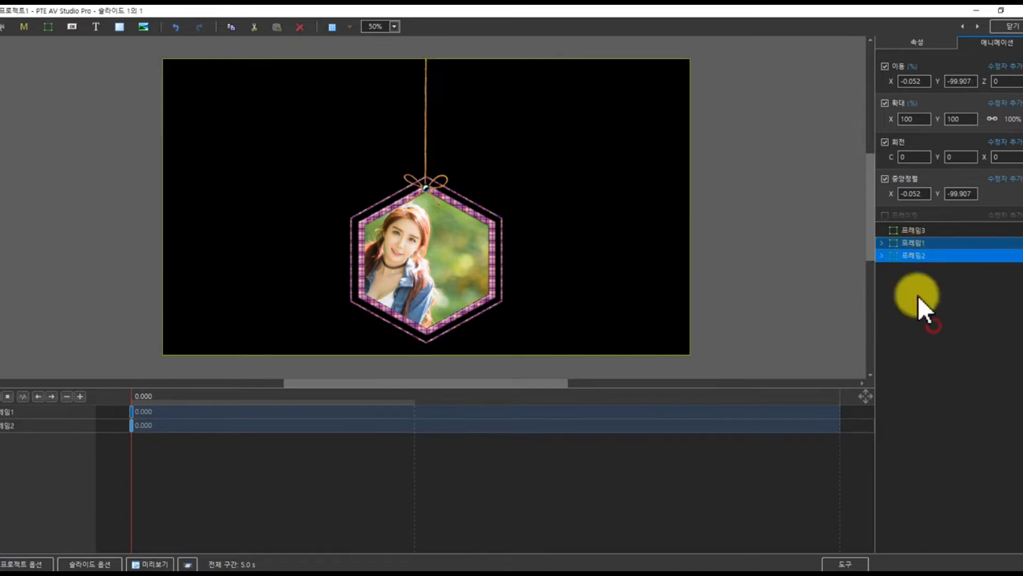
left_click(907, 232)
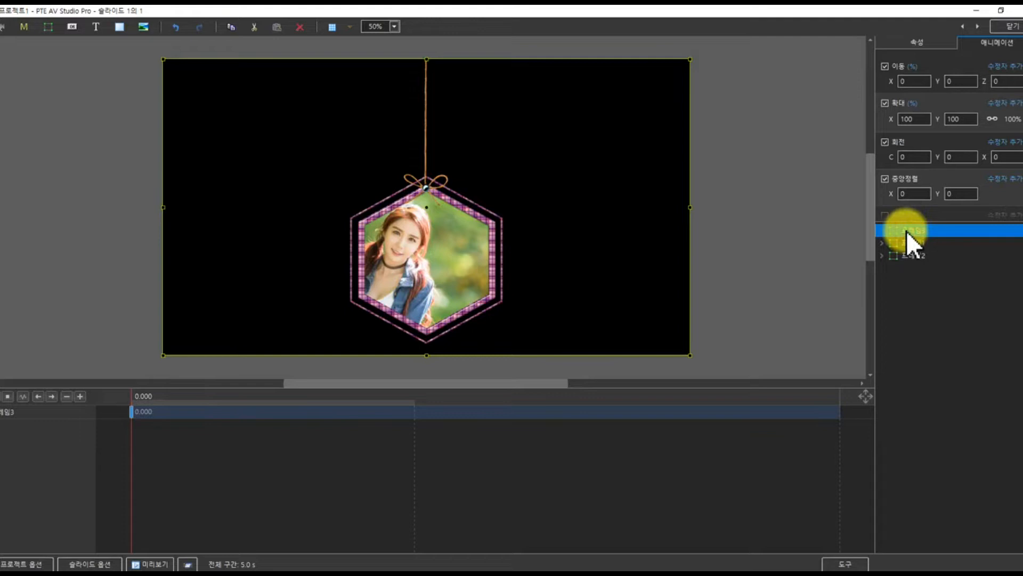
right_click(907, 232)
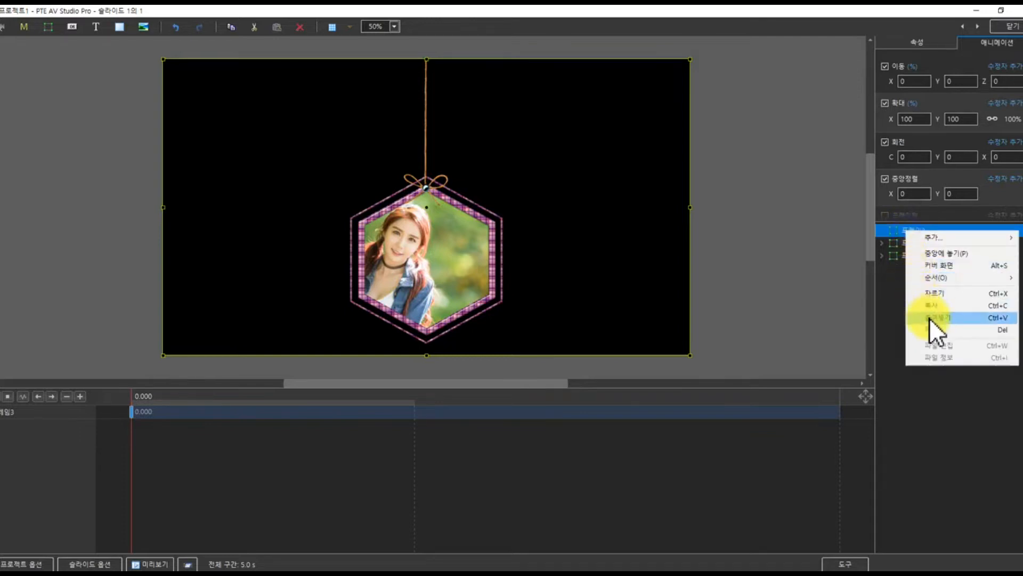
left_click(929, 318)
Delete the original top-level 프레임1 and 프레임2, and collapse and select the new parent frame.
left_click(908, 270)
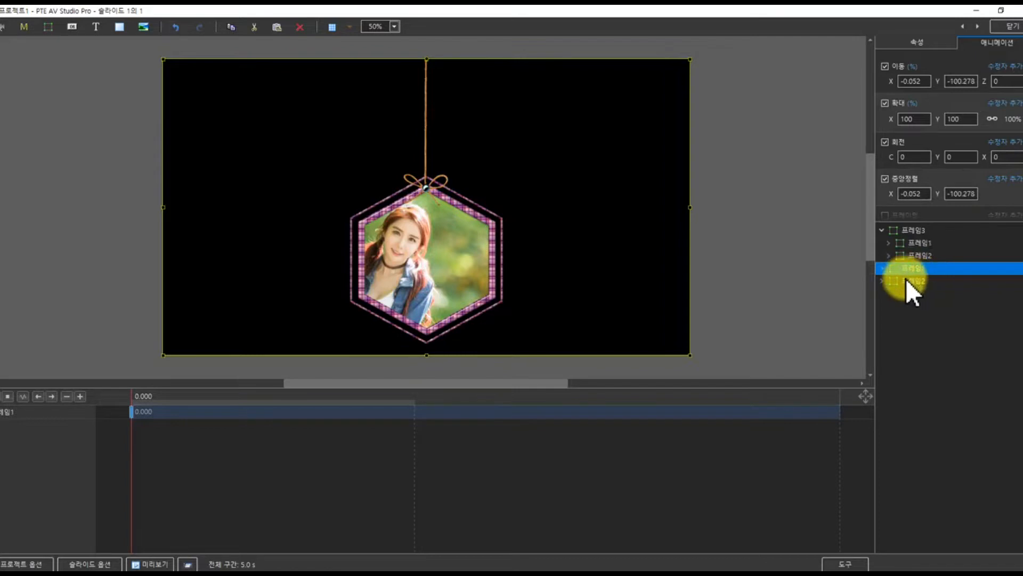
left_click(906, 281, "shift")
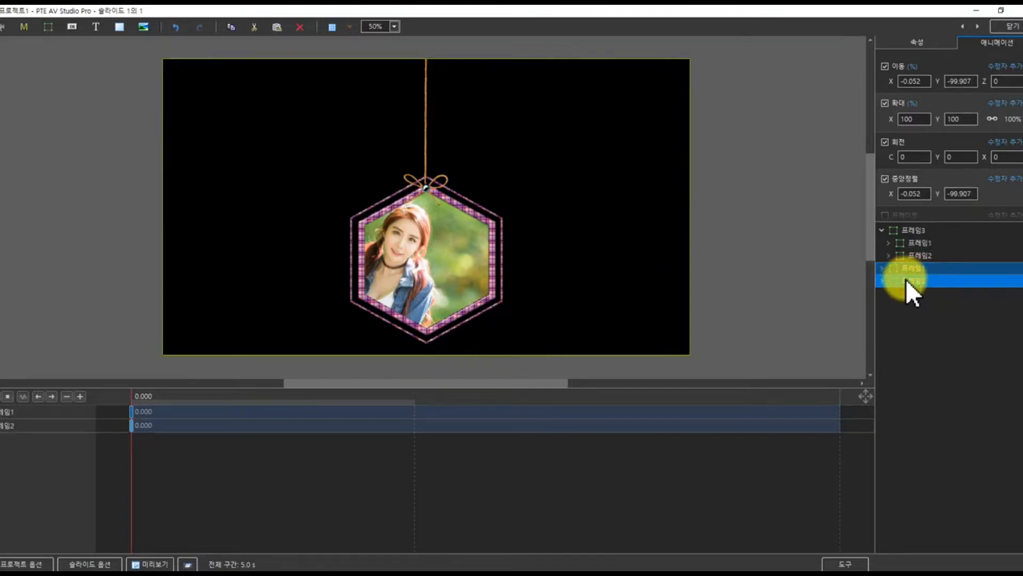
right_click(907, 280)
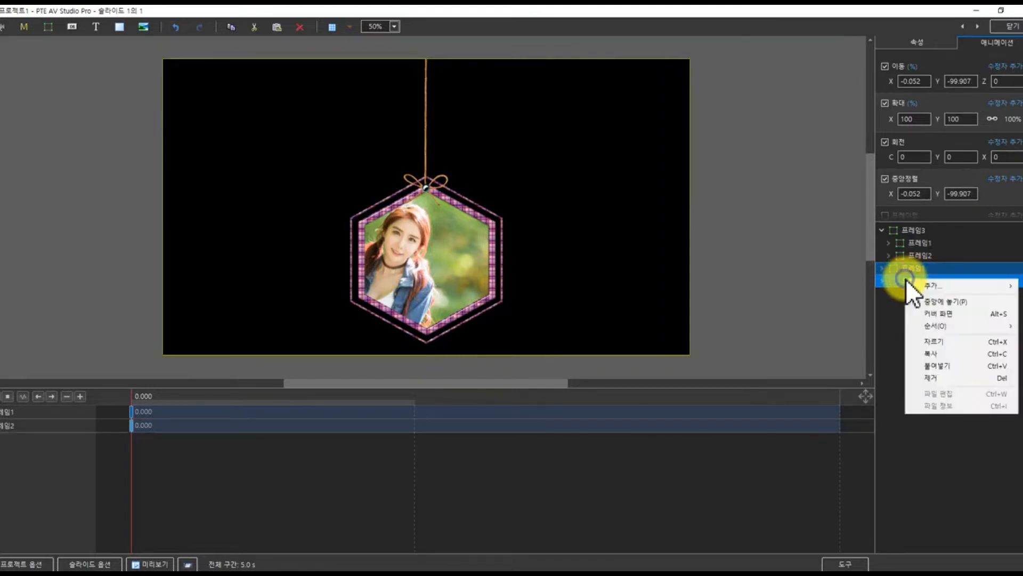
left_click(936, 375)
left_click(884, 231)
left_click(900, 229)
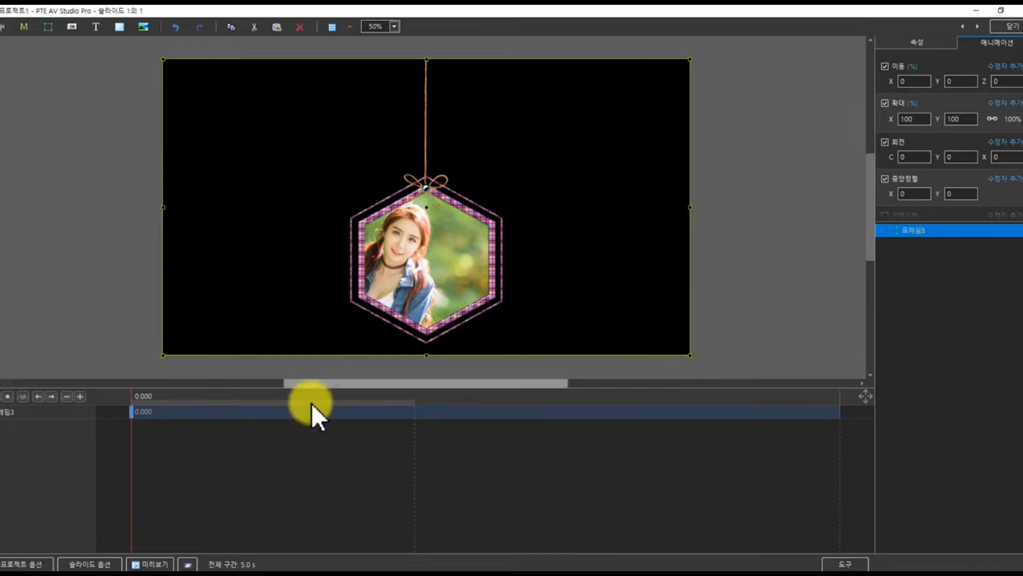
left_click(203, 414)
left_click_drag(203, 413, 203, 414)
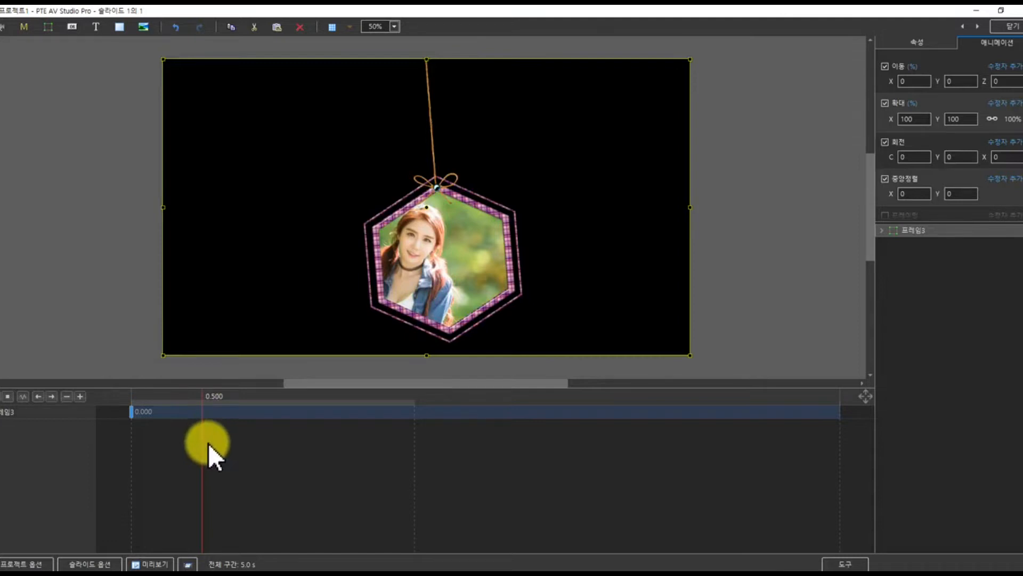
left_click(80, 396)
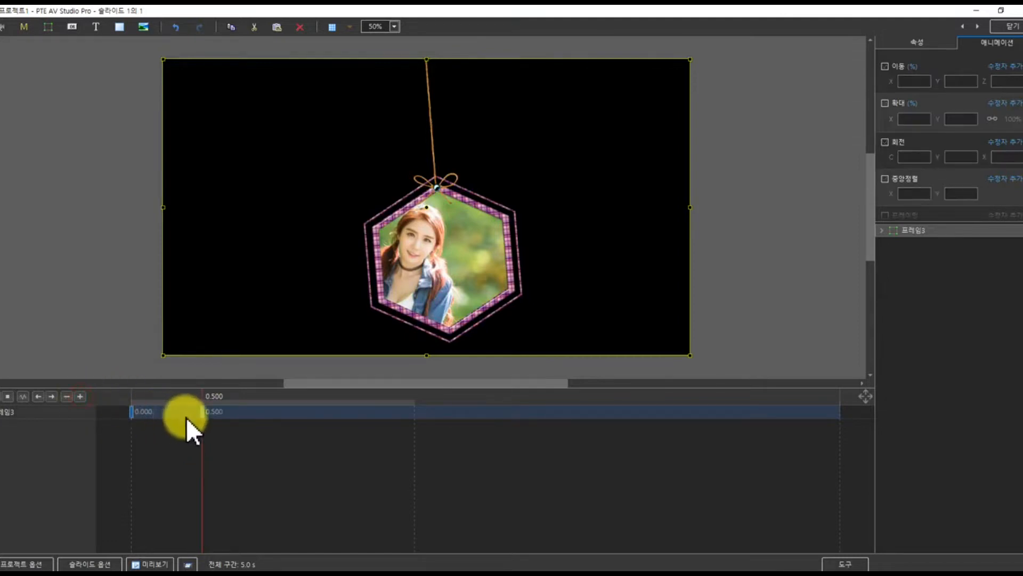
left_click(133, 412)
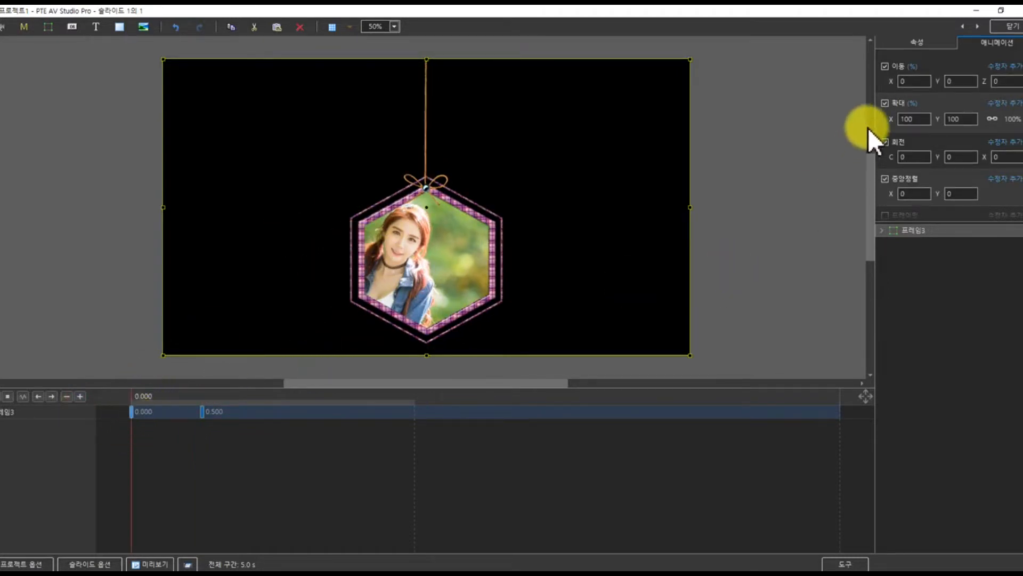
left_click_drag(938, 81, 936, 143)
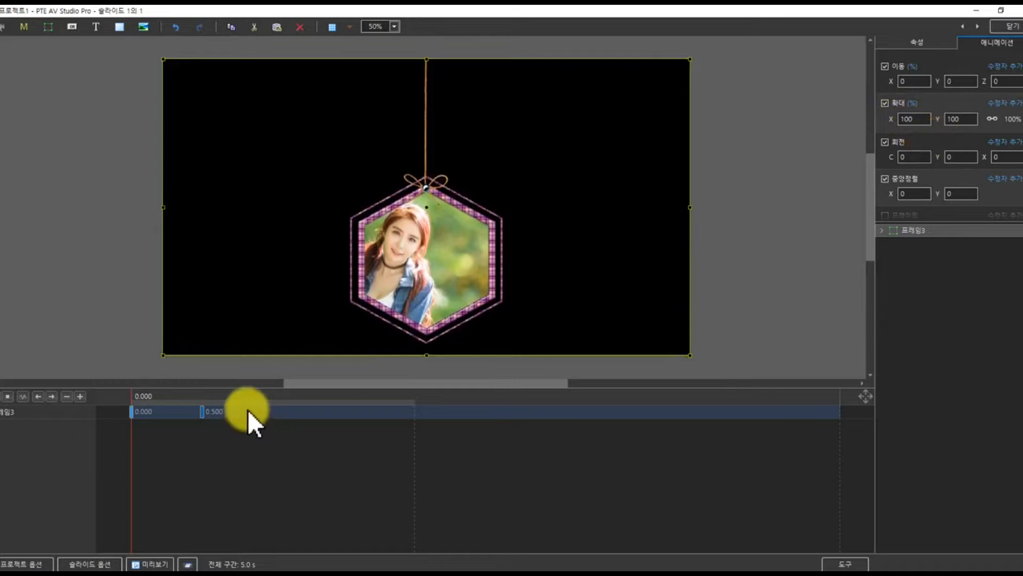
left_click(200, 410)
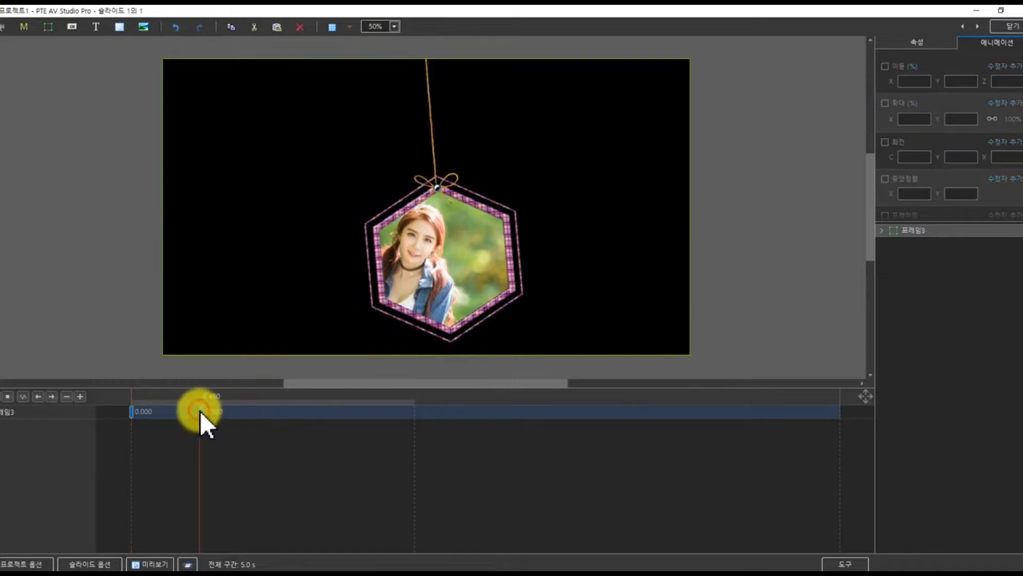
left_click(172, 26)
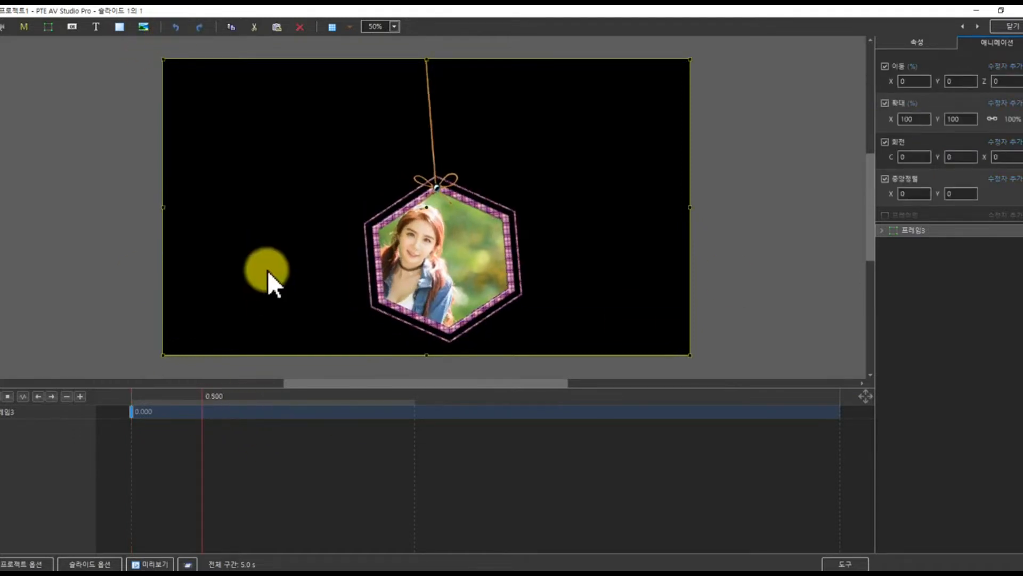
Copy the parent frame 프레임3 and paste two duplicates of it at the top level of the object list.
left_click(130, 412)
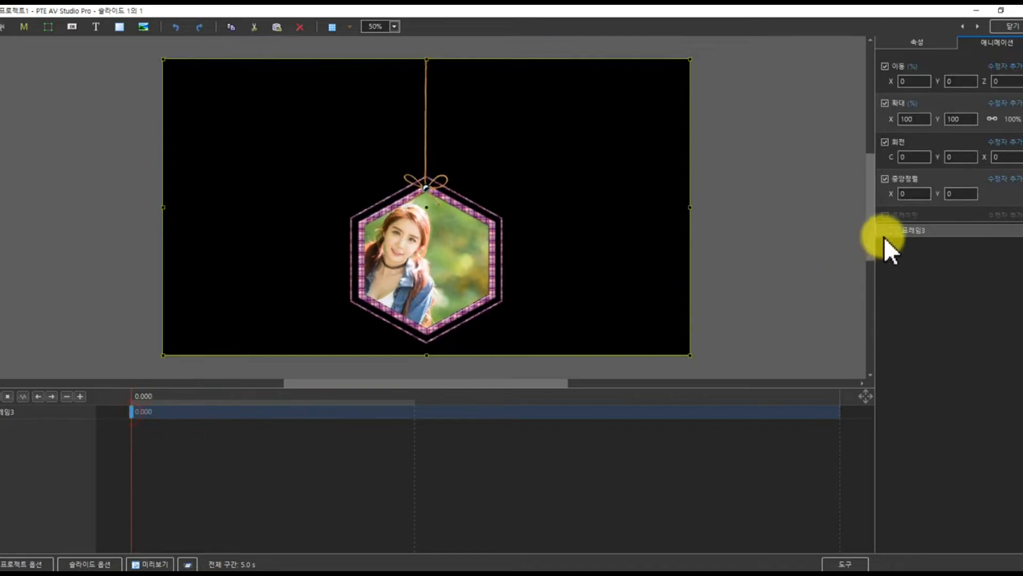
right_click(900, 230)
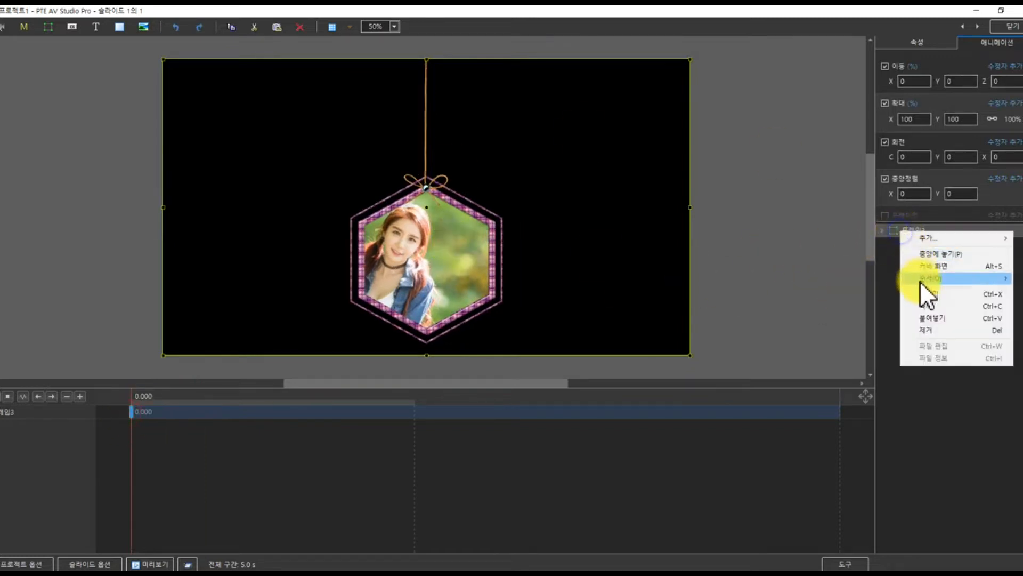
left_click(923, 308)
left_click(913, 293)
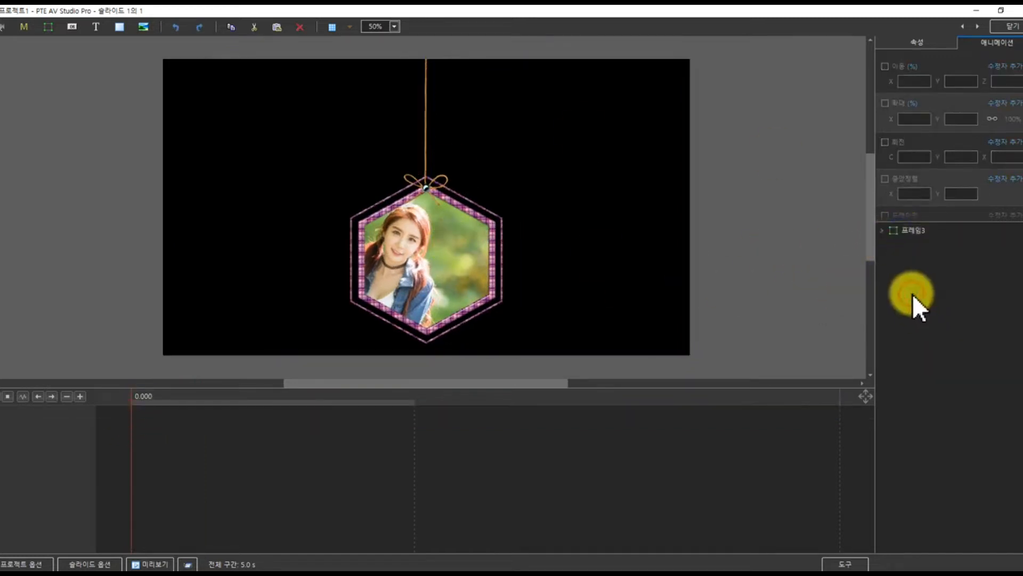
right_click(917, 273)
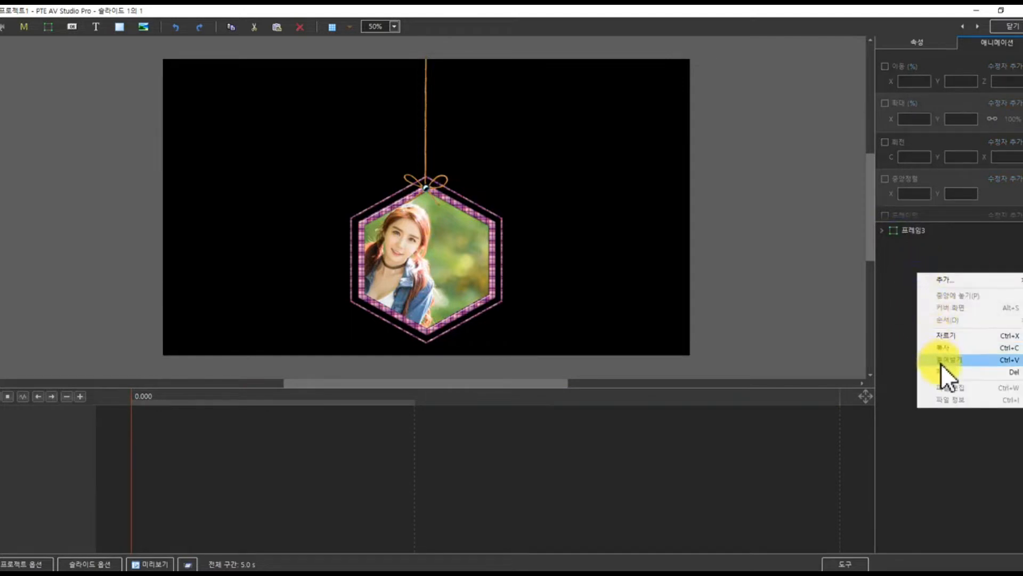
left_click(941, 360)
right_click(910, 320)
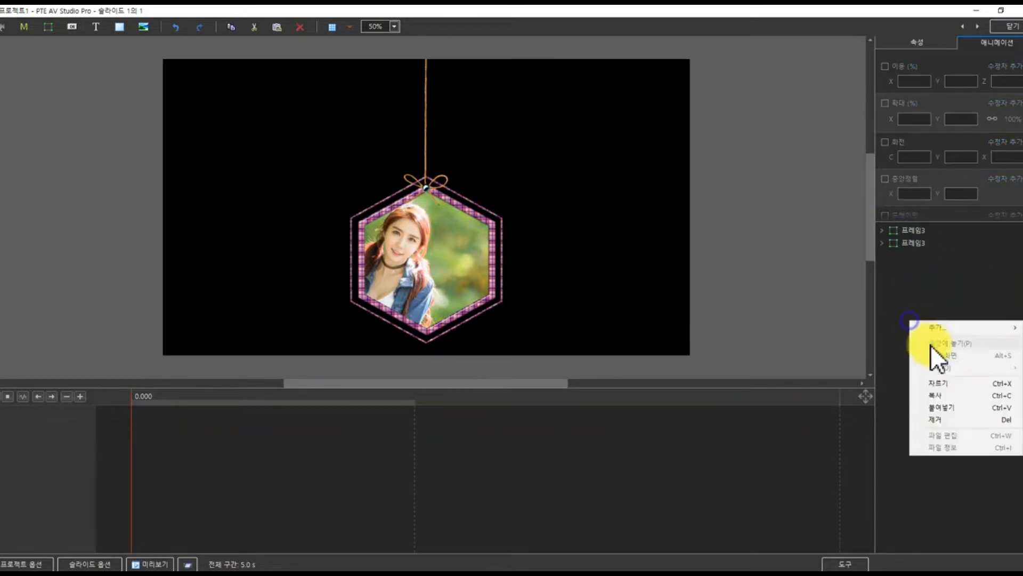
left_click(933, 407)
Rename the first top-level frame 프레임1 and the second 프레임2, then select each of the three frames in turn.
left_click(907, 230)
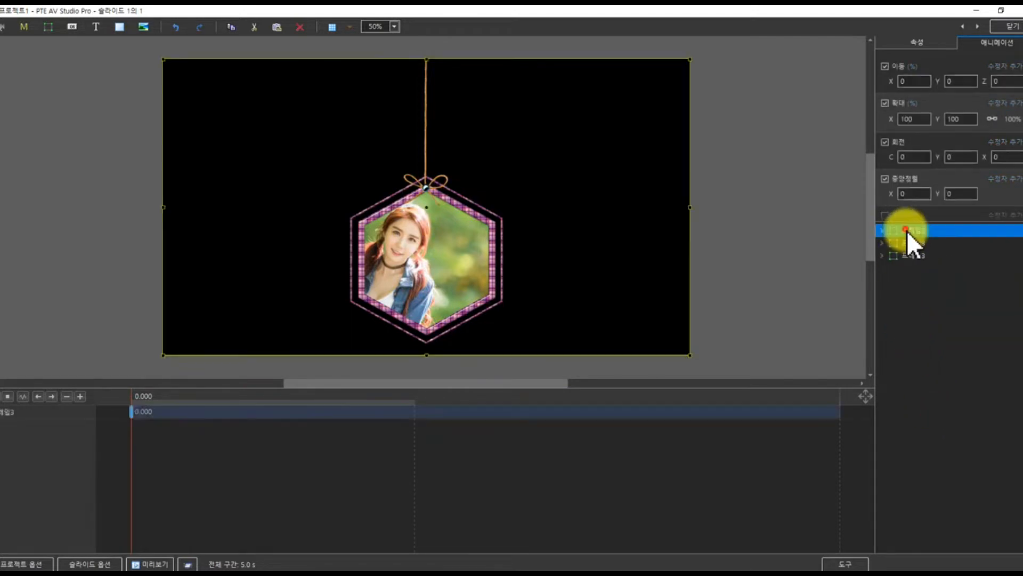
left_click(915, 44)
left_click(991, 69)
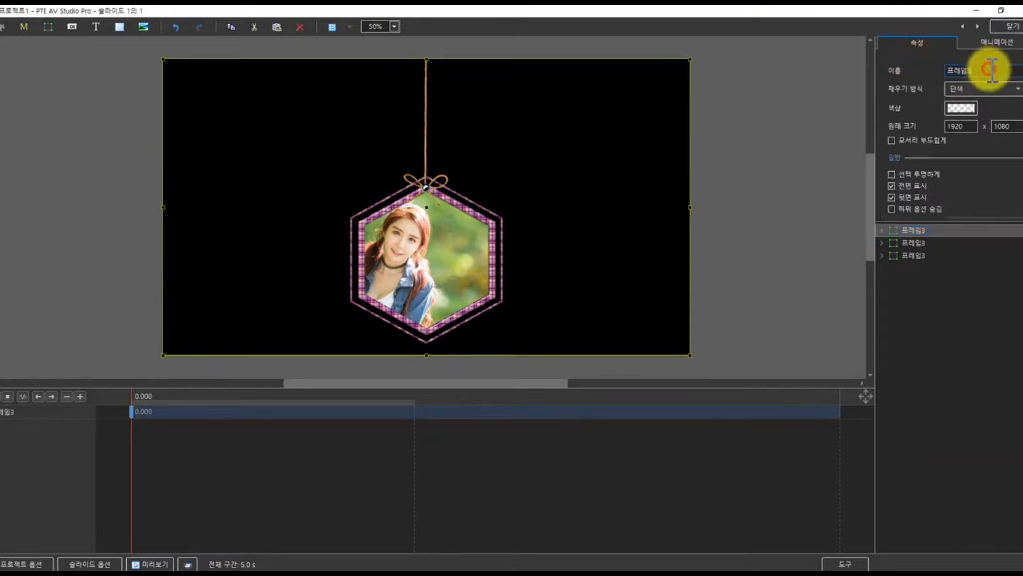
key("BackSpace")
type("1")
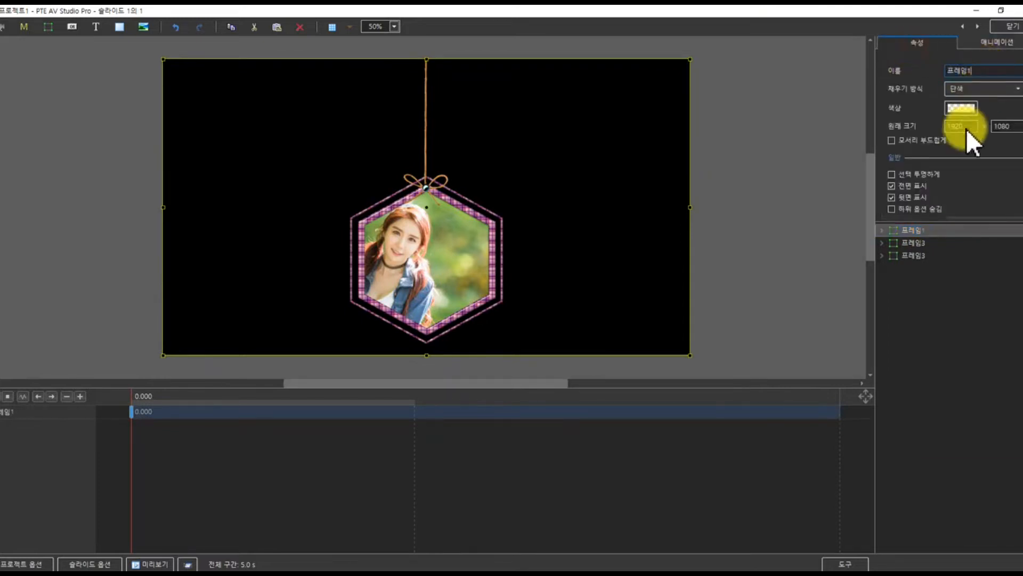
left_click(926, 244)
left_click(982, 70)
key("BackSpace")
left_click(932, 306)
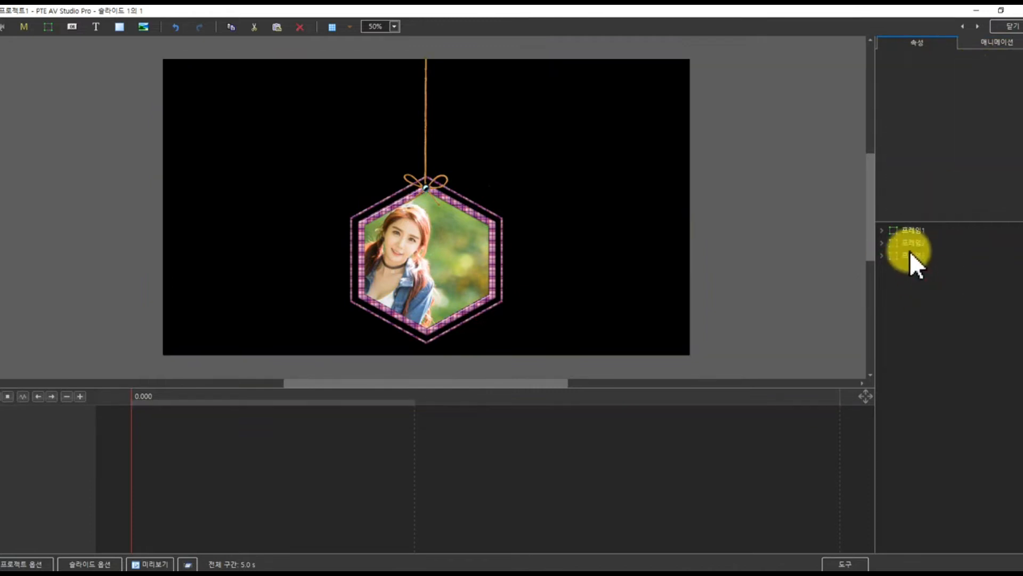
left_click(910, 234)
left_click(914, 246)
left_click(914, 255)
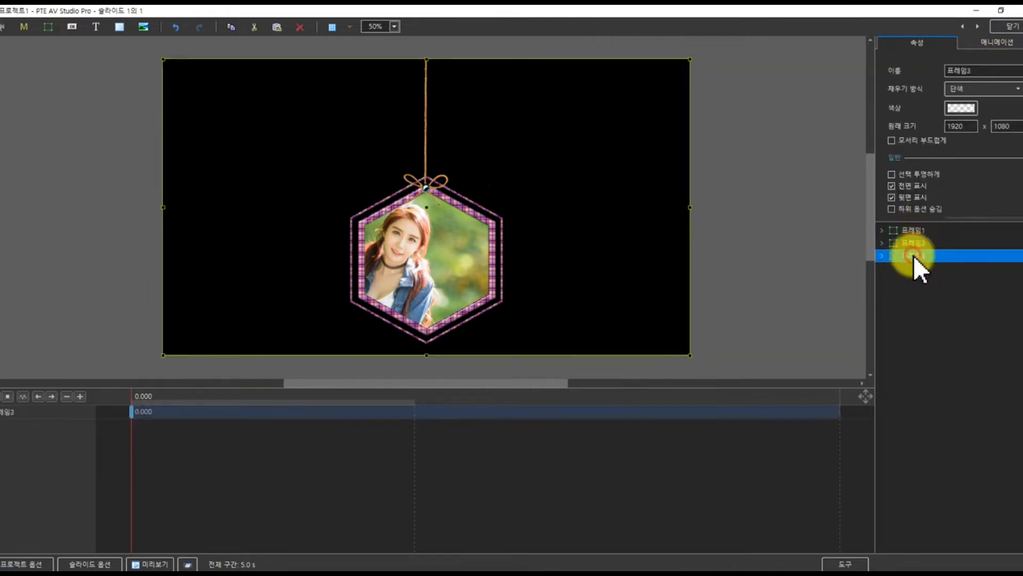
Spread the hanging frames apart by setting the X position of 프레임1 to 66 and 프레임3 to -65.
left_click(901, 230)
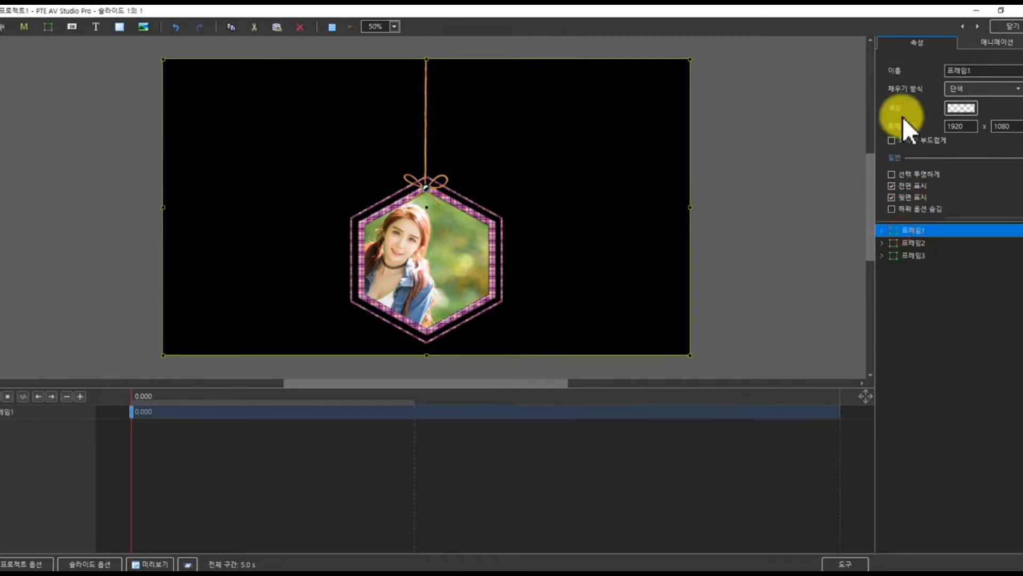
left_click(979, 40)
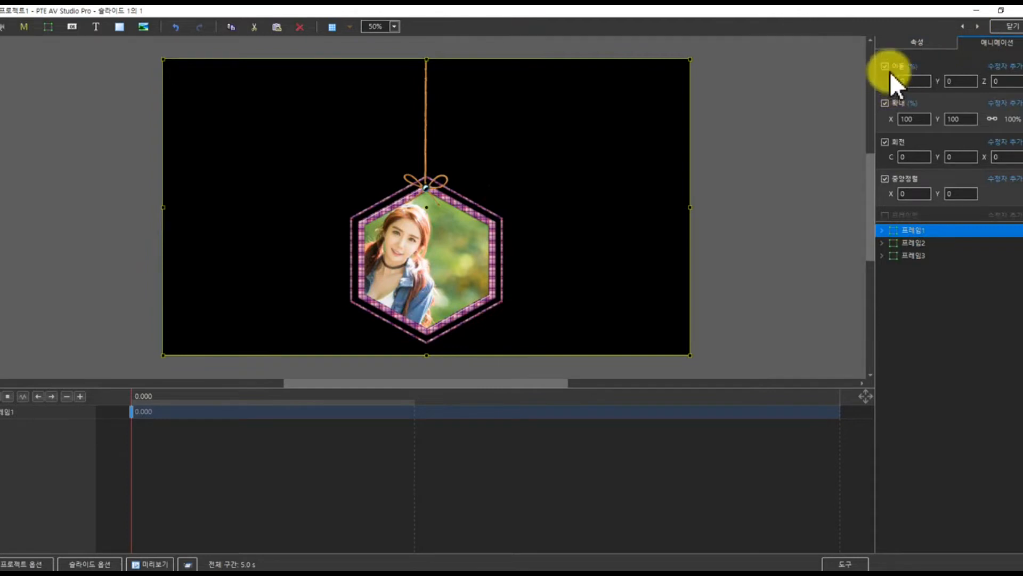
left_click_drag(890, 79, 926, 86)
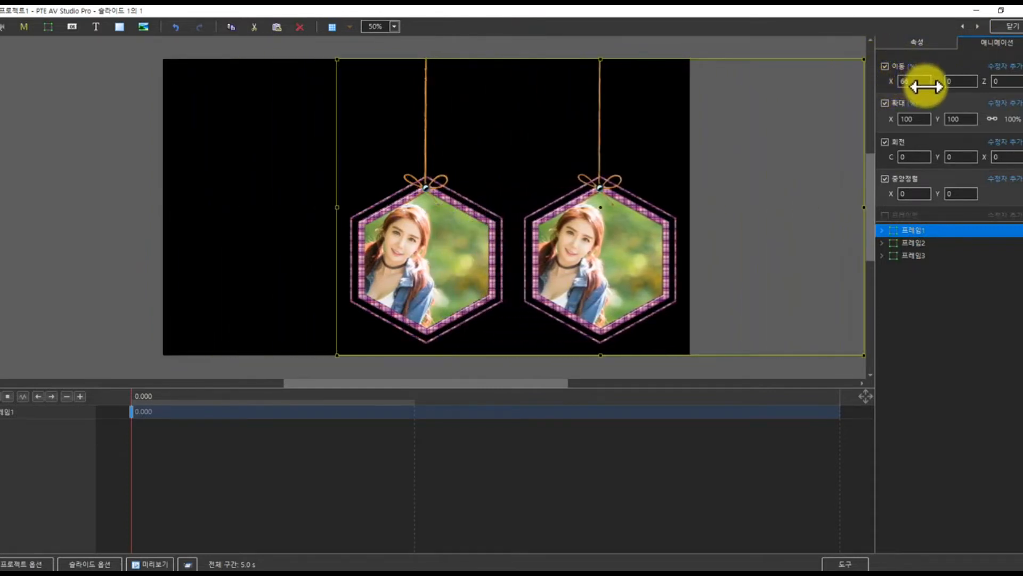
left_click(897, 255)
left_click_drag(891, 84, 857, 92)
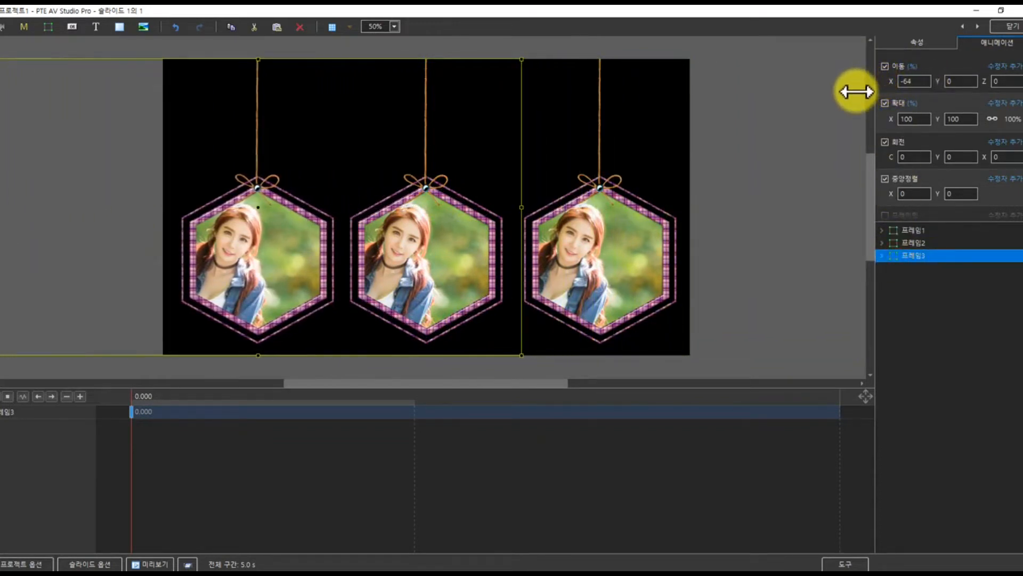
left_click_drag(857, 91, 856, 91)
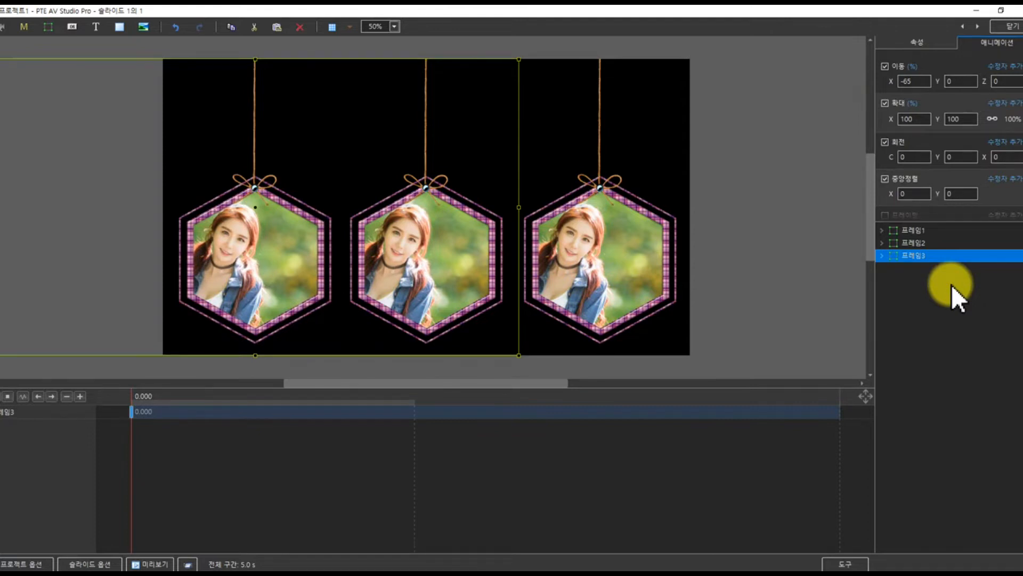
Shift 프레임1's first keyframe to 0.209 s, add a second keyframe at 0.600 s, and return the playhead to the start.
left_click(905, 232)
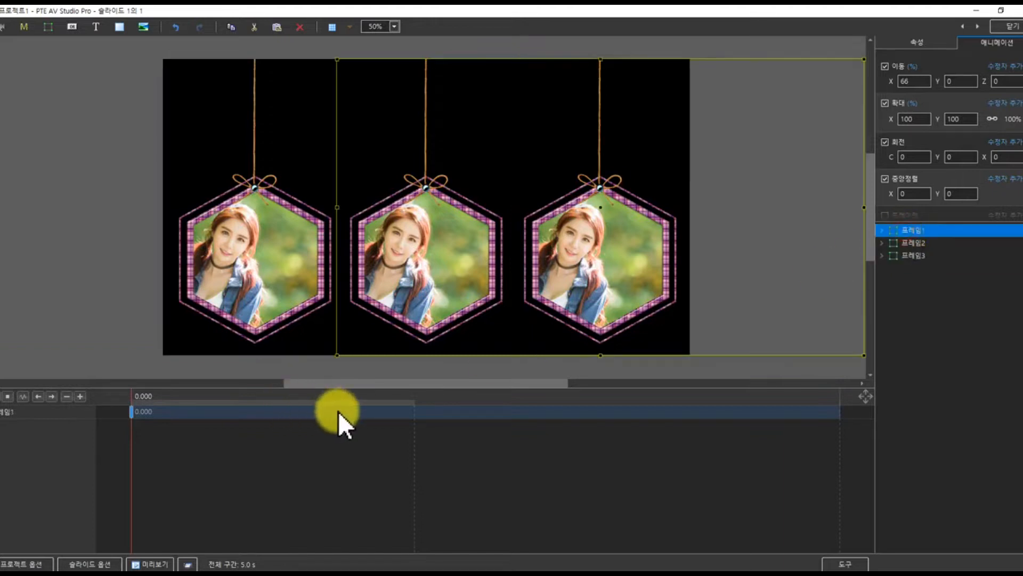
left_click_drag(186, 413, 162, 415)
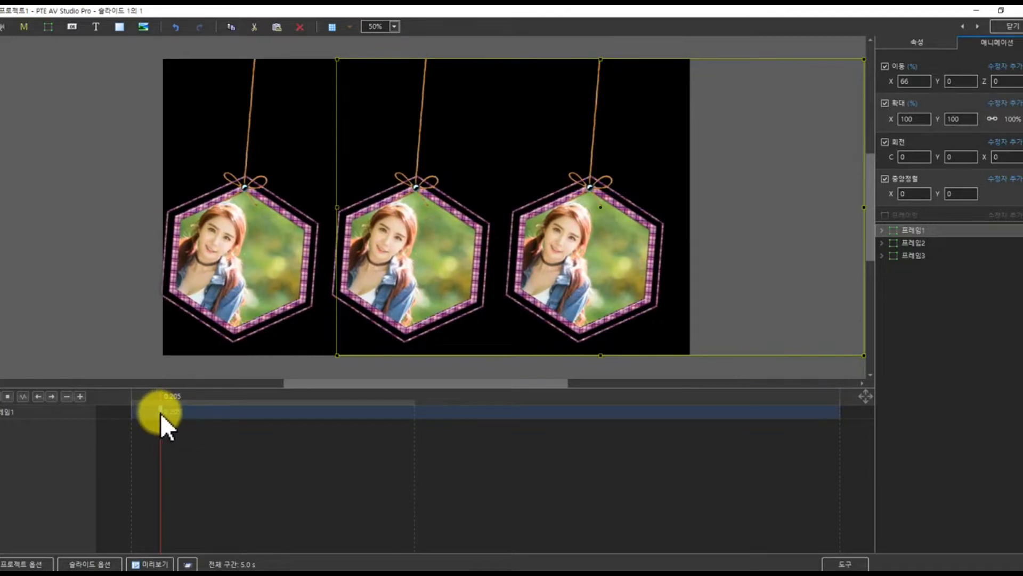
left_click(216, 415)
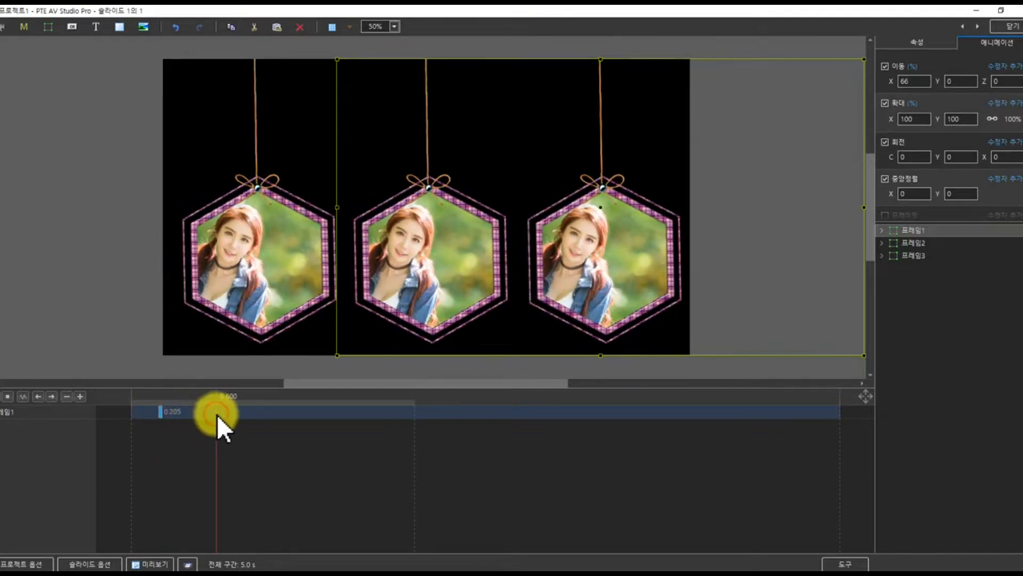
left_click(80, 397)
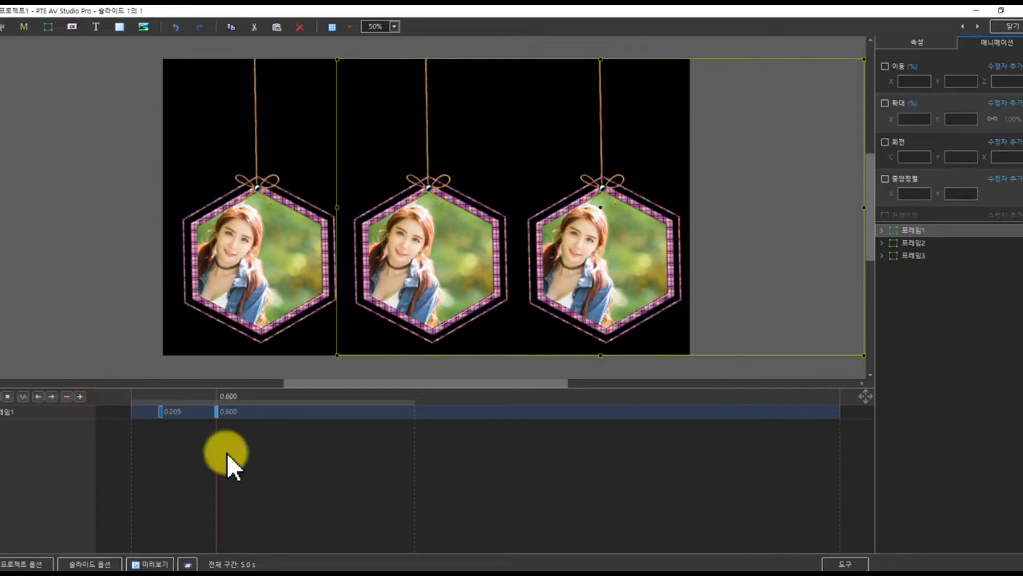
left_click(159, 413)
left_click(218, 413)
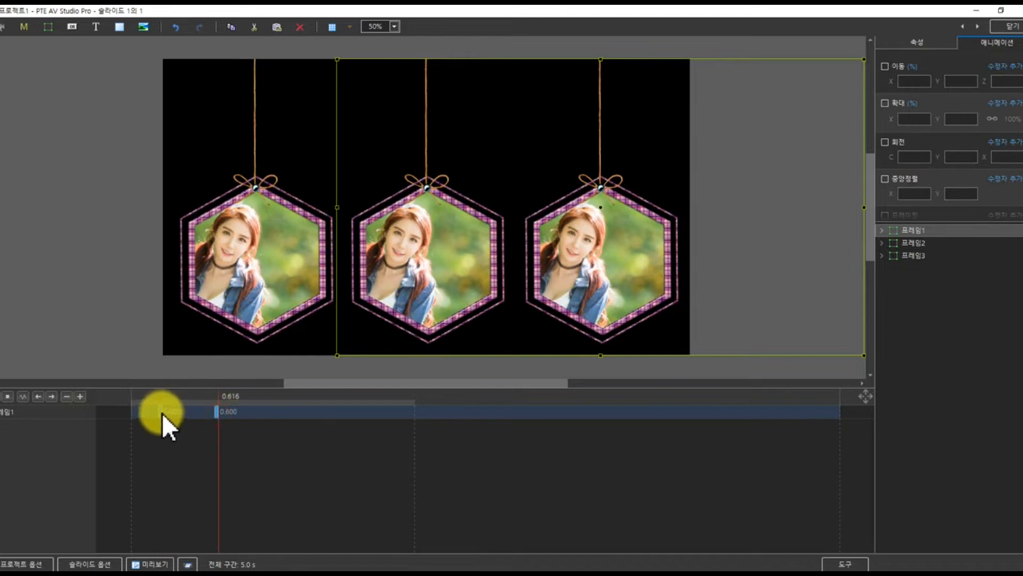
left_click(161, 413)
left_click_drag(160, 414, 161, 415)
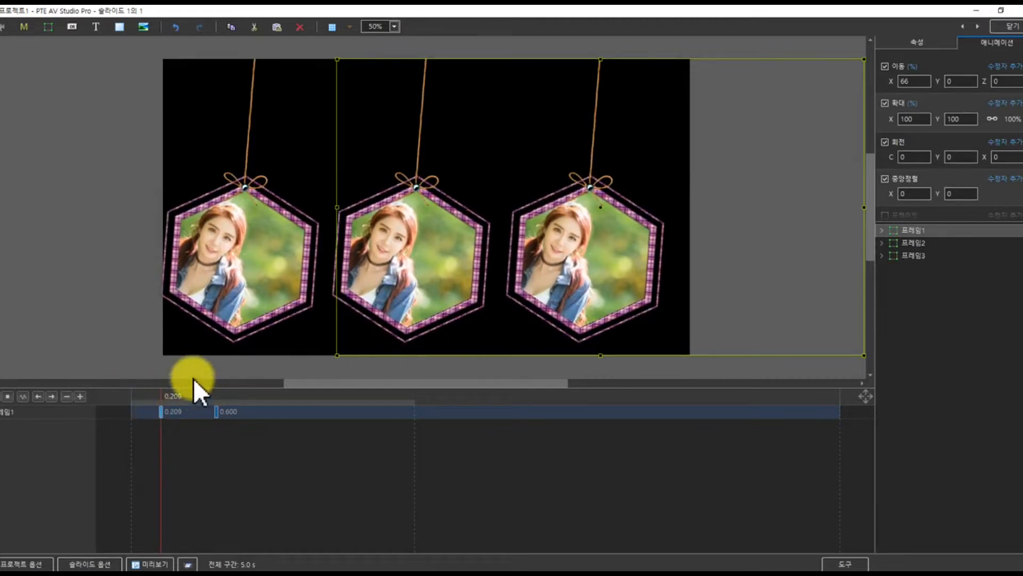
left_click_drag(133, 405, 104, 417)
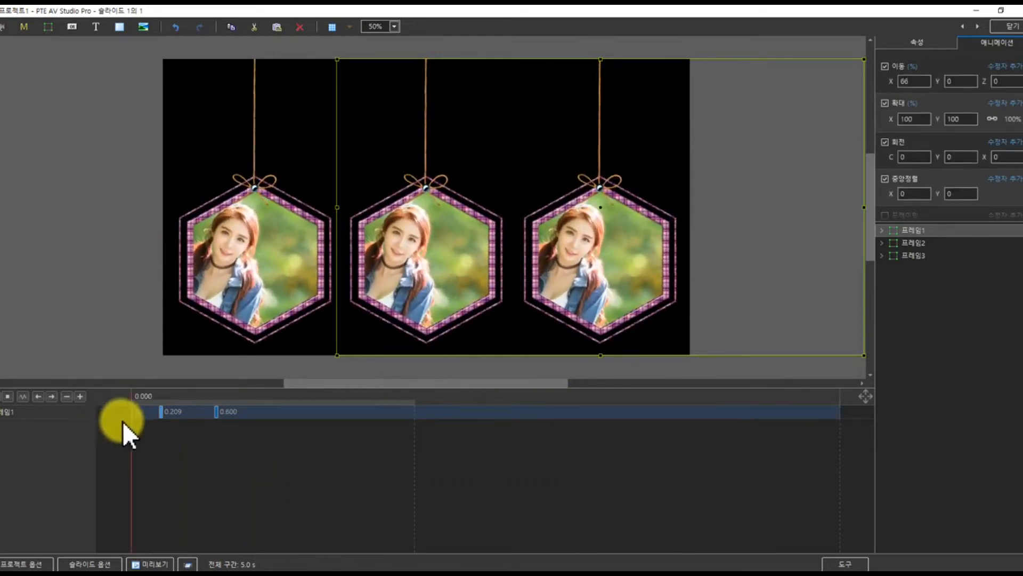
Set the Y position to -215 at 프레임1's 0.209 s keyframe, placing the frame above the slide.
left_click(162, 415)
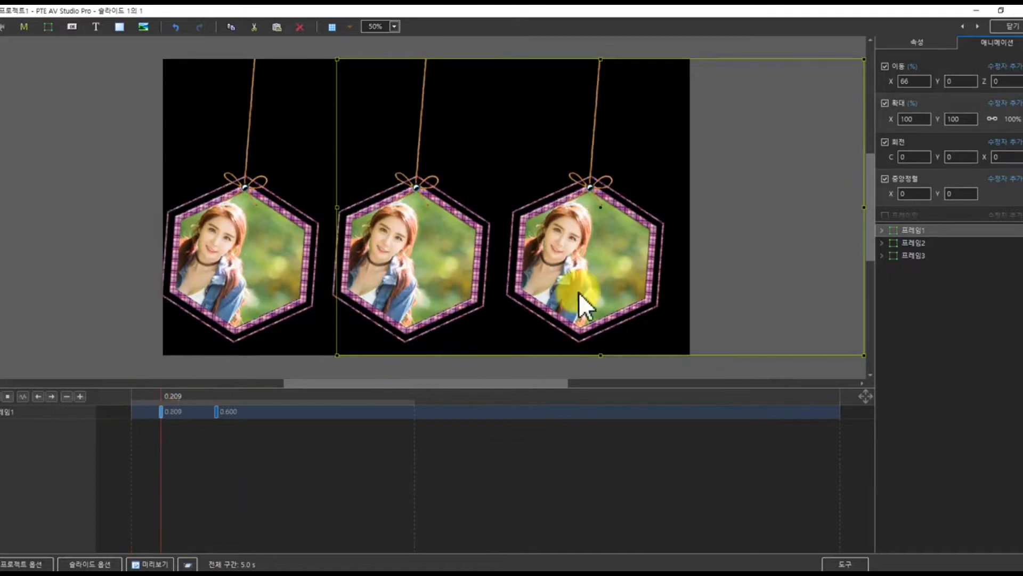
left_click_drag(938, 82, 824, 37)
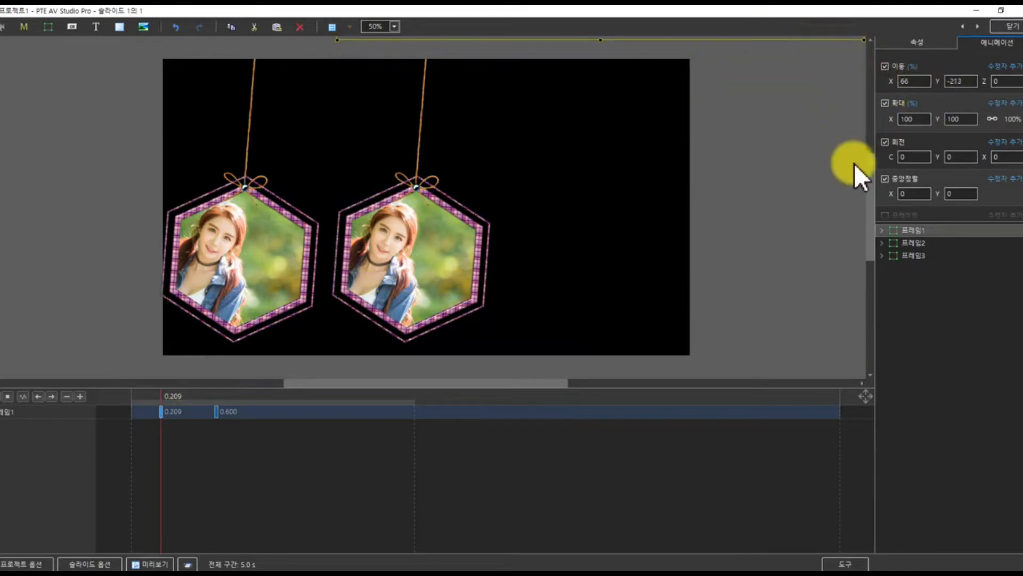
double_click(954, 80)
type("-2")
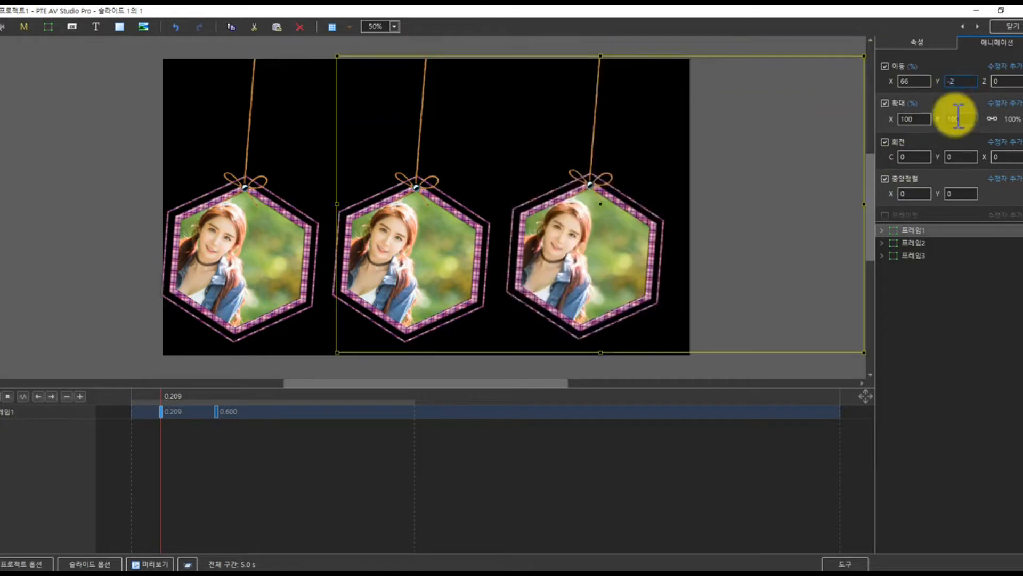
type("15")
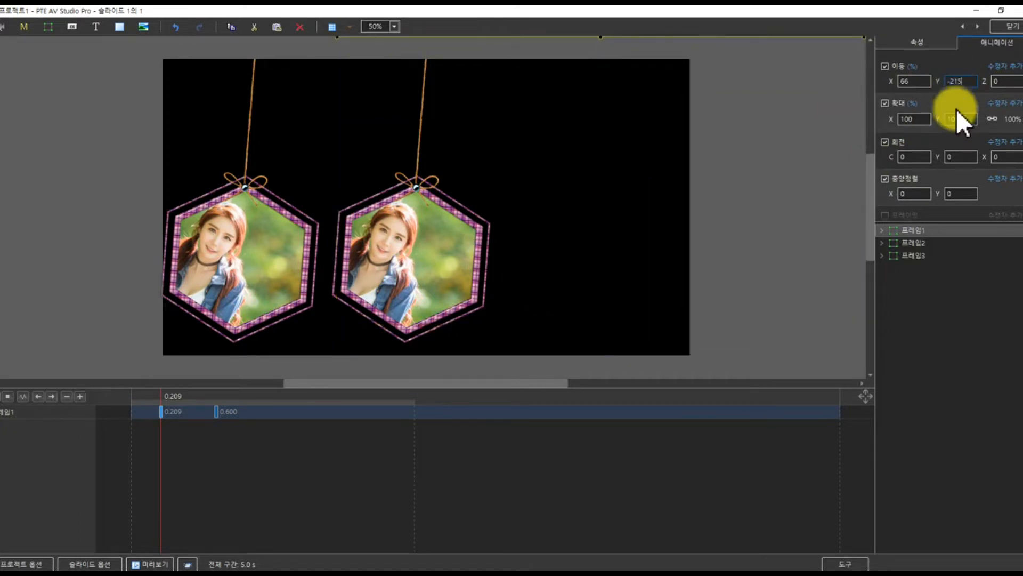
Set the Y position of 프레임2's starting keyframe to -215 and select 프레임3.
left_click(906, 244)
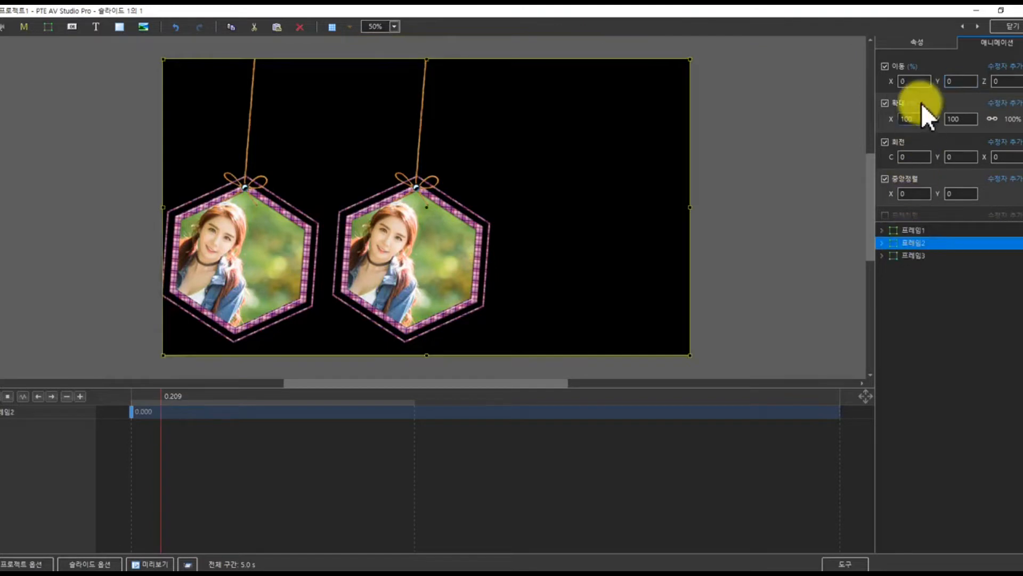
left_click(960, 81)
type("-215")
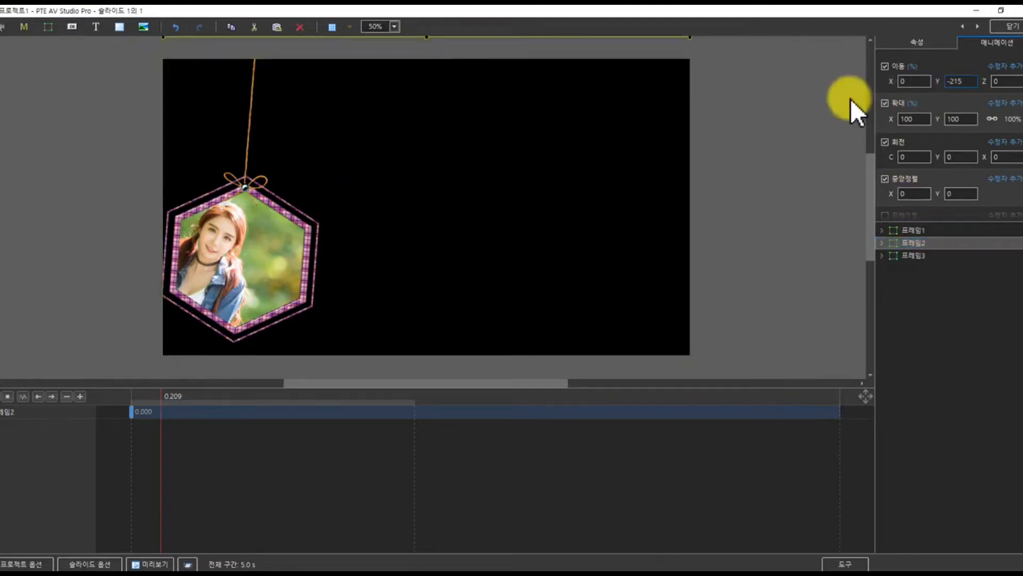
left_click(904, 256)
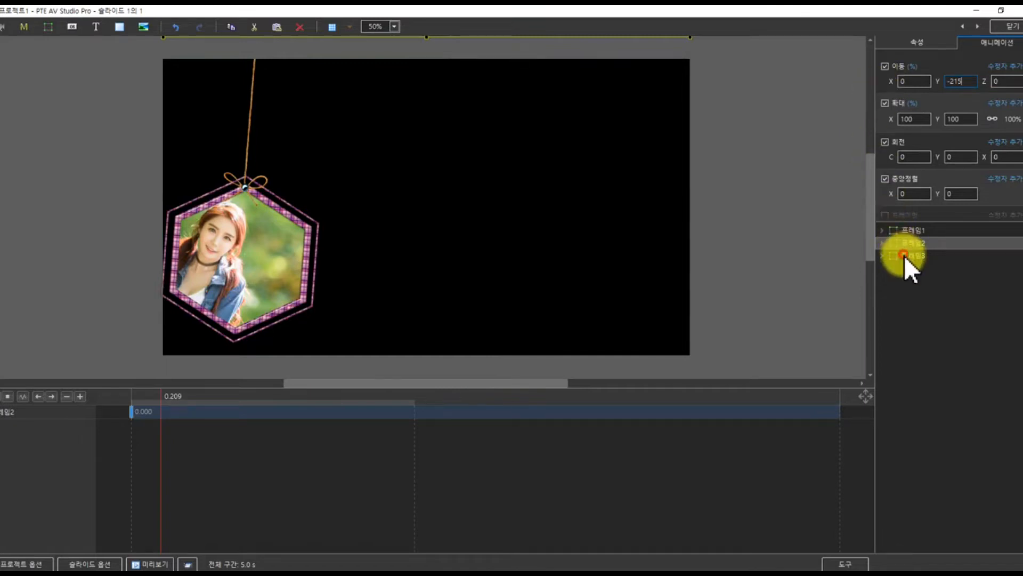
Set the Y position of 프레임3's starting keyframe to -215, placing it above the slide.
left_click(961, 79)
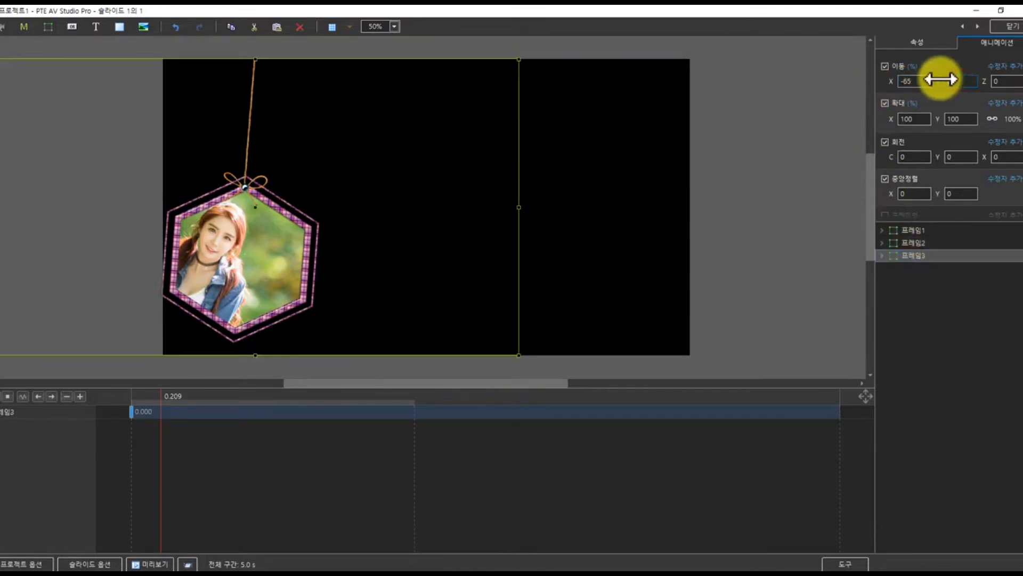
type("-2")
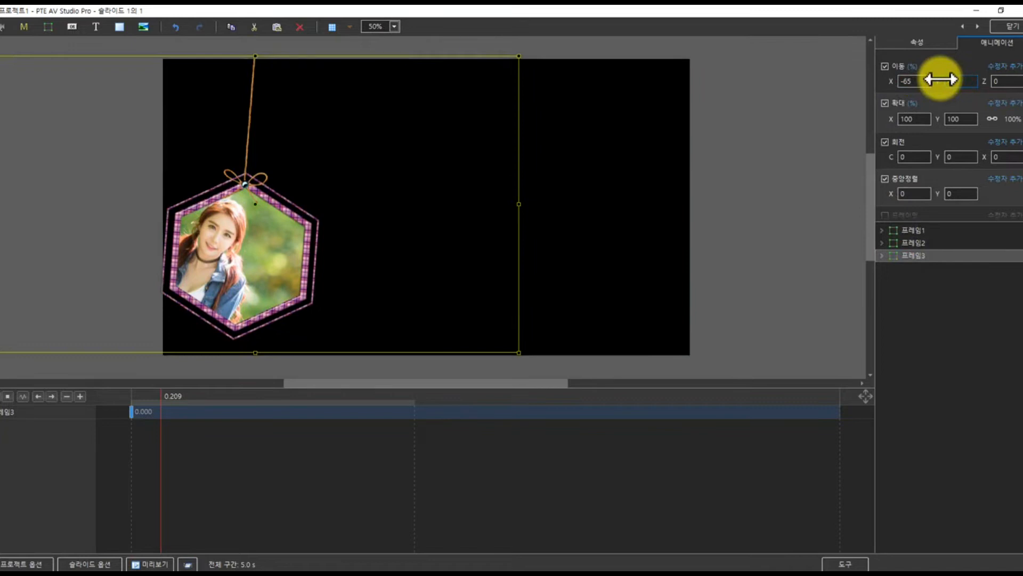
type("00")
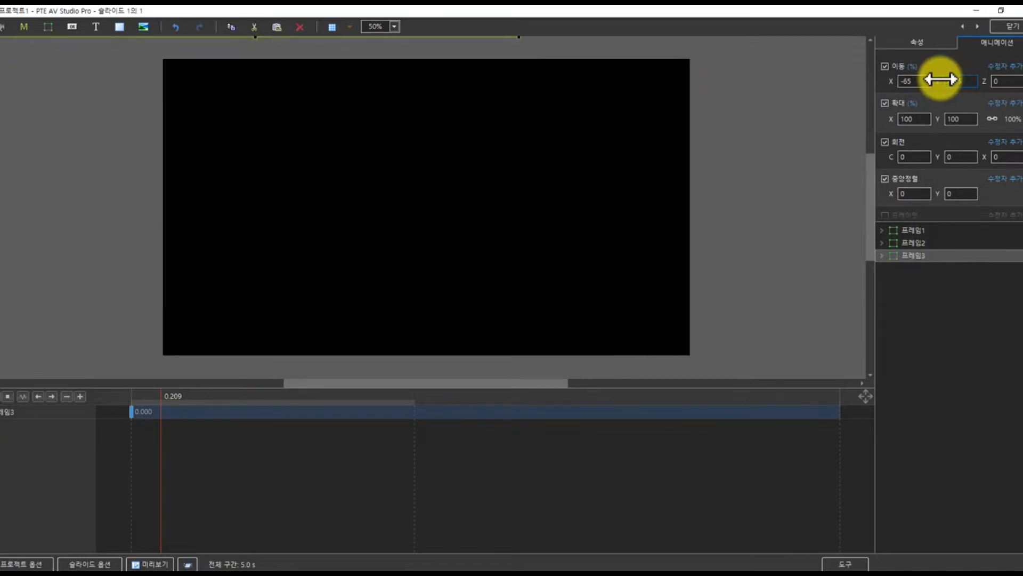
Select all three frames together and move the starting keyframes of 프레임2 and 프레임3 to 0.209 s.
left_click(913, 230)
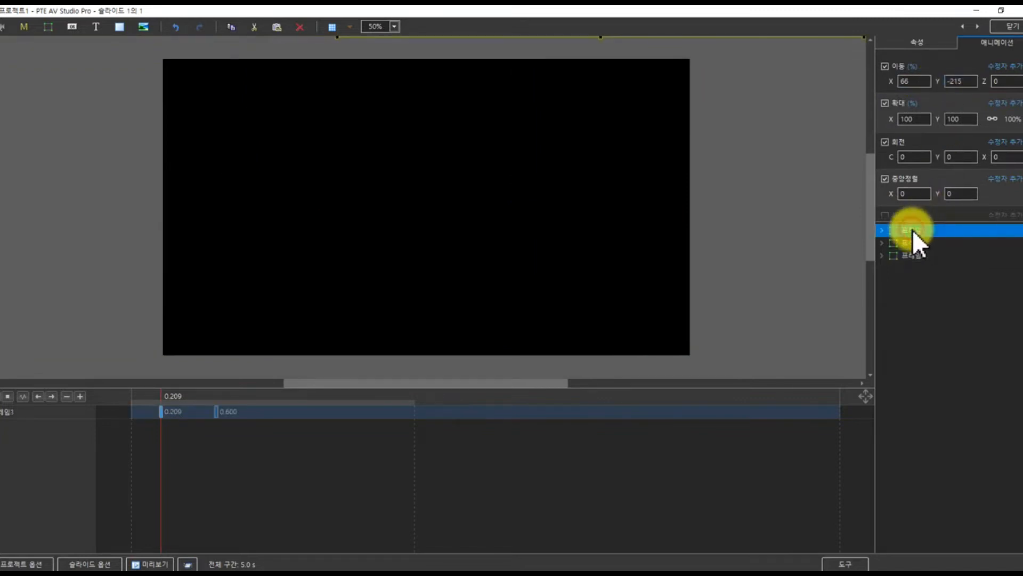
left_click(908, 254, "shift")
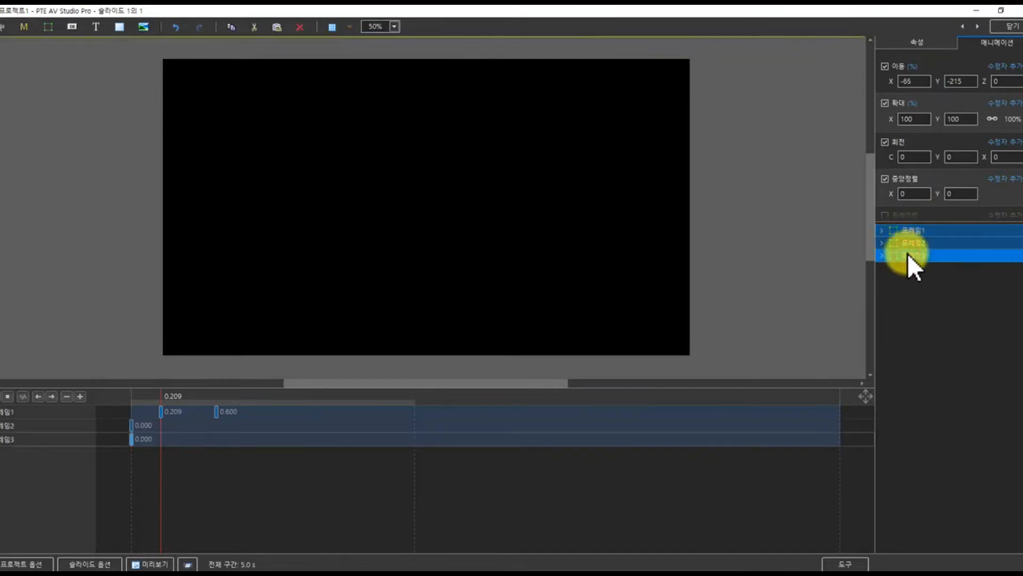
left_click(906, 230)
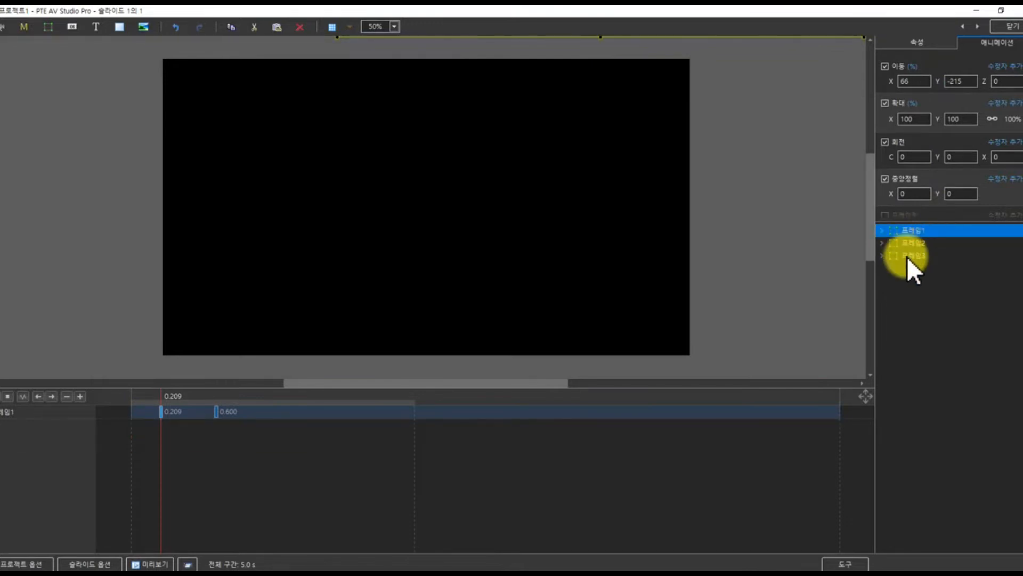
left_click(907, 256, "shift")
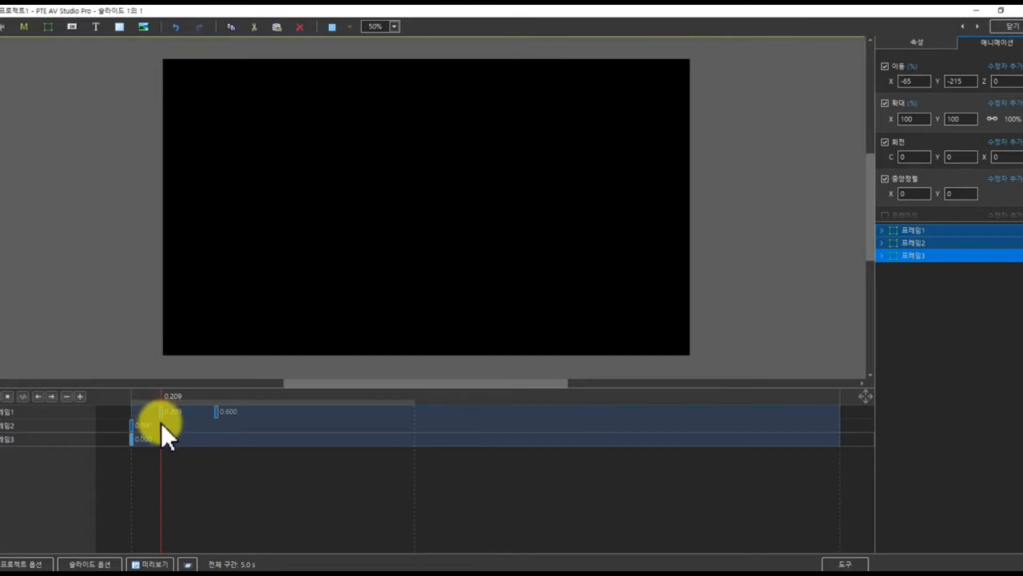
left_click_drag(132, 424, 162, 440)
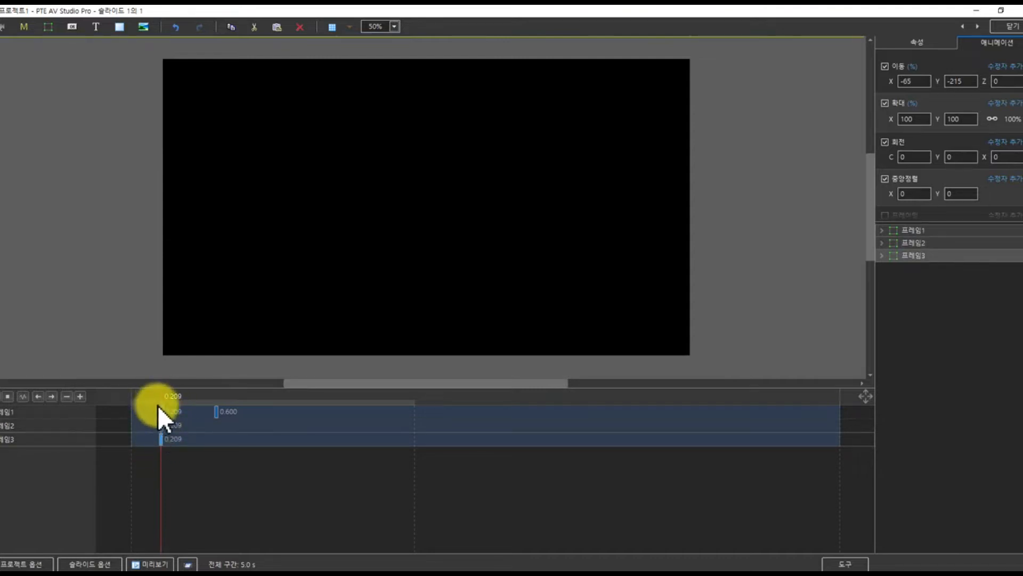
Add a second keyframe to 프레임2 at 0.604 s and to 프레임3 at 0.600 s.
left_click(217, 422)
left_click(78, 395)
left_click(217, 436)
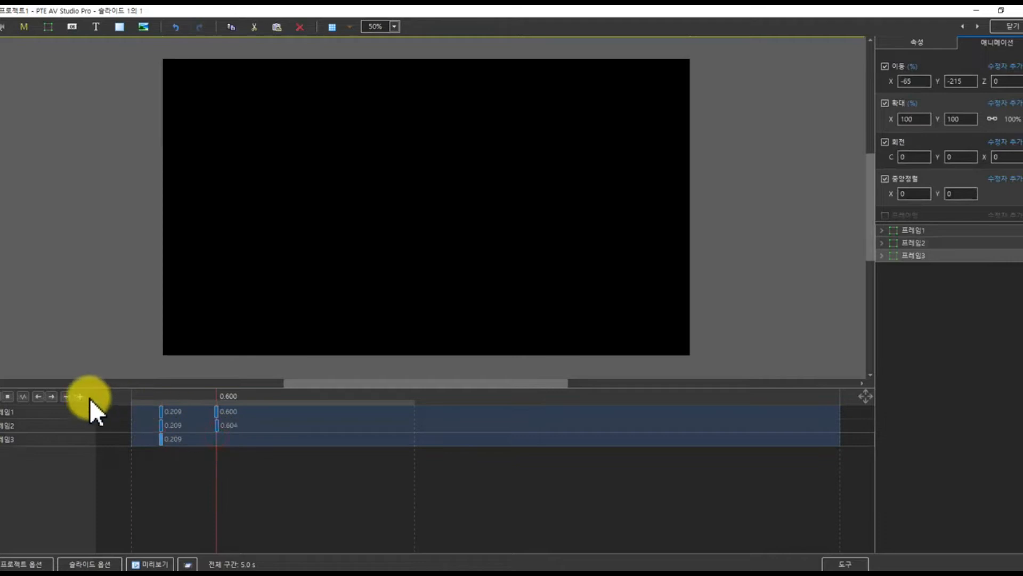
left_click(80, 396)
Set the time of 프레임2's second keyframe to 600 ms so it lines up with the other frames' keyframes.
left_click(216, 424)
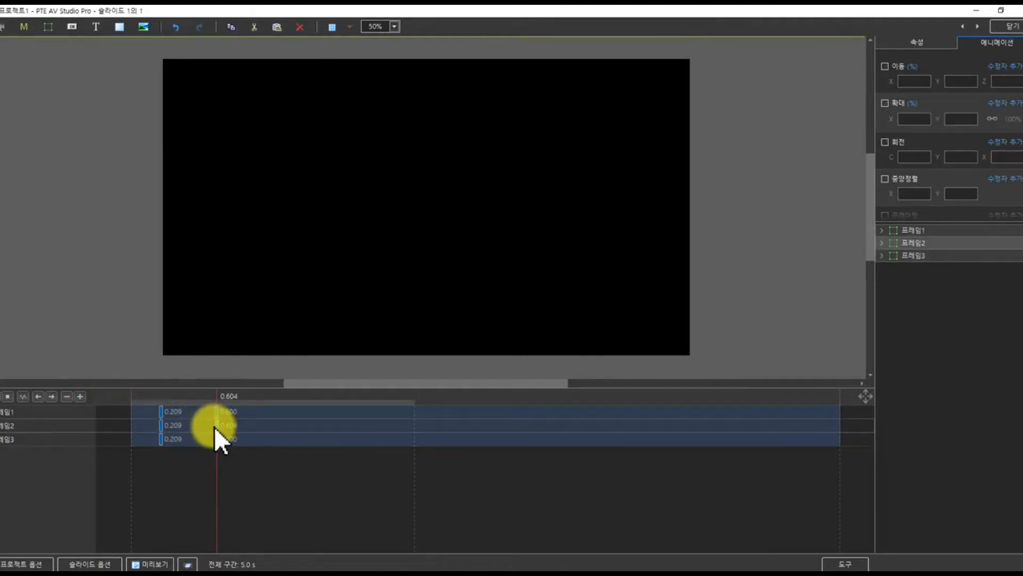
left_click_drag(217, 427, 216, 426)
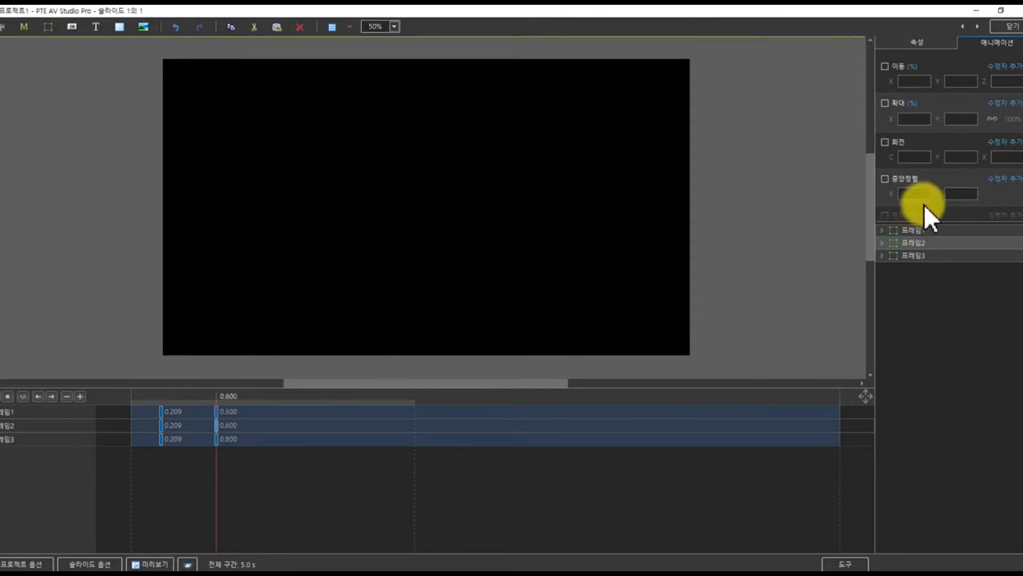
scroll(925, 201, "down", 1)
scroll(939, 184, "down", 3)
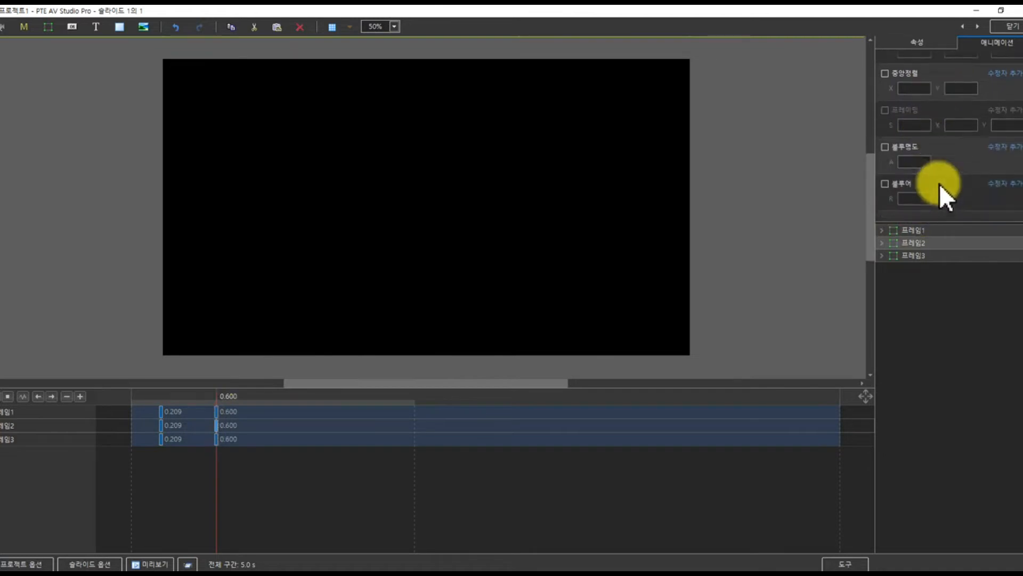
left_click_drag(967, 205, 884, 211)
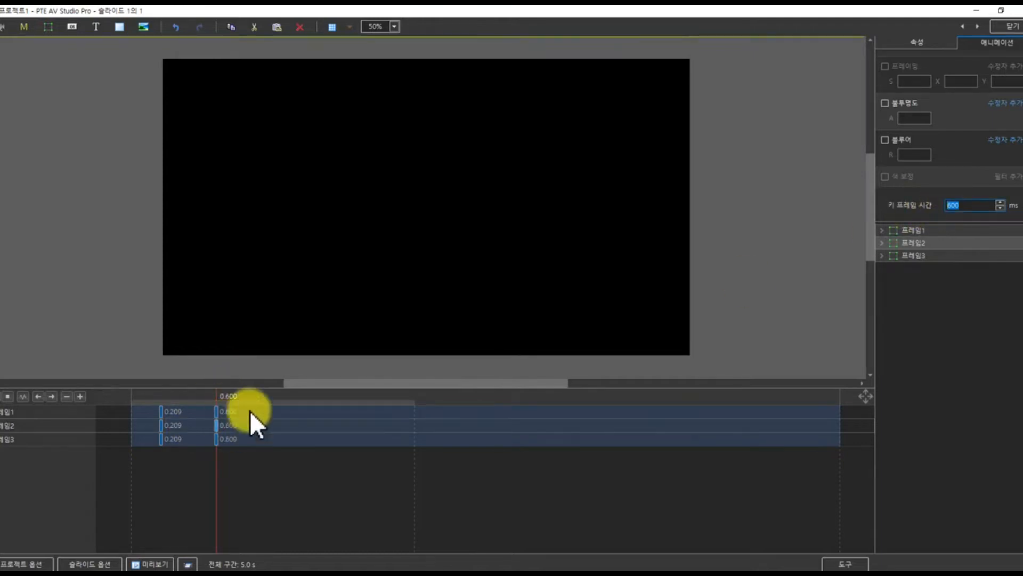
scroll(962, 168, "up", 3)
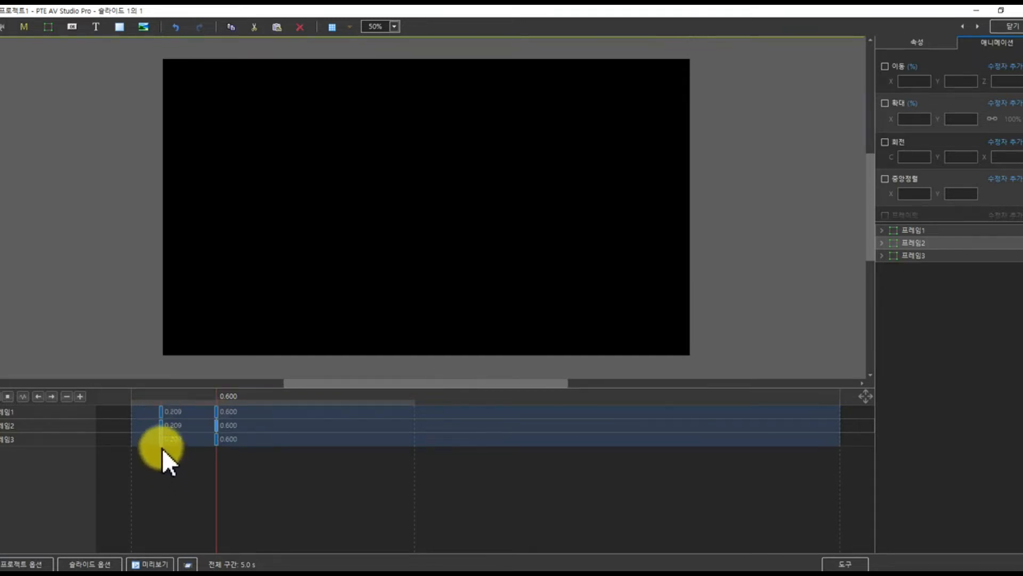
Shift 프레임2's keyframe pair to 0.539 and 0.930 s, 프레임3's to 0.883 and 1.274 s, and return the playhead to the start.
left_click(160, 426)
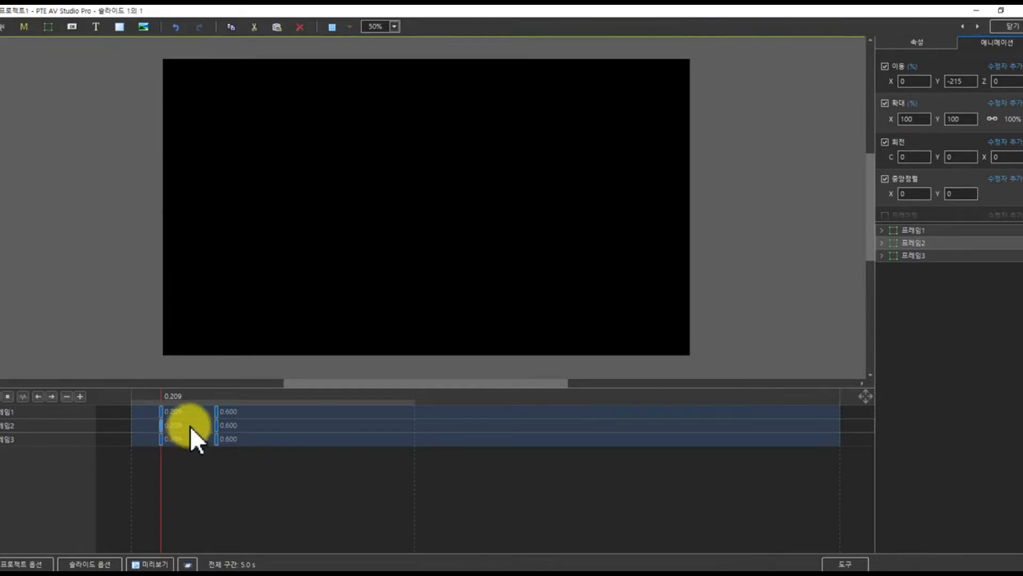
left_click_drag(217, 424, 264, 427)
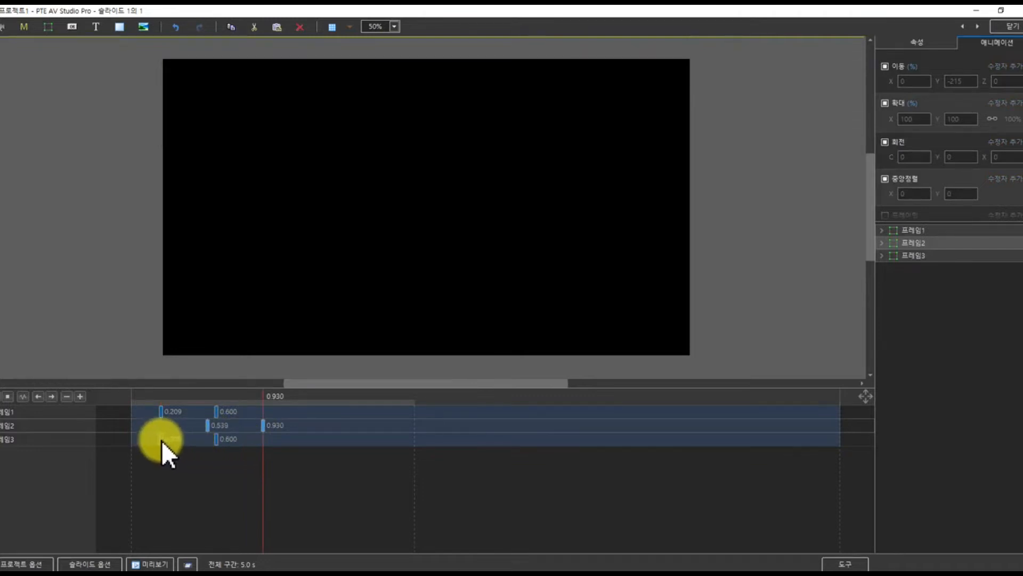
left_click(162, 439)
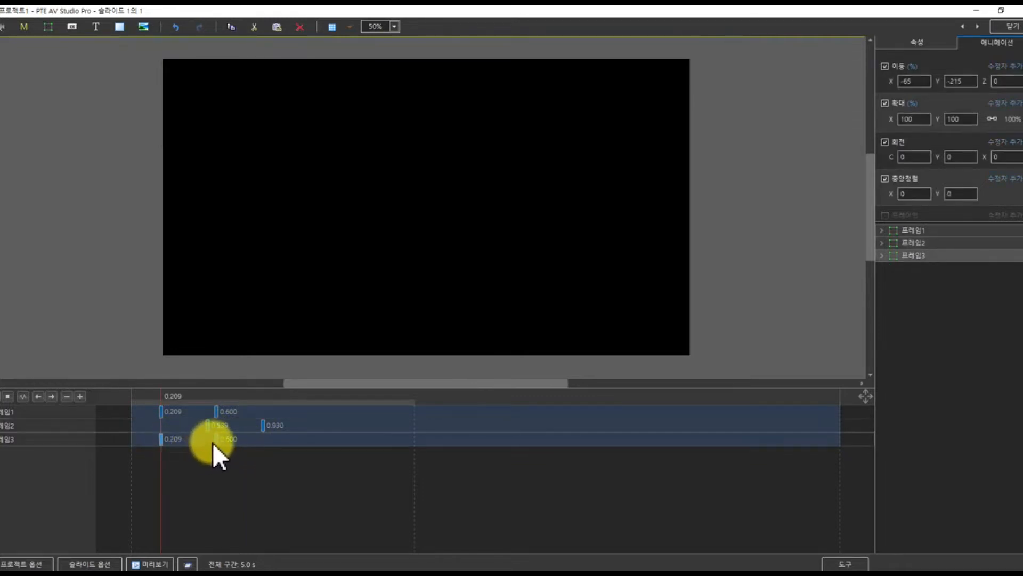
left_click_drag(217, 439, 313, 440)
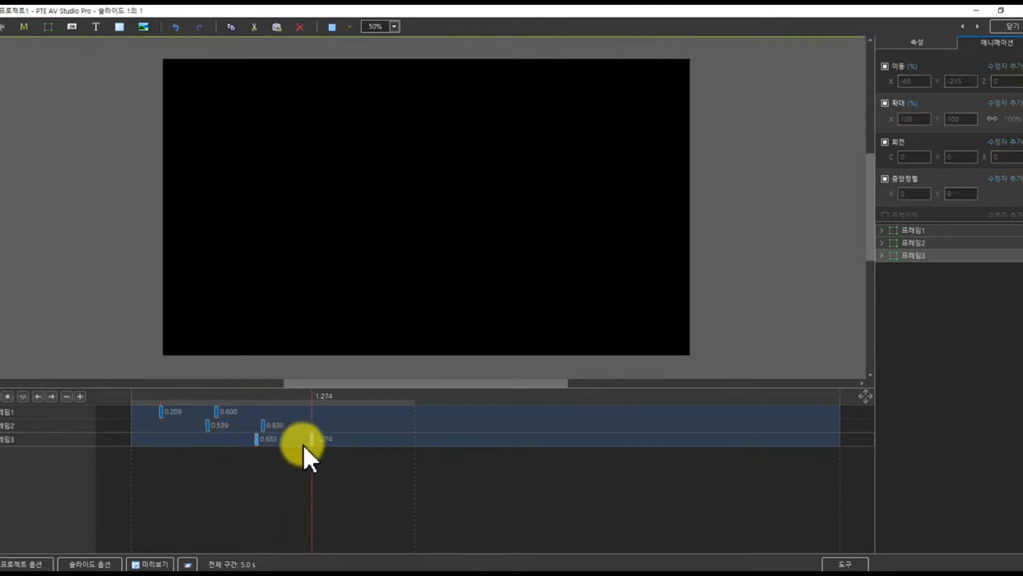
left_click(136, 404)
left_click_drag(137, 404, 85, 404)
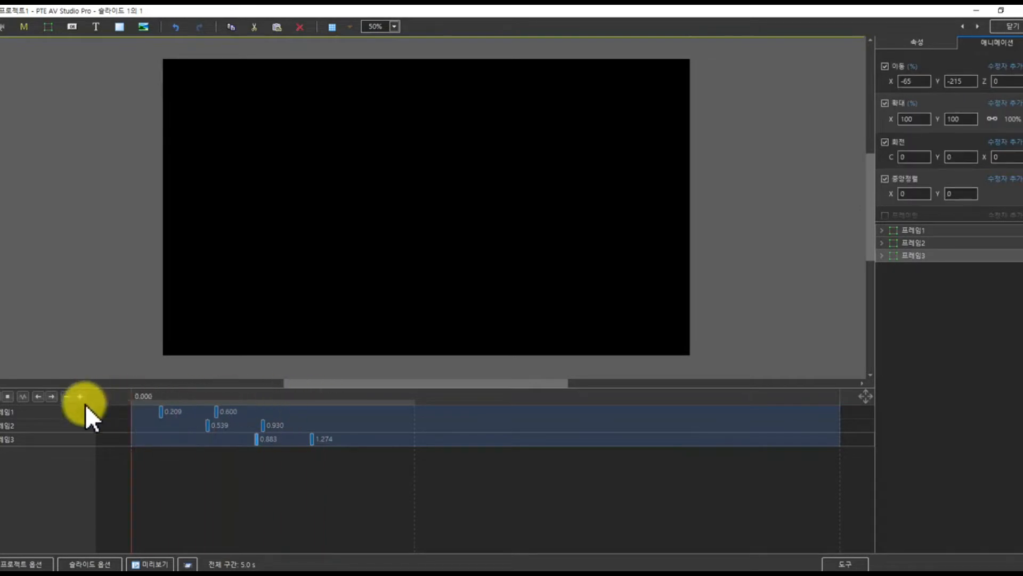
Enable movement on 프레임1's 0.600 s keyframe and set its Y position to -58.
left_click(215, 413)
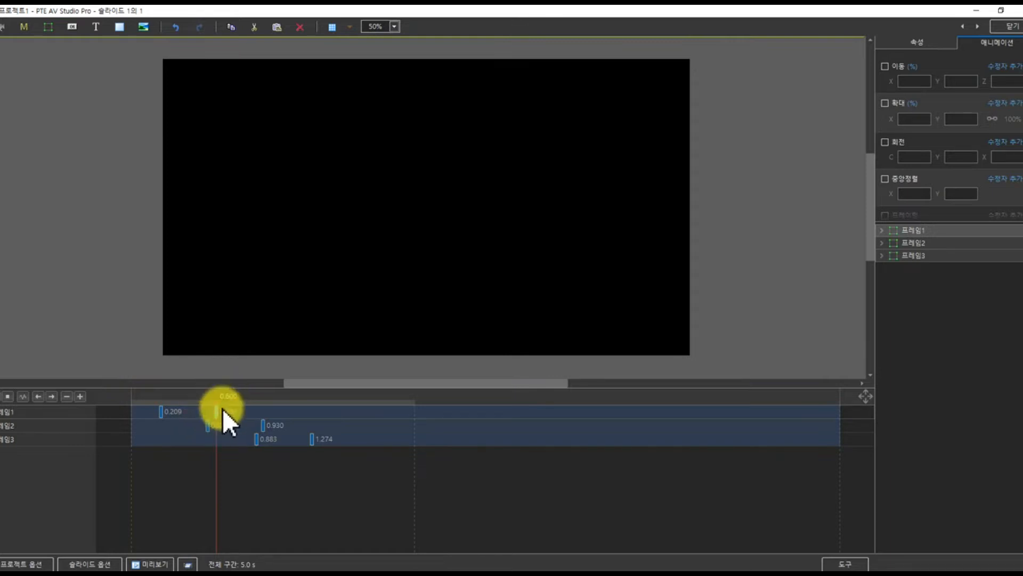
left_click(886, 66)
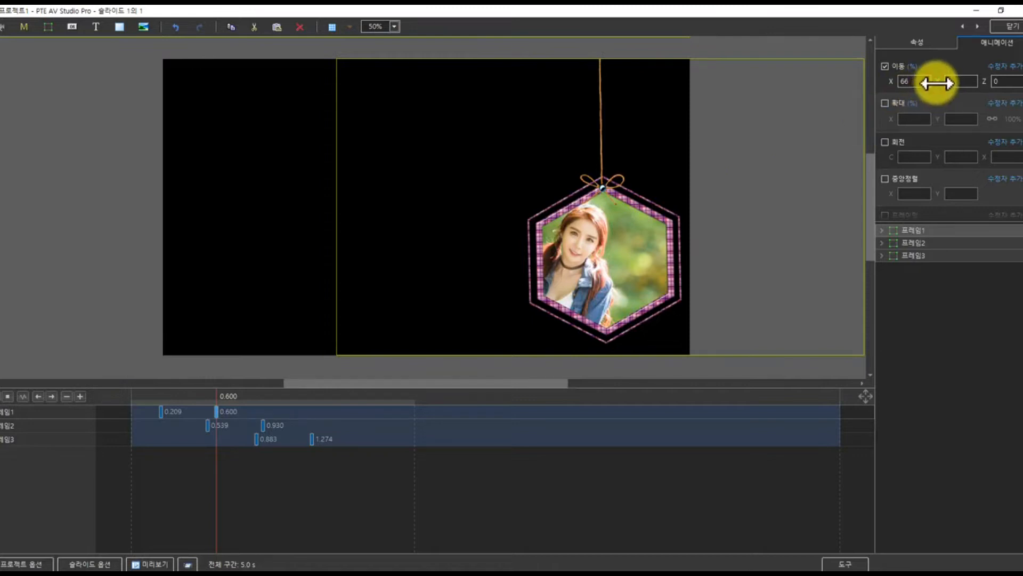
left_click_drag(937, 82, 879, 100)
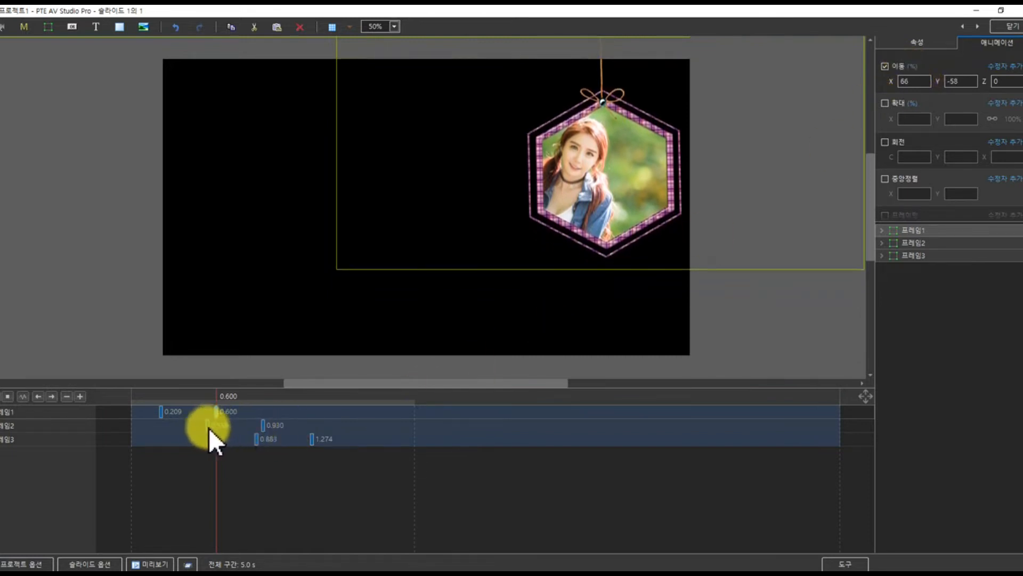
Enable movement on 프레임2's 0.930 s keyframe and set its Y position to 0.
left_click(264, 427)
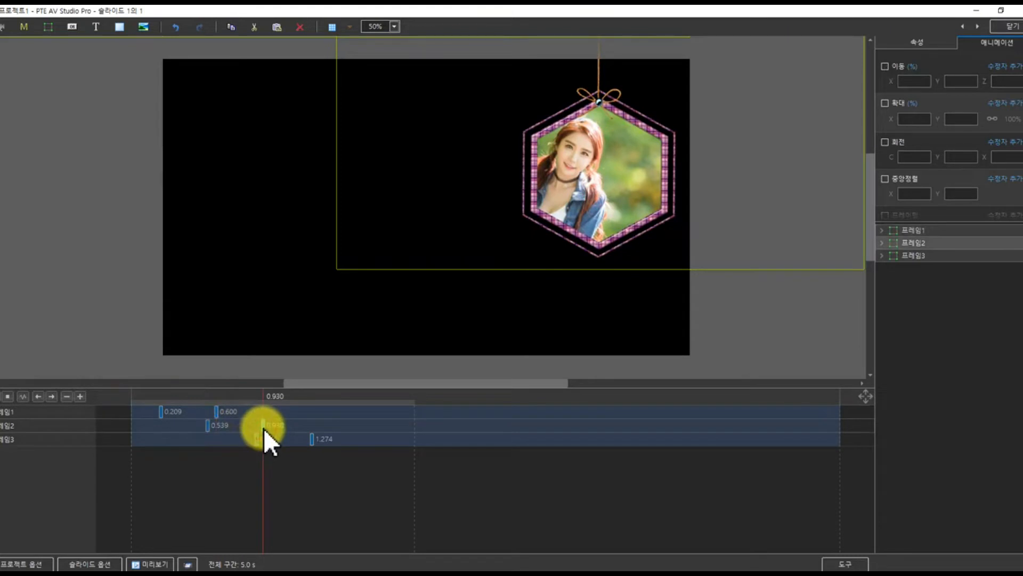
left_click(215, 413)
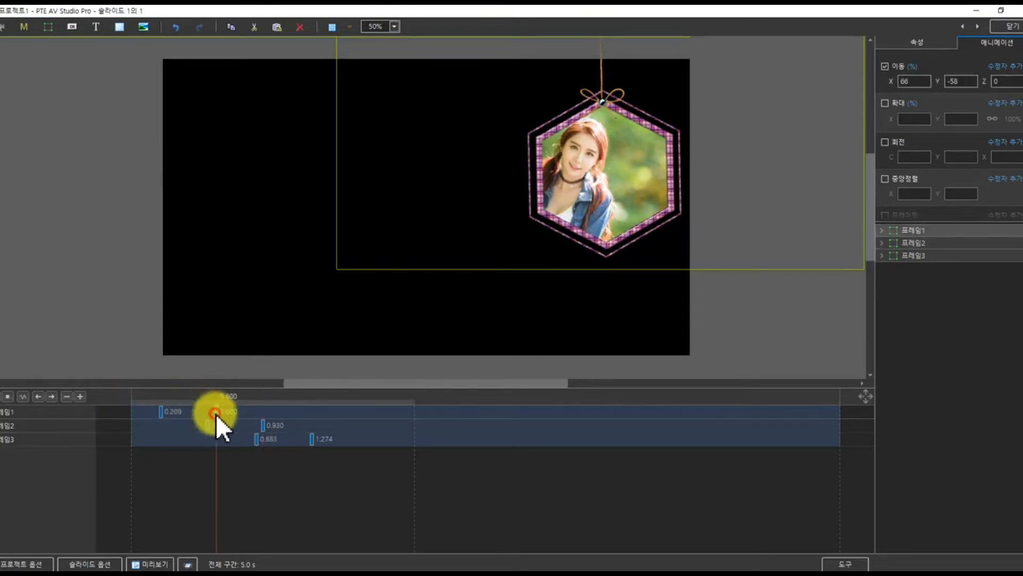
left_click(263, 426)
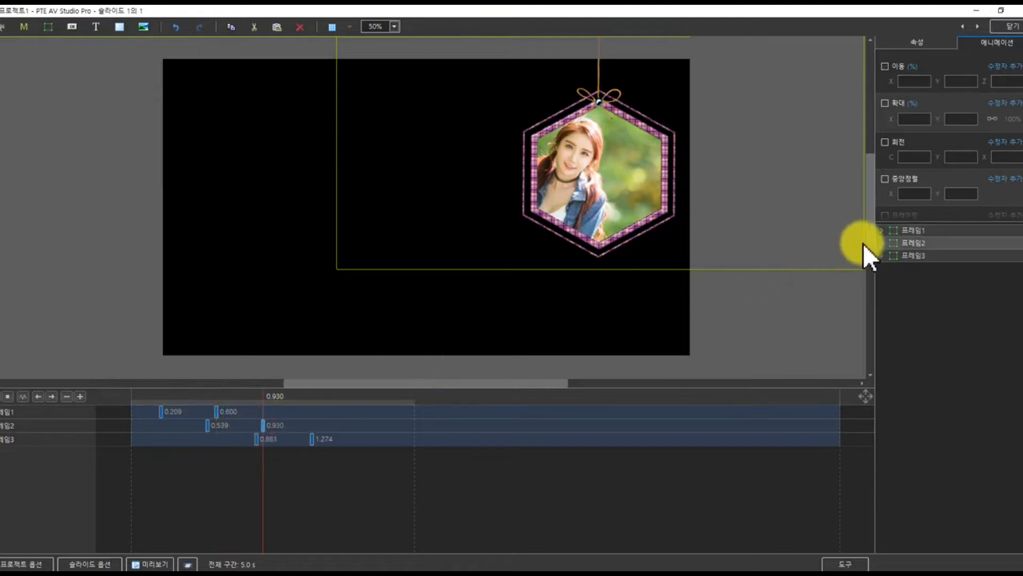
left_click_drag(872, 248, 864, 306)
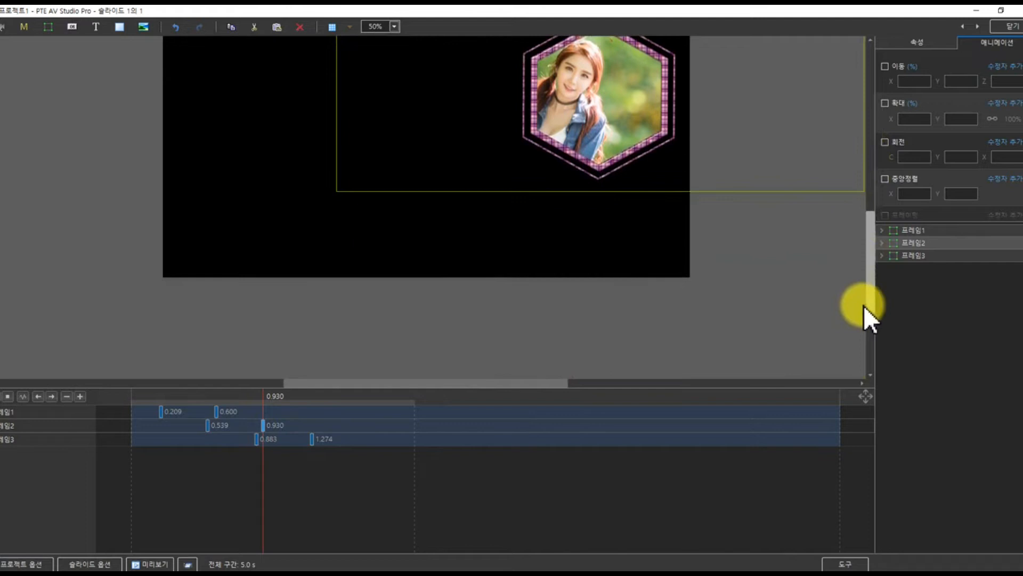
left_click(884, 67)
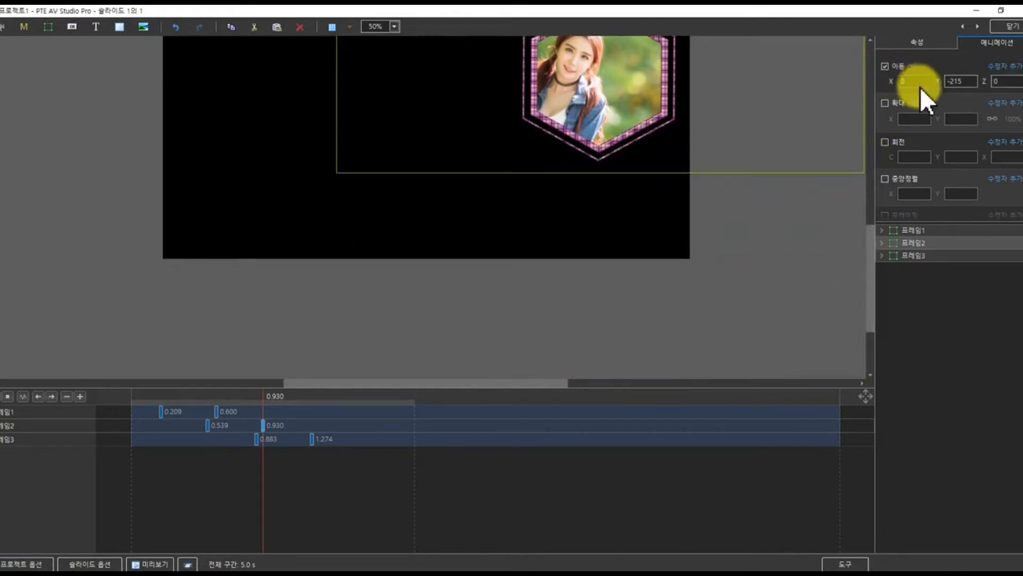
left_click_drag(939, 81, 931, 82)
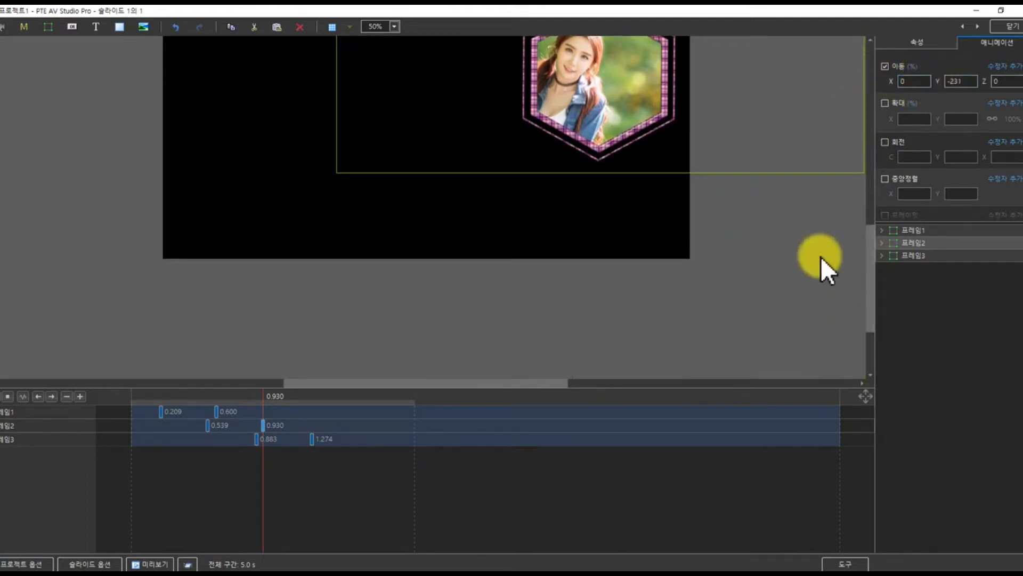
left_click_drag(867, 292, 860, 221)
left_click_drag(936, 81, 1020, 101)
left_click_drag(936, 81, 966, 90)
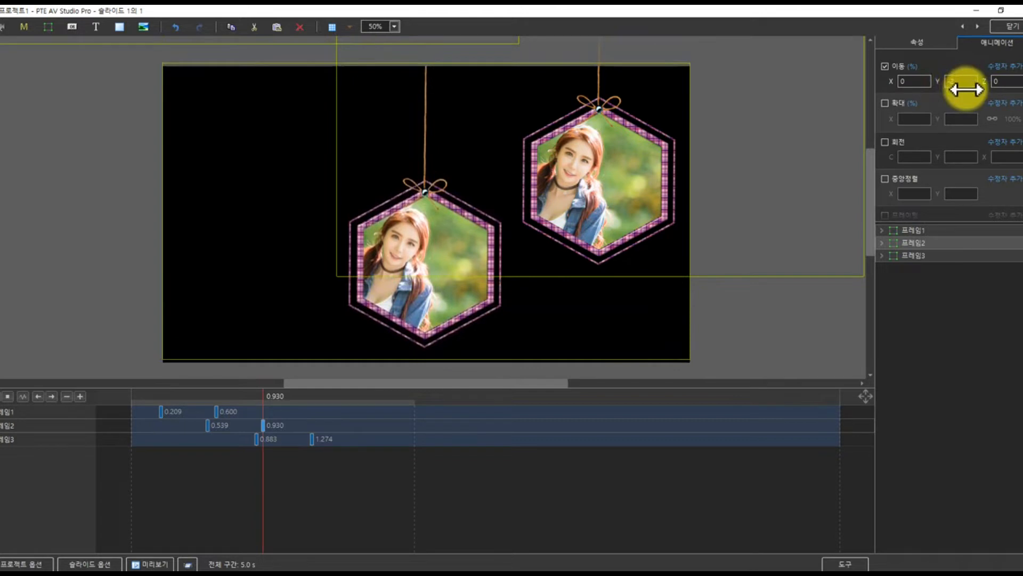
left_click(955, 82)
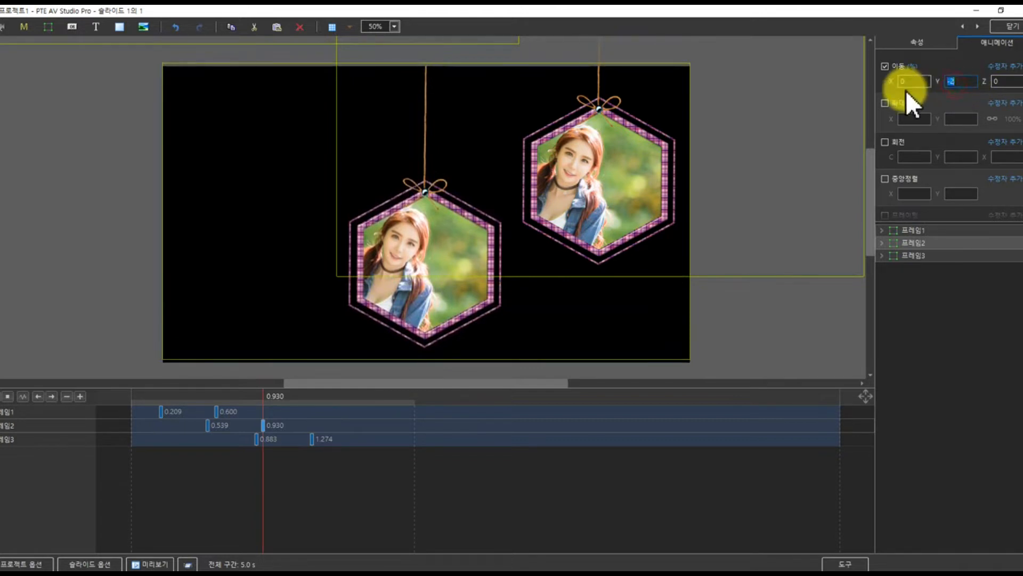
type("0")
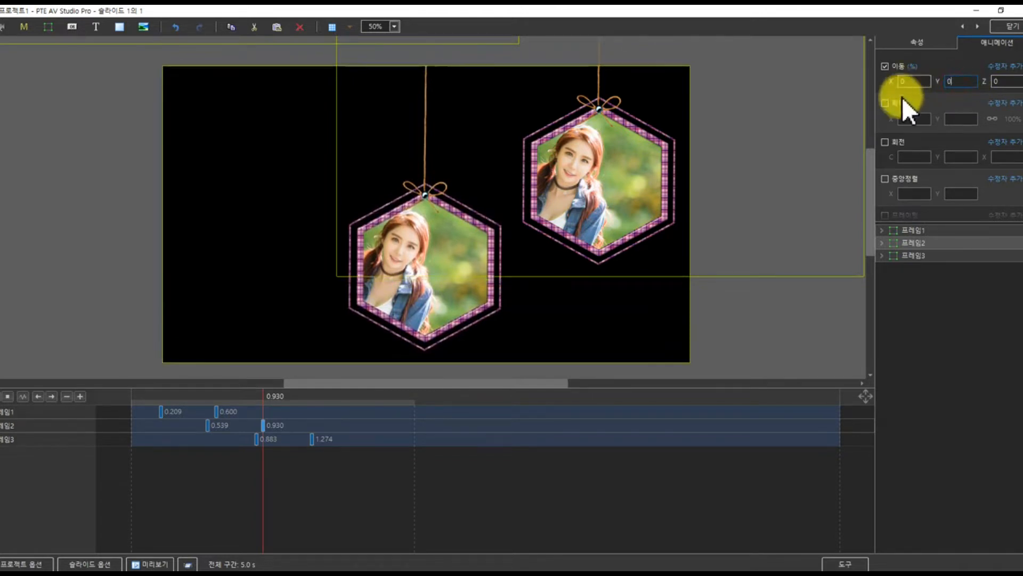
Enable movement on 프레임3's 1.274 s keyframe and set its position to X -60 and Y -58.
left_click(898, 255)
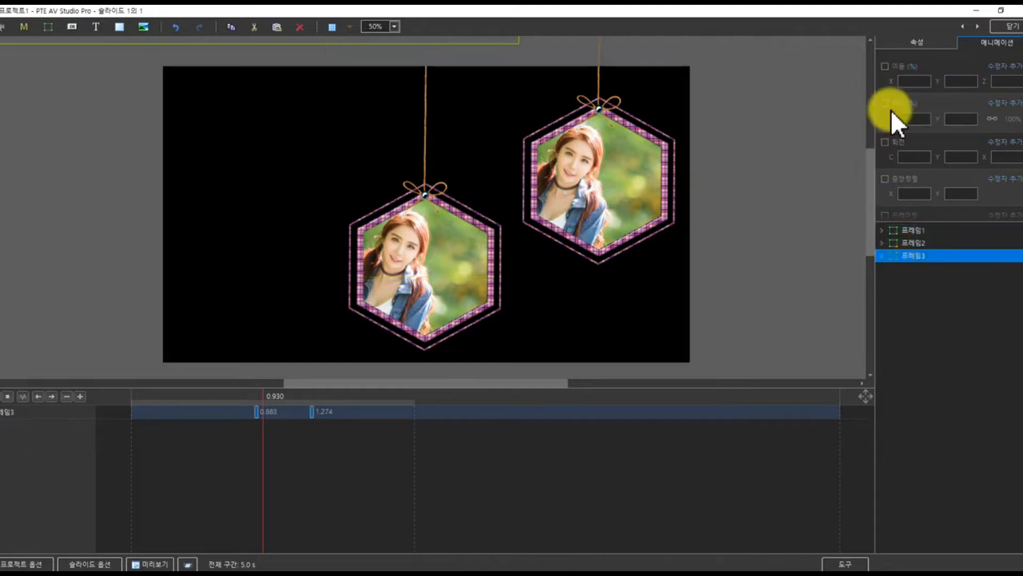
double_click(312, 412)
left_click(885, 66)
left_click_drag(929, 80, 1013, 89)
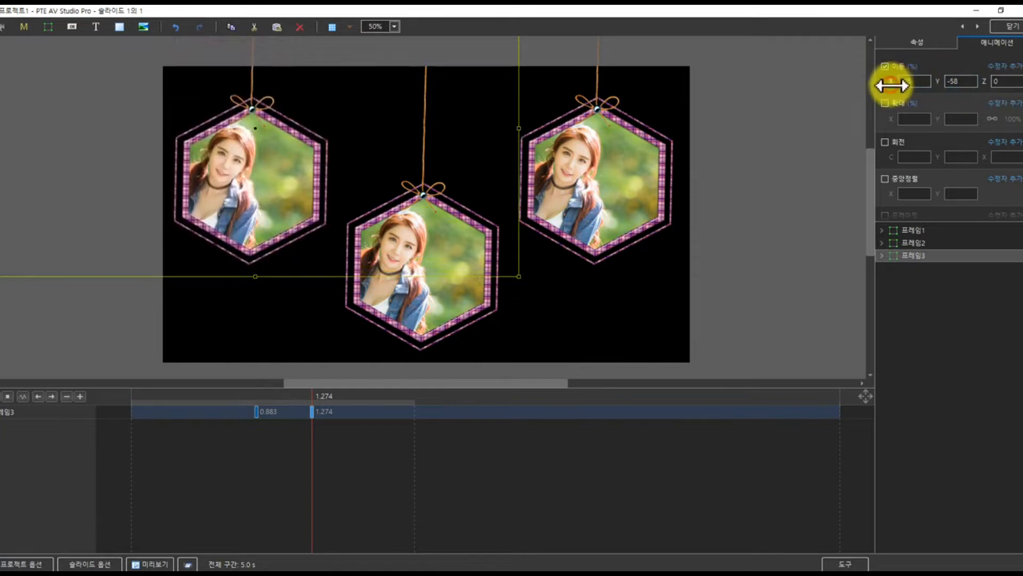
left_click_drag(891, 84, 894, 85)
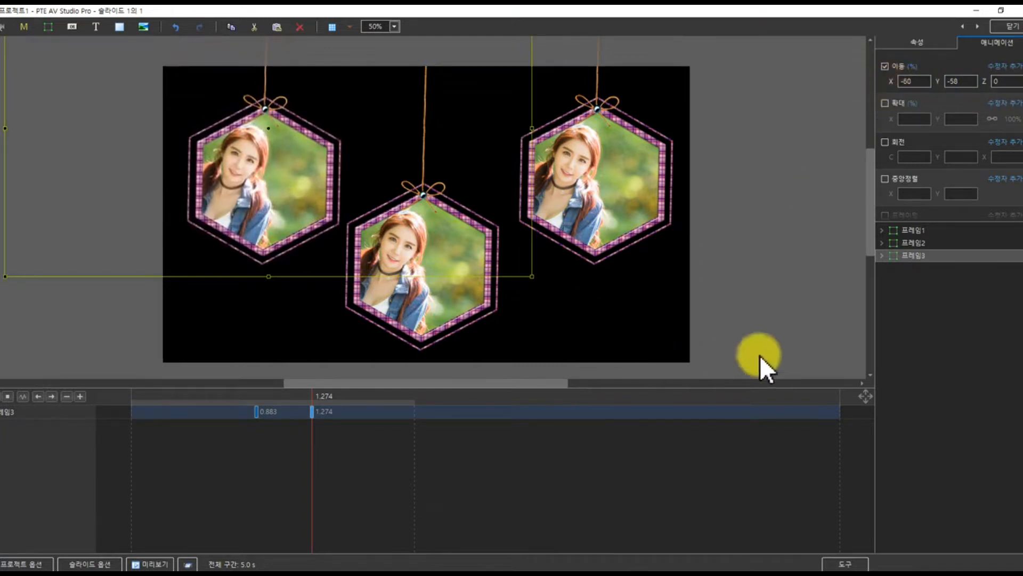
Set 프레임2's X position to 3, preview the motion, and close the object editor.
left_click(900, 243)
left_click_drag(891, 80, 892, 81)
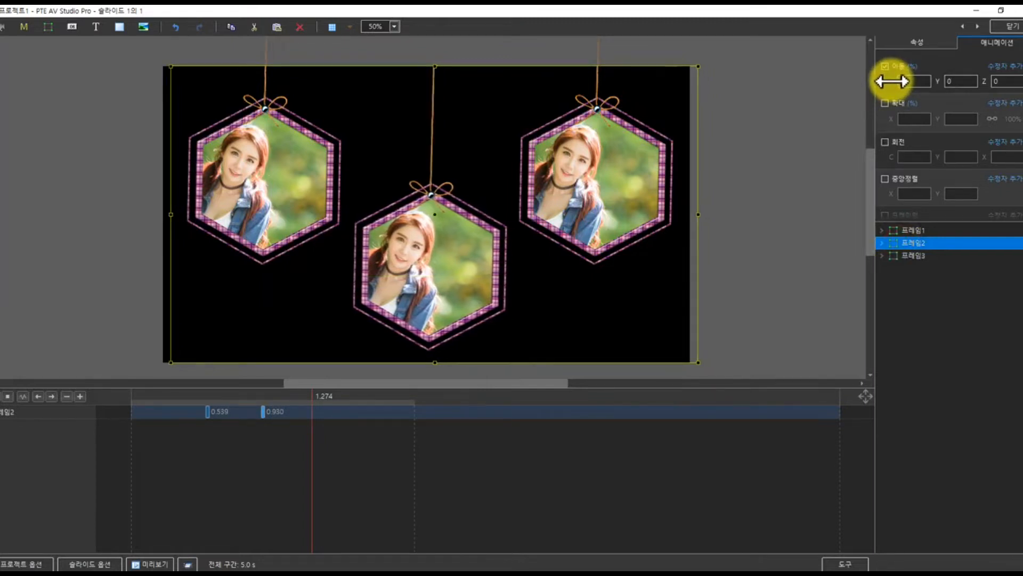
left_click_drag(159, 394, 181, 376)
left_click_drag(260, 377, 851, 336)
left_click(994, 34)
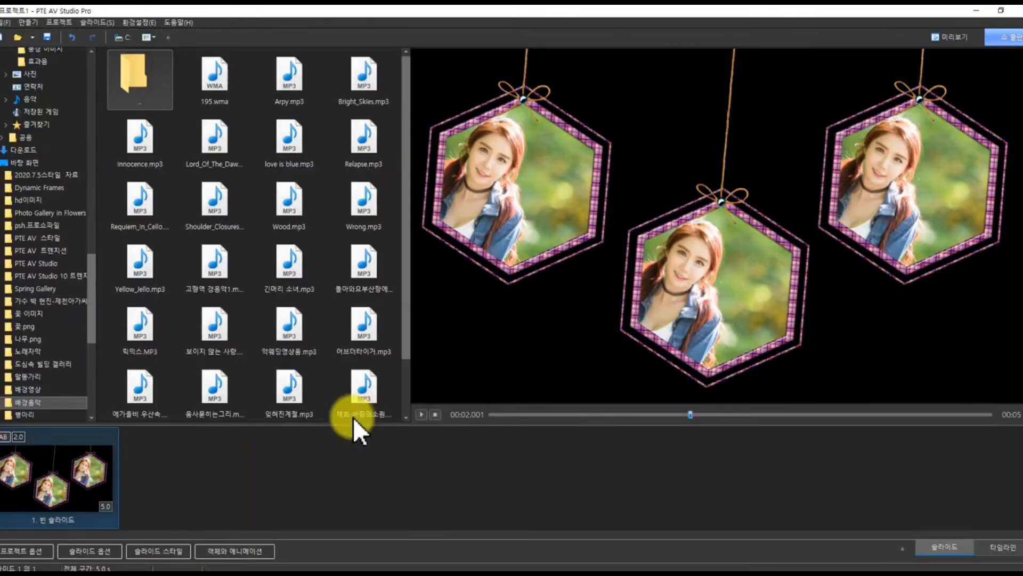
Set the slide's duration to 12 seconds and reopen its objects and animation editor.
left_click(114, 505)
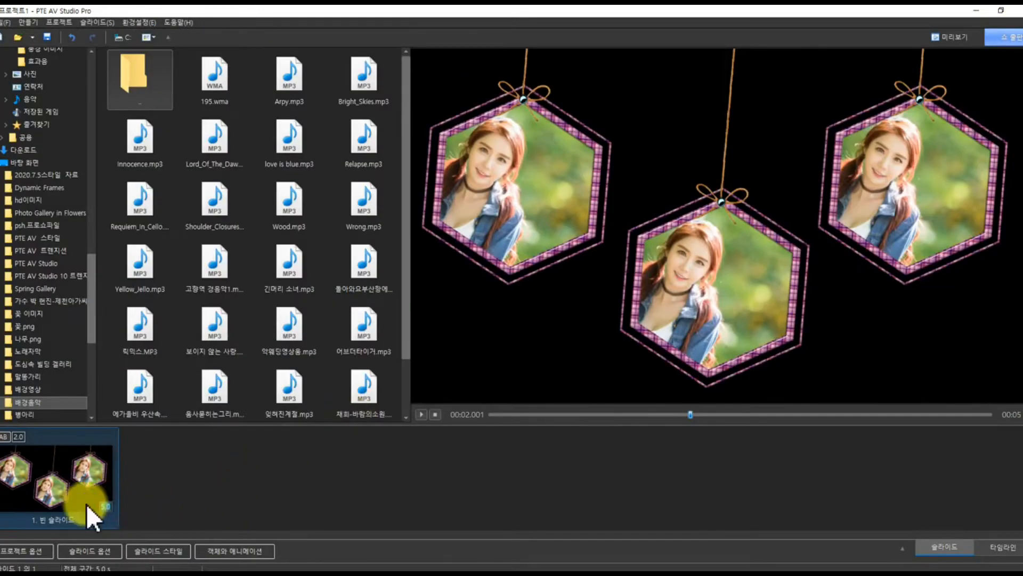
type("12")
left_click(212, 479)
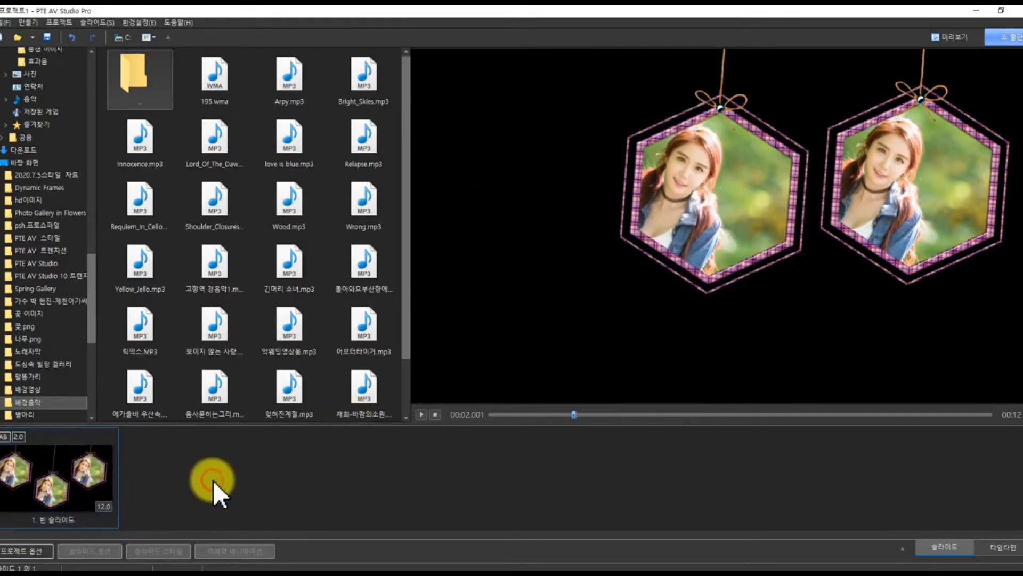
left_click(73, 499)
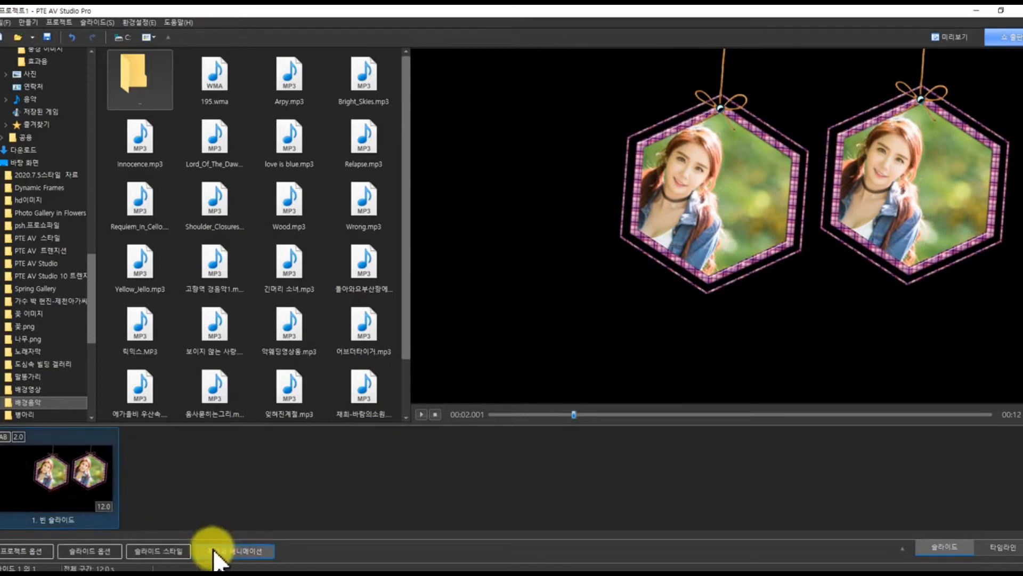
left_click(223, 551)
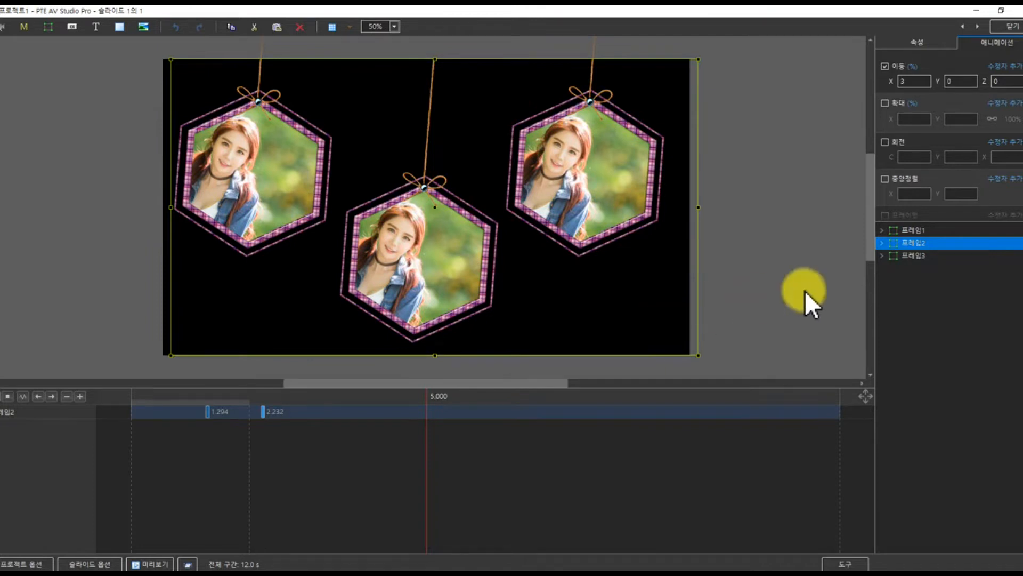
left_click(906, 288)
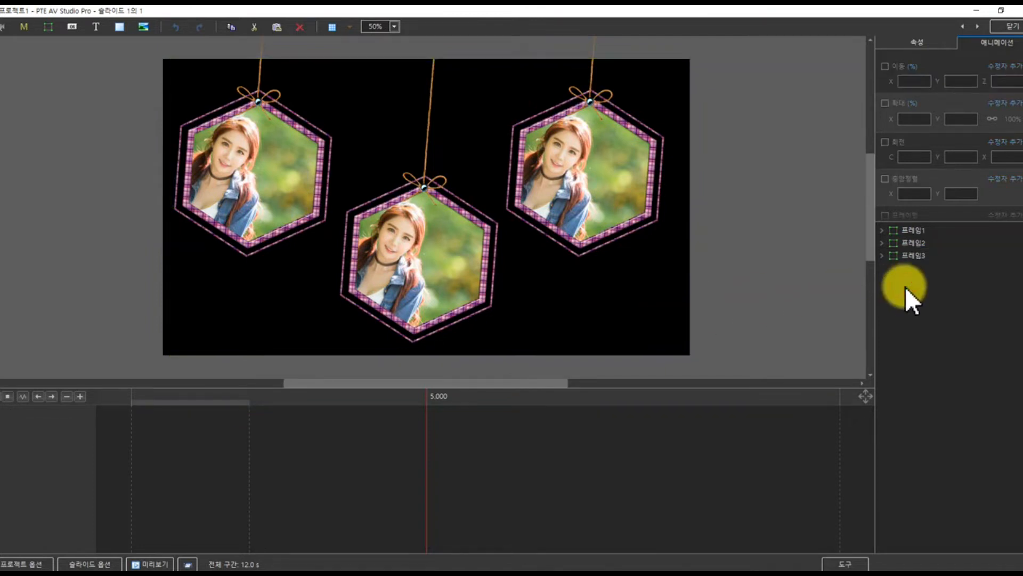
right_click(905, 286)
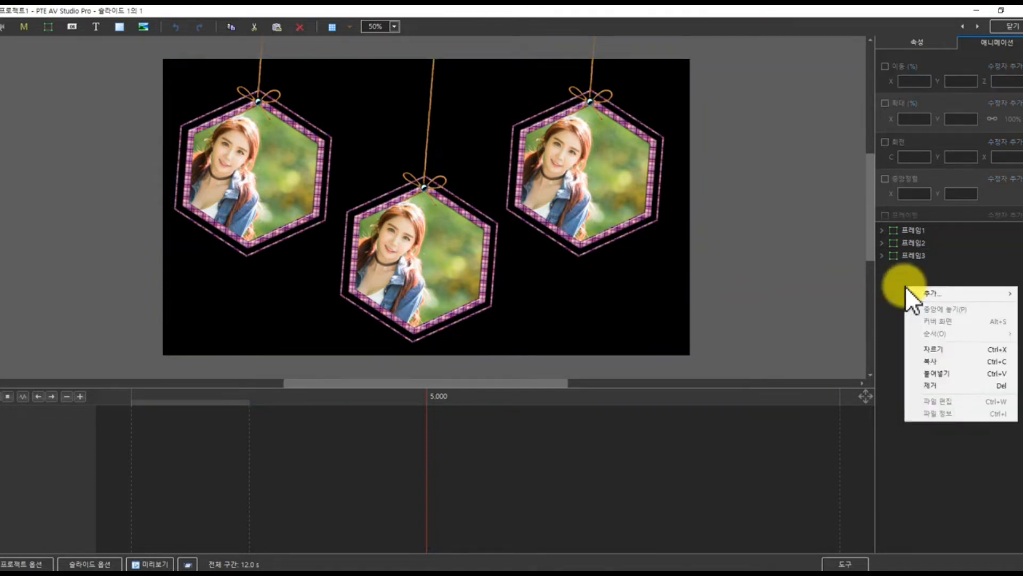
mouse_move(914, 290)
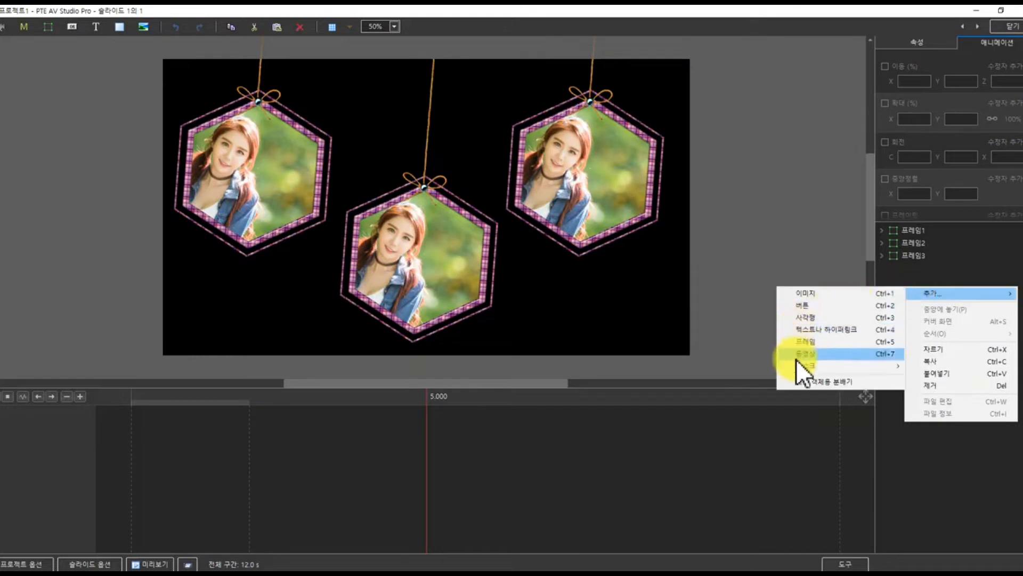
left_click(897, 270)
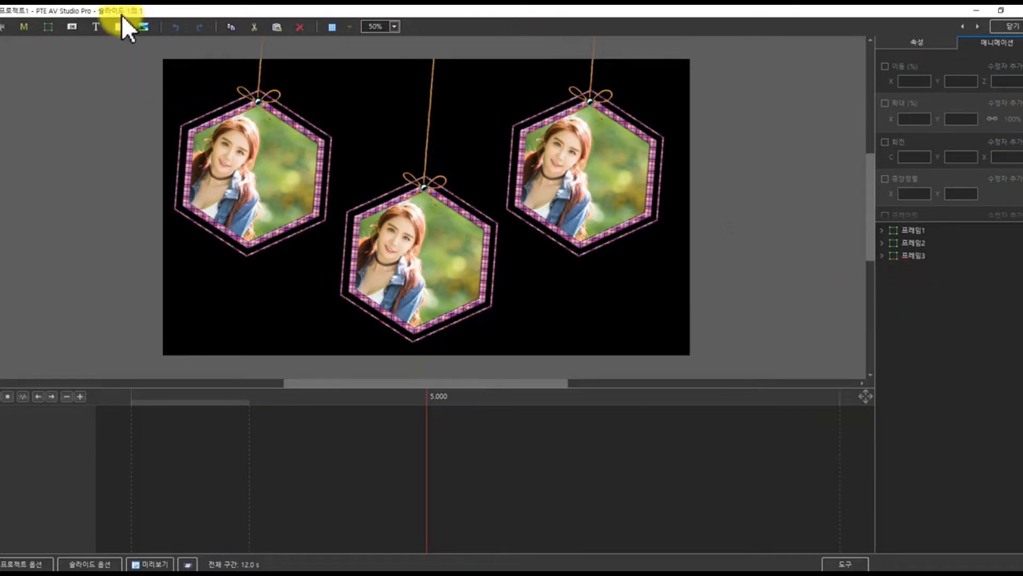
Add the video v8 from the 배경영상 desktop folder as a background.
left_click(6, 30)
left_click(32, 172)
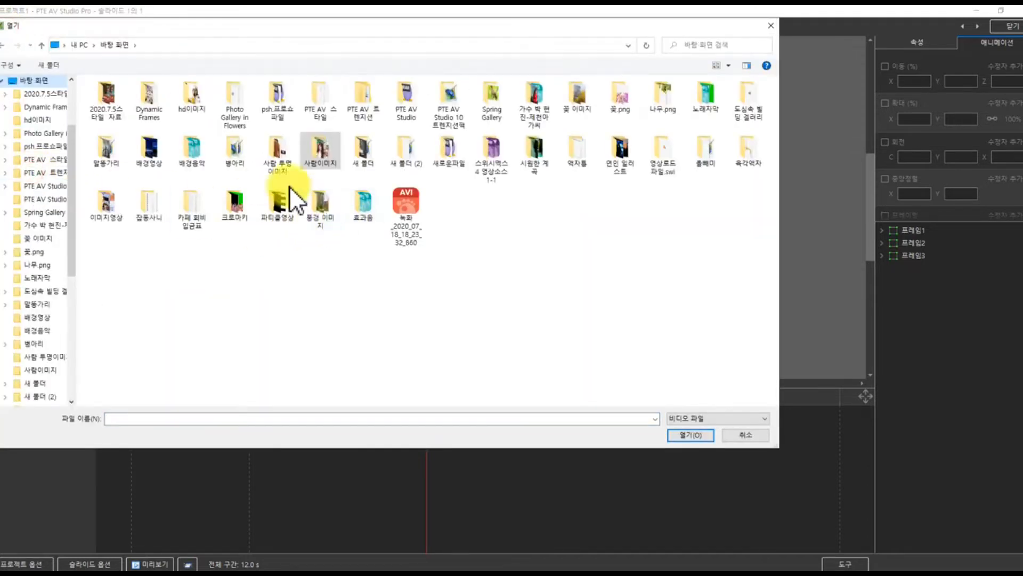
double_click(147, 148)
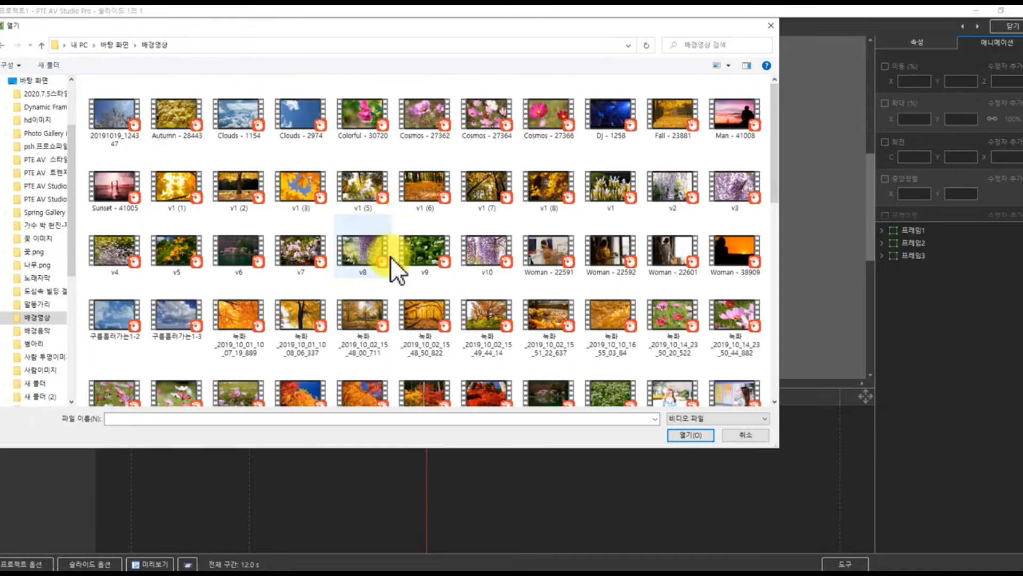
left_click(373, 251)
left_click(693, 434)
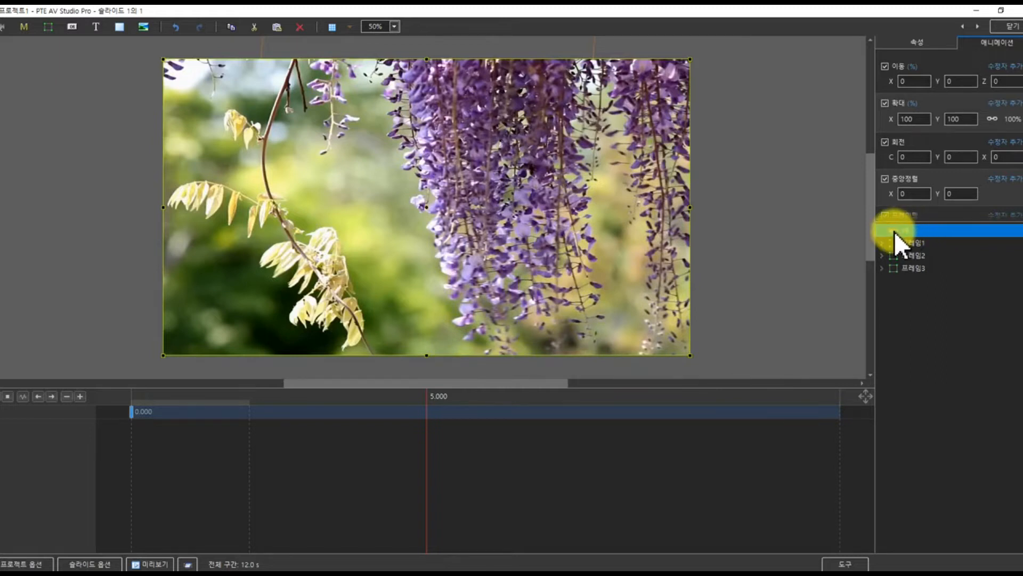
Move the v8 video below 프레임3 in the object order so it sits behind all three frames.
key("ctrl+Page_Down")
key("ctrl+Page_Down")
key("ctrl+Page_Down")
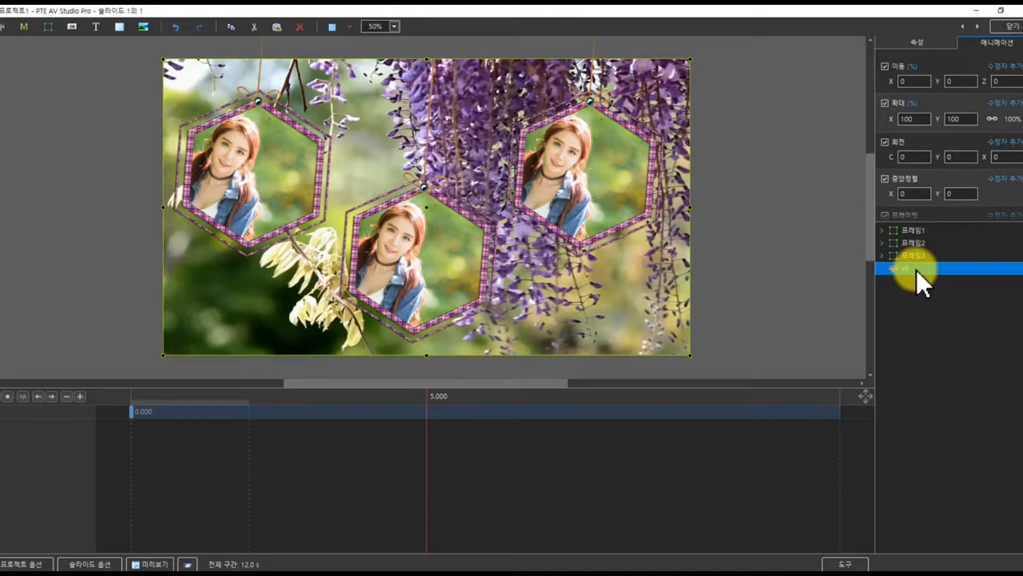
Expand 프레임1's nested objects and replace its hanging frame picture with the red 흔들액자2.png image.
left_click(884, 231)
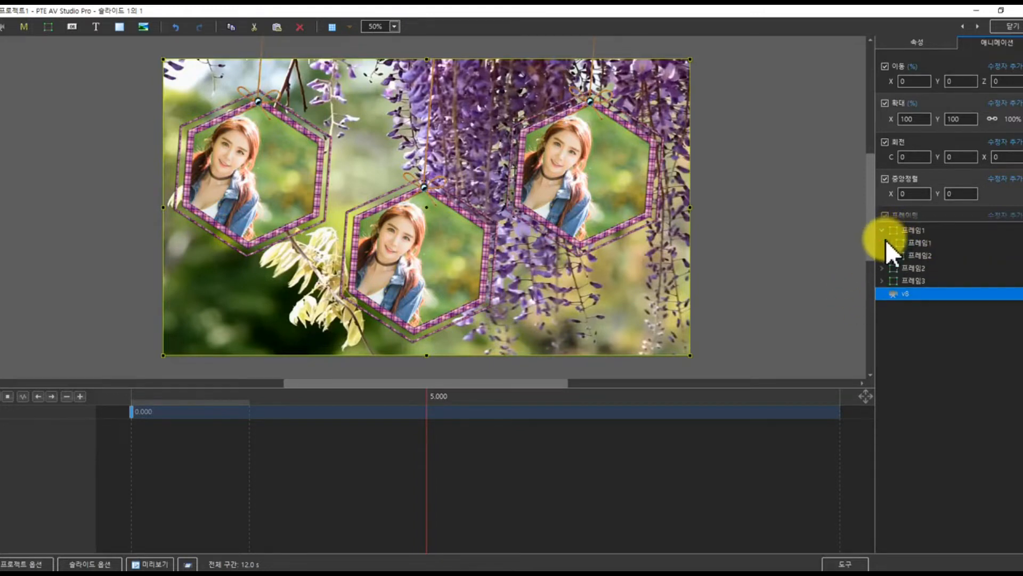
left_click(889, 255)
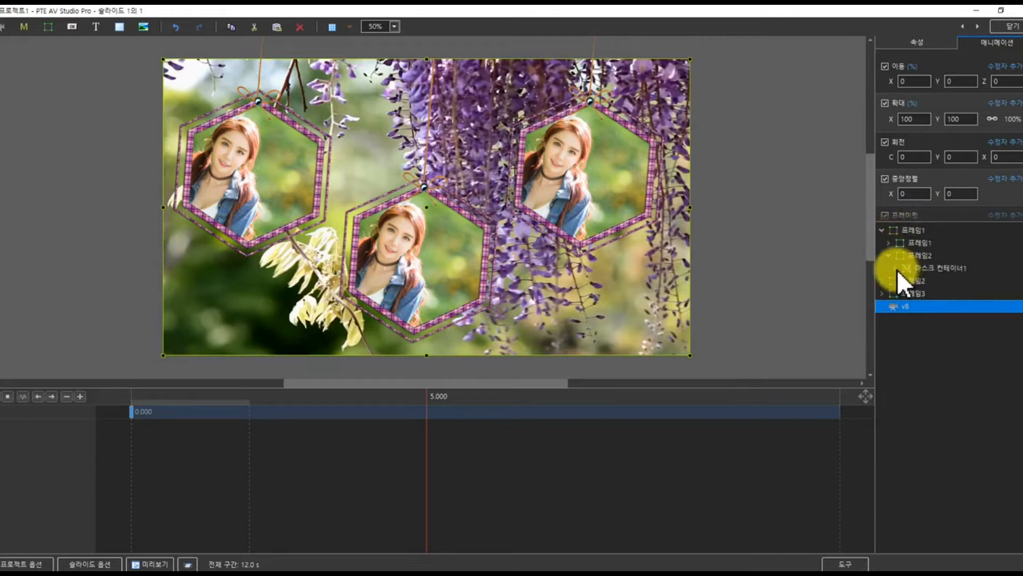
left_click(898, 268)
left_click(891, 242)
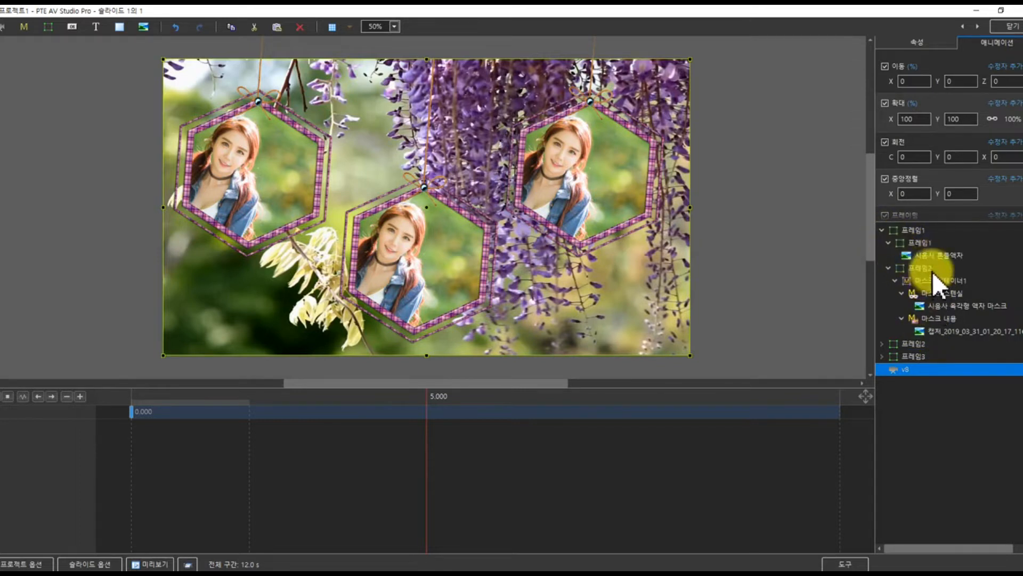
left_click(941, 255)
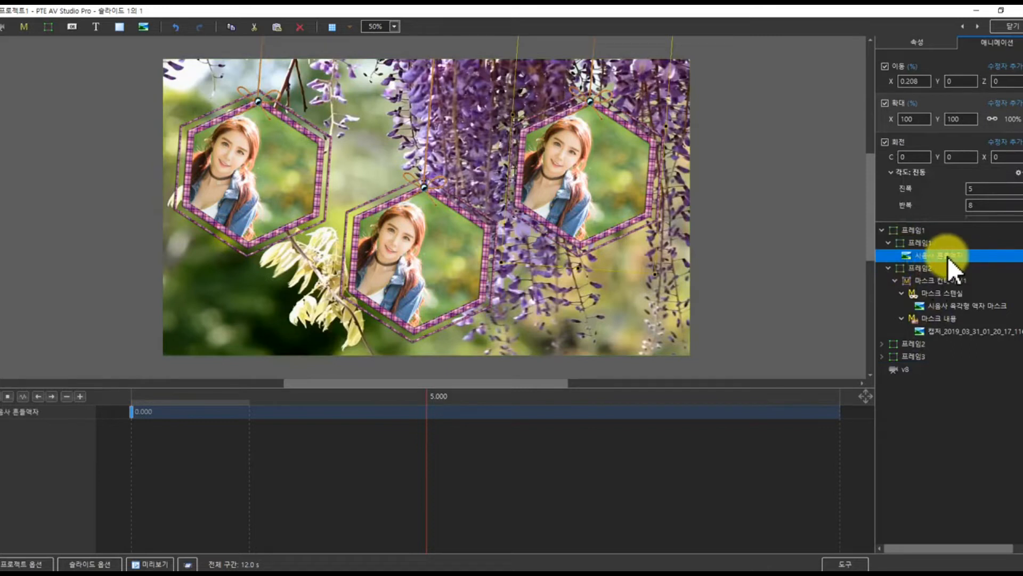
left_click(915, 44)
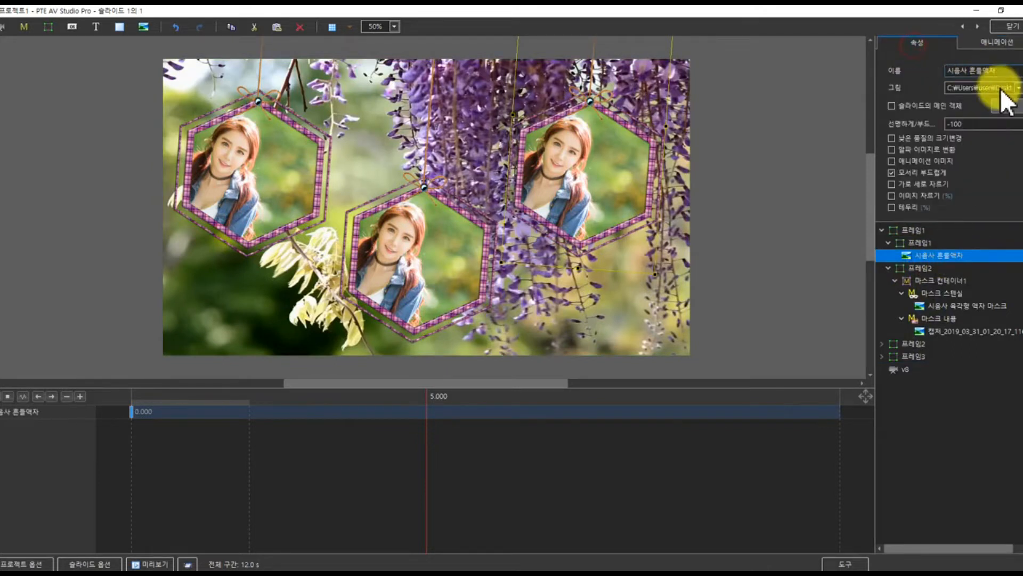
left_click(1005, 105)
left_click(202, 119)
left_click(256, 121)
left_click(691, 435)
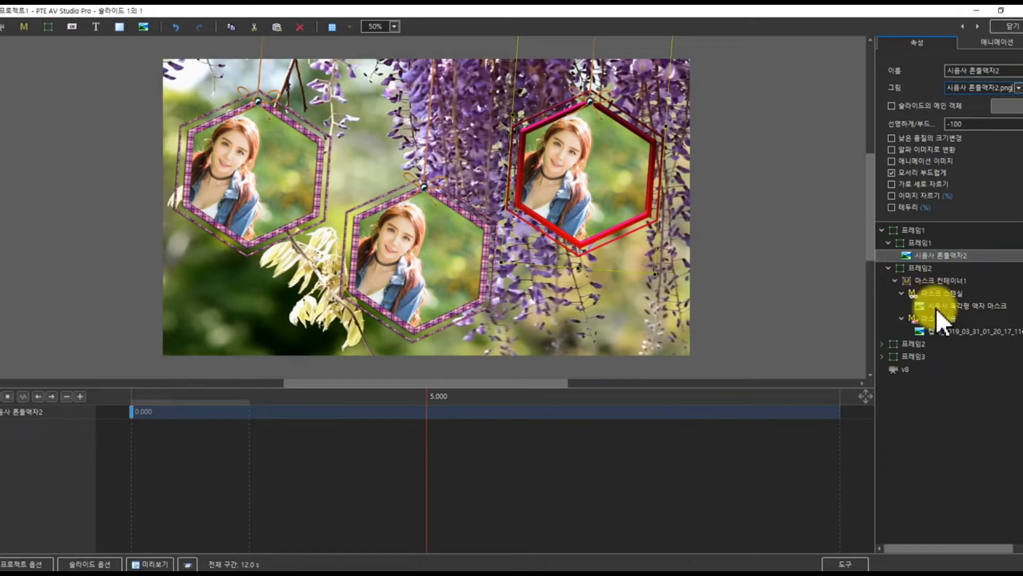
Replace the photo in 프레임1's mask content with 캡처_2017_09_09_13_43_52_900.png from the 사람이미지 folder.
left_click(938, 331)
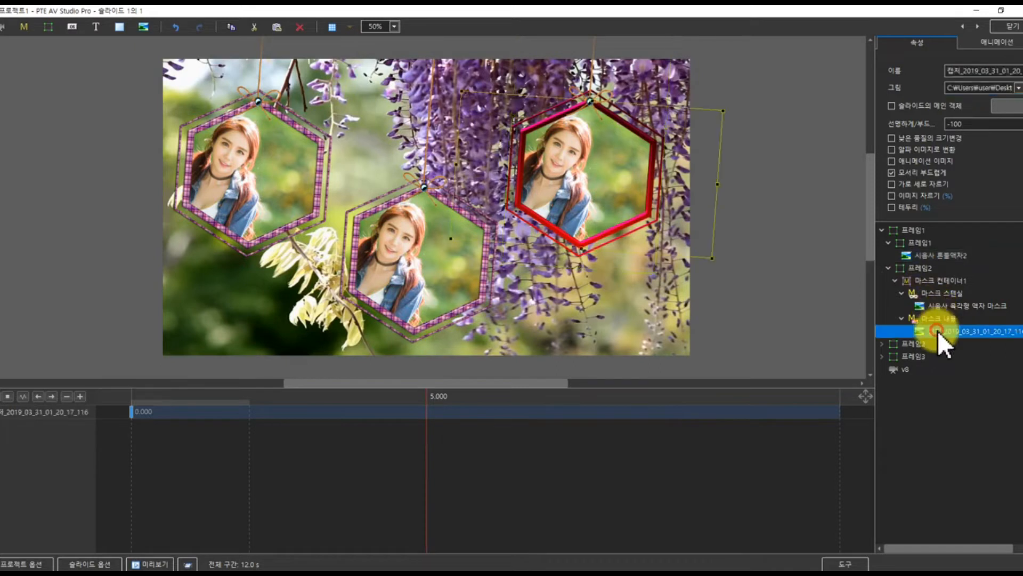
left_click(1018, 88)
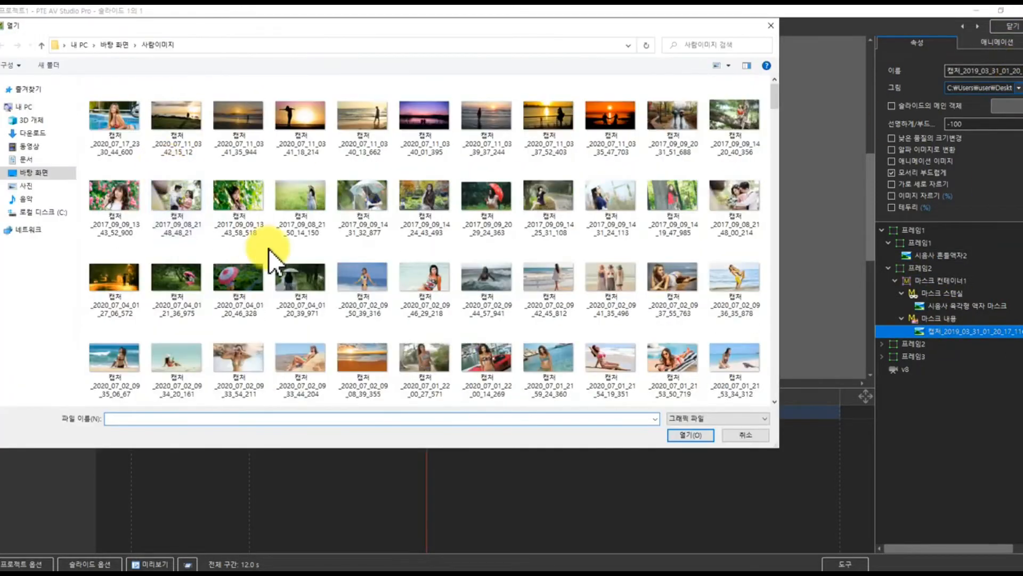
left_click(129, 205)
left_click(689, 434)
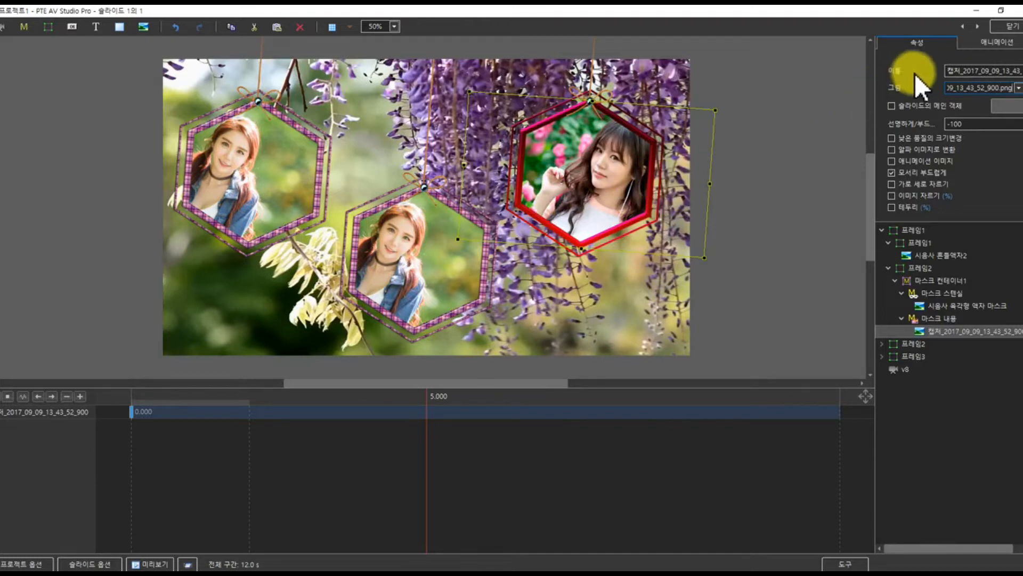
Enable image cropping for 프레임1's new photo and set its left crop to 29%.
left_click(893, 195)
scroll(918, 179, "down", 2)
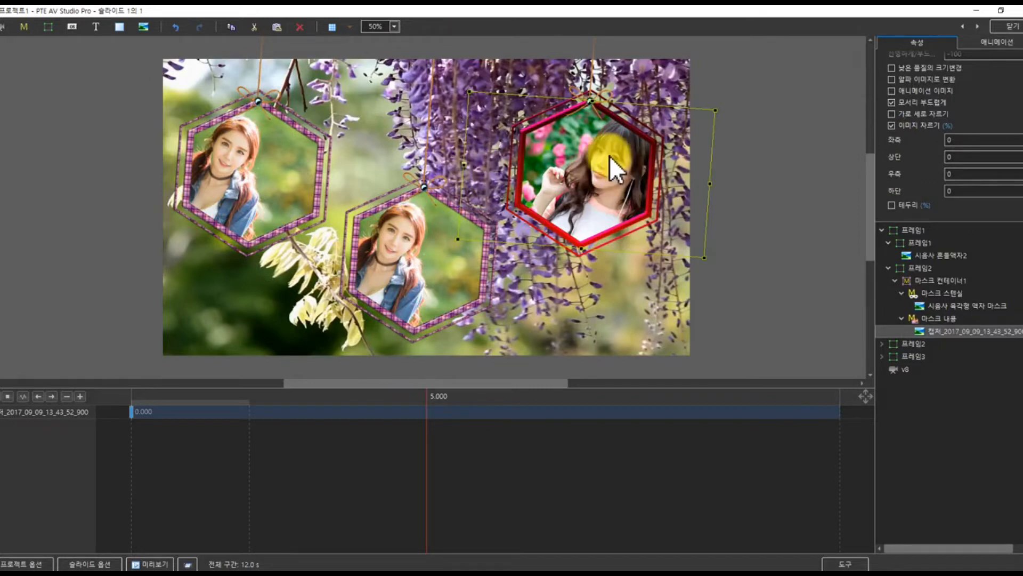
left_click_drag(884, 139, 906, 146)
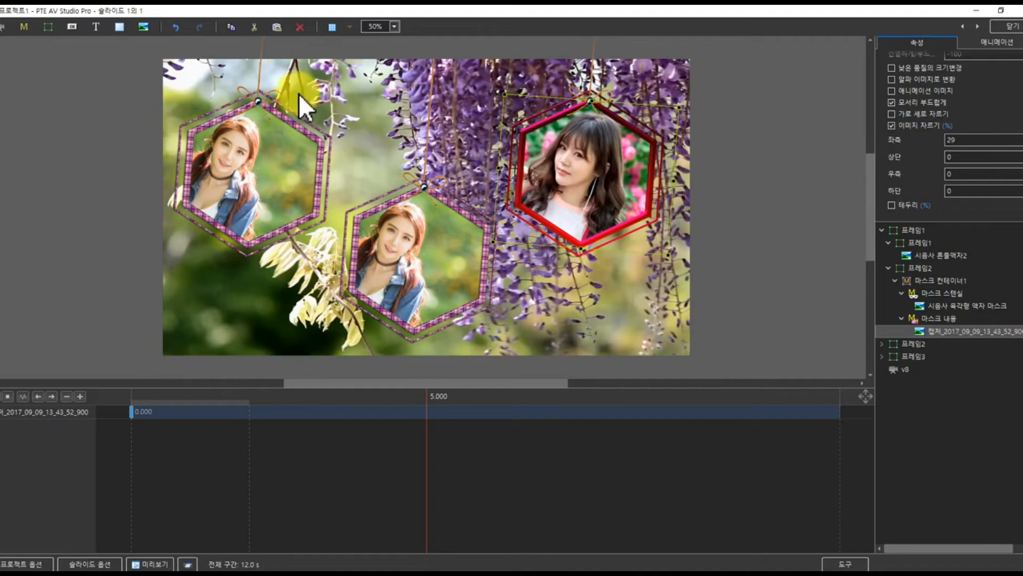
Undo the photo's left crop adjustments step by step and set the left crop to 0.
double_click(147, 10)
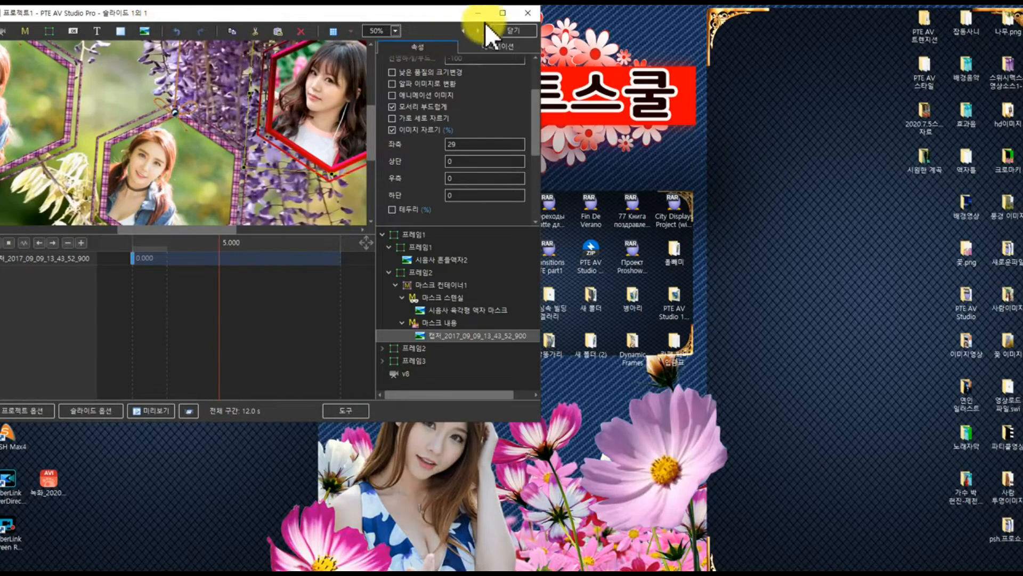
left_click(502, 13)
left_click(175, 27)
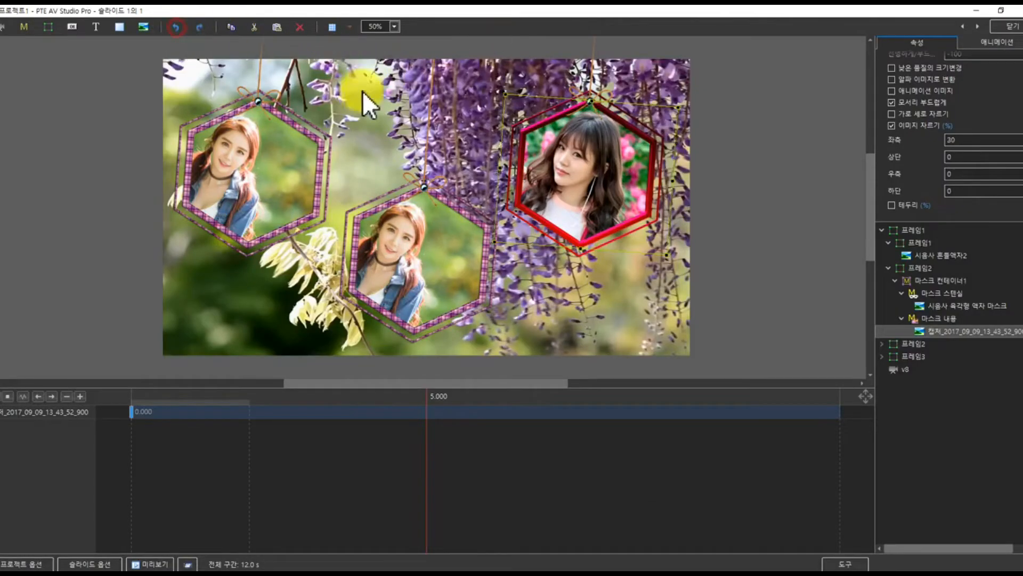
left_click(175, 27)
left_click(175, 27)
left_click(176, 27)
left_click(176, 27)
left_click(177, 27)
left_click(177, 26)
left_click(177, 27)
left_click(177, 27)
left_click(177, 26)
left_click_drag(962, 140, 855, 153)
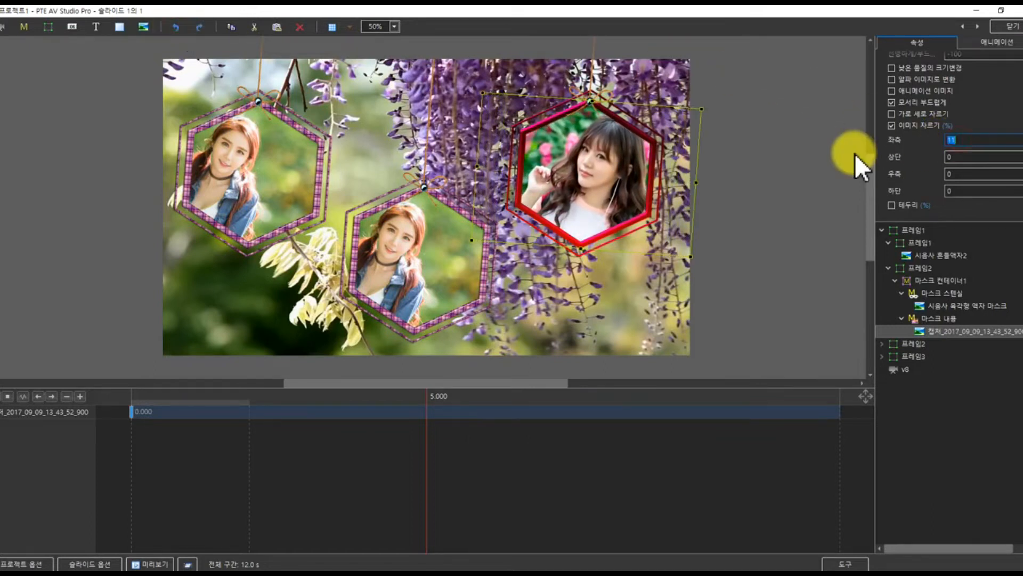
type("0")
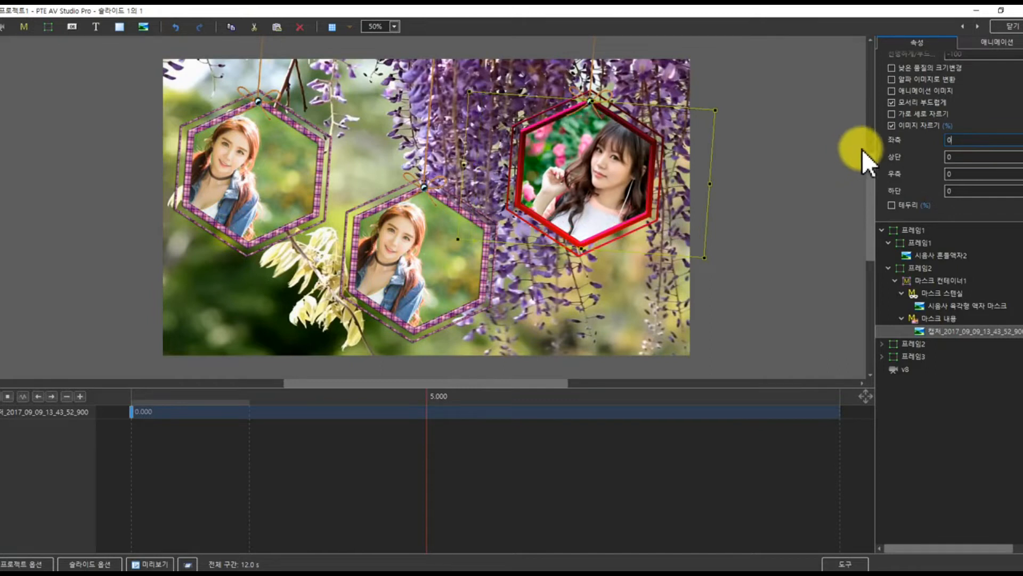
Enlarge 프레임1's photo directly on the canvas and shift it to centre the portrait in the hexagon.
left_click(705, 184)
left_click_drag(705, 184, 735, 187)
left_click(589, 193)
left_click_drag(591, 190, 558, 142)
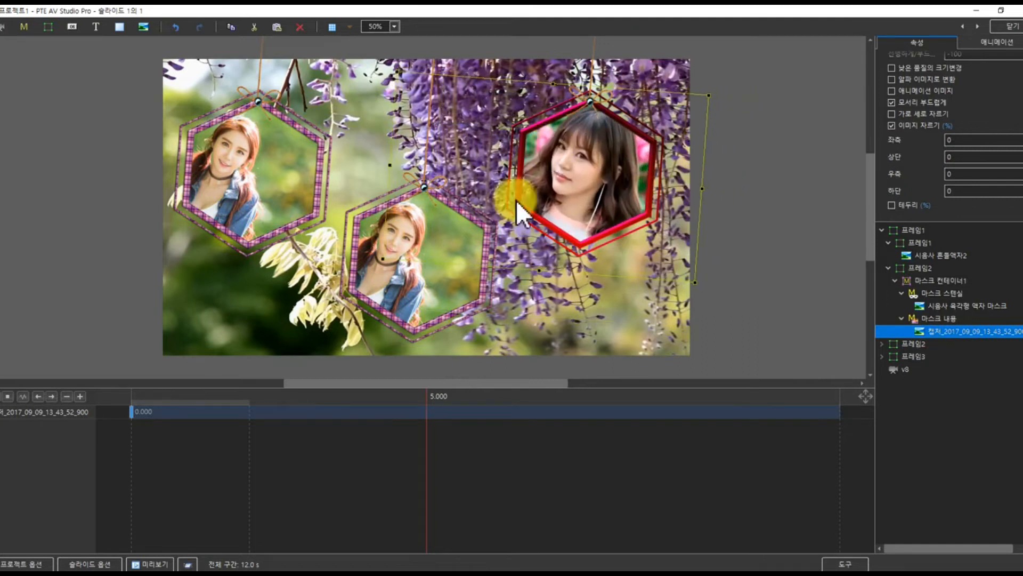
Preview the slide from the start and place the playhead at 6.210 s.
left_click(165, 401)
left_click_drag(165, 402, 118, 375)
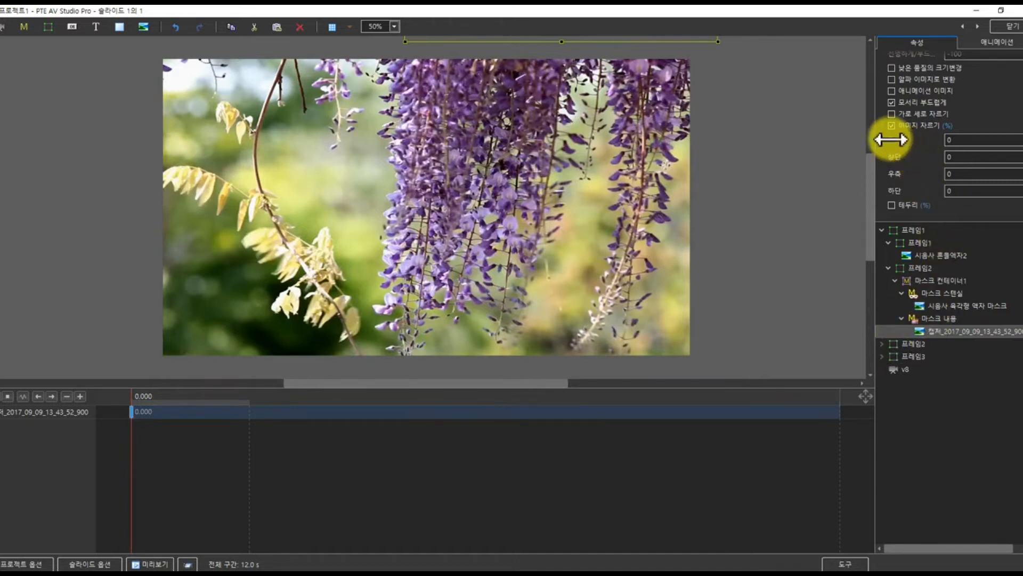
left_click(498, 397)
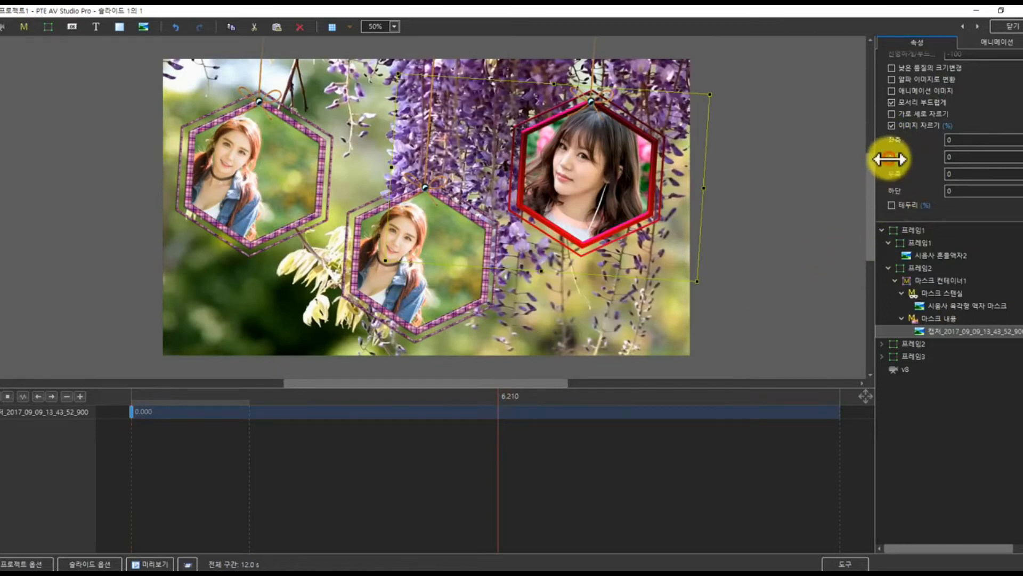
Refit 프레임1's photo at a smaller size with 1% top and 30% left crop, and collapse 프레임1's object tree.
left_click_drag(888, 158, 895, 154)
left_click_drag(706, 186, 590, 217)
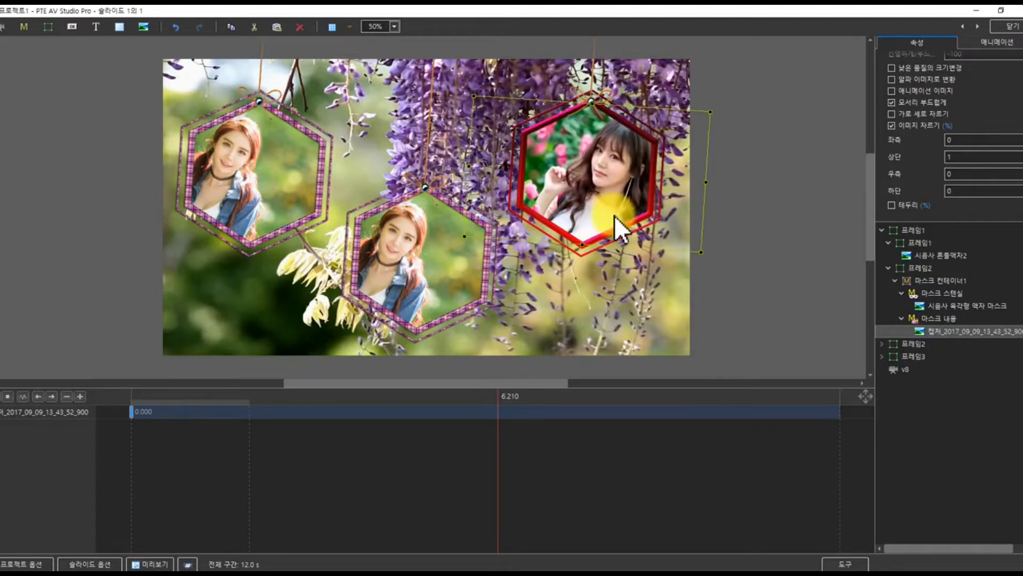
mouse_move(891, 139)
left_mouse_down()
mouse_move(906, 140)
mouse_move(894, 129)
mouse_move(906, 141)
left_mouse_up()
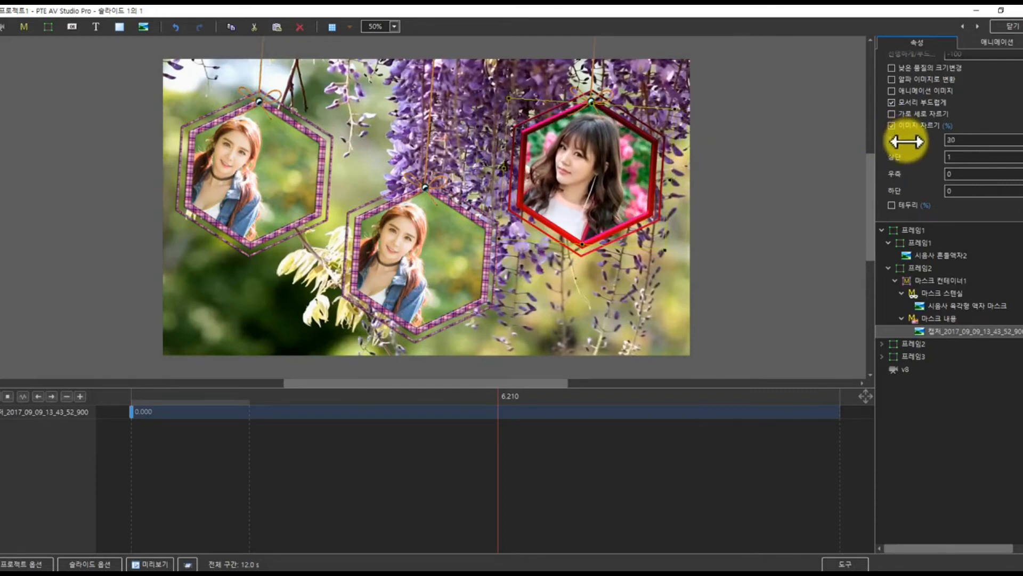
left_click(888, 243)
left_click(885, 229)
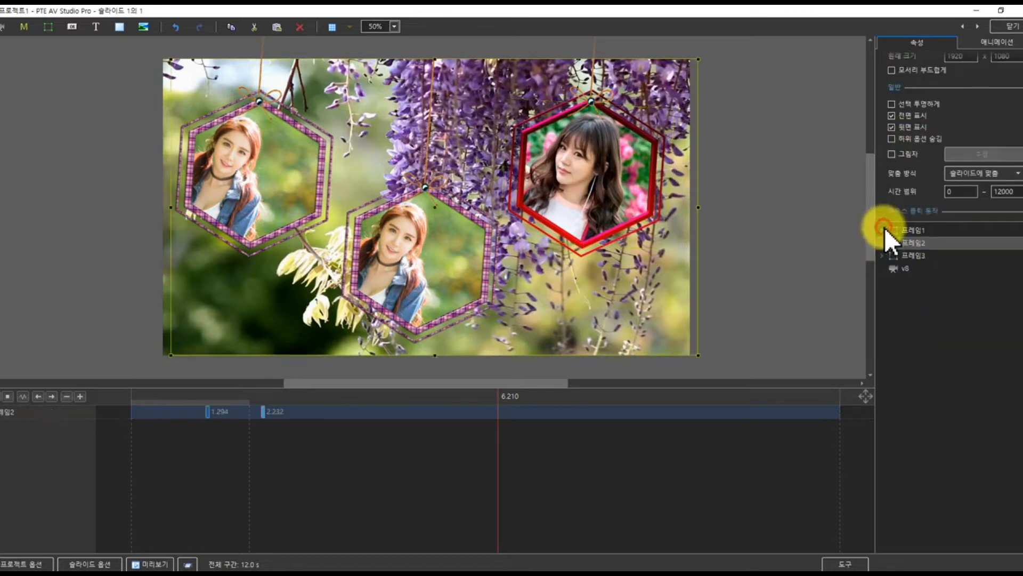
Replace the photo in 프레임2's mask content with 캡처_2019_07_29_20_45_31_601.
left_click(884, 243)
left_click(892, 254)
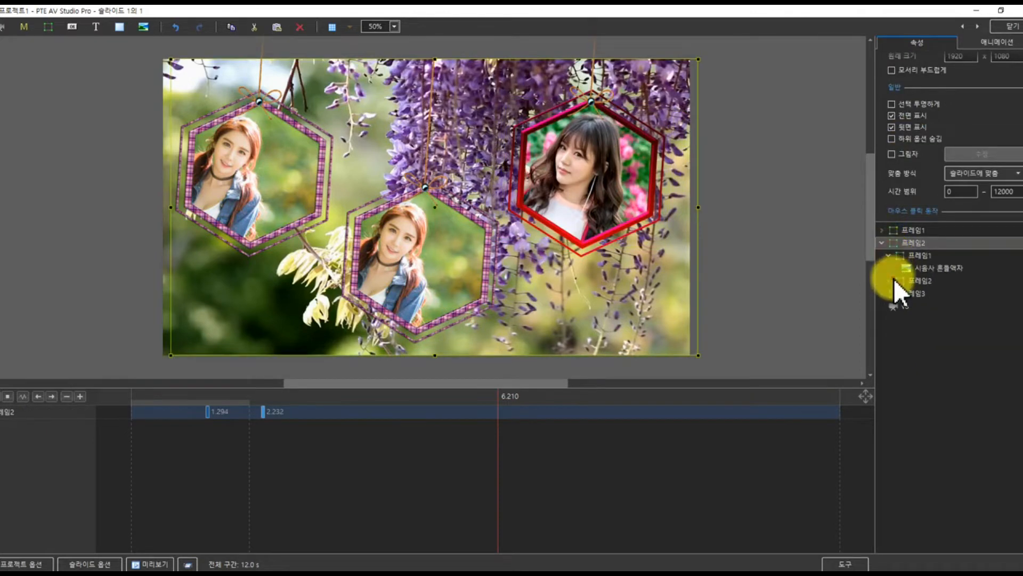
left_click(894, 279)
left_click(888, 281)
left_click(896, 293)
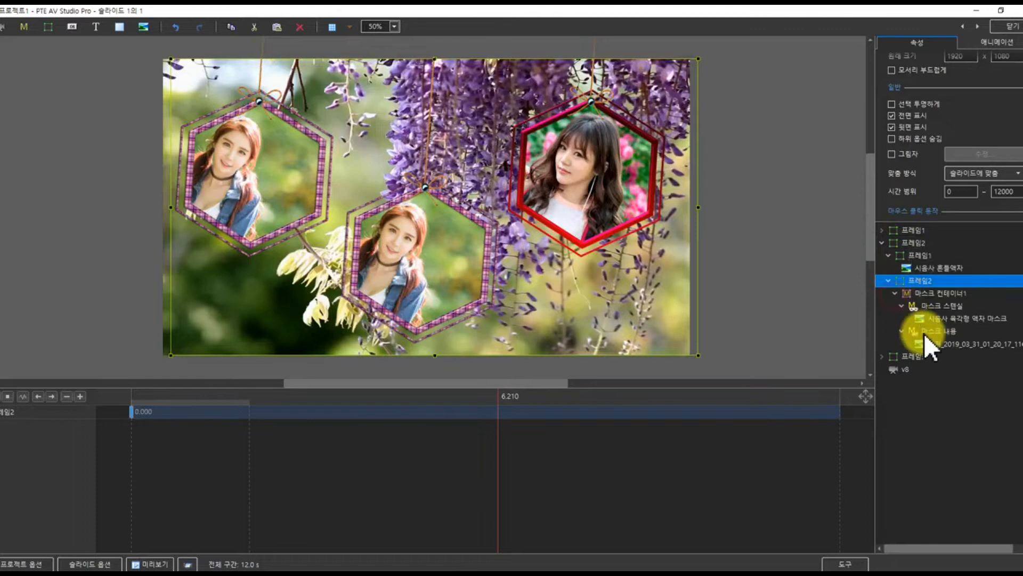
left_click(932, 344)
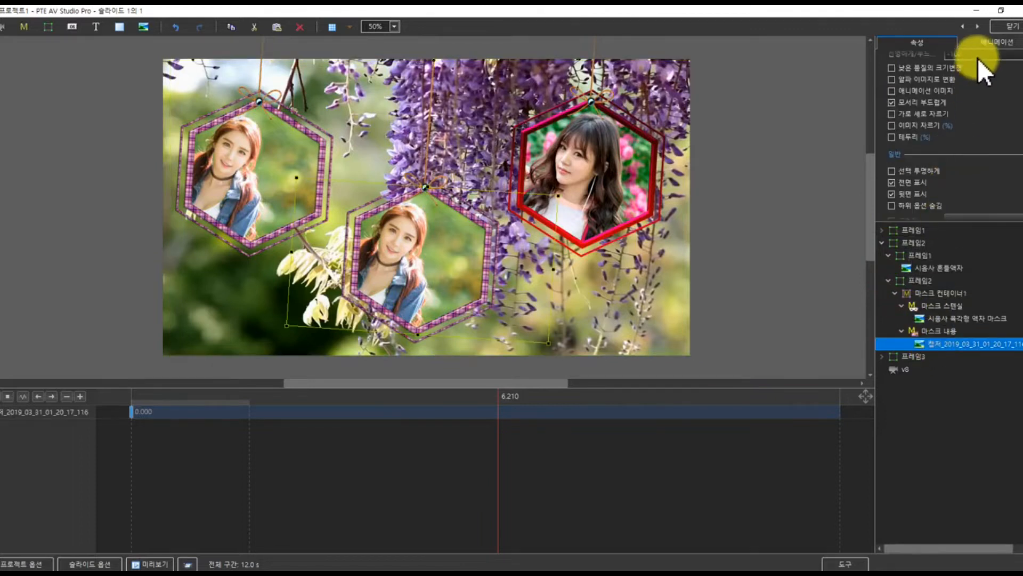
scroll(987, 69, "up", 3)
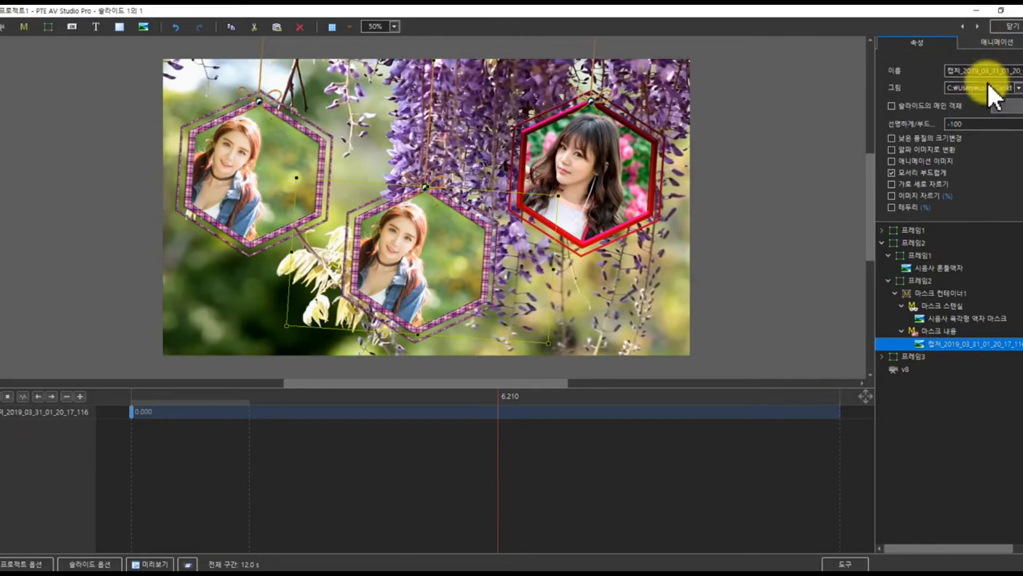
left_click(1019, 87)
scroll(453, 214, "down", 15)
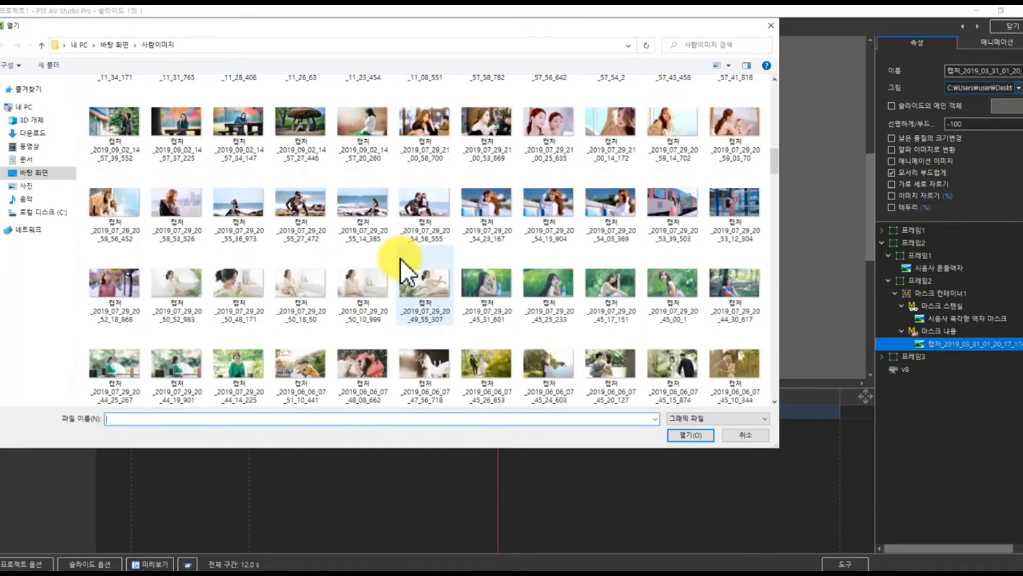
left_click(482, 295)
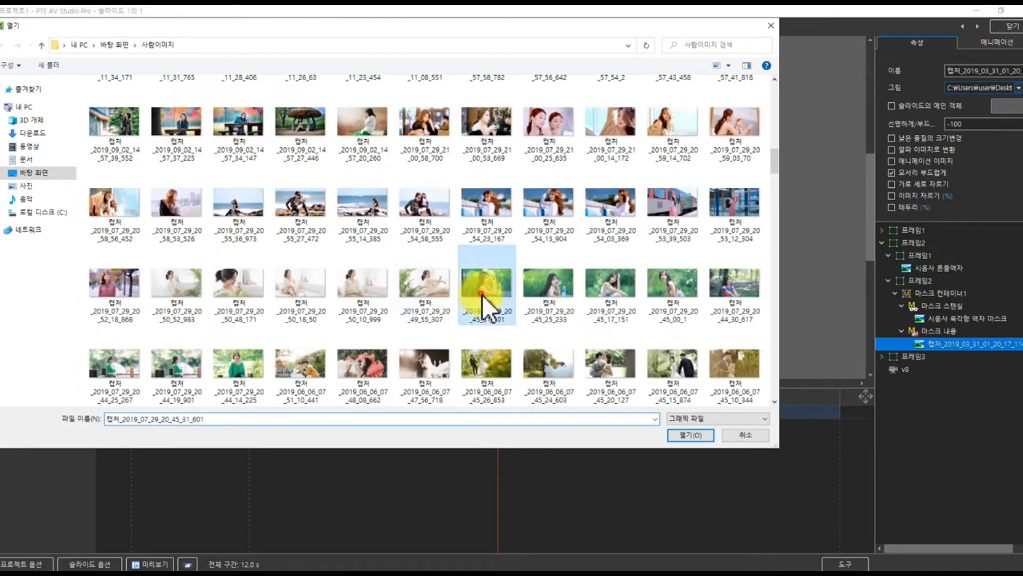
left_click(693, 435)
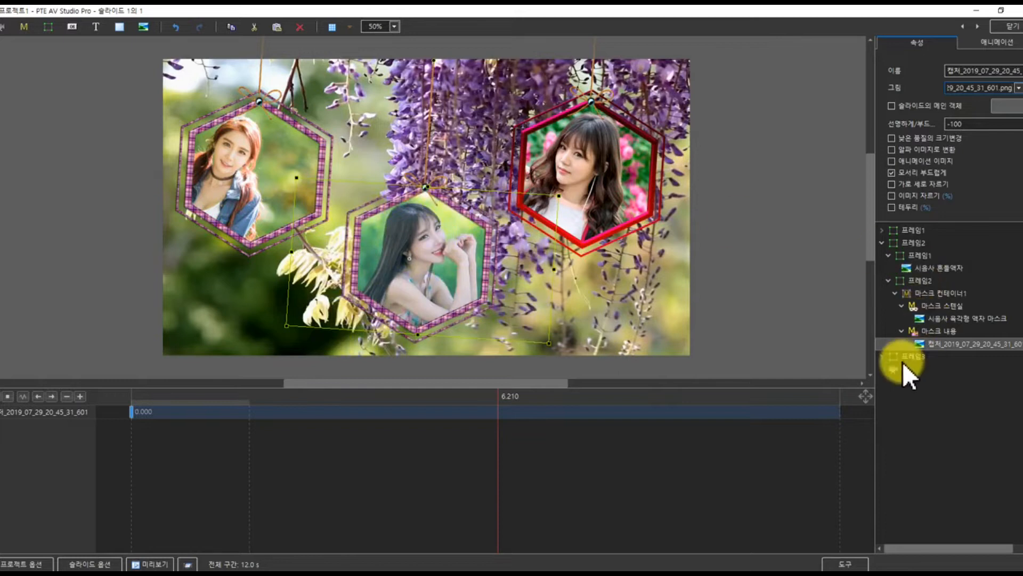
Swap 프레임2's hexagonal frame image for the yellow 시음사 흔들액자3 and collapse 프레임2's object tree.
left_click(910, 270)
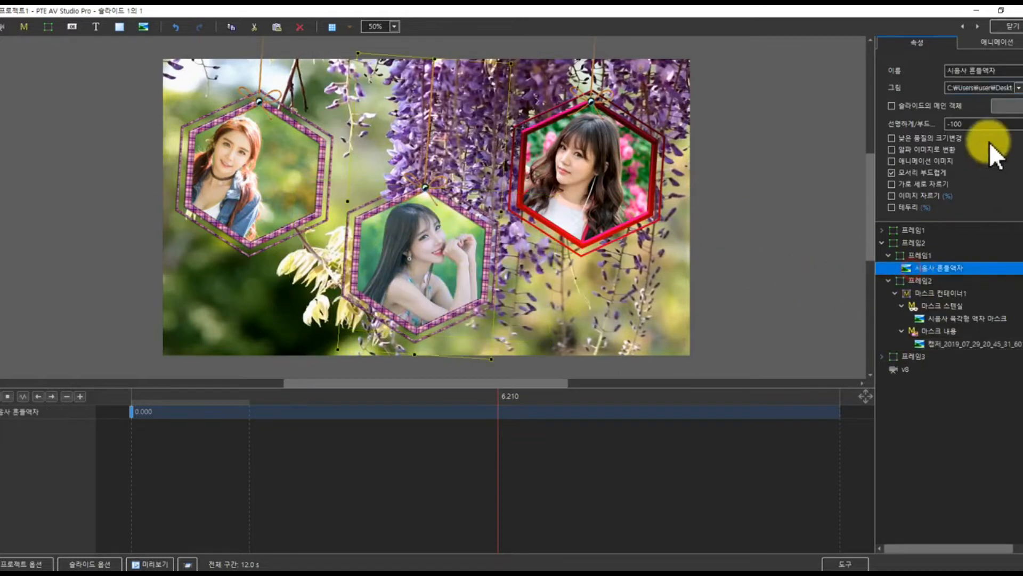
left_click(1018, 87)
left_click(313, 118)
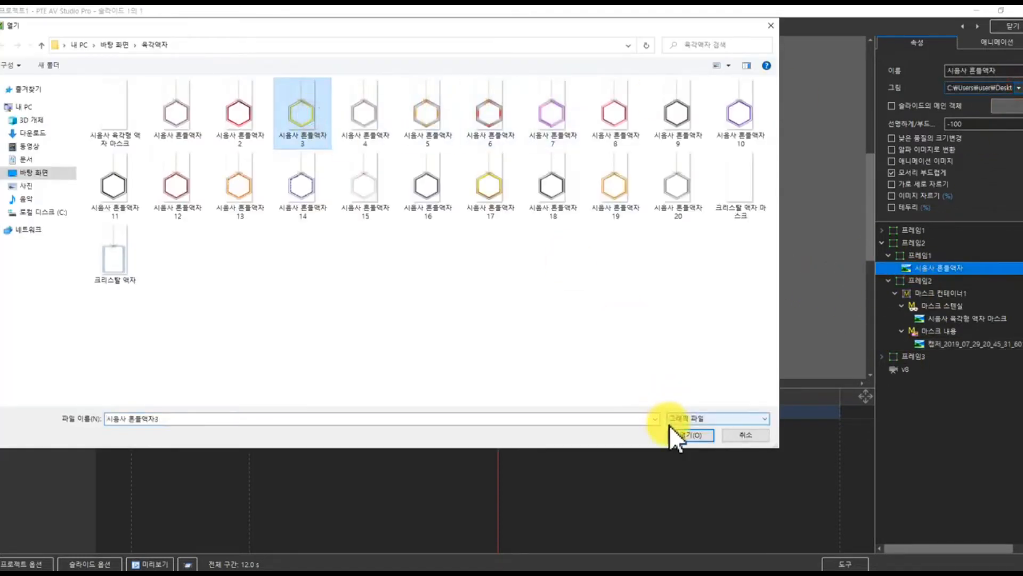
left_click(689, 435)
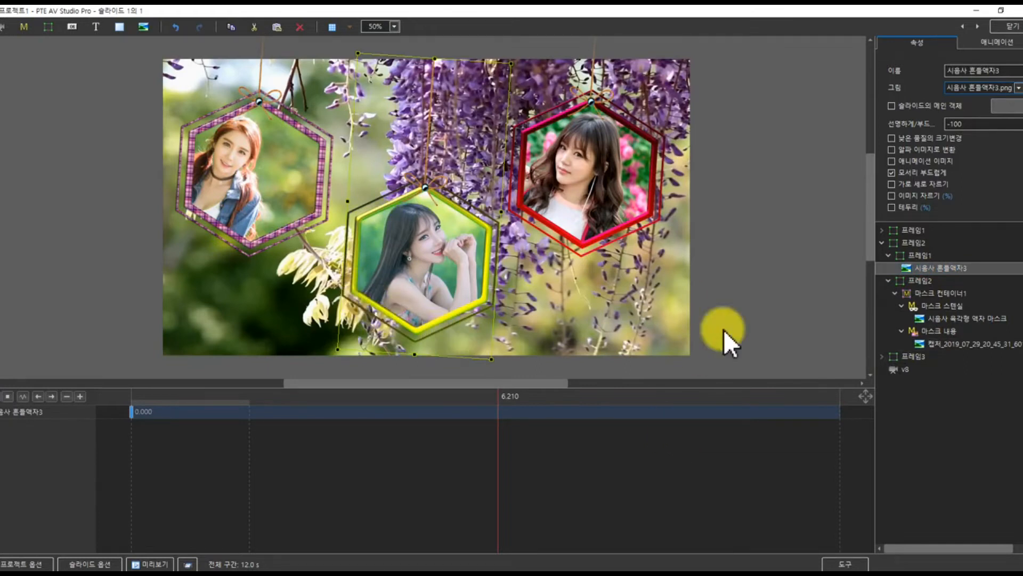
left_click(882, 243)
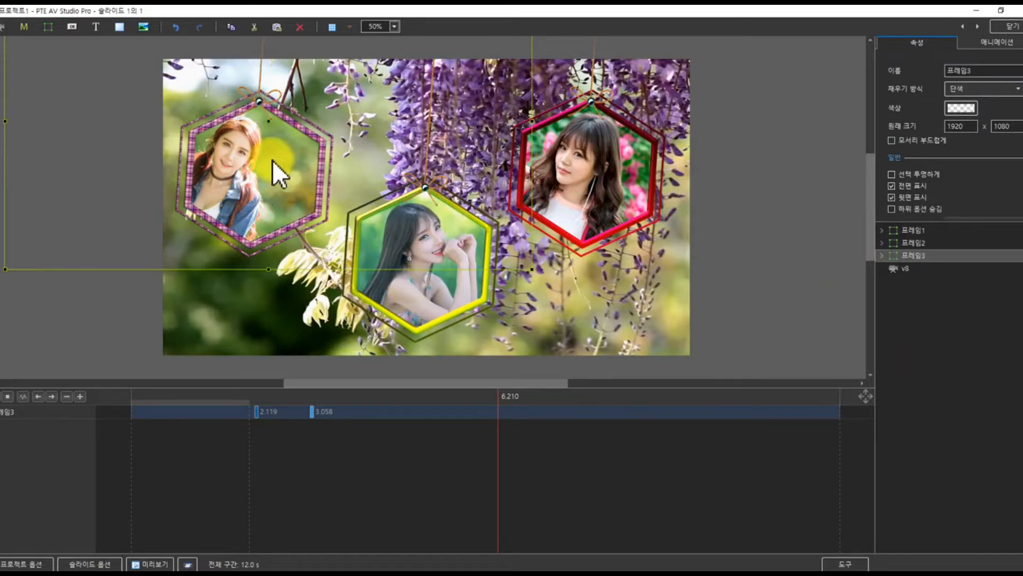
Crop 20% off the right of the photo in 프레임3's mask content and collapse 프레임3's object tree.
left_click(887, 257)
left_click(882, 256)
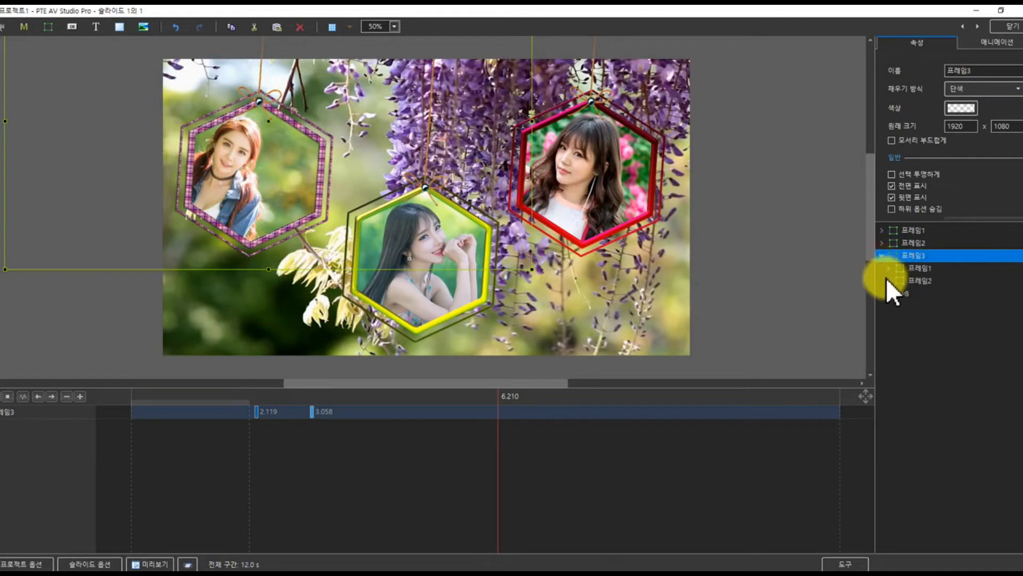
left_click(888, 280)
left_click(894, 294)
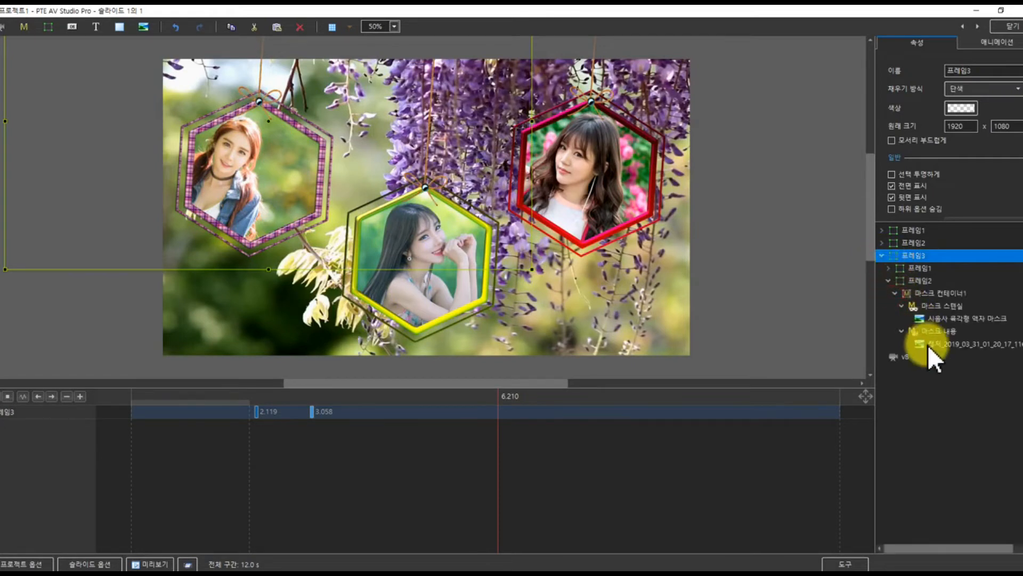
left_click(928, 345)
left_click(891, 195)
scroll(922, 186, "down", 3)
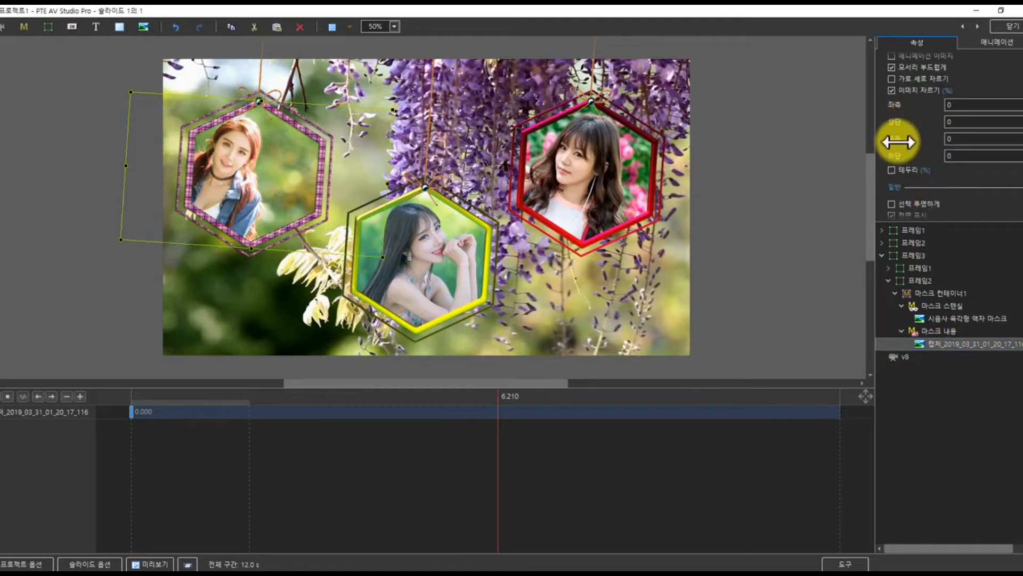
left_click_drag(886, 141, 902, 141)
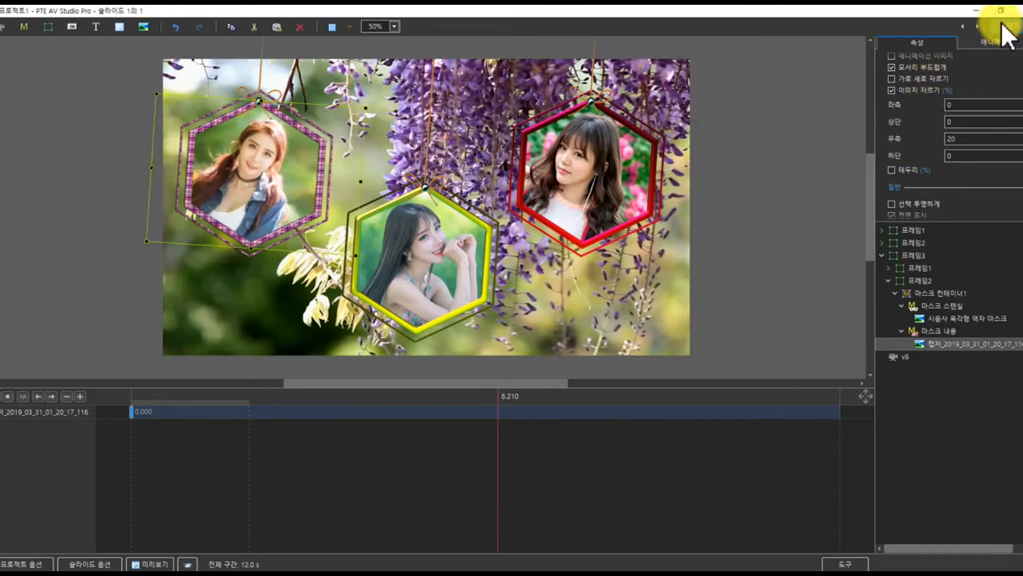
left_click(883, 258)
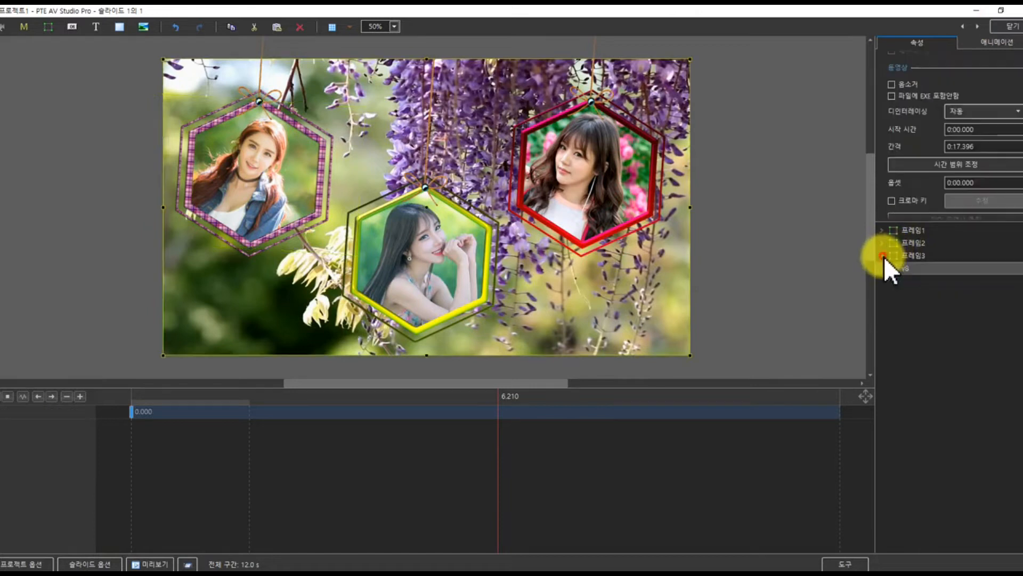
Close the objects and animation editor and preview the whole slide from the start.
left_click(1005, 26)
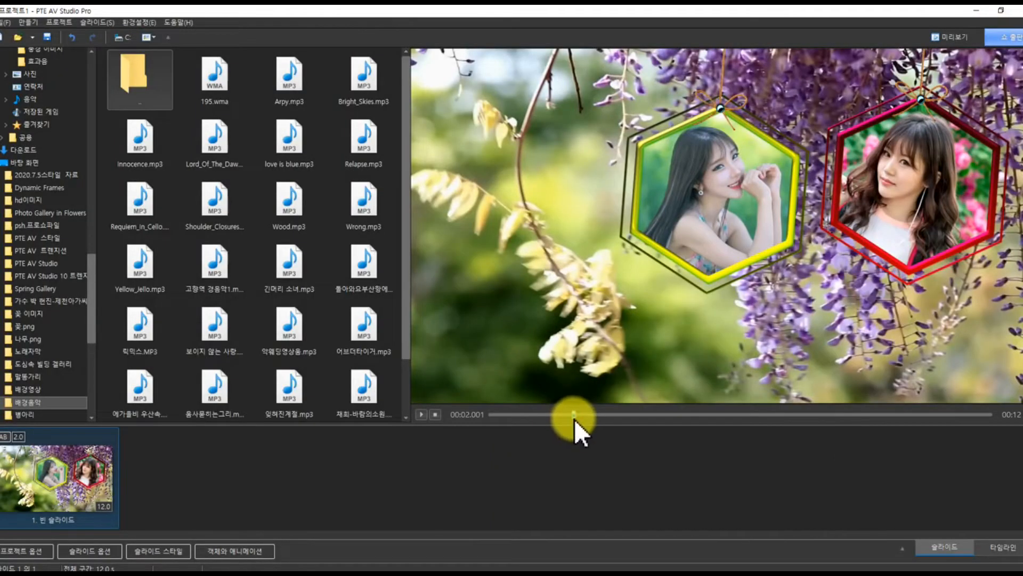
left_click_drag(574, 418, 473, 420)
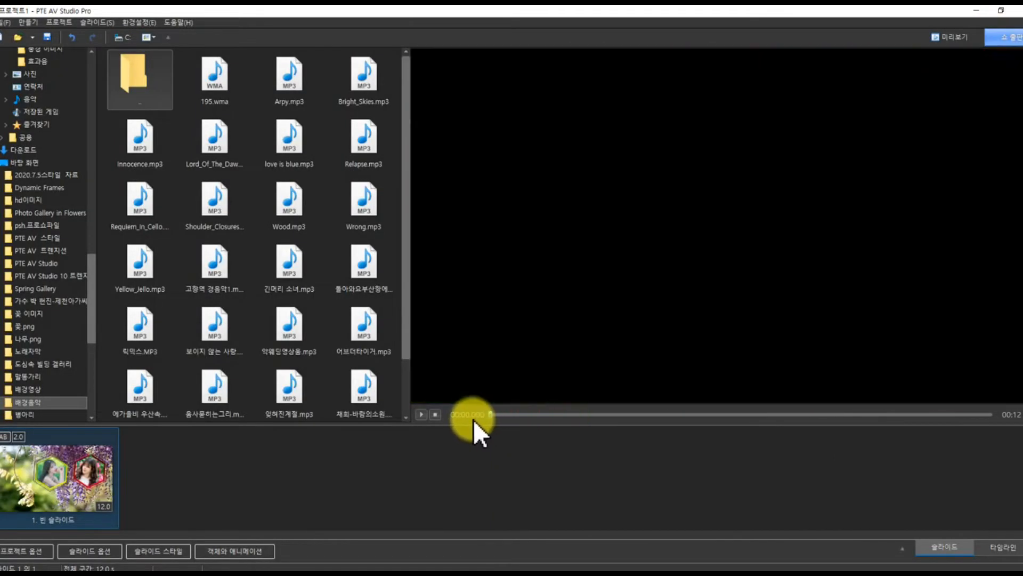
left_click(419, 414)
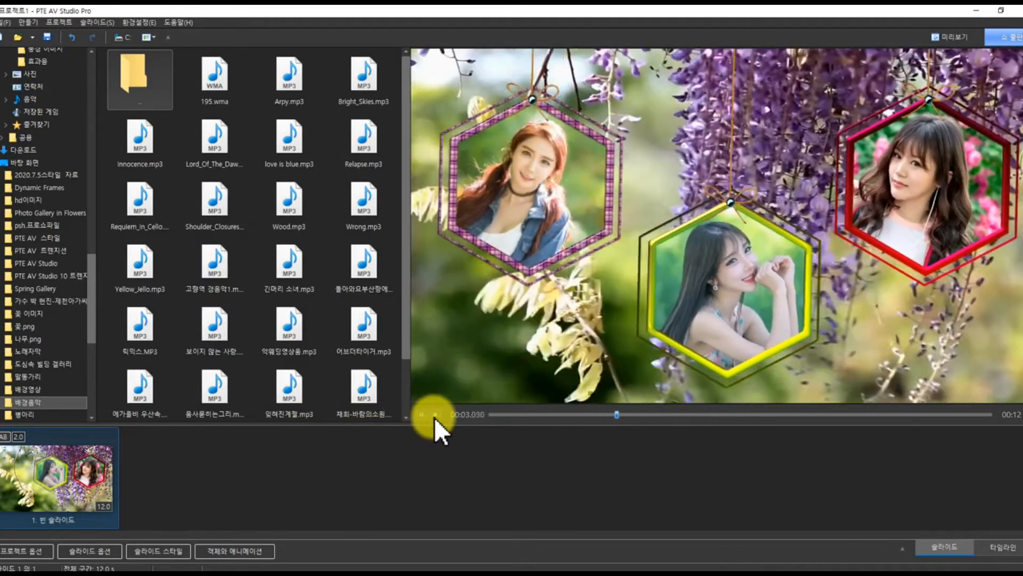
left_click(435, 416)
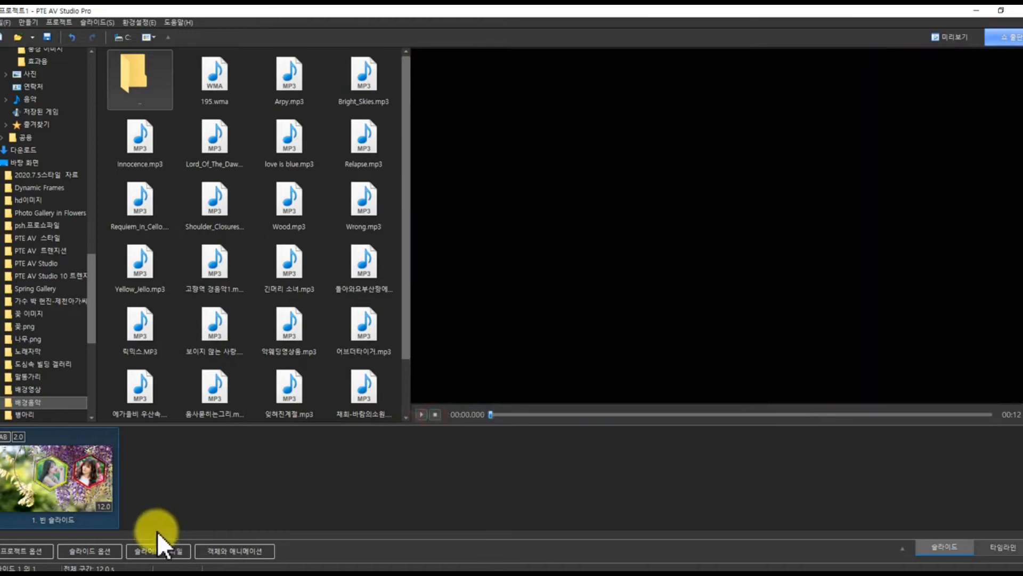
Reopen the objects and animation editor, mute the v8 background video, and preview the slide, leaving the playhead at 6.647 s.
left_click(219, 551)
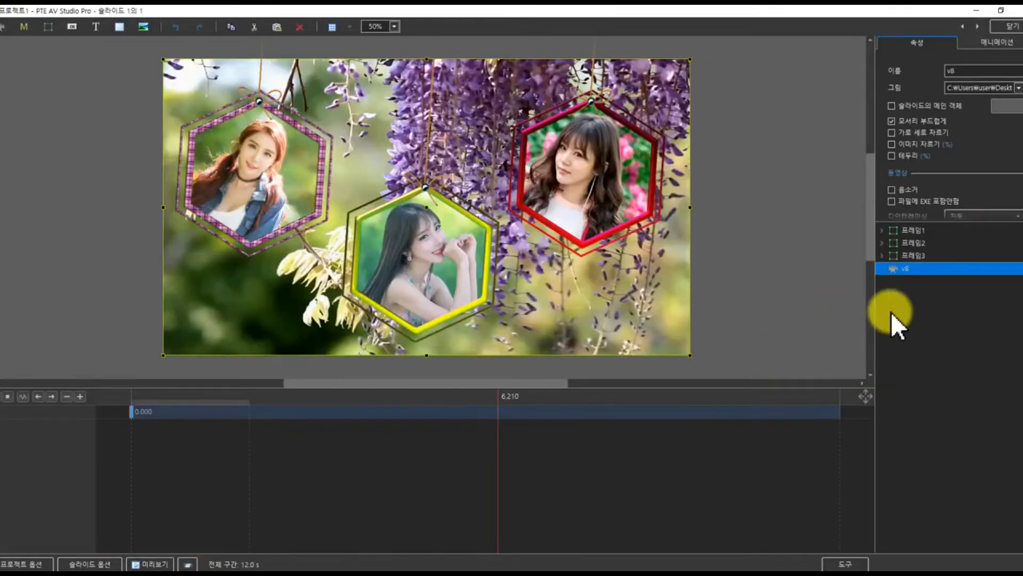
left_click(892, 190)
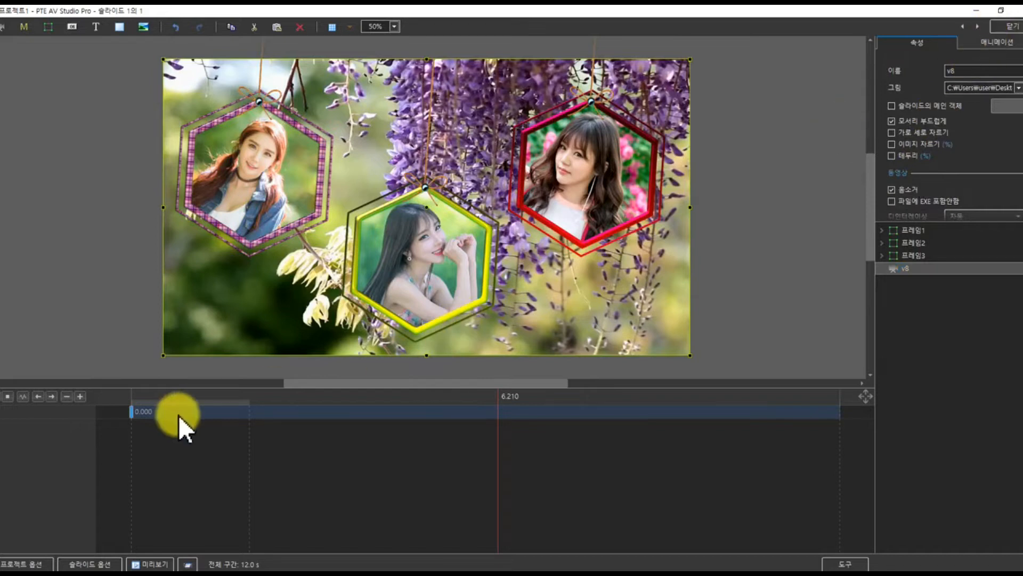
left_click(133, 400)
left_click(7, 396)
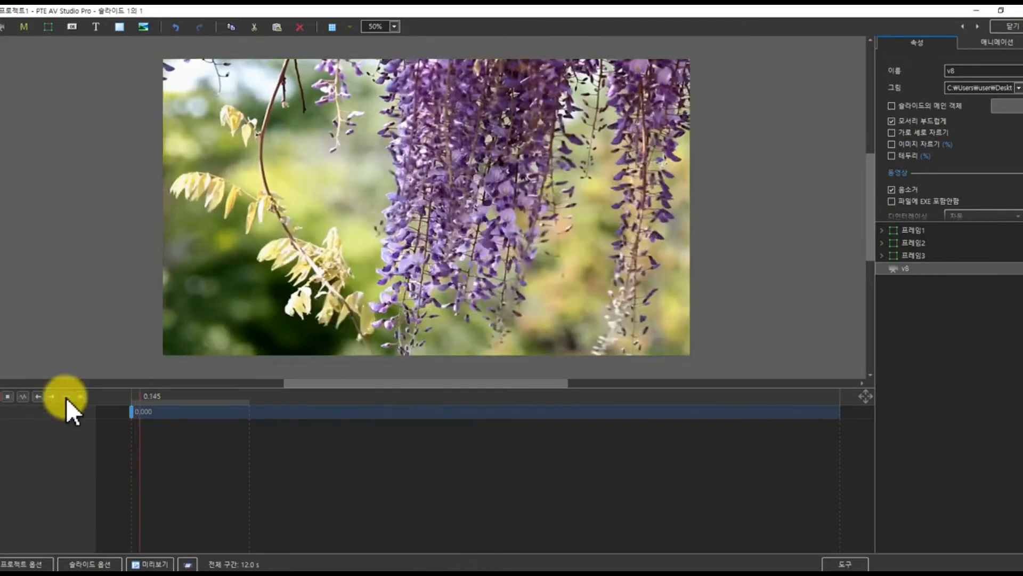
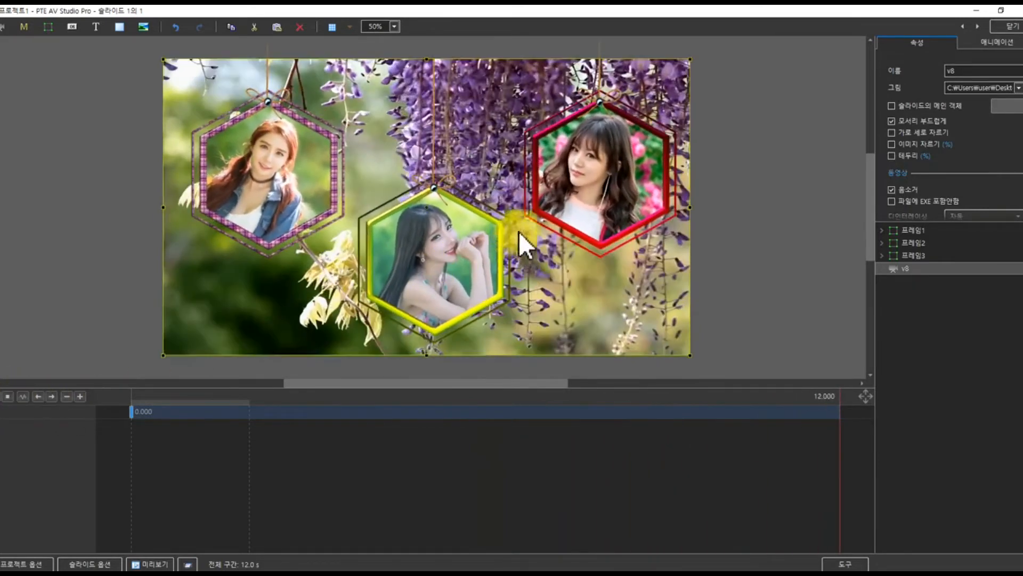
left_click(8, 396)
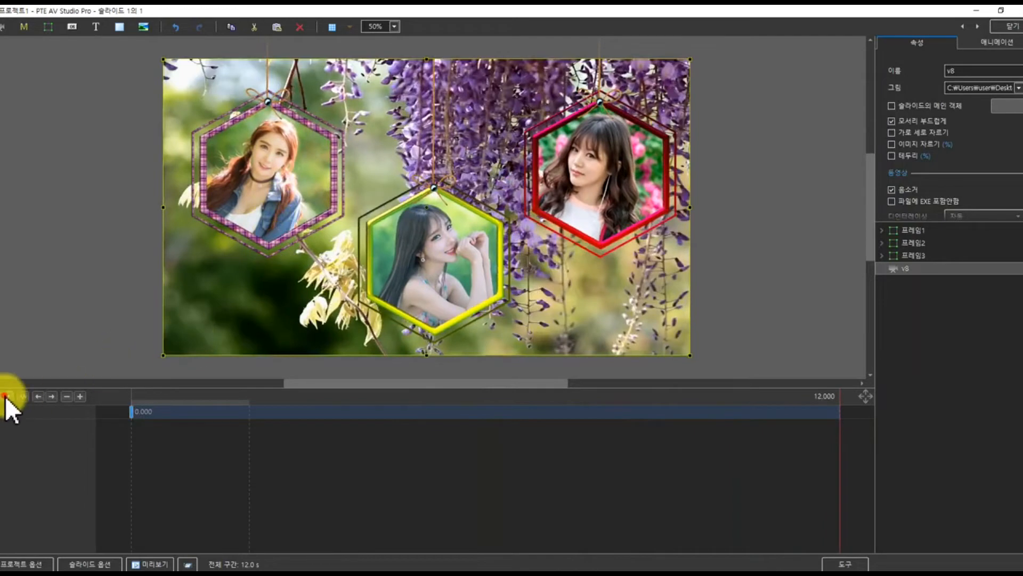
left_click(524, 393)
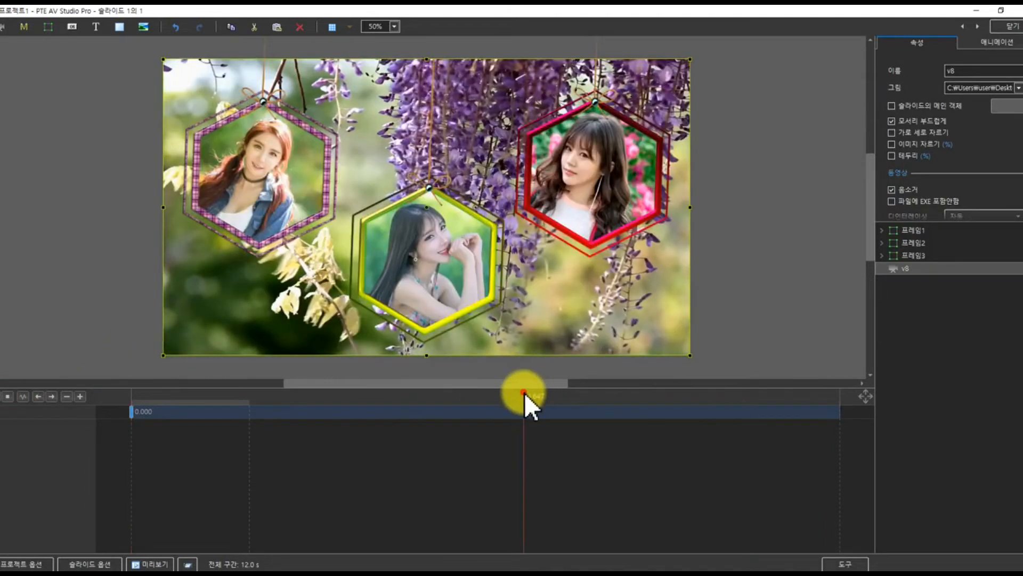
Set the rotation oscillation's repeat value to 7 for the mask container inside 프레임1.
left_click(884, 231)
left_click(885, 231)
left_click(884, 230)
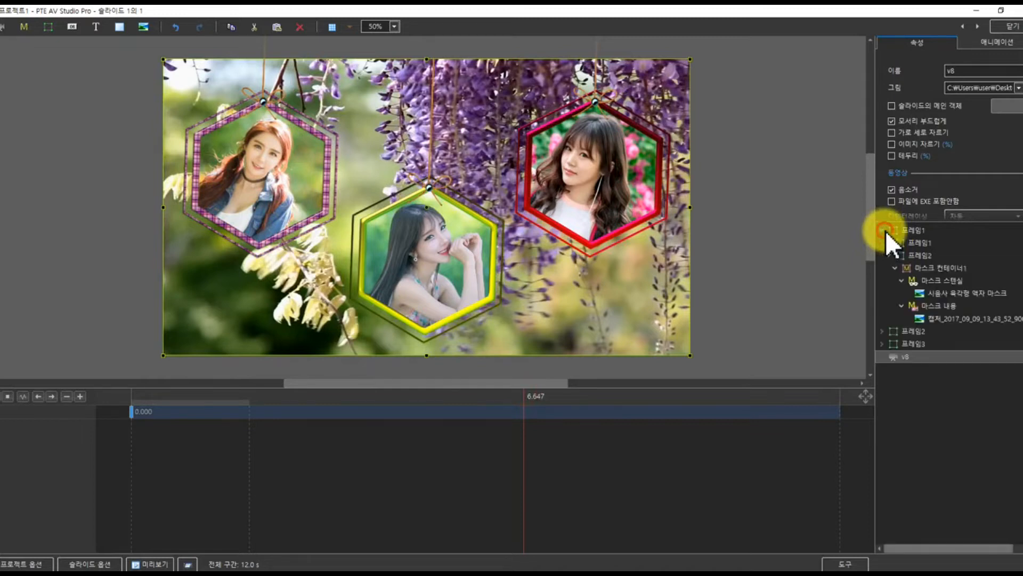
left_click(885, 231)
left_click(912, 230)
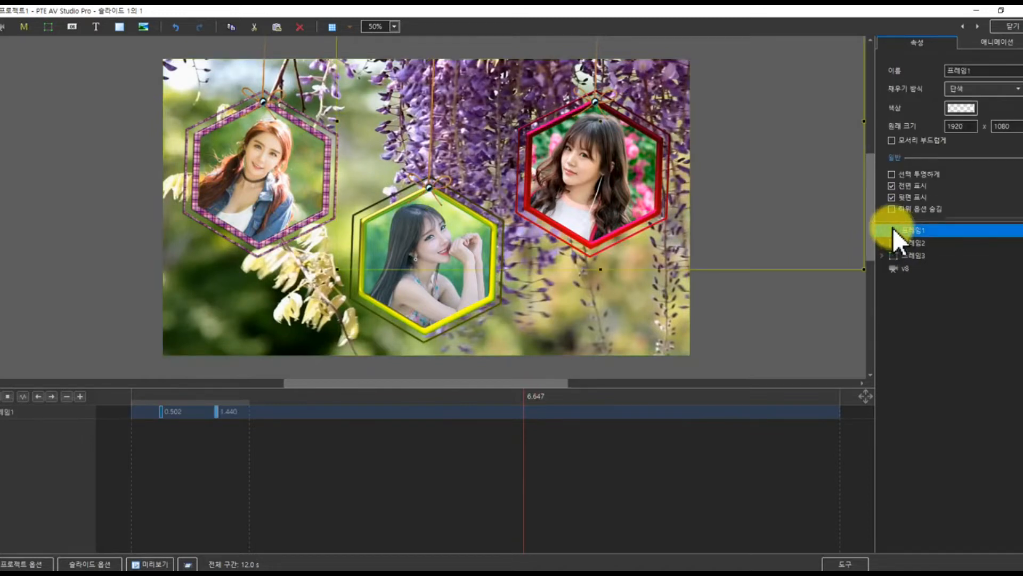
left_click(884, 230)
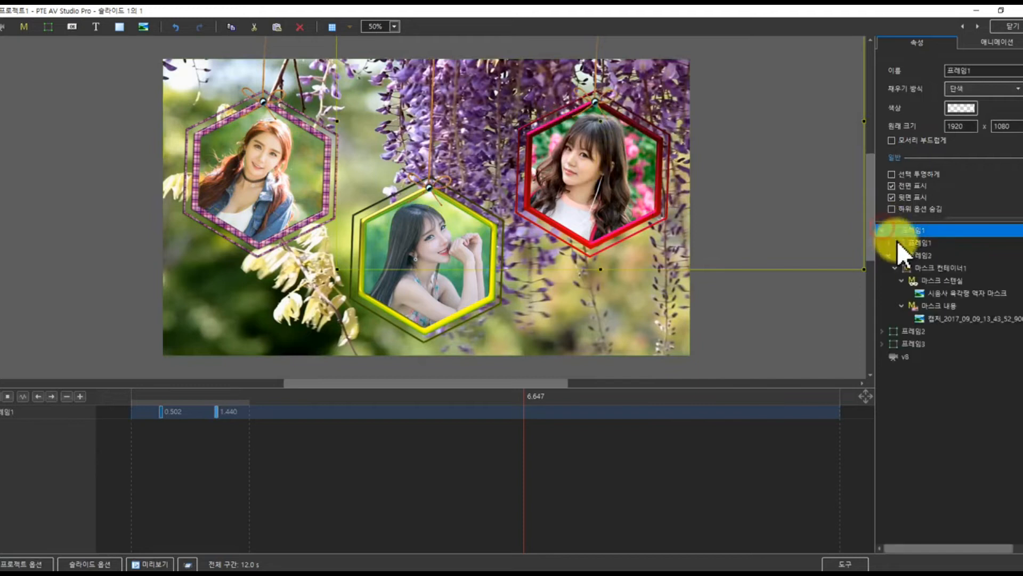
double_click(913, 266)
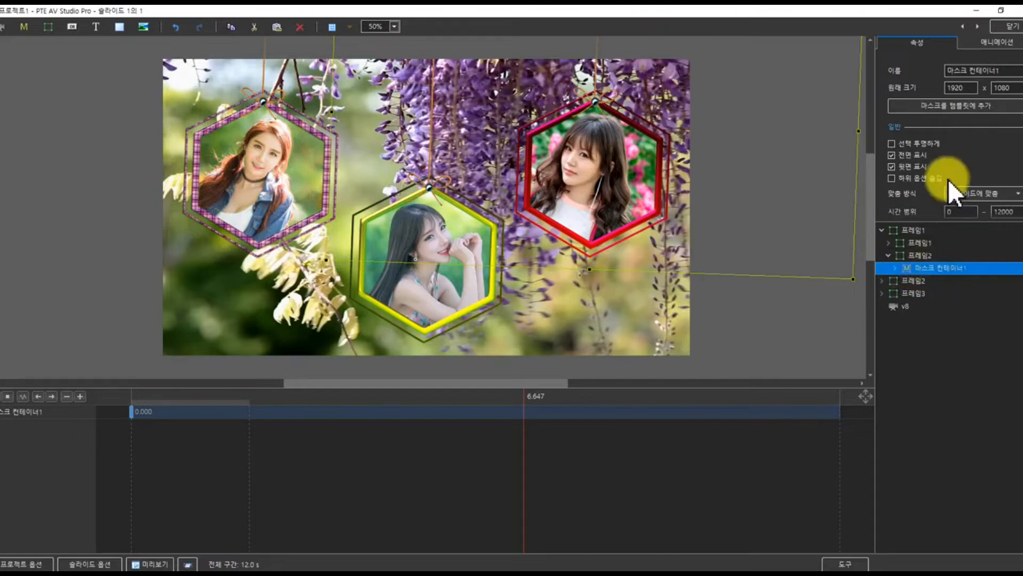
left_click(990, 36)
scroll(967, 155, "down", 2)
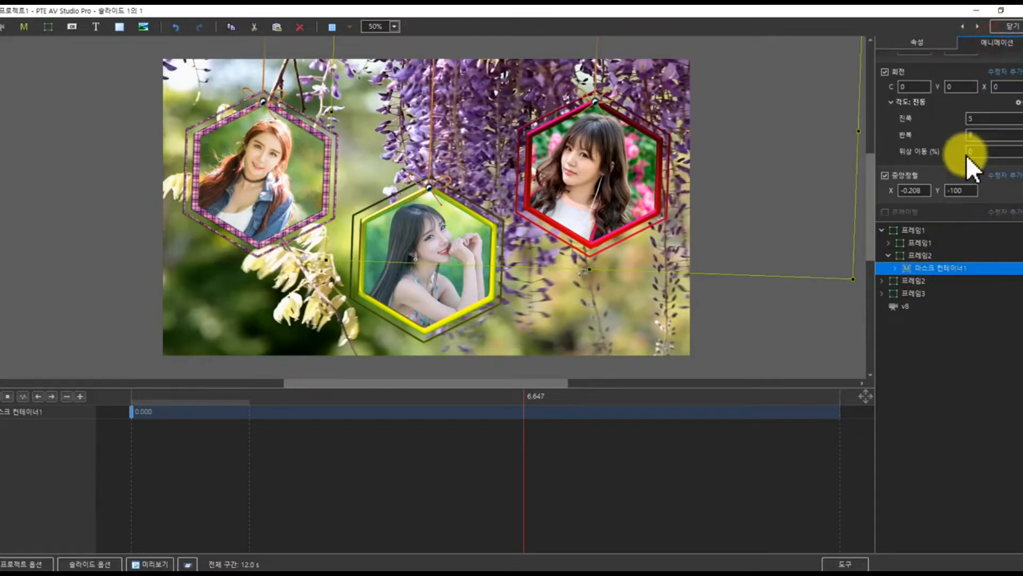
left_click(975, 136)
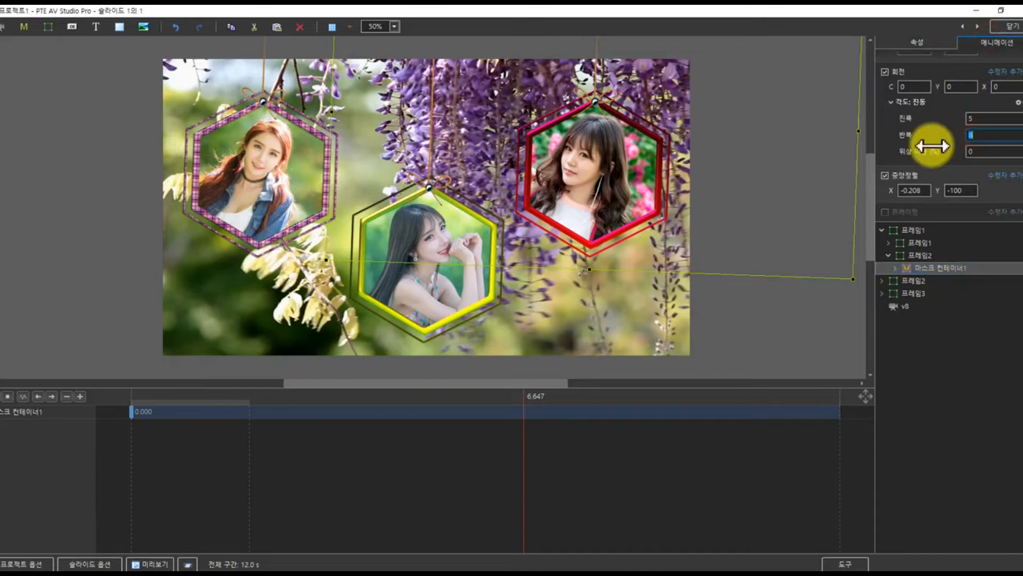
type("7")
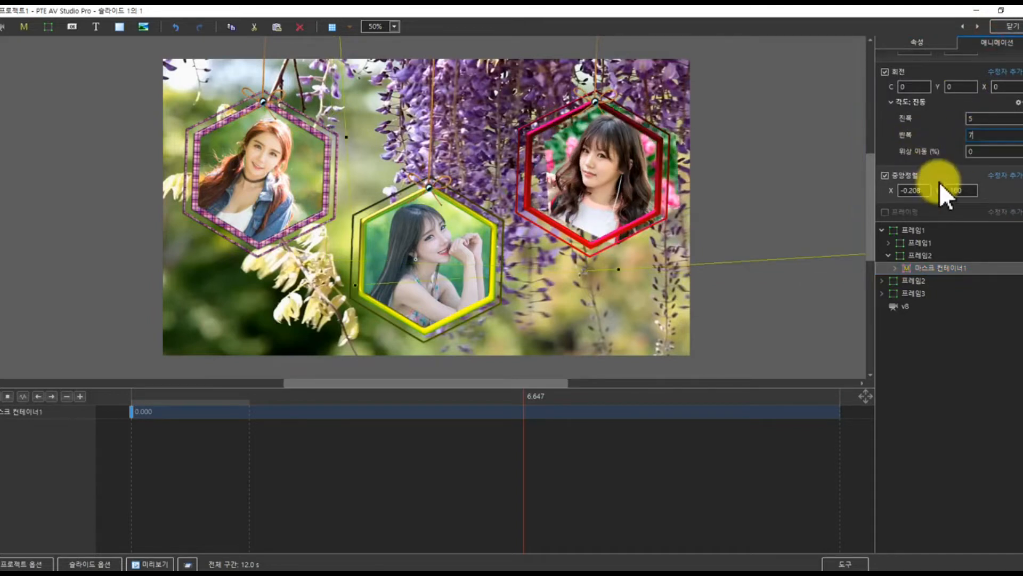
left_click(887, 255)
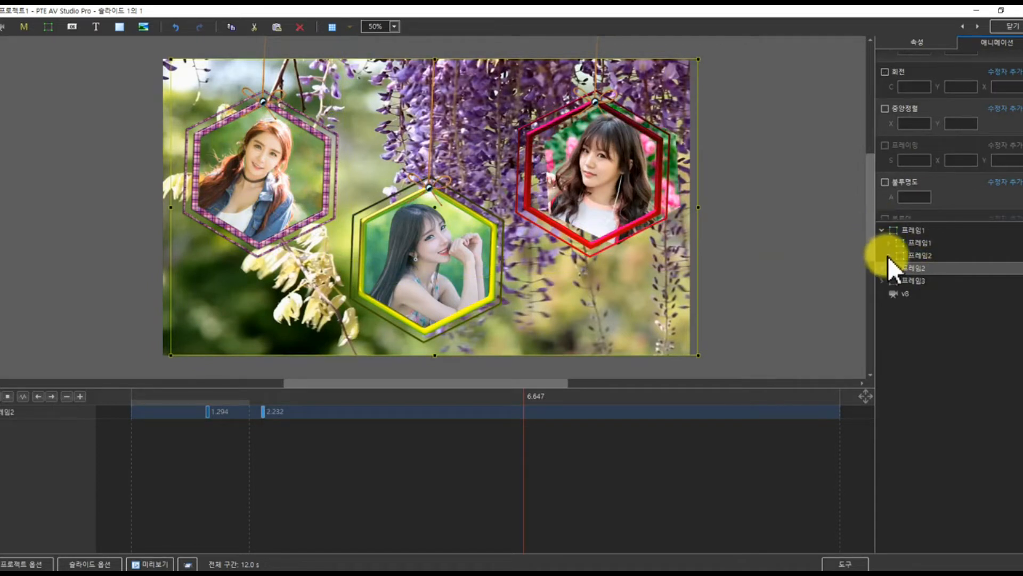
left_click(887, 255)
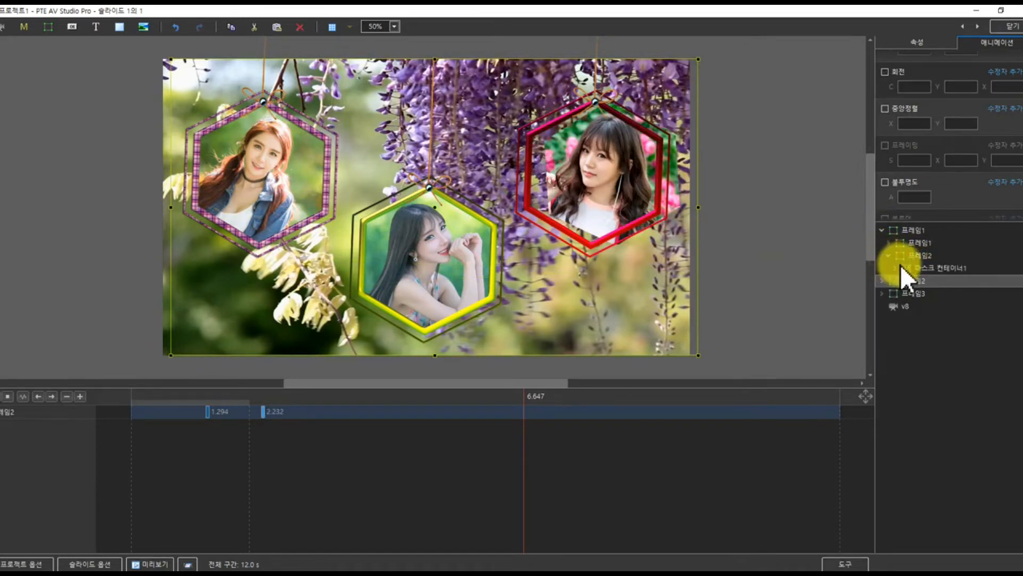
Set the rotation oscillation's repeat value to 7 for the swinging frame image inside 프레임1 and scrub the timeline to check its swing.
left_click(906, 267)
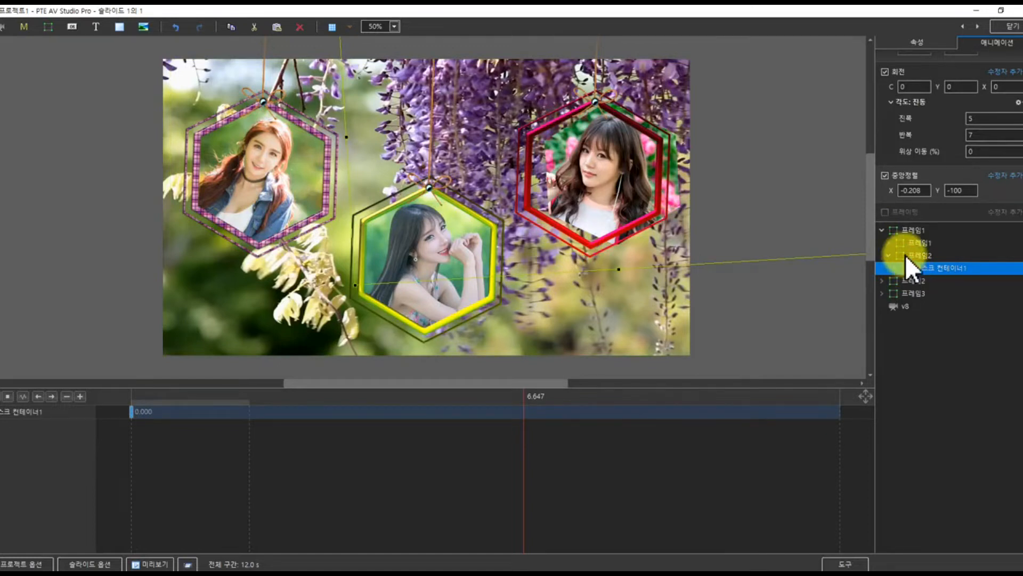
left_click(894, 242)
left_click(918, 255)
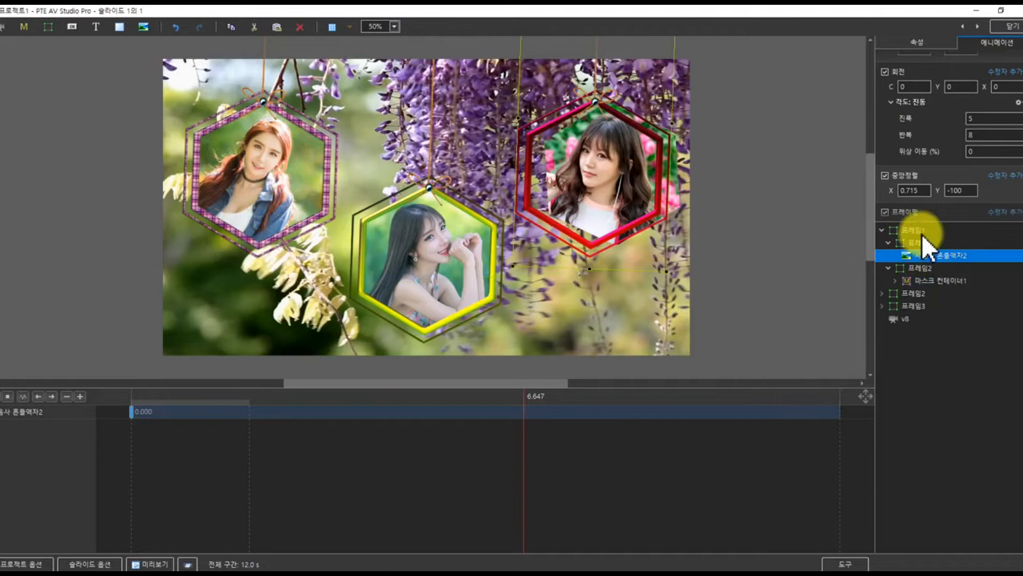
left_click(976, 135)
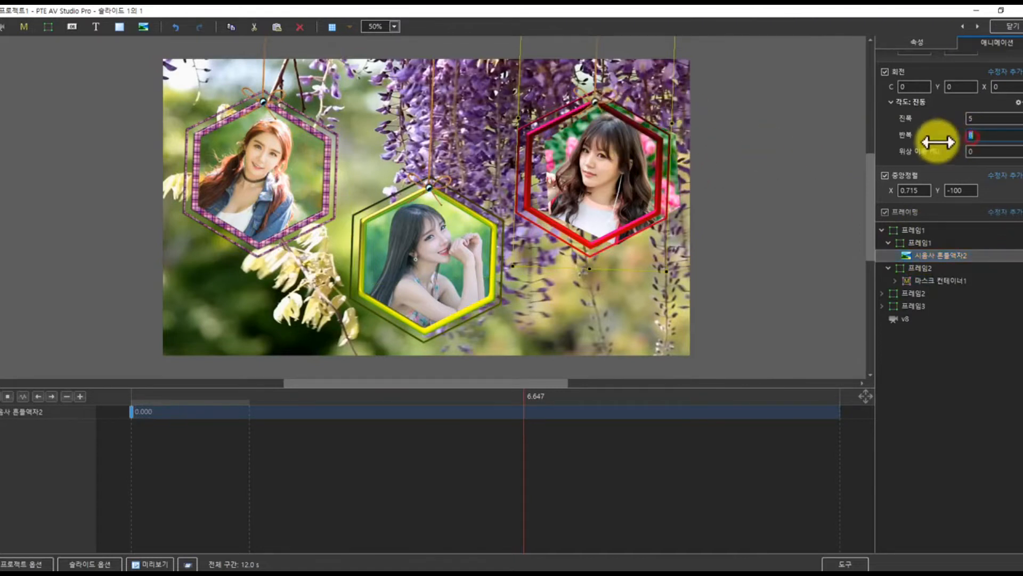
type("7")
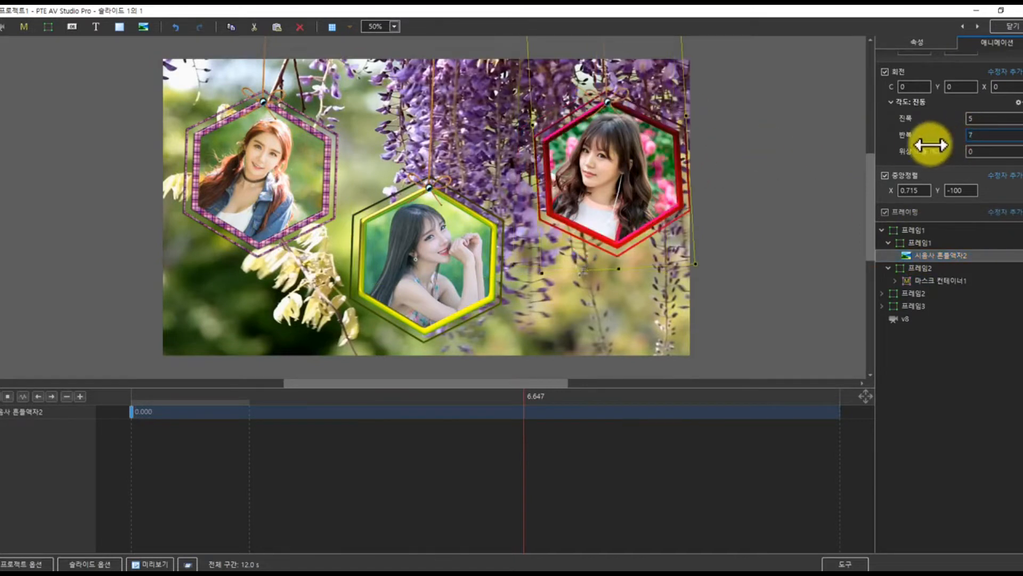
left_click_drag(176, 401, 350, 391)
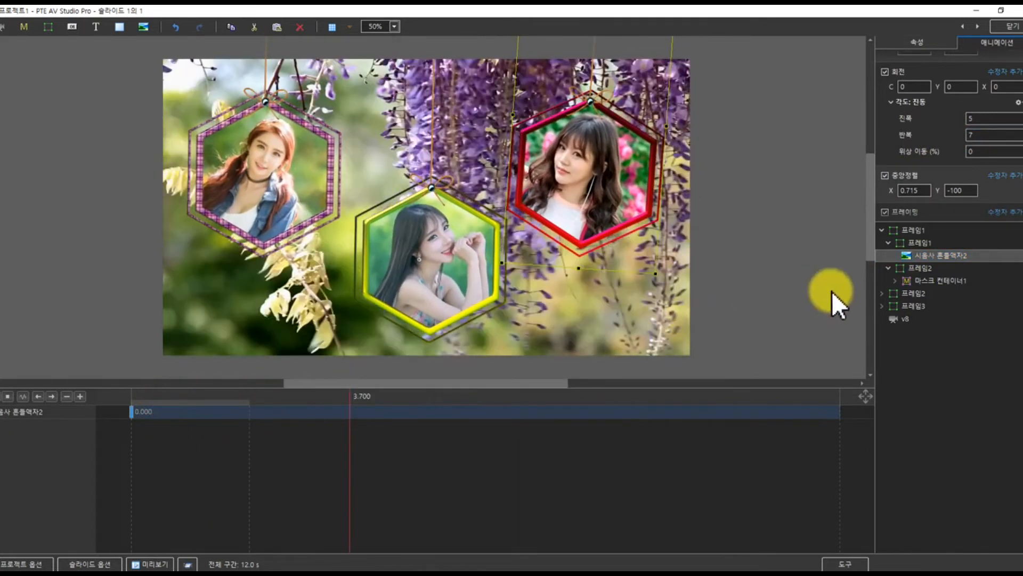
Collapse 프레임1 and set the rotation oscillation's repeat value to 6 for the mask container inside 프레임3.
left_click(882, 230)
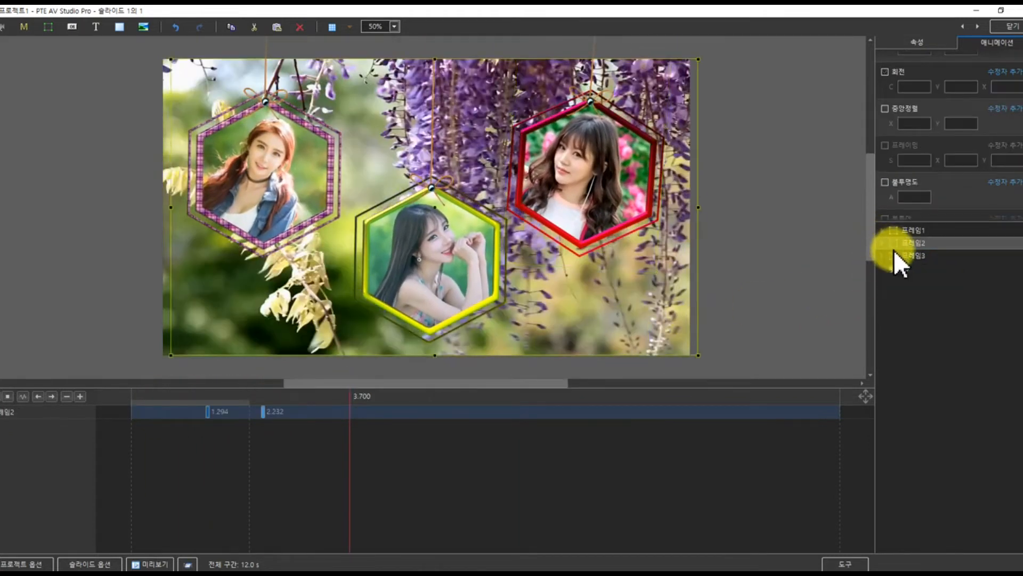
left_click(894, 248)
double_click(895, 257)
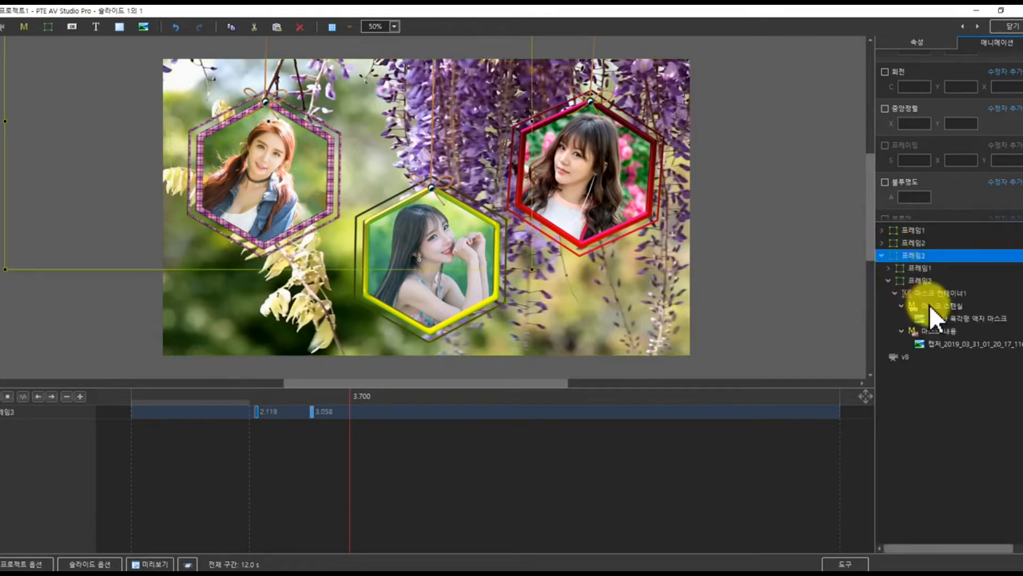
left_click(902, 305)
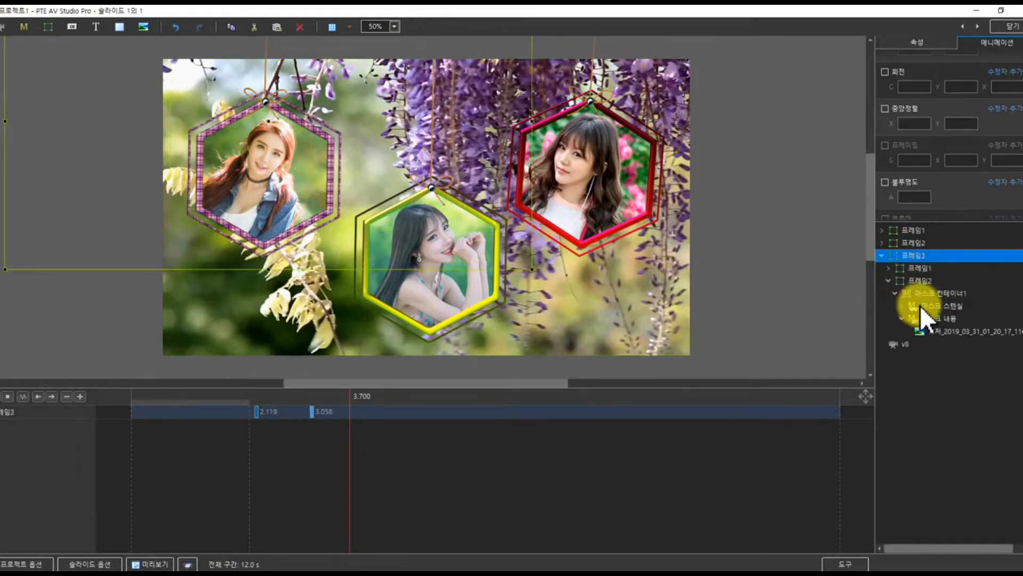
left_click(896, 294)
left_click(926, 292)
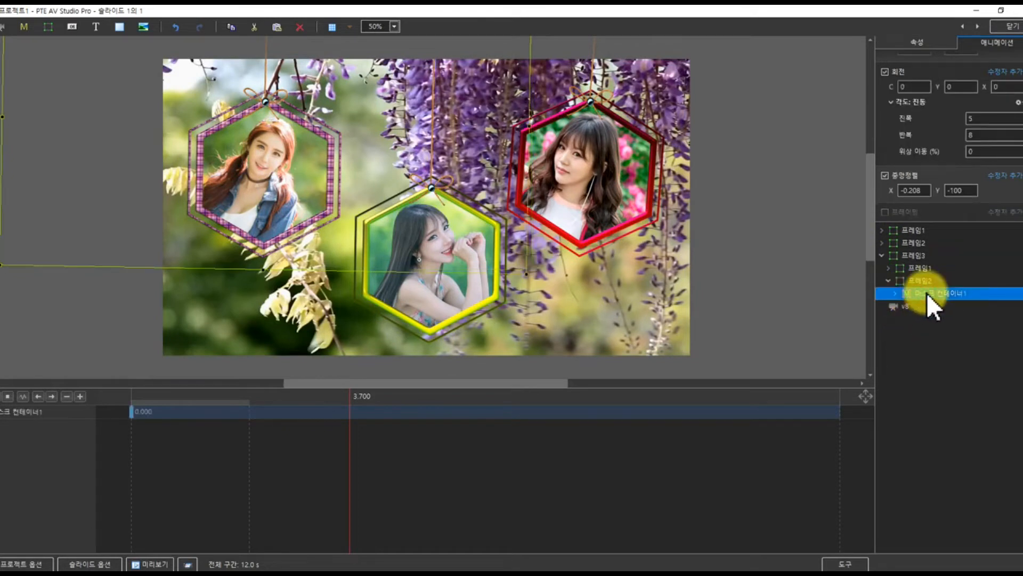
left_click(980, 133)
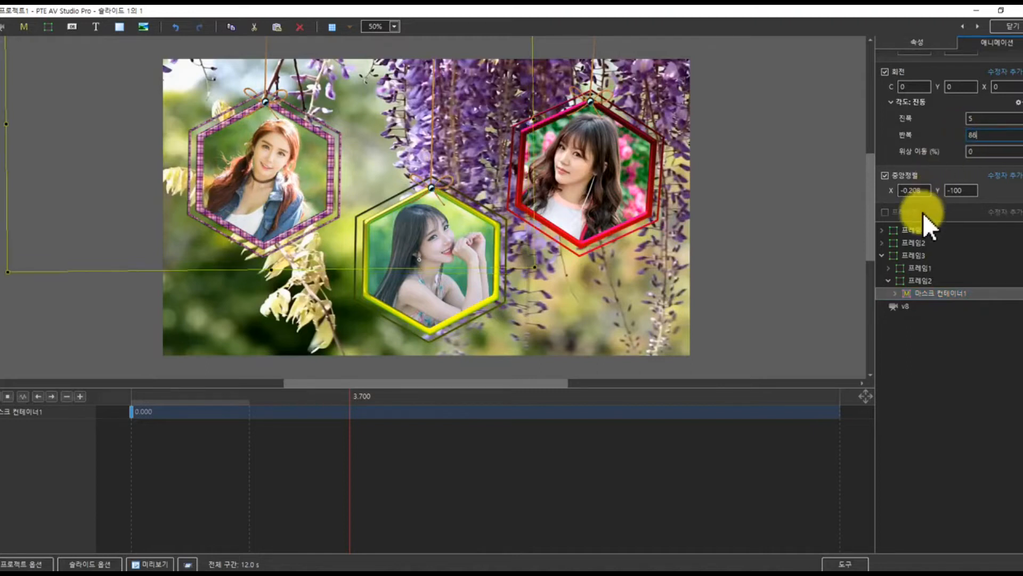
key("BackSpace")
key("BackSpace")
type("6")
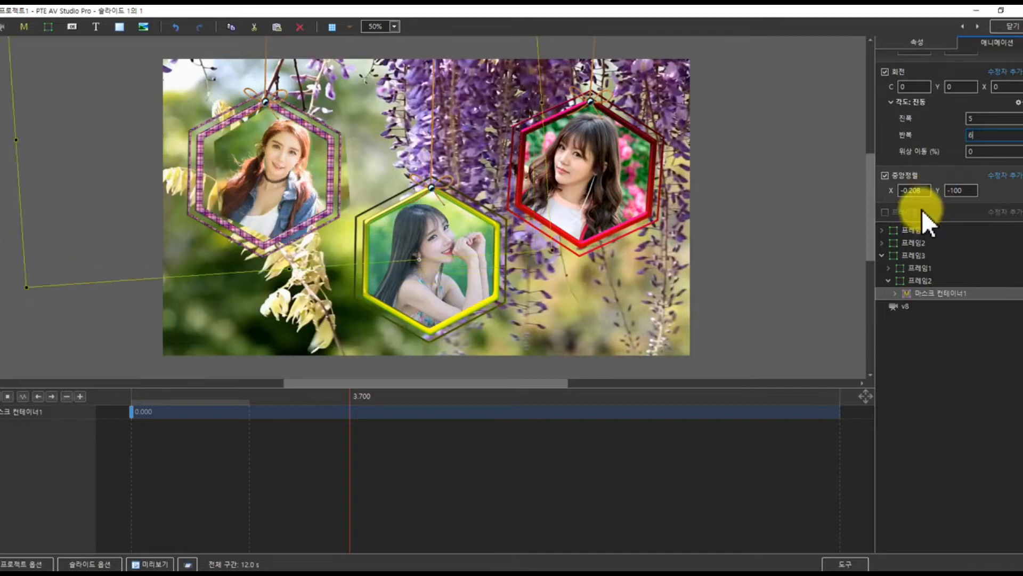
Set the rotation oscillation's repeat value to 6 for 프레임3's swinging frame image and scrub through the whole slide to check it.
left_click(887, 267)
left_click(909, 280)
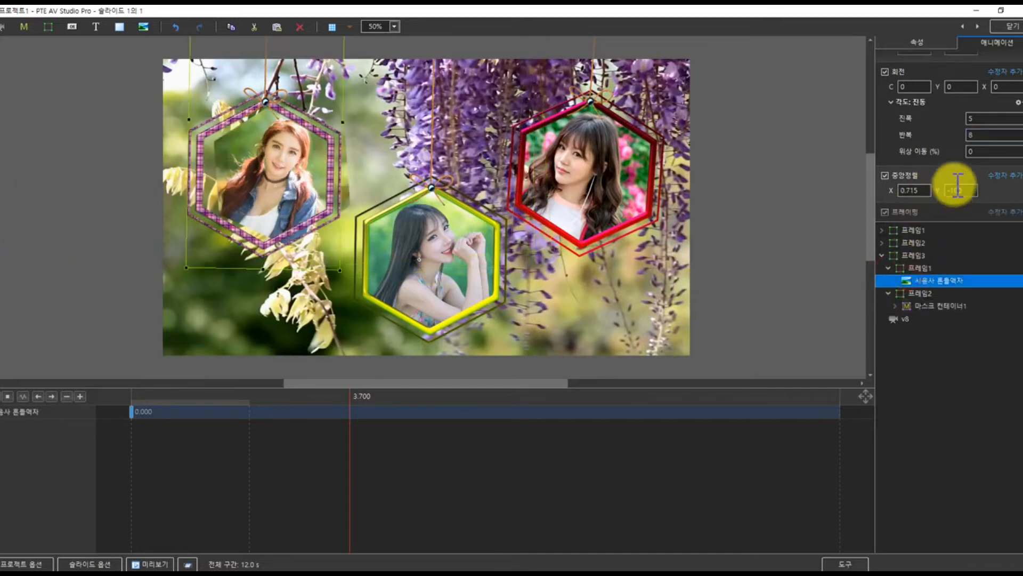
left_click(976, 136)
left_click(190, 413)
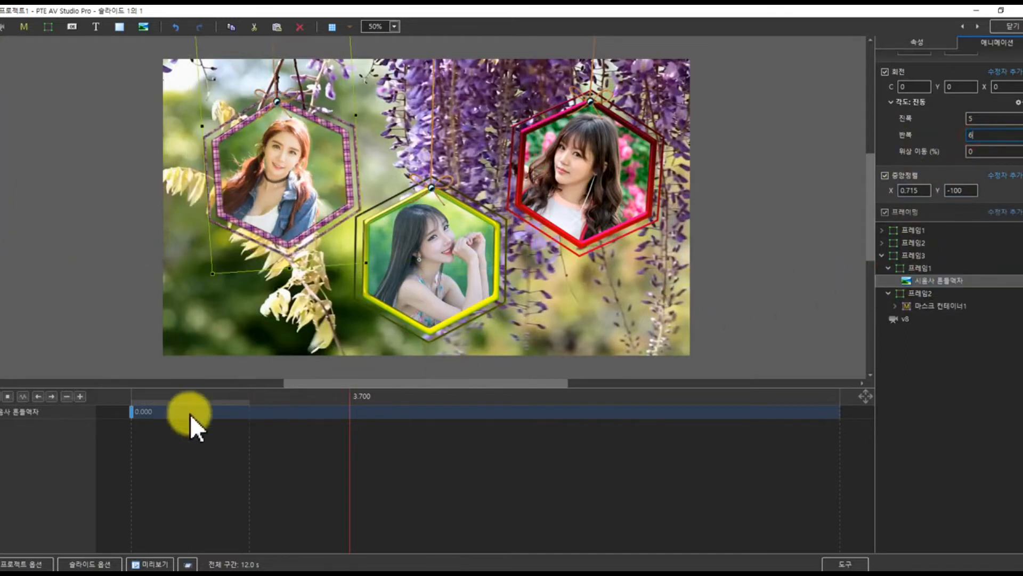
left_click_drag(132, 404, 847, 400)
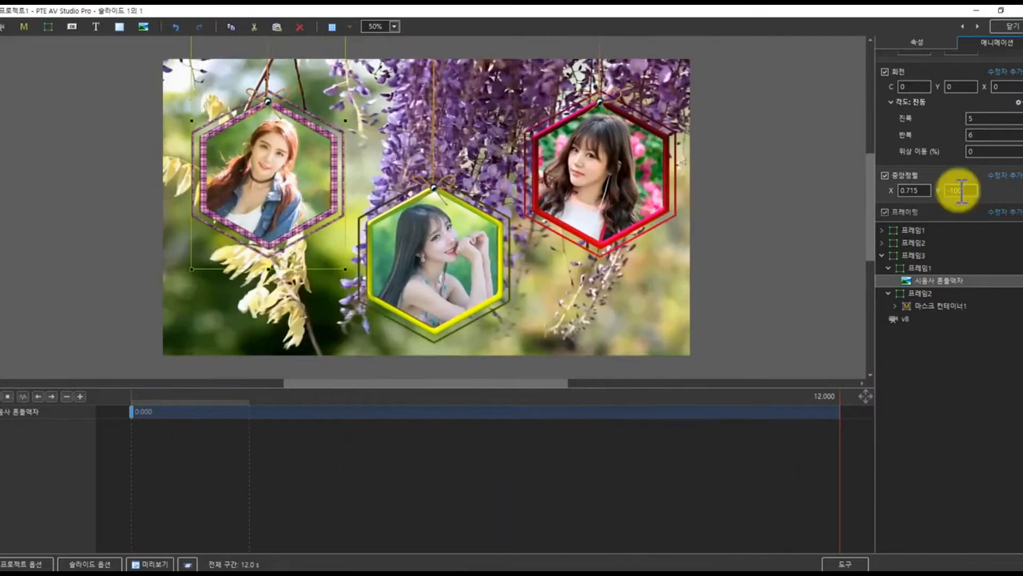
Close the objects and animation editor and duplicate slide 1 as a second slide by copying and pasting it.
left_click(1004, 32)
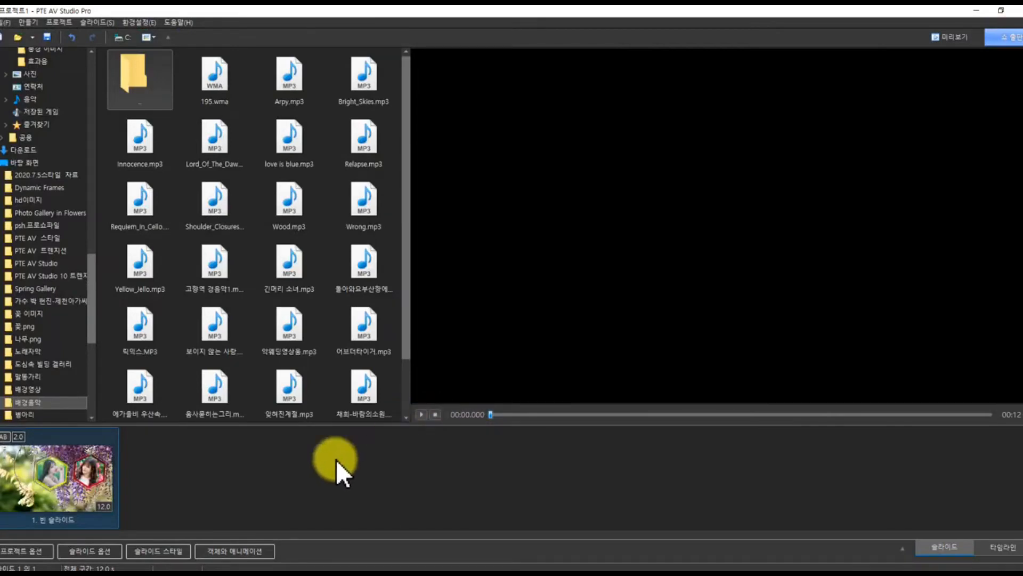
right_click(47, 501)
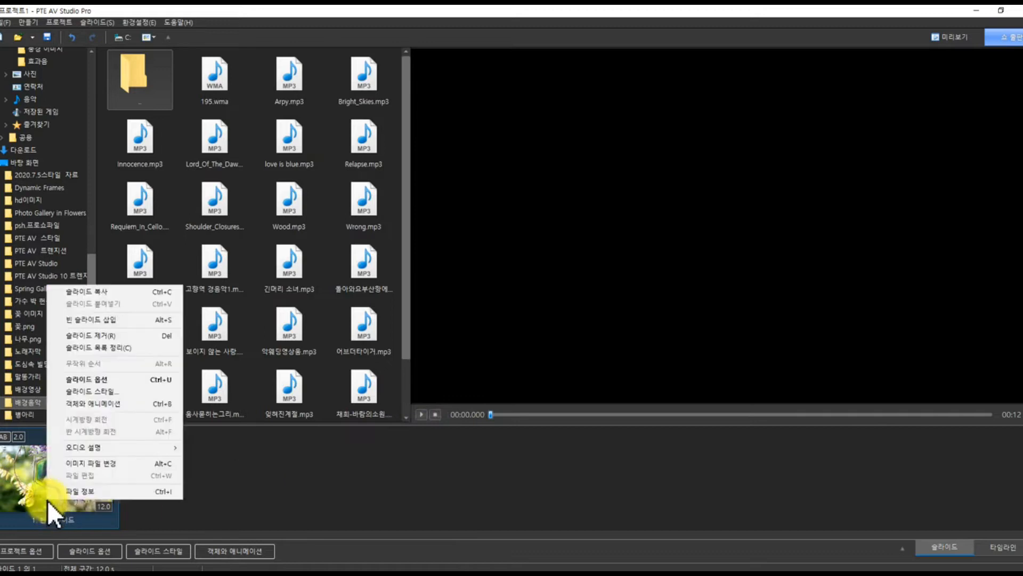
left_click(84, 292)
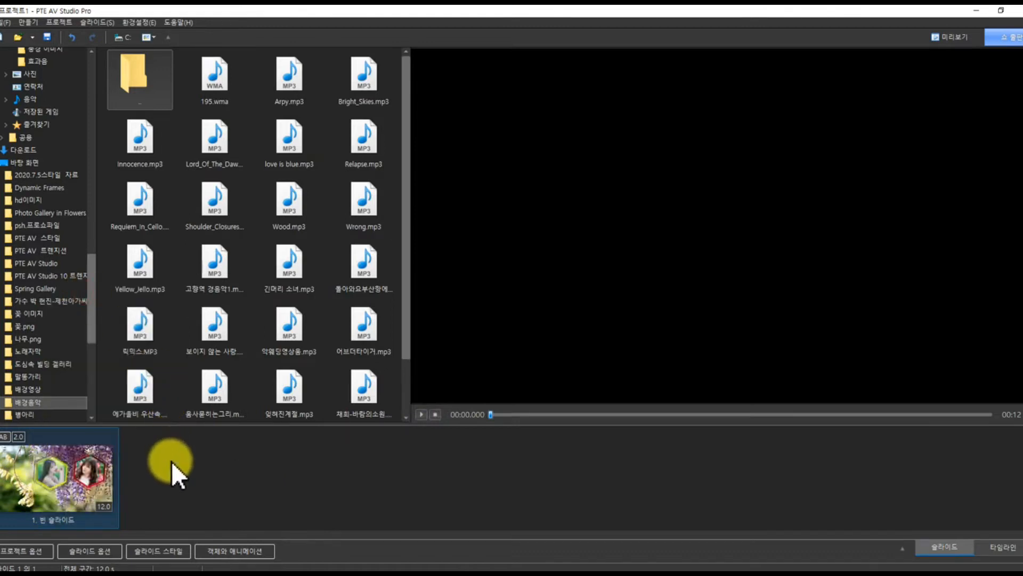
right_click(171, 460)
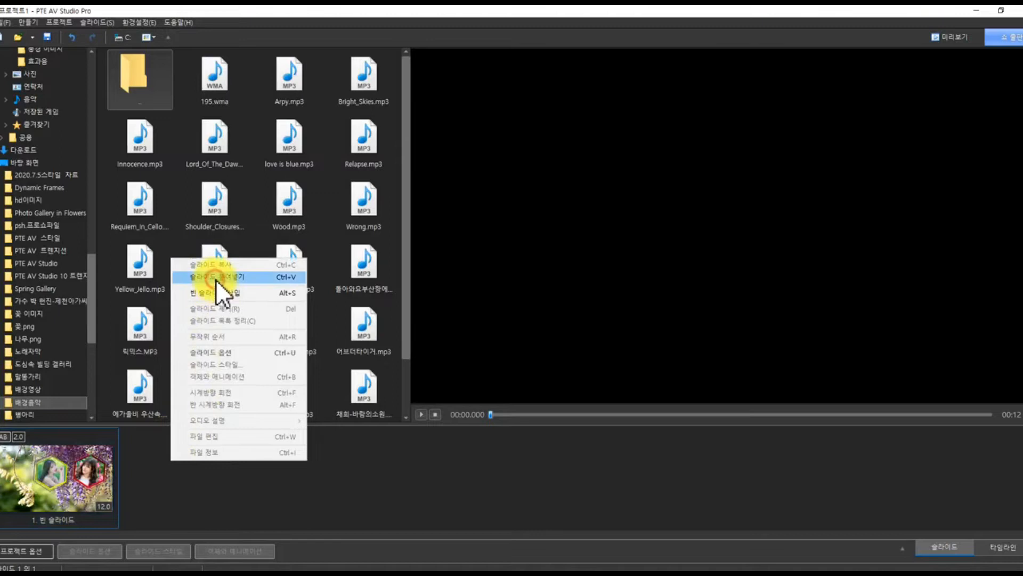
left_click(344, 459)
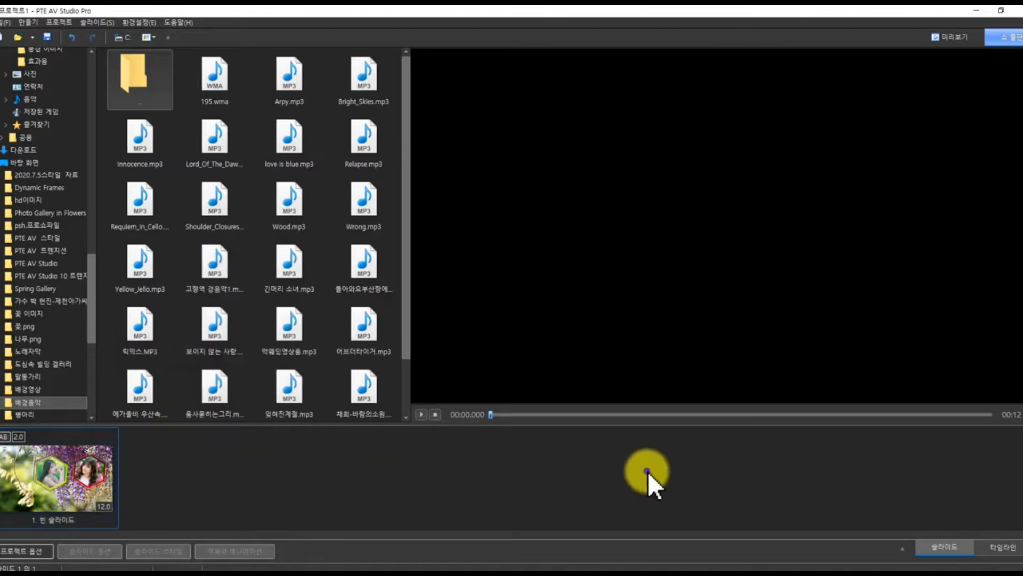
right_click(648, 472)
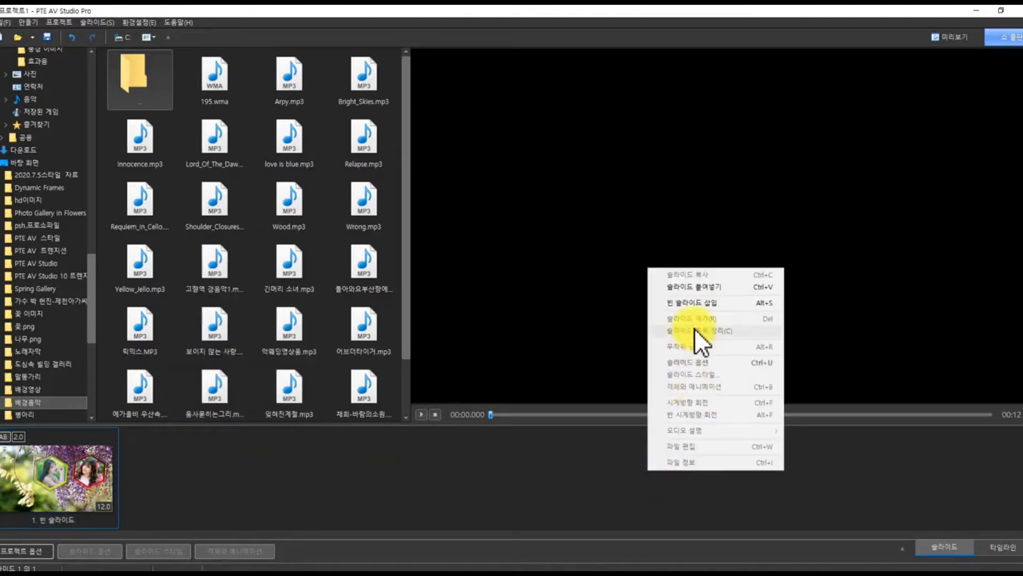
left_click(686, 286)
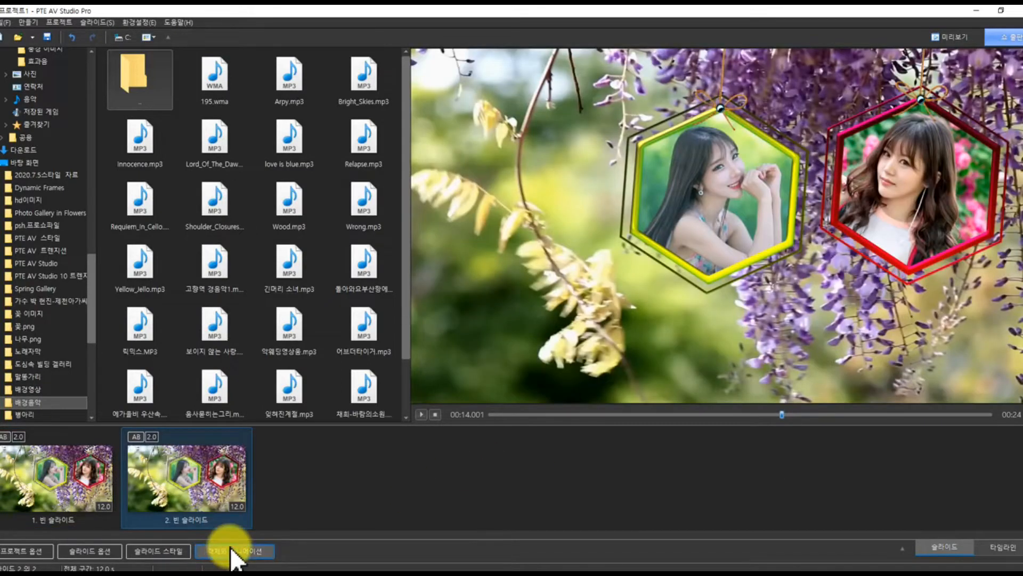
Open slide 2 in the objects and animation editor, move the playhead to 17.271 s, and delete 프레임2.
left_click(232, 550)
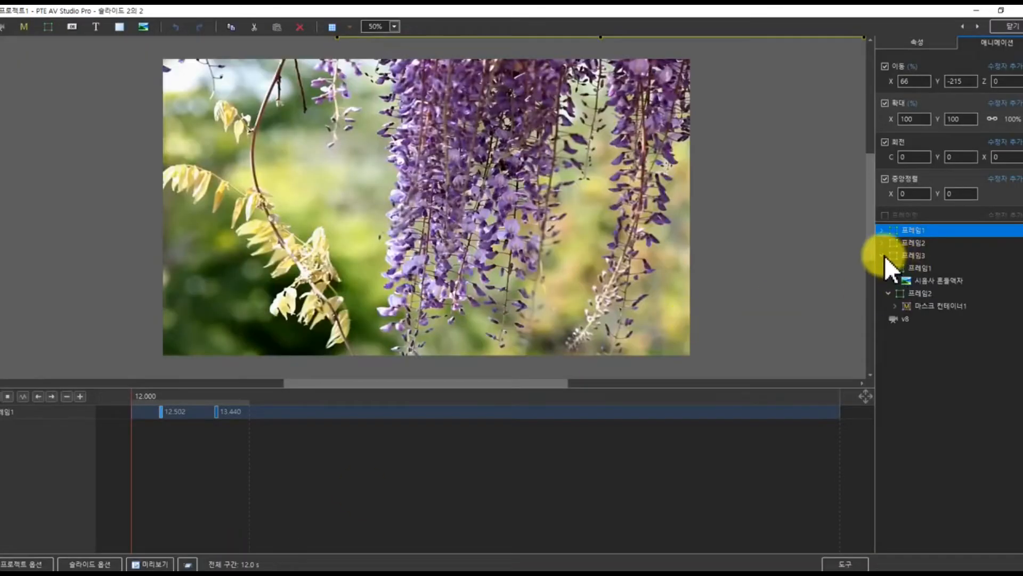
left_click(884, 256)
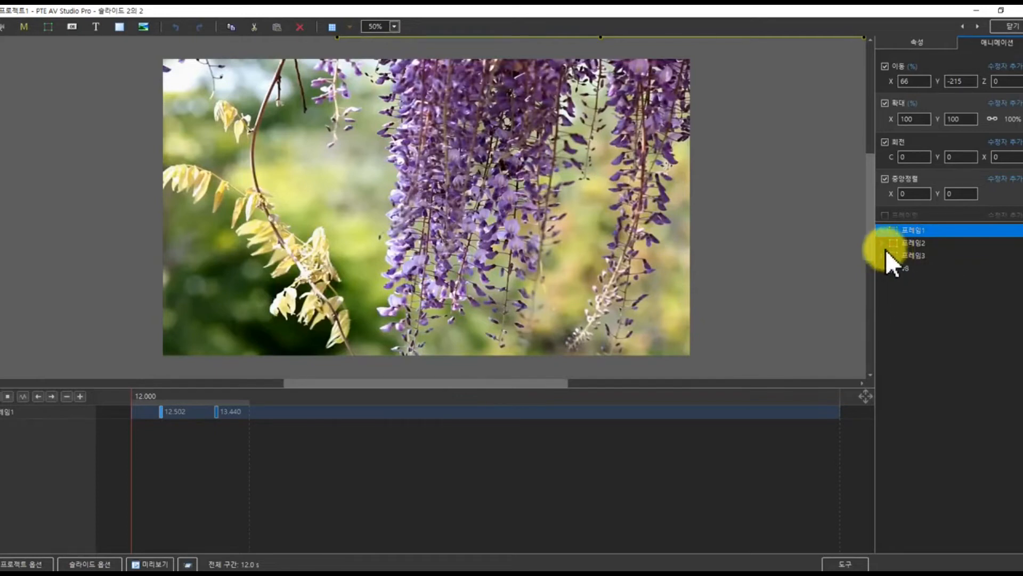
left_click(444, 397)
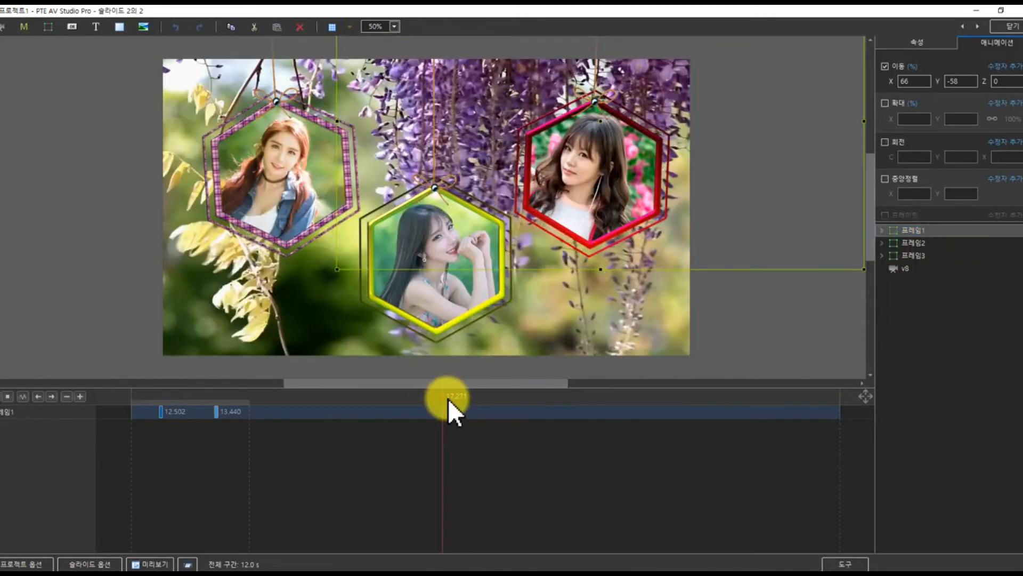
left_click(903, 242)
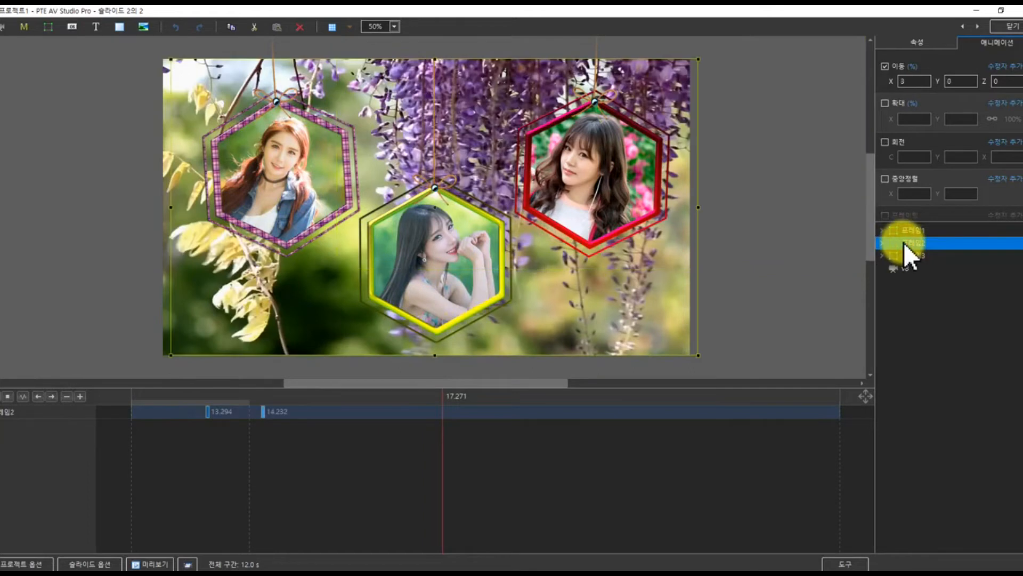
right_click(903, 242)
left_click(920, 344)
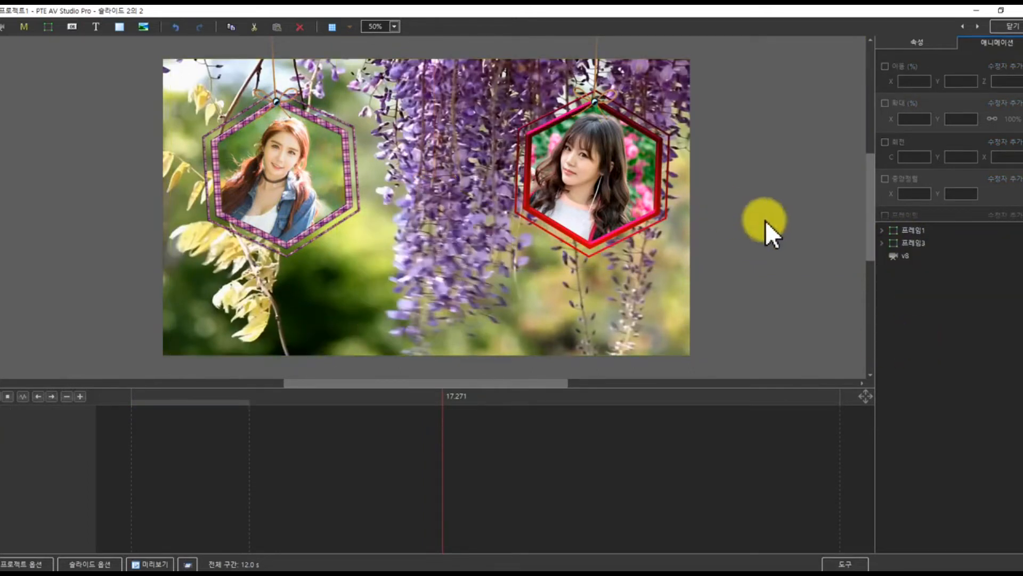
Lower both remaining frames at their second keyframes, setting the vertical position to -7 for 프레임1 and -36 for 프레임3.
left_click(897, 230)
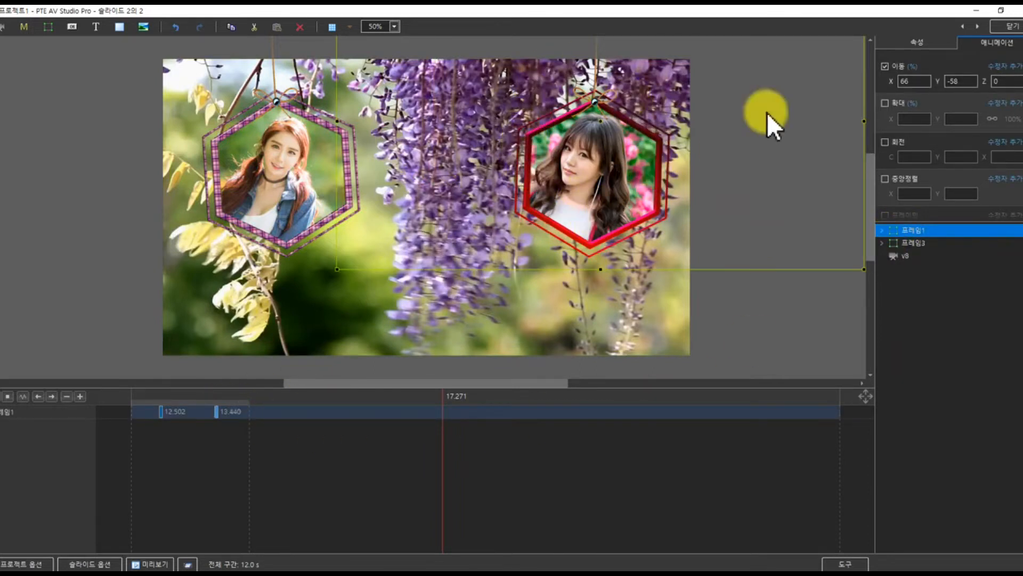
left_click_drag(933, 80, 971, 103)
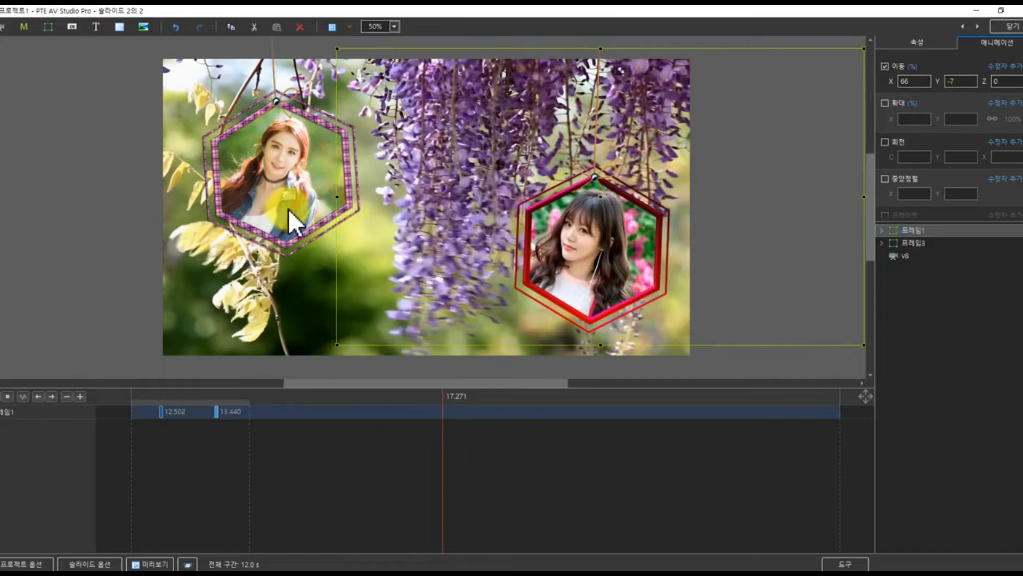
left_click(902, 244)
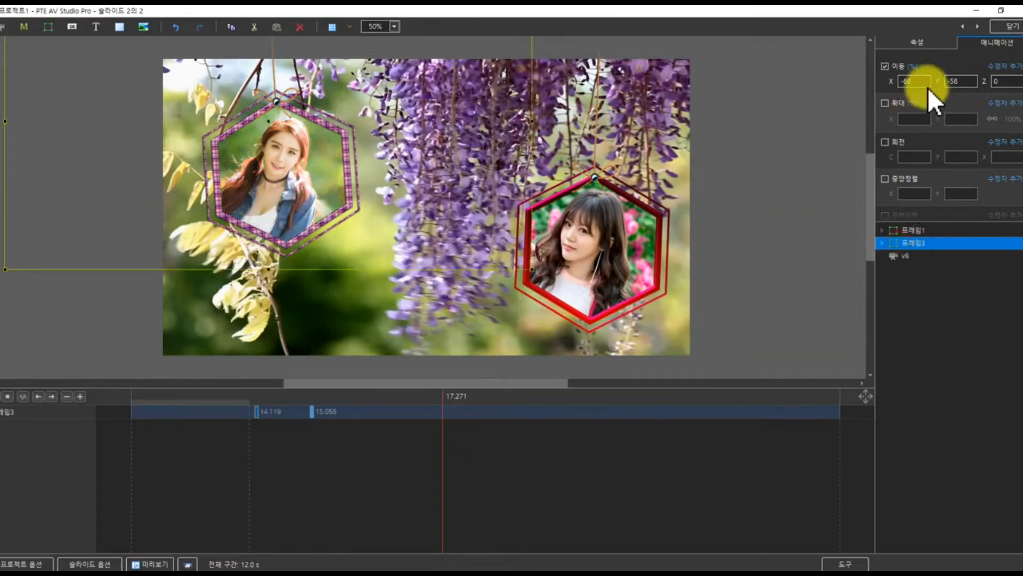
left_click_drag(940, 84, 951, 84)
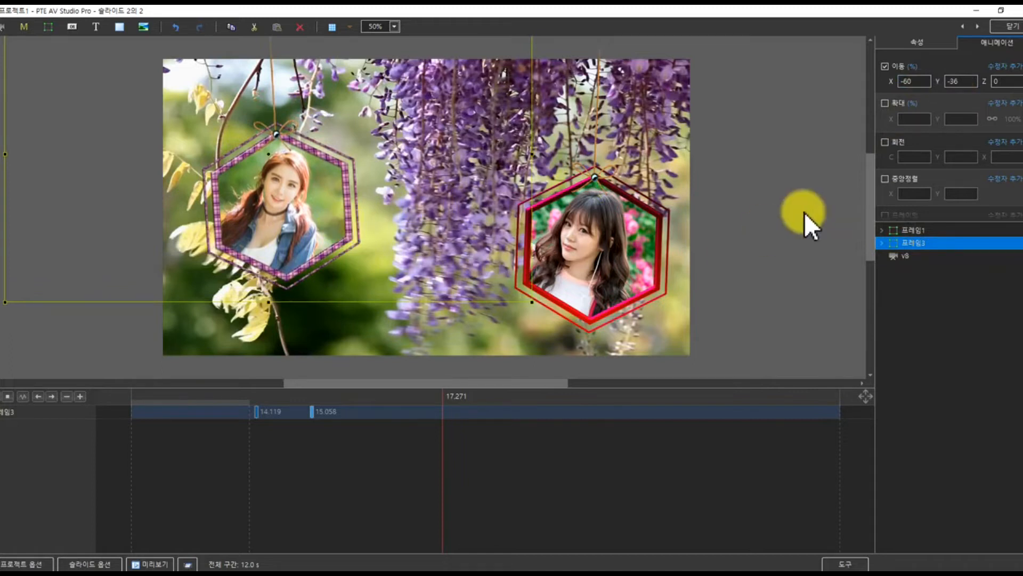
Scale 프레임3 to 130% at its 15.058 s and 14.119 s keyframes, and set its horizontal position to -45 at the 15.058 s keyframe.
left_click(885, 103)
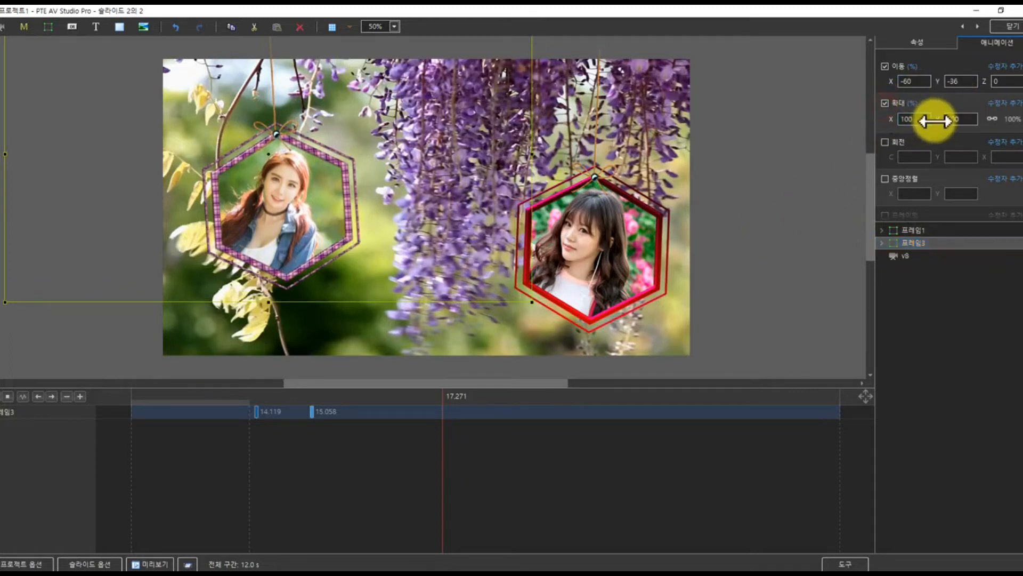
left_click_drag(889, 119, 905, 124)
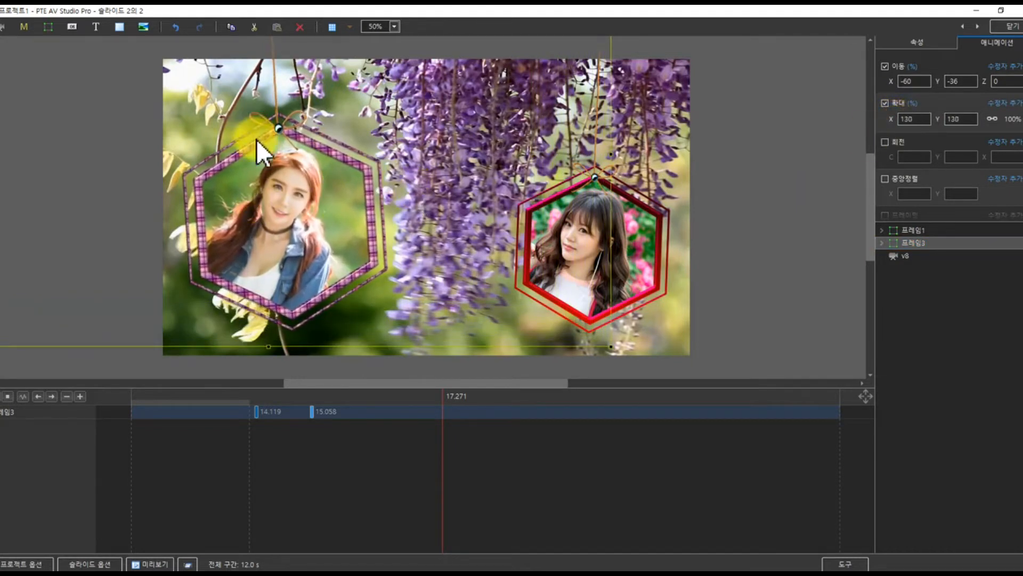
left_click(255, 414)
left_click_drag(894, 121, 910, 127)
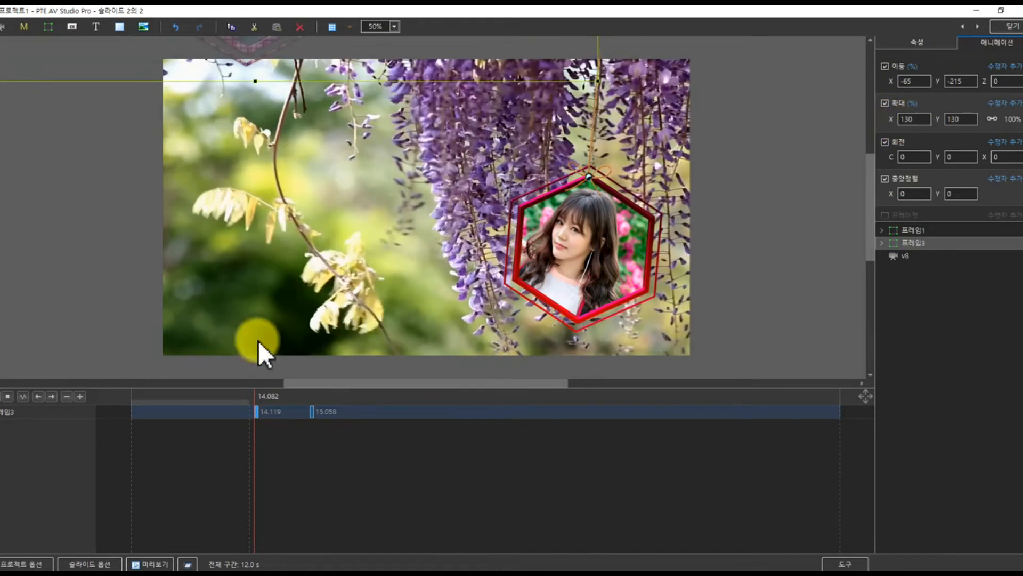
left_click_drag(145, 401, 457, 427)
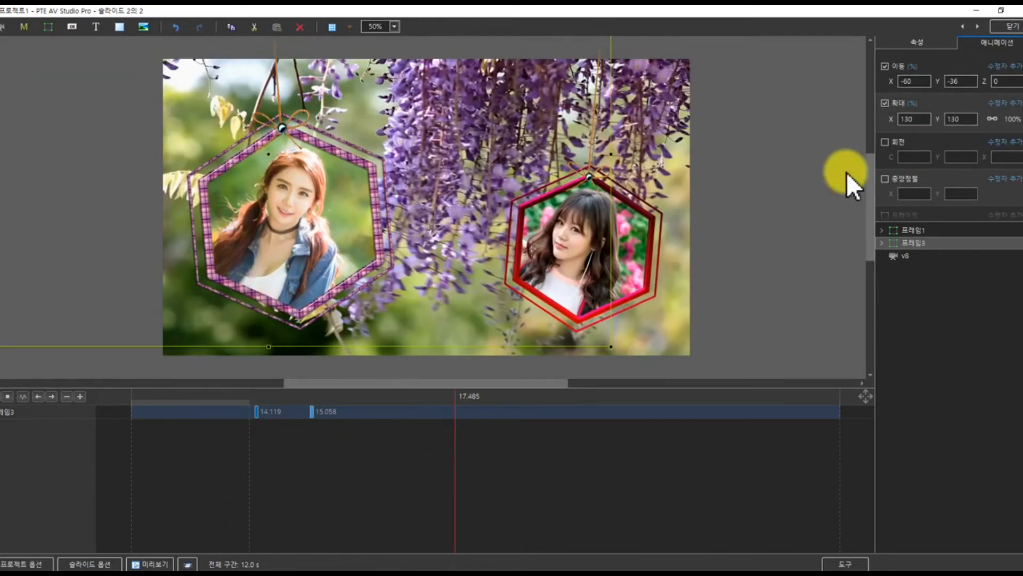
left_click_drag(889, 82, 891, 83)
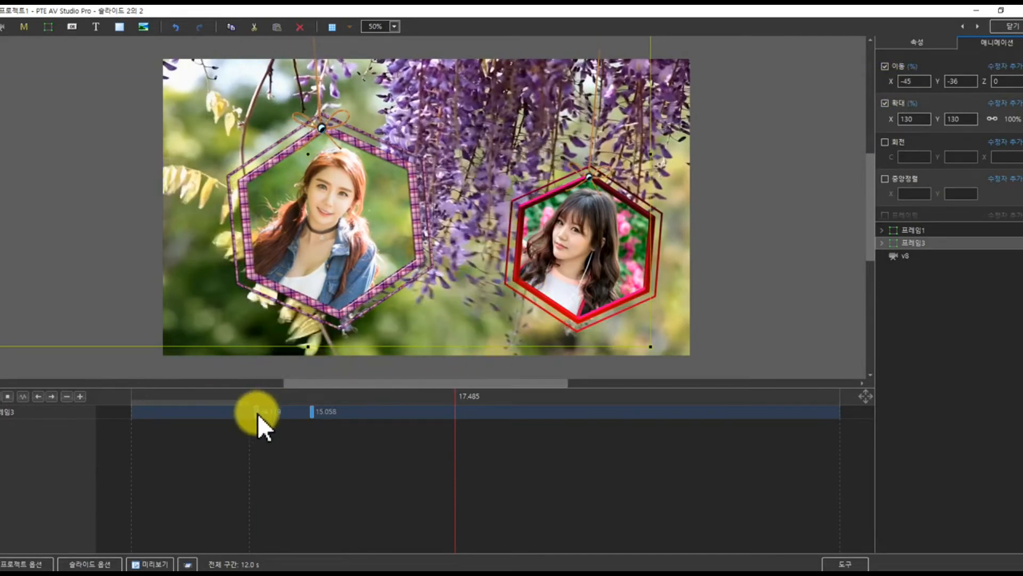
Shift 프레임3 horizontally at its 14.119 s keyframe to match its lowered position, and preview the drop up to 19.083 s.
left_click(257, 412)
left_click_drag(891, 81, 901, 87)
left_click_drag(136, 399, 572, 368)
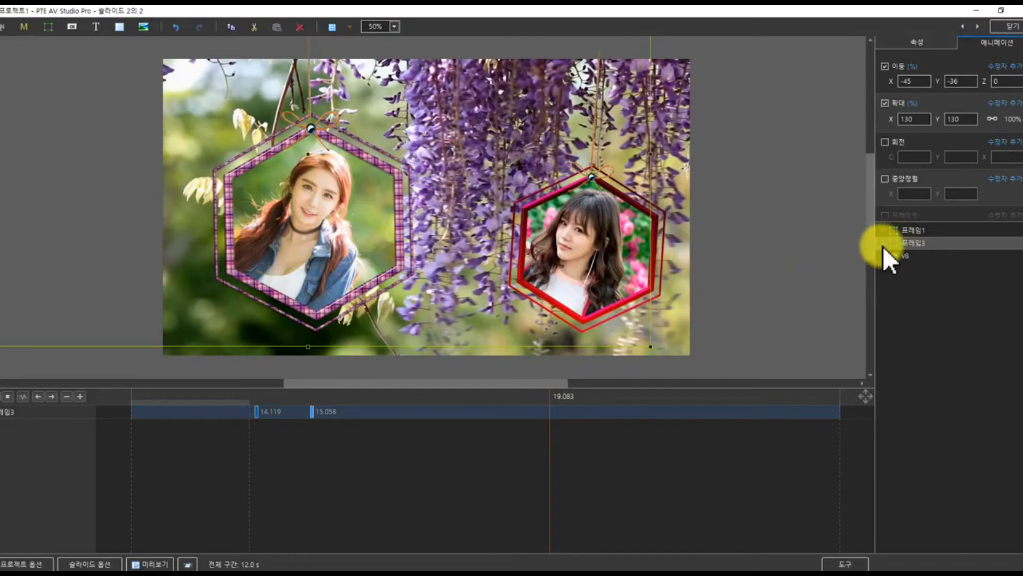
Replace the hexagonal border image inside 프레임3 with 흔들액자4.png from the 육각액자 folder.
left_click(883, 244)
left_click(912, 268)
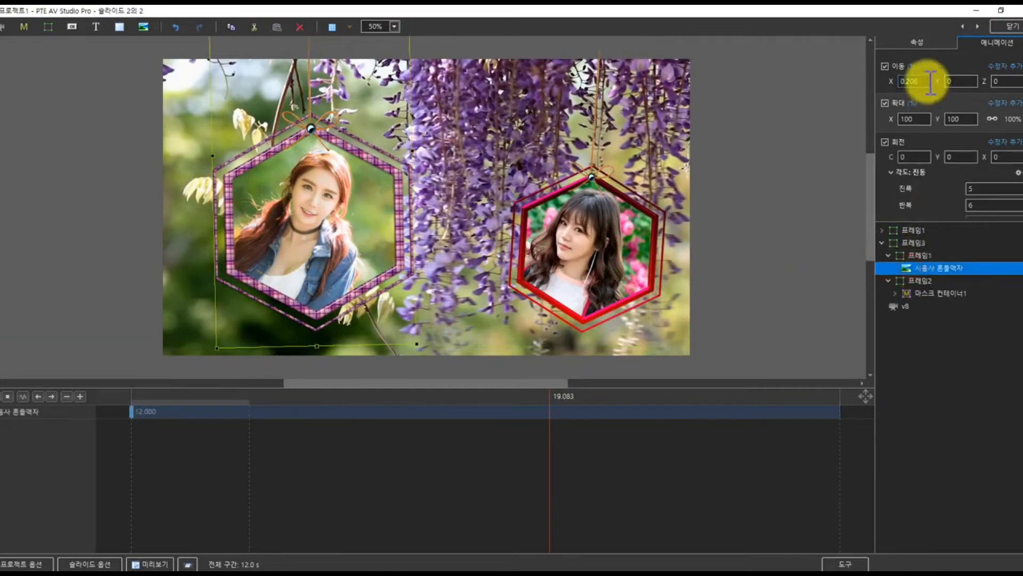
left_click(917, 44)
left_click(1015, 87)
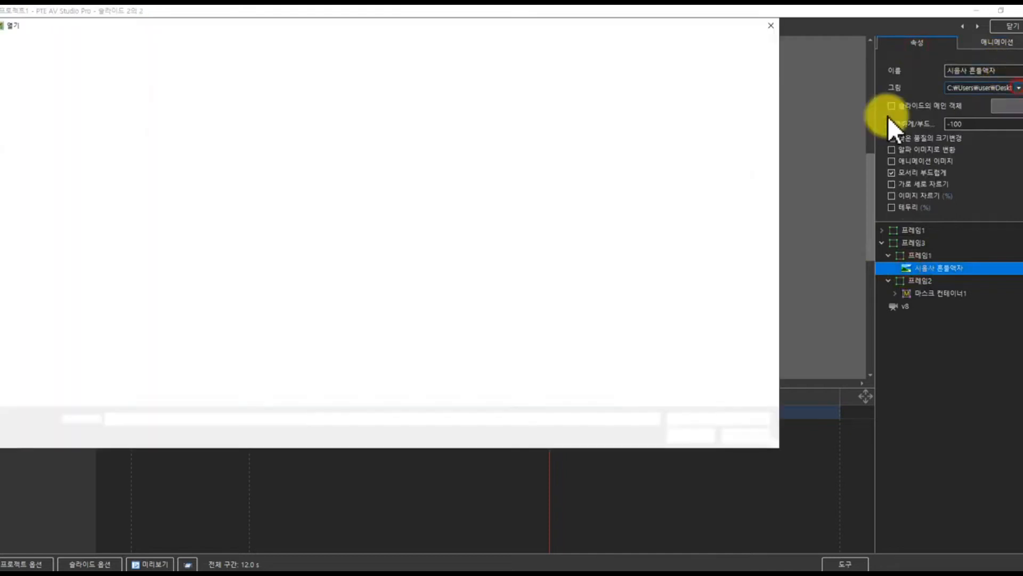
left_click(346, 126)
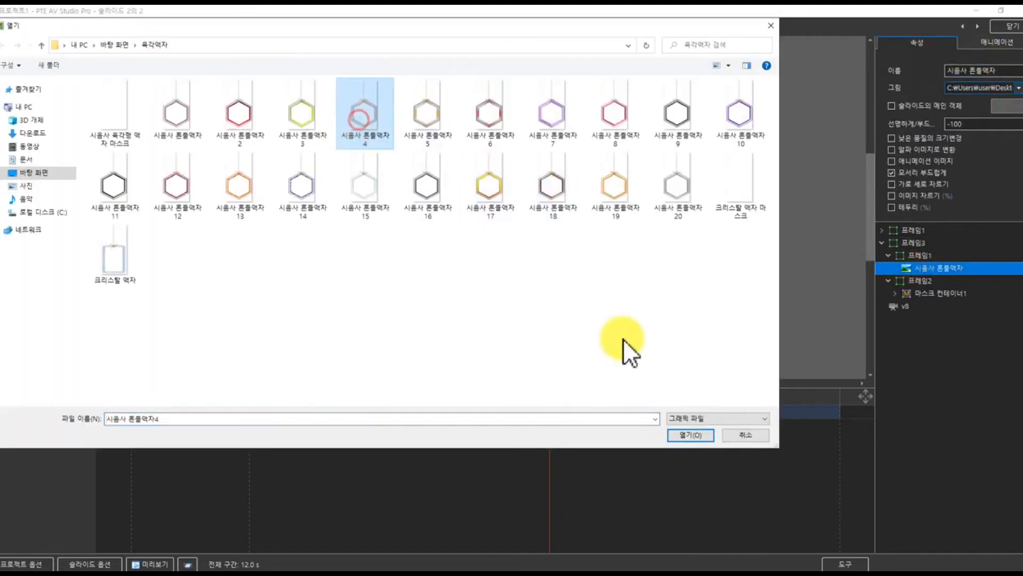
left_click(672, 435)
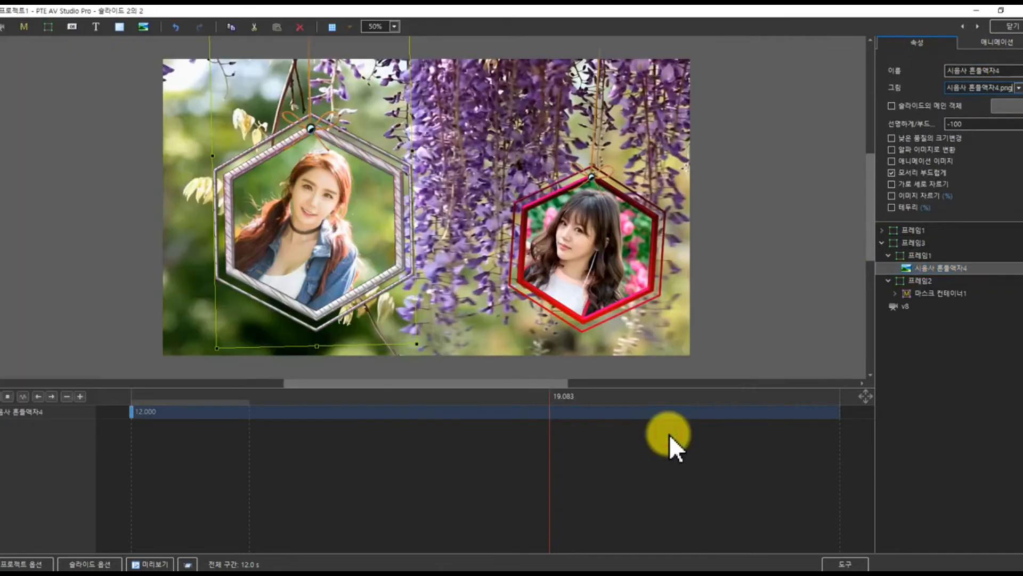
Replace the masked photo in 프레임3 with 캡처_2017_09_09_13_43_52_900.png and set its left crop to 26%.
left_click(897, 295)
left_click(923, 333)
left_click(1018, 88)
left_click(106, 203)
left_click(699, 438)
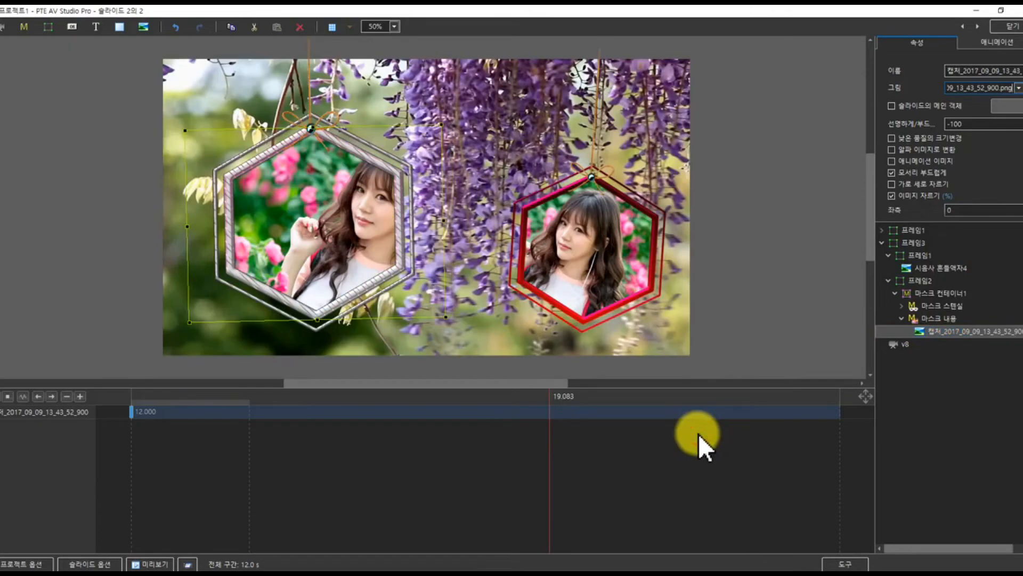
scroll(913, 160, "down", 2)
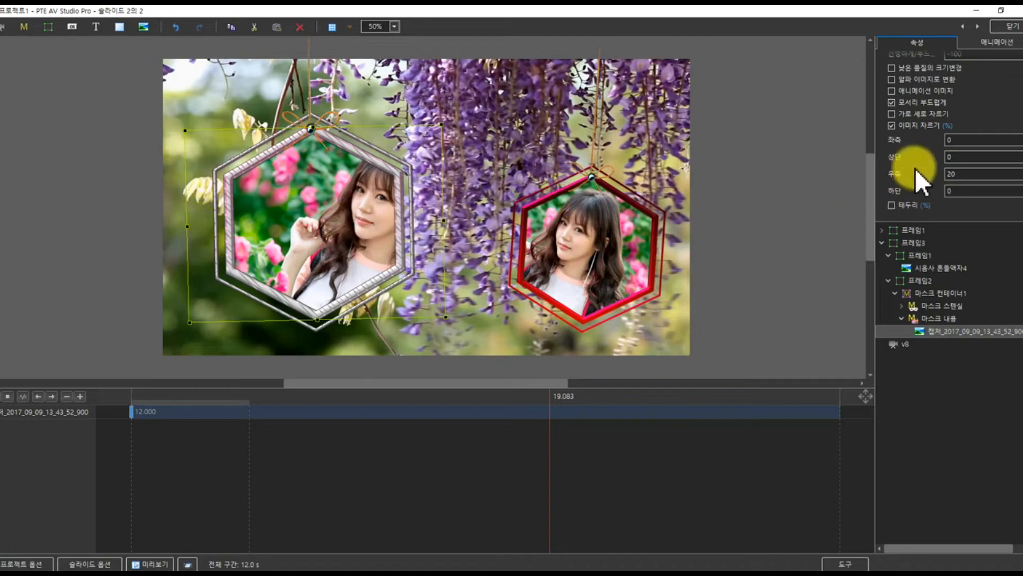
left_click_drag(896, 140, 908, 149)
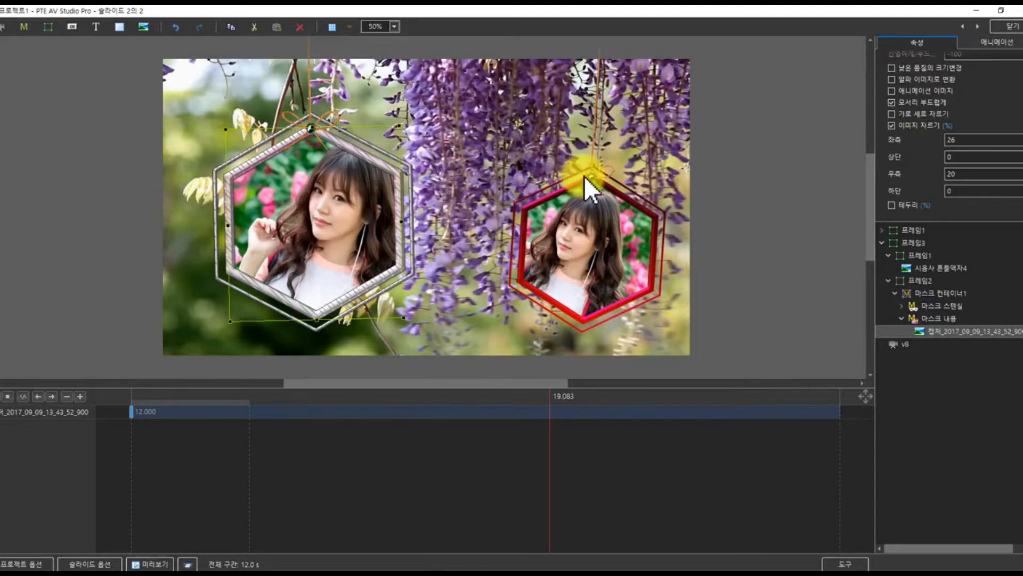
Swap the masked photo in 프레임3 for 캡처_2019_03_29_04_42_11_672.png and set its left crop to 0%.
scroll(998, 91, "up", 3)
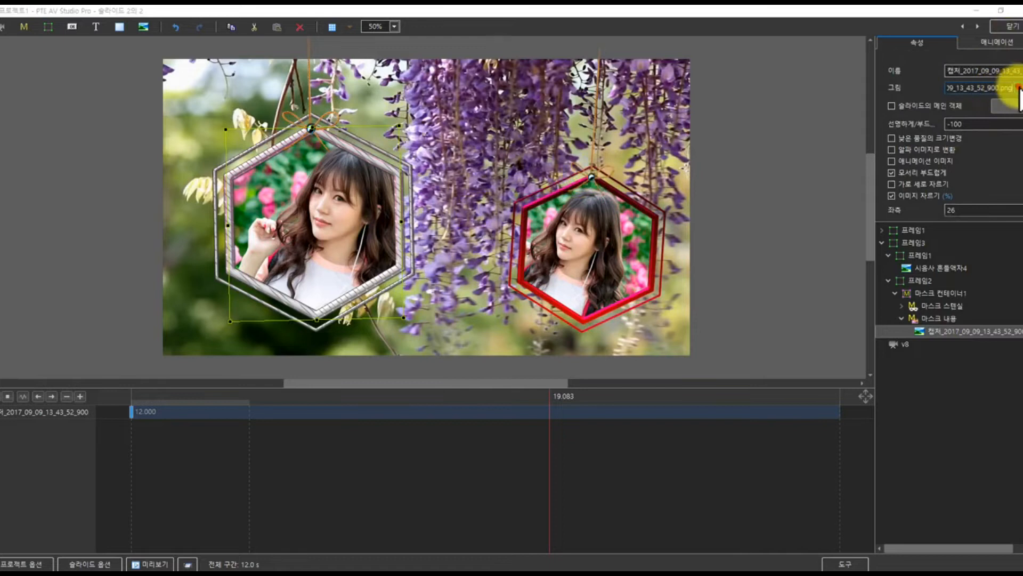
left_click(1018, 88)
scroll(485, 320, "down", 15)
scroll(485, 312, "down", 5)
left_click(555, 285)
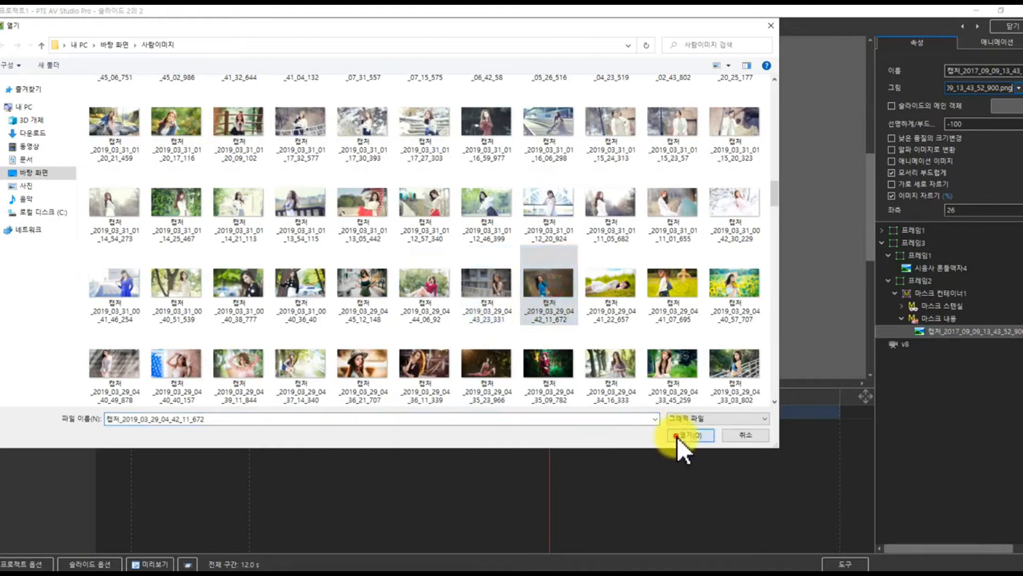
left_click(688, 435)
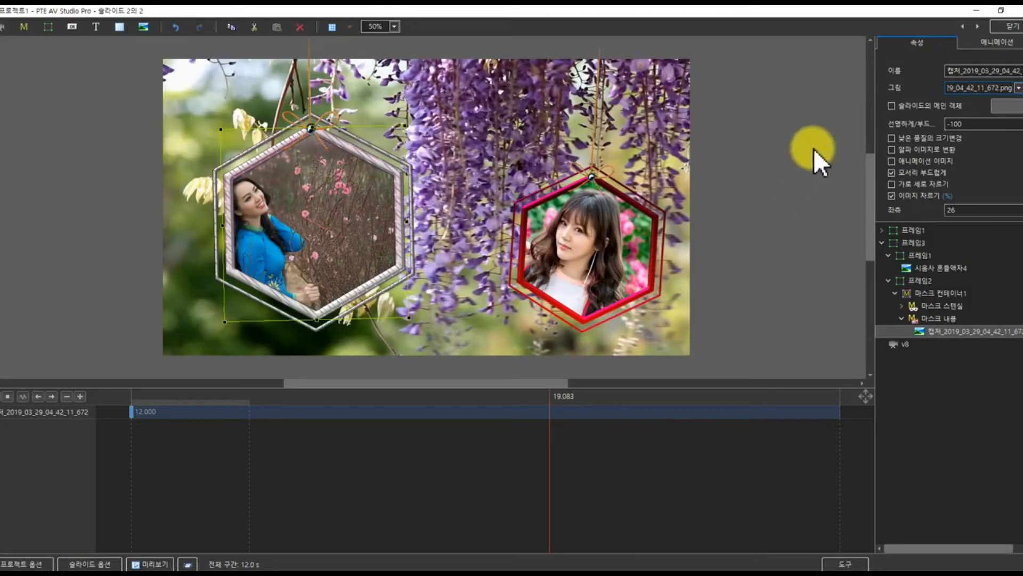
scroll(912, 162, "down", 3)
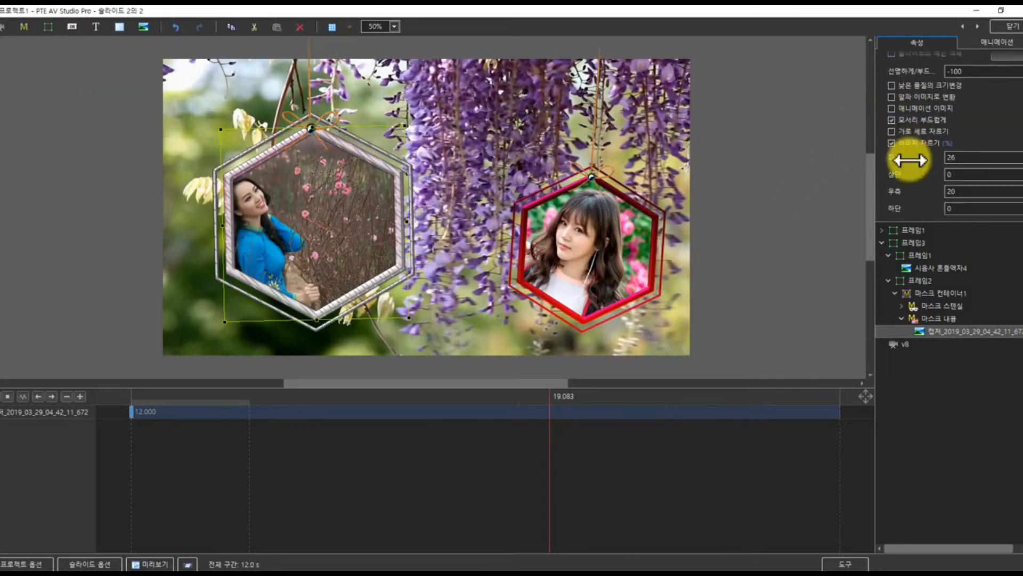
left_click_drag(895, 123, 873, 129)
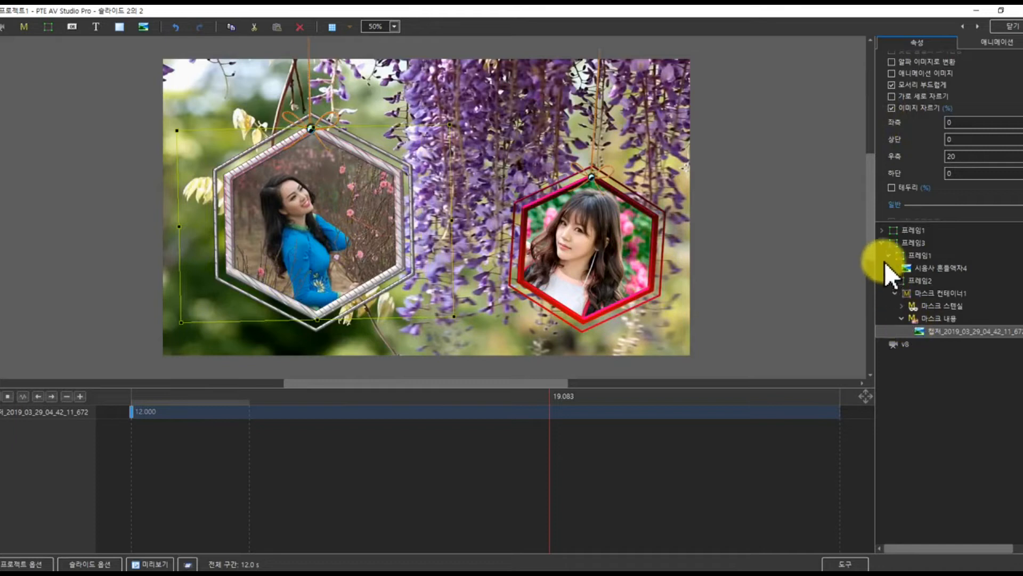
Replace the hexagonal border image inside 프레임1 with 흔들액자5.png.
left_click(882, 244)
left_click(881, 230)
left_click(906, 254)
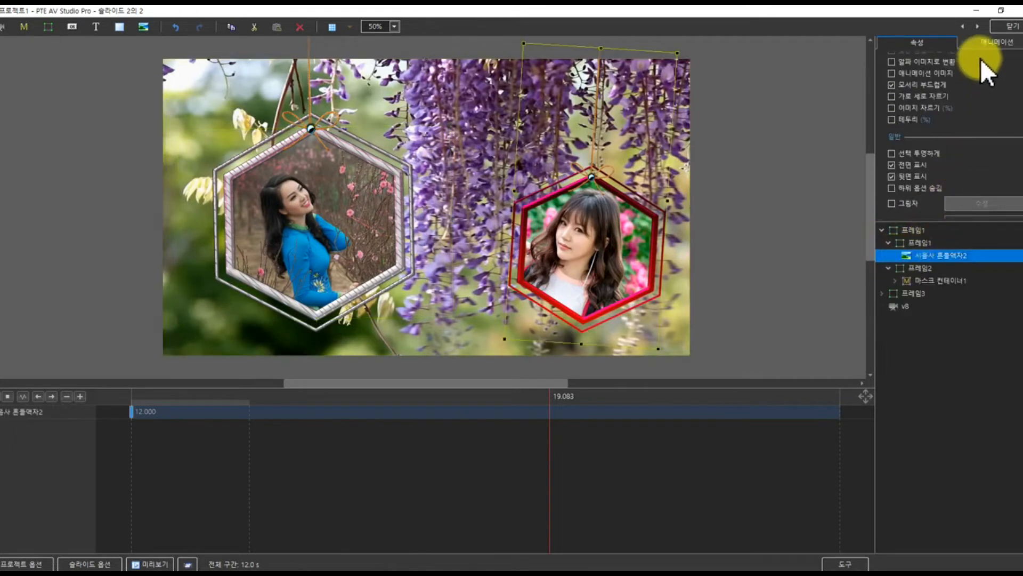
scroll(985, 85, "up", 3)
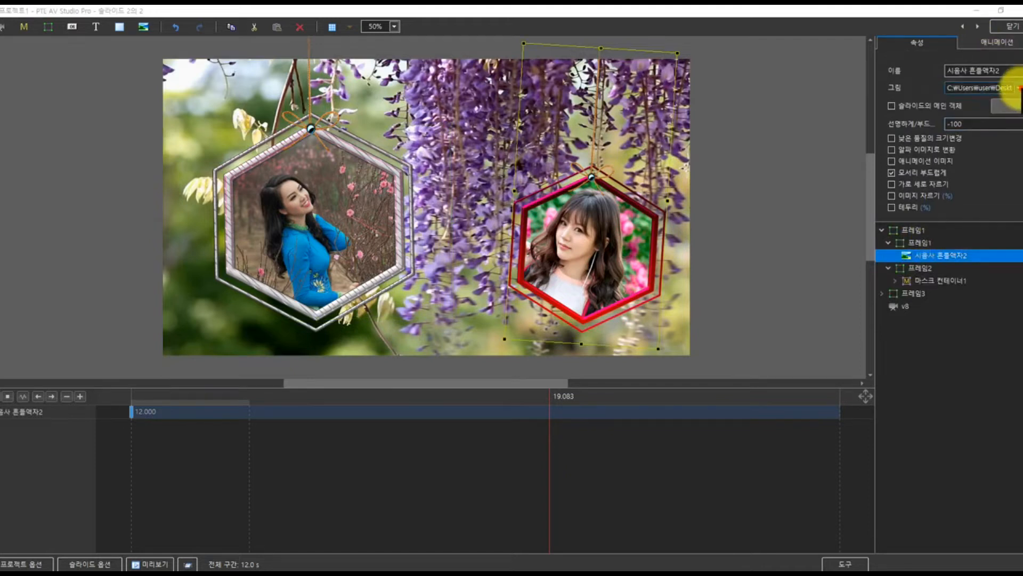
left_click(1018, 88)
left_click(417, 123)
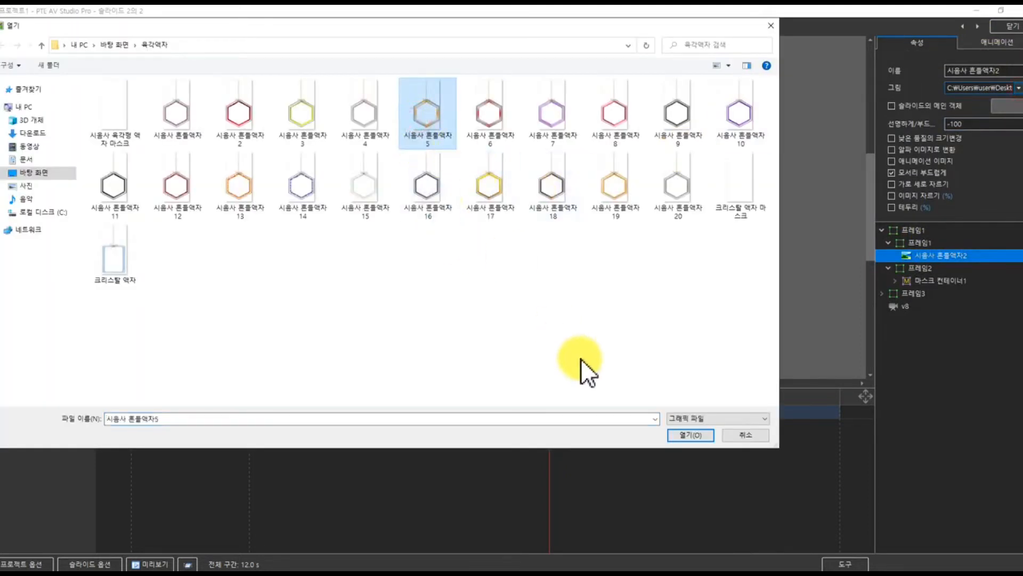
left_click(678, 434)
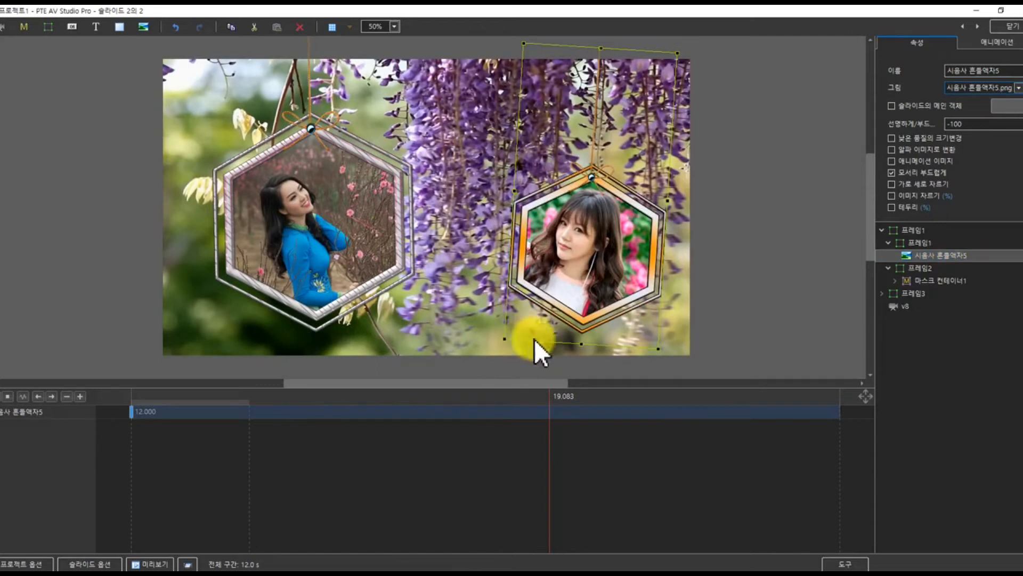
Replace the masked photo in 프레임1 with 캡처_2019_03_29_04_35_09_782.png, cropping it 0% on the left and 18% on the right.
left_click(900, 279)
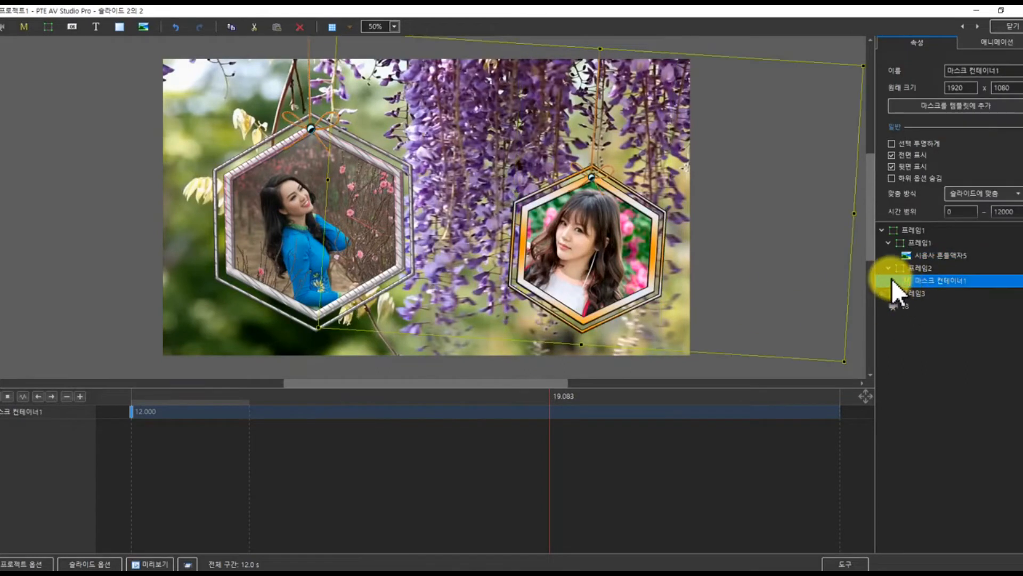
left_click(893, 281)
left_click(933, 331)
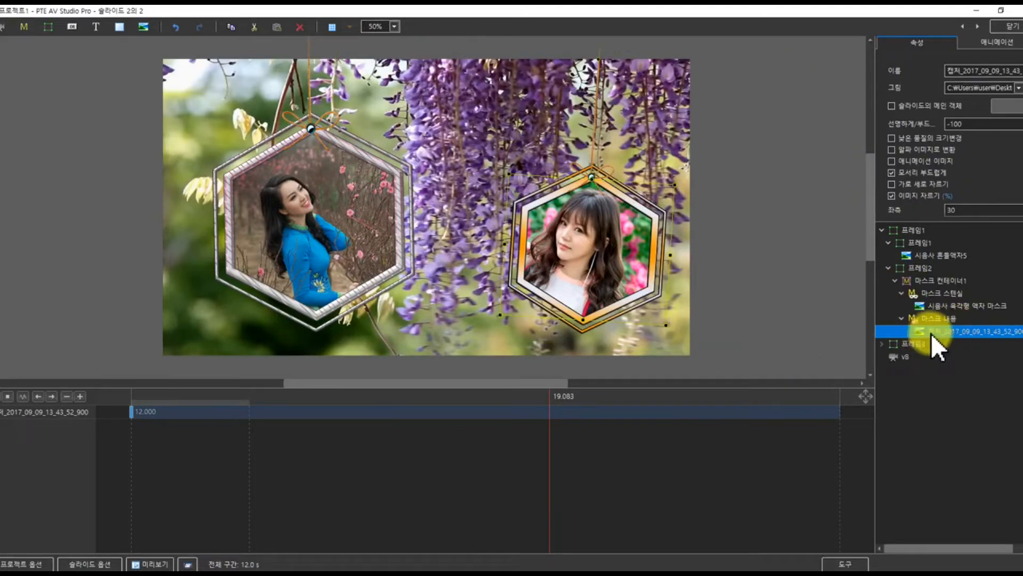
left_click(1002, 110)
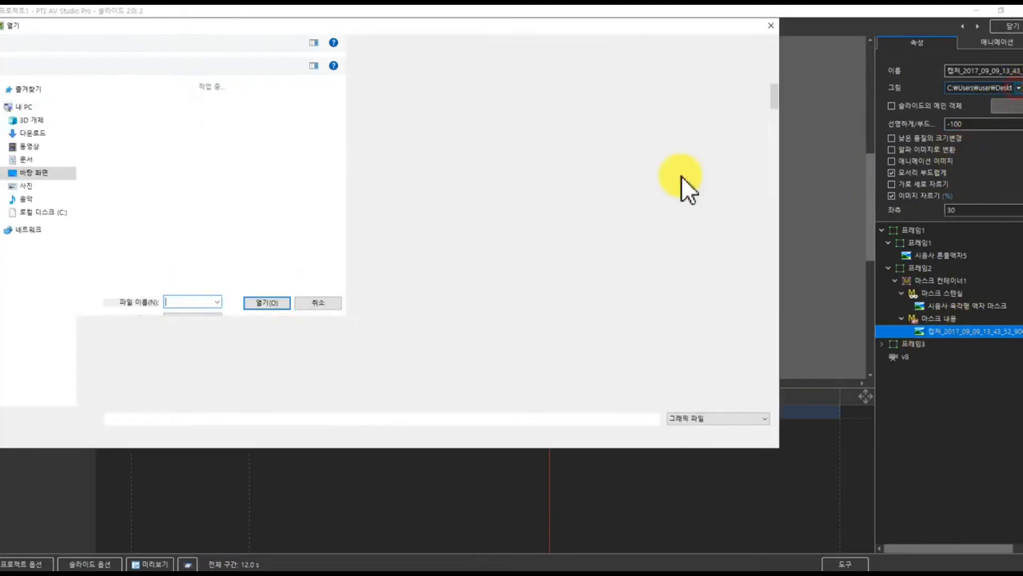
scroll(527, 261, "down", 10)
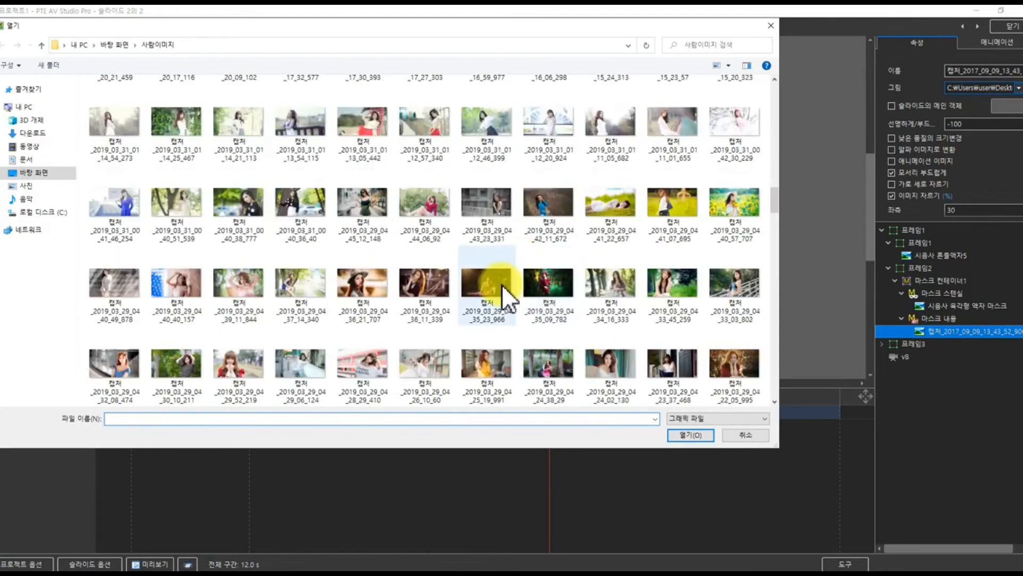
left_click(529, 284)
left_click(674, 433)
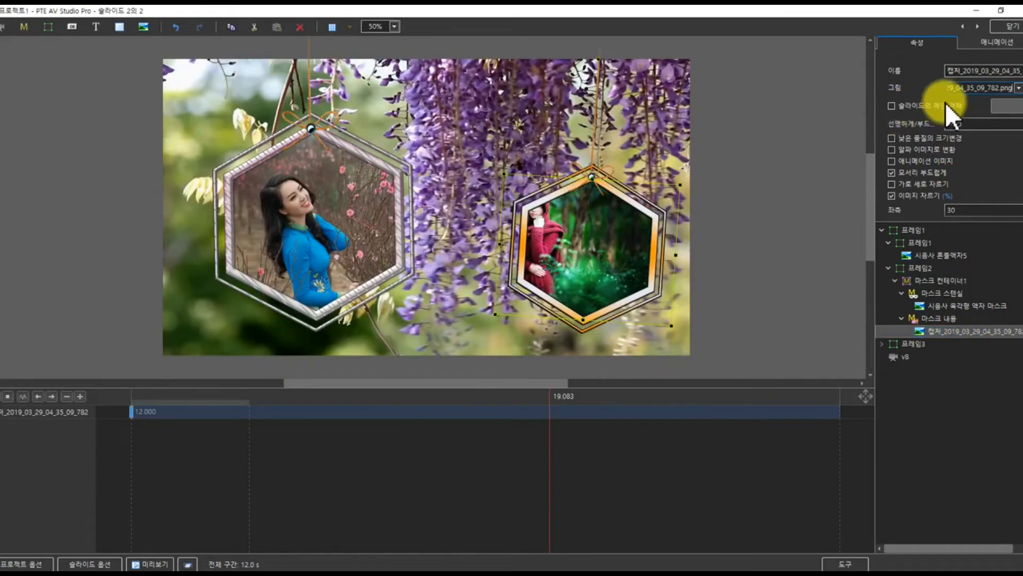
scroll(898, 178, "down", 2)
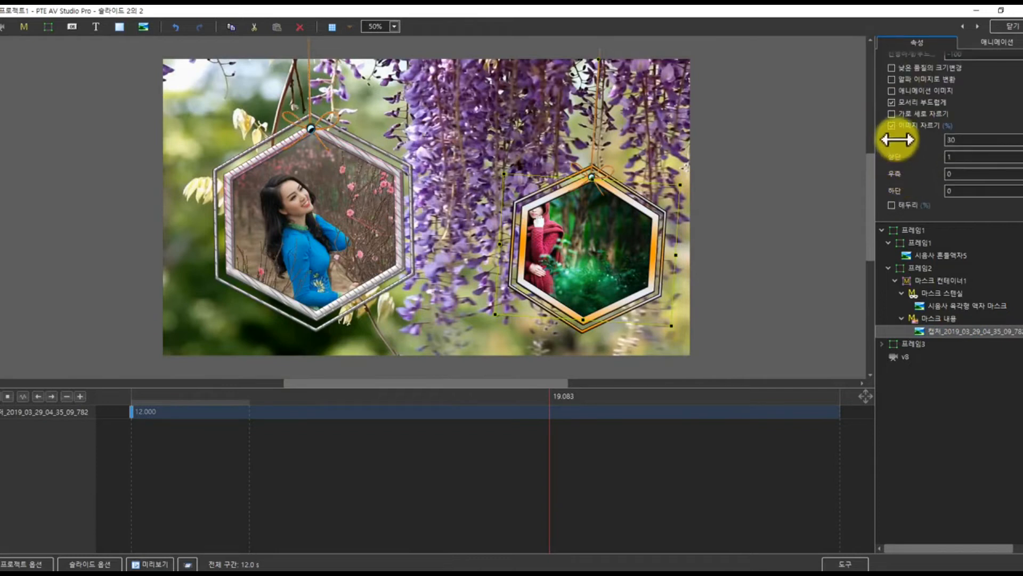
left_click_drag(898, 140, 872, 142)
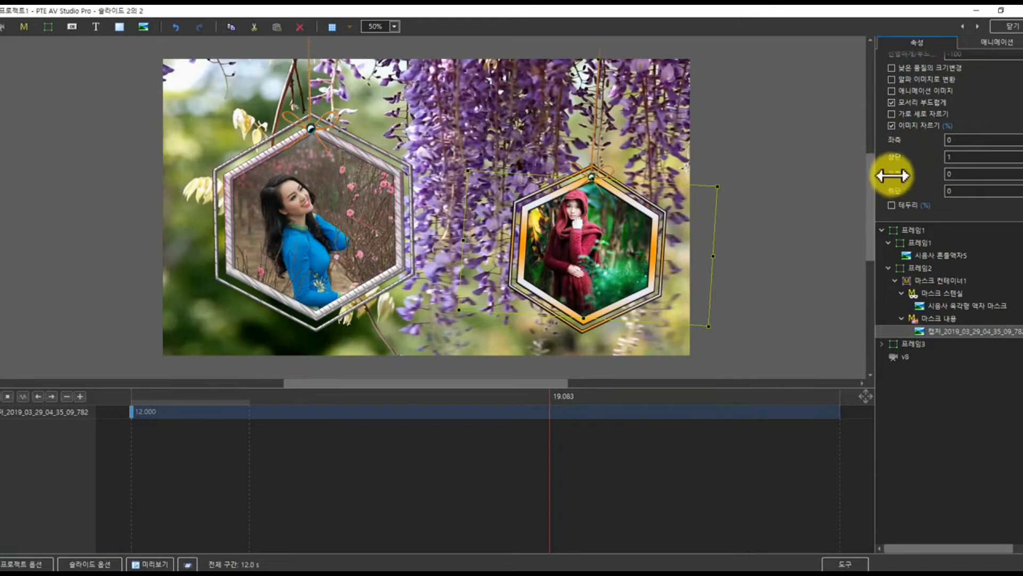
left_click_drag(893, 175, 899, 176)
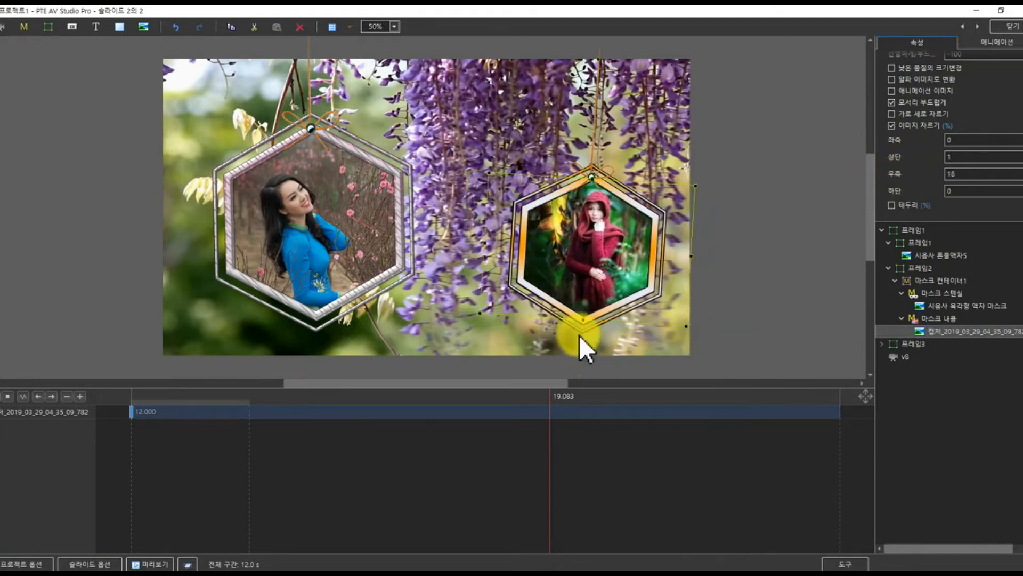
Replace slide 2's background video v8 with v1.mp4 from the 배경영상 folder.
left_click(889, 356)
left_click(983, 44)
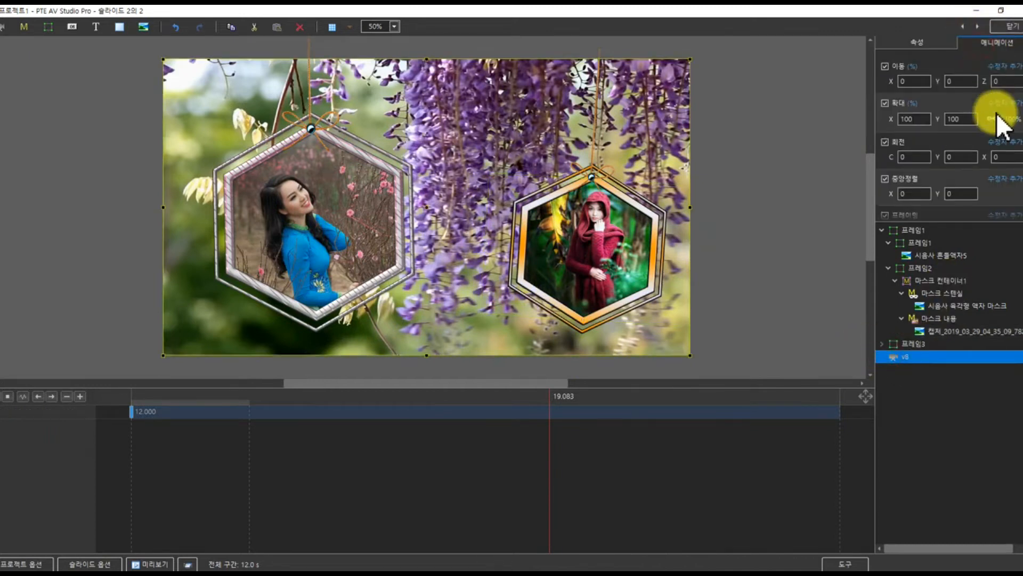
left_click(915, 43)
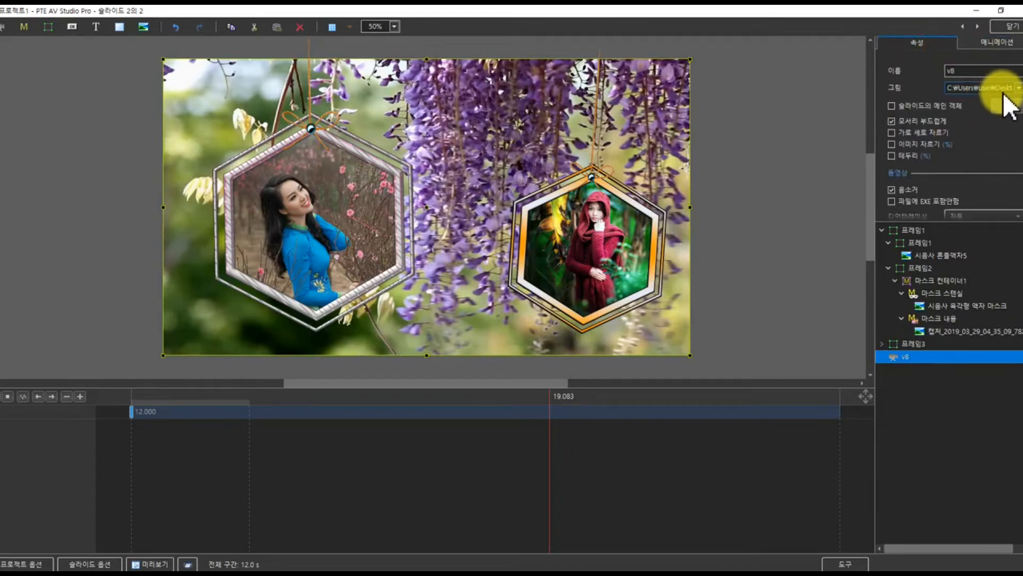
left_click(1008, 104)
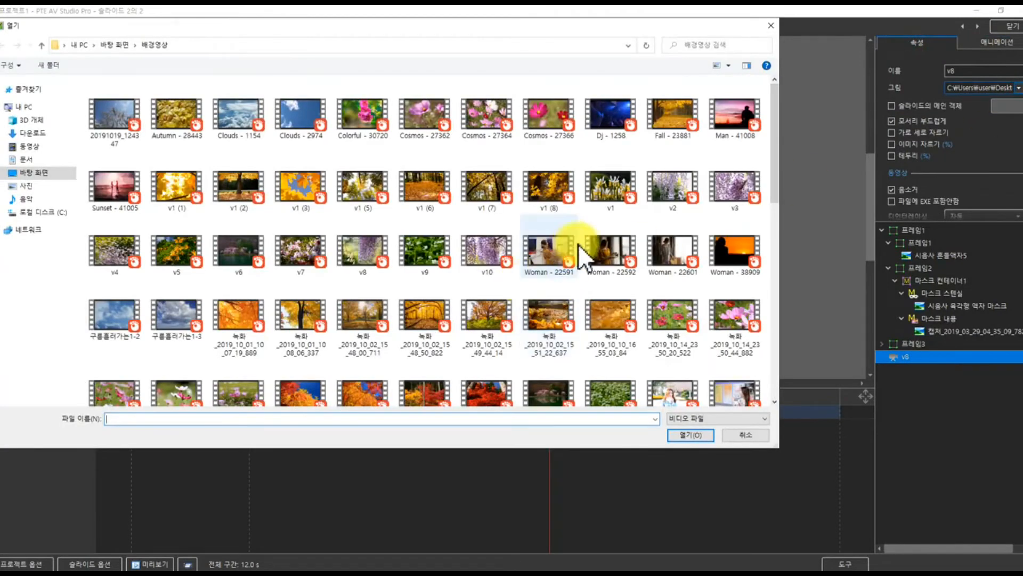
left_click(620, 190)
left_click(682, 433)
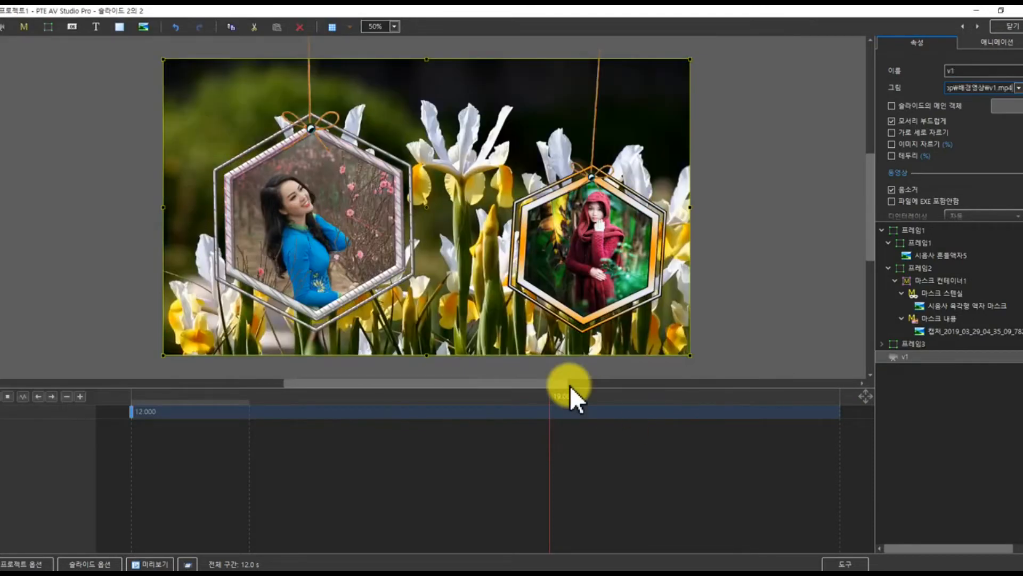
Collapse 프레임1 in the object list, close the objects and animation editor, and preview the slideshow from slide 1.
left_click(882, 229)
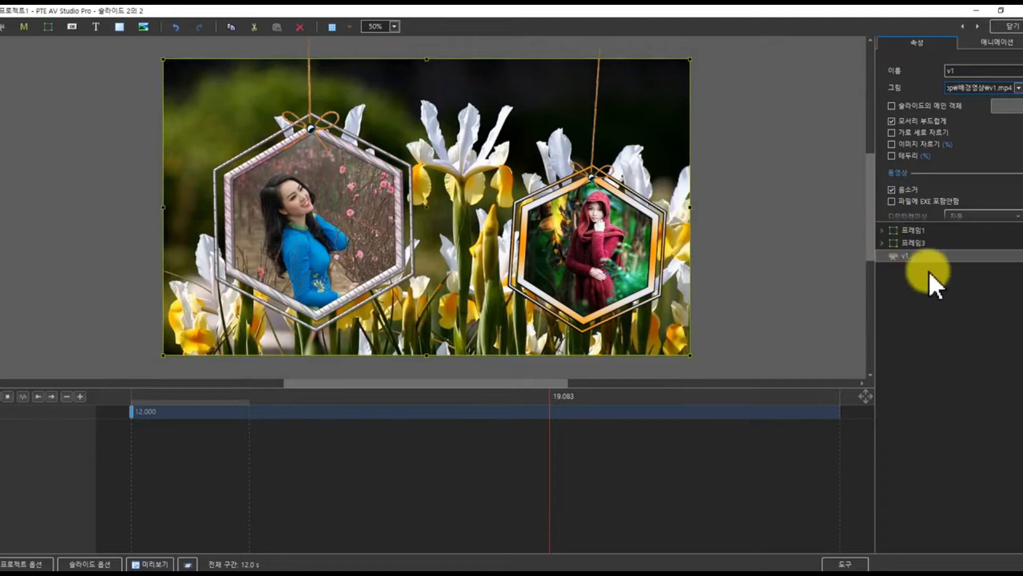
left_click(1010, 26)
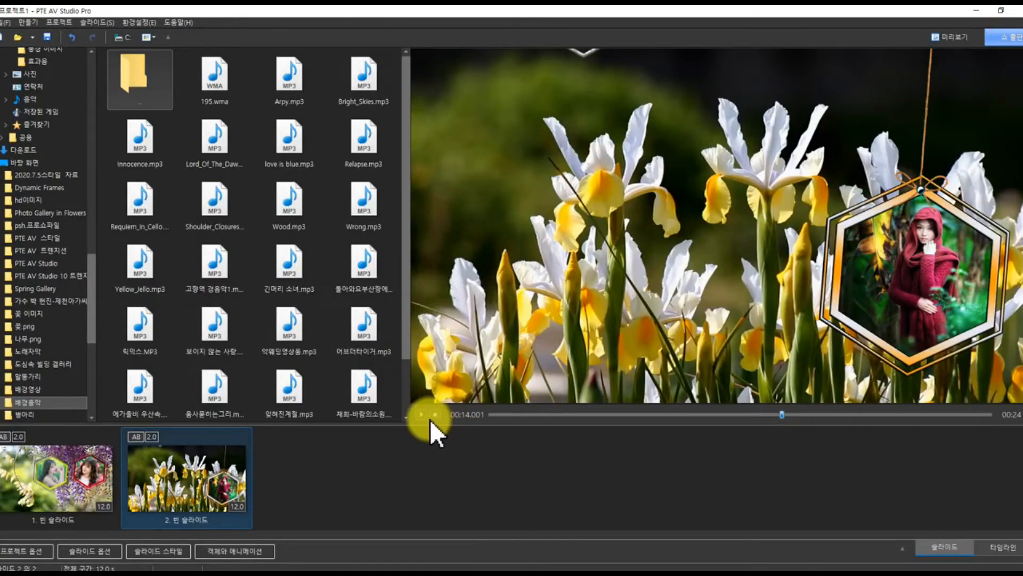
left_click_drag(493, 418, 691, 427)
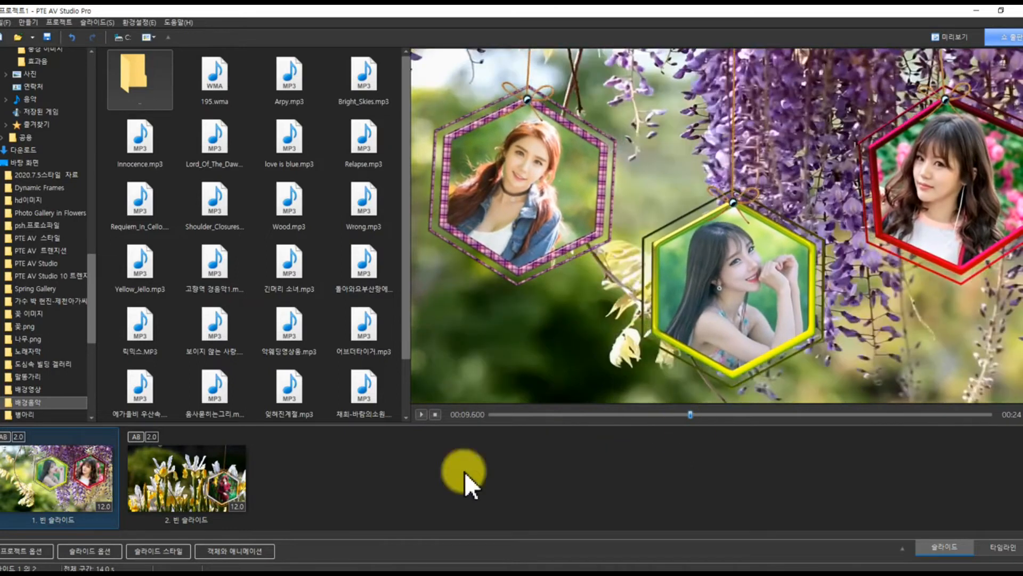
Open slide 1 in the objects and animation editor, collapse 프레임3, and select and expand 프레임2.
left_click(251, 551)
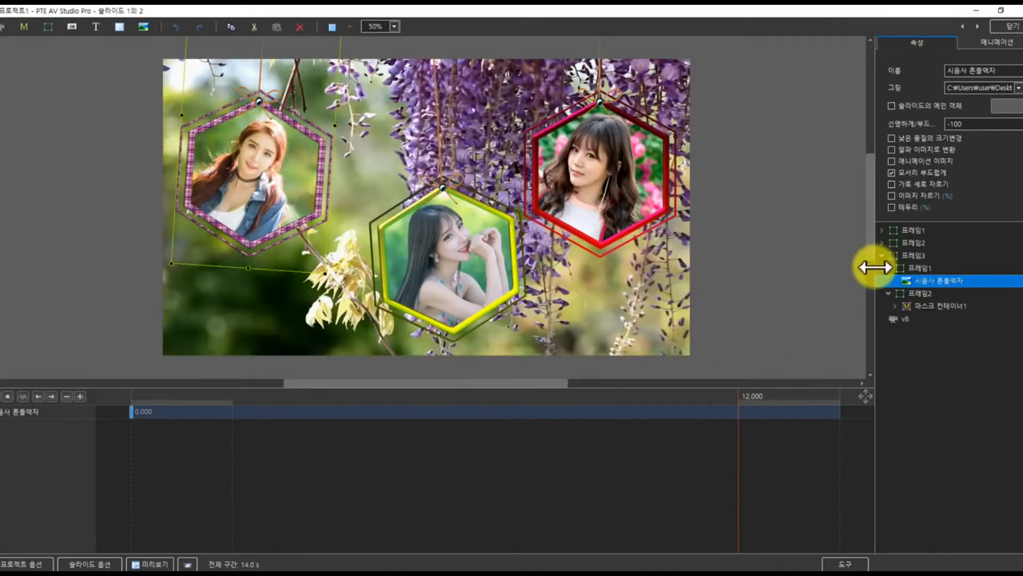
left_click(881, 257)
left_click(905, 252)
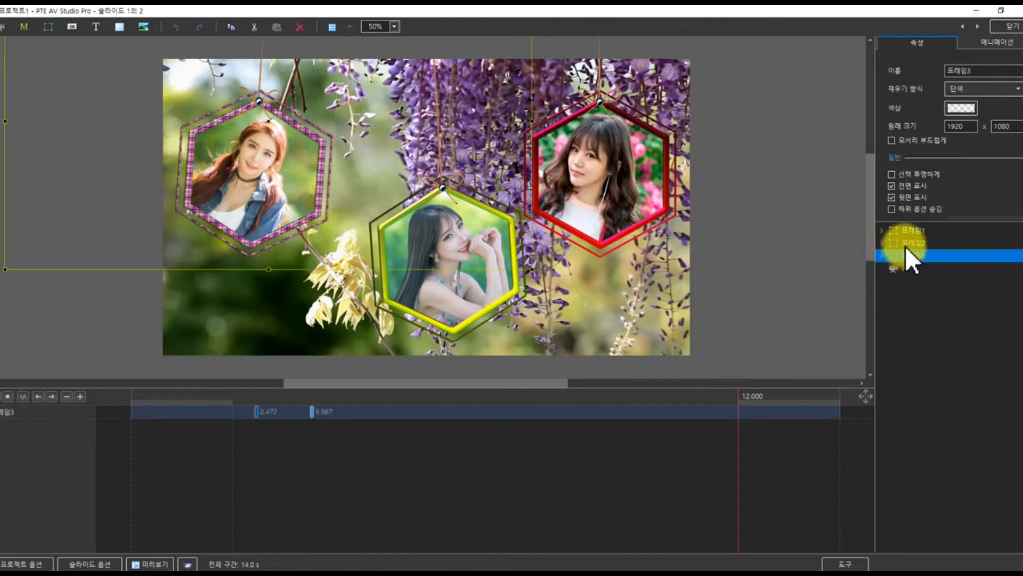
double_click(905, 243)
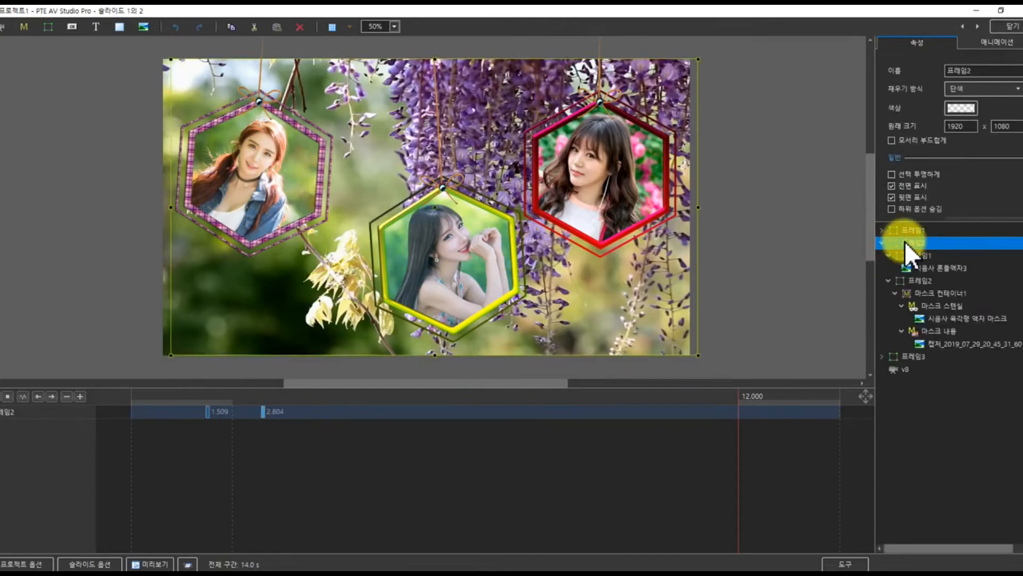
Move 프레임2 above 프레임1 in slide 1's object order, collapse it with its subframes, and close the objects and animation editor.
key("shift+Page_Up")
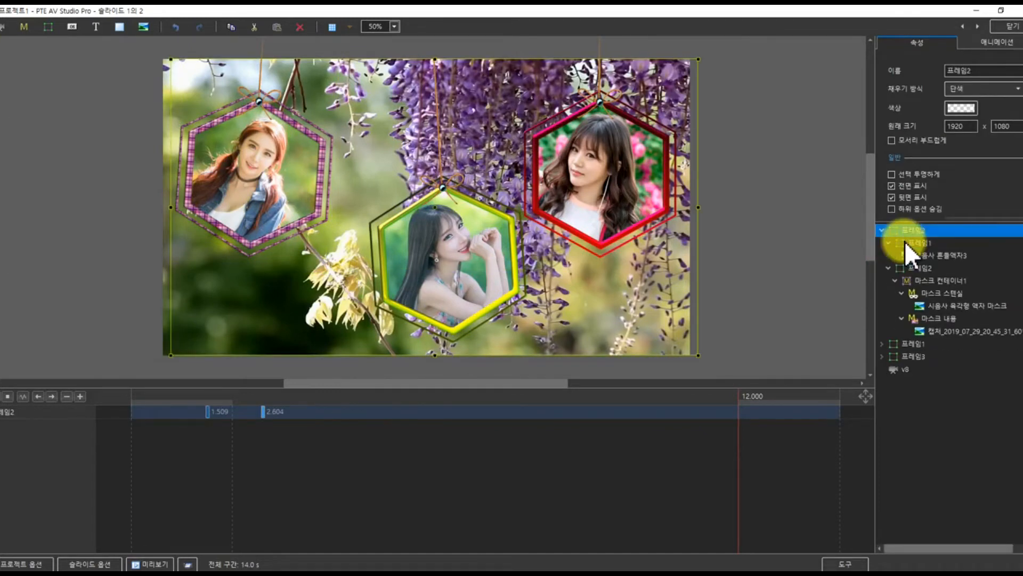
left_click(889, 243)
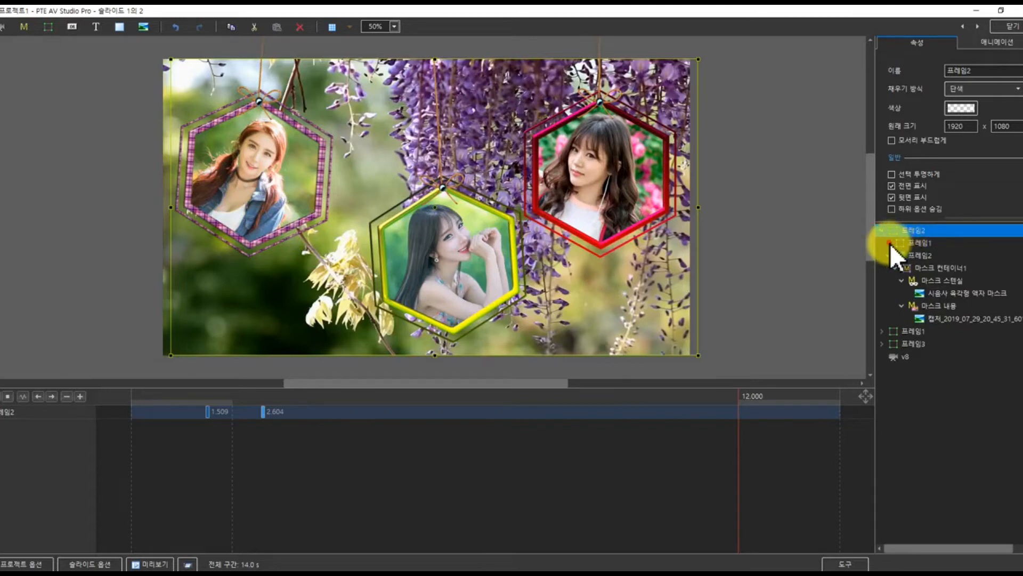
left_click(889, 255)
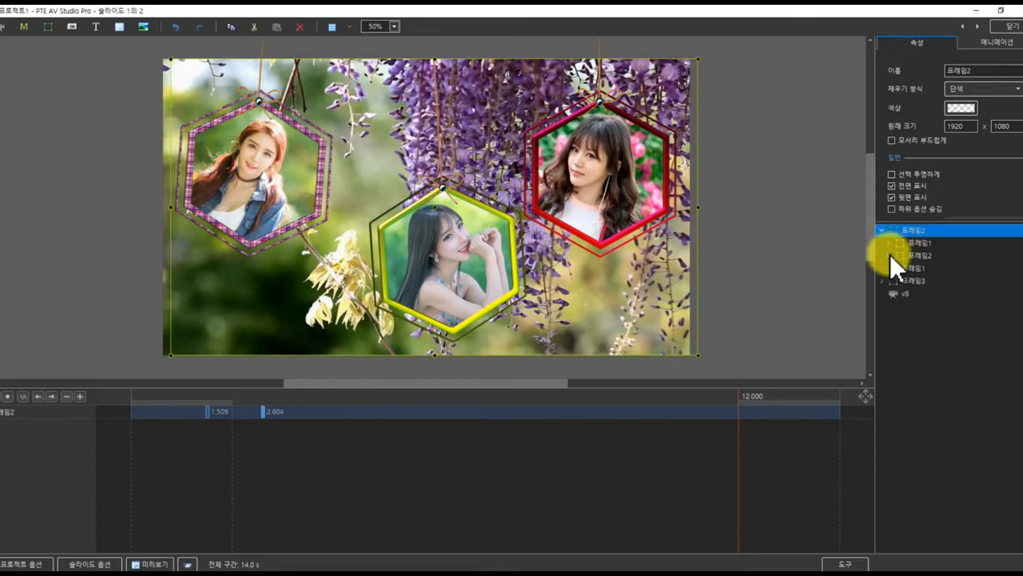
left_click(882, 229)
left_click(881, 229)
left_click(881, 229)
left_click(882, 229)
left_click(881, 229)
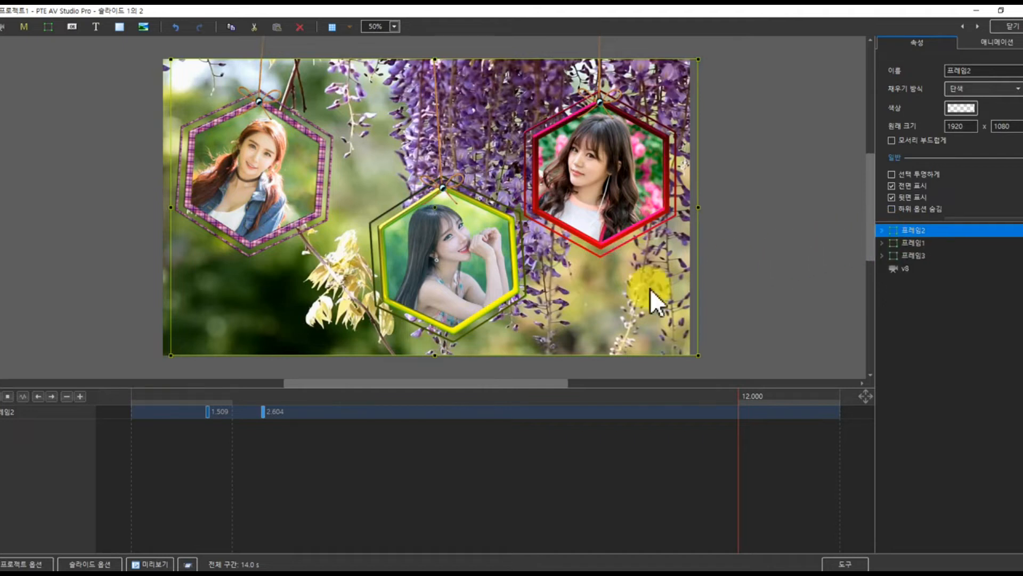
left_click_drag(294, 405, 329, 406)
left_click(1010, 27)
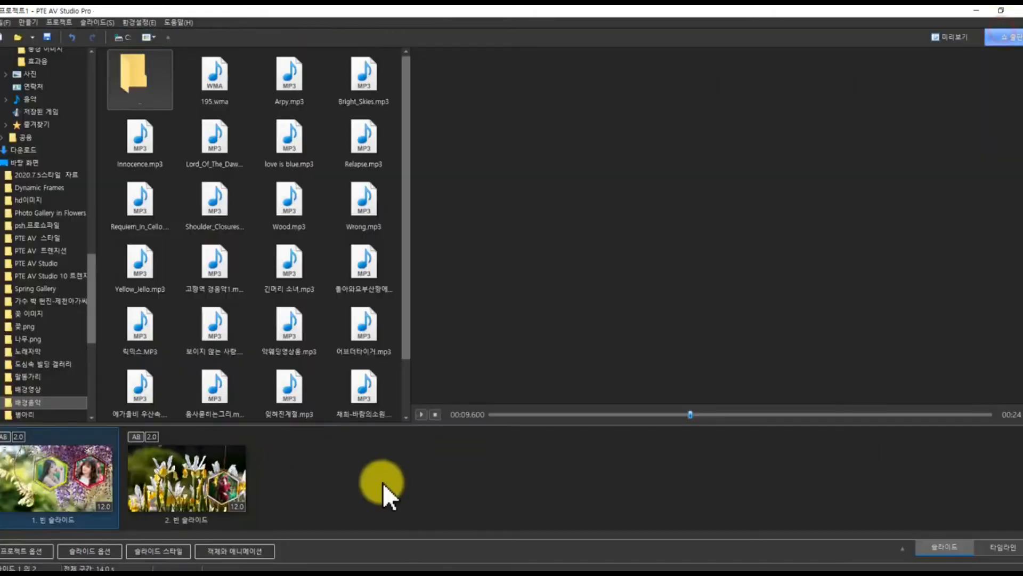
Duplicate slide 2 by pasting a copy after it, and open the new slide 3 in the objects and animation editor.
left_click(234, 477)
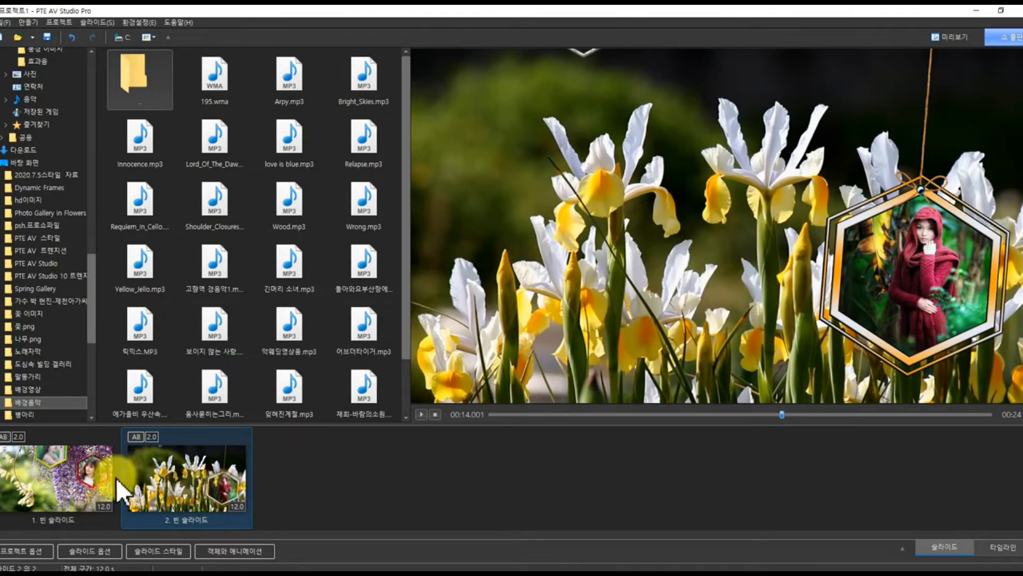
right_click(181, 478)
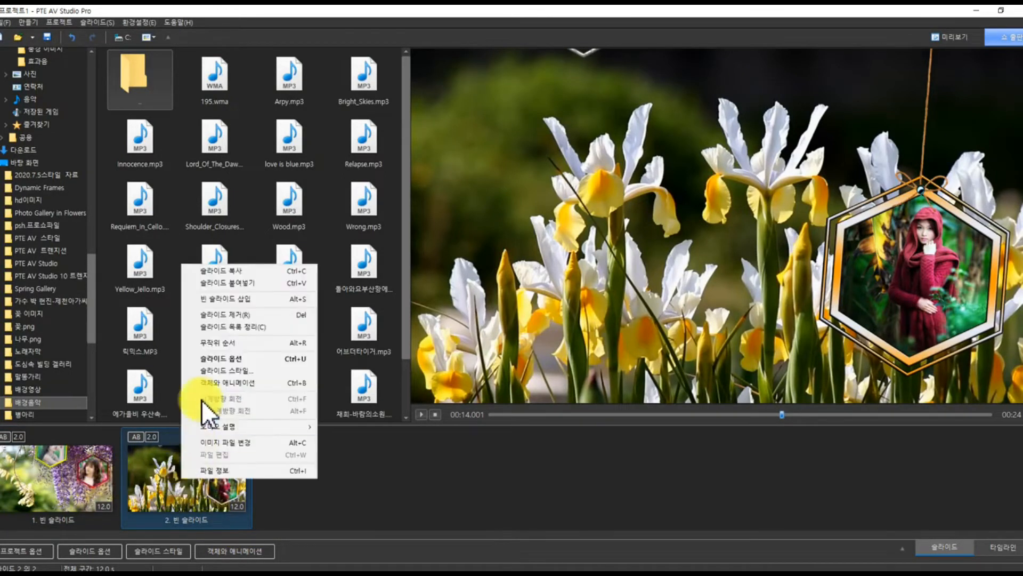
left_click(216, 272)
right_click(325, 485)
left_click(362, 300)
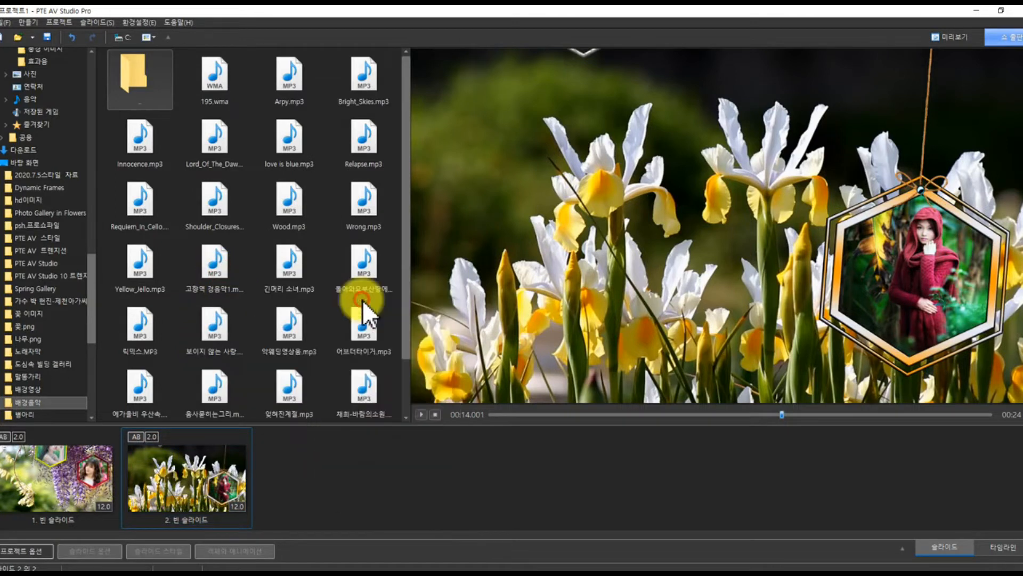
left_click(237, 552)
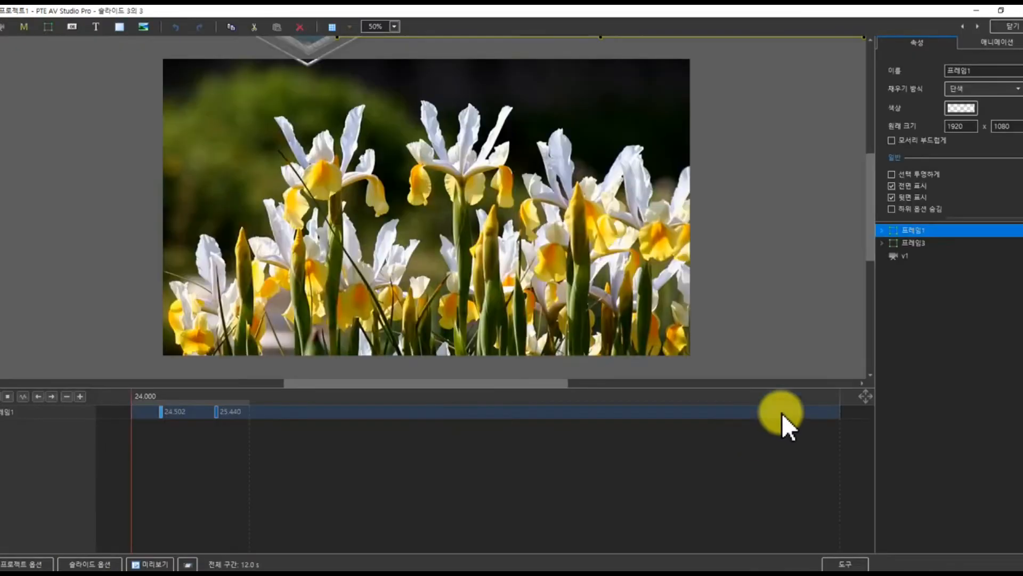
Expand 프레임1 on slide 3 and replace its border image with 시음사 흔들액자6.png from the 육각액자 folder.
left_click(885, 233)
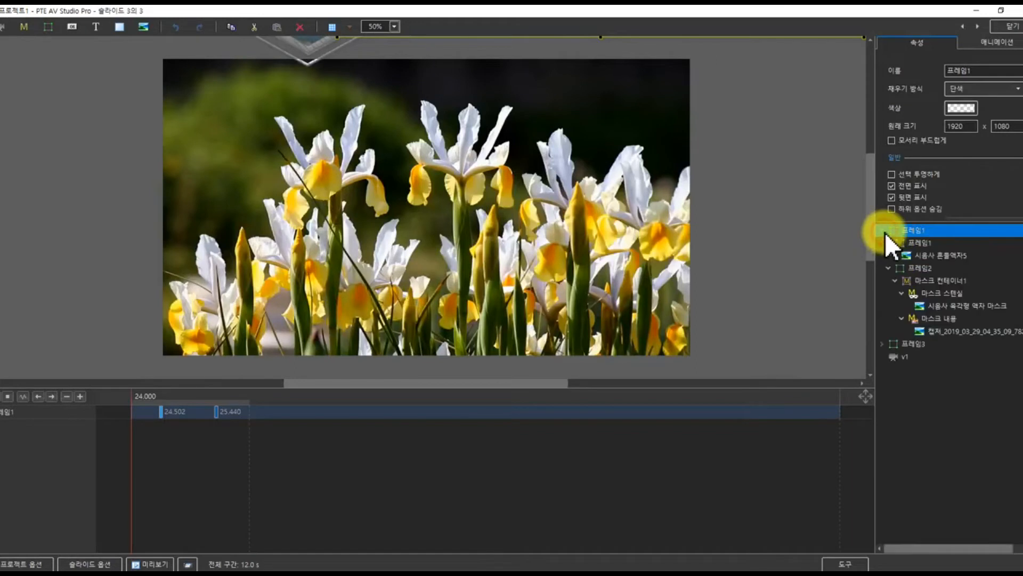
left_click(924, 256)
left_click(488, 401)
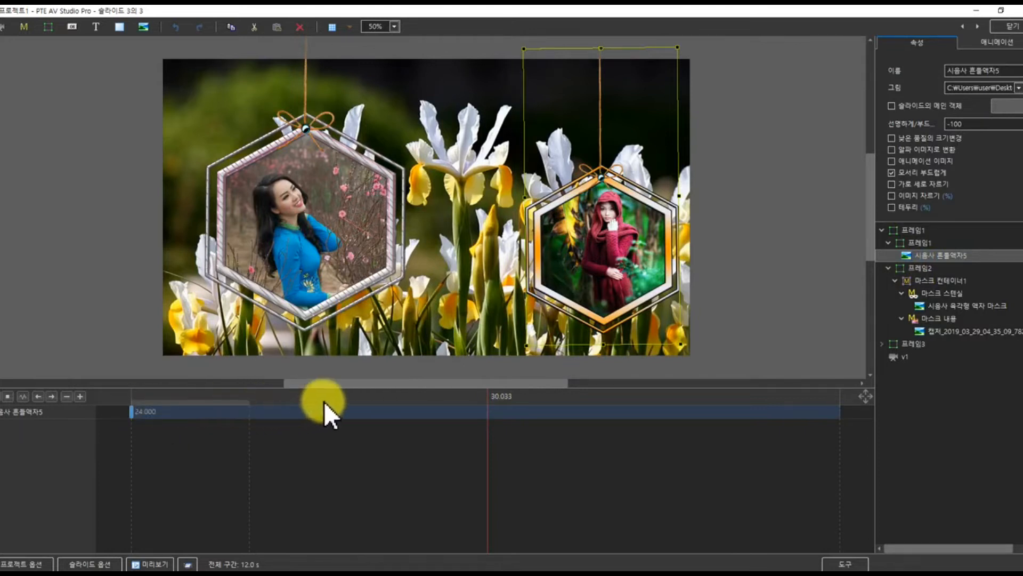
left_click_drag(488, 400, 684, 401)
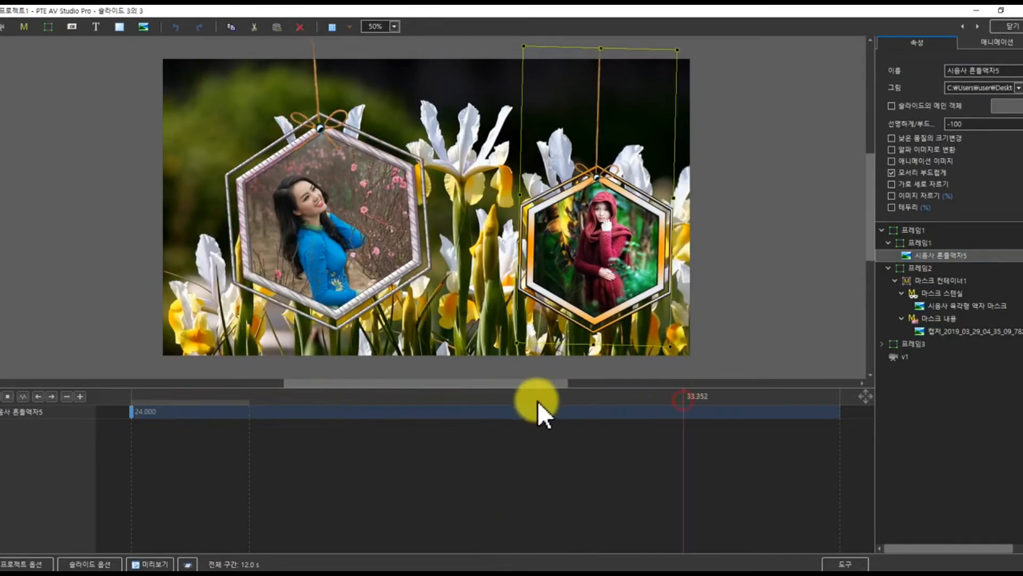
left_click(181, 402)
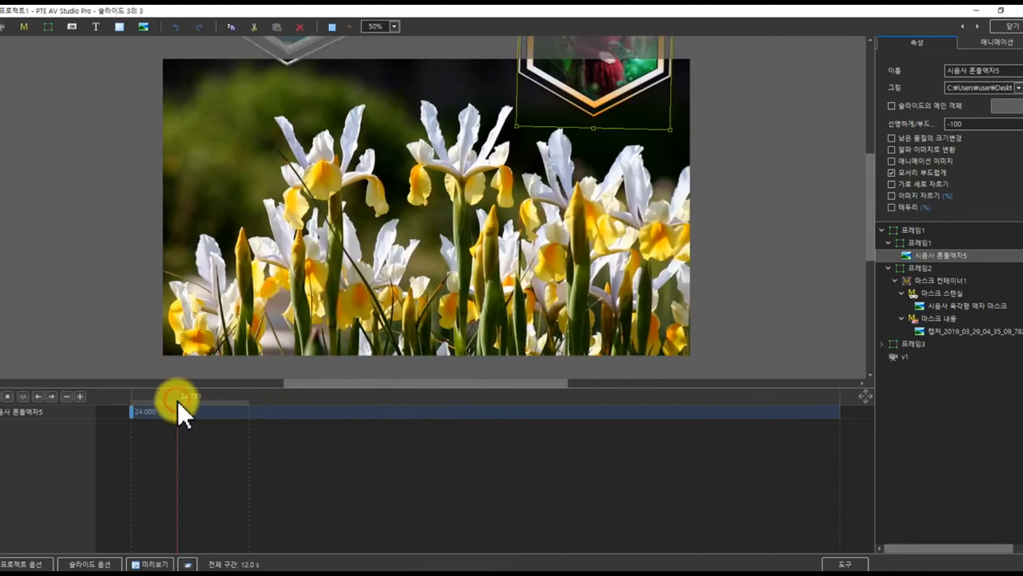
left_click(478, 401)
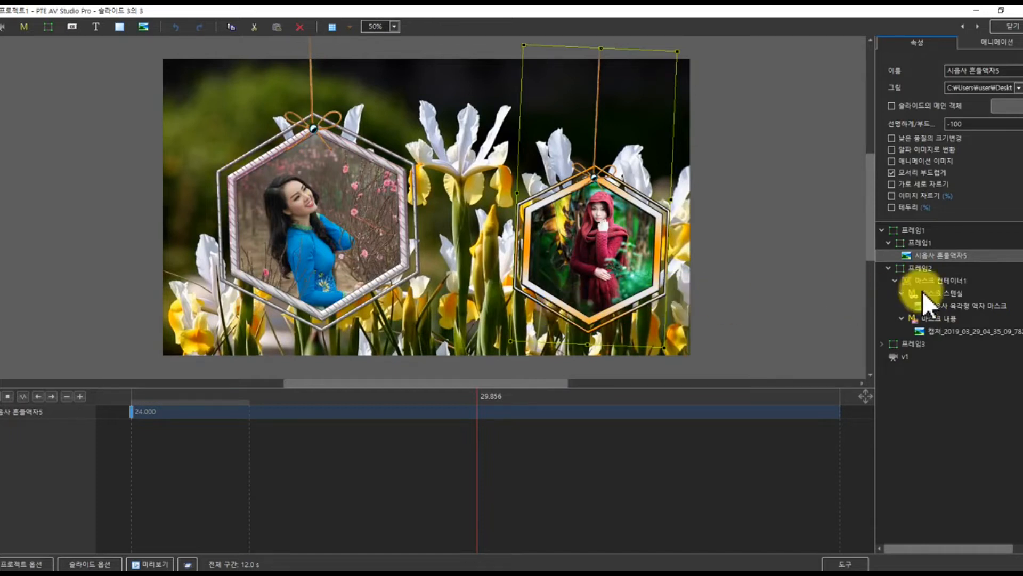
left_click(1019, 88)
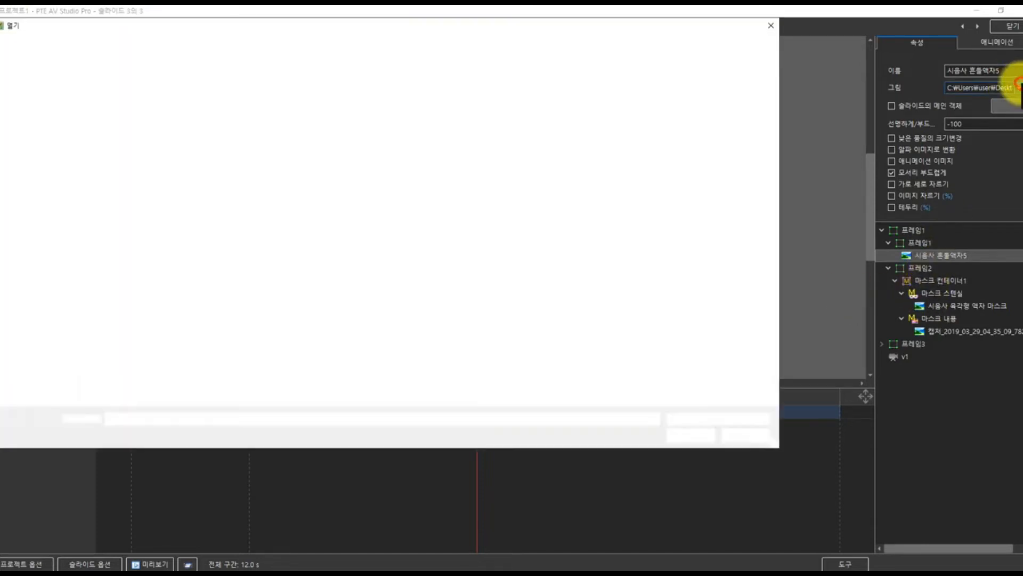
left_click(464, 120)
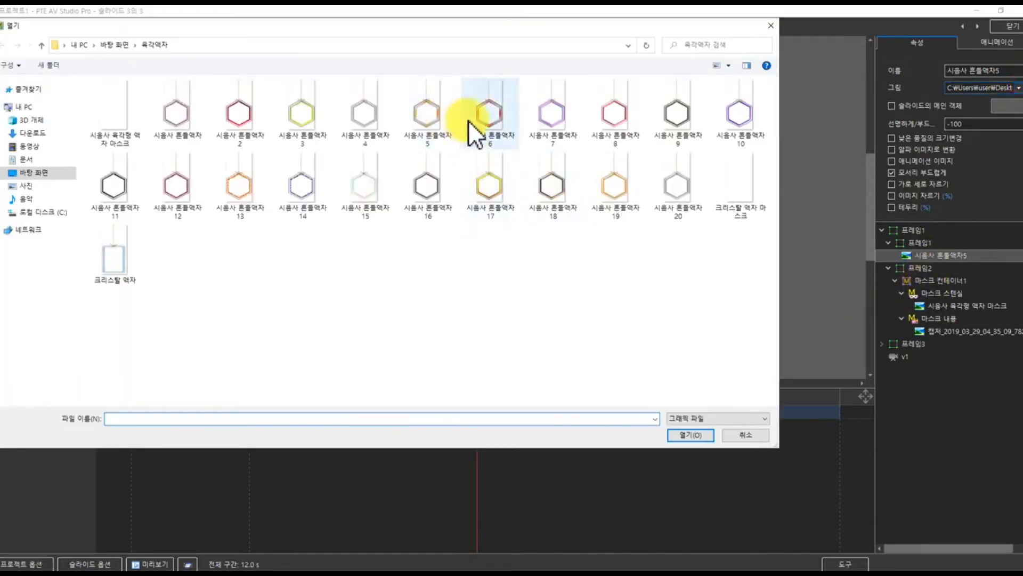
left_click(679, 434)
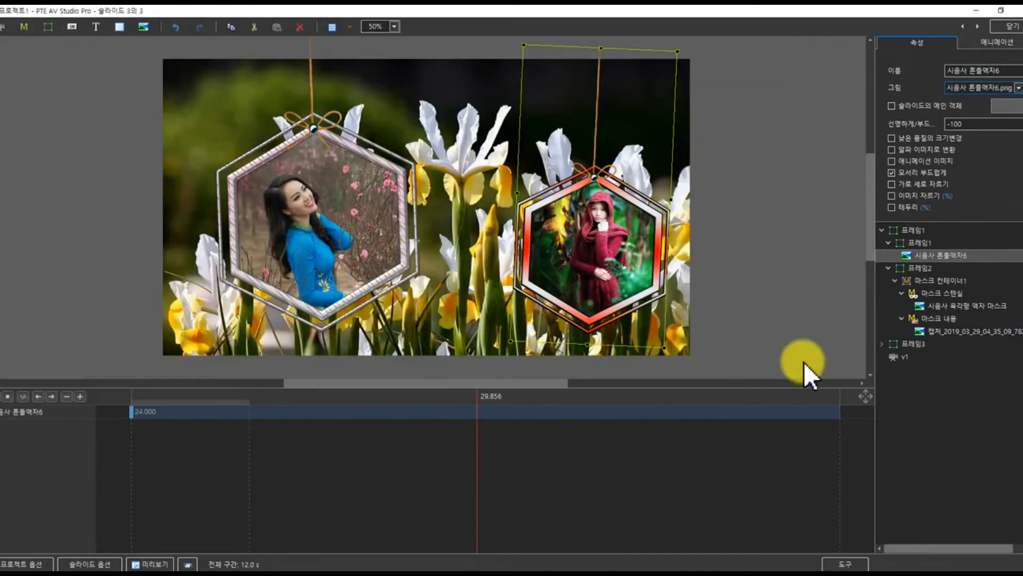
Expand 프레임3 and replace its border image with 시음사 흔들액자7.png from the 육각액자 folder.
left_click(882, 344)
left_click(938, 368)
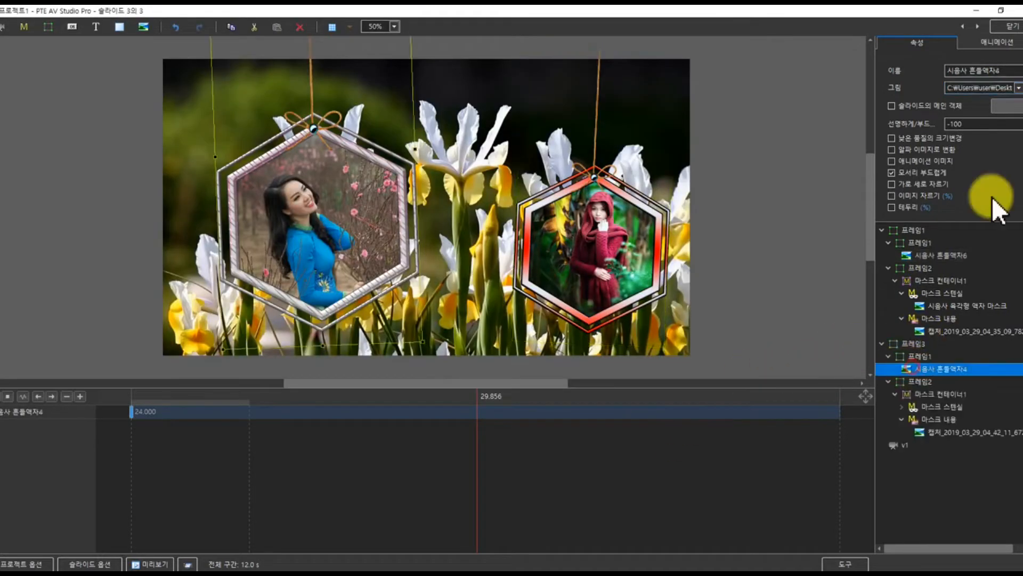
left_click(1018, 88)
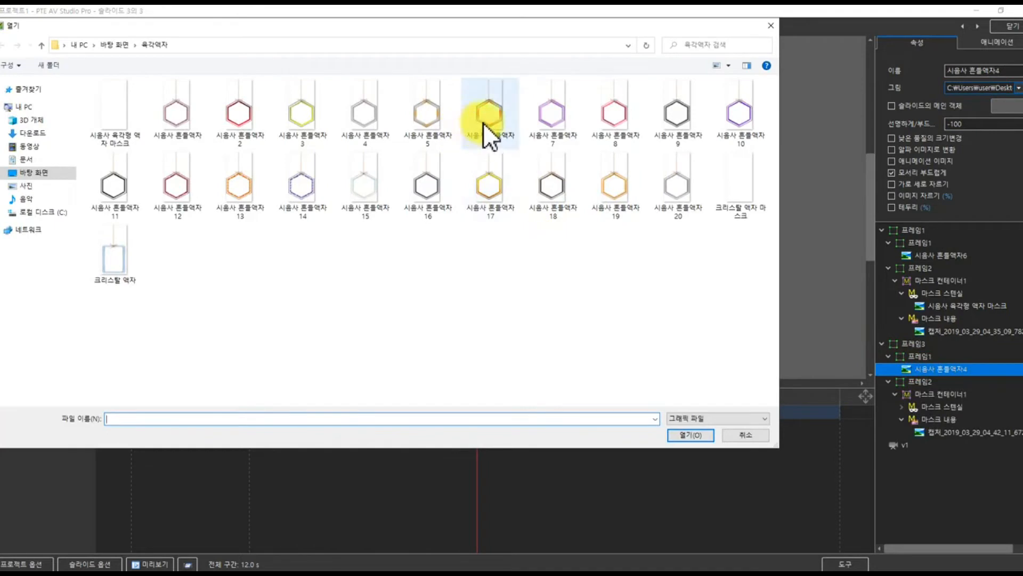
left_click(543, 119)
left_click(702, 433)
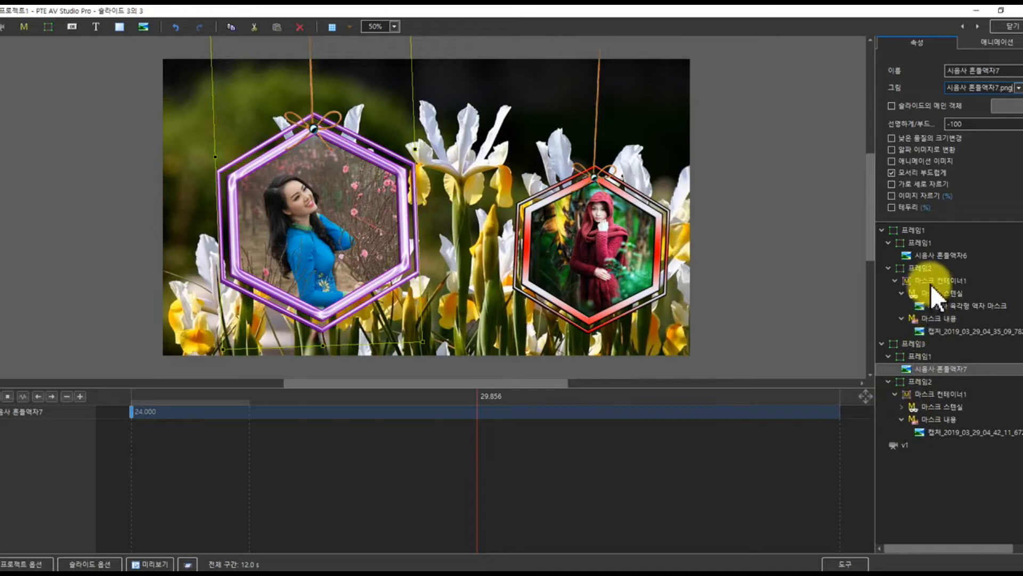
Replace the masked photo in 프레임1 with 캡처_2019_03_09_20_17_29_309.png and set its right crop to 46%.
left_click(943, 328)
left_click(1018, 88)
scroll(520, 238, "down", 15)
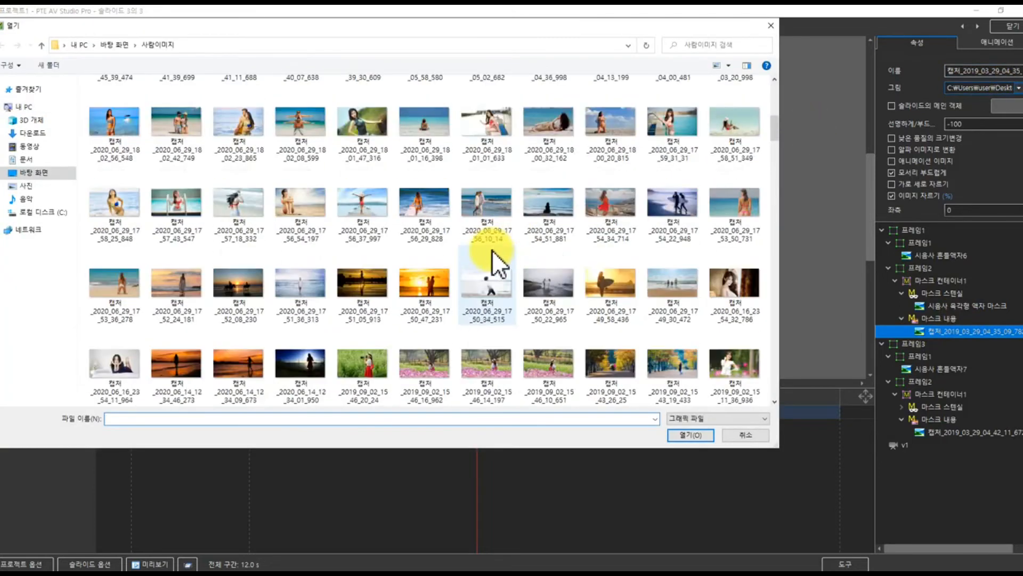
left_click(454, 285)
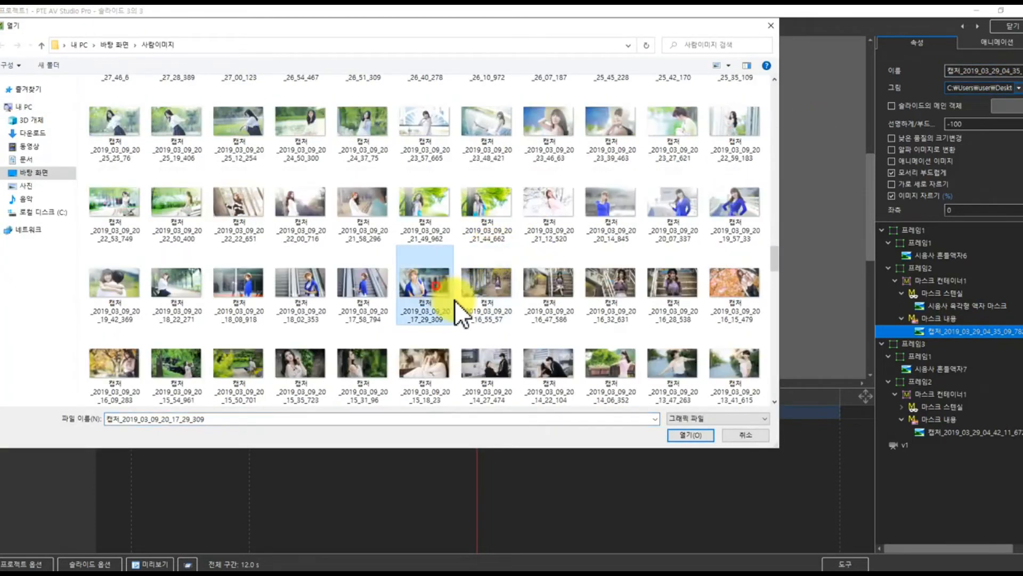
left_click(673, 430)
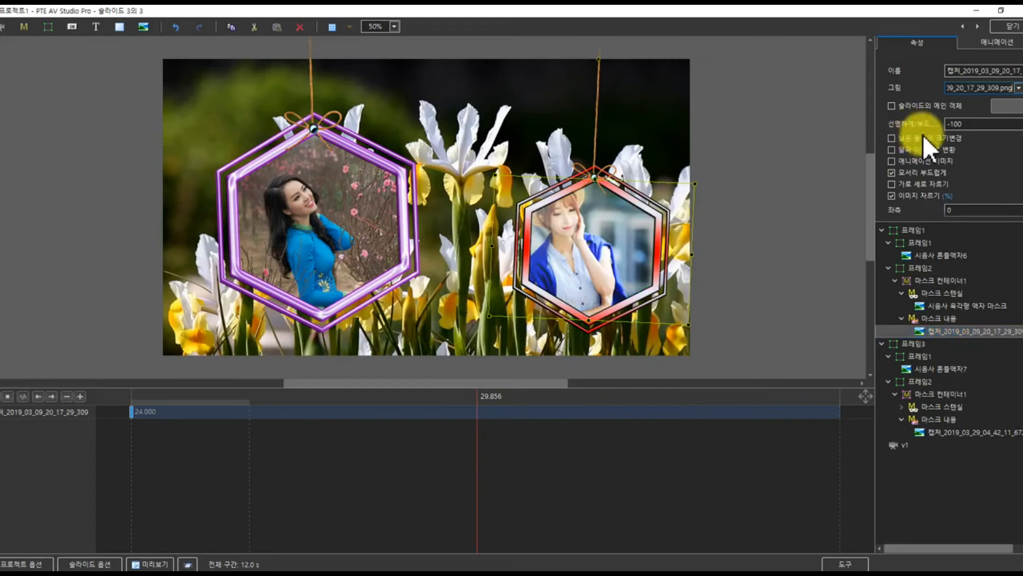
scroll(920, 183, "down", 2)
left_click_drag(898, 171, 918, 170)
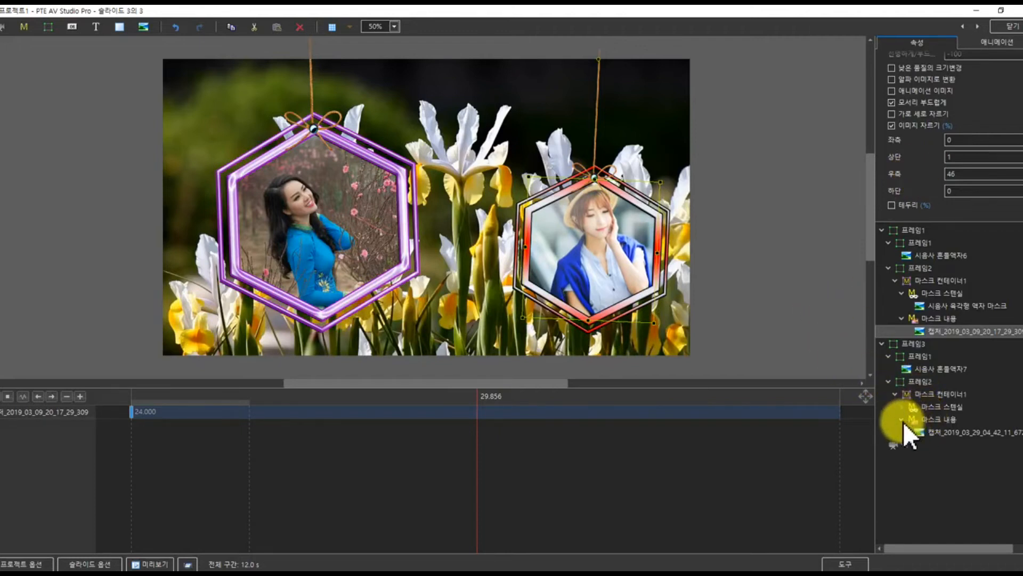
Replace the masked photo in 프레임3 with 캡처_2019_03_09_20_15_35_723.png and set its right crop to 47%.
left_click(940, 432)
scroll(993, 75, "up", 2)
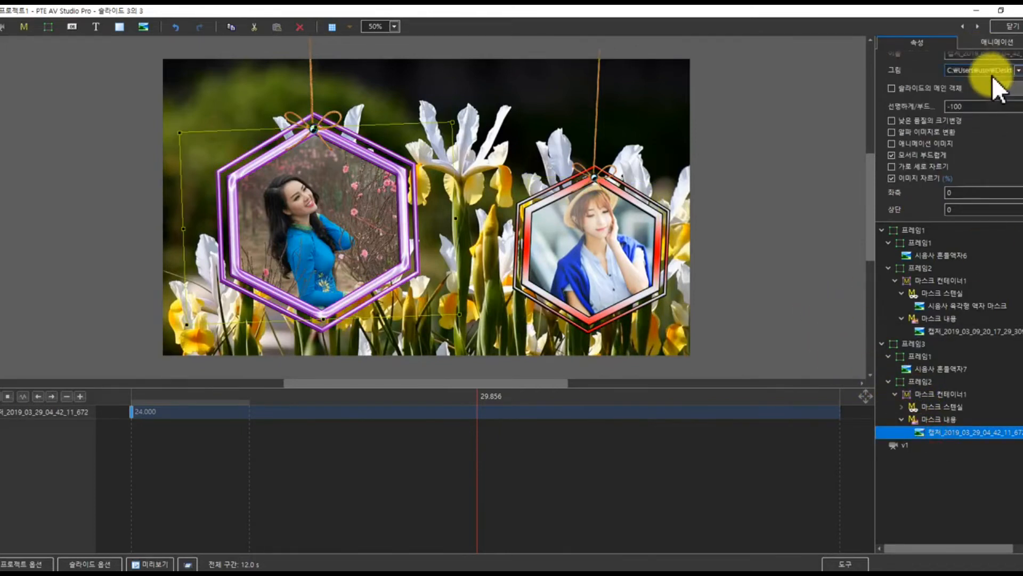
left_click(1019, 87)
scroll(565, 252, "down", 15)
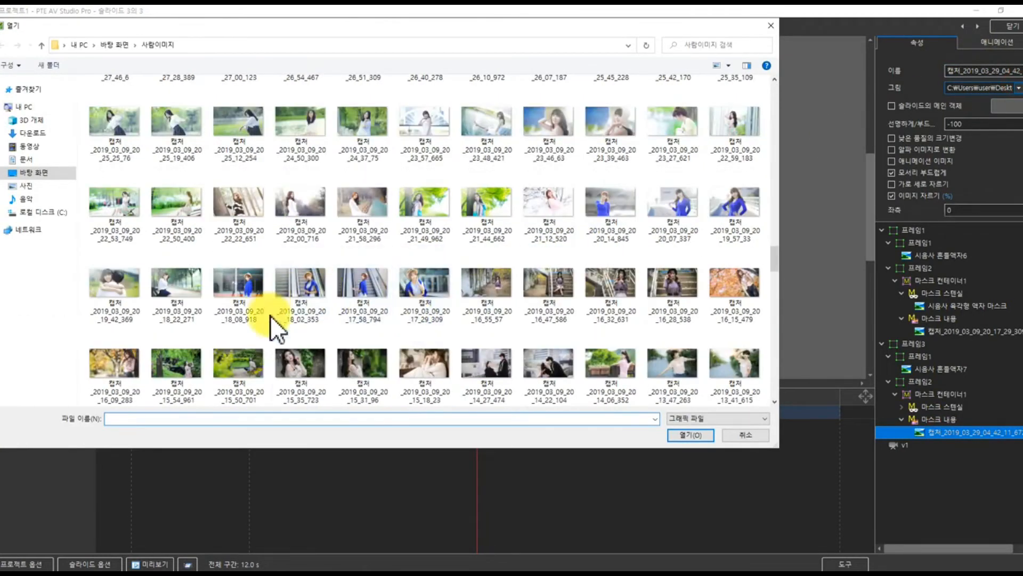
left_click(304, 368)
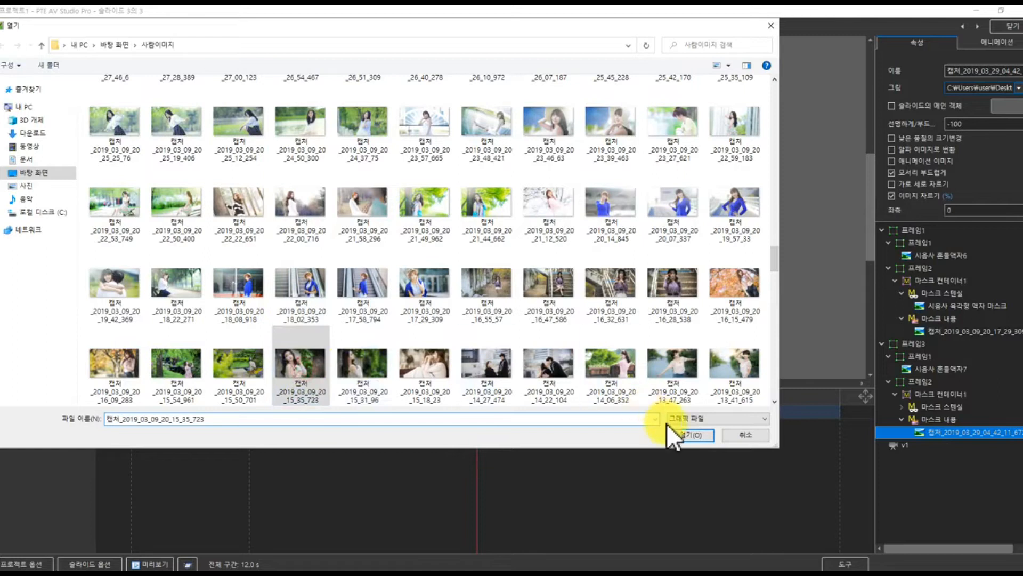
left_click(679, 434)
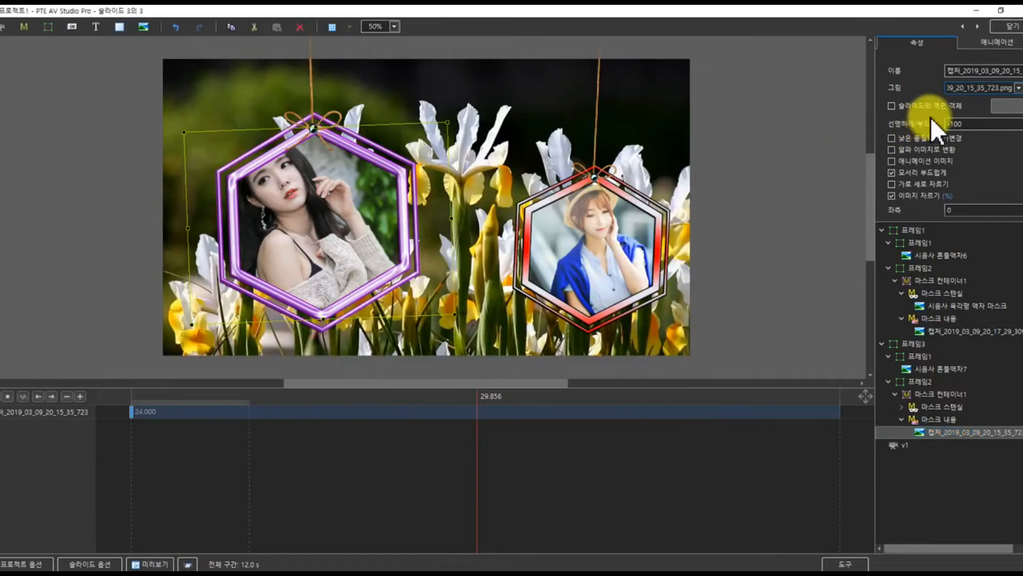
scroll(917, 160, "down", 1)
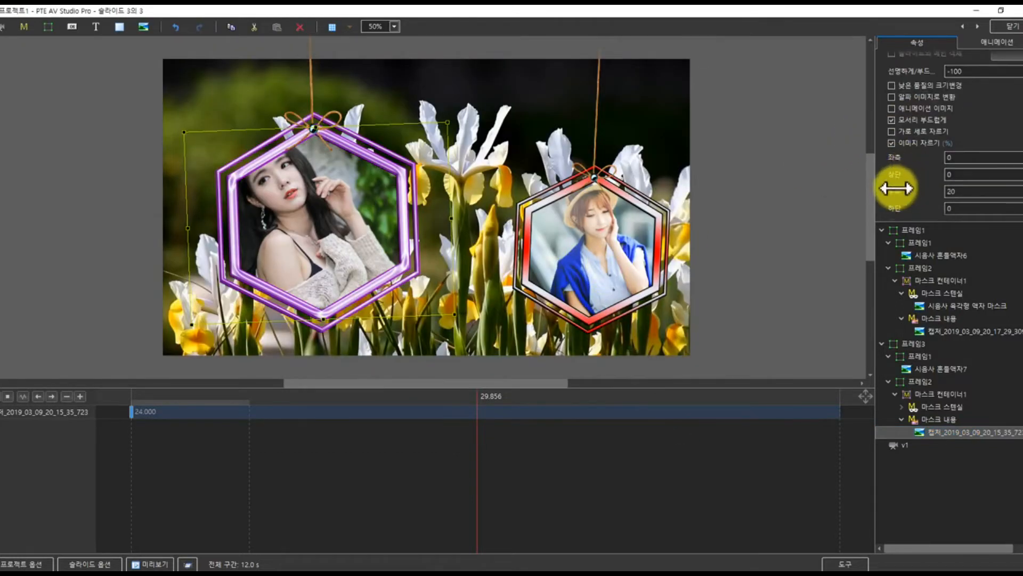
left_click_drag(900, 193, 913, 194)
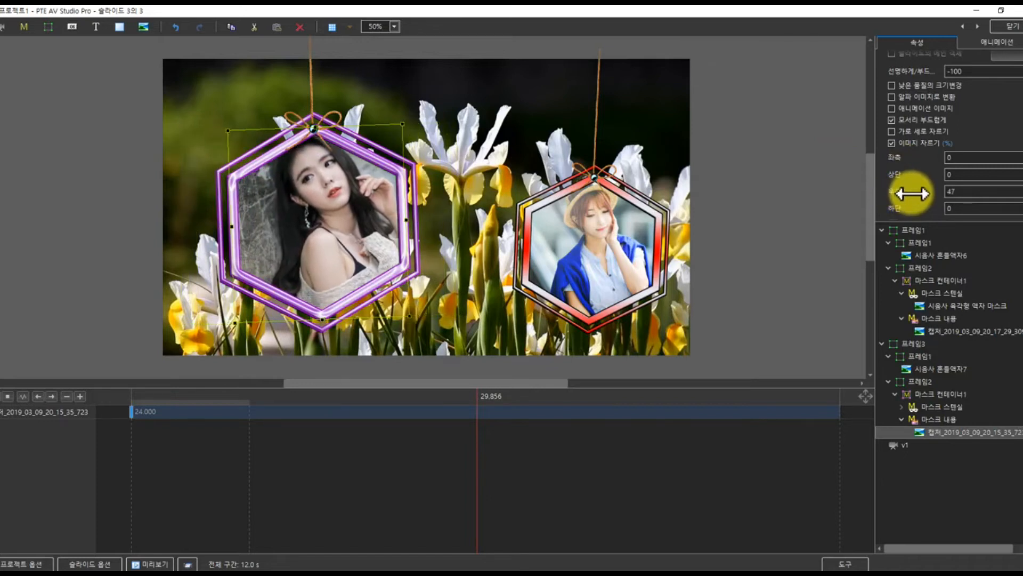
Replace the v1 background video on slide 3 with 녹화_2020_06_01_23_04_13_37 from the 배경영상 folder.
left_click(896, 443)
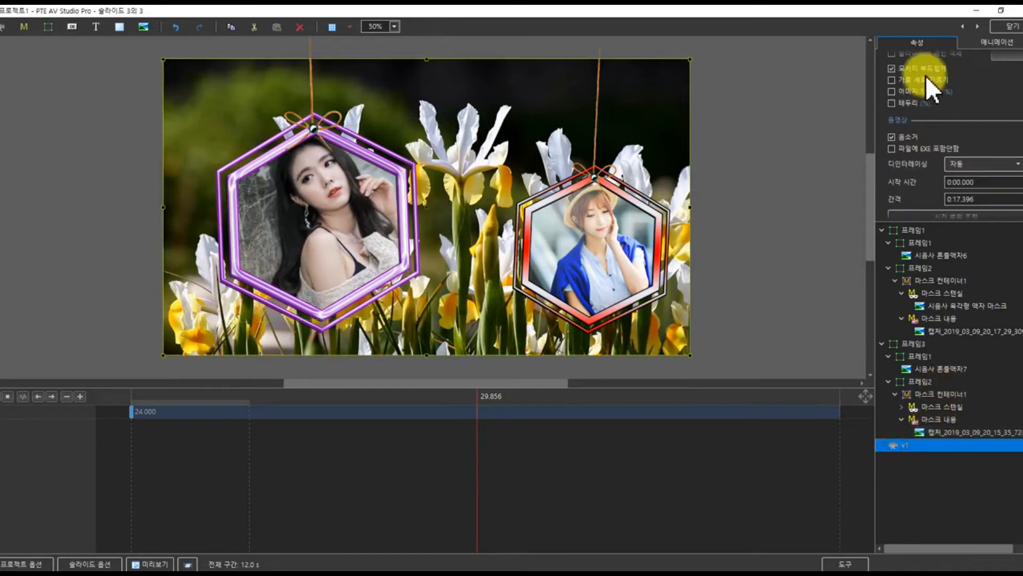
left_click(980, 44)
left_click(932, 40)
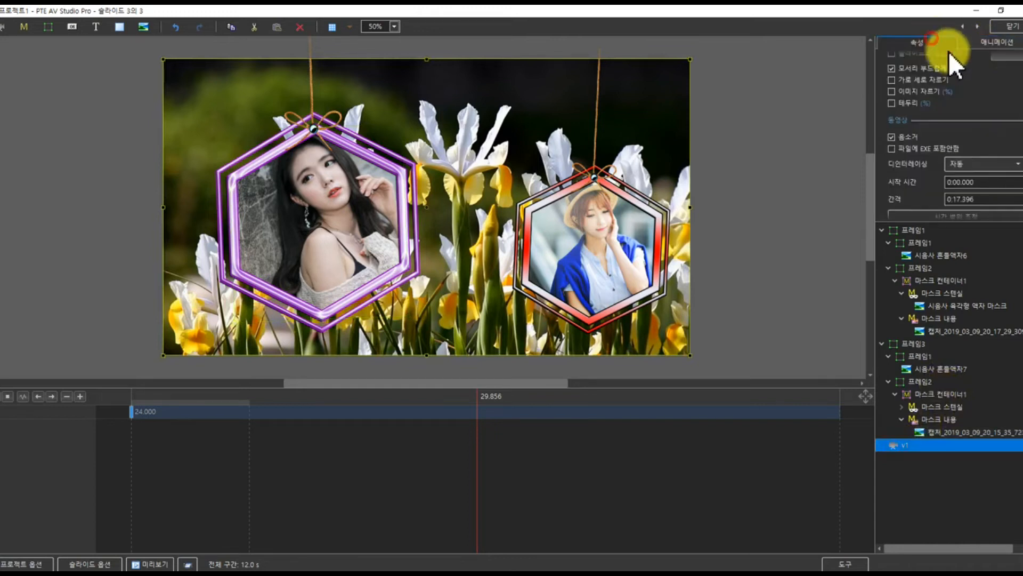
scroll(948, 51, "up", 3)
left_click(1016, 87)
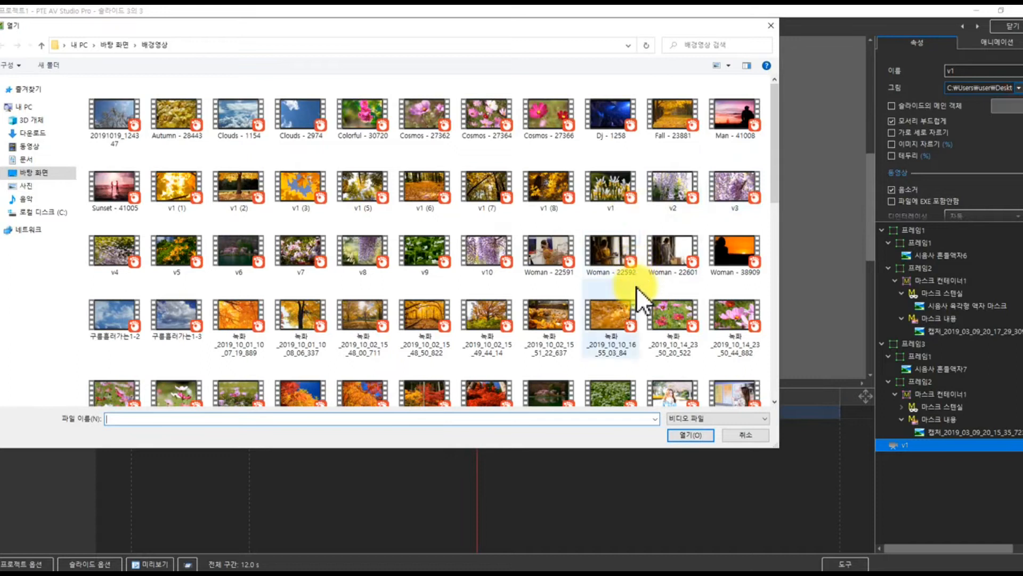
scroll(631, 297, "down", 10)
scroll(629, 299, "down", 2)
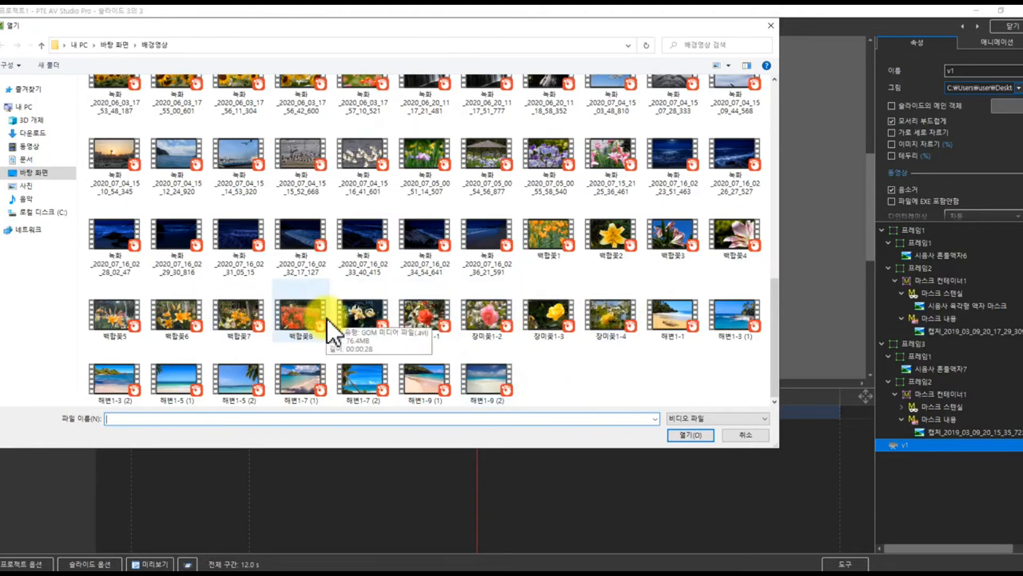
scroll(326, 318, "up", 5)
left_click(191, 161)
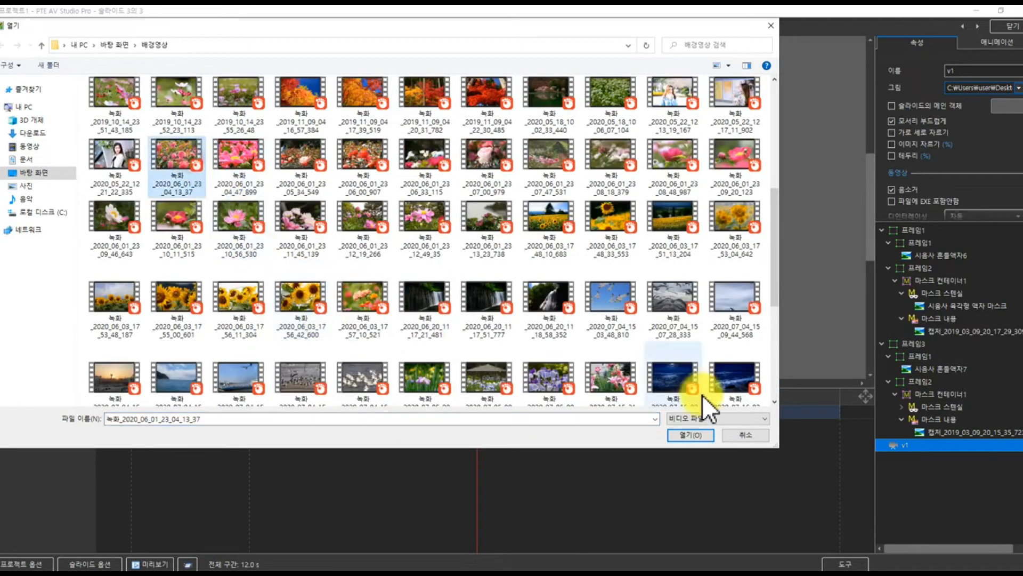
left_click(708, 433)
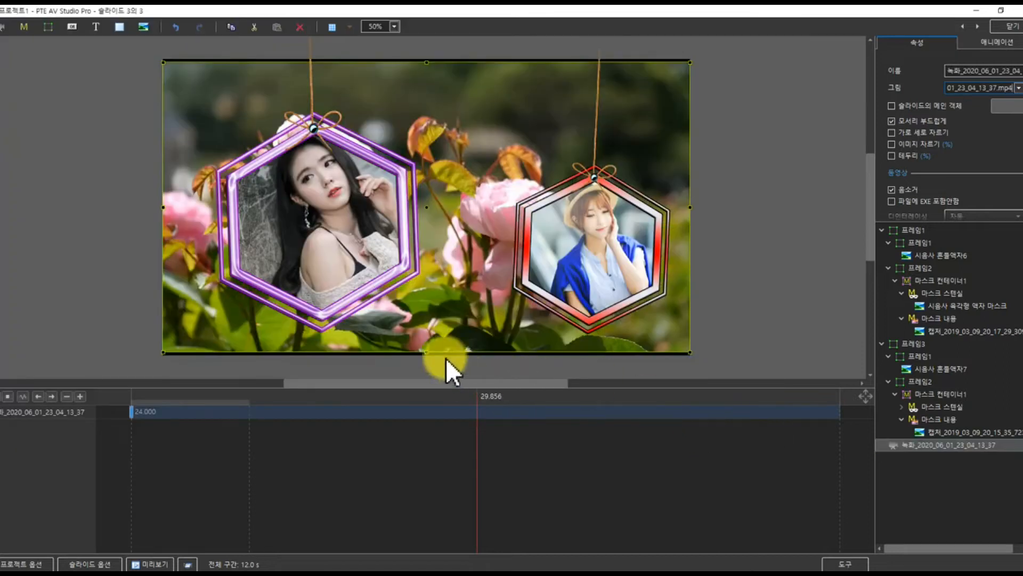
Try enlarging the rose background video past all slide edges and return to the slide's start time.
left_click(427, 353)
left_click_drag(427, 353, 426, 363)
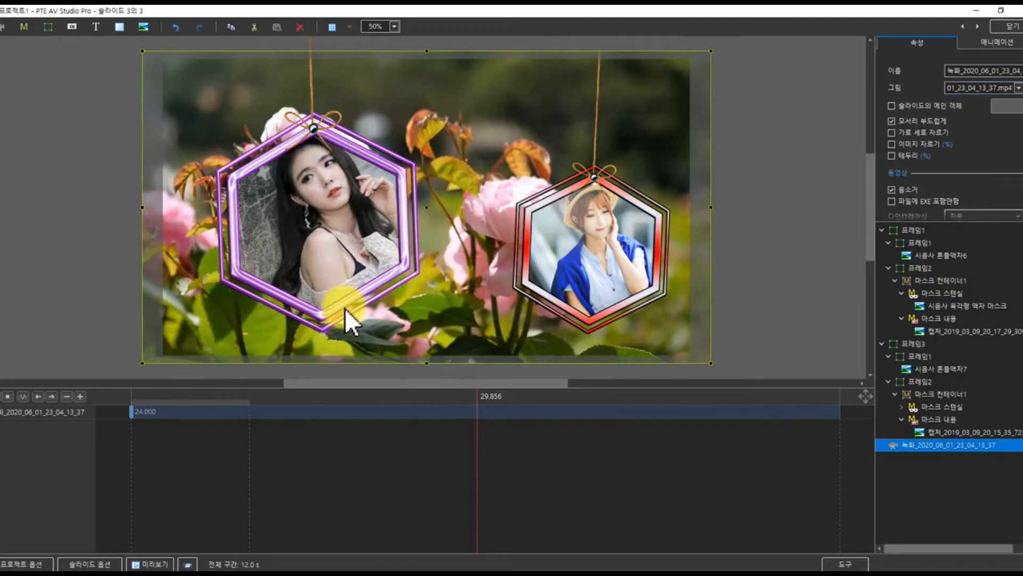
left_click_drag(222, 395, 120, 410)
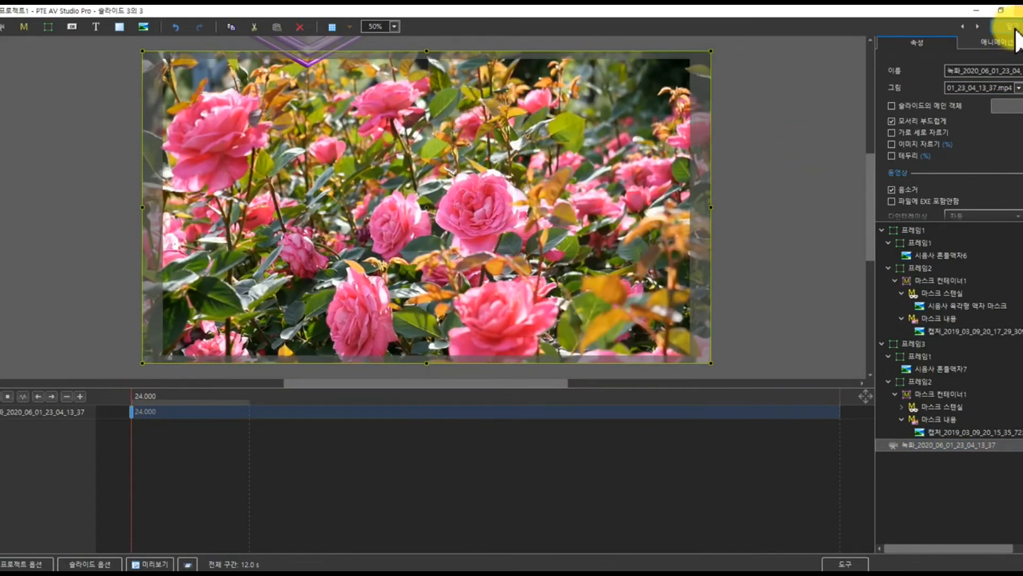
Collapse both frame groups and try moving 프레임1 to X -49 at its 24.502 keyframe.
left_click(883, 230)
left_click(883, 243)
left_click(897, 243)
left_click(899, 234)
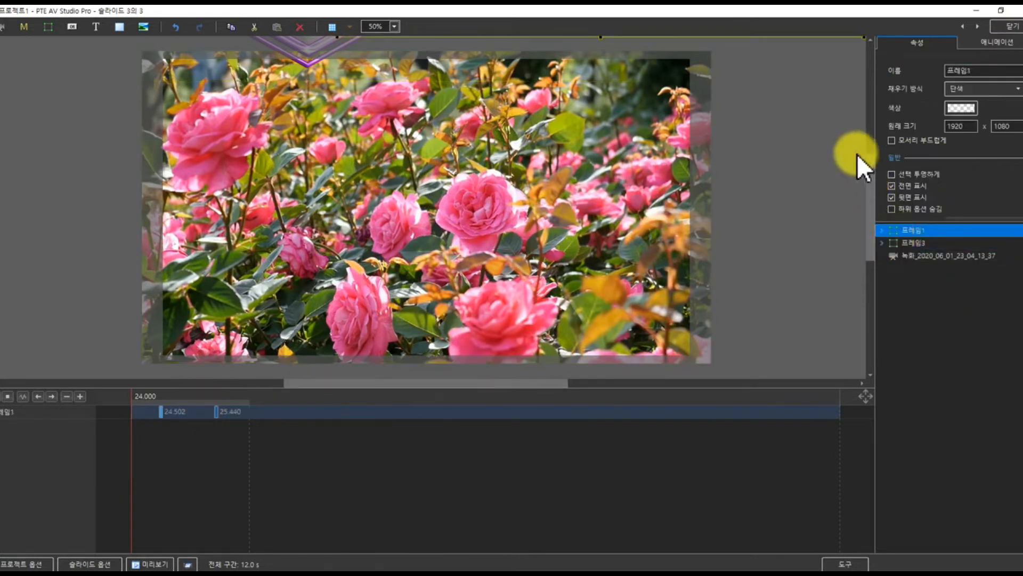
left_click(1010, 45)
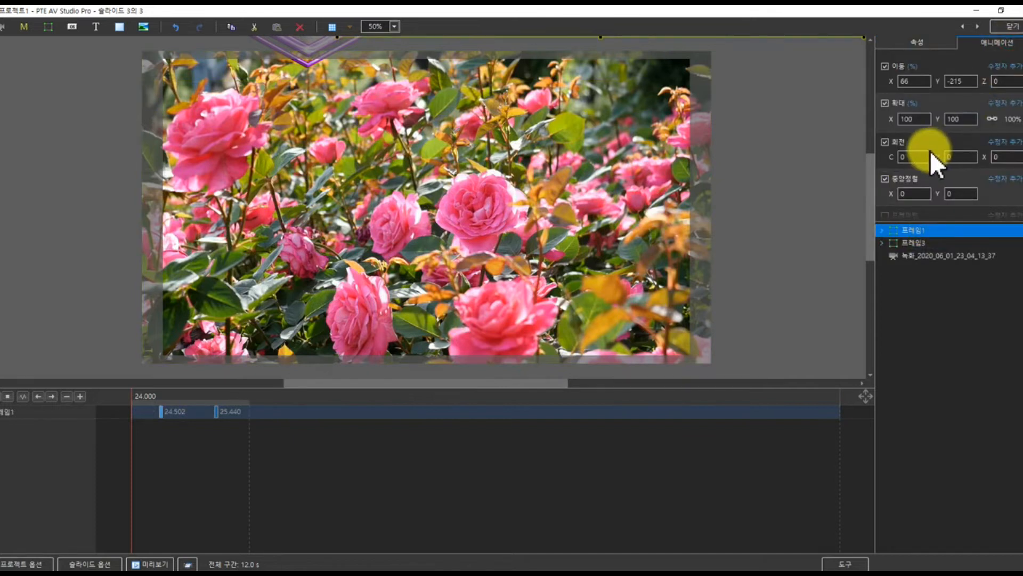
left_click_drag(874, 226, 870, 105)
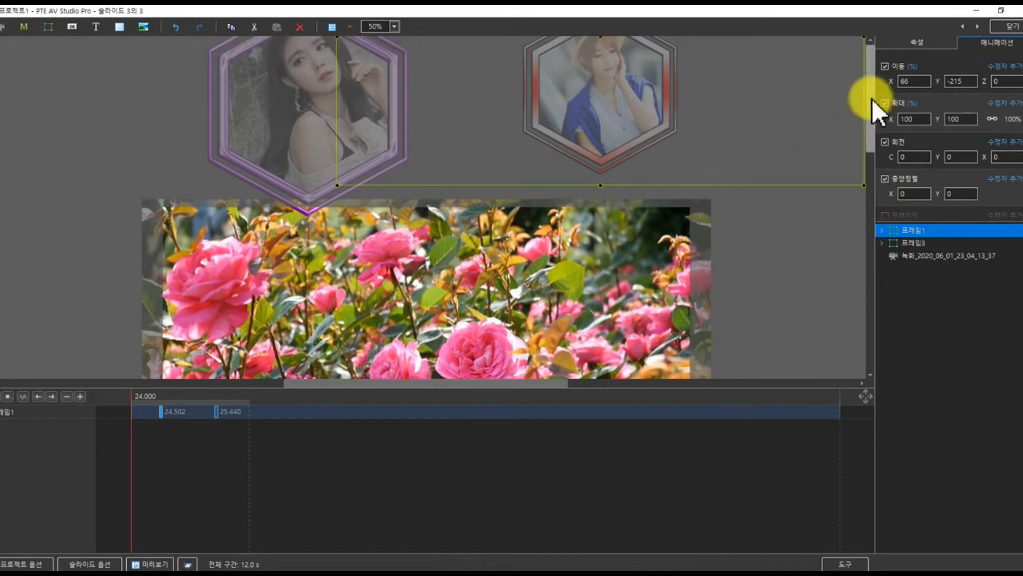
left_click_drag(896, 83, 833, 94)
Try moving 프레임3 to X 61, Y -249 at its 26.119 keyframe and to X 61 at its 27.058 keyframe.
left_click(900, 243)
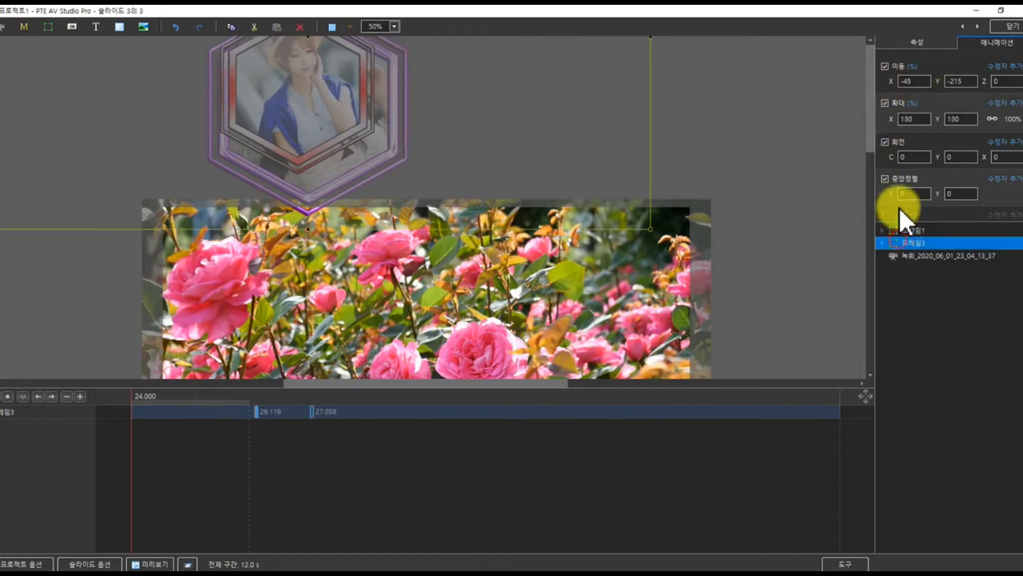
left_click_drag(889, 85, 912, 91)
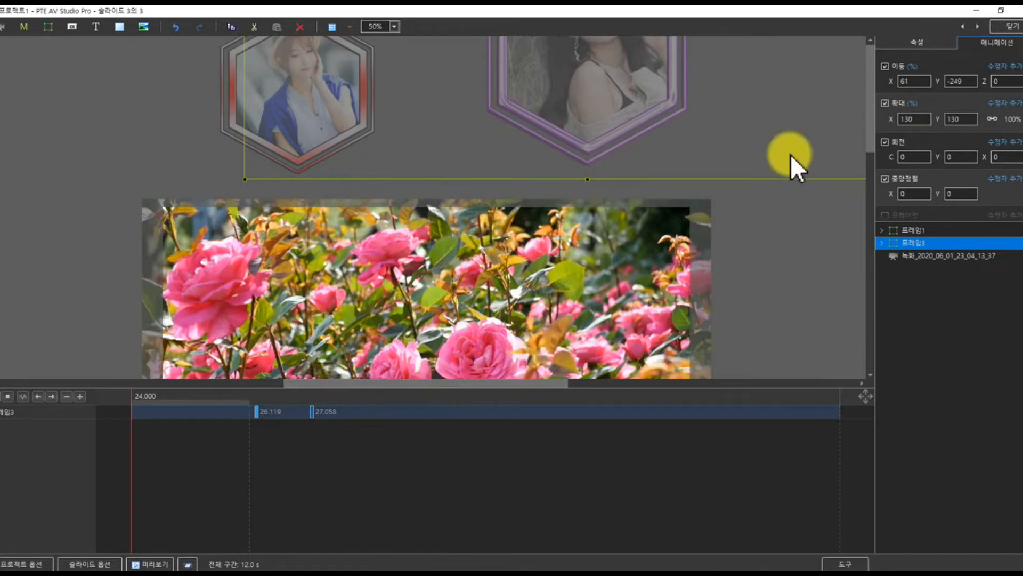
left_click_drag(868, 84, 852, 201)
left_click_drag(148, 398, 312, 395)
left_click_drag(310, 397, 312, 395)
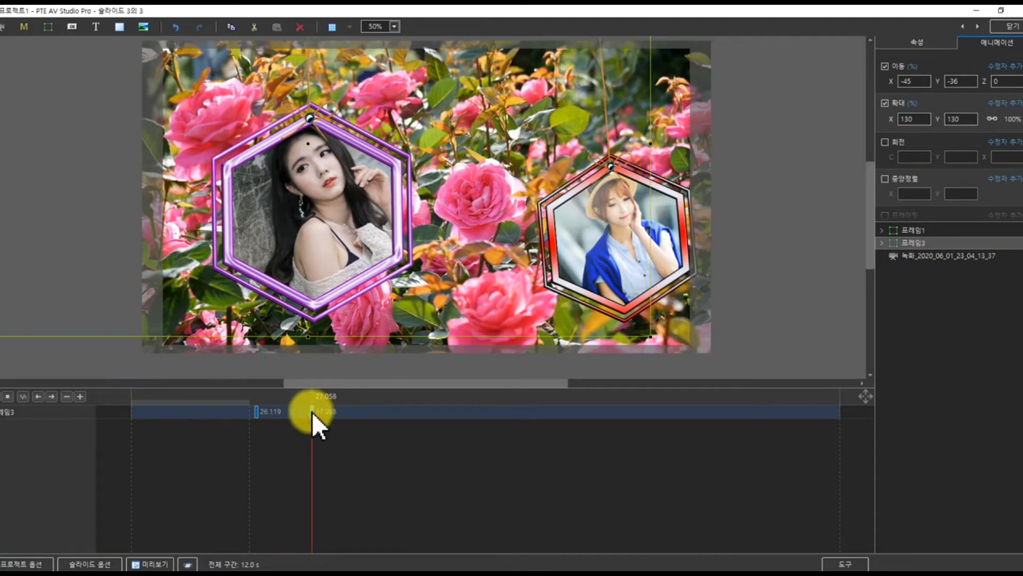
left_click(254, 411)
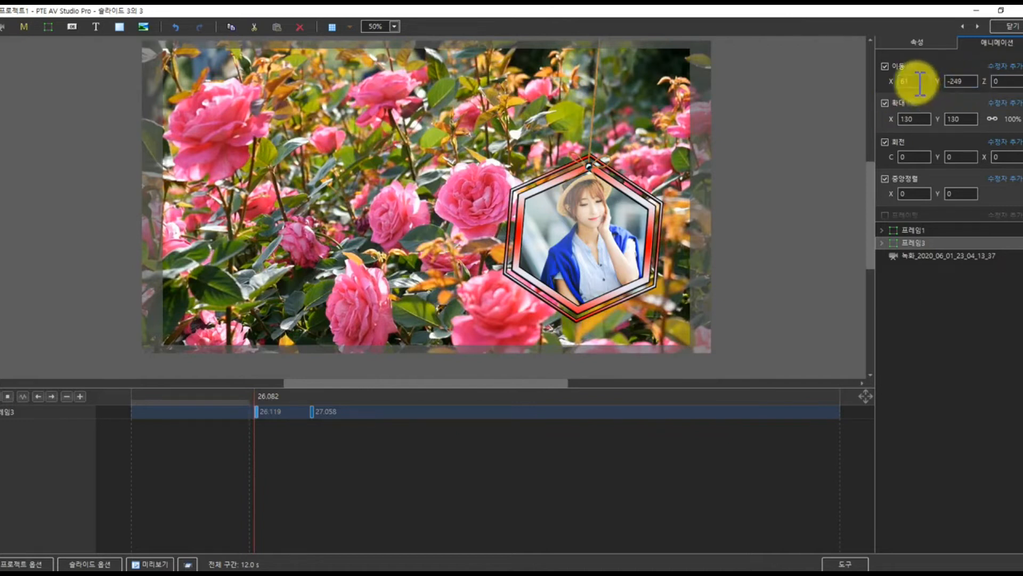
double_click(903, 81)
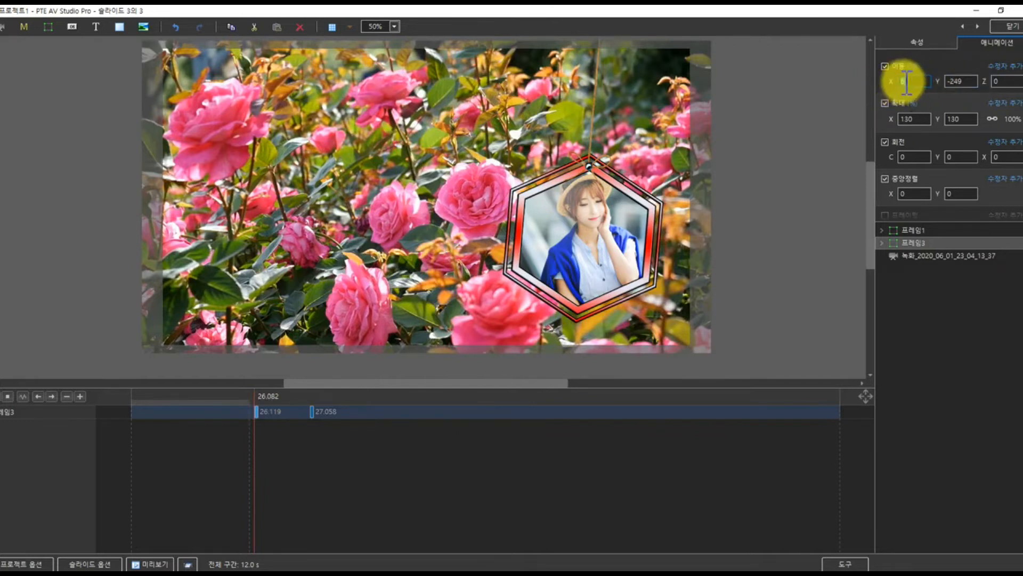
left_click(312, 411)
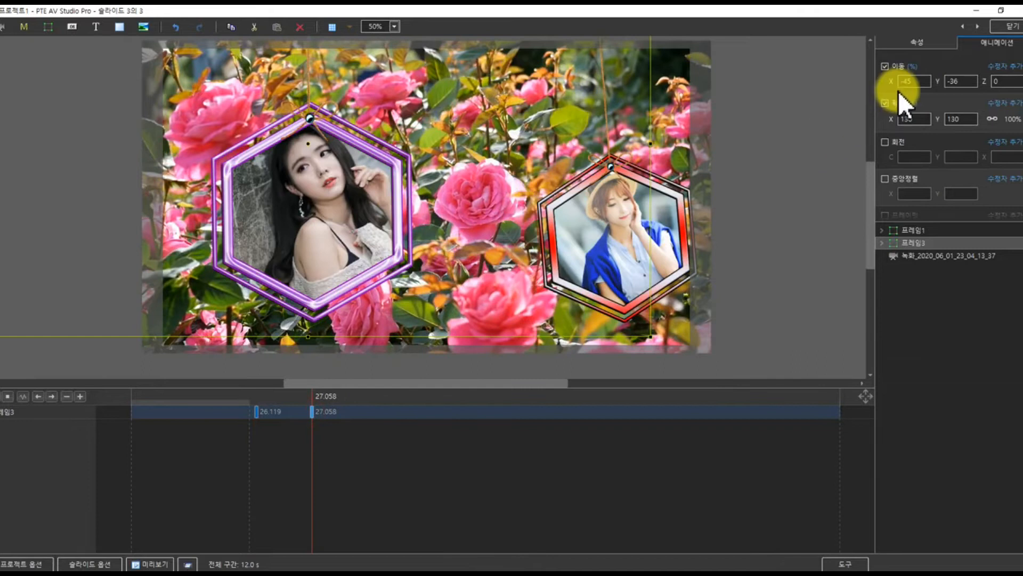
type("61")
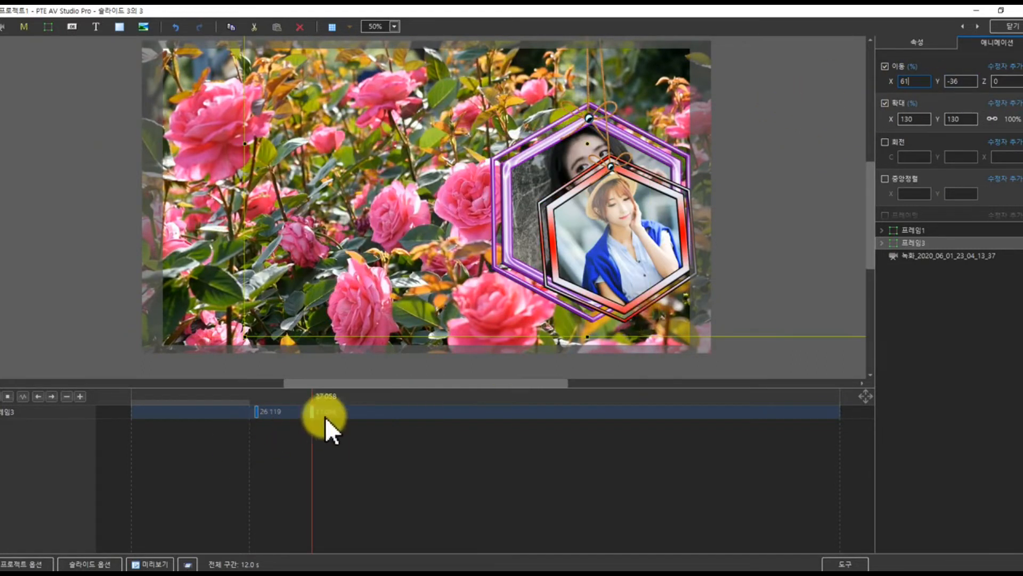
Try setting 프레임1's X position to -49 at its 25.440 keyframe.
left_click(913, 228)
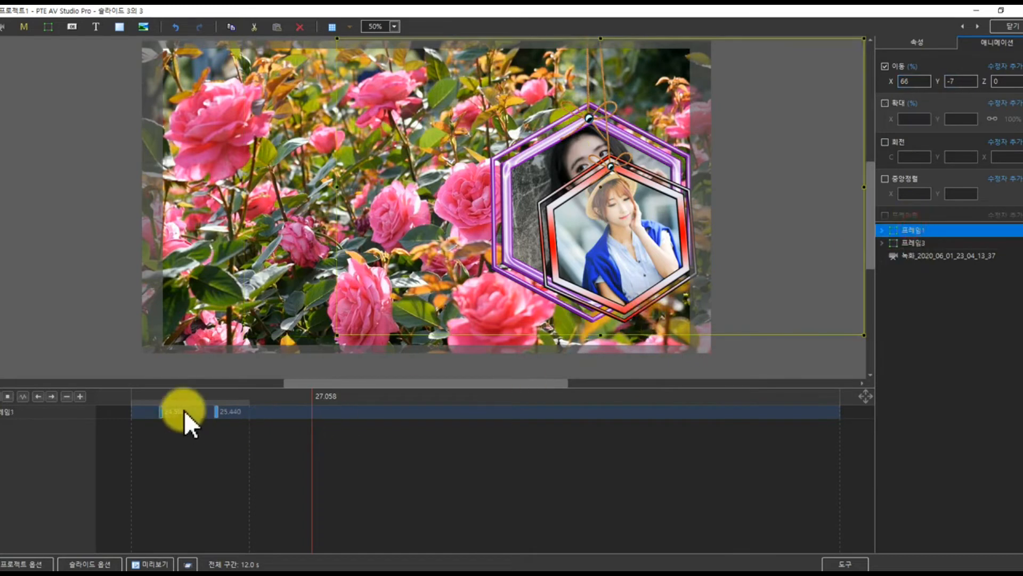
left_click(160, 412)
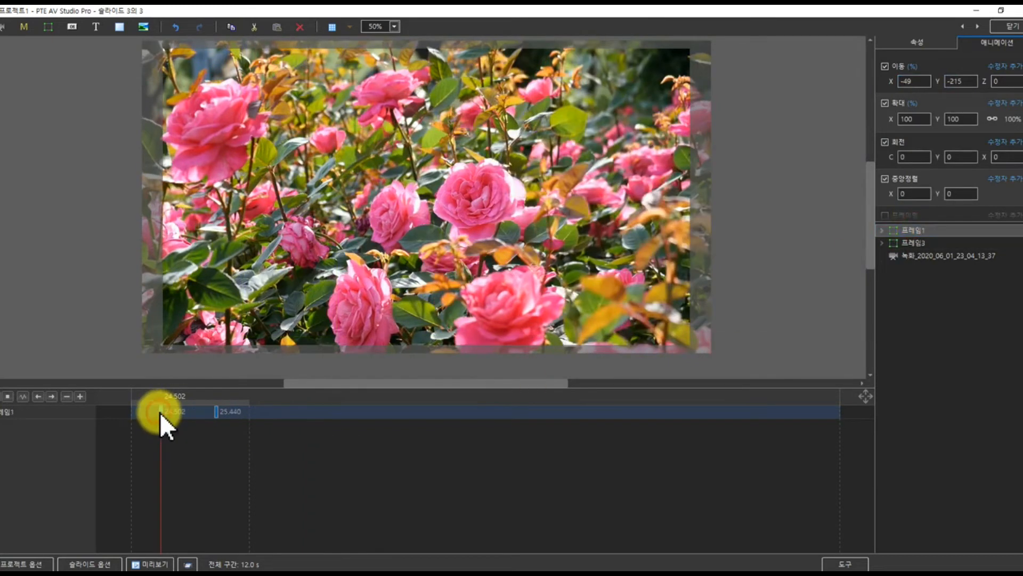
left_click(217, 414)
double_click(915, 81)
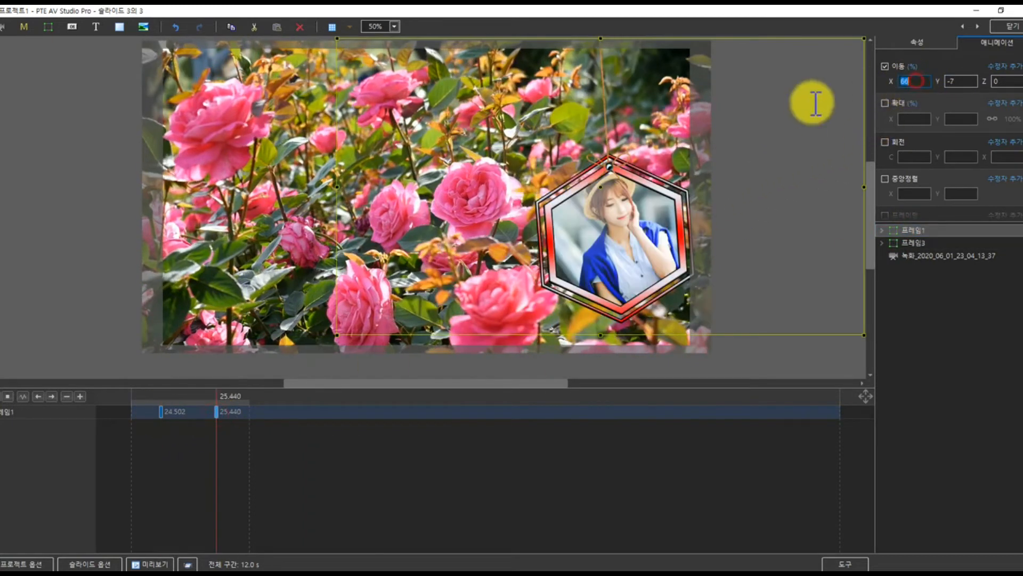
type("-")
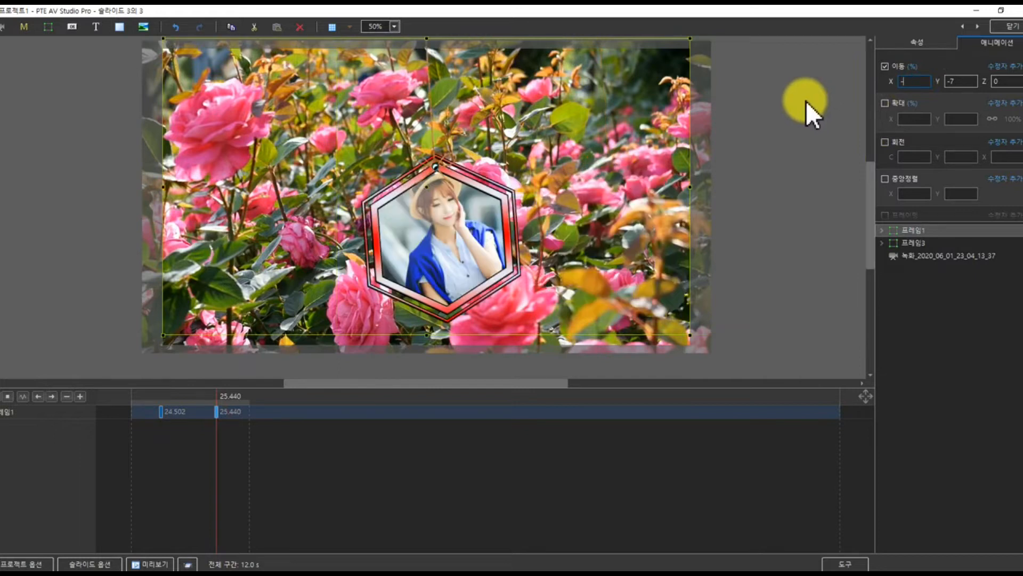
type("49")
Undo the position changes of 프레임1 and 프레임3 and the enlargement of the background video.
left_click_drag(130, 402, 128, 308)
left_click(175, 26)
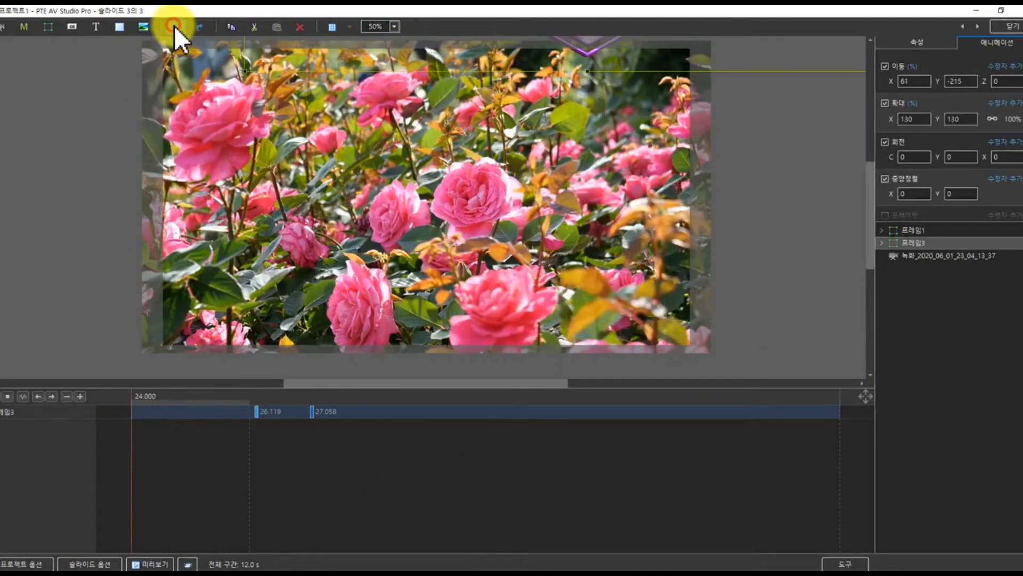
left_click_drag(142, 399, 141, 420)
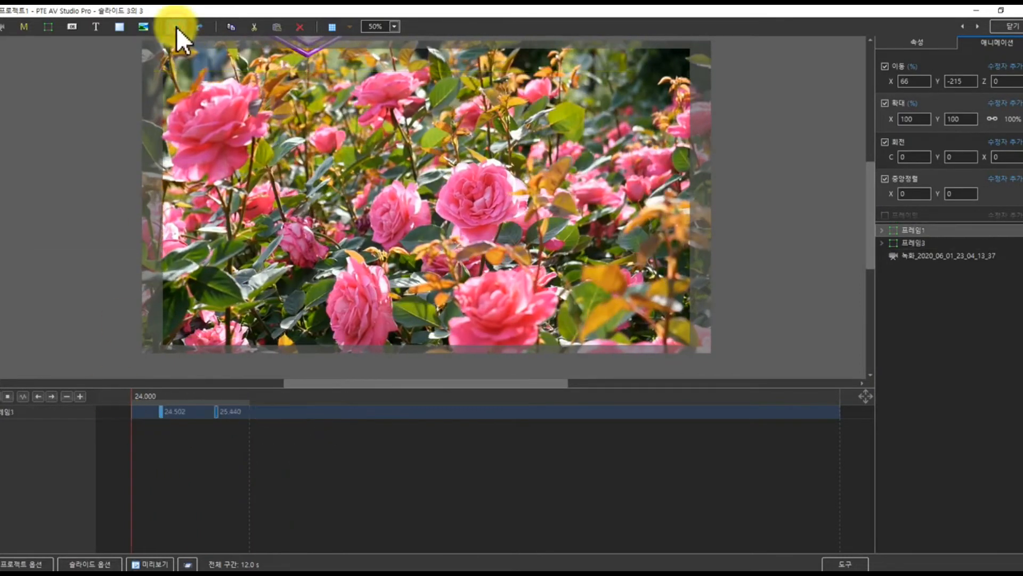
left_click(177, 27)
Scale the rose background video to 104.502% so it covers the slide, and return to the slide's start time.
left_click_drag(428, 345, 425, 350)
left_click(132, 416)
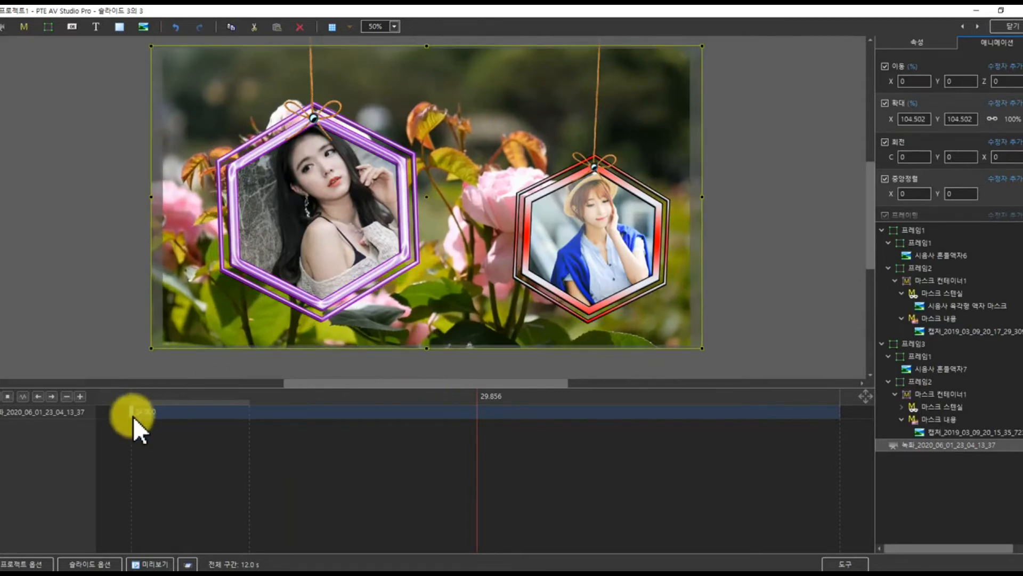
mouse_move(131, 403)
left_mouse_down()
mouse_move(352, 398)
mouse_move(131, 397)
left_mouse_up()
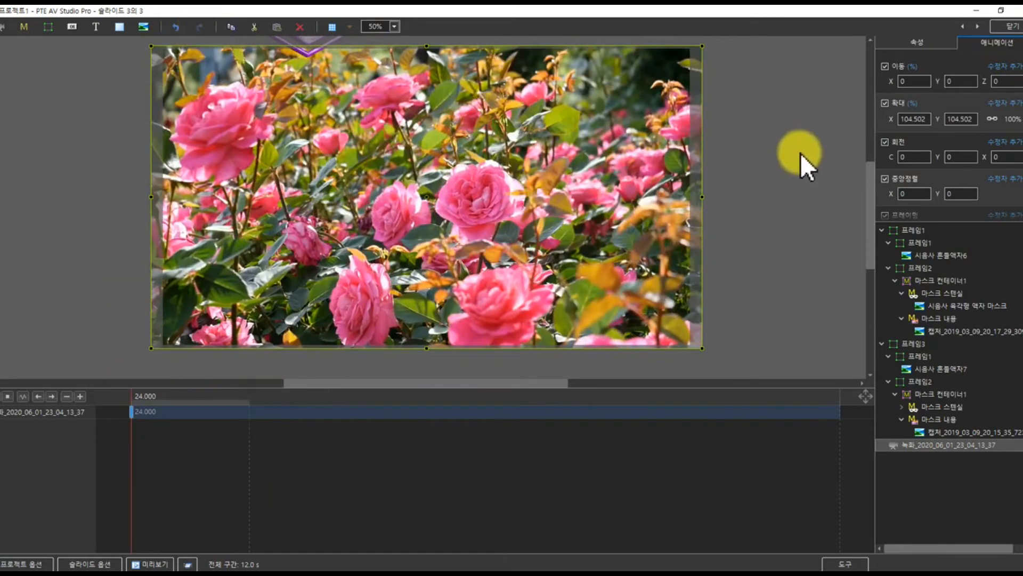
Collapse the 프레임1 and 프레임3 groups and select 프레임1 with its off-slide starting position in view.
left_click(888, 242)
left_click(888, 254)
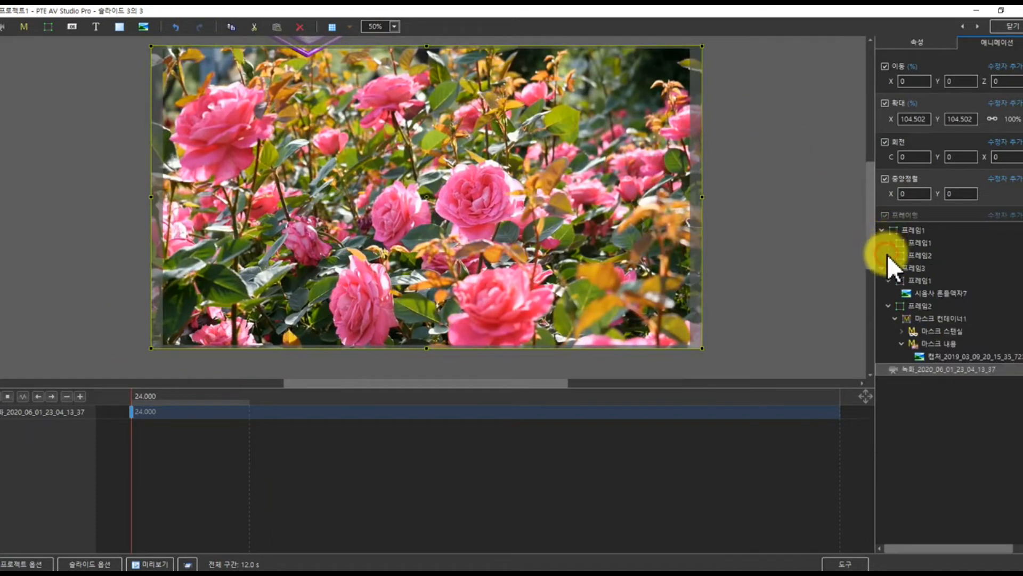
left_click(883, 269)
left_click(884, 228)
left_click(900, 229)
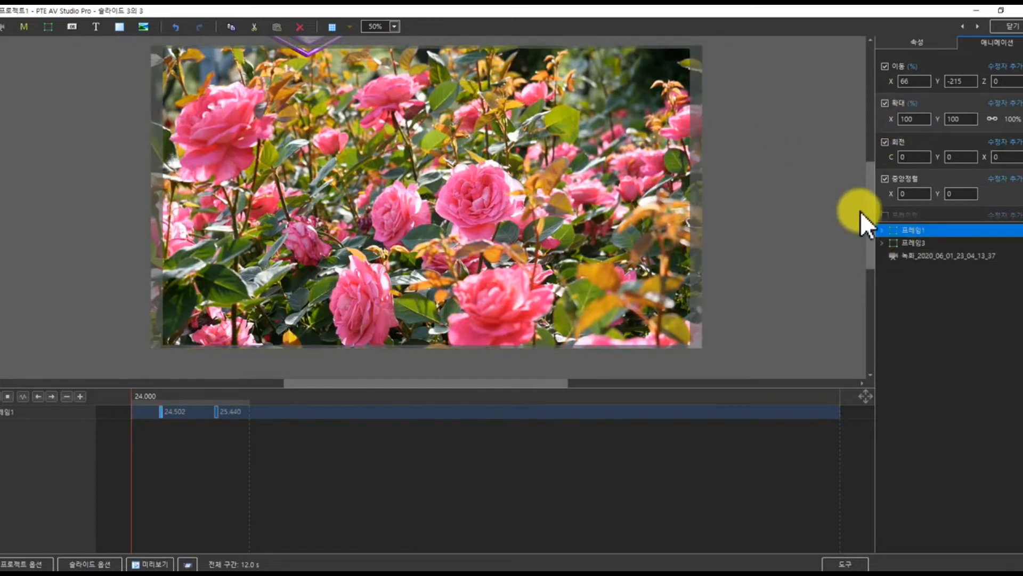
left_click_drag(871, 234, 863, 59)
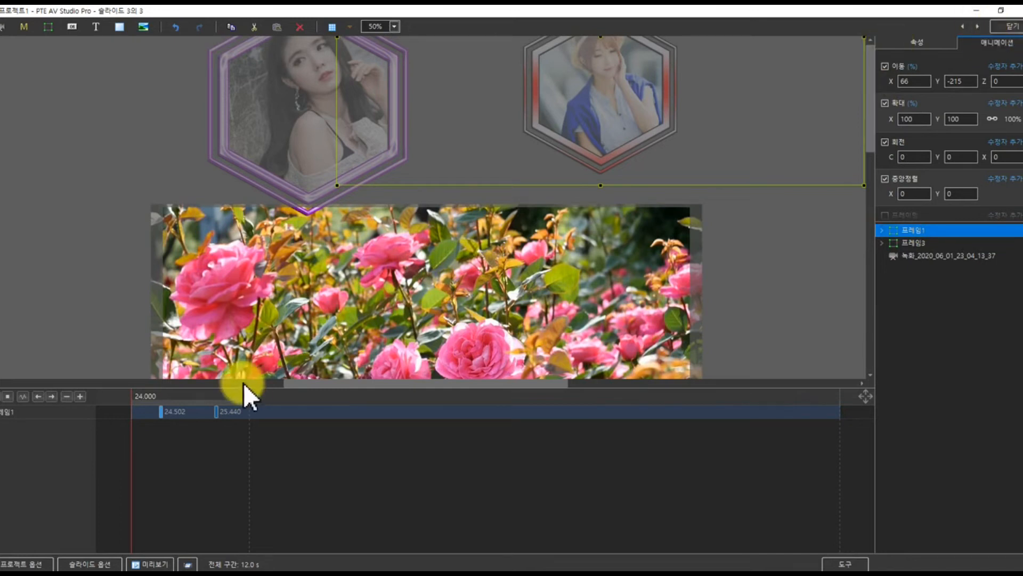
Scrub through slide 3's frame animation and close the objects and animation editor.
left_click_drag(177, 402, 459, 411)
left_click(1004, 27)
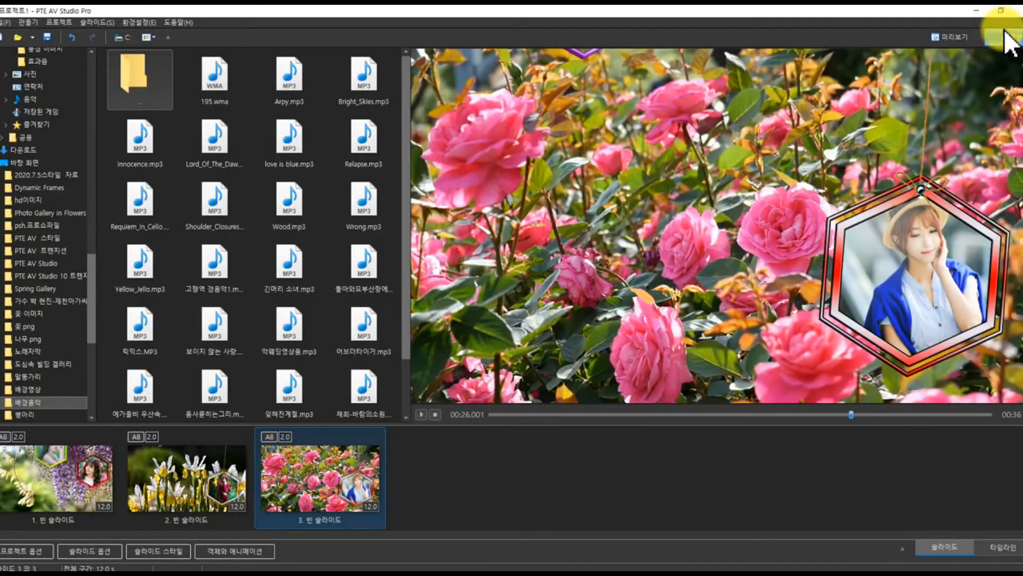
Reopen slide 3's objects and animation editor and set 프레임1's X position to -62 at its 25.440 keyframe.
left_click(235, 552)
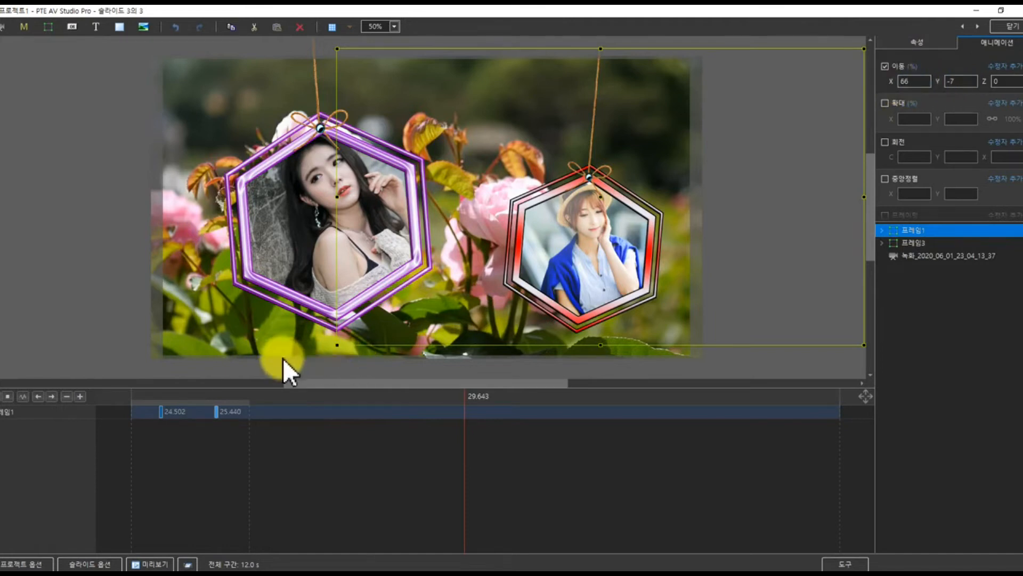
left_click(217, 412)
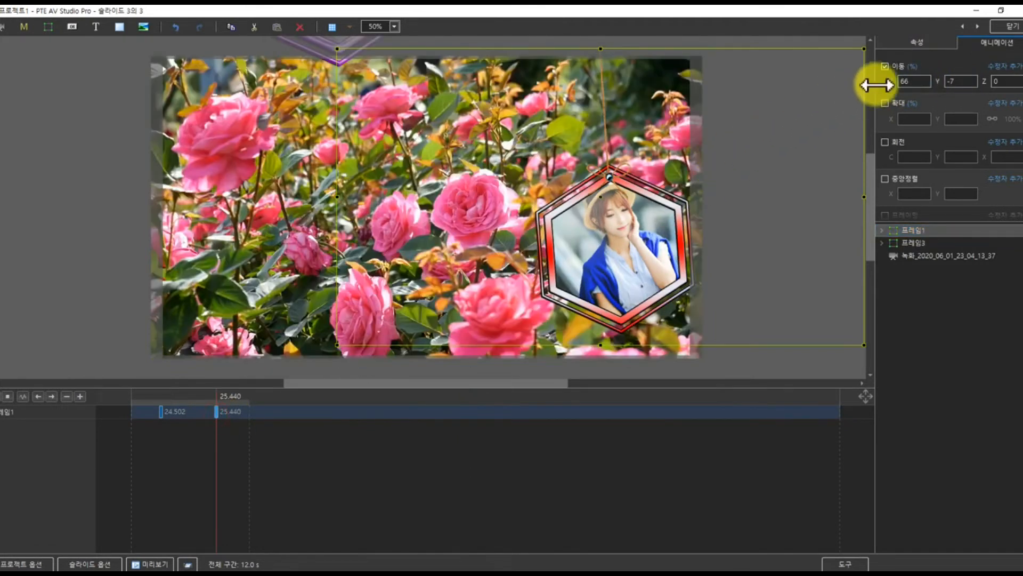
left_click_drag(894, 82, 790, 126)
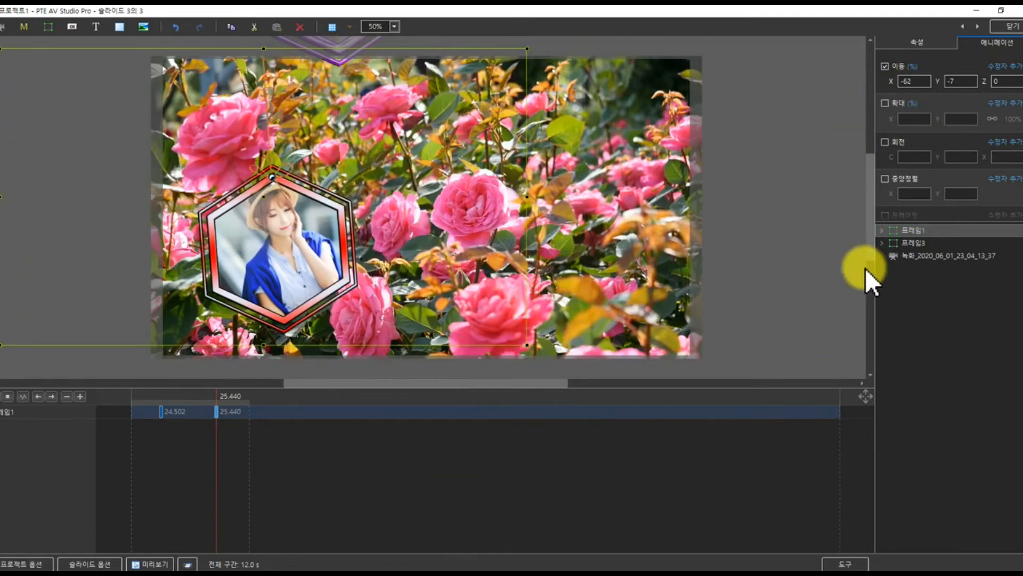
Set 프레임3's horizontal position to X 42 at the 26.119 keyframe and X 49 at the 27.058 keyframe.
left_click(900, 244)
left_click_drag(896, 86, 933, 89)
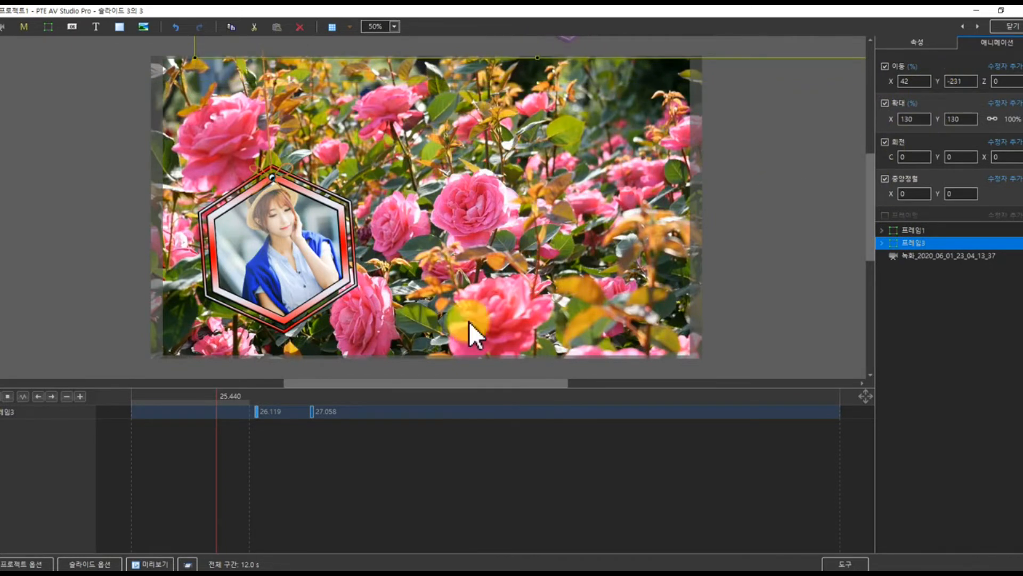
left_click_drag(133, 404, 317, 409)
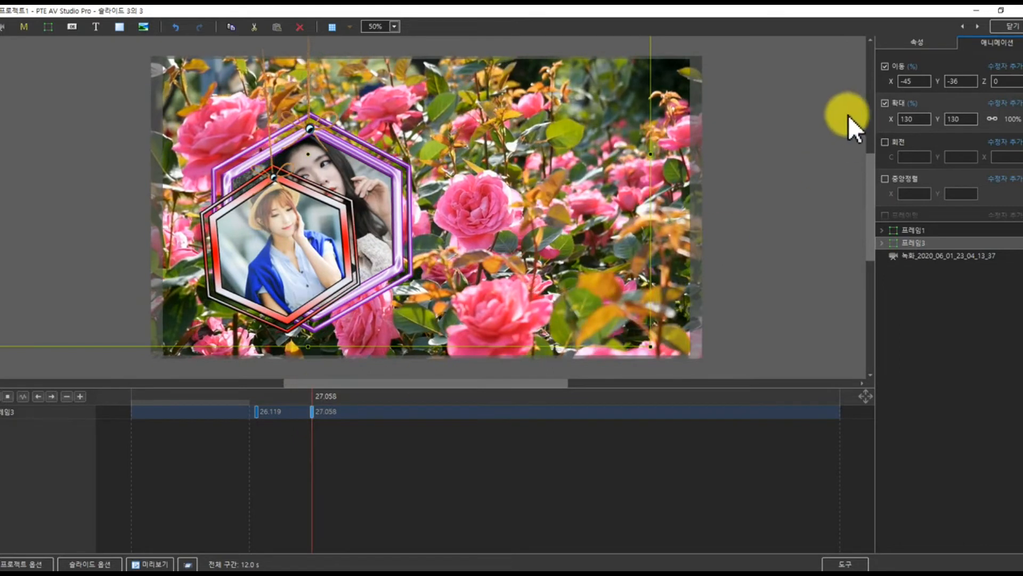
left_click_drag(890, 81, 941, 81)
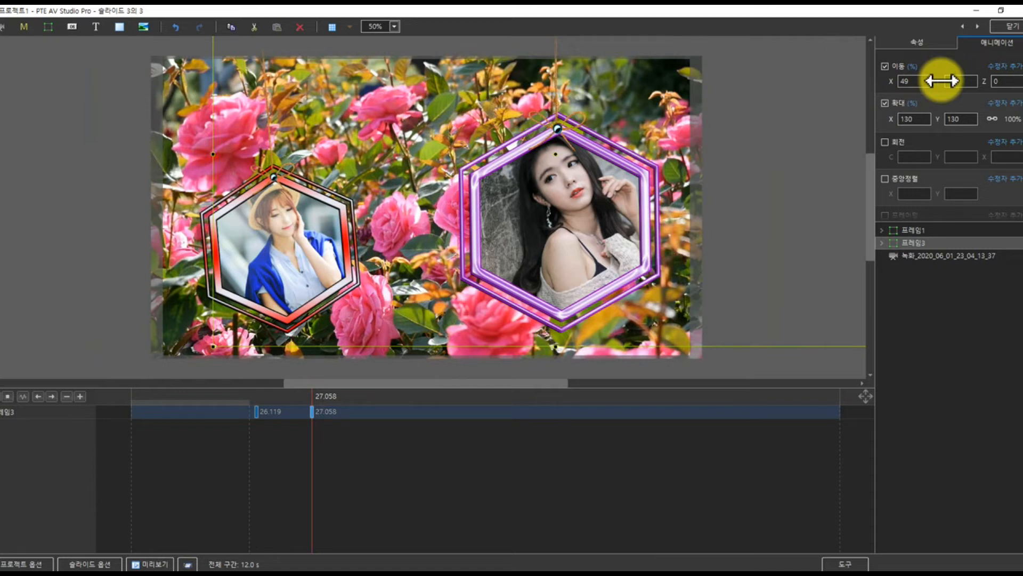
left_click_drag(135, 404, 330, 397)
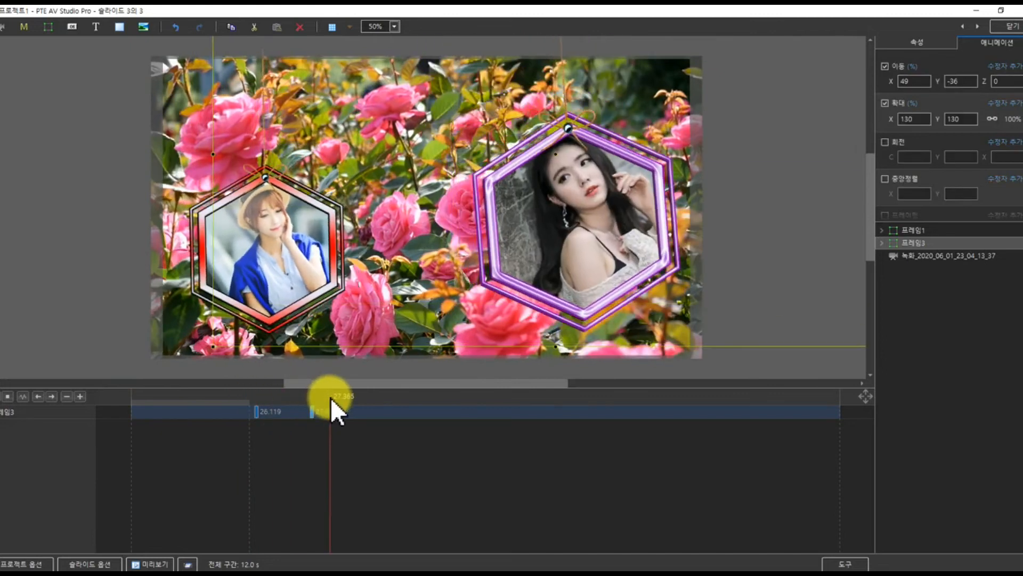
Set 프레임3's X position to -53 at the 26.119 keyframe, play the slide from its start, and close the object editor.
left_click(251, 412)
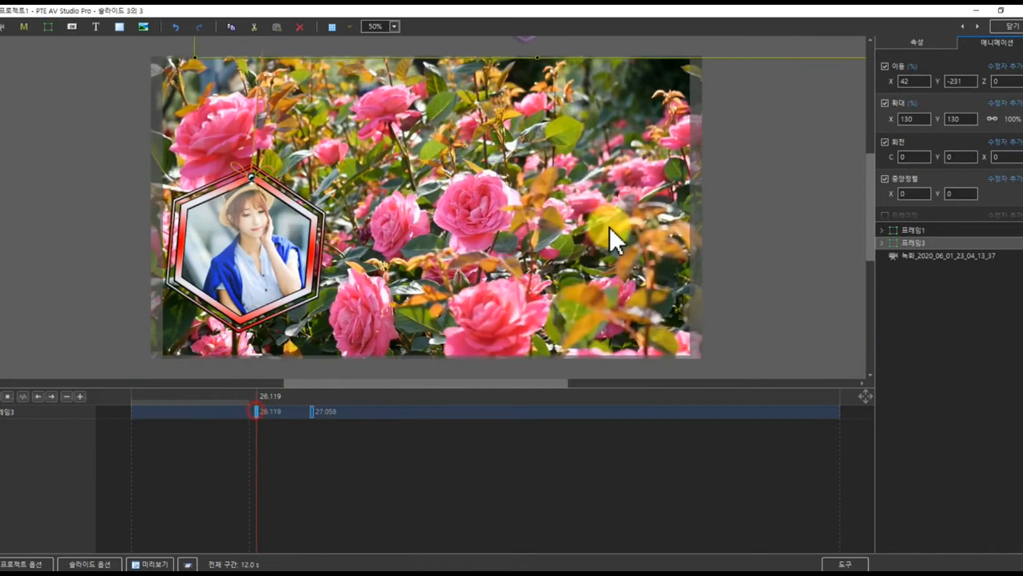
left_click_drag(875, 84, 839, 91)
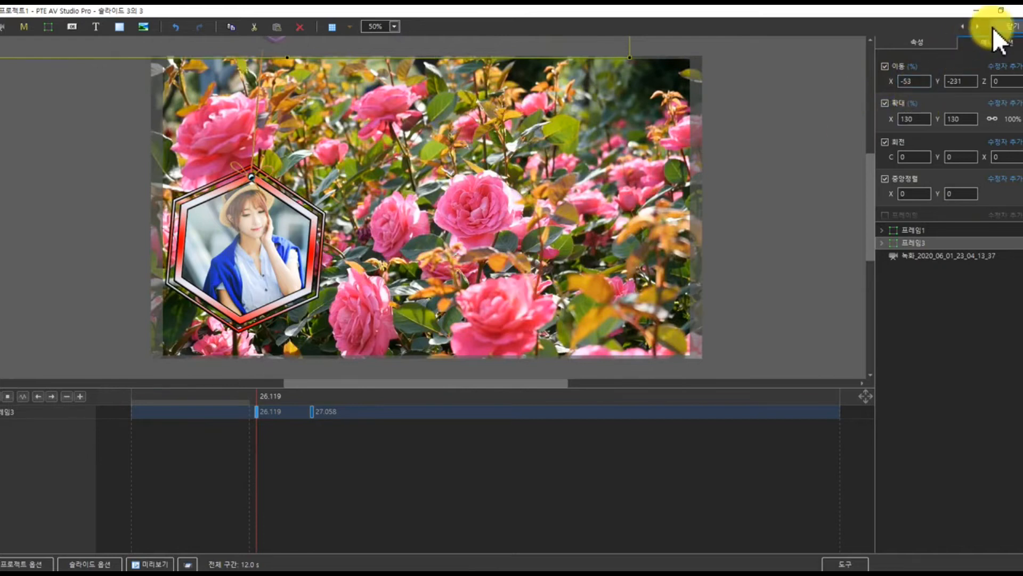
left_click(133, 402)
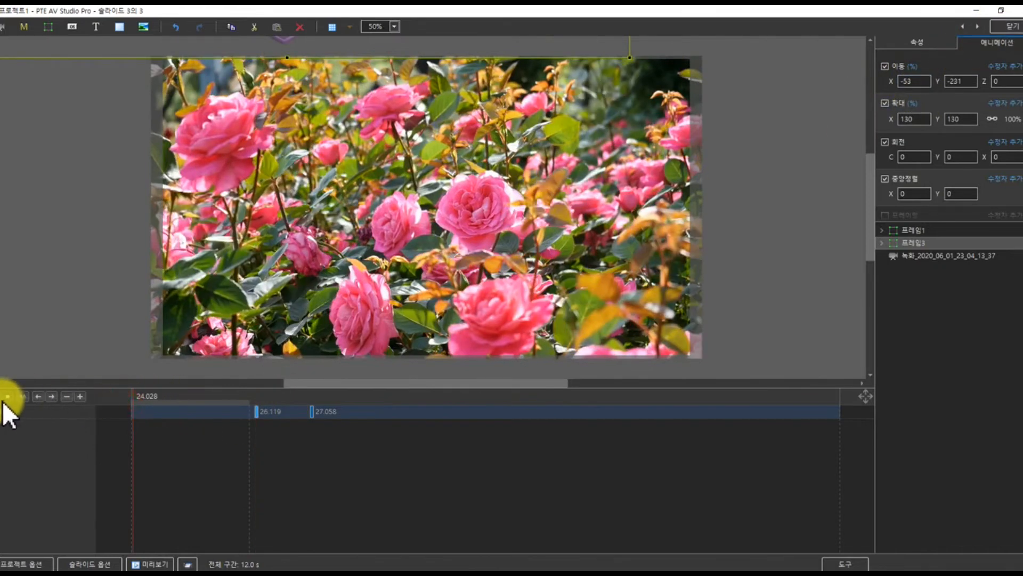
left_click(7, 396)
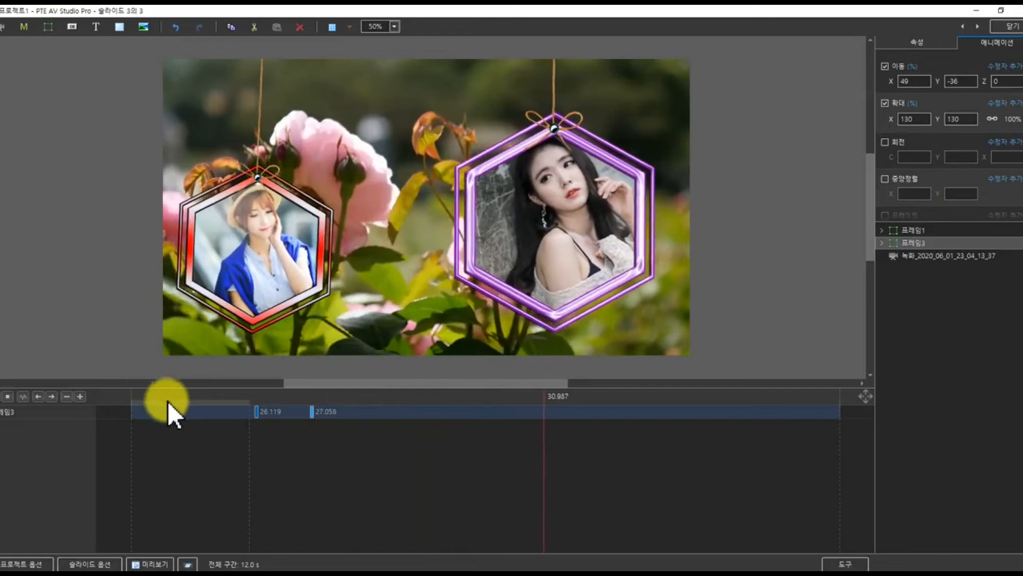
left_click(1013, 26)
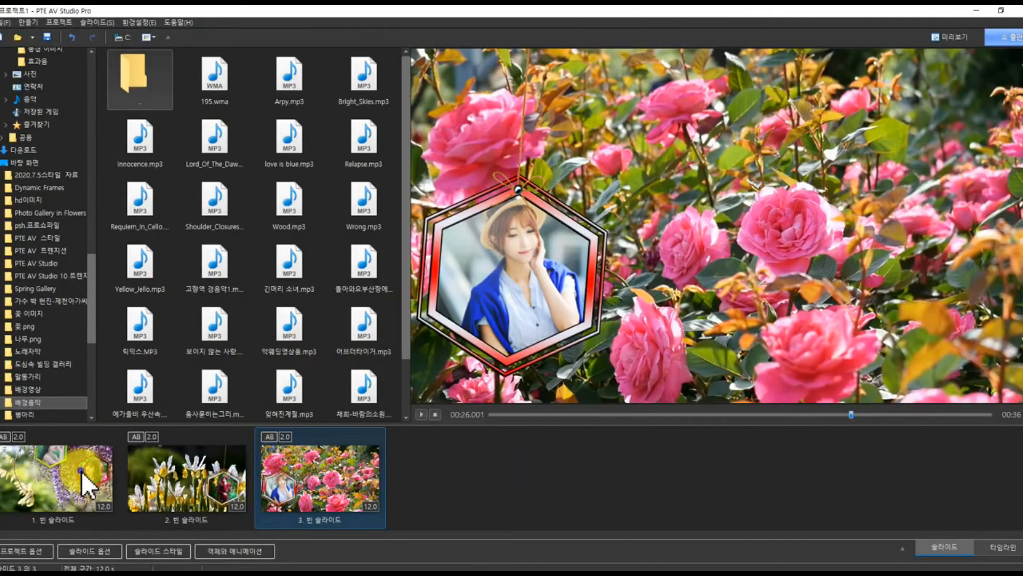
Copy slide 1 and paste it after slide 3 as the fourth slide.
right_click(81, 472)
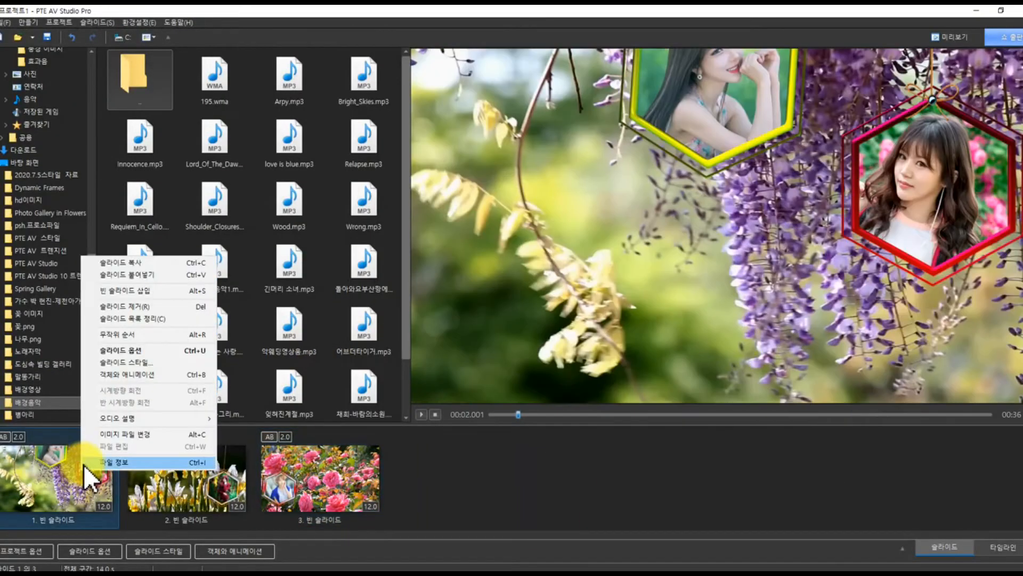
left_click(115, 265)
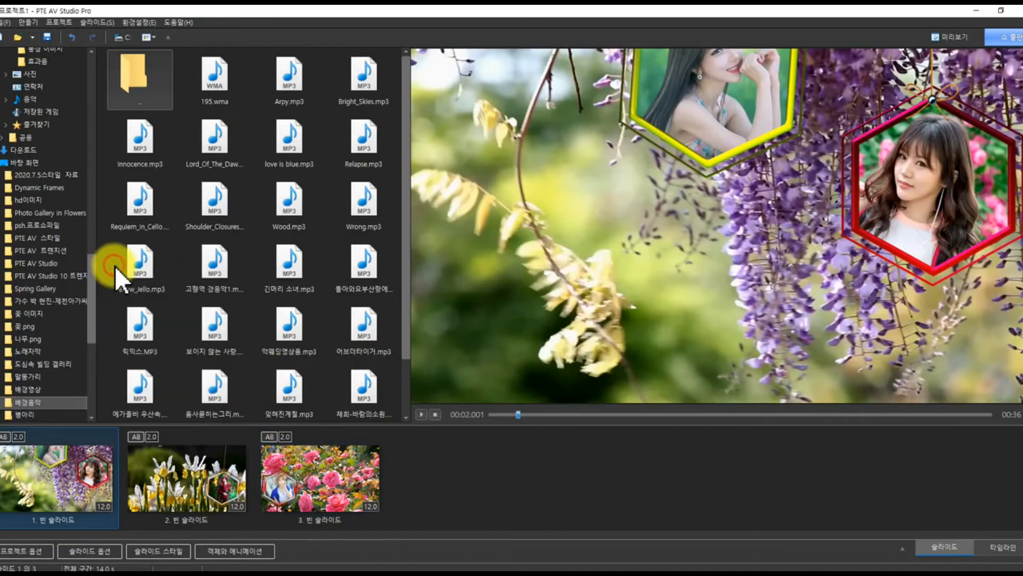
right_click(400, 465)
left_click(442, 293)
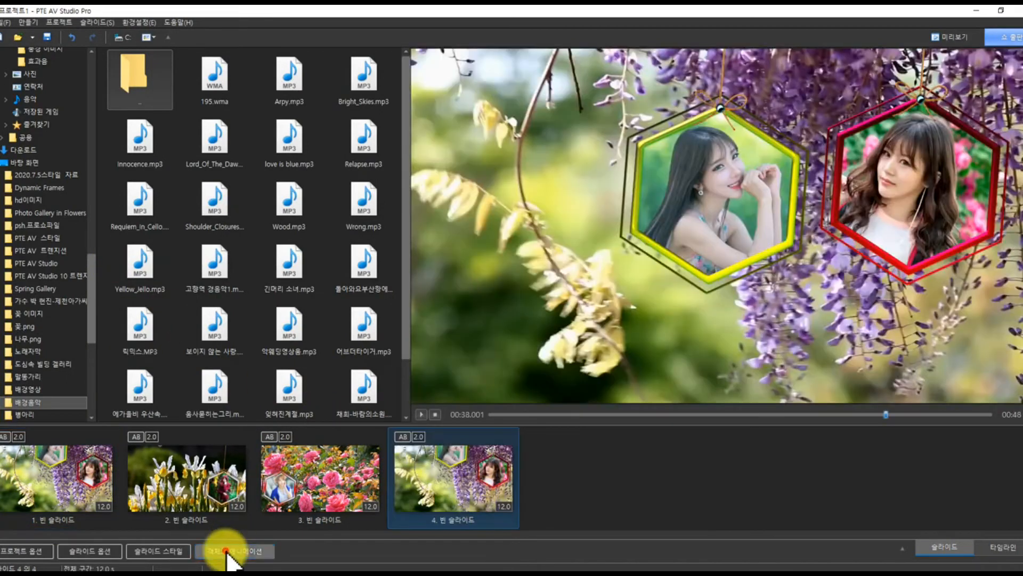
In slide 4's object and animation editor, raise 프레임2's start to Y -225 at the 37.294 keyframe and compare 프레임1's starting keyframe.
left_click(229, 552)
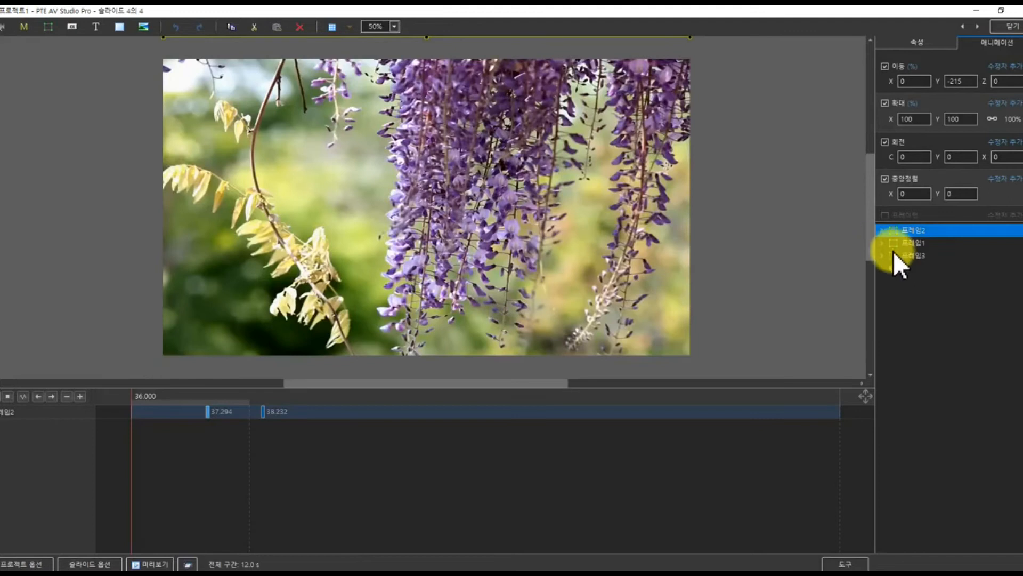
left_click_drag(400, 410, 442, 408)
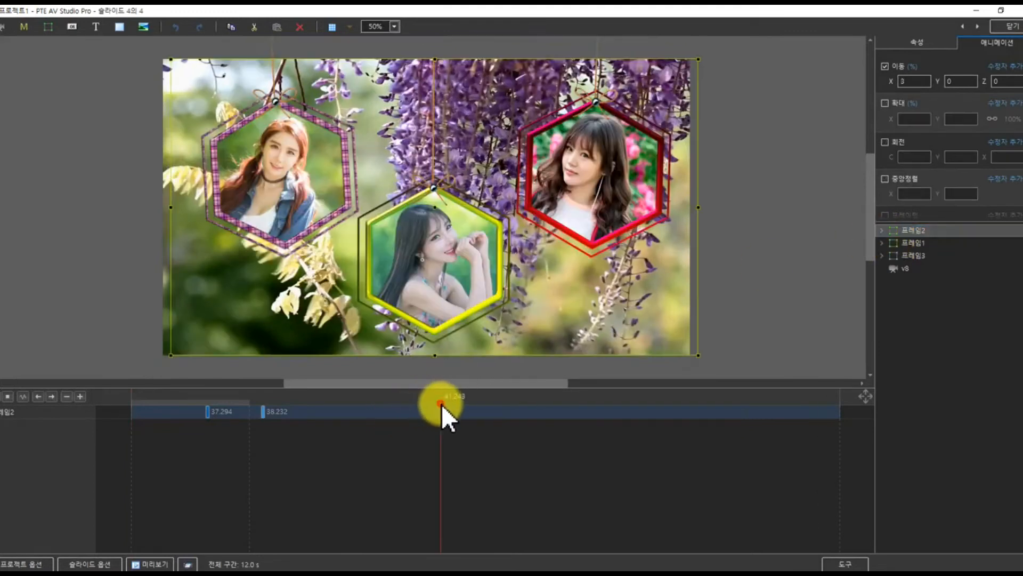
left_click(432, 196)
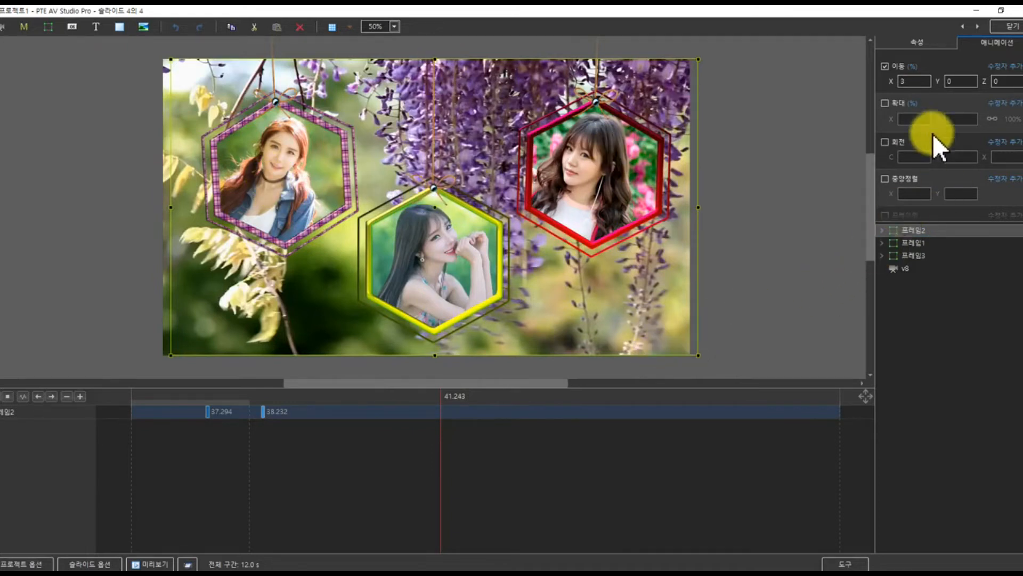
left_click(208, 413)
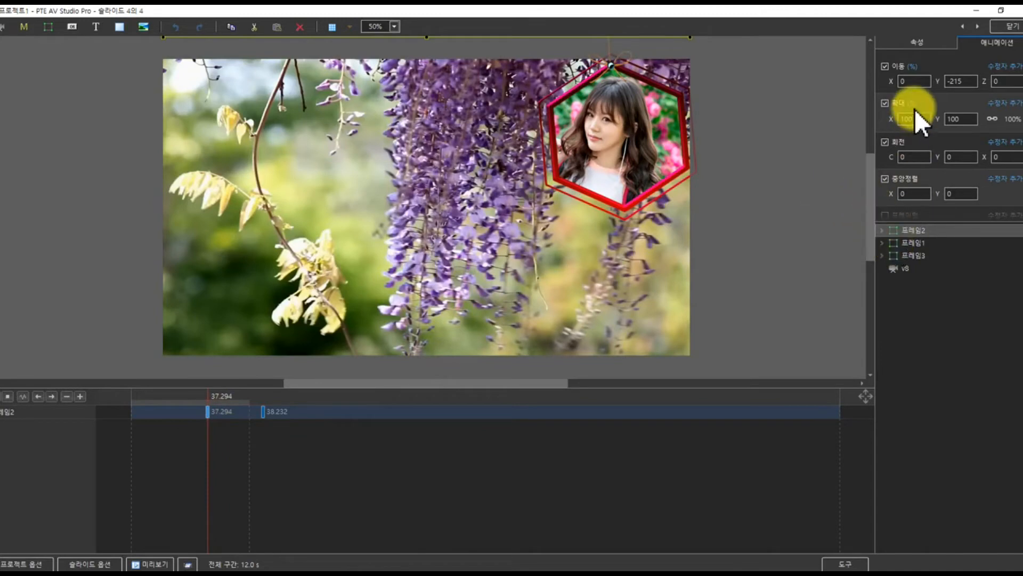
left_click_drag(873, 198, 856, 62)
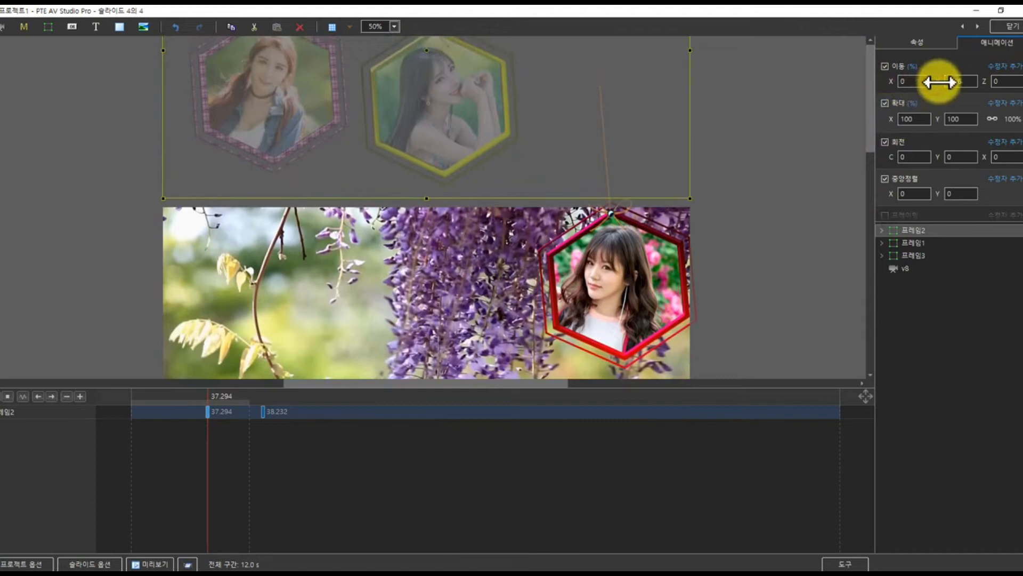
left_click_drag(933, 81, 928, 80)
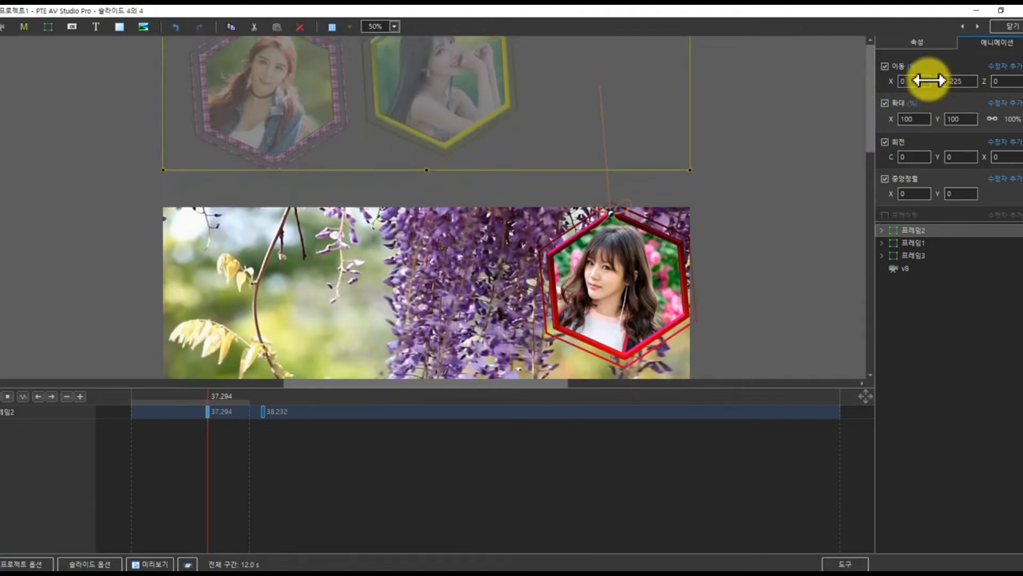
left_click(898, 243)
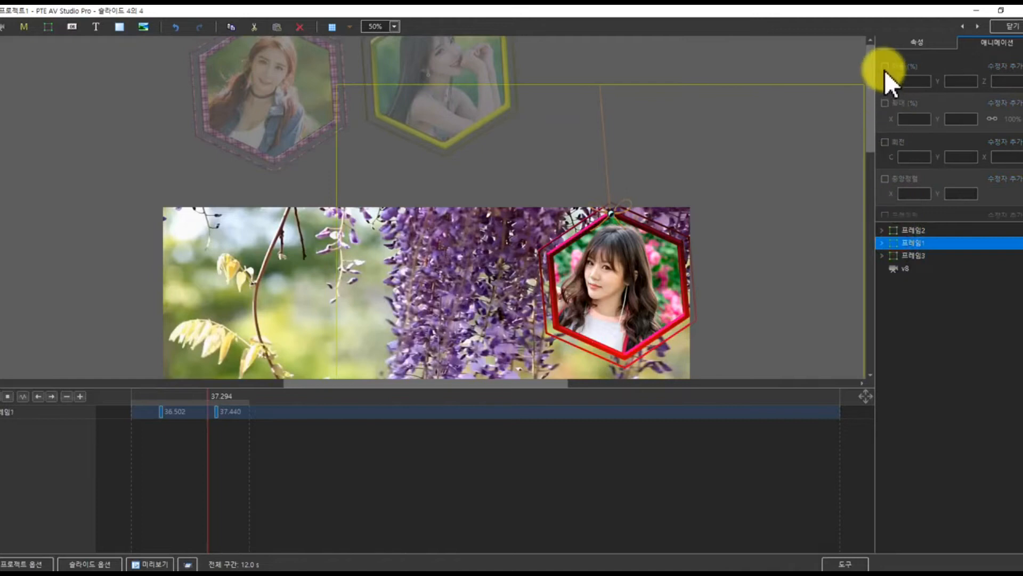
left_click(162, 411)
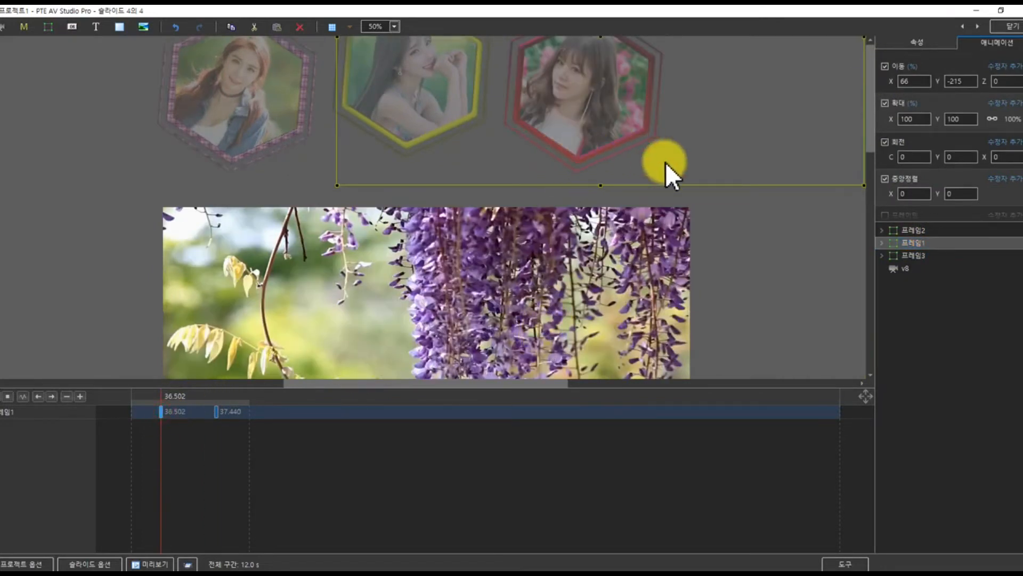
Raise 프레임2 to Y -55 at its 38.232 end keyframe.
left_click(895, 232)
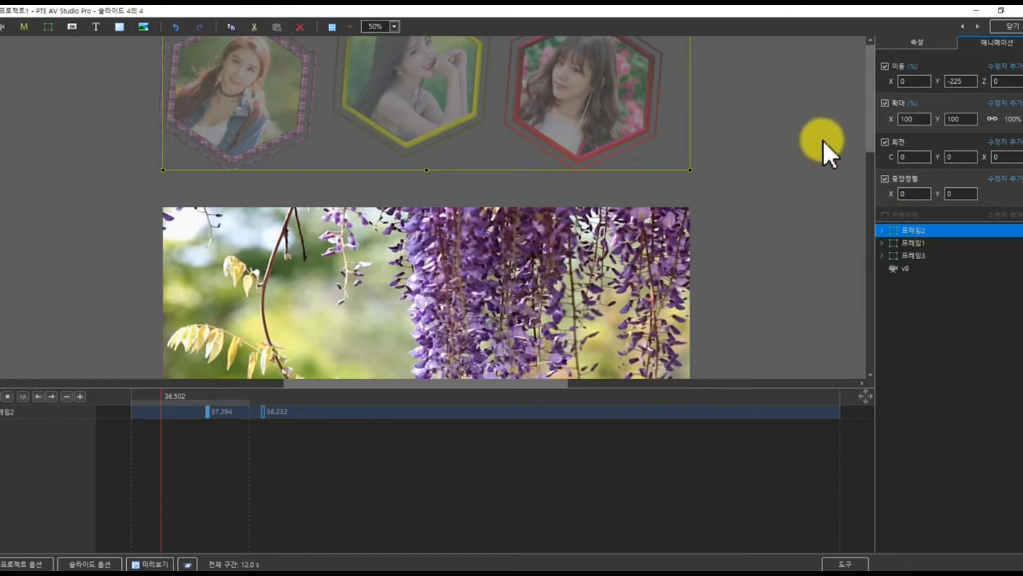
left_click_drag(871, 106, 861, 226)
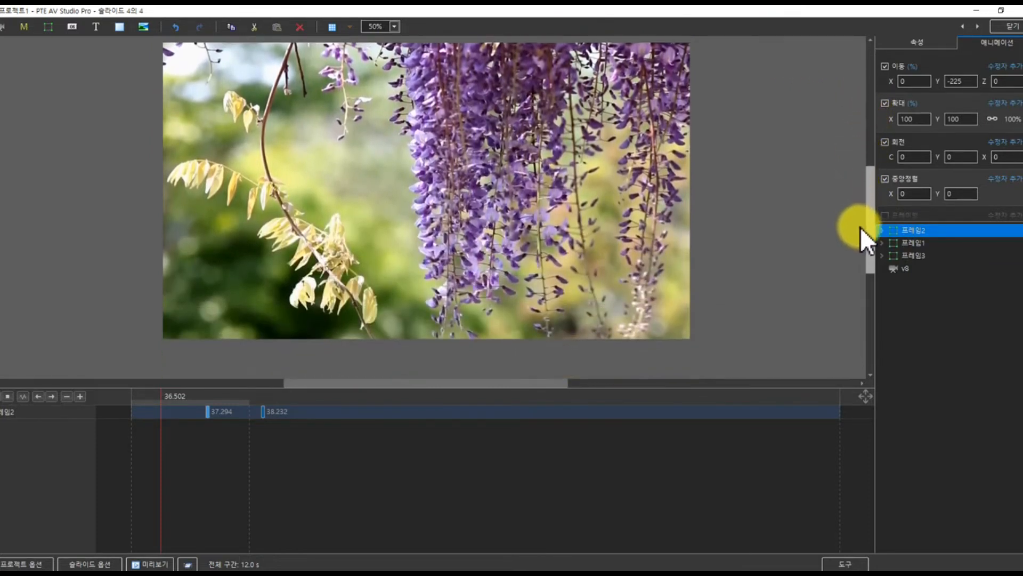
left_click(260, 414)
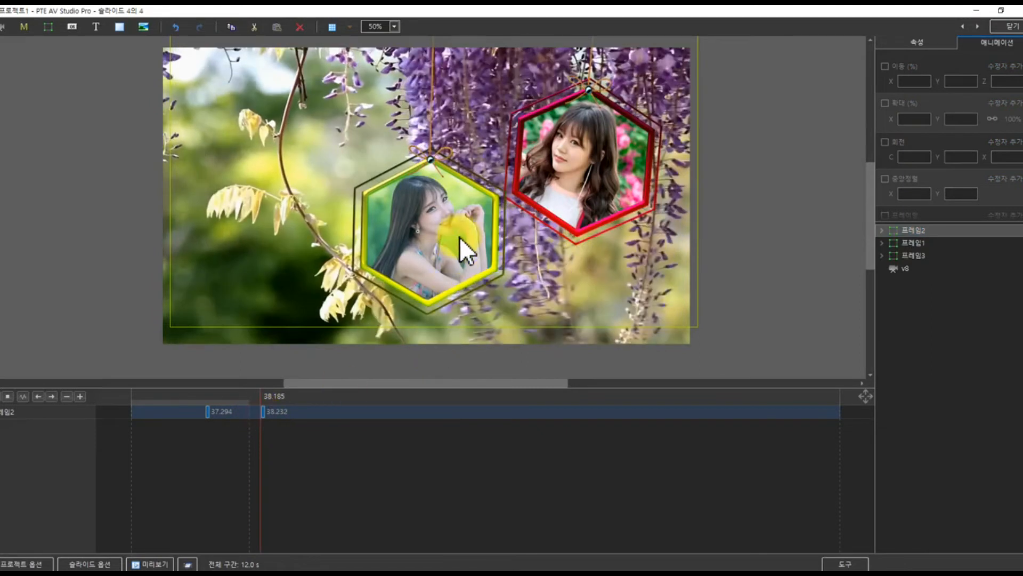
left_click(262, 413)
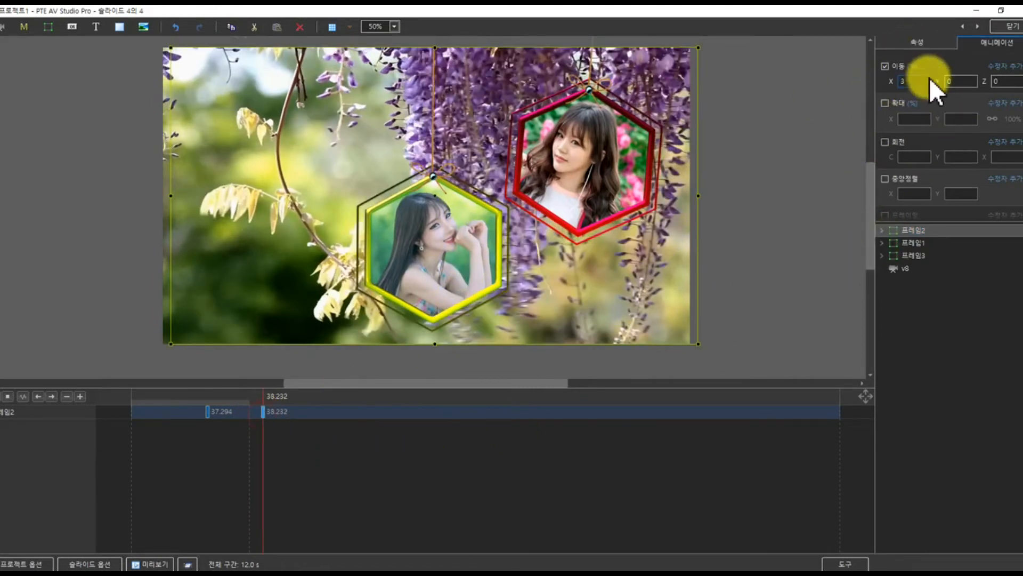
left_click_drag(936, 81, 908, 63)
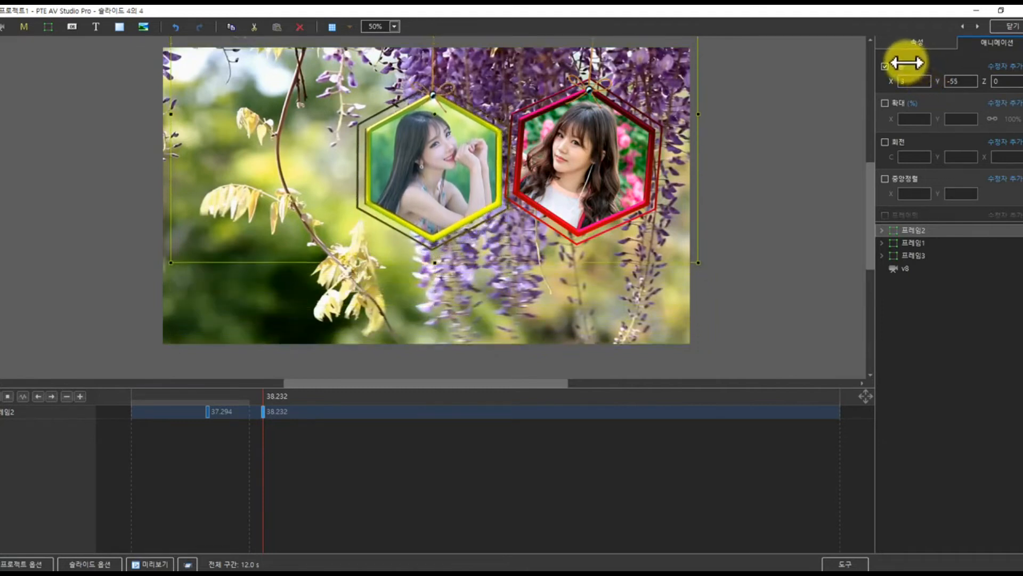
Set 프레임1's end position to Y -4 and lower 프레임3 to about the same height at its 39.058 keyframe.
left_click(913, 243)
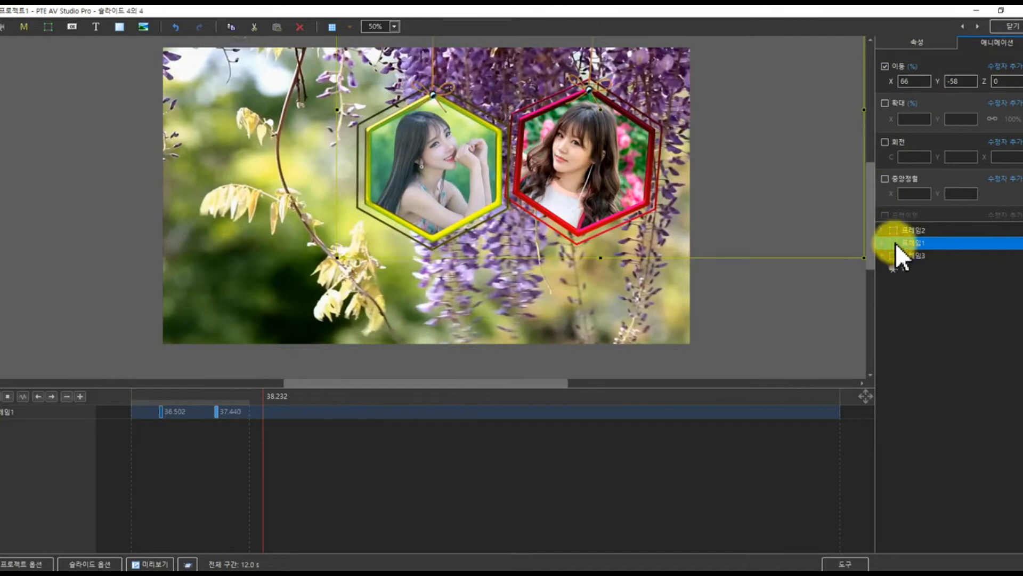
left_click_drag(936, 81, 967, 120)
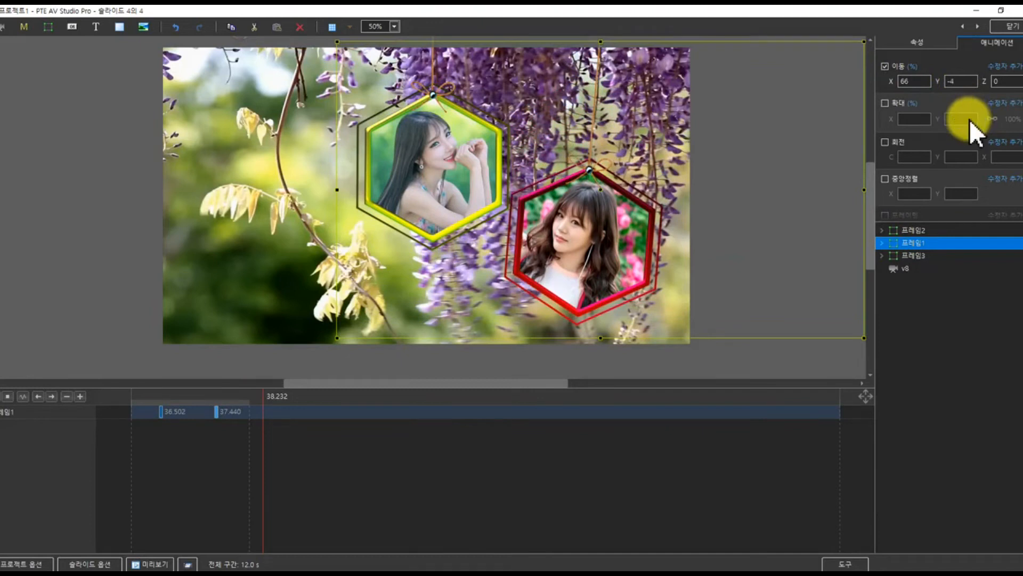
left_click(891, 255)
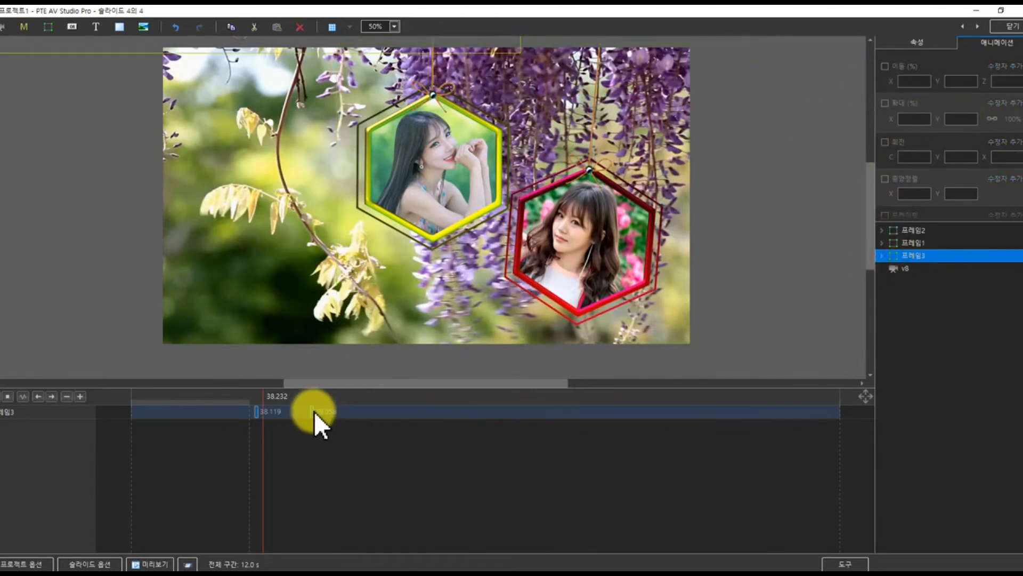
left_click(313, 411)
left_click_drag(938, 80, 963, 97)
Set 프레임2's end position to Y -68 and scrub through the frames' entrance animation.
left_click(920, 242)
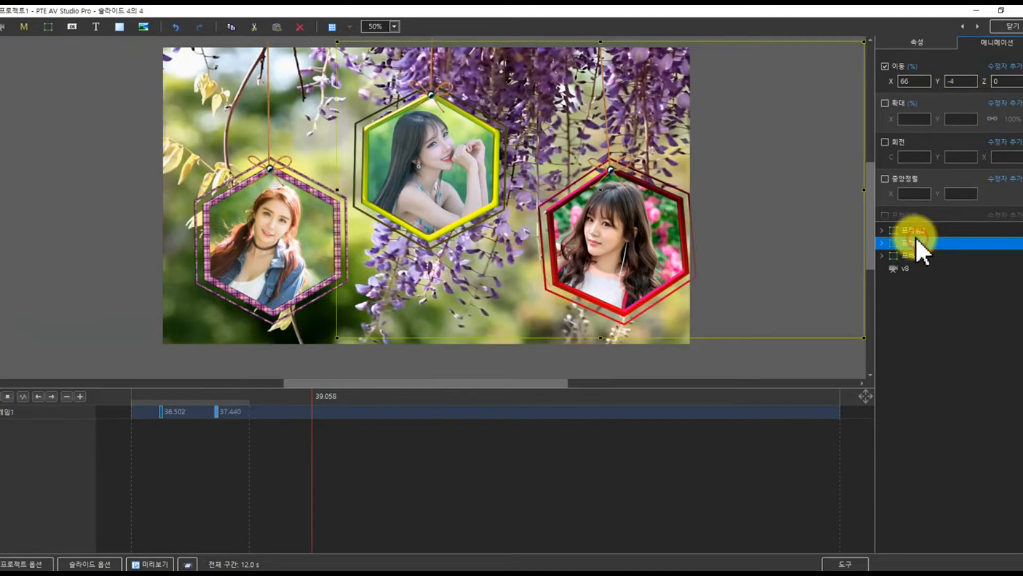
left_click(910, 229)
left_click_drag(935, 86, 928, 85)
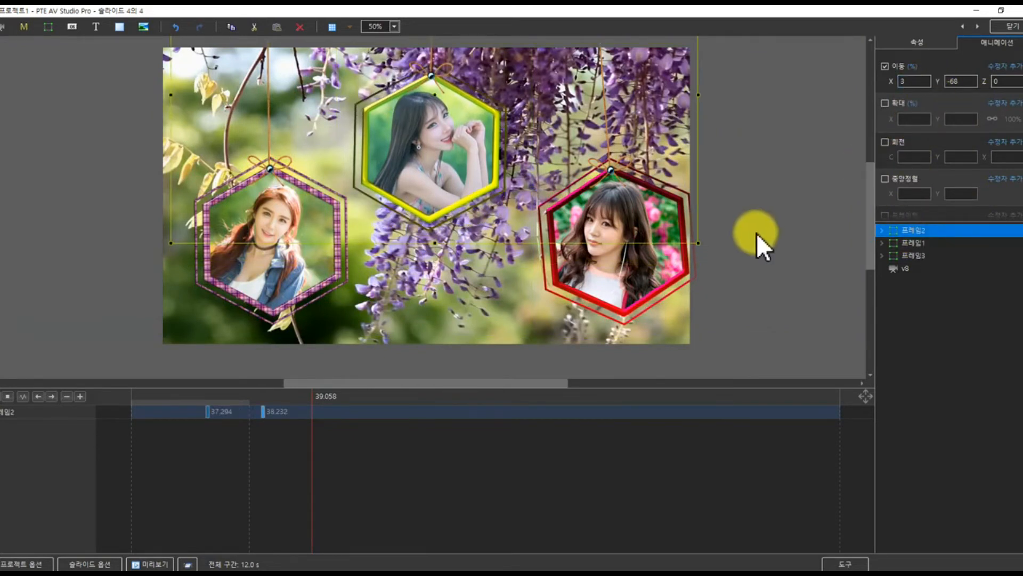
left_click(155, 397)
left_click_drag(161, 401, 311, 401)
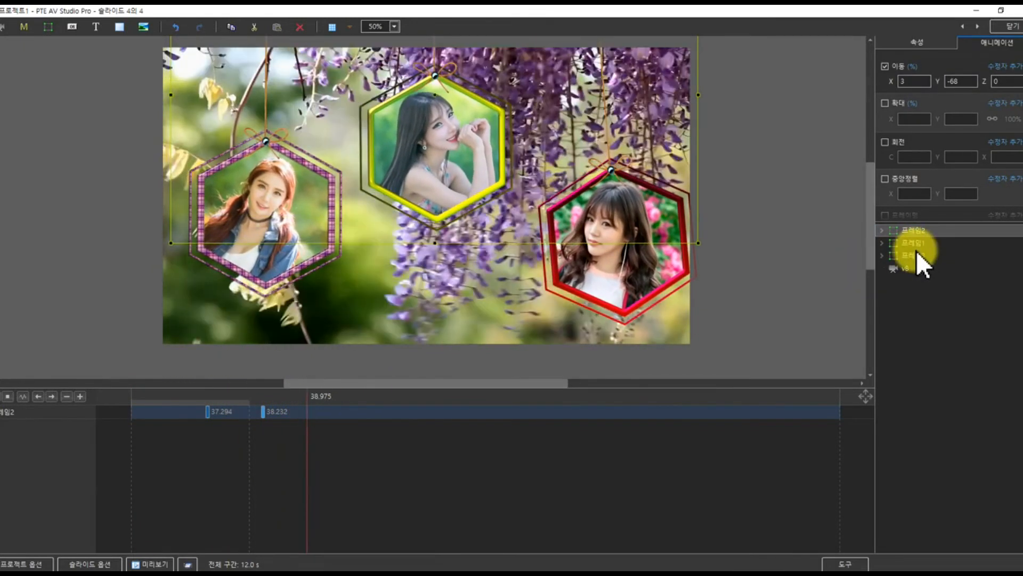
Select all three frames and shift 프레임2's keyframes to 36.502 and 37.440, and 프레임3's keyframes to 37.283 and 38.222.
left_click(901, 256, "shift")
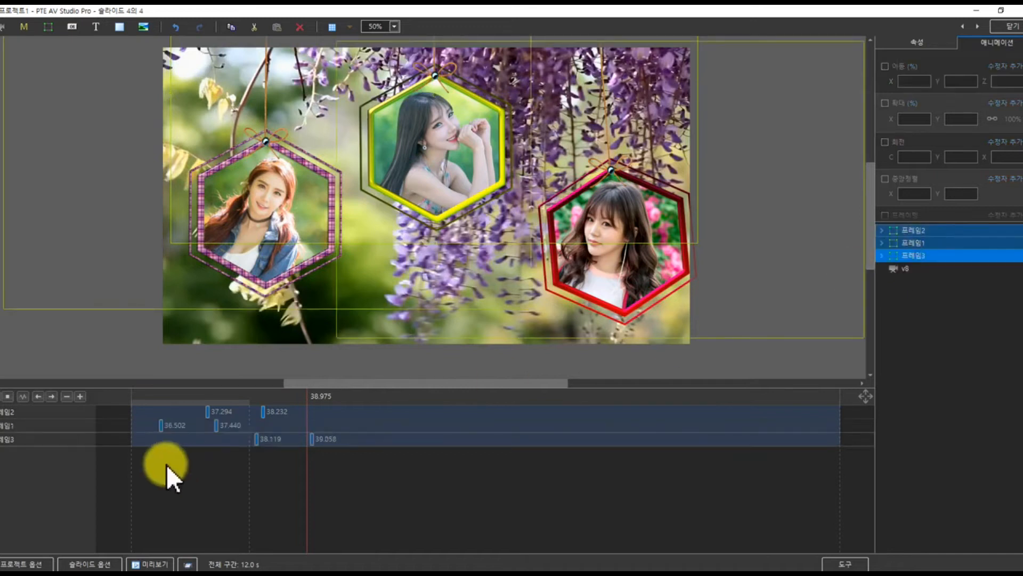
left_click(209, 412)
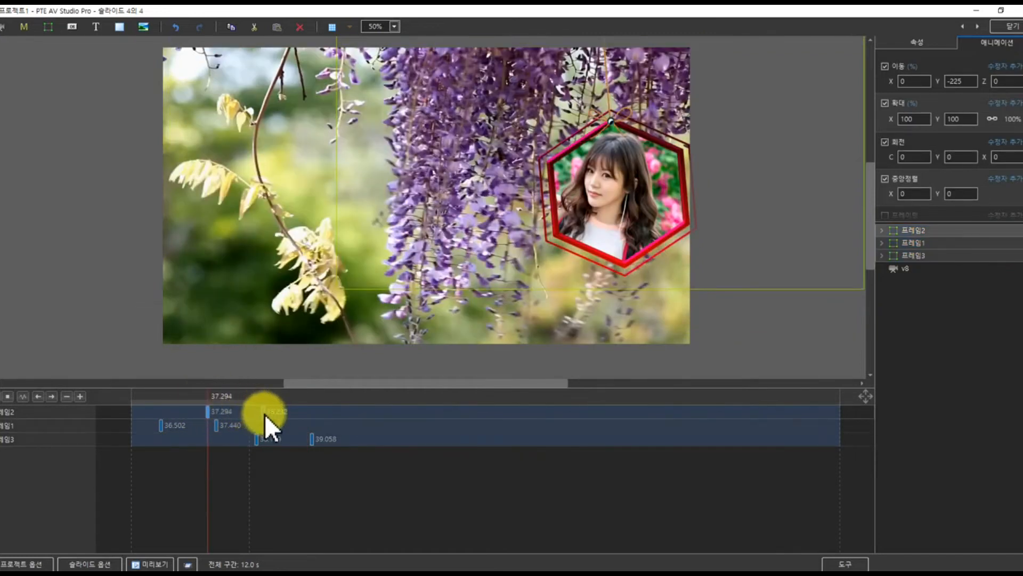
left_click(263, 412)
left_click(209, 411)
left_click_drag(264, 415, 217, 411)
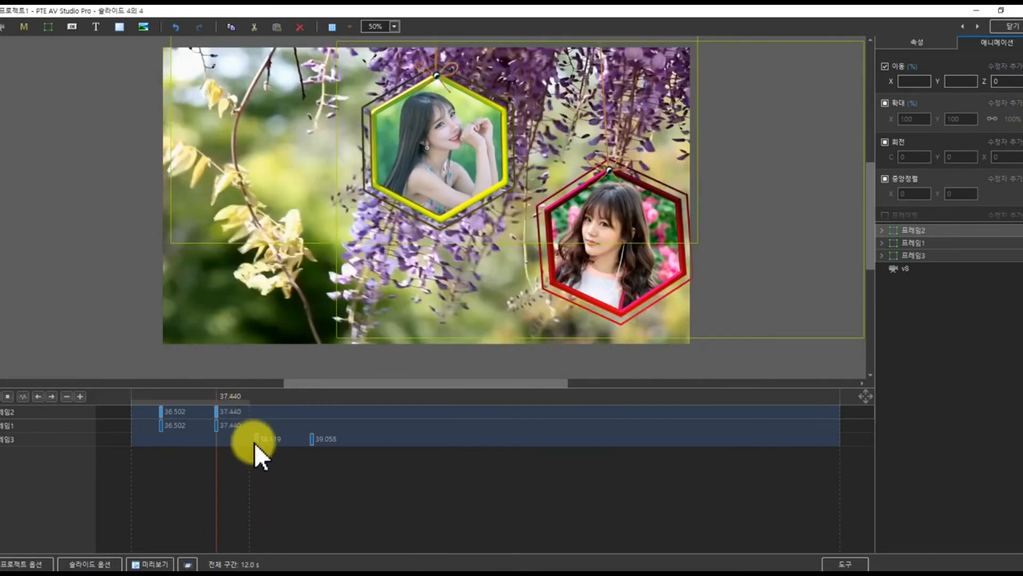
left_click(256, 442)
left_click_drag(310, 440, 263, 446)
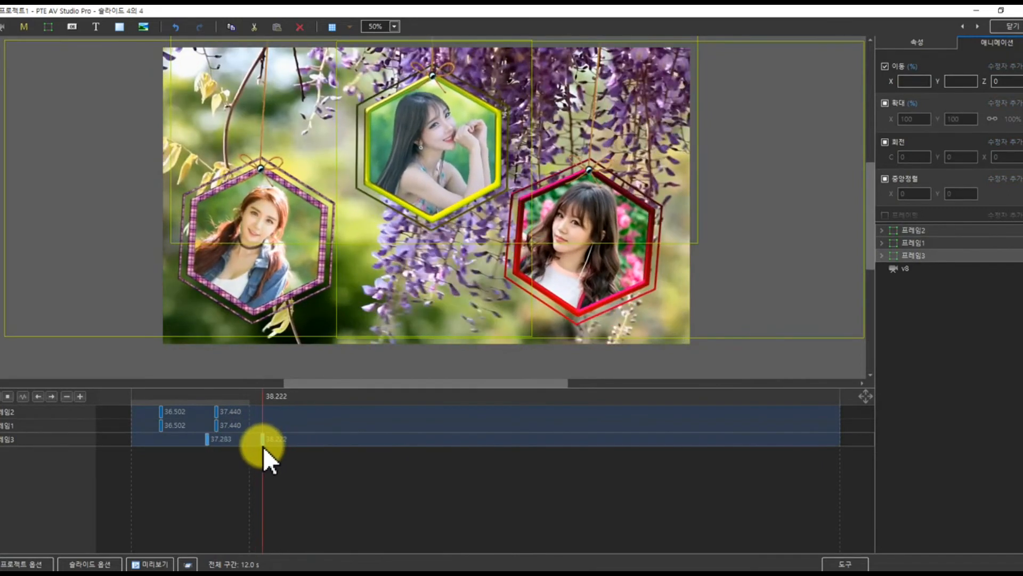
Shift 프레임1's keyframes to 38.111 and 39.049, and scrub the timeline to 41.615 to check the frames' entrance.
left_click(161, 426)
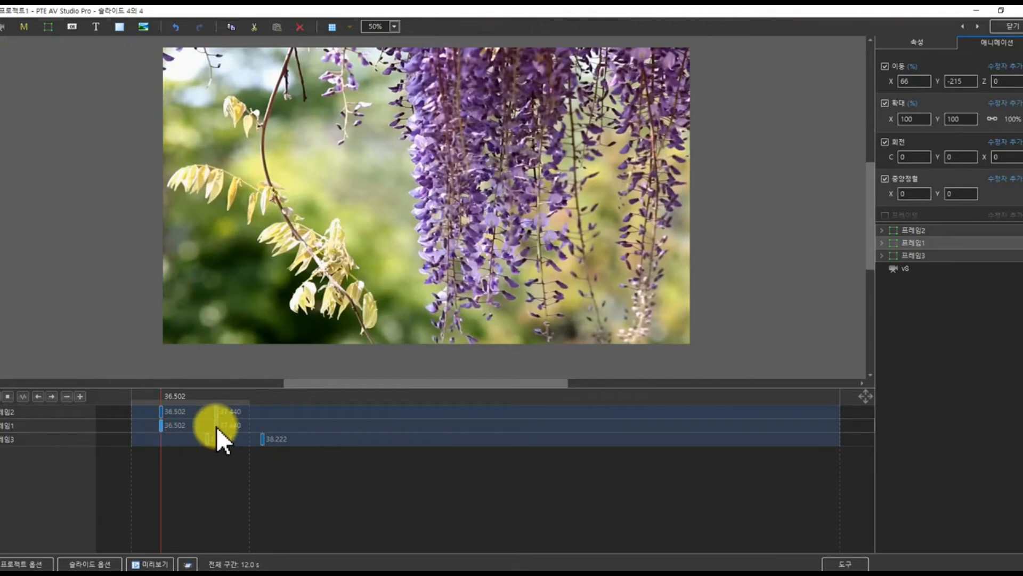
left_click_drag(216, 426, 311, 430)
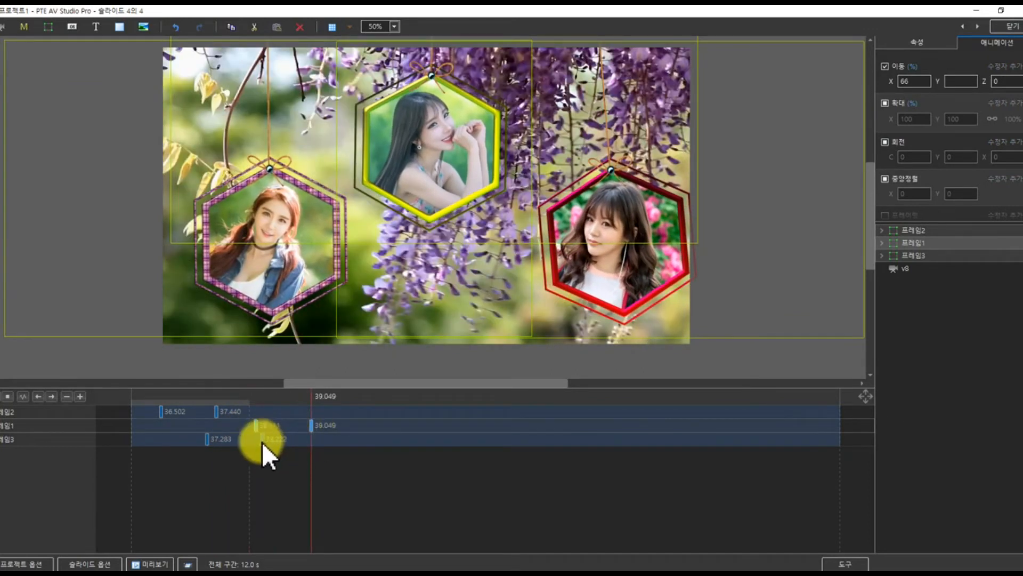
left_click_drag(131, 398, 462, 440)
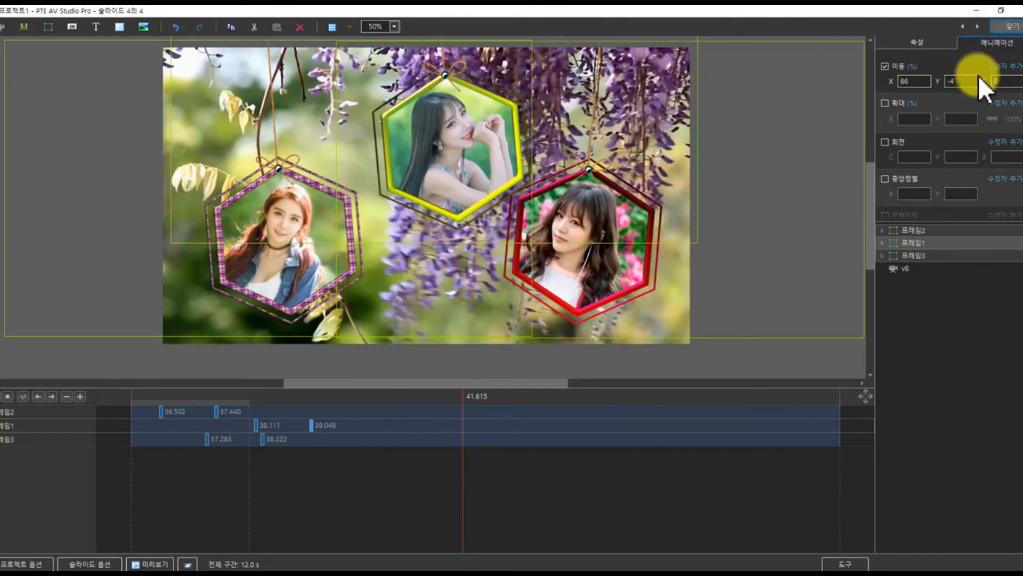
Expand the contents of 프레임2, 프레임1 and 프레임3 to reach their hanging frame images and masked photos.
left_click(881, 231)
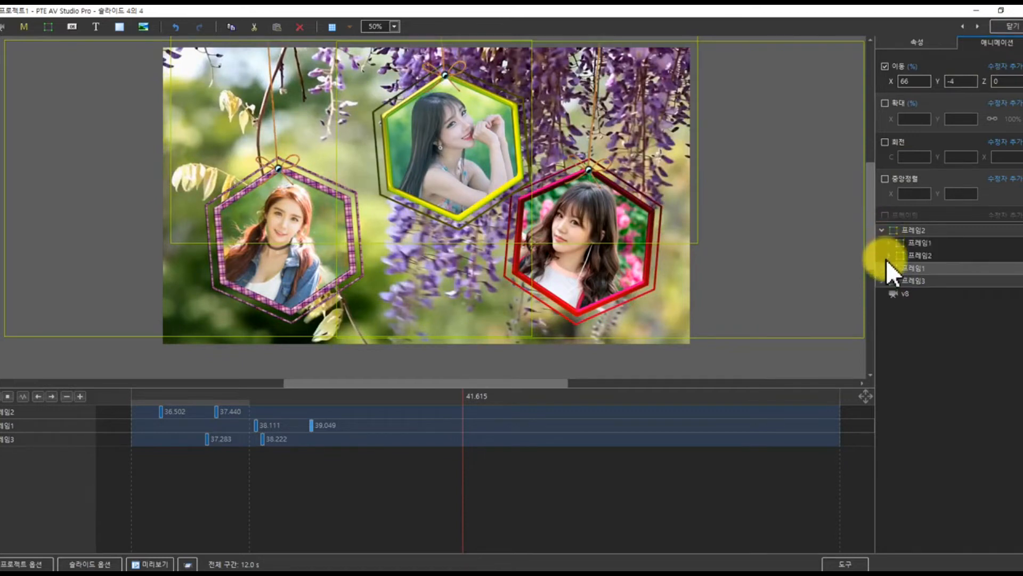
left_click(882, 267)
left_click(882, 331)
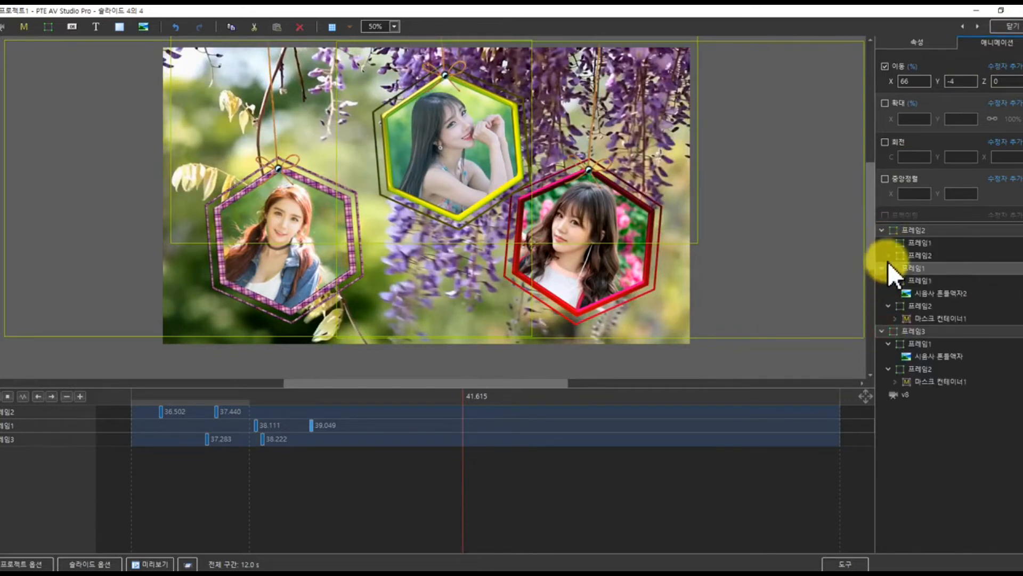
left_click(888, 243)
left_click(890, 293)
left_click(890, 293)
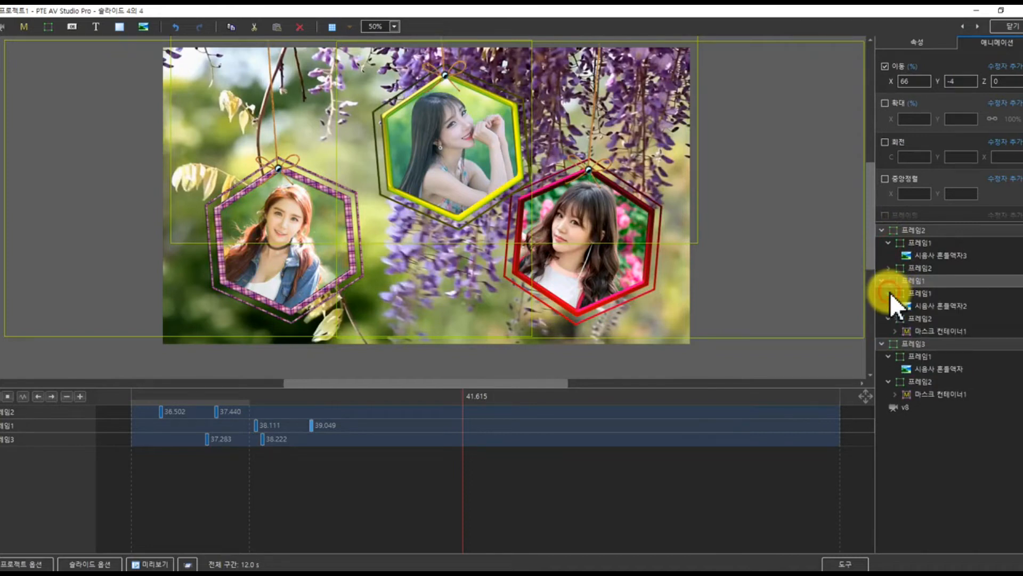
left_click(896, 394)
left_click(895, 330)
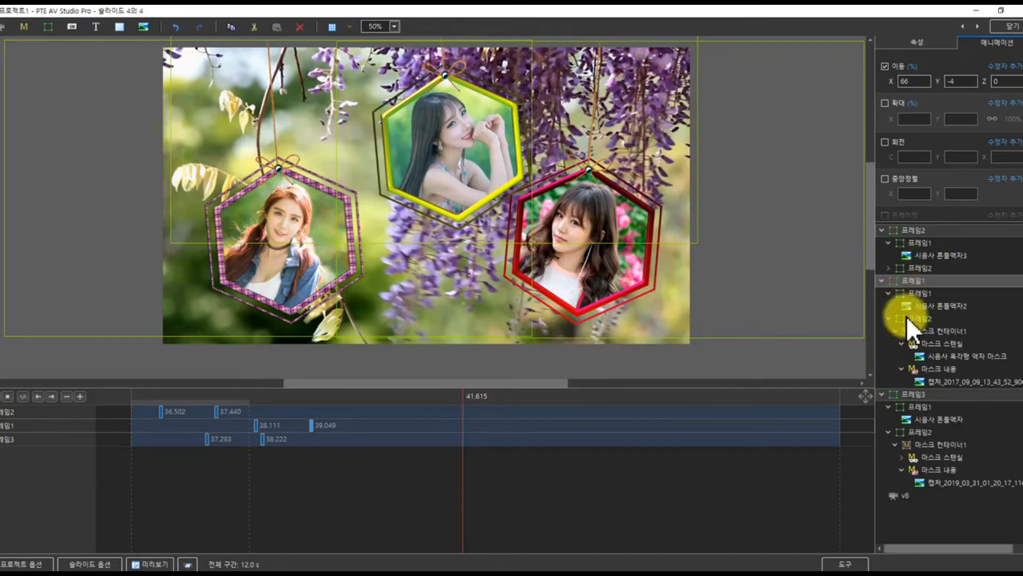
Replace the hanging frame image inside 프레임2 with 시음사 흔들액자20.
left_click(933, 254)
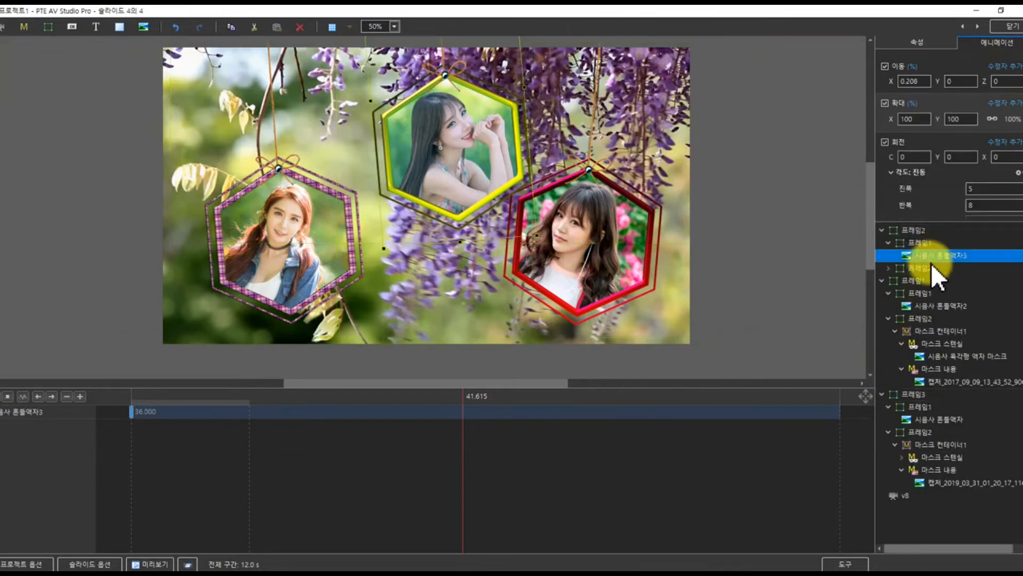
left_click(916, 42)
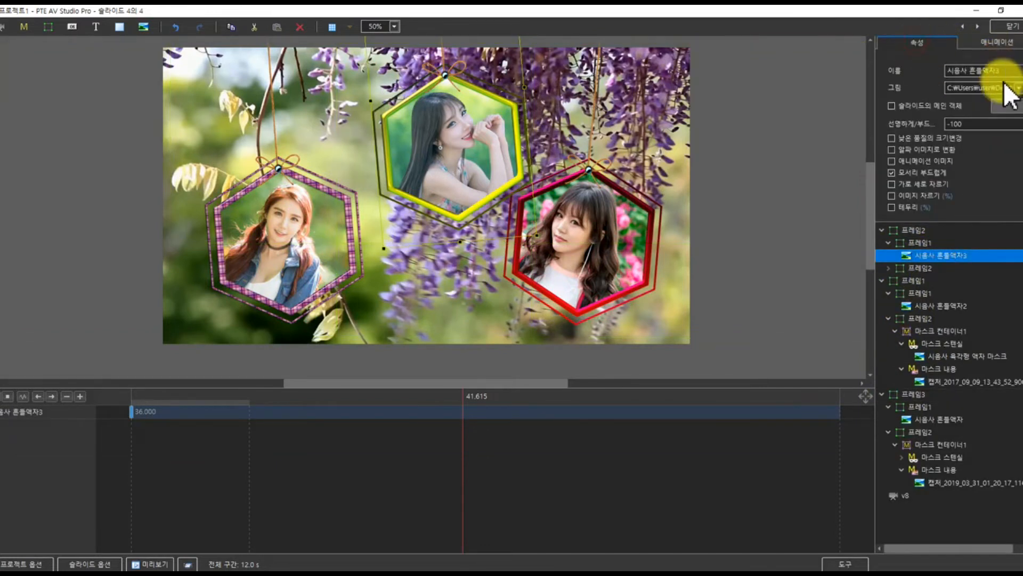
left_click(983, 88)
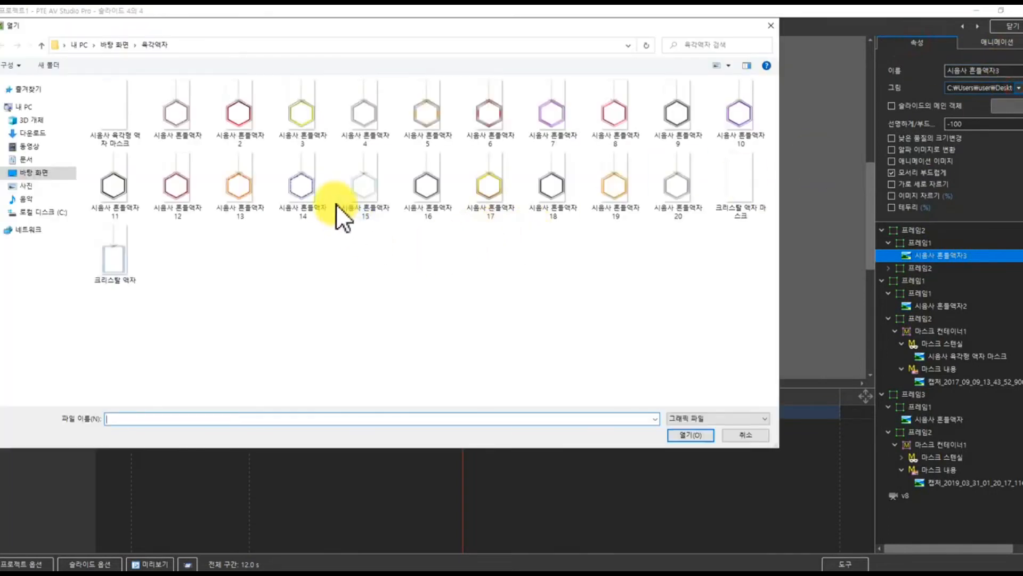
left_click(617, 197)
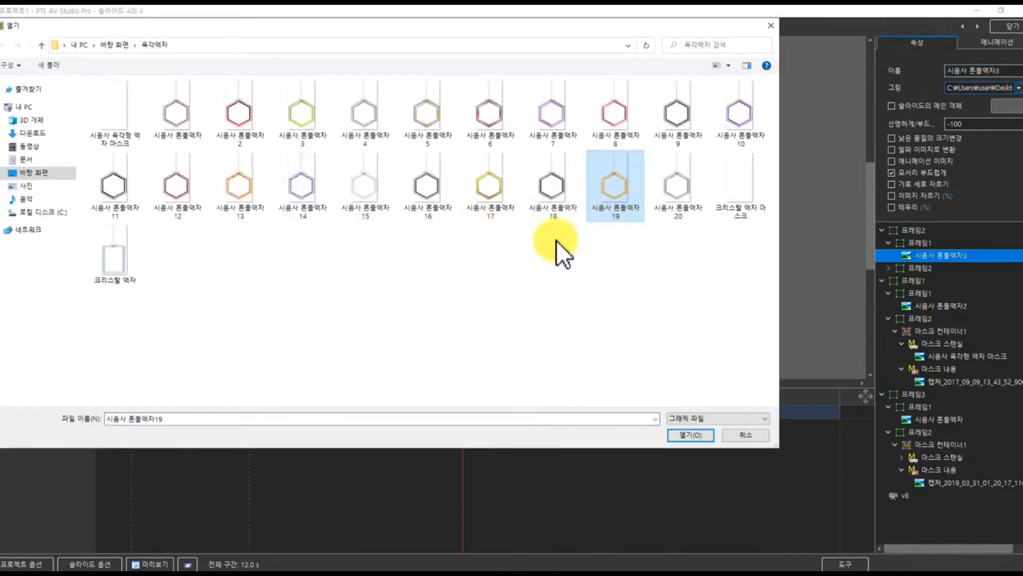
left_click(677, 203)
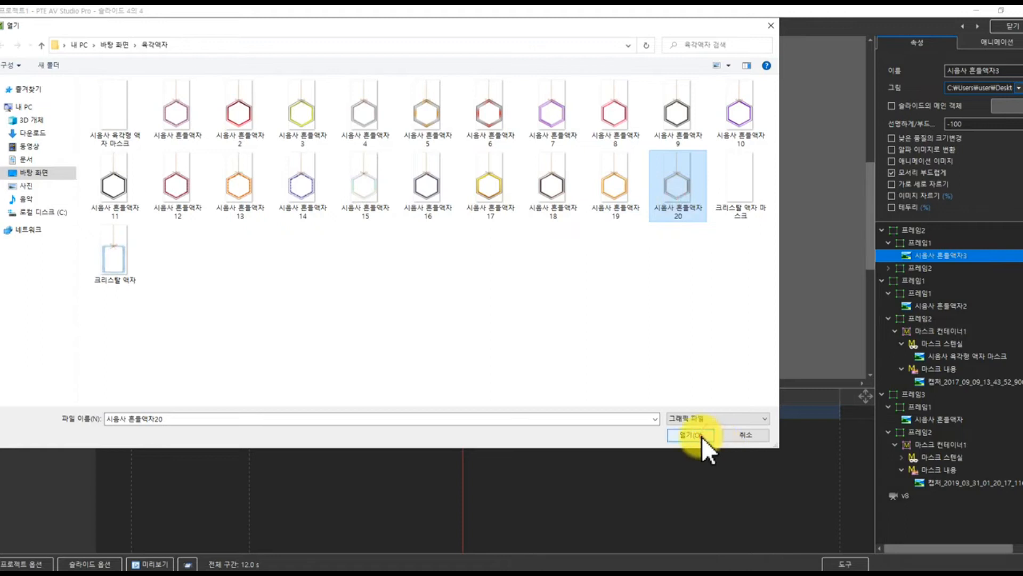
left_click(701, 436)
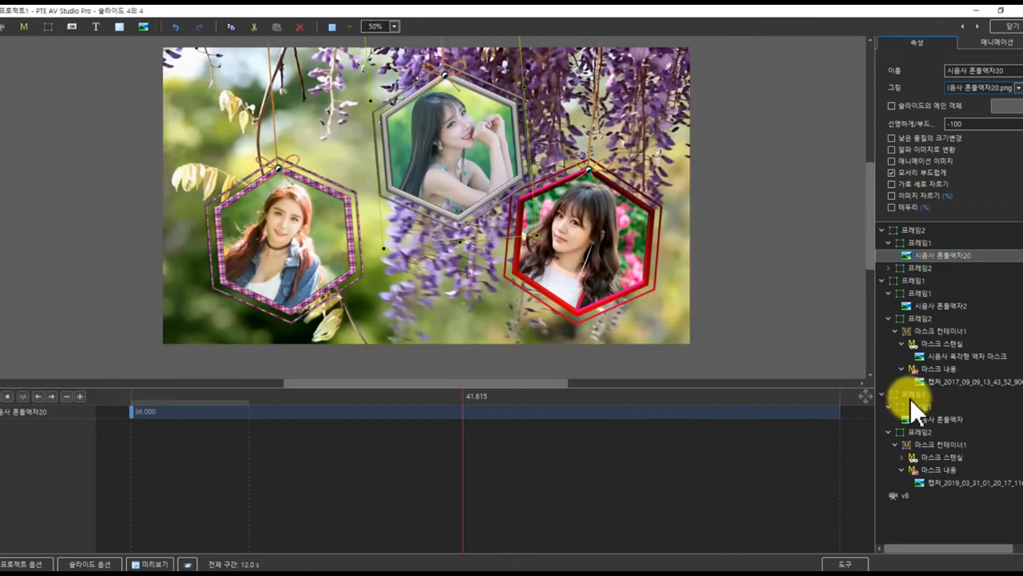
Replace the hanging frame image inside 프레임1 with 시음사 흔들액자14.
left_click(921, 305)
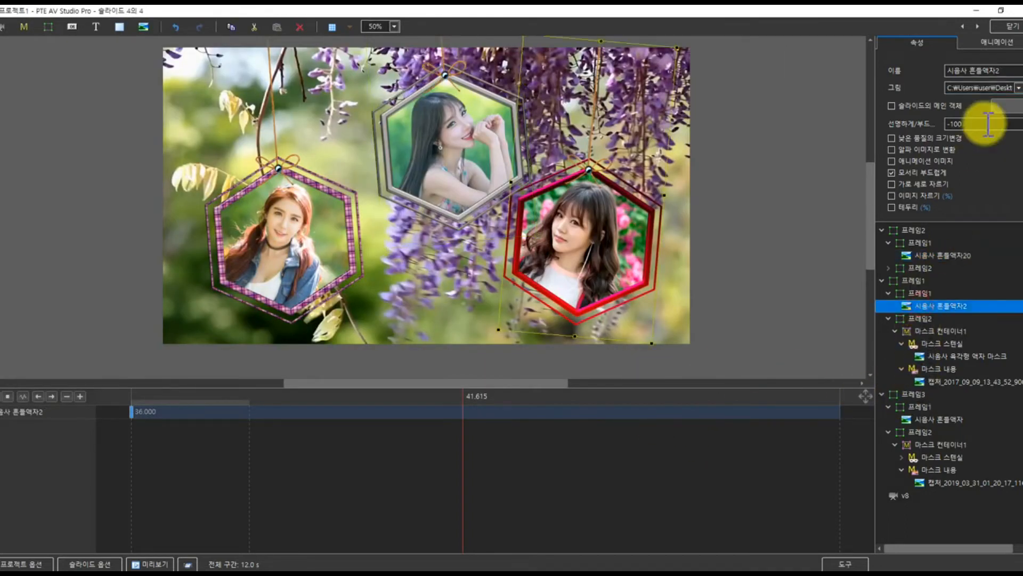
left_click(1018, 88)
left_click(306, 185)
left_click(688, 435)
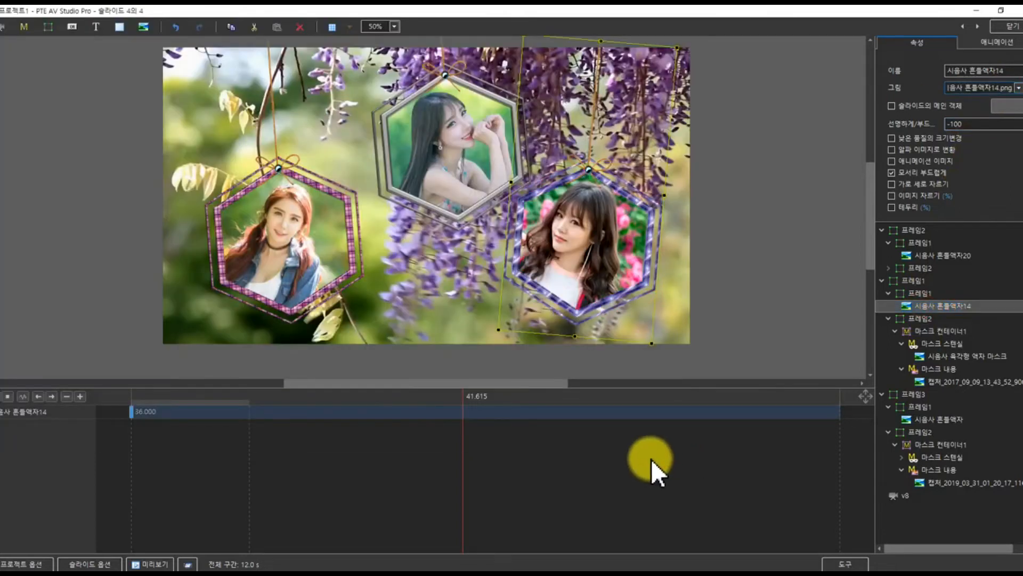
Replace the hanging frame image inside 프레임3 with 시음사 흔들액자15.
left_click(933, 419)
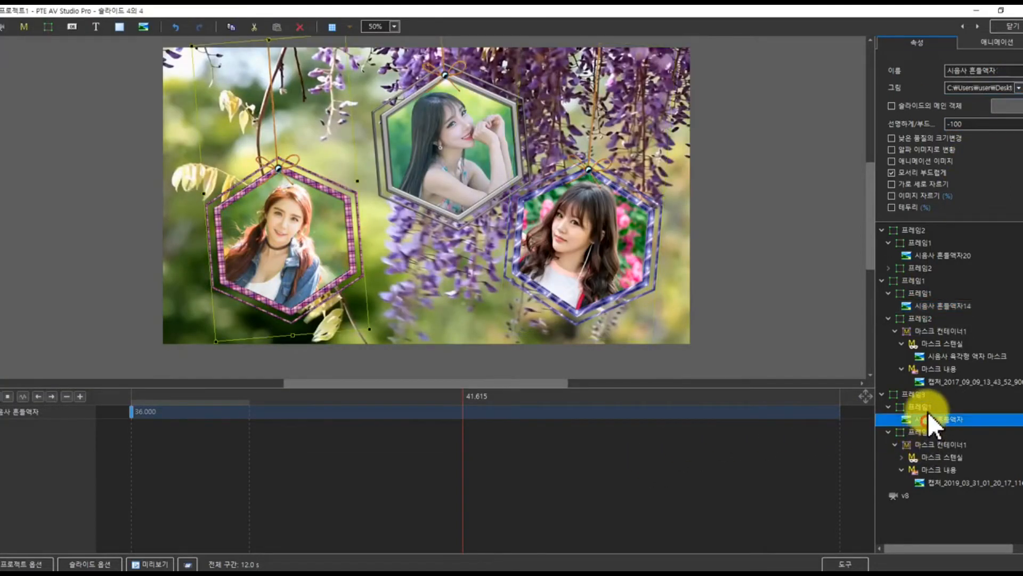
left_click(1018, 88)
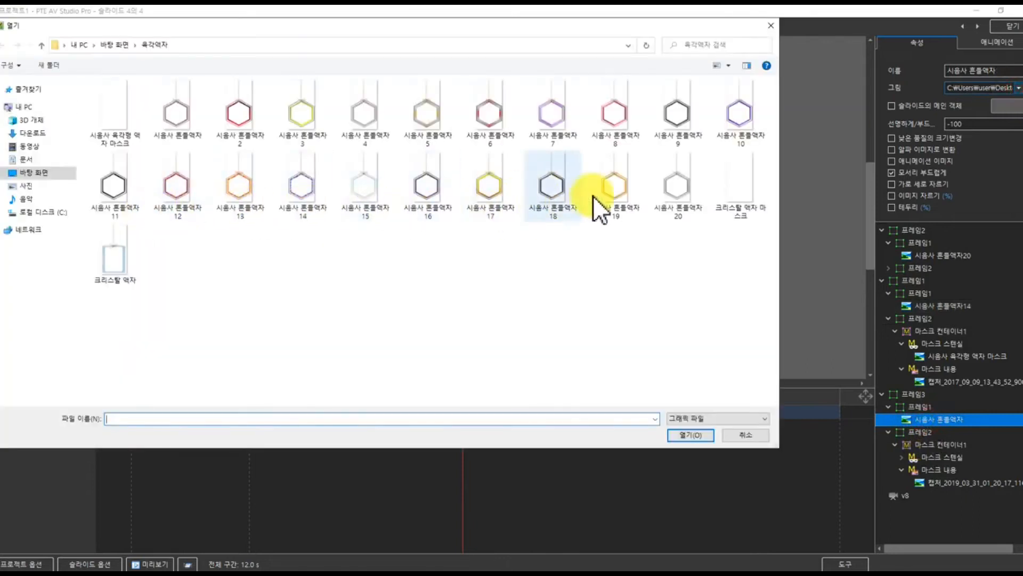
left_click(608, 188)
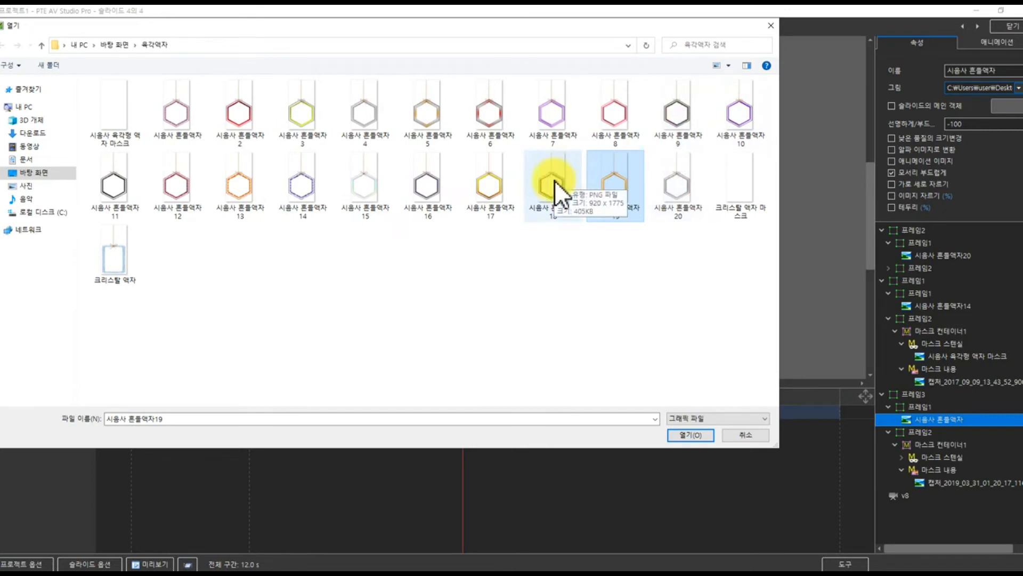
left_click(351, 192)
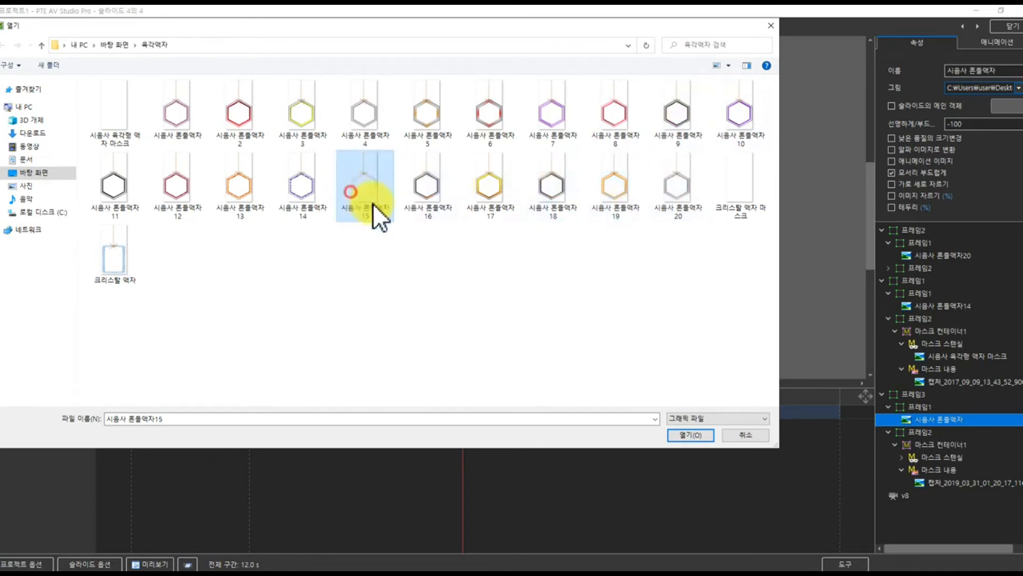
left_click(683, 434)
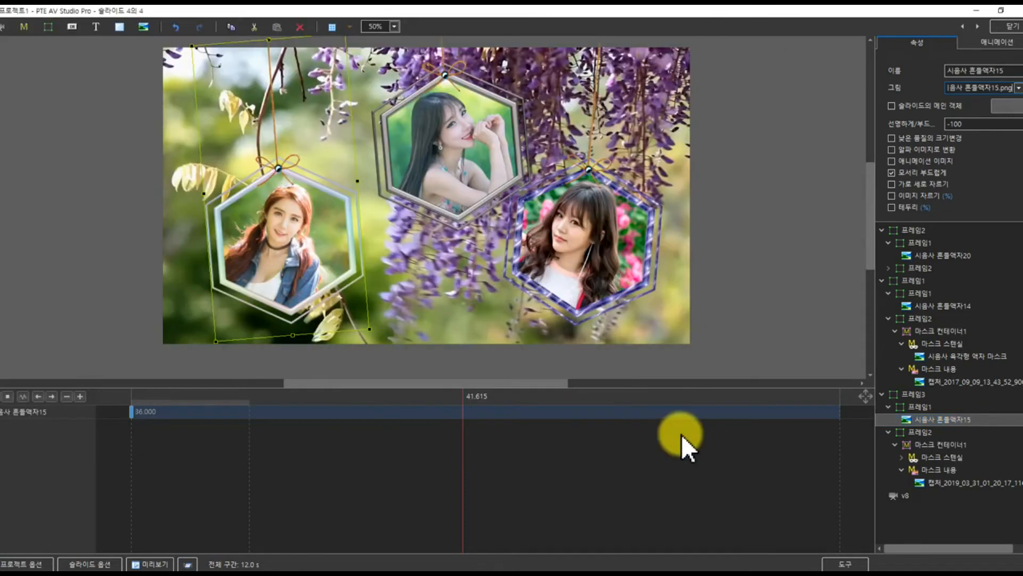
Change 프레임3's hanging frame image to the red 시음사 흔들액자6.
left_click(1018, 88)
left_click(431, 118)
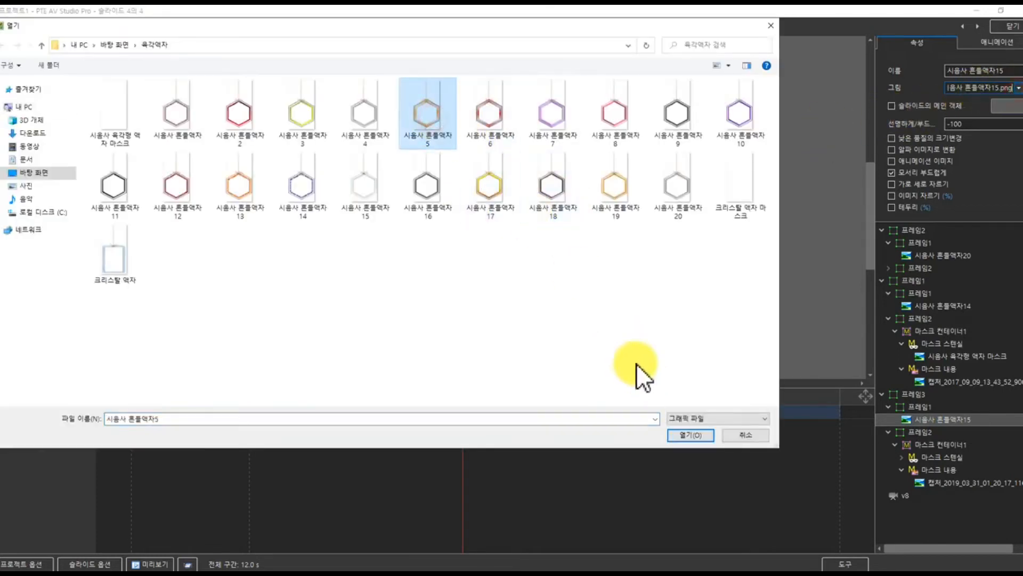
left_click(304, 119)
left_click(496, 128)
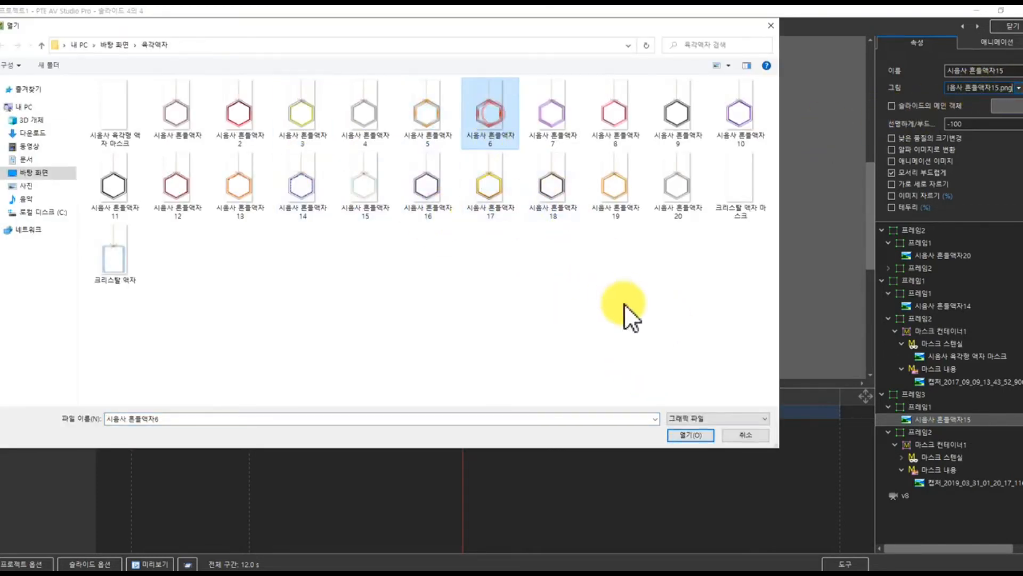
left_click(683, 437)
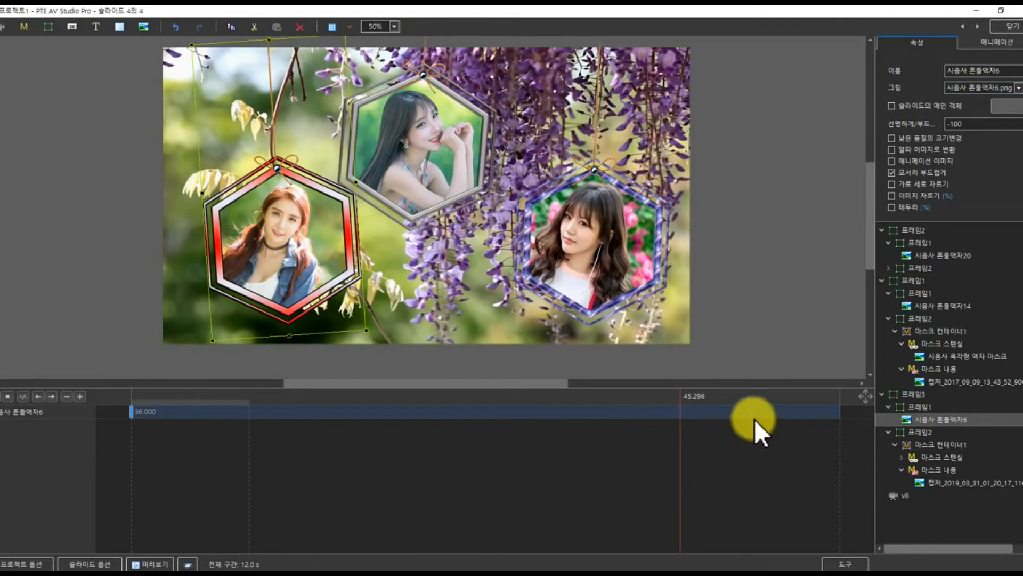
Replace the masked photo inside 프레임1 with 캡처_2019_03_29_04_44_06_92.
left_click(925, 373)
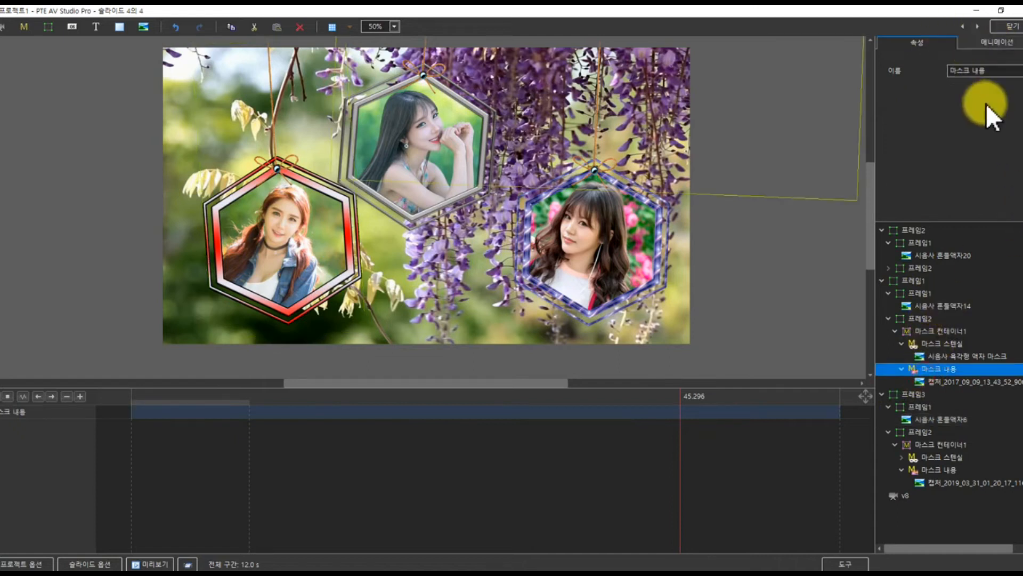
left_click(947, 380)
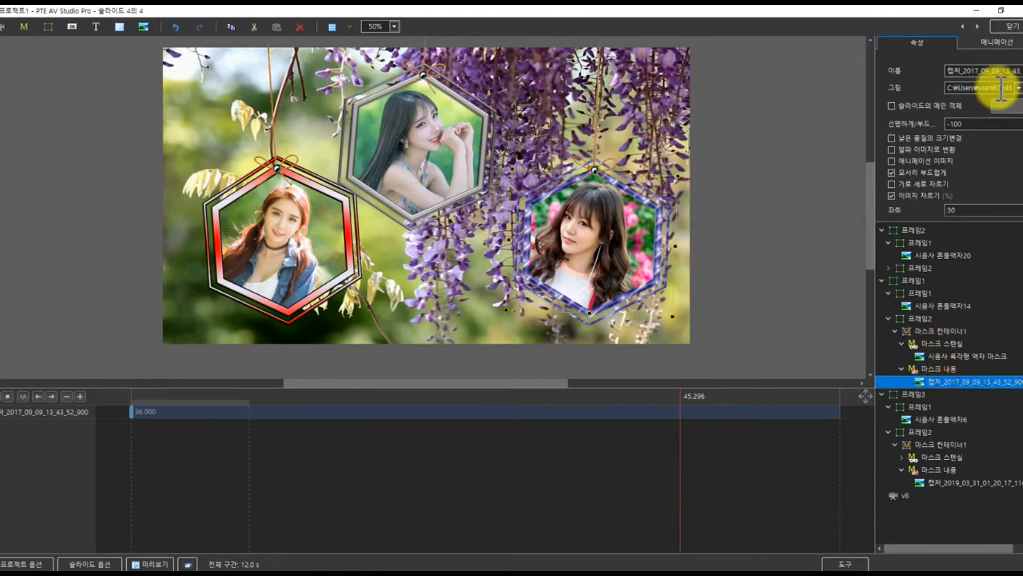
left_click(1018, 88)
scroll(373, 232, "down", 15)
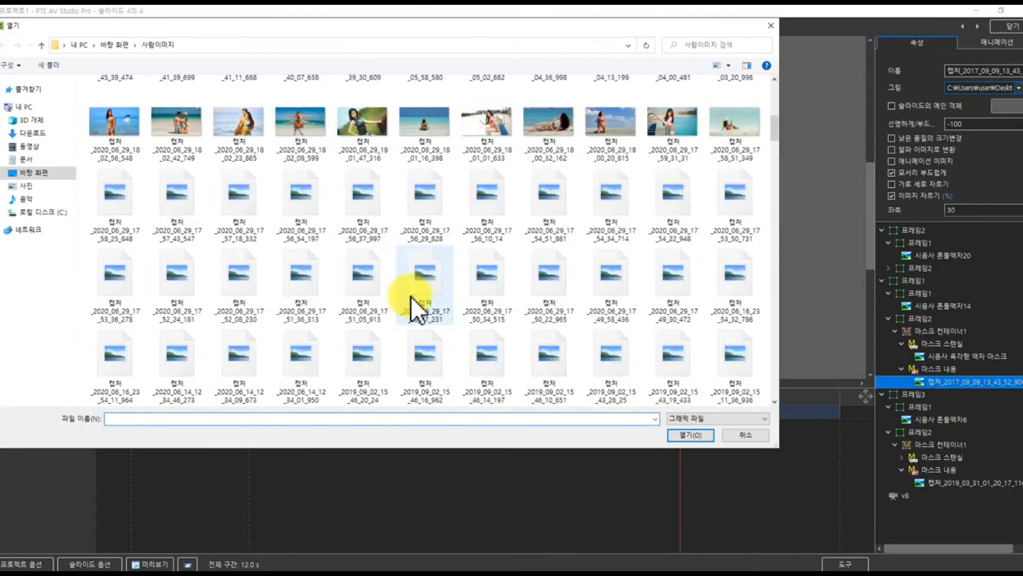
left_click(415, 290)
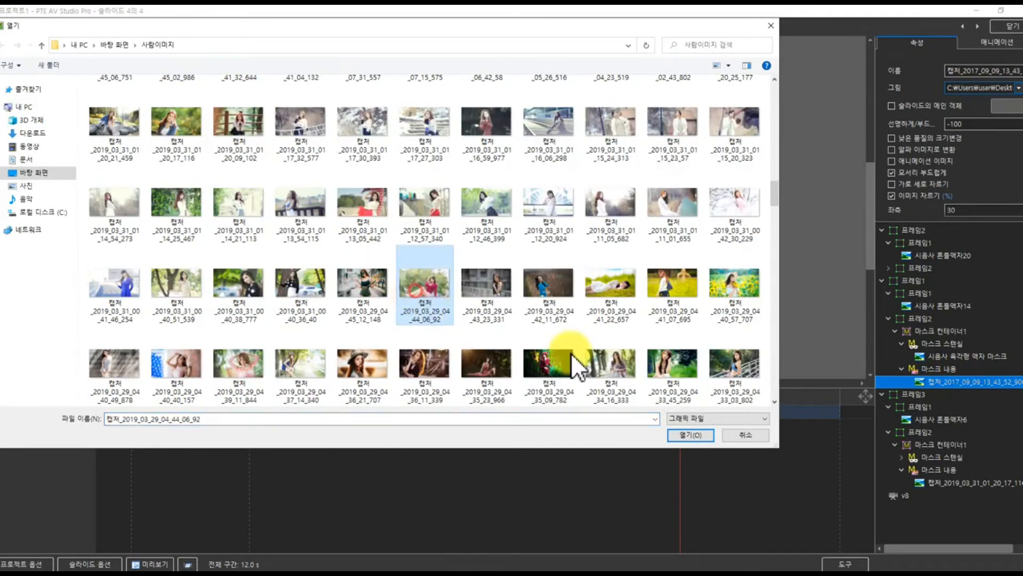
left_click(682, 436)
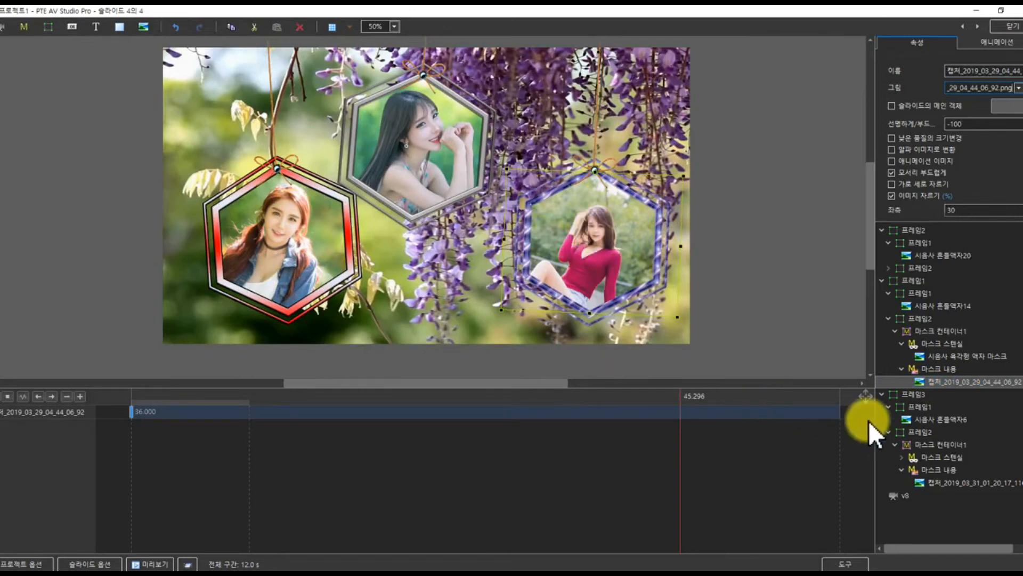
Replace the masked photo inside 프레임3 with 캡처_2019_09_02_14_57_56_642.
left_click(929, 480)
left_click(1018, 88)
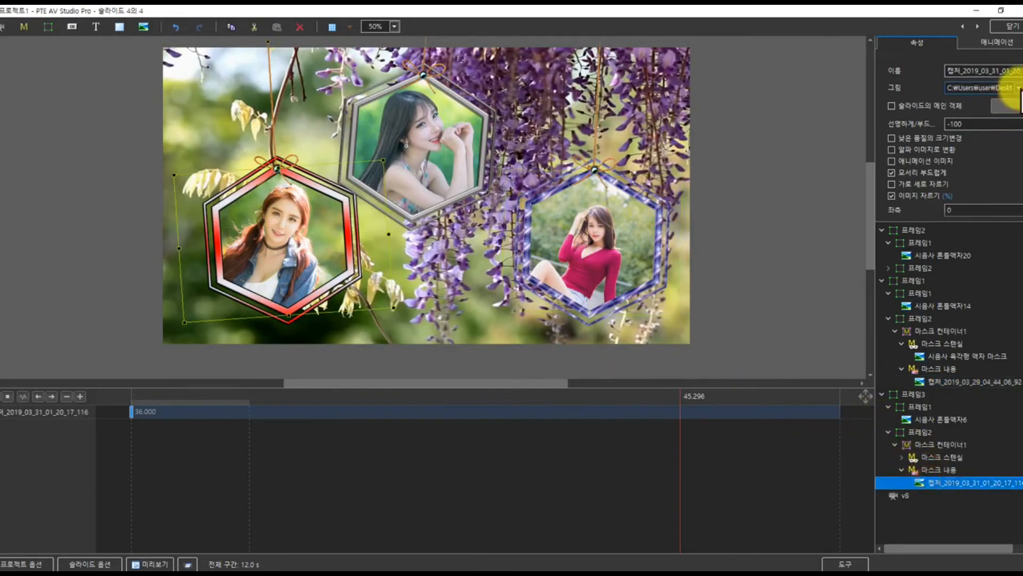
scroll(442, 235, "down", 10)
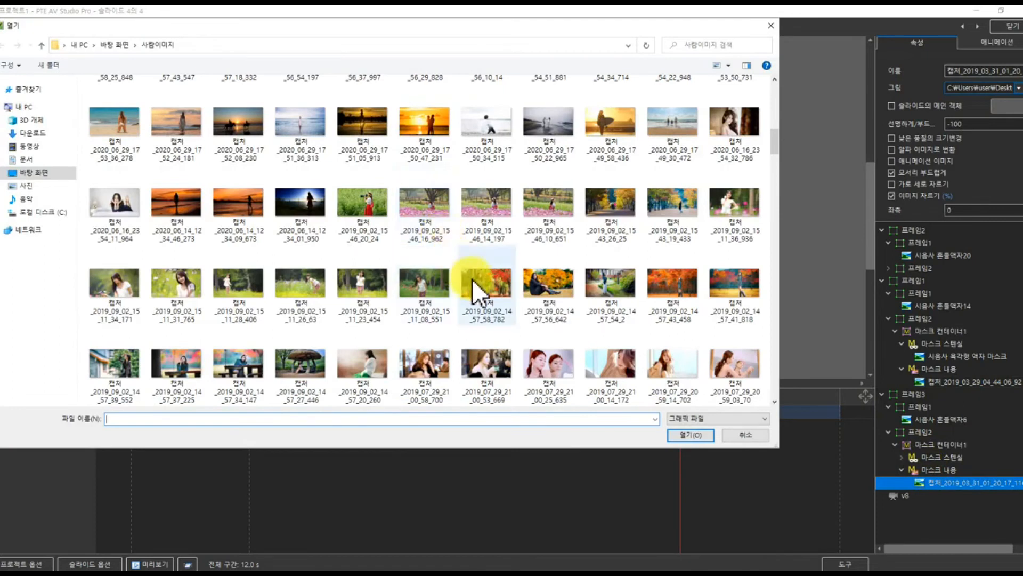
left_click(546, 289)
left_click(677, 436)
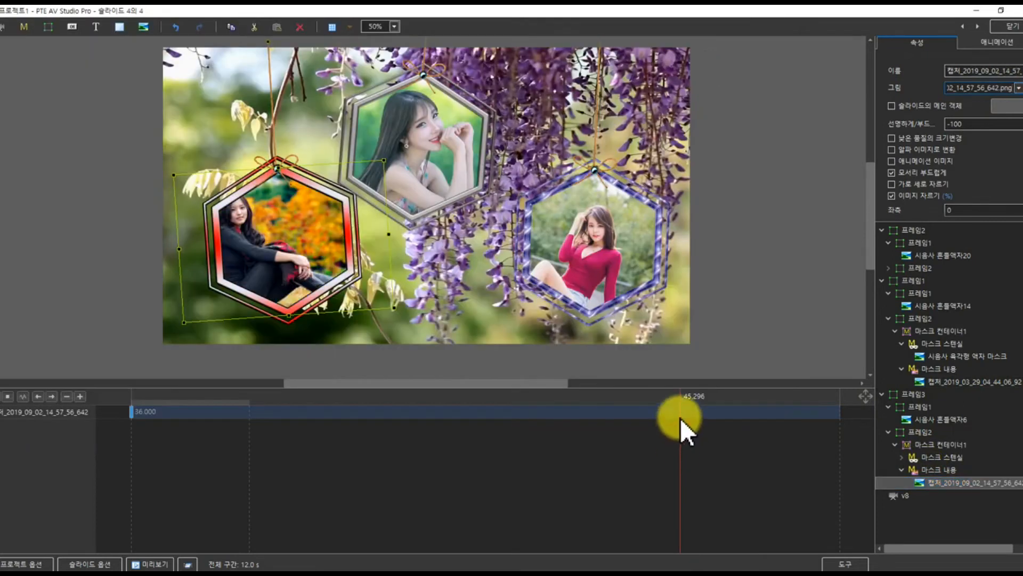
Adjust the crop of 프레임3's masked photo to 43% on its right side and 0% on its left side.
left_click(293, 290)
scroll(917, 159, "down", 3)
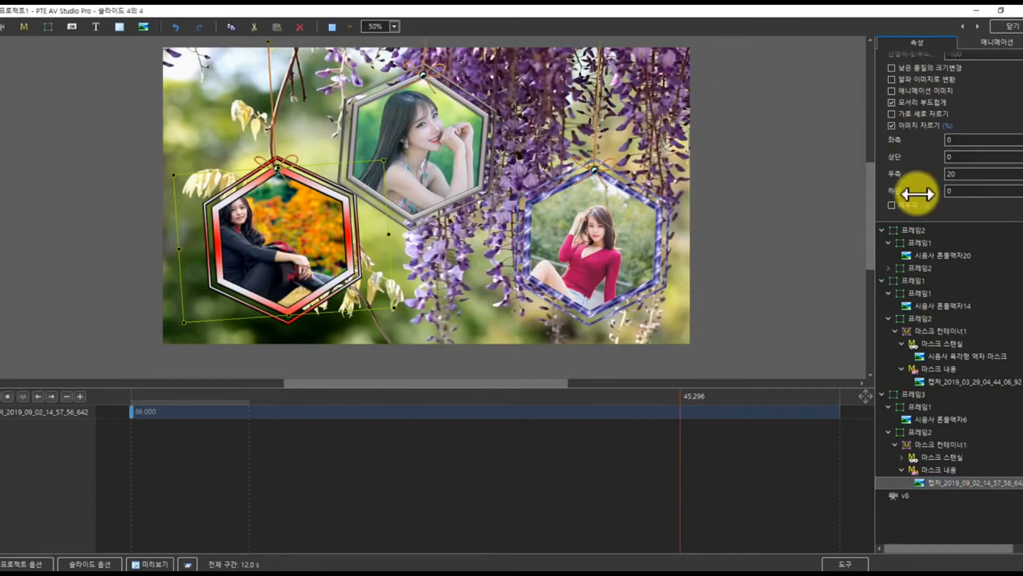
scroll(913, 207, "down", 1)
scroll(912, 203, "up", 3)
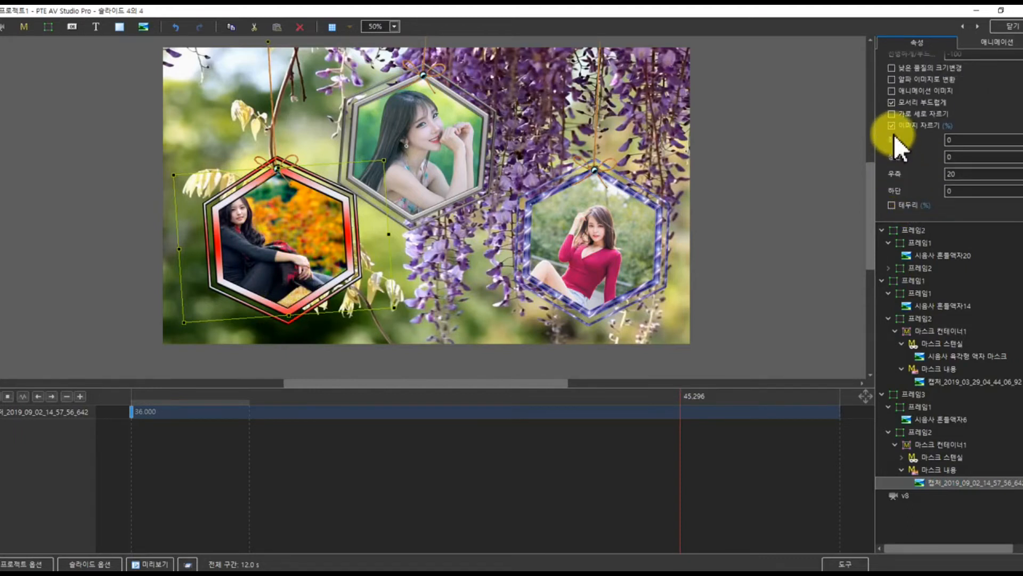
left_click_drag(891, 138, 893, 139)
left_click_drag(895, 174, 910, 179)
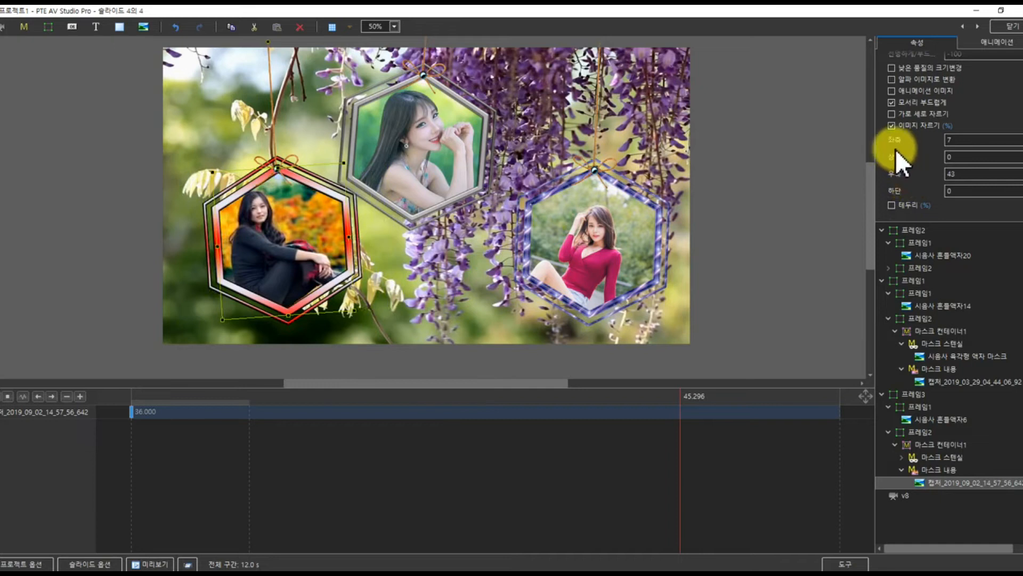
left_click_drag(891, 140, 884, 140)
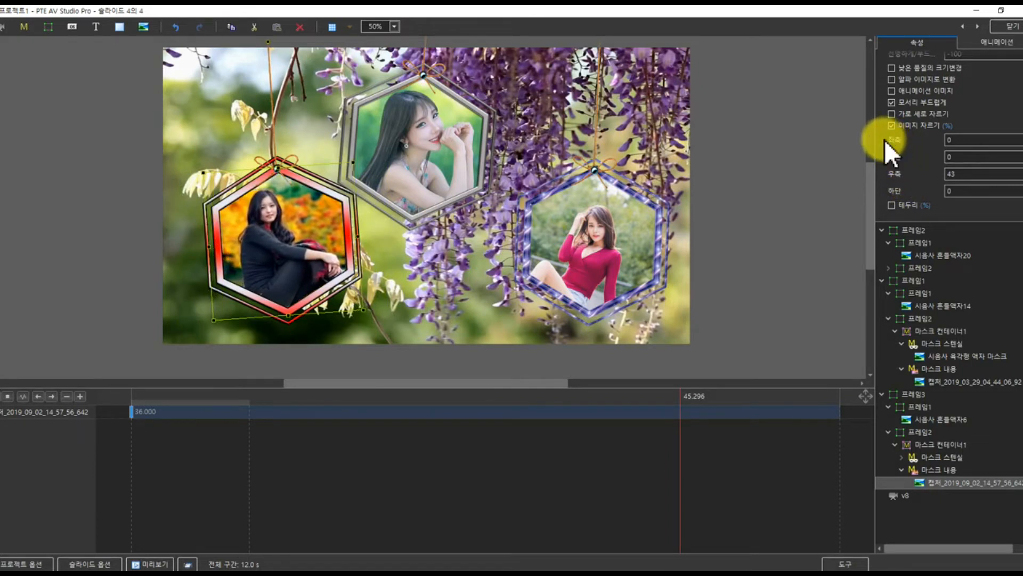
Replace the masked photo inside 프레임2 with 캡처_2019_07_29_20_50_18_50.
left_click(936, 380)
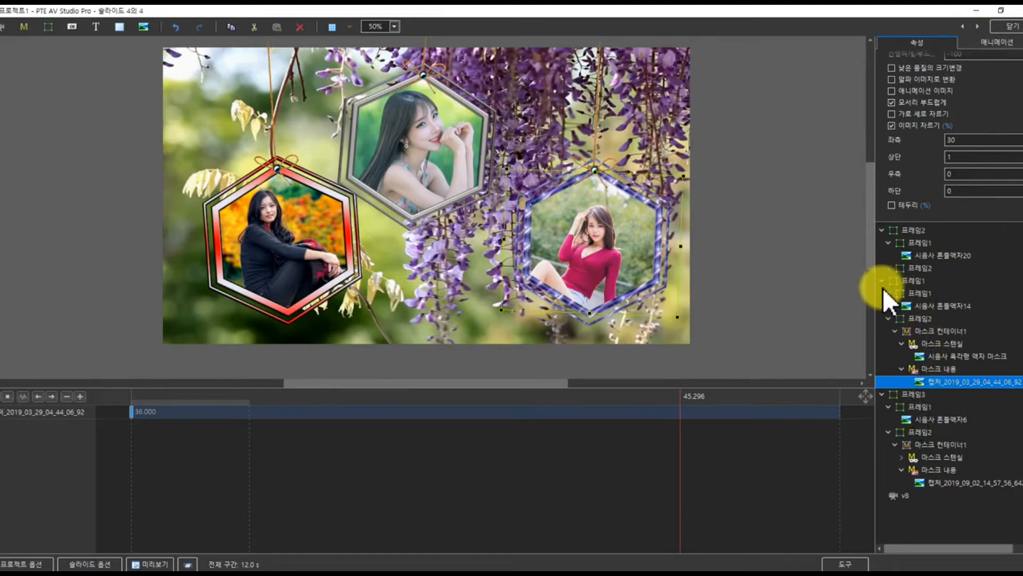
left_click(895, 331)
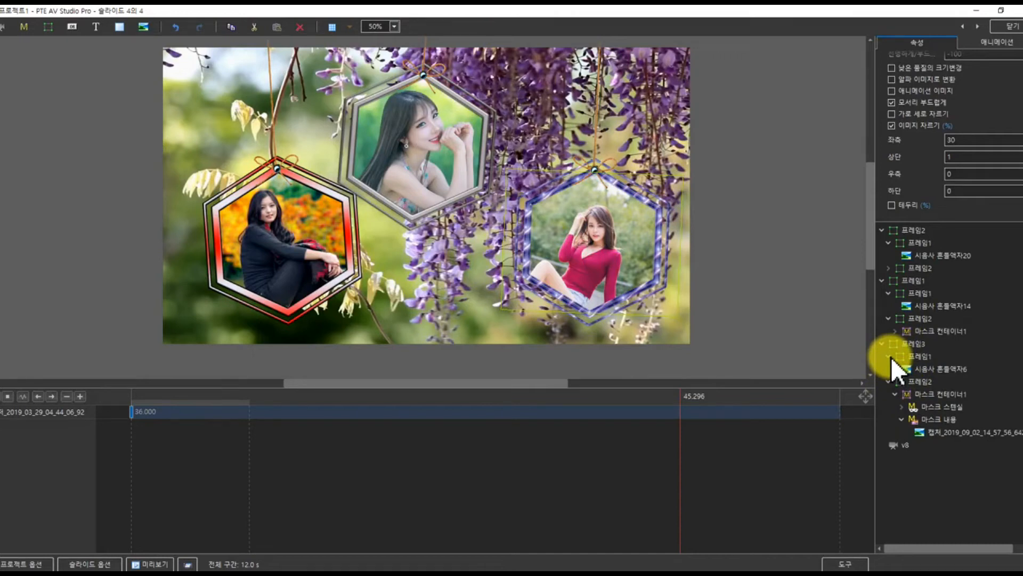
left_click(888, 268)
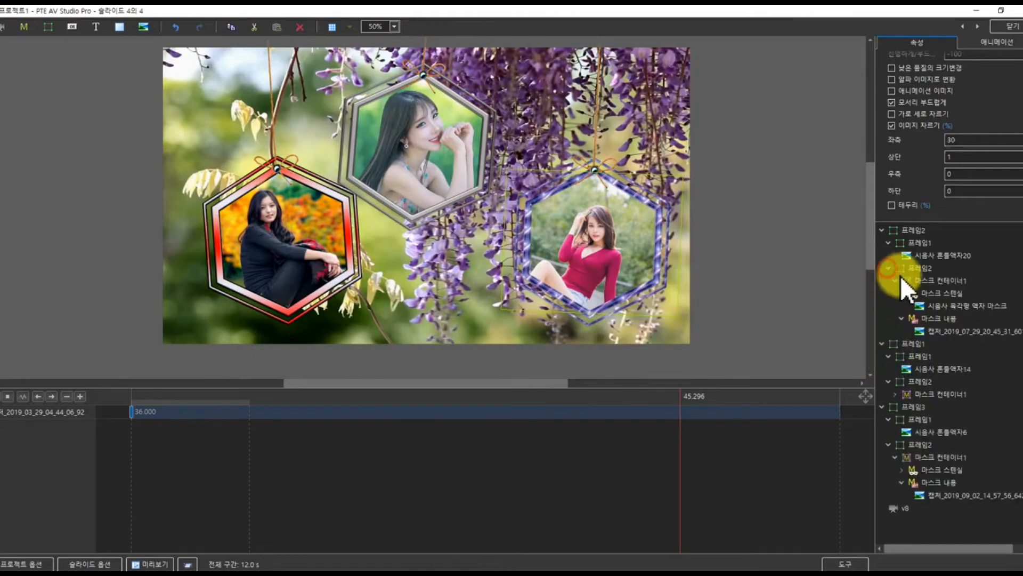
left_click(932, 328)
scroll(1006, 125, "up", 2)
left_click(1014, 105)
scroll(488, 292, "down", 5)
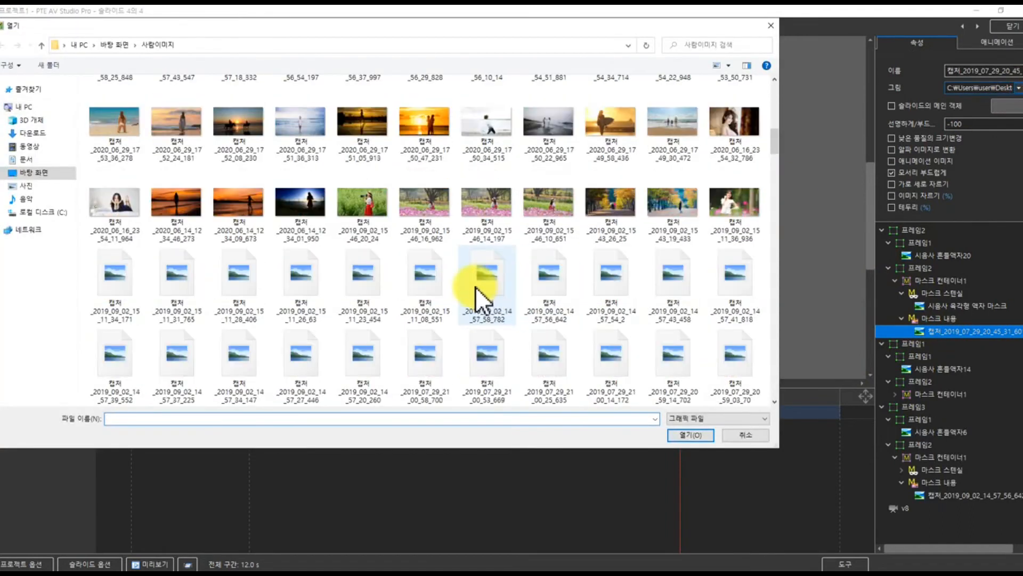
scroll(476, 292, "down", 3)
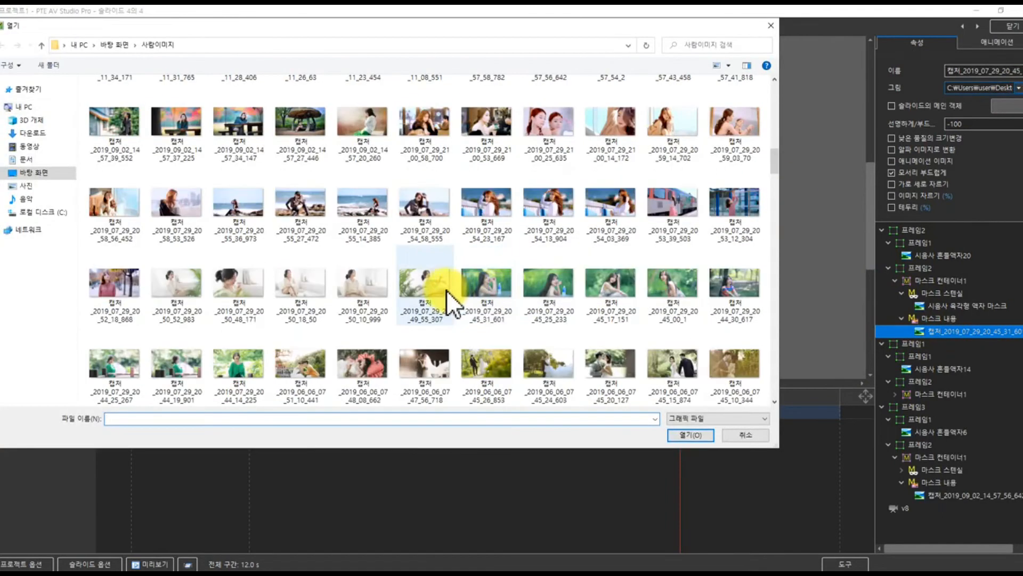
left_click(296, 287)
left_click(686, 433)
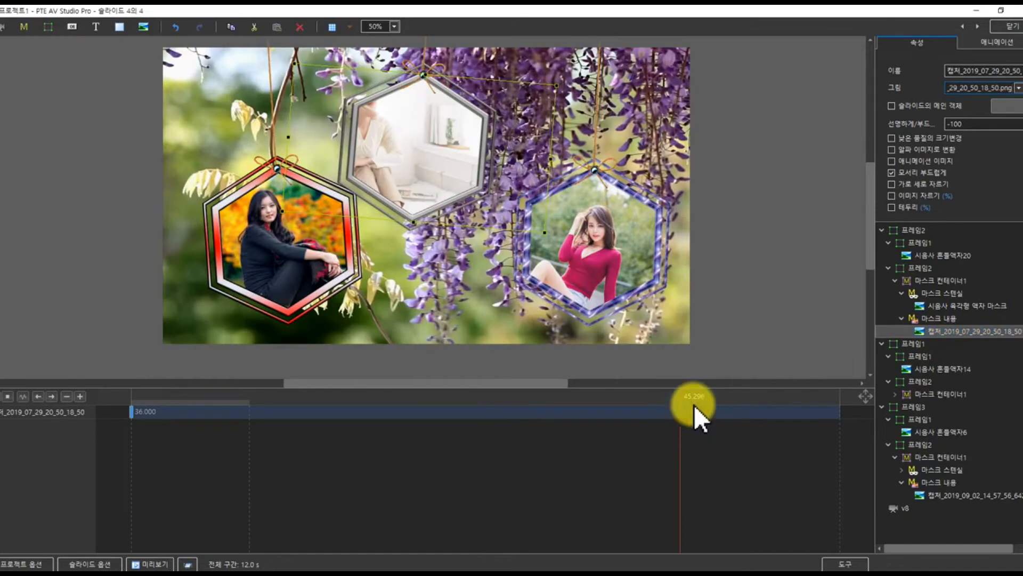
Enable image cropping for 프레임2's masked photo and crop its right side by 50%.
scroll(914, 165, "down", 3)
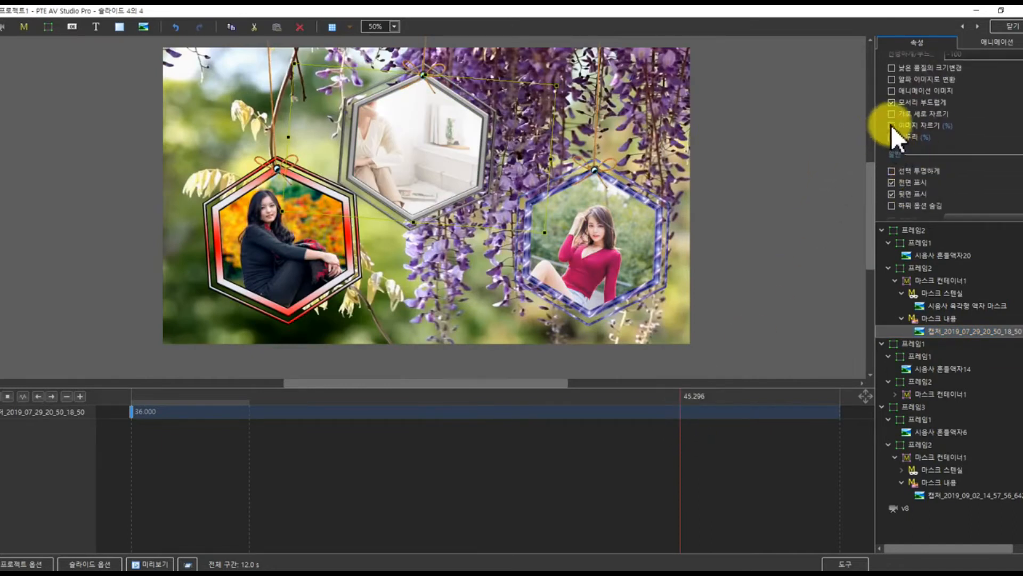
left_click(891, 126)
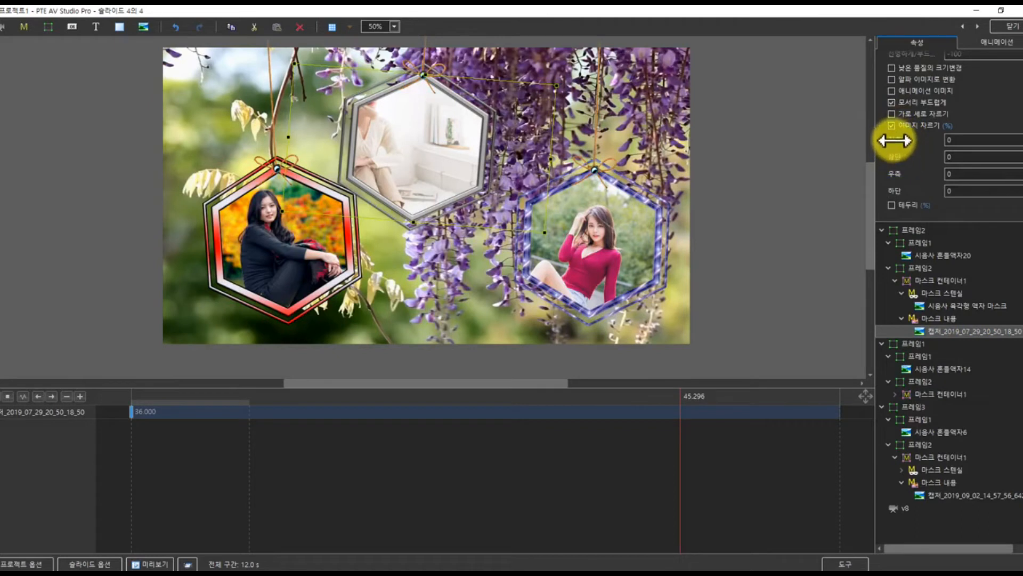
left_click_drag(898, 174, 925, 183)
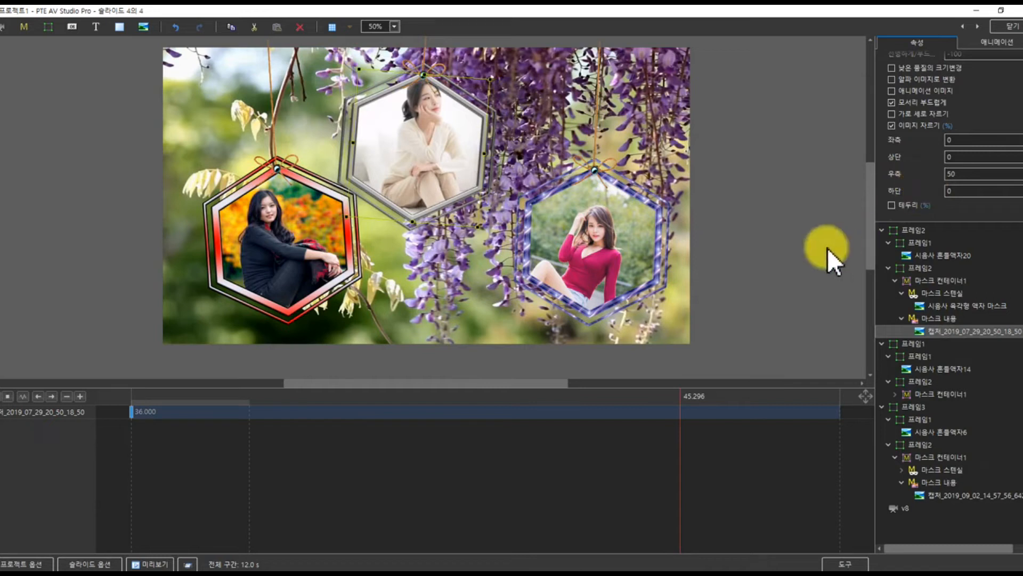
Replace the background video v8 with 20191019_124347 and enlarge it slightly beyond the slide's edges.
left_click(898, 508)
left_click(996, 43)
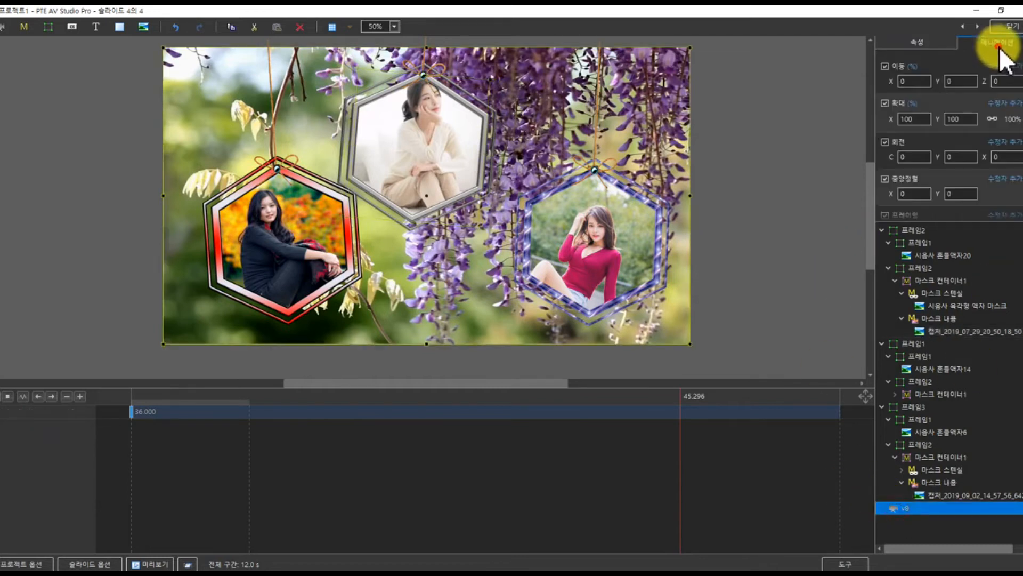
left_click(949, 38)
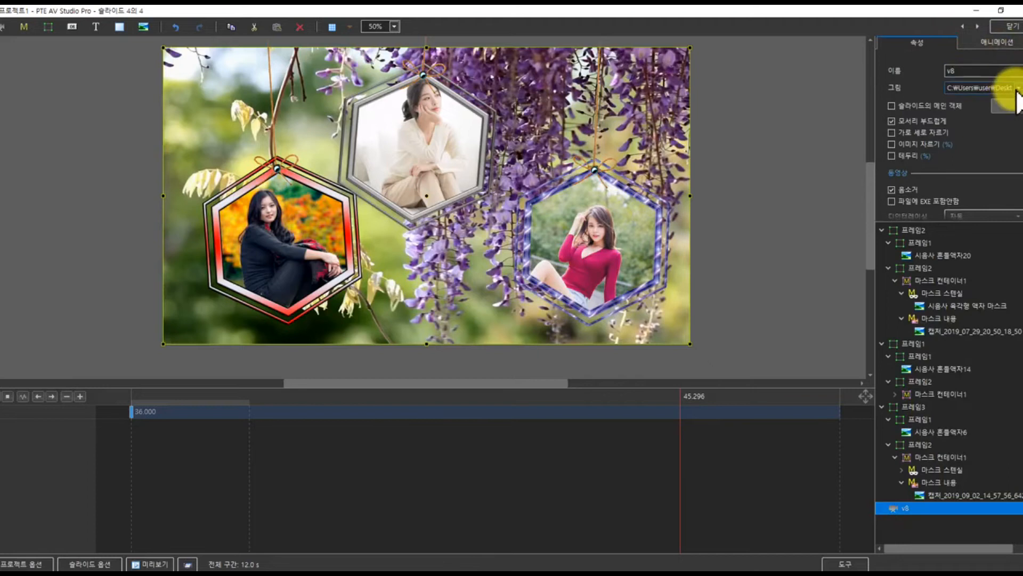
left_click(1015, 88)
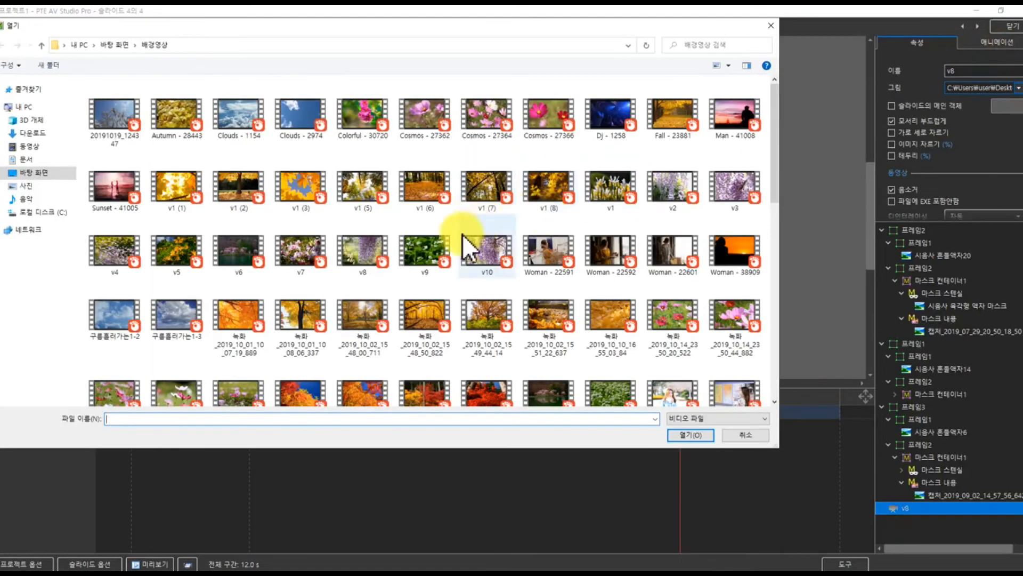
left_click(112, 116)
left_click(686, 431)
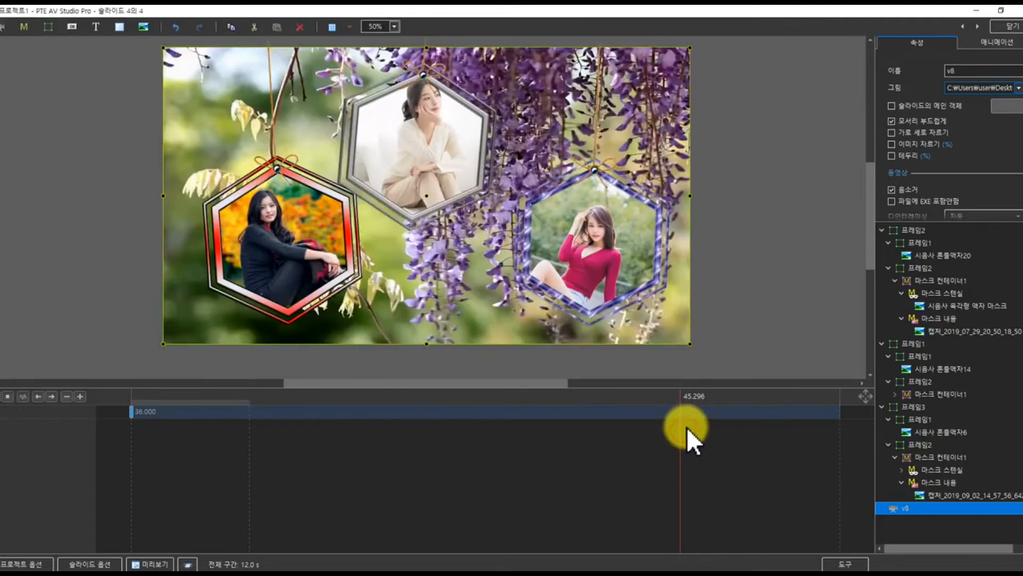
left_click_drag(426, 344, 427, 350)
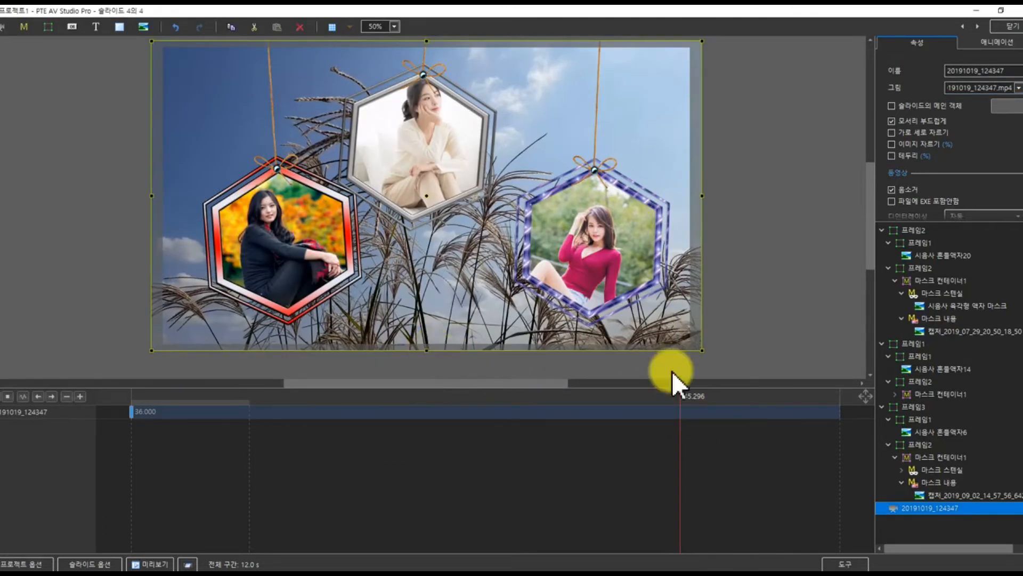
Return to the slide list with the three frame groups collapsed and scrub through the preview of slide 4.
left_click(883, 230)
left_click(883, 242)
left_click(883, 256)
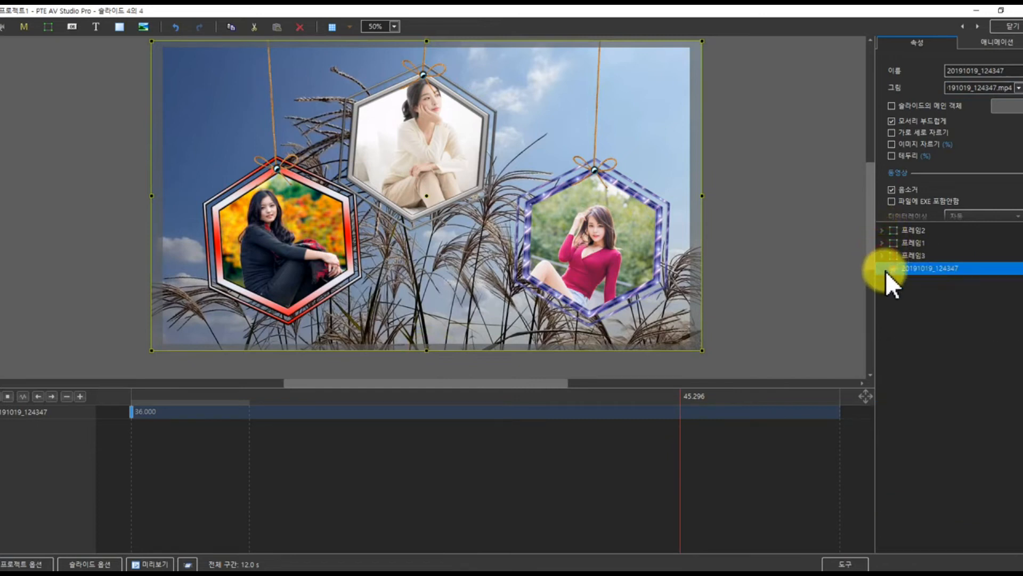
left_click(1004, 28)
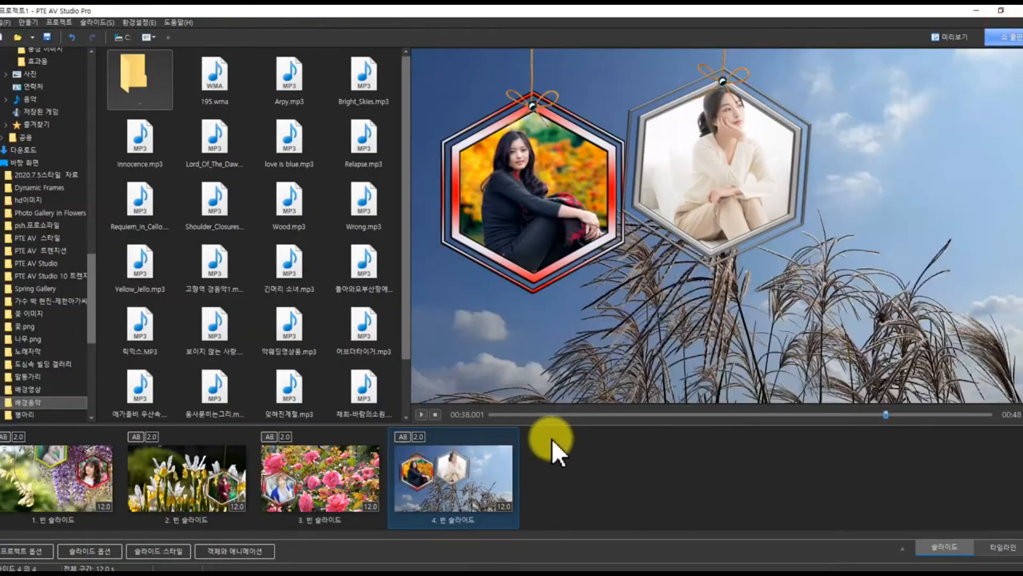
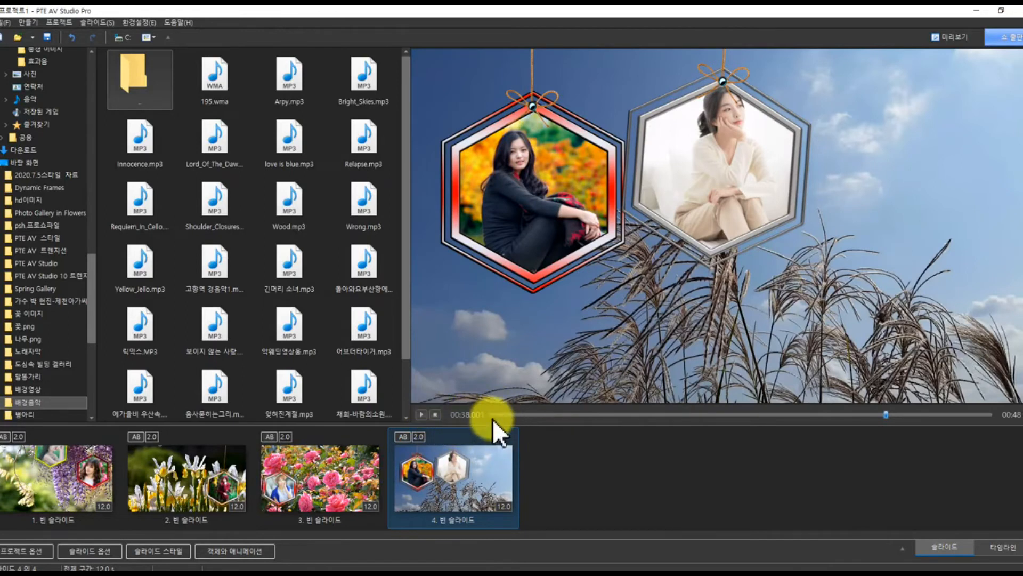
left_click_drag(496, 414, 984, 427)
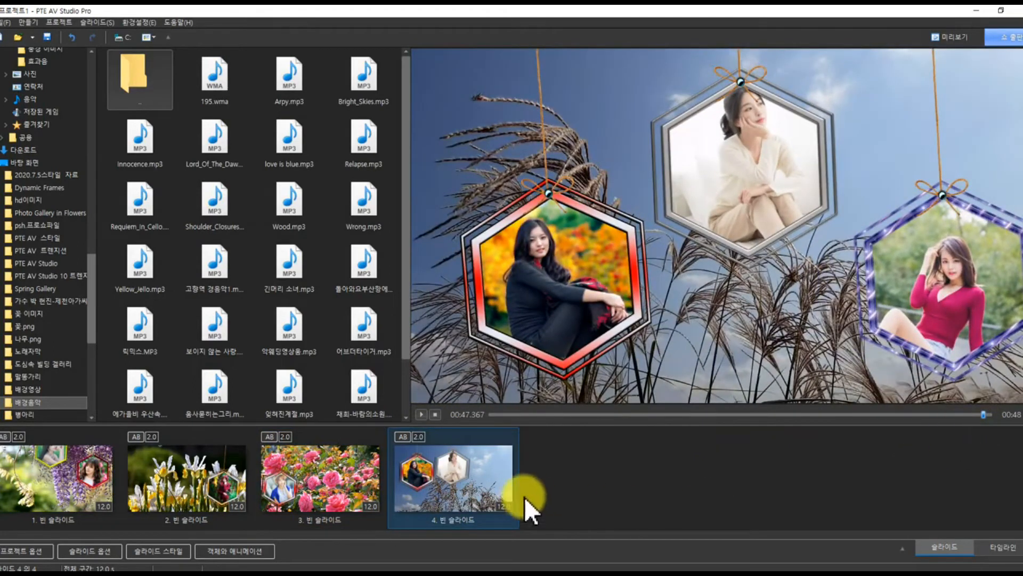
Duplicate slide 4 as slide 5 by copying and pasting it at the end of the slide list.
right_click(493, 494)
left_click(534, 290)
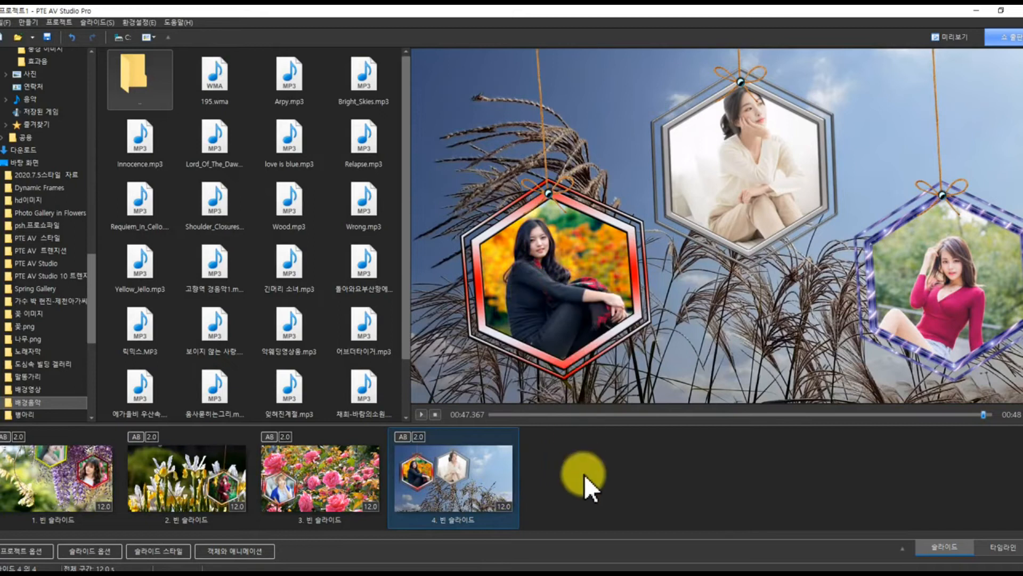
right_click(584, 475)
left_click(627, 295)
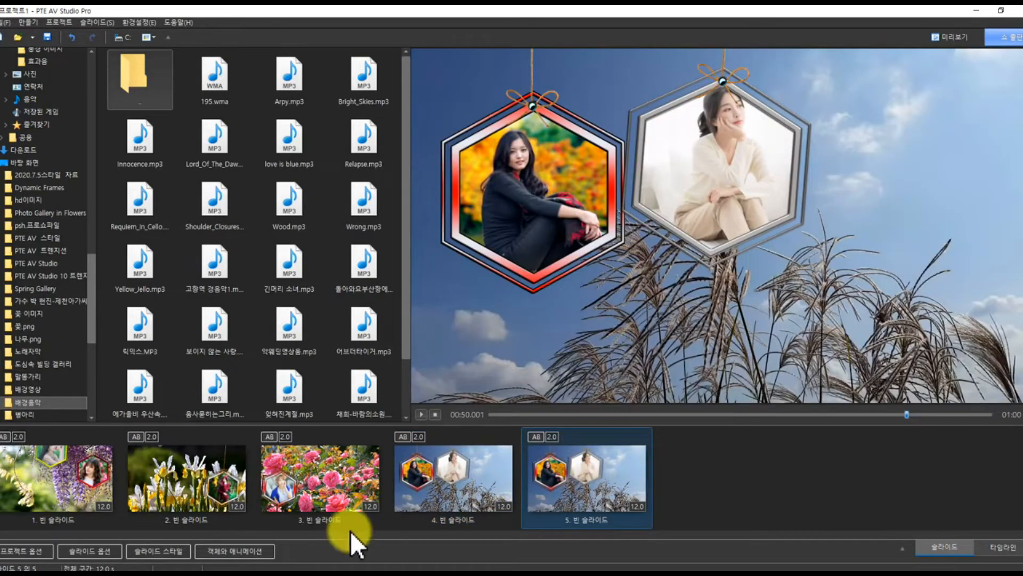
Open slide 5's objects and animation editor and delete 프레임2's keyframe at 49.440.
left_click(240, 551)
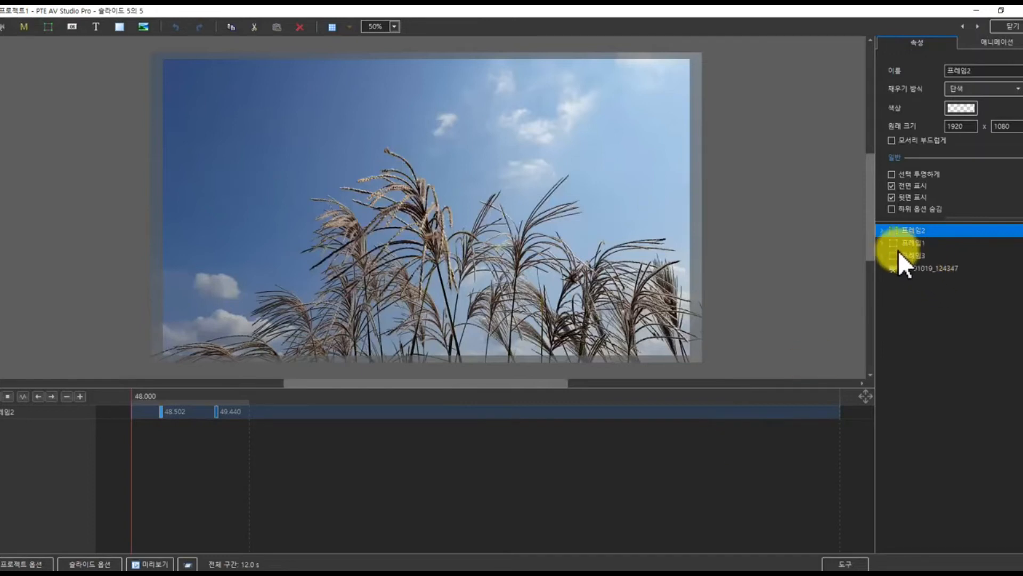
left_click(518, 405)
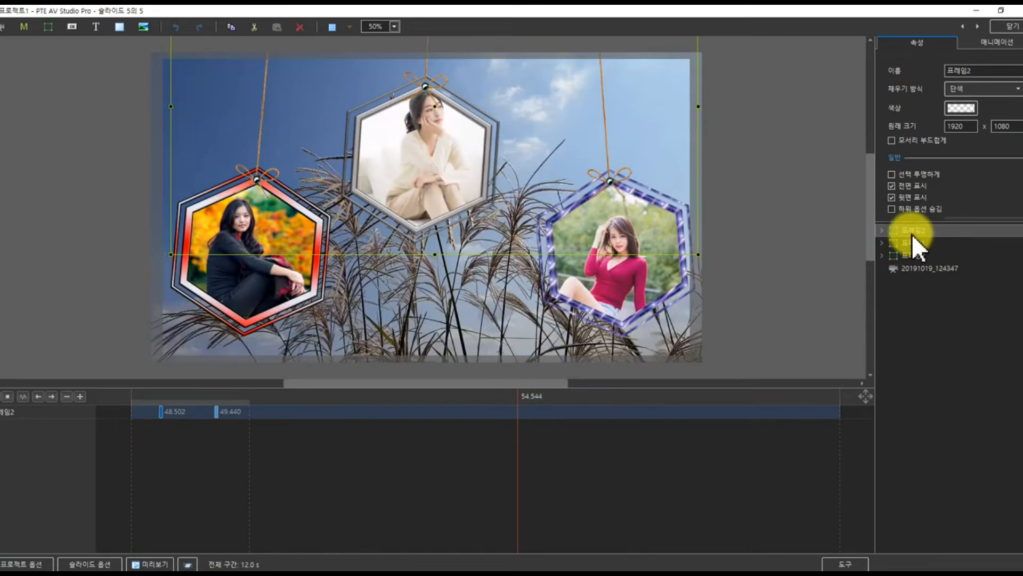
key("Delete")
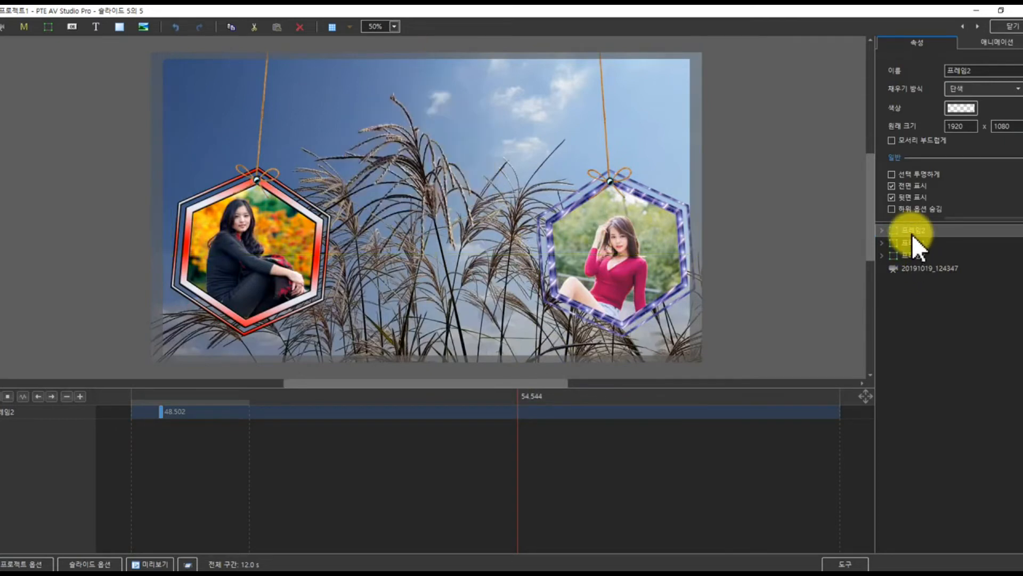
Inspect the keyframes of 프레임2 and 프레임1 and the contents of 프레임2, and view slide 5 at 53.661.
left_click(912, 235)
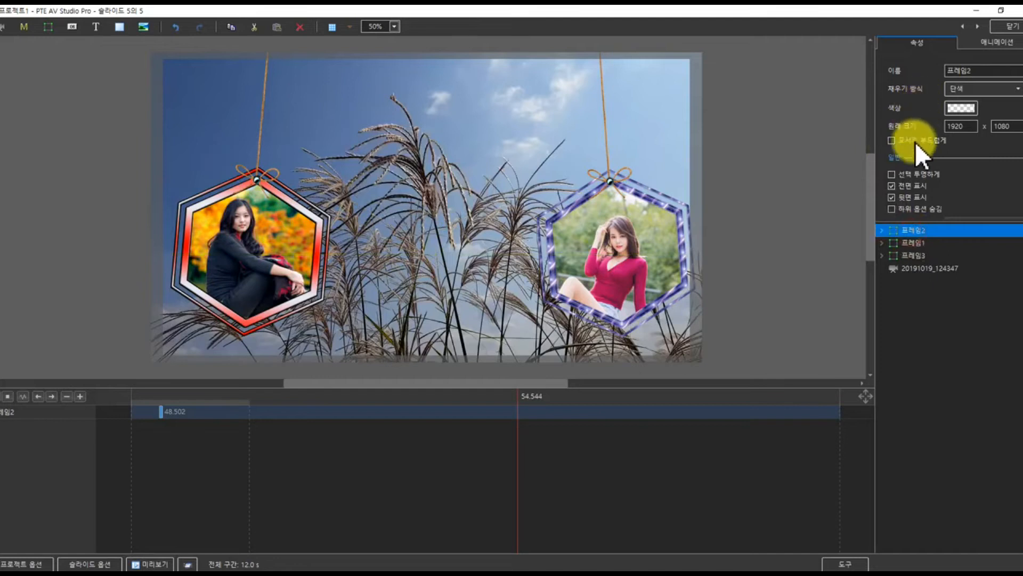
left_click(916, 255)
left_click(914, 245)
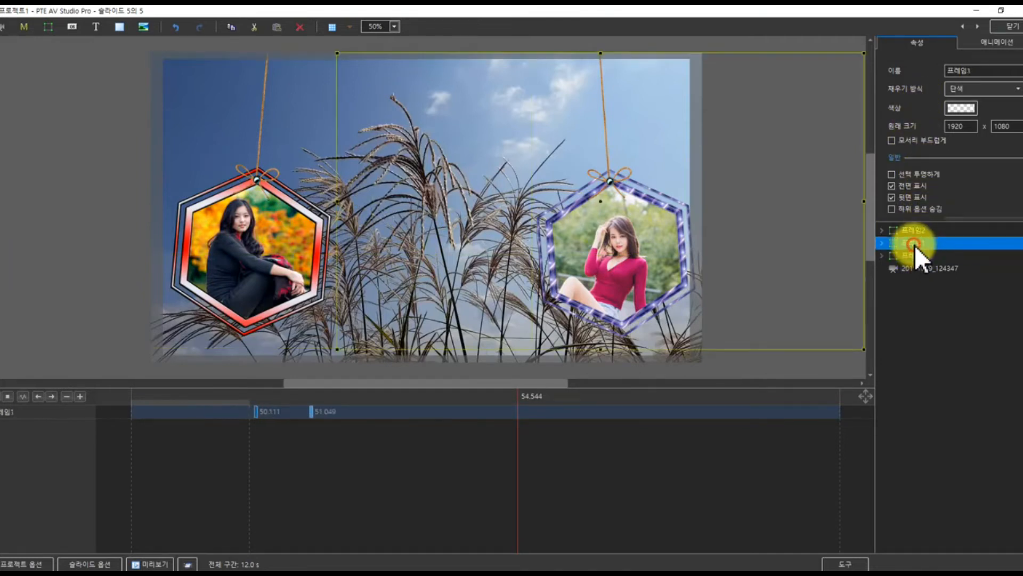
left_click(907, 233)
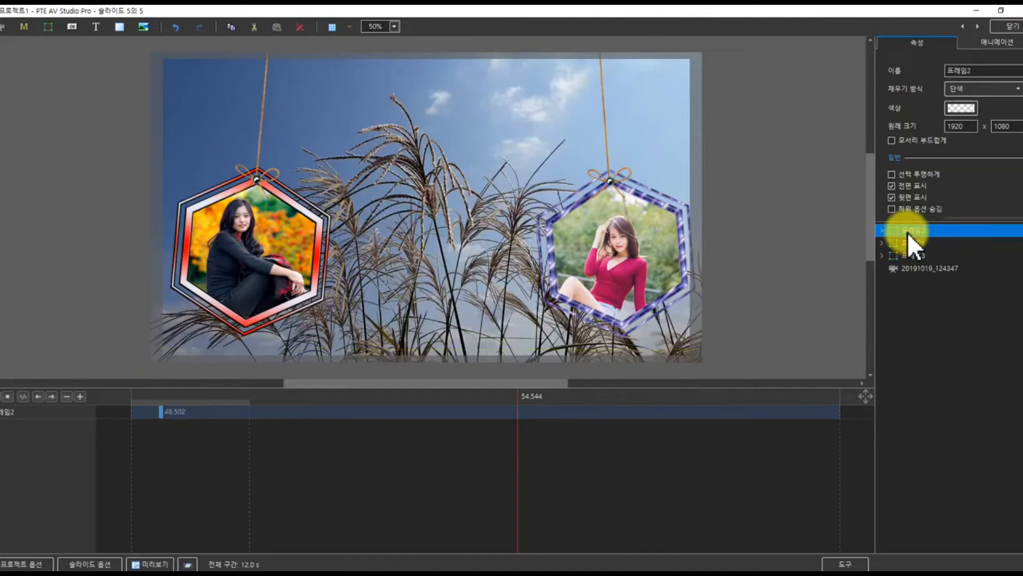
left_click(883, 230)
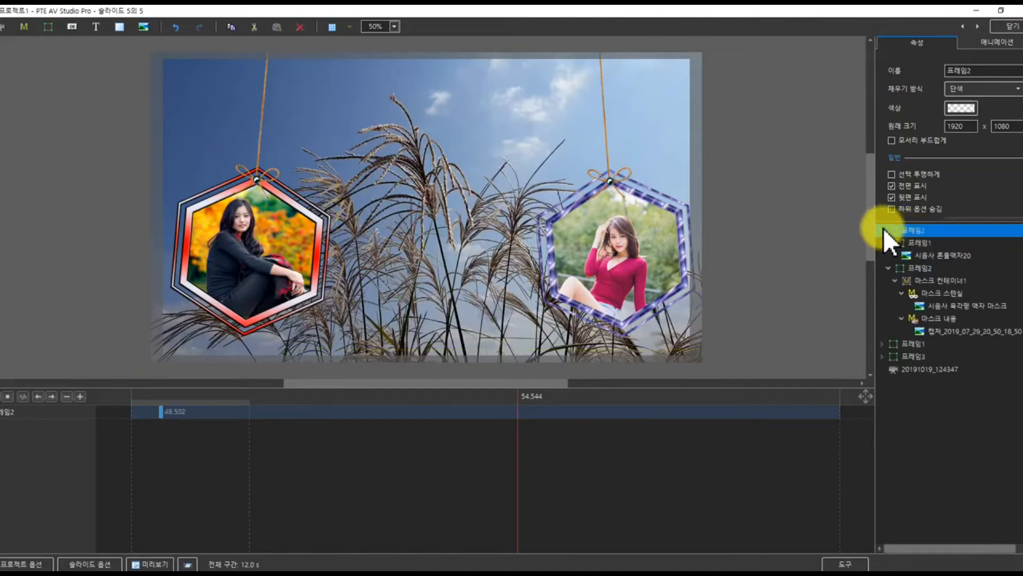
left_click(884, 228)
left_click_drag(875, 254, 885, 294)
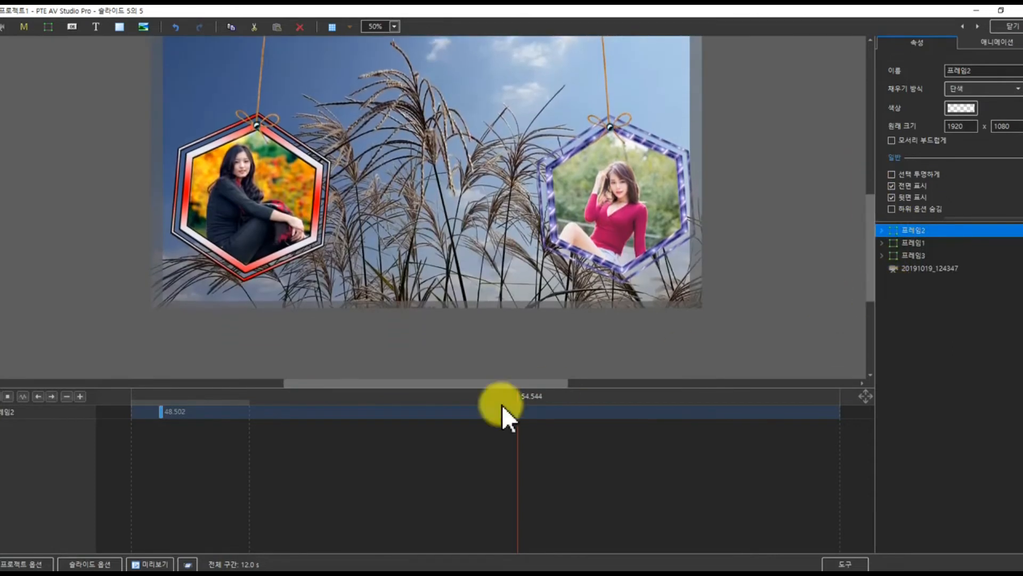
left_click(455, 398)
key("space")
left_click_drag(496, 399, 466, 397)
left_click_drag(871, 232, 865, 204)
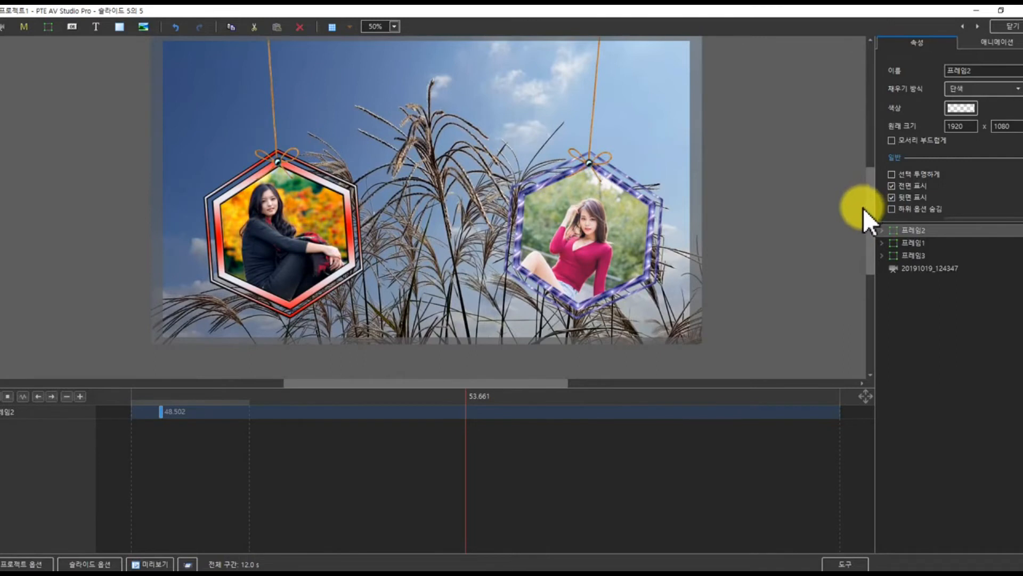
Change the hanging frame image in slide 5's 프레임1 to 시음사 흔들액자4.
left_click(886, 244)
left_click(885, 306)
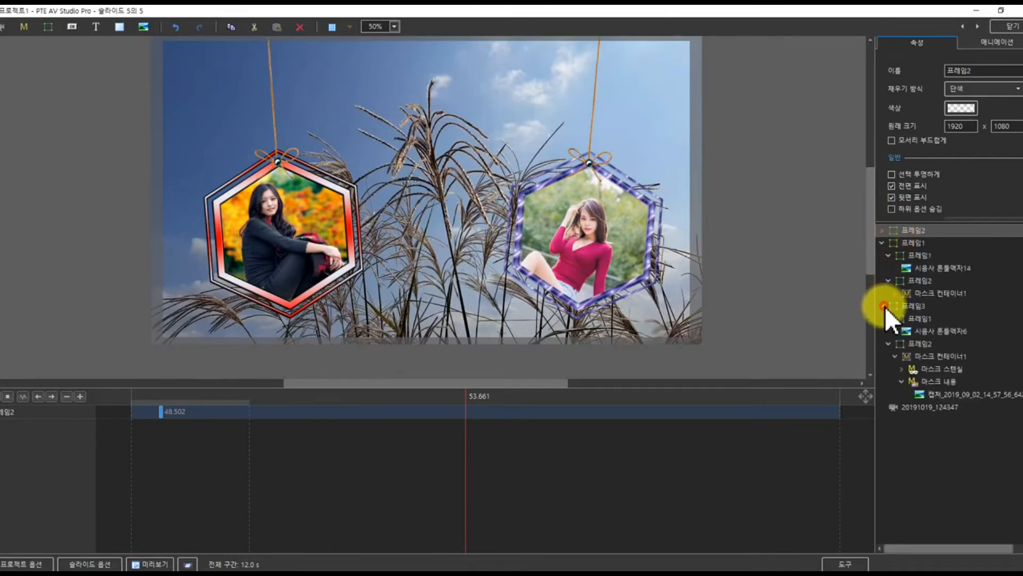
left_click(935, 270)
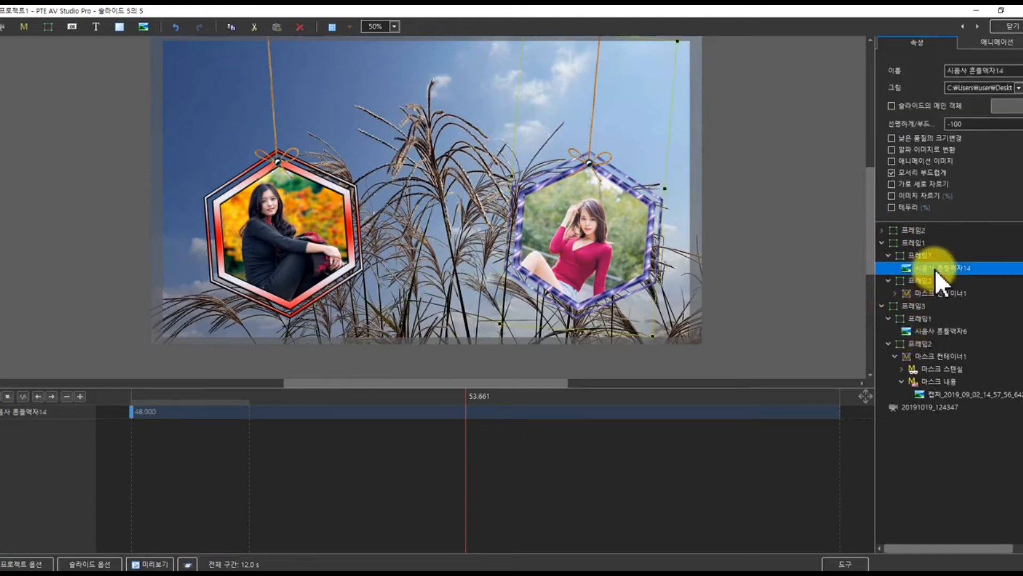
left_click(993, 101)
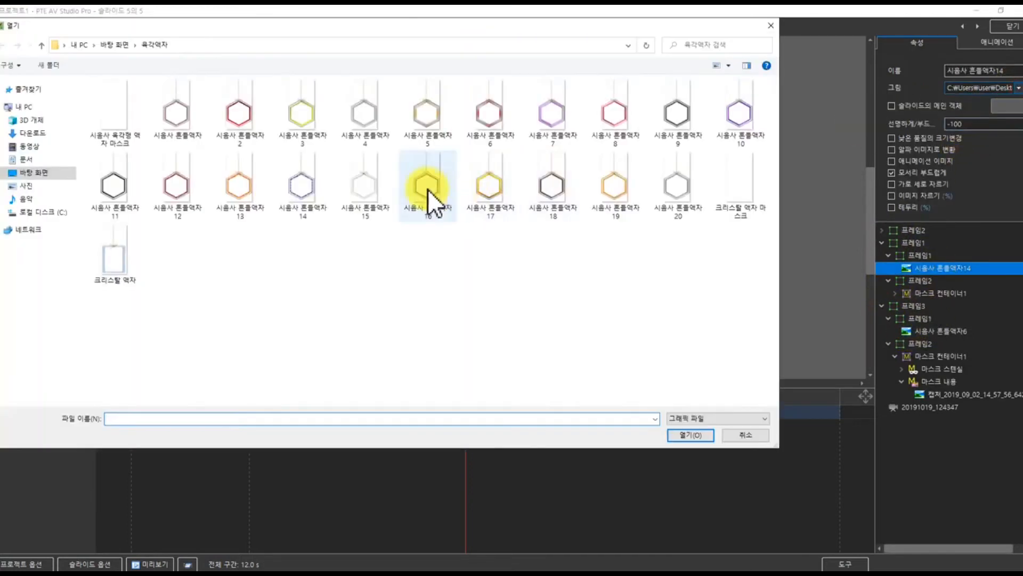
left_click(357, 119)
left_click(695, 437)
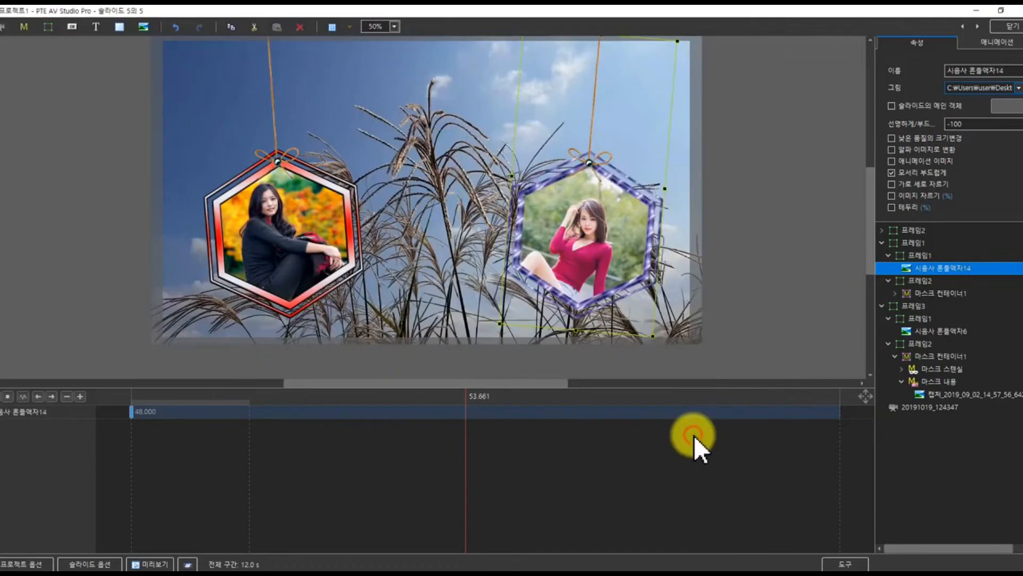
Change the hanging frame image in slide 5's 프레임3 to the purple 시음사 흔들액자7.
left_click(919, 333)
left_click(999, 104)
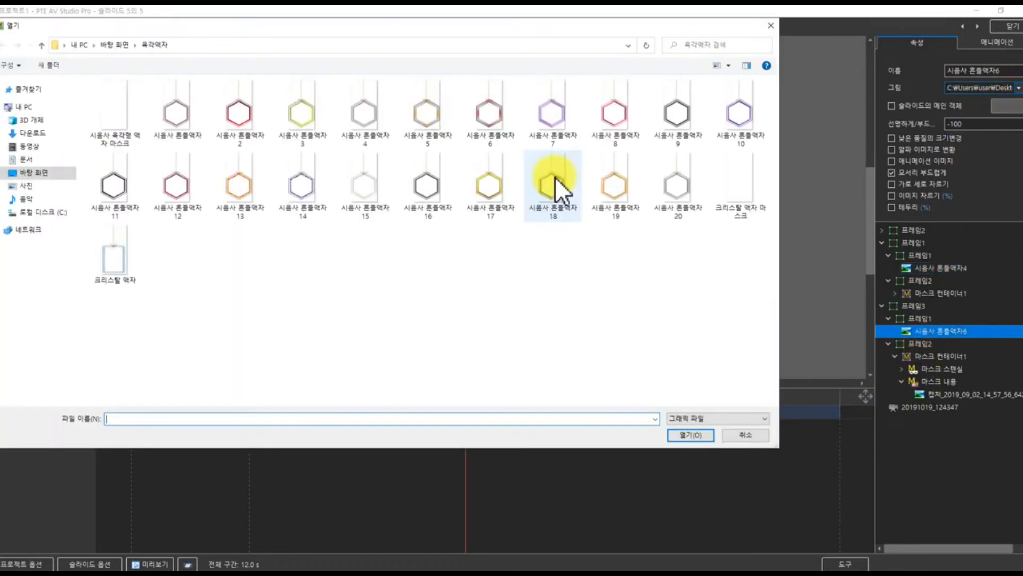
left_click(551, 128)
left_click(678, 433)
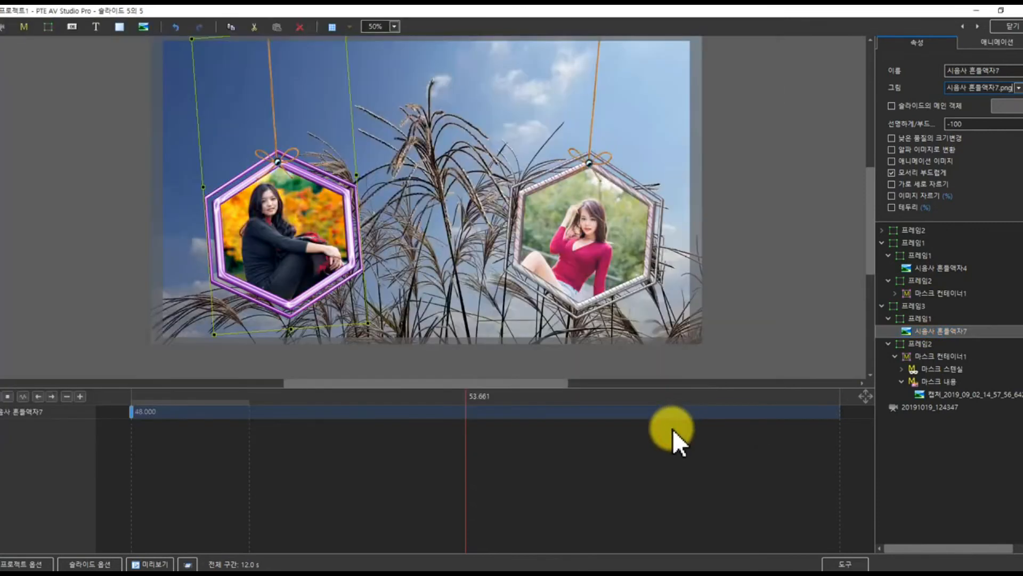
Replace the photo in slide 5's 프레임3 mask with 캡처_2019_07_29_20_58_53_526 and set its right crop to 13%.
left_click(937, 395)
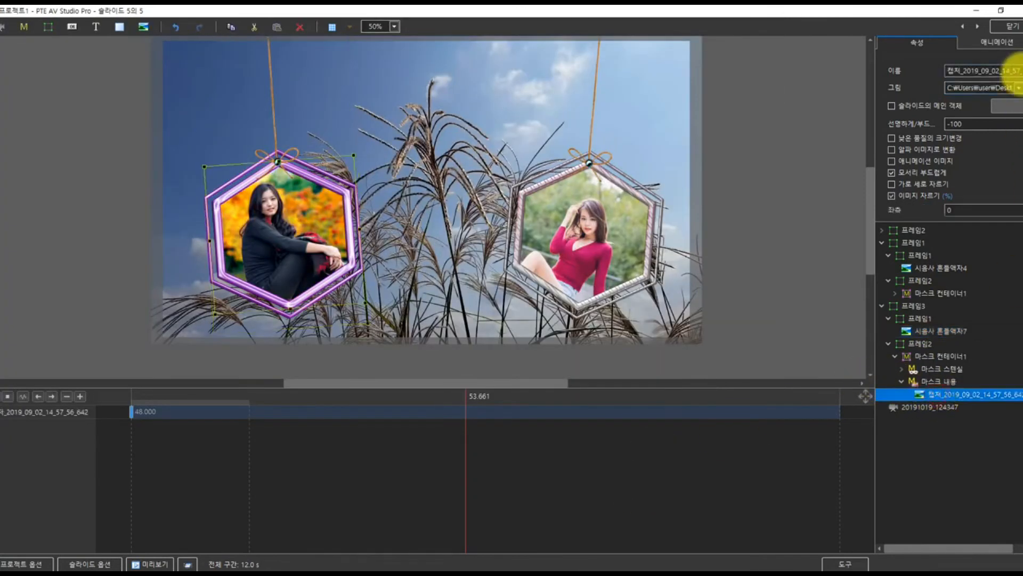
left_click(1019, 87)
scroll(401, 273, "down", 10)
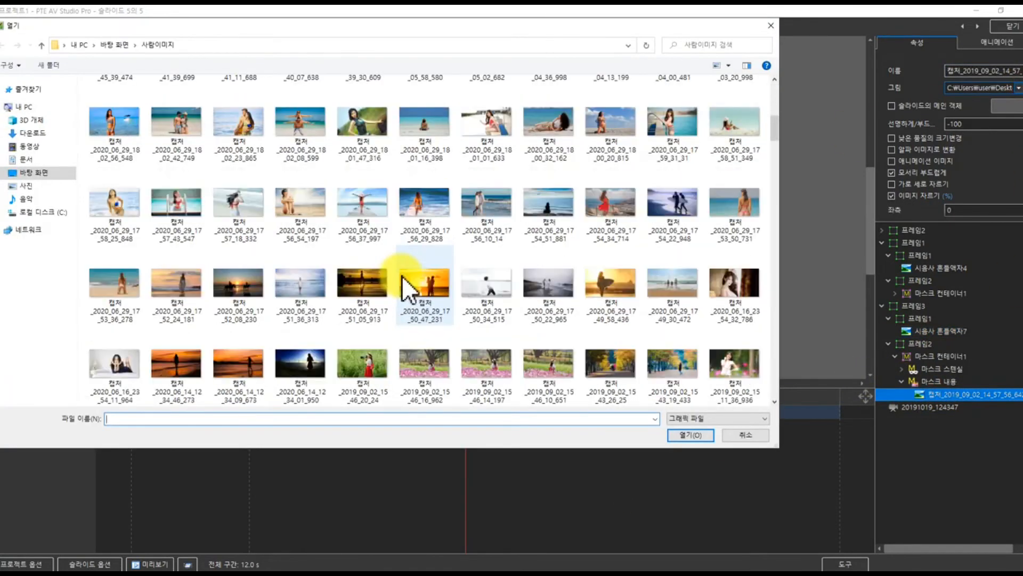
scroll(394, 277, "down", 3)
left_click(117, 295)
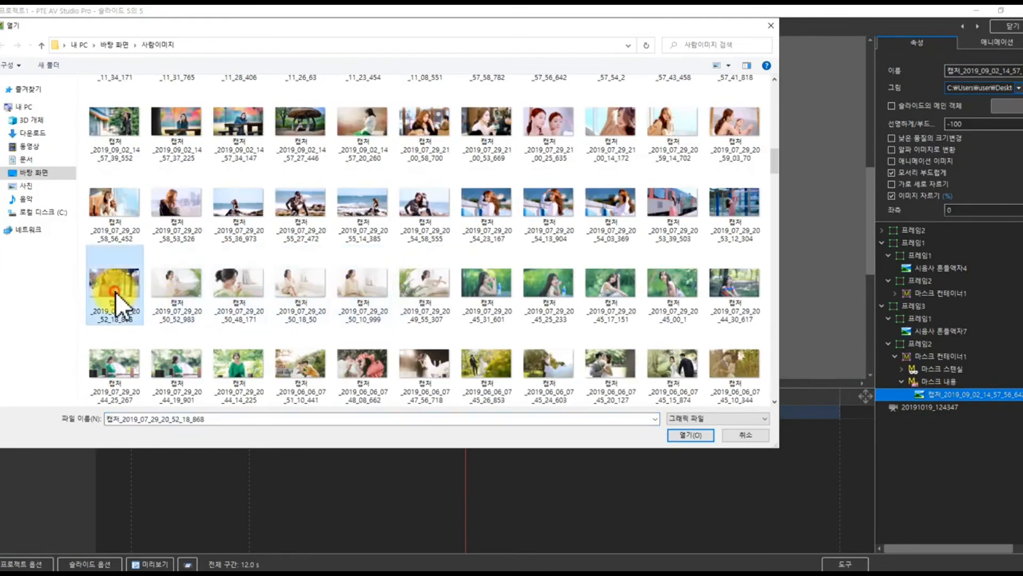
left_click(154, 226)
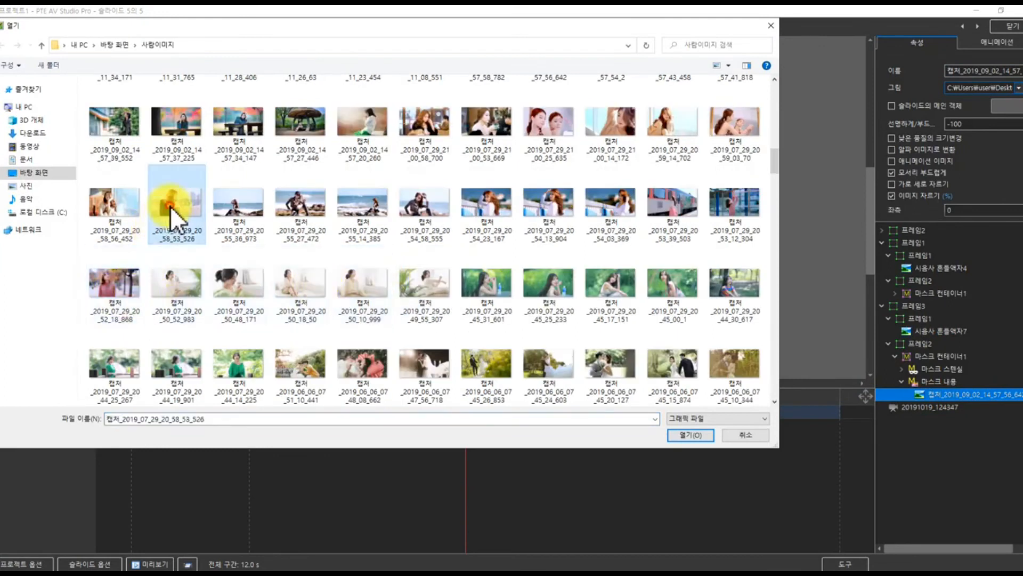
left_click(703, 436)
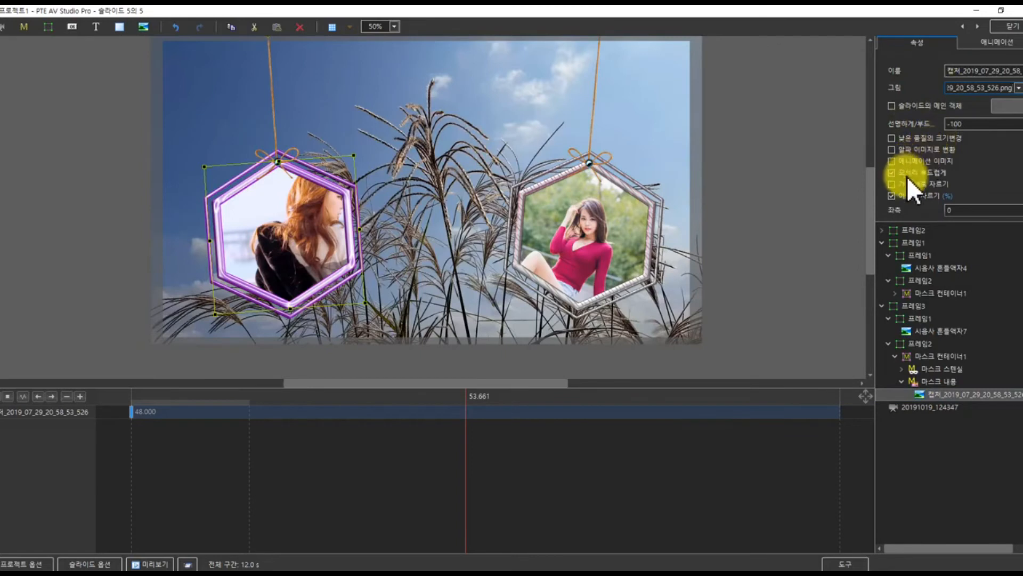
scroll(907, 176, "down", 2)
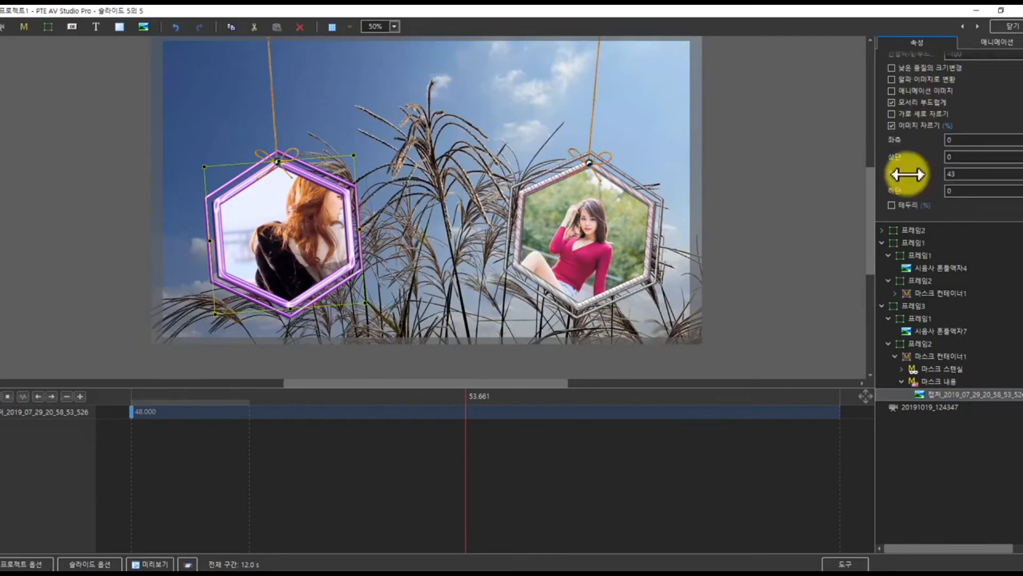
left_click_drag(908, 174, 880, 174)
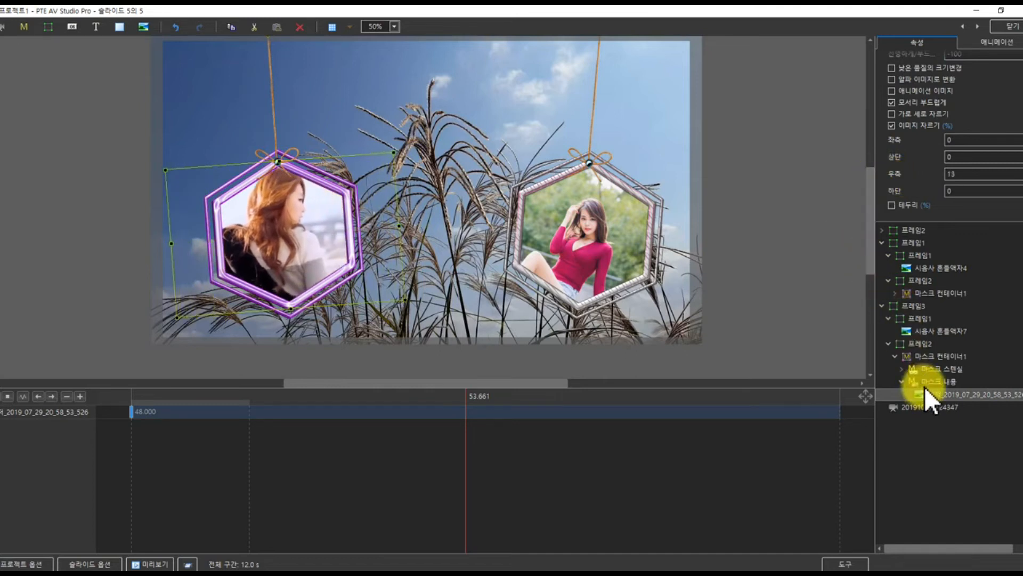
Replace the photo in slide 5's 프레임1 mask with 캡처_2019_07_29_21_00_58_700 and set its left crop to 1%.
left_click(895, 294)
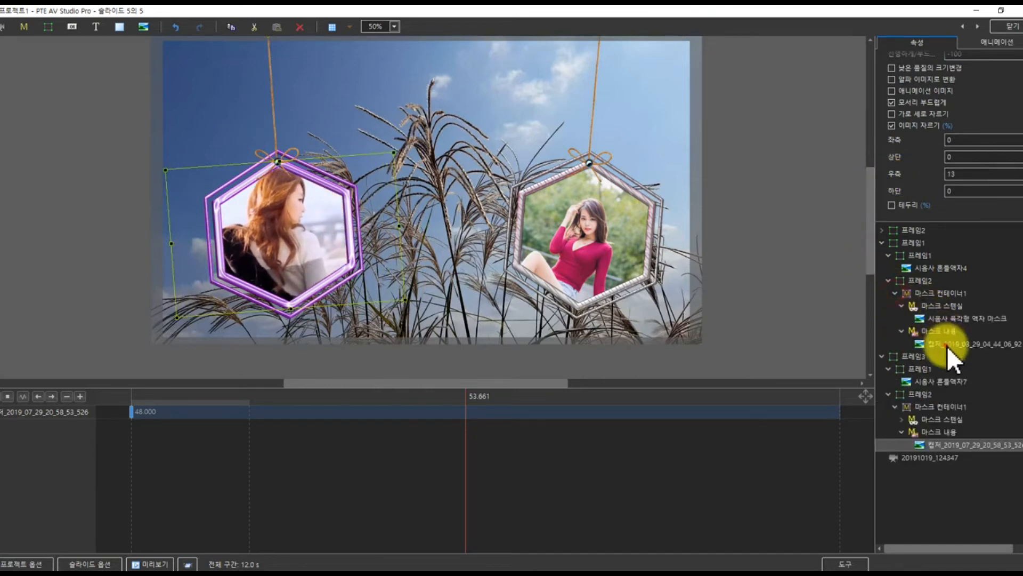
left_click(947, 344)
scroll(989, 79, "up", 1)
left_click(1016, 70)
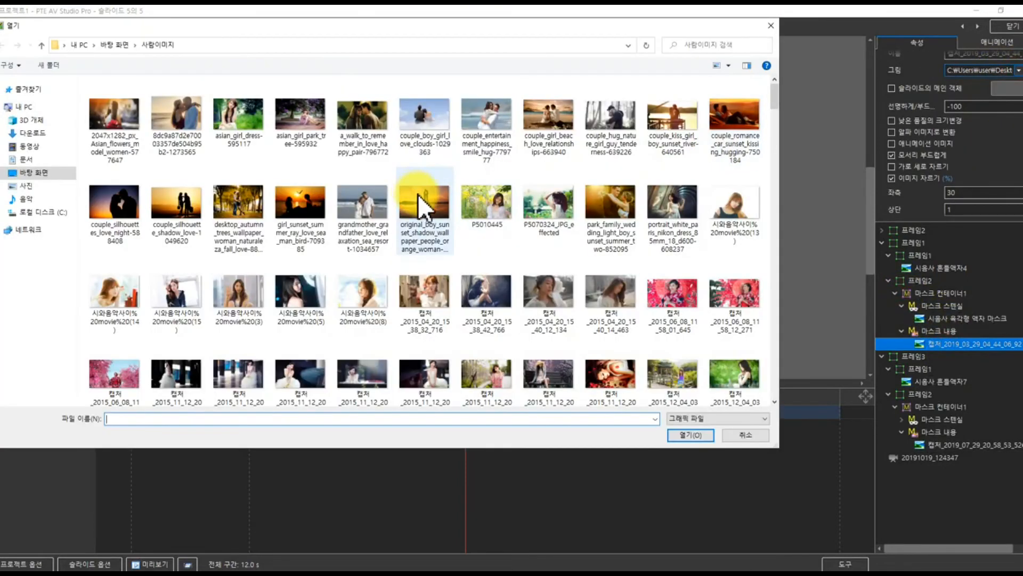
scroll(418, 194, "down", 10)
left_click(446, 208)
left_click(686, 434)
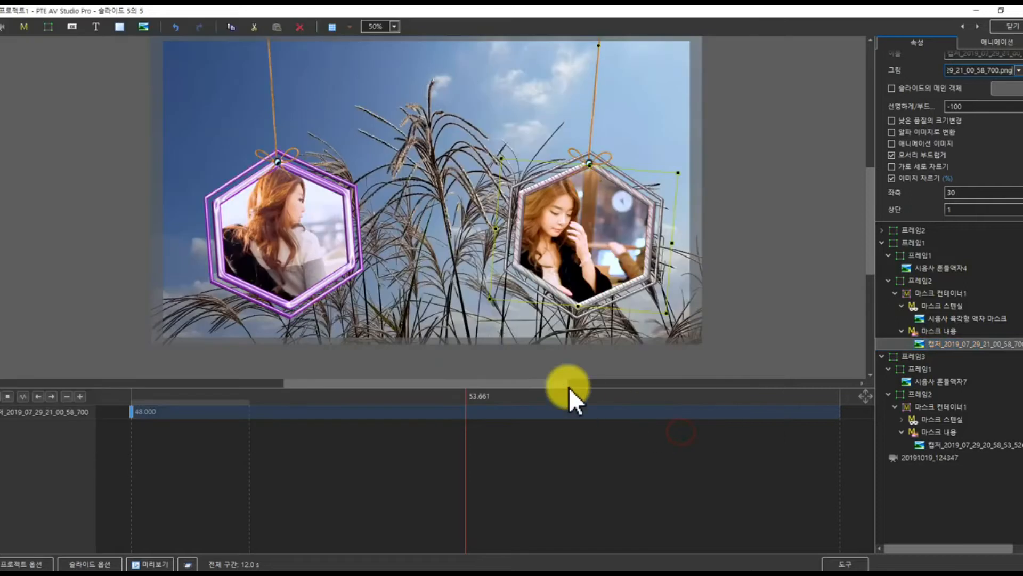
scroll(901, 185, "down", 2)
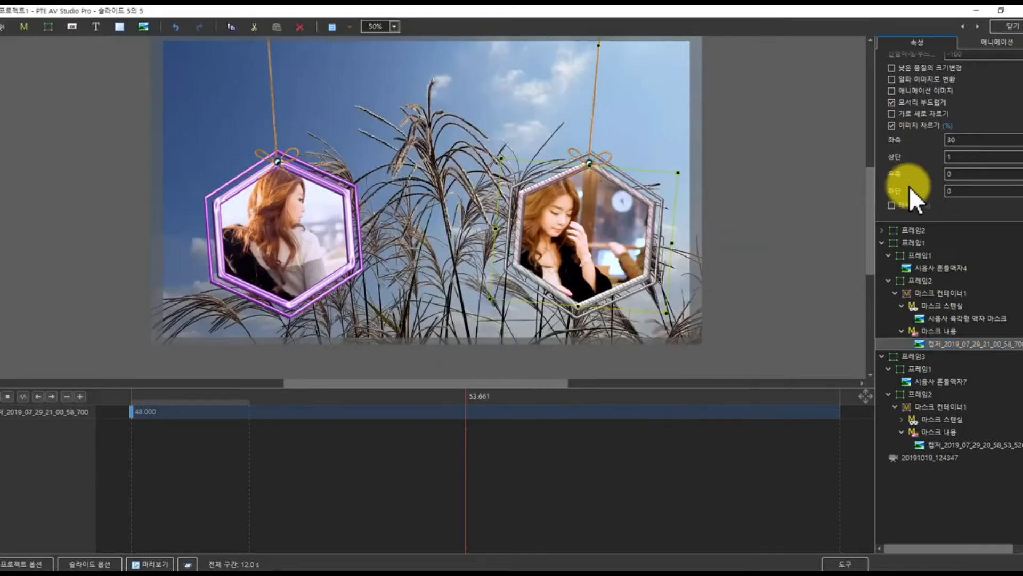
left_click_drag(892, 140, 877, 142)
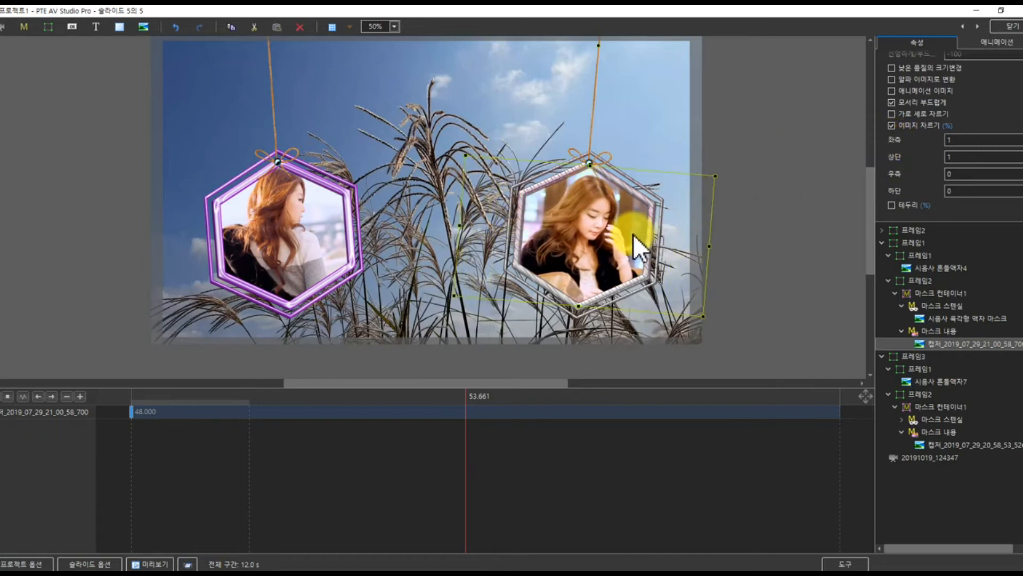
Change slide 5's background video from 20191019_124347 to v9.mp4.
left_click(900, 454)
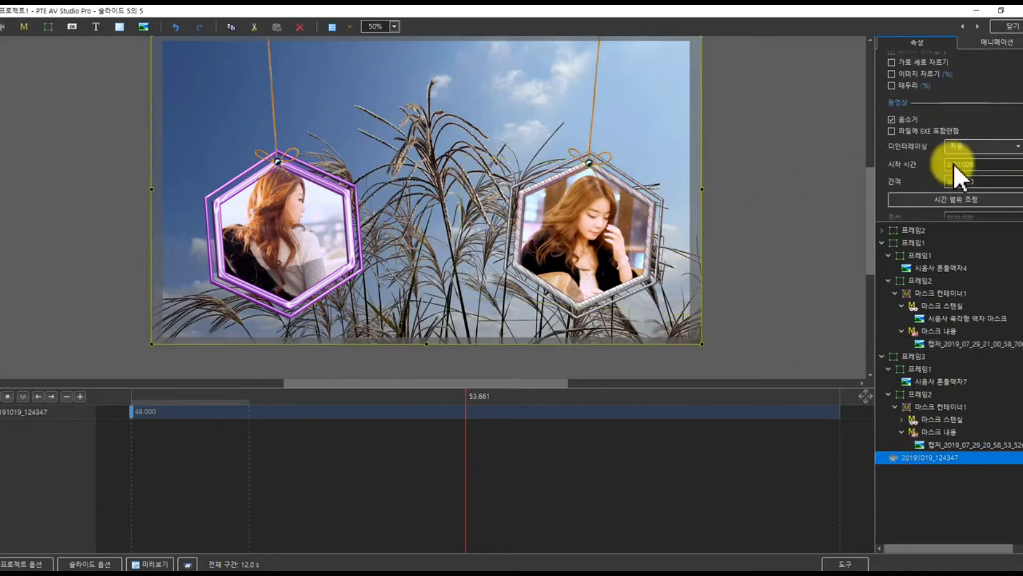
scroll(971, 144, "up", 3)
left_click(1018, 89)
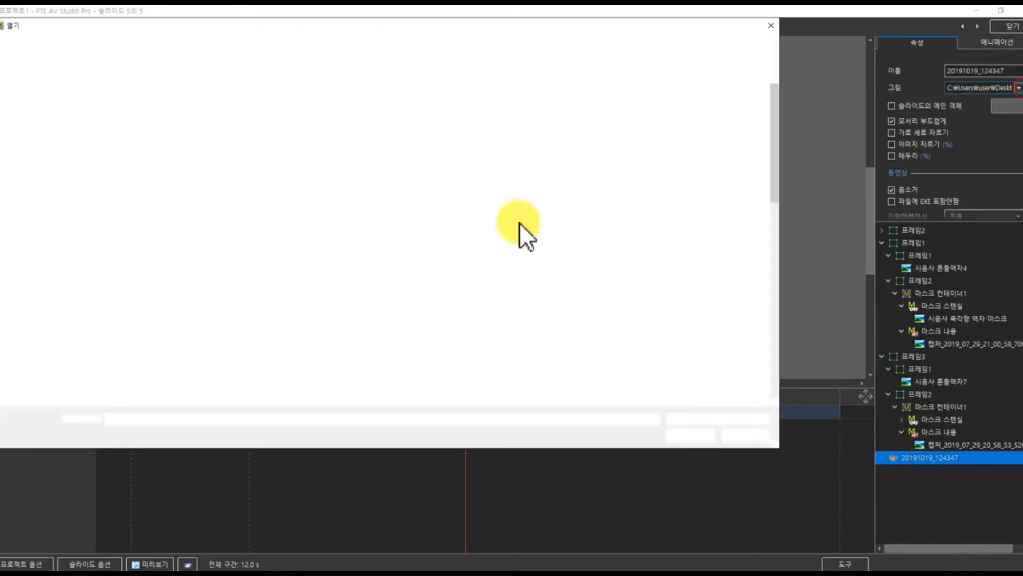
left_click(452, 251)
left_click(676, 438)
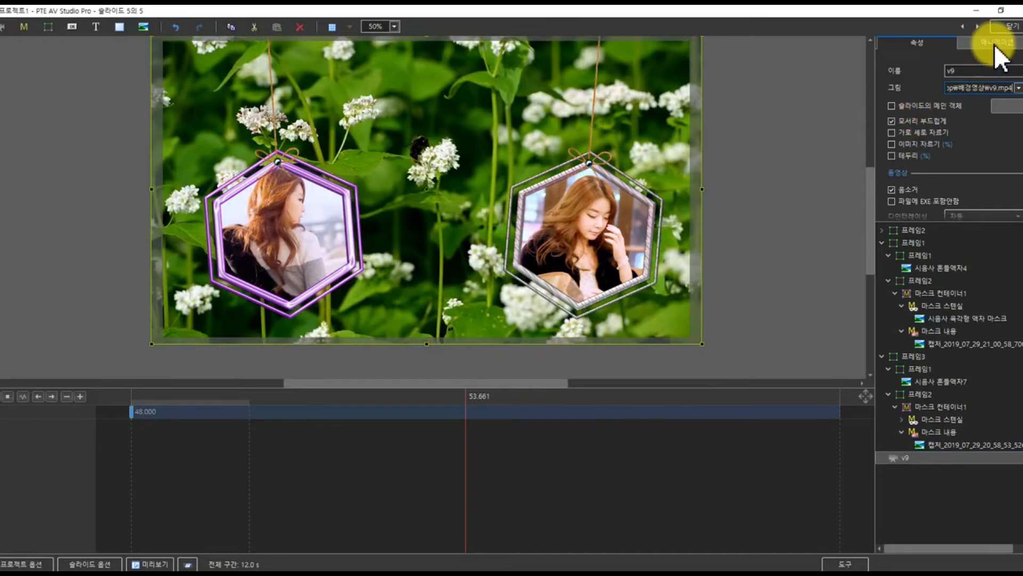
Inspect the keyframes of slide 5's three frames, and close the editor to view the slide's end at 01:00.000.
left_click(883, 244)
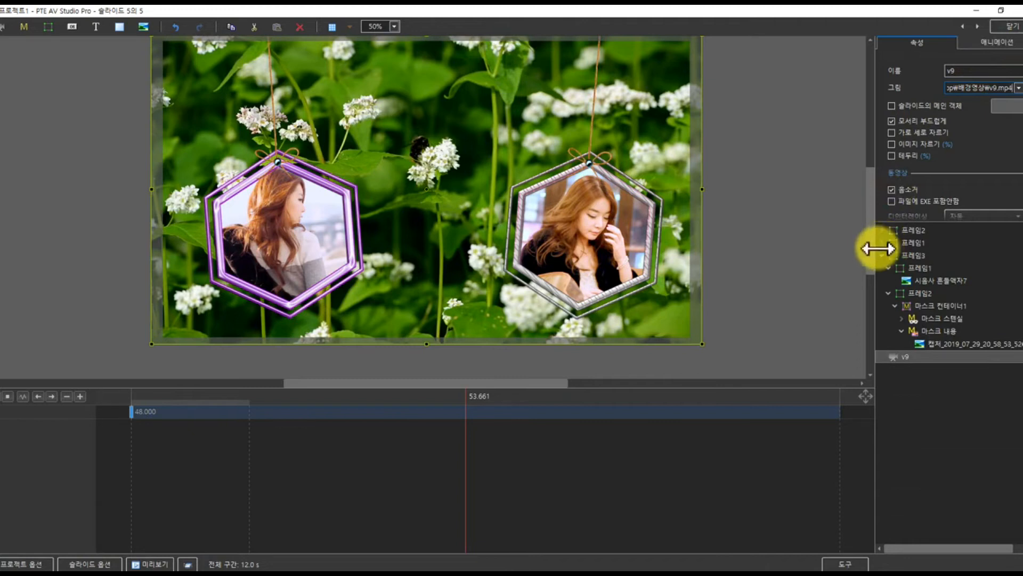
left_click(882, 255)
left_click(904, 245)
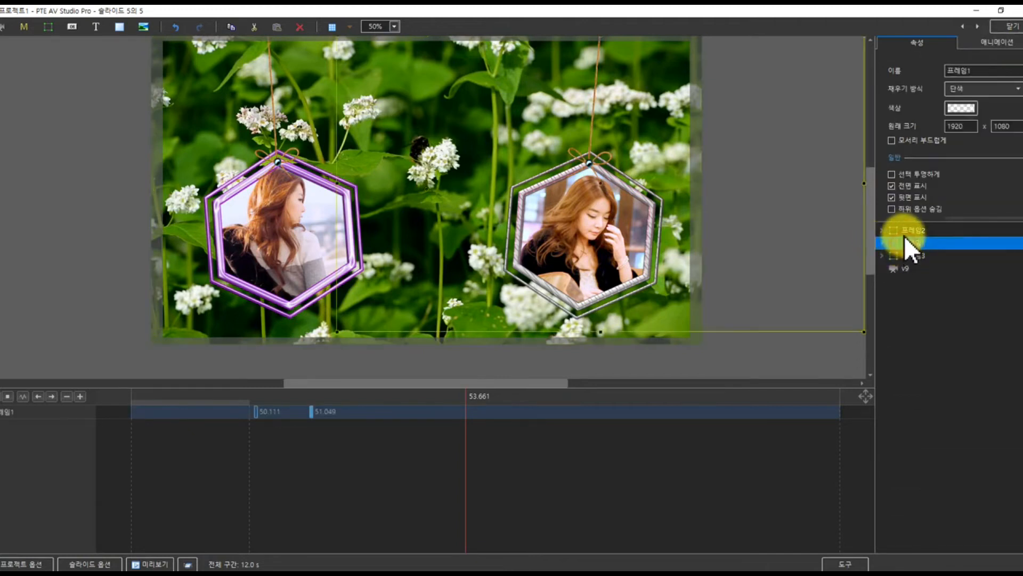
left_click(903, 232)
left_click(901, 254)
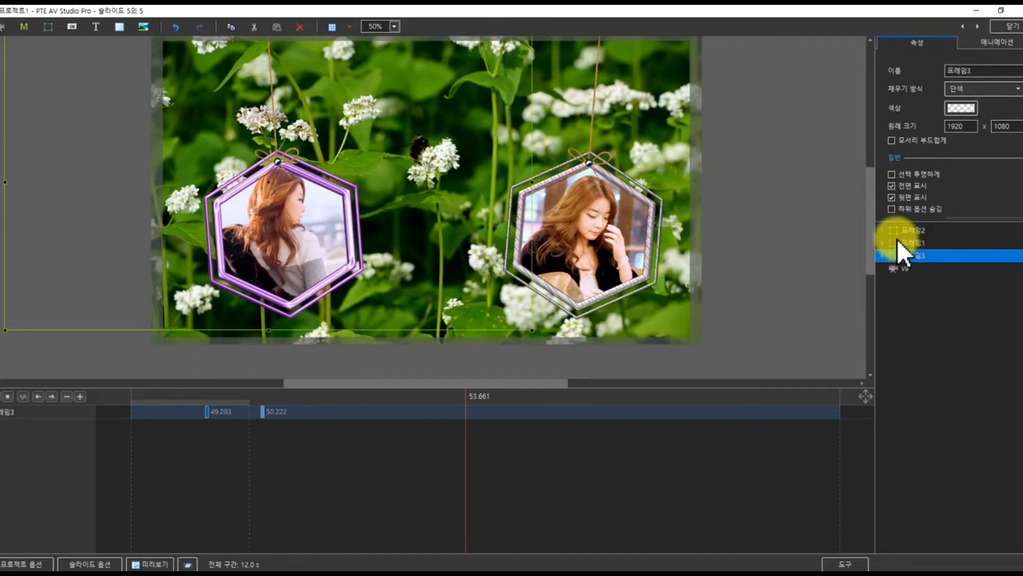
left_click(1012, 26)
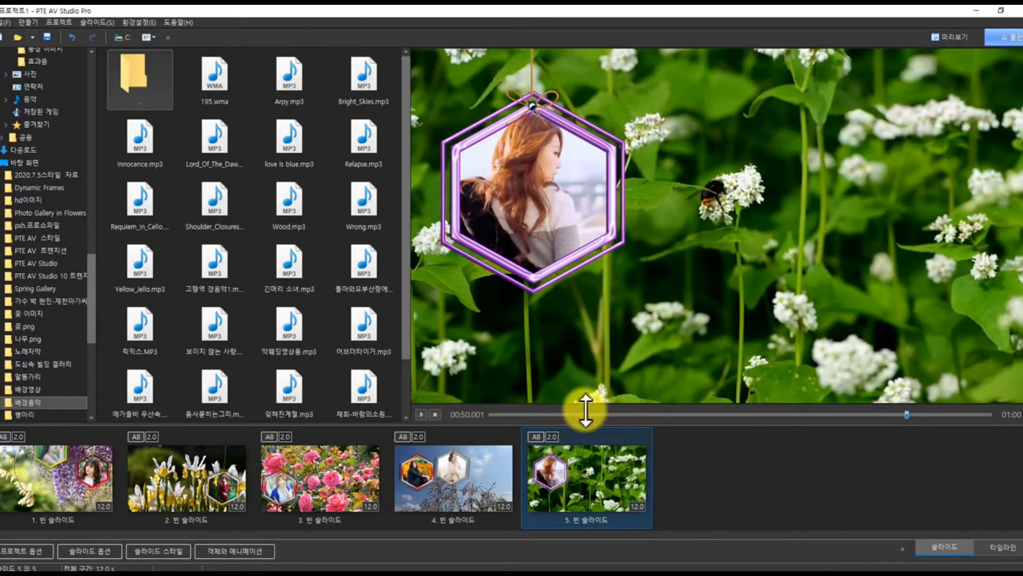
left_click_drag(907, 417, 1010, 442)
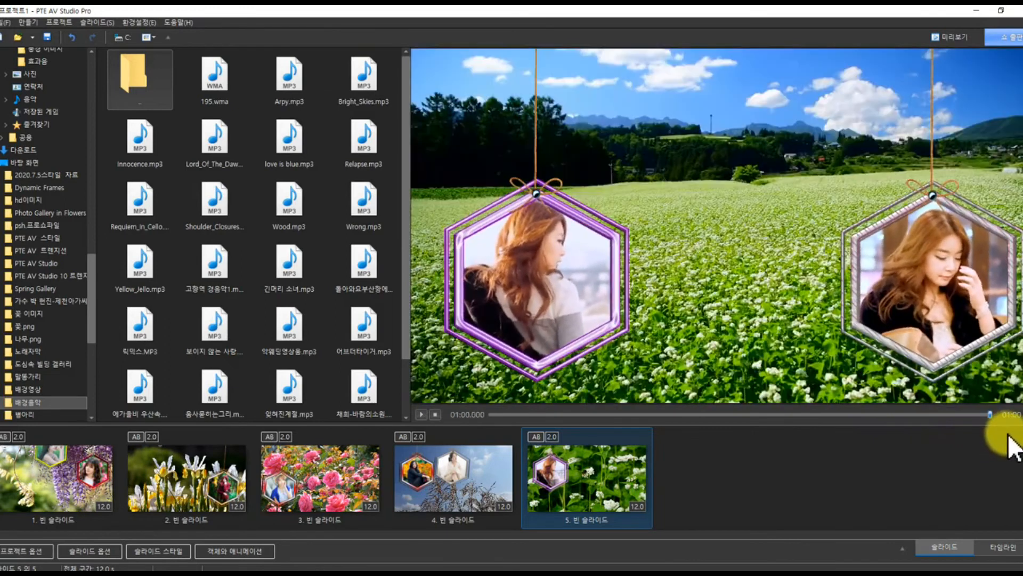
Copy slides 1 to 5 and paste the duplicates after slide 5.
left_click(700, 482)
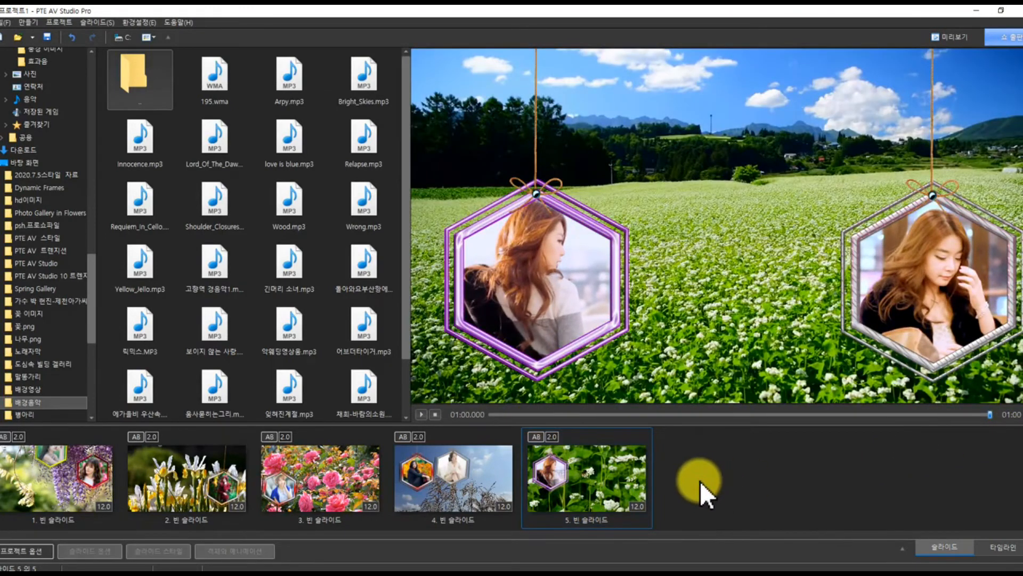
left_click_drag(699, 481, 72, 487)
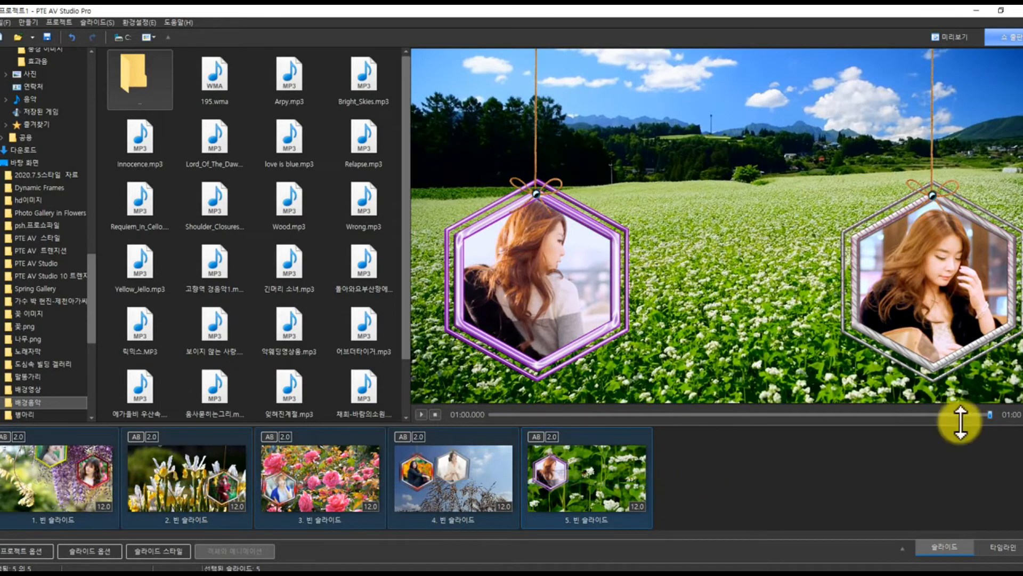
right_click(64, 471)
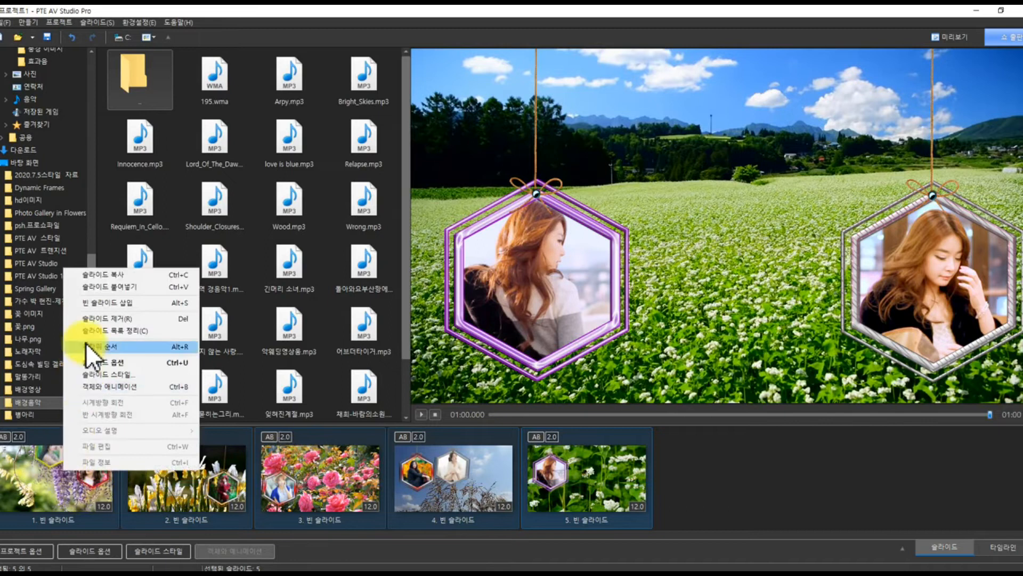
left_click(97, 277)
right_click(731, 459)
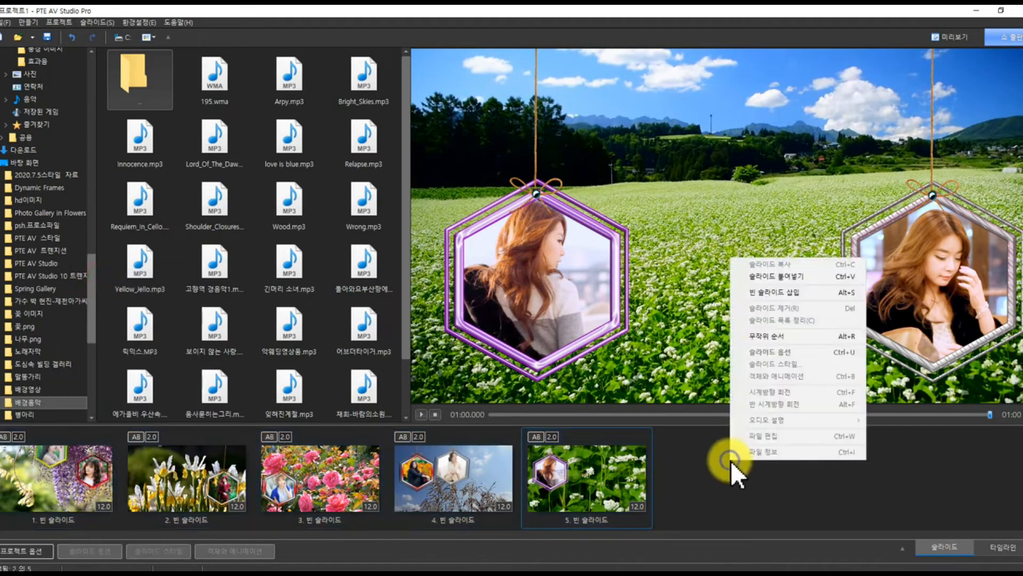
left_click(762, 276)
Open slide 6's objects and animation editor and replace the photo in 프레임2's mask with 캡처_2019_03_29_04_40_57_707.
left_click(722, 465)
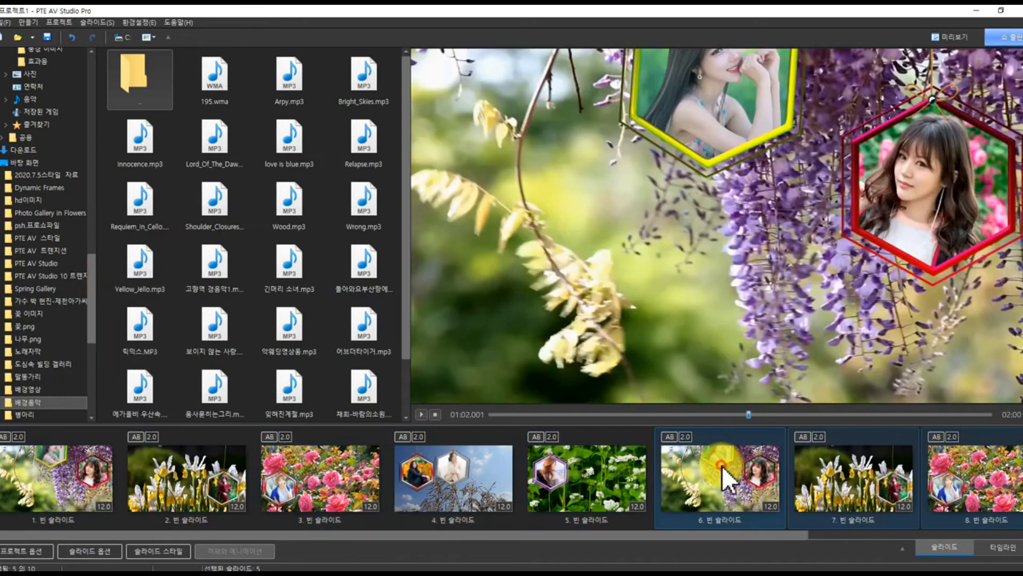
left_click(258, 553)
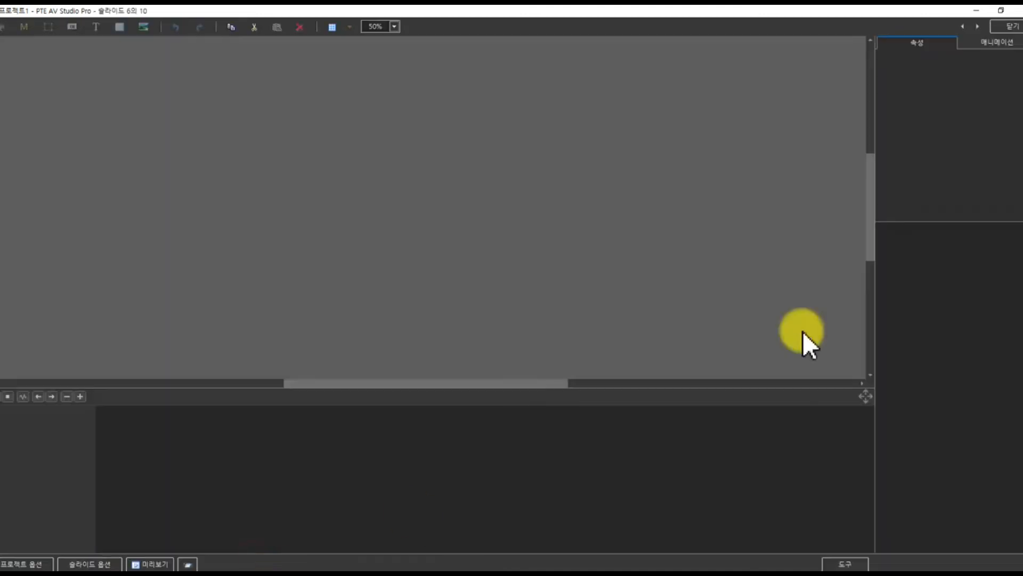
left_click(882, 231)
left_click(888, 256)
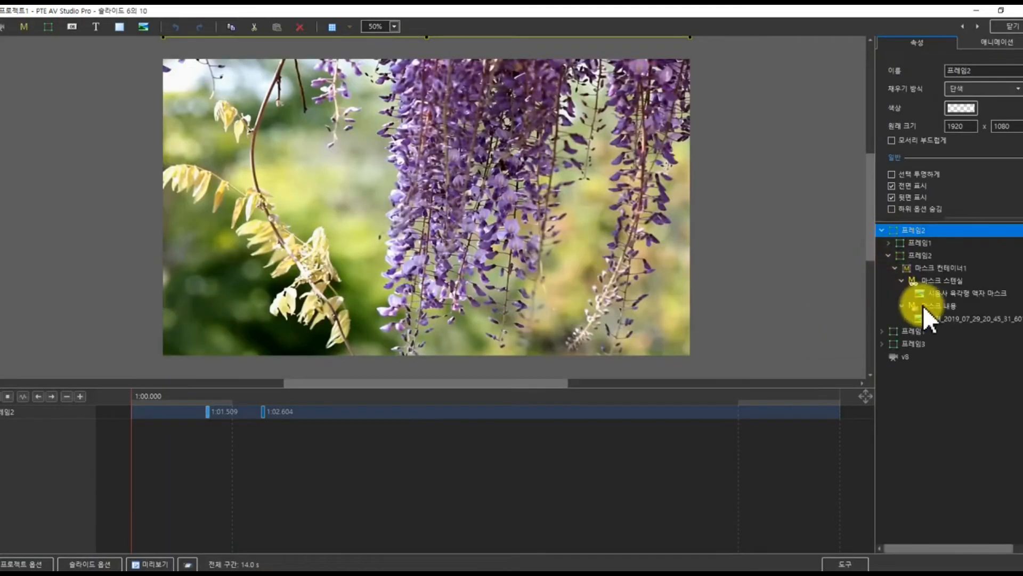
left_click(935, 316)
left_click(996, 99)
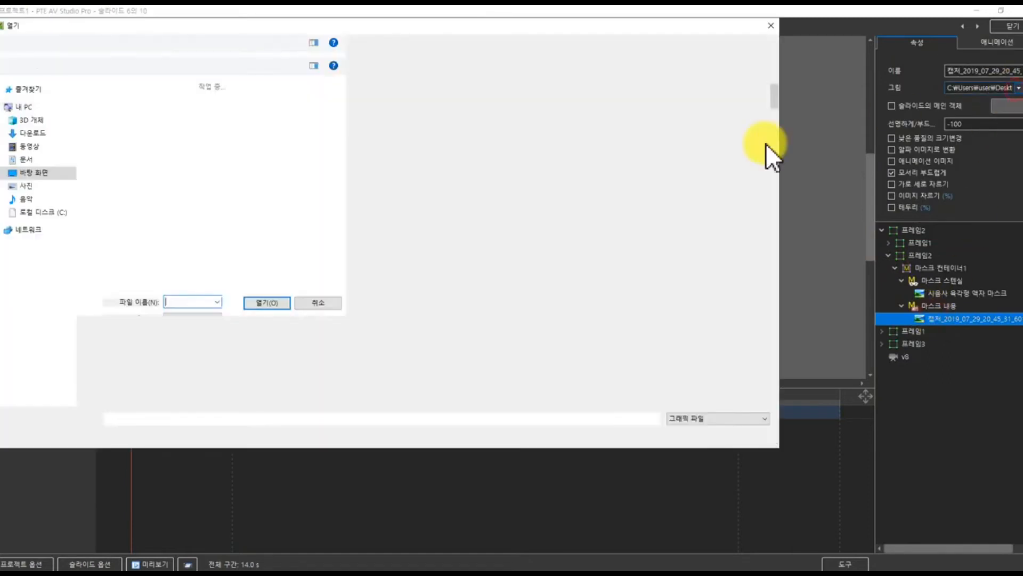
scroll(482, 320, "down", 15)
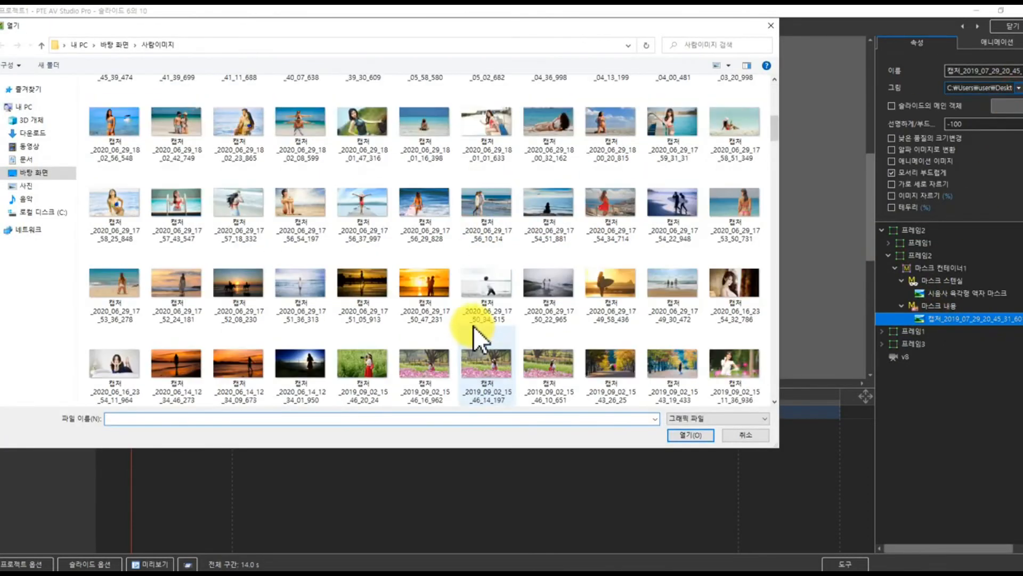
scroll(486, 304, "down", 10)
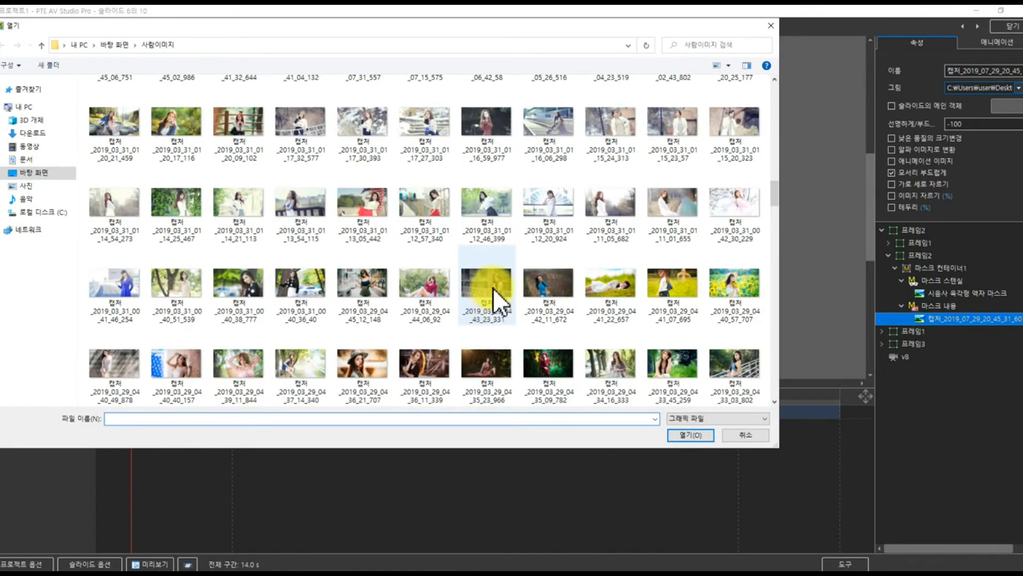
left_click(534, 291)
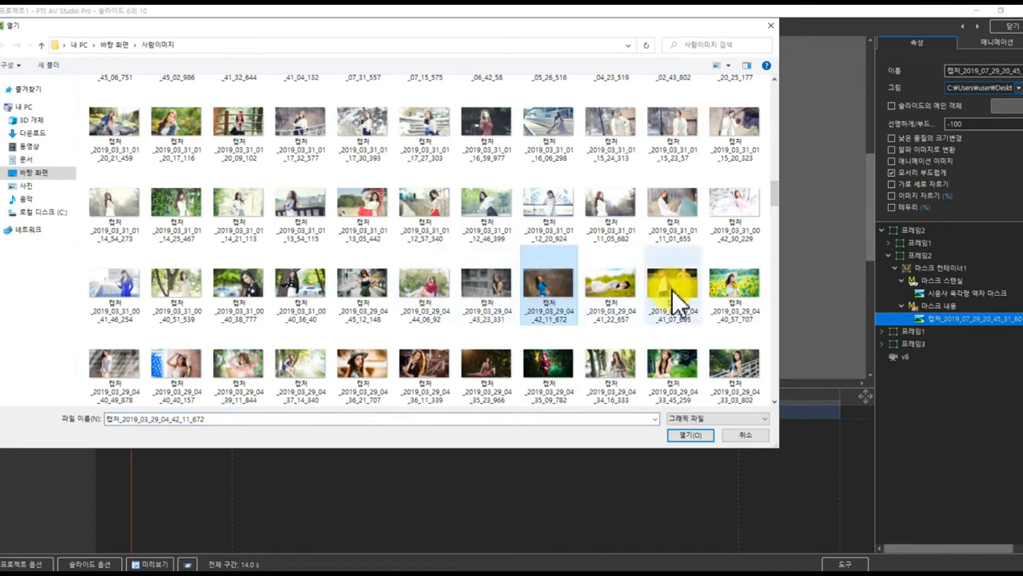
left_click(746, 287)
left_click(693, 435)
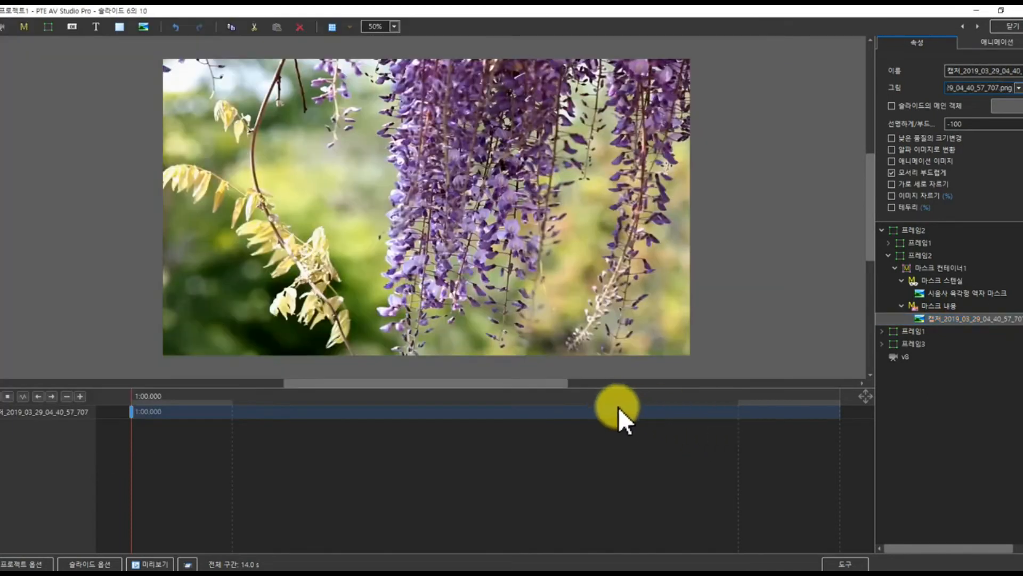
Preview slide 6 at 1:07.711 and replace the photo in 프레임1's mask with 캡처_2019_03_29_04_17_01_939.
left_click(523, 402)
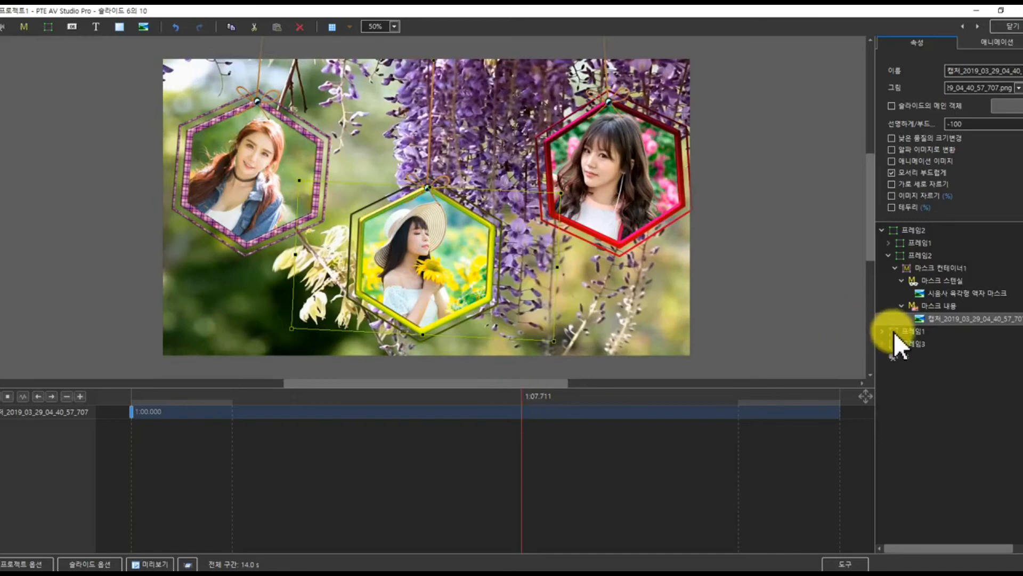
left_click(887, 241)
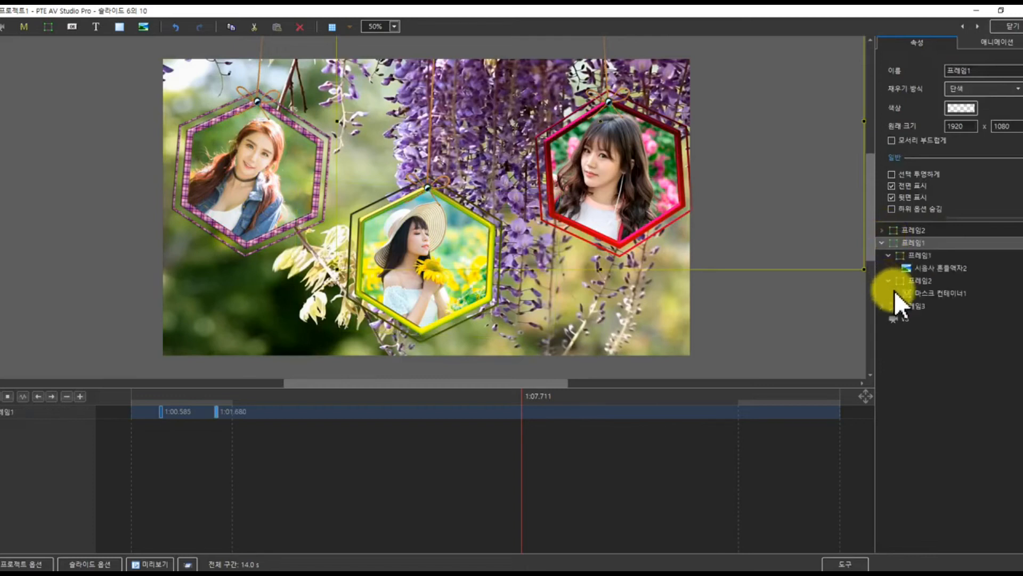
left_click(895, 292)
left_click(934, 344)
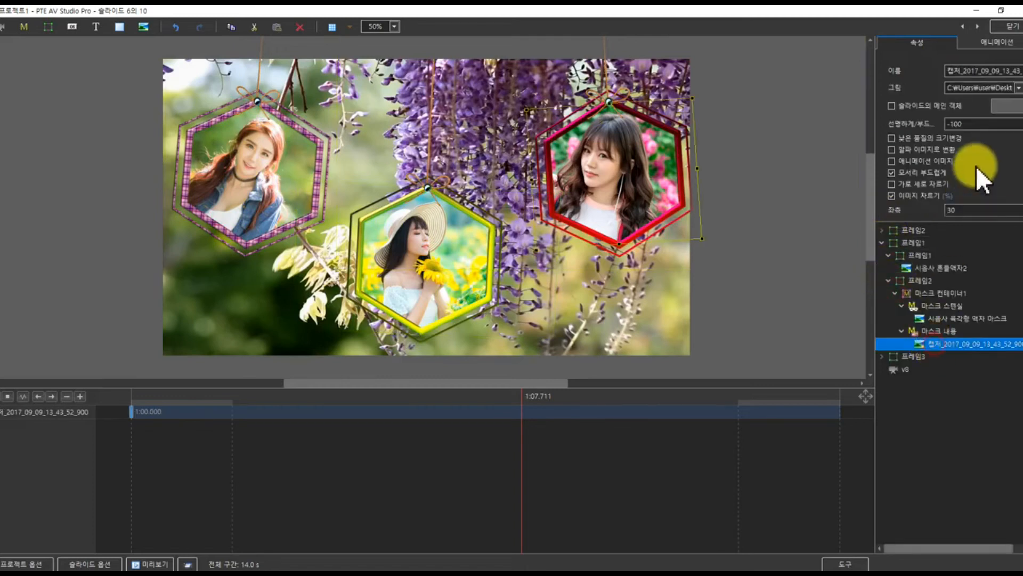
left_click(553, 264)
double_click(955, 344)
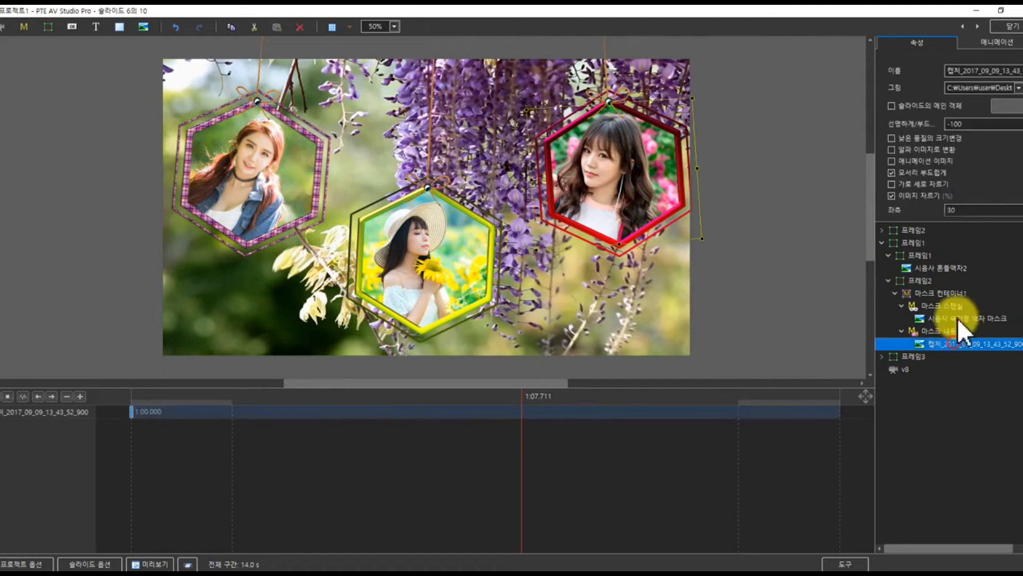
scroll(565, 339, "down", 10)
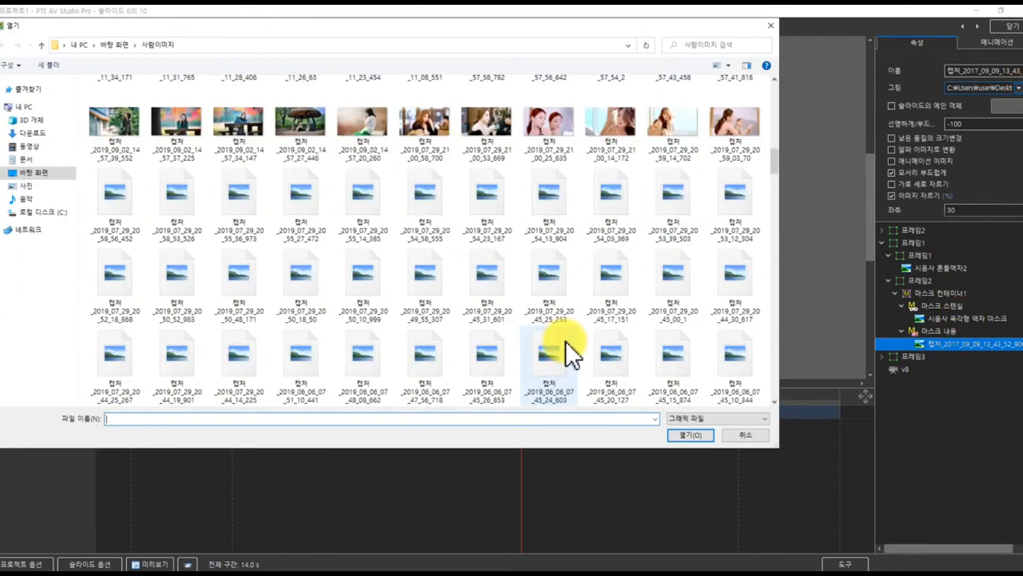
left_click(486, 283)
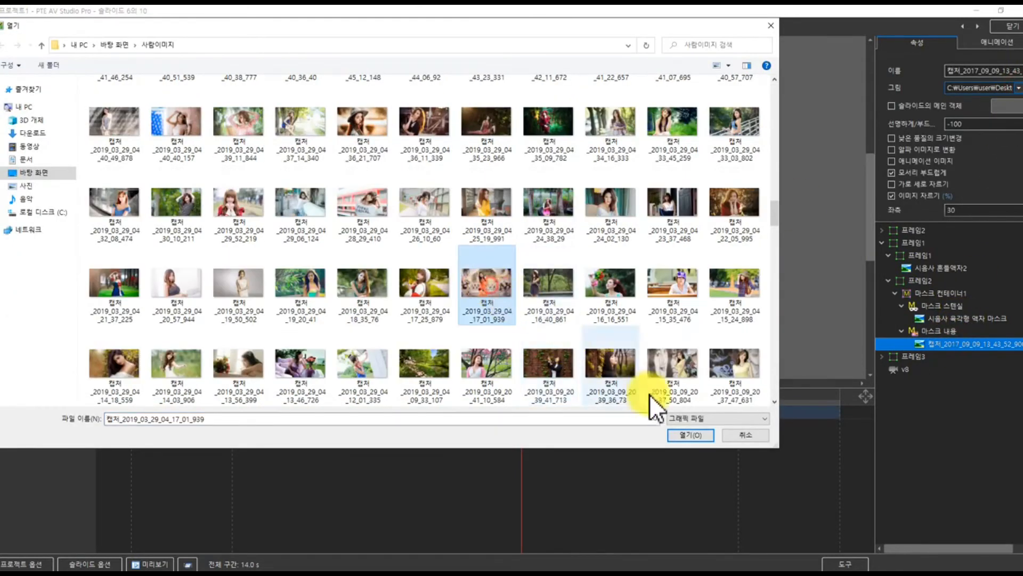
left_click(680, 436)
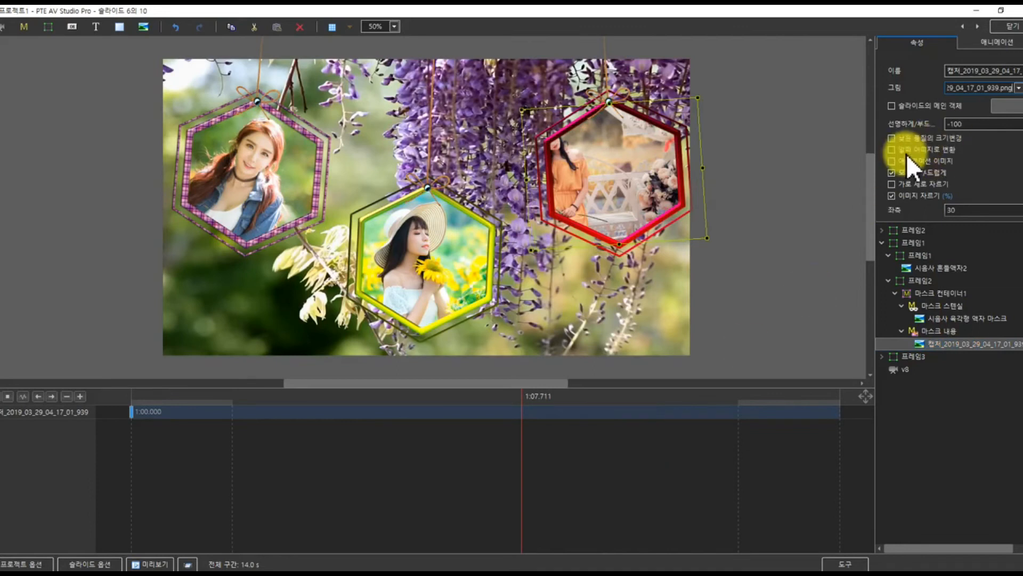
Set the image crop of 프레임1's photo to 0% on the left and 29% on the right.
scroll(909, 160, "down", 2)
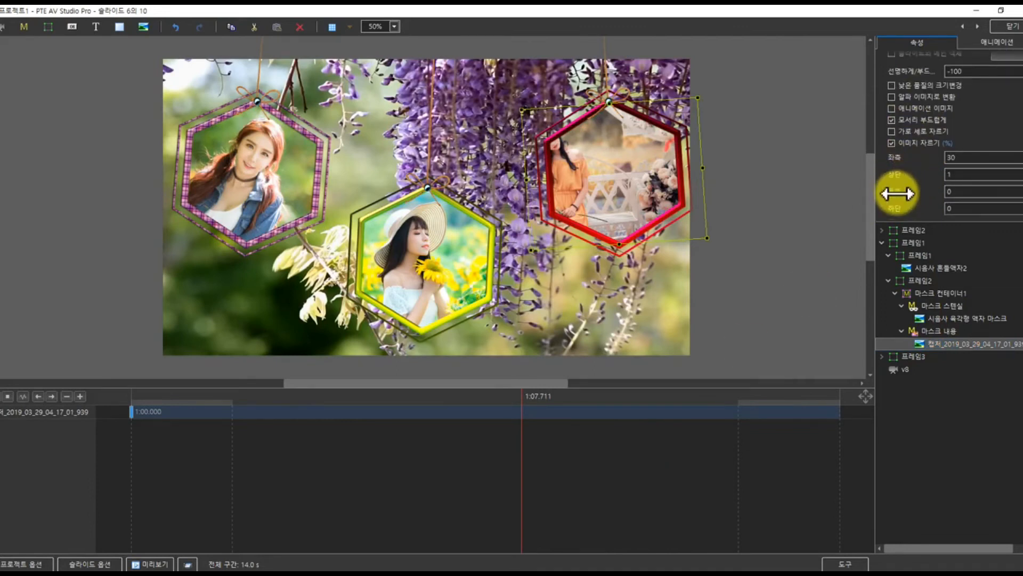
left_click_drag(897, 194, 895, 195)
left_click_drag(892, 159, 904, 194)
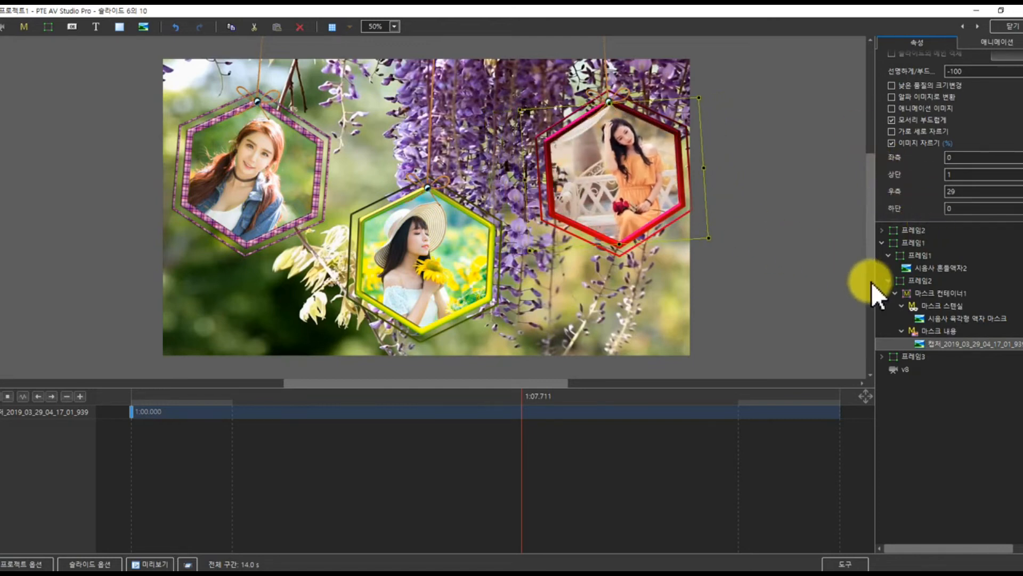
Replace the photo in 프레임3's mask with 캡처_2017_09_09_14_19_47_985 and set its left crop to 25%.
left_click(883, 356)
left_click(896, 406)
left_click(925, 445)
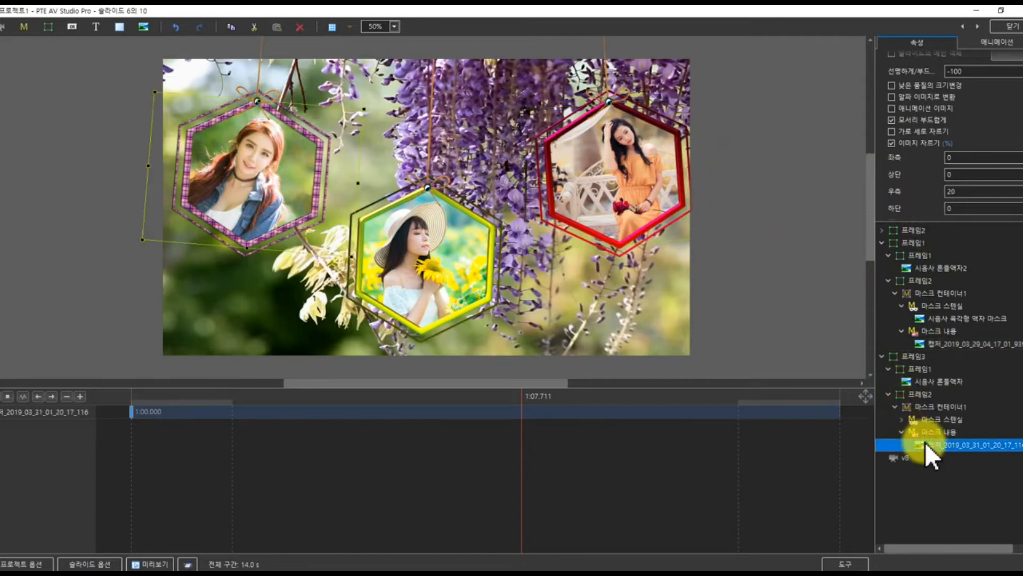
scroll(994, 71, "up", 2)
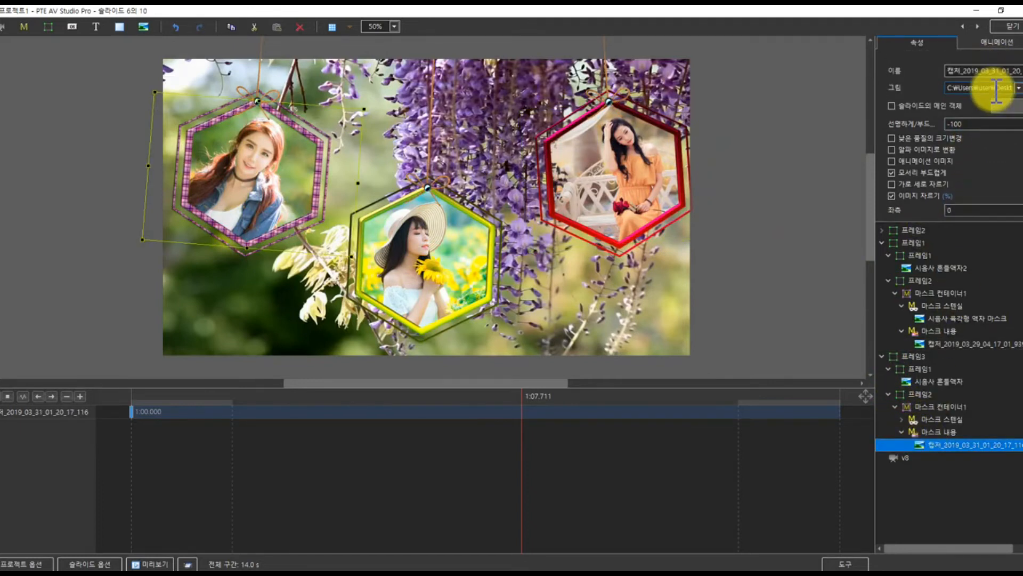
left_click(1015, 87)
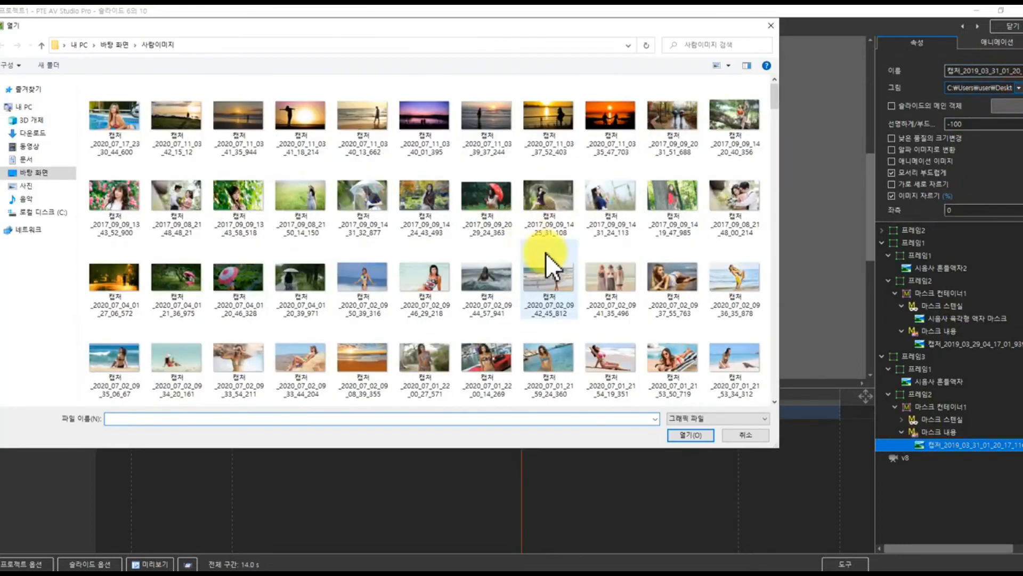
left_click(668, 209)
left_click(687, 435)
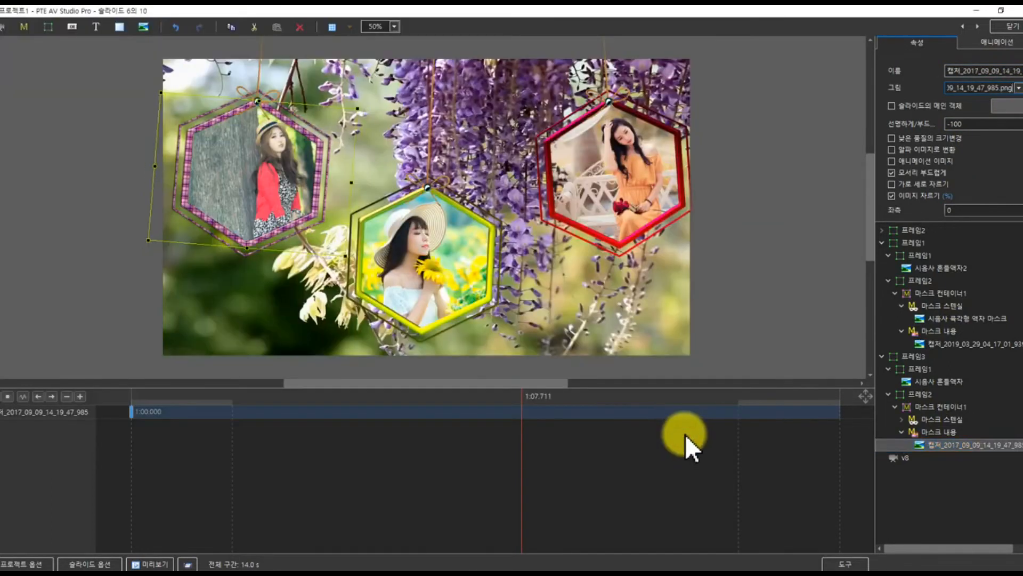
scroll(909, 201, "down", 2)
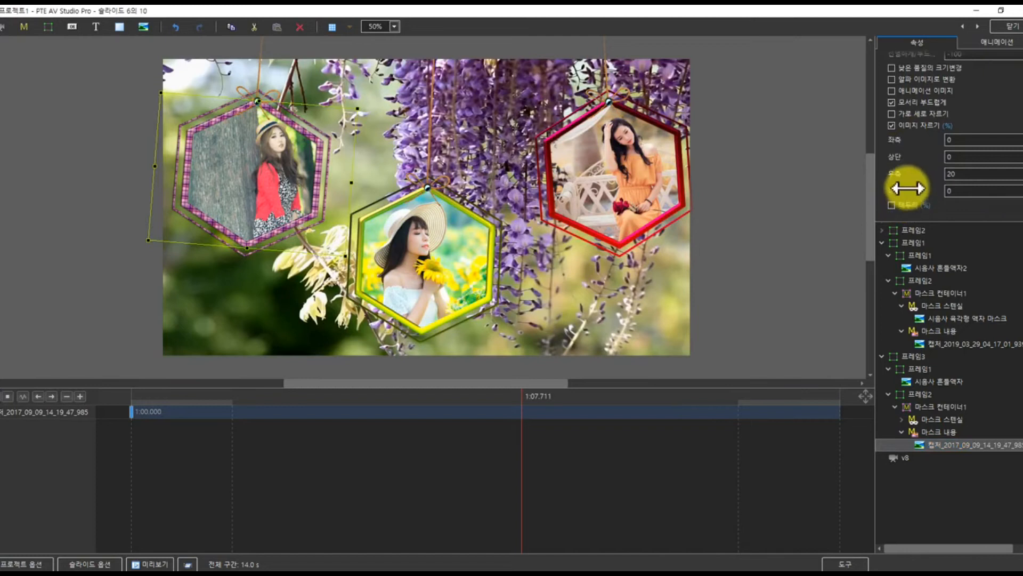
left_click_drag(891, 139, 904, 142)
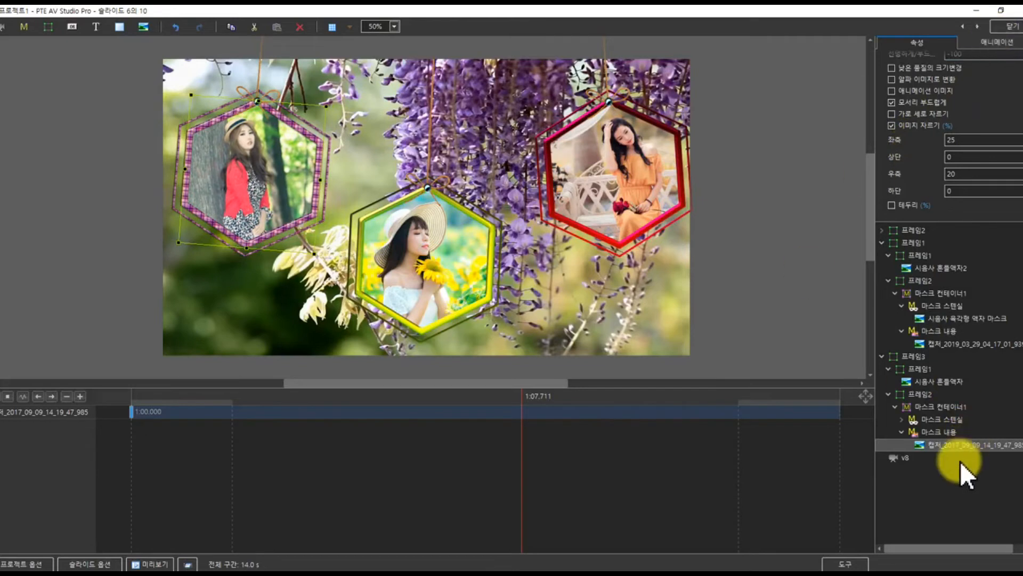
Replace slide 6's background video v8 with the flower clip 녹화_2020_06_01_23_13_23_738 and close the objects and animation editor.
left_click(890, 458)
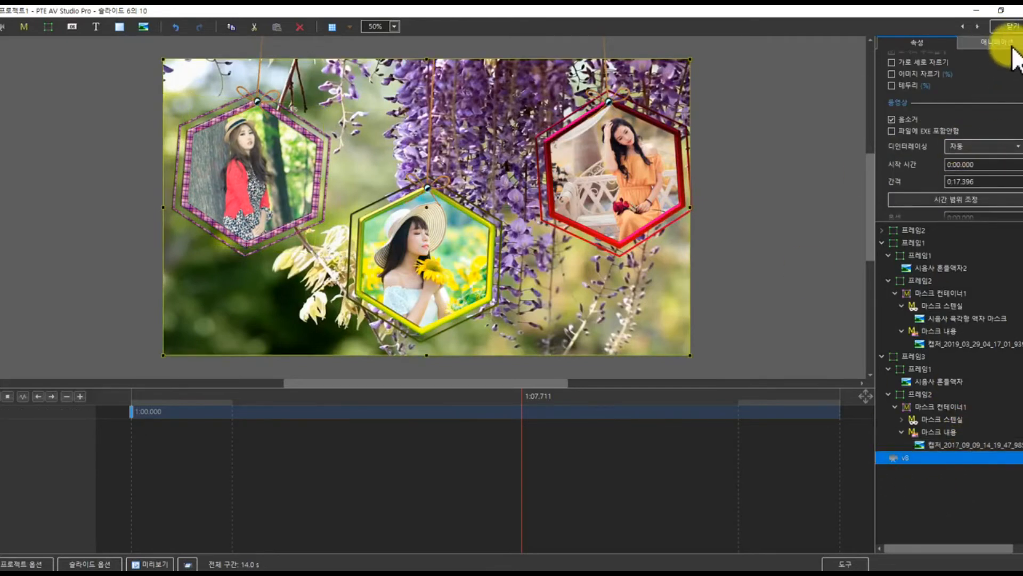
scroll(1005, 102, "up", 2)
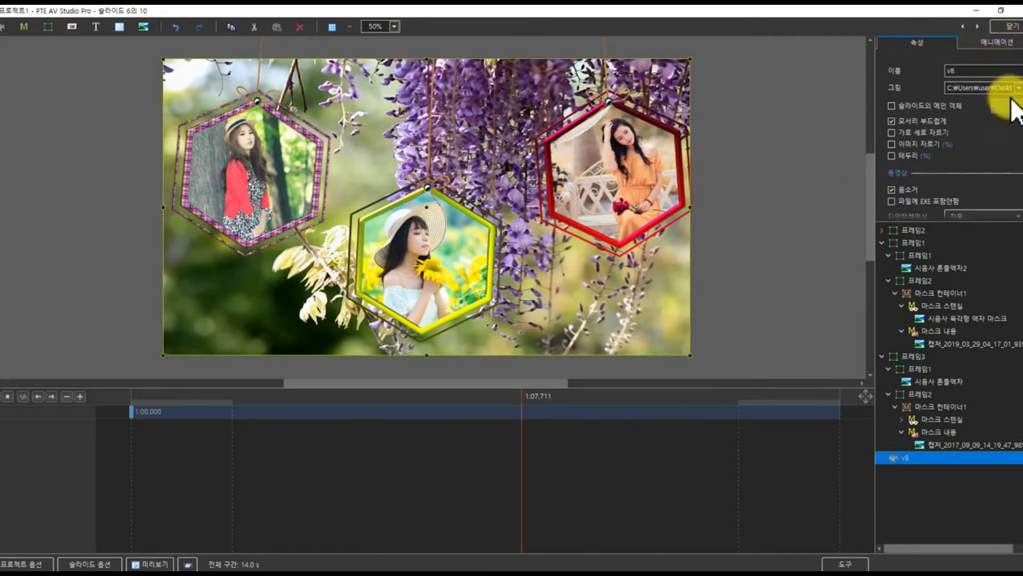
left_click(1014, 105)
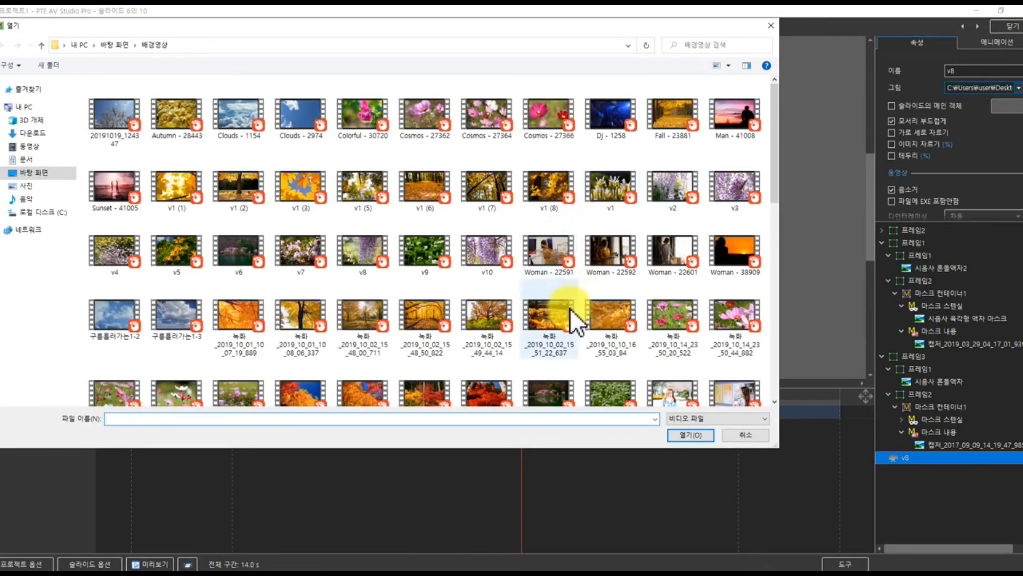
scroll(438, 320, "down", 5)
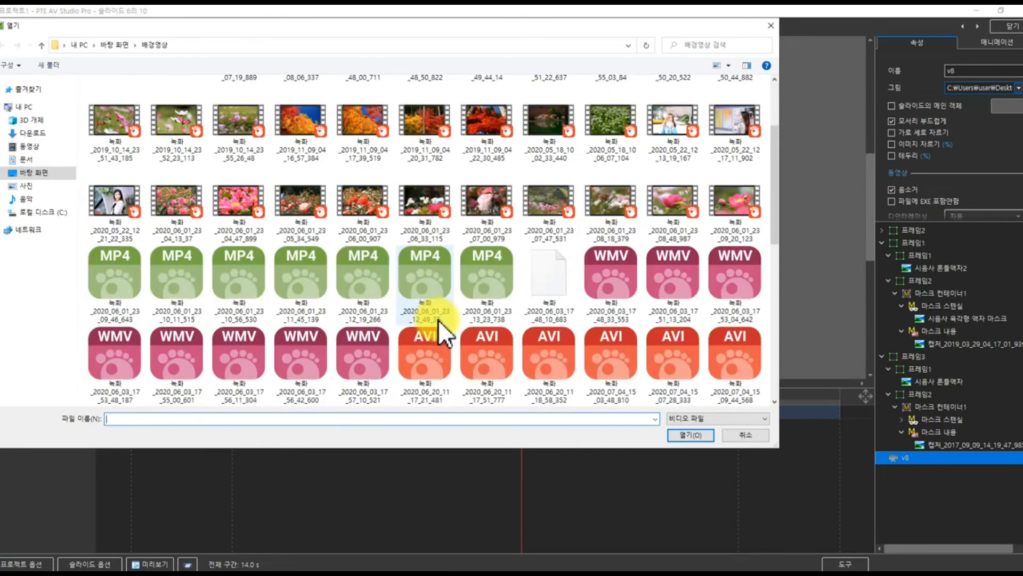
double_click(480, 291)
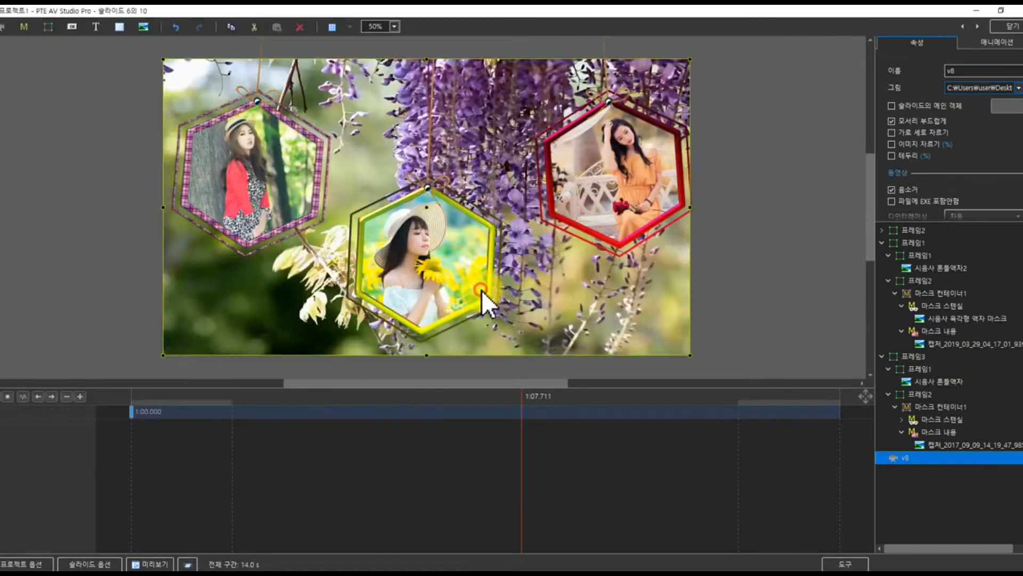
left_click_drag(429, 351, 434, 359)
left_click(1001, 33)
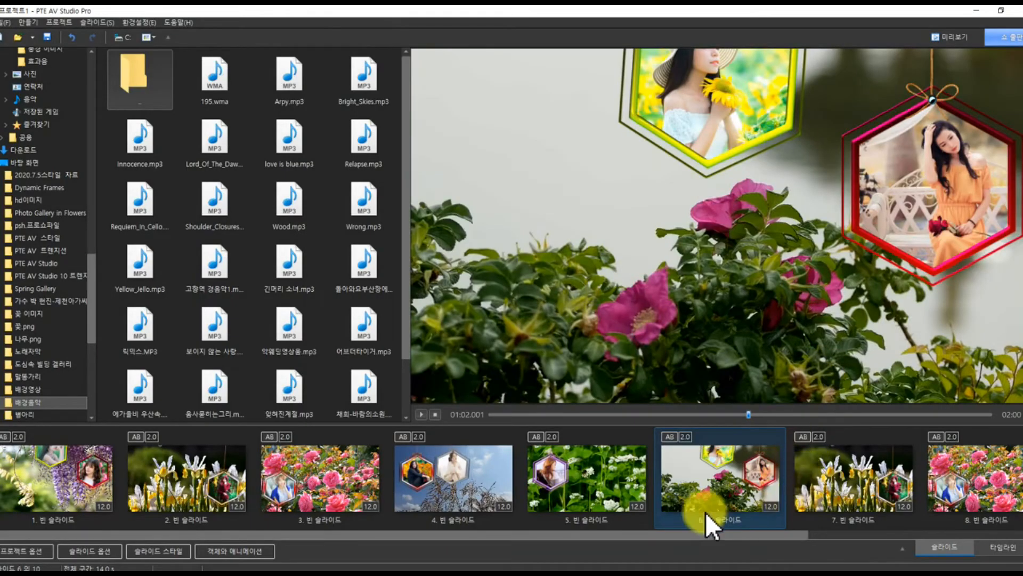
Open slide 7's objects and animation editor and replace 프레임1's hanging frame image with 시음사 흔들액자9.
left_click_drag(640, 536, 859, 533)
left_click(585, 494)
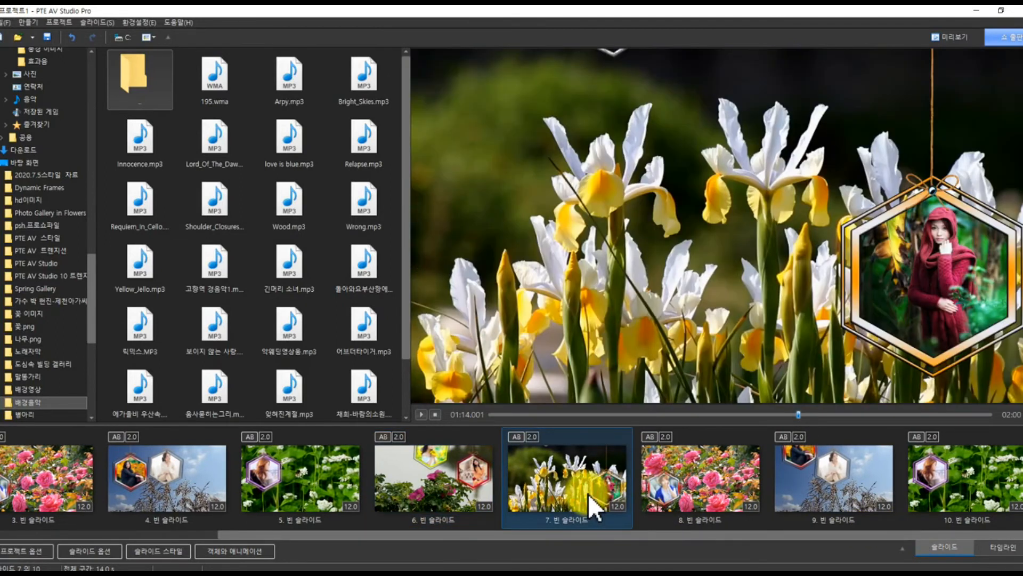
left_click(240, 549)
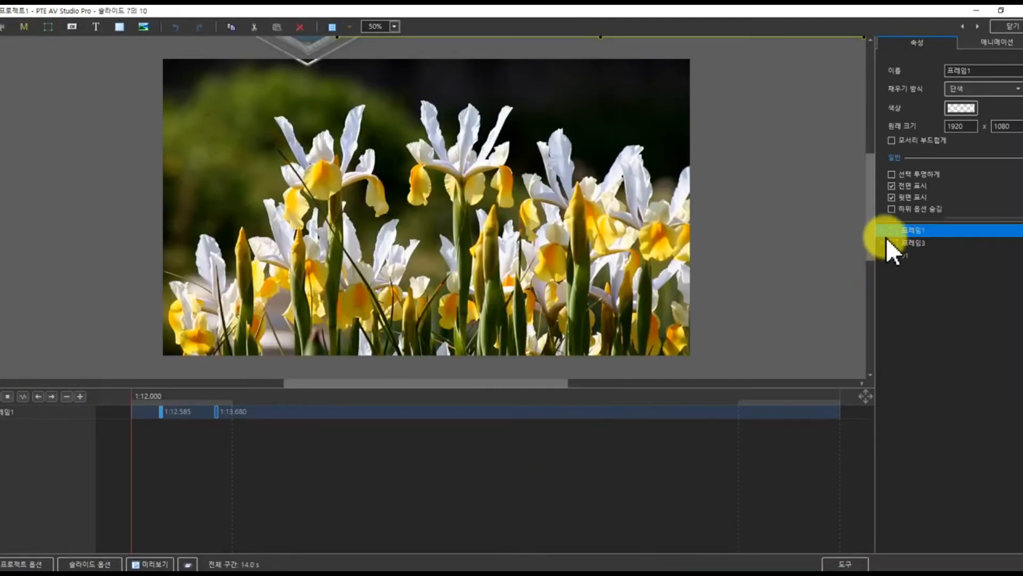
left_click(885, 233)
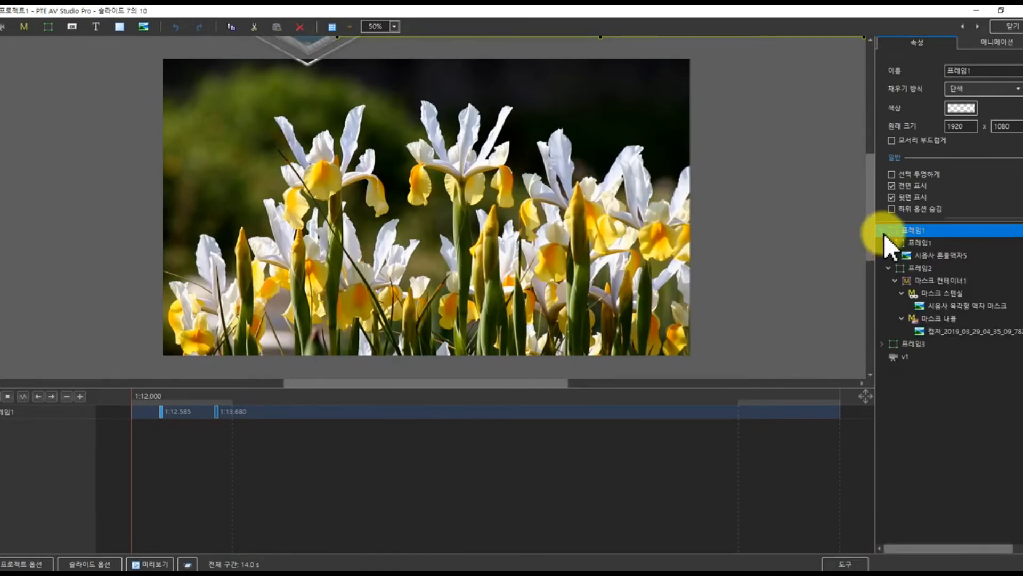
left_click(908, 251)
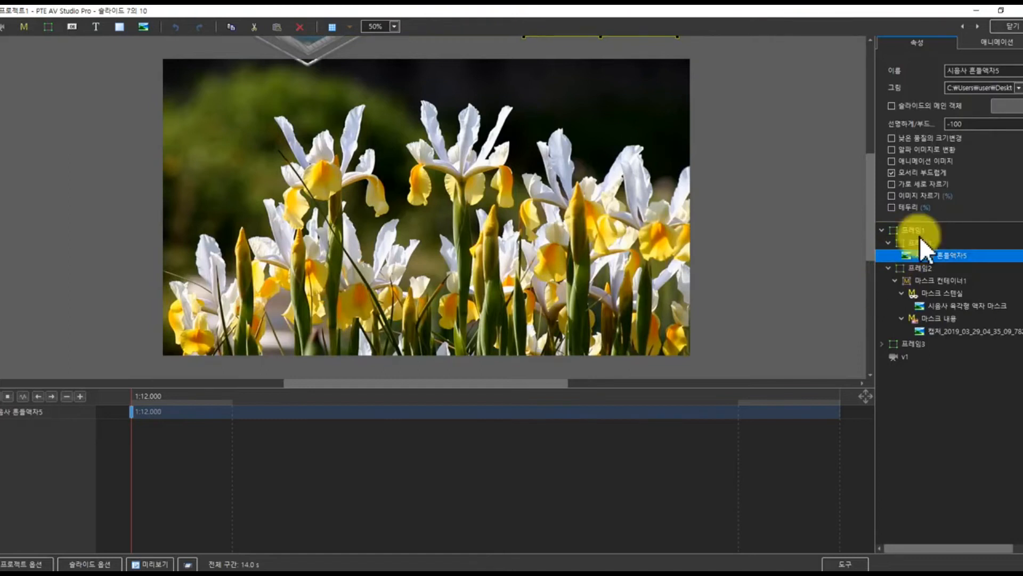
left_click(1000, 104)
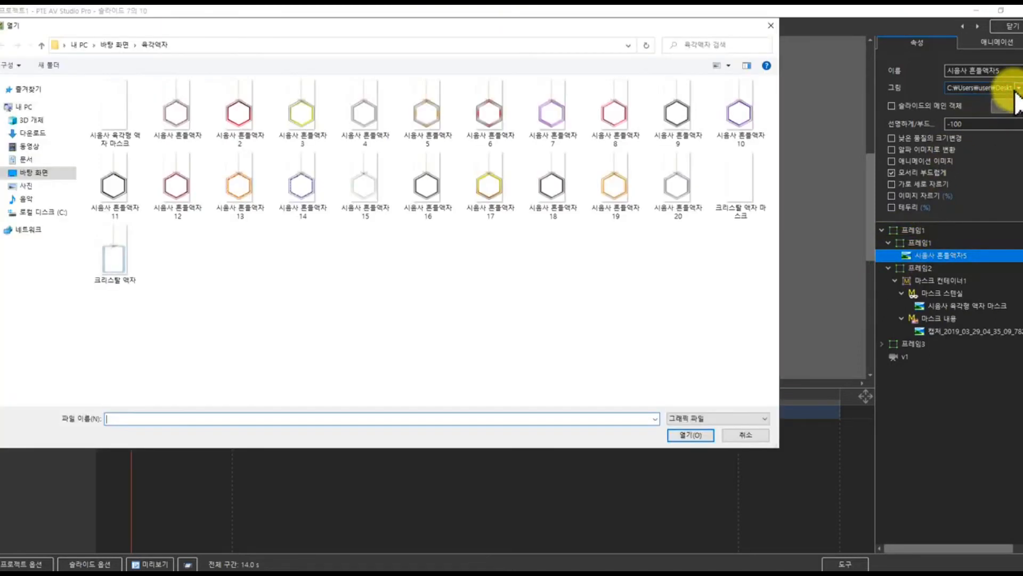
left_click(610, 121)
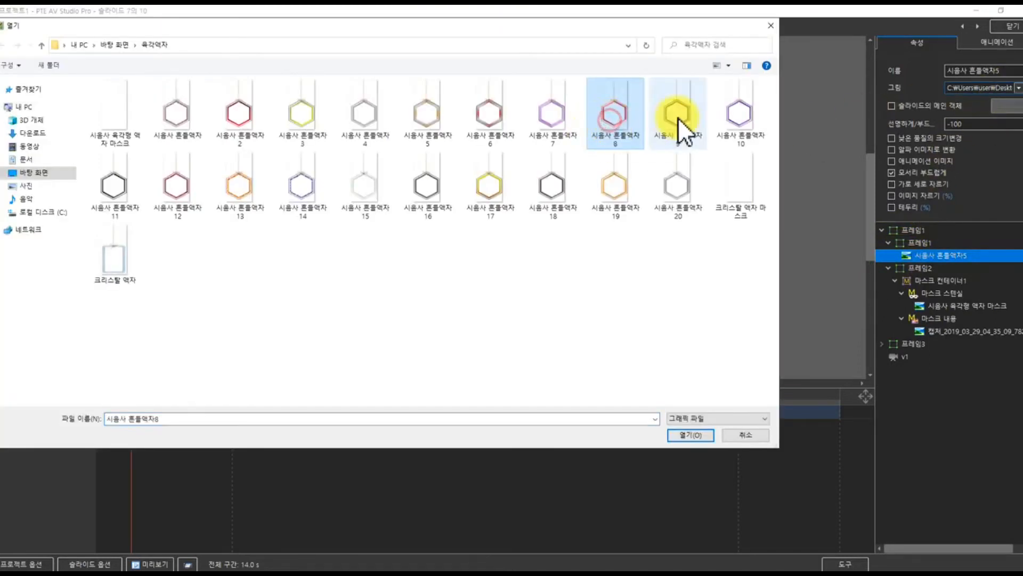
left_click(678, 117)
left_click(689, 434)
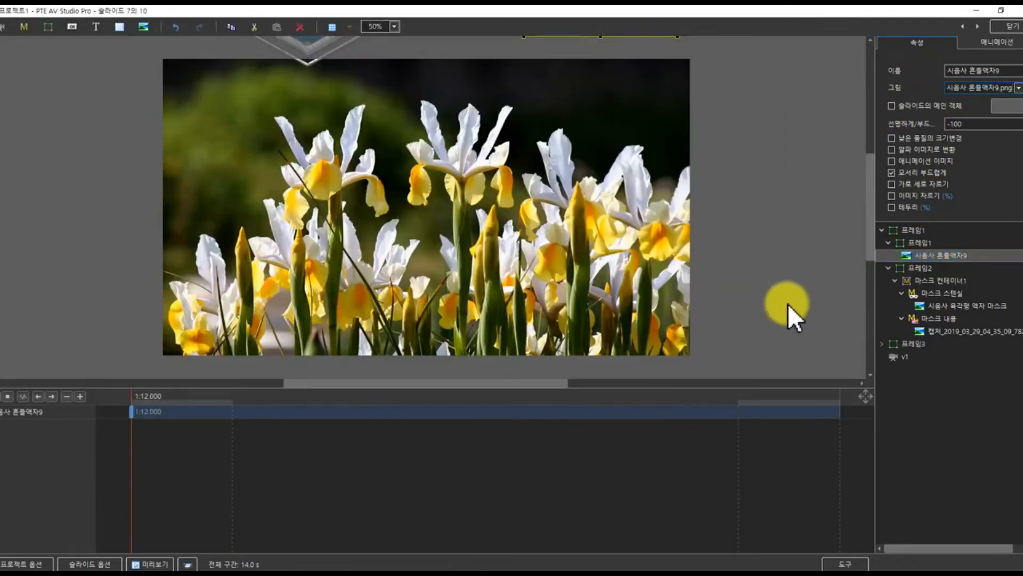
Replace the hanging frame image in slide 7's 프레임3 with 시음사 흔들액자3.
left_click(883, 344)
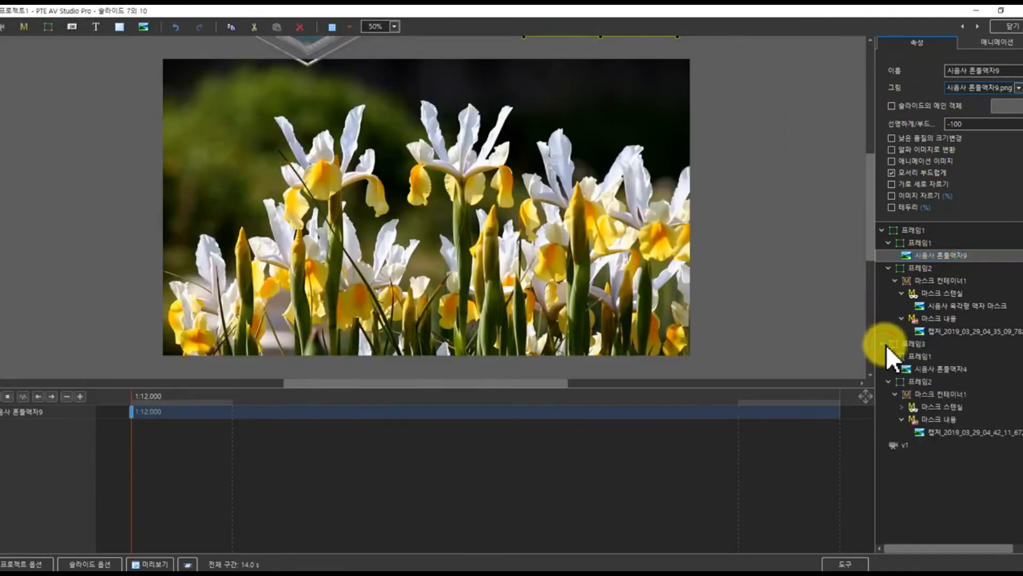
left_click(915, 371)
left_click(1002, 87)
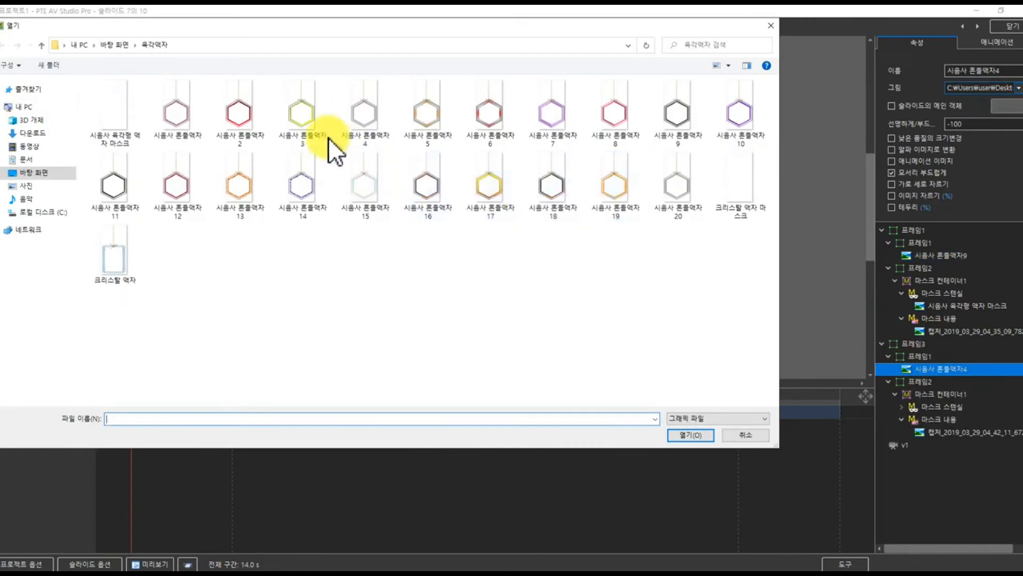
left_click(297, 123)
left_click(689, 434)
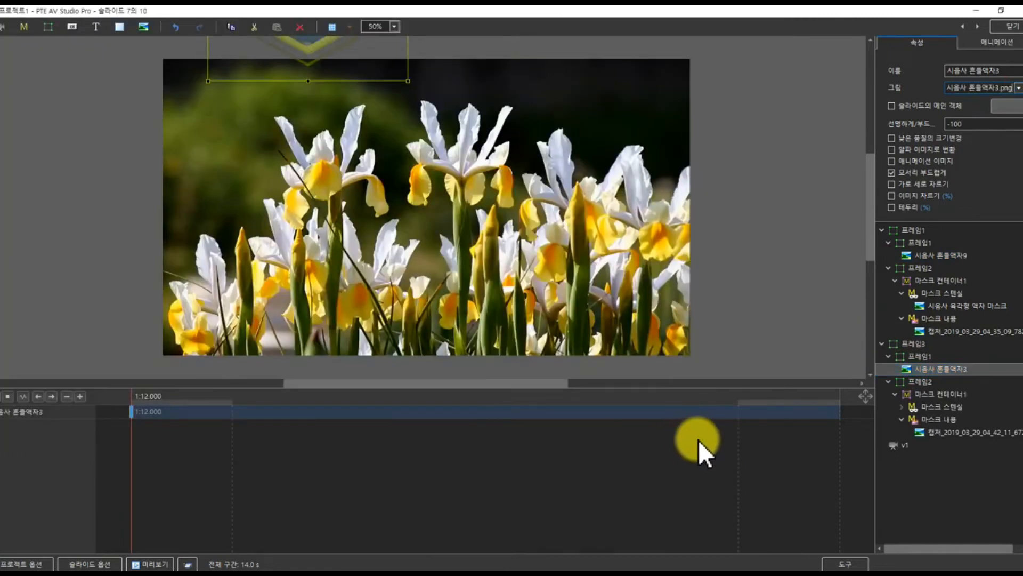
Replace the photo in the mask of slide 7's 프레임3 with 캡처_2019_03_09_20_15_31_96.
left_click(949, 432)
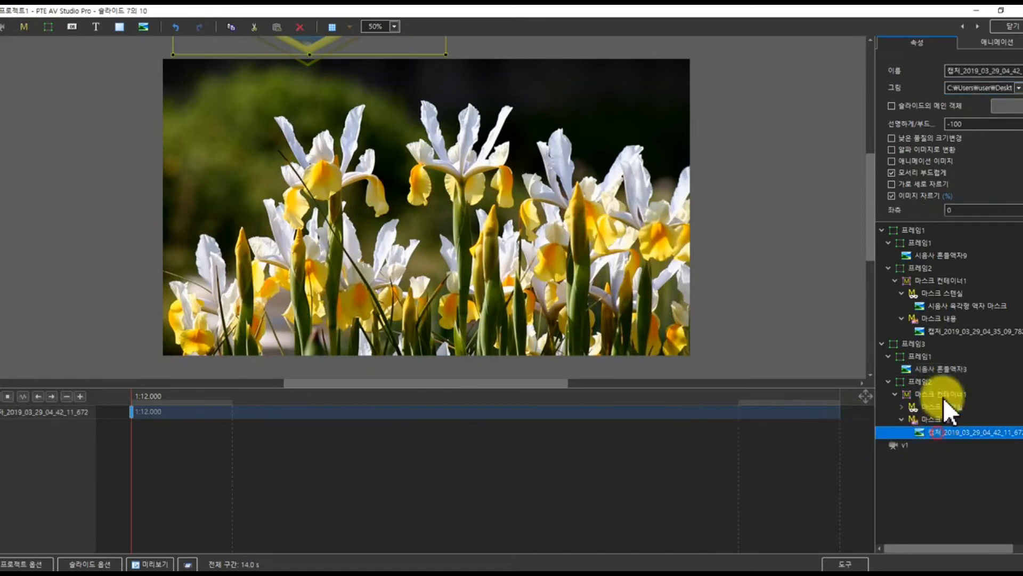
left_click(1008, 105)
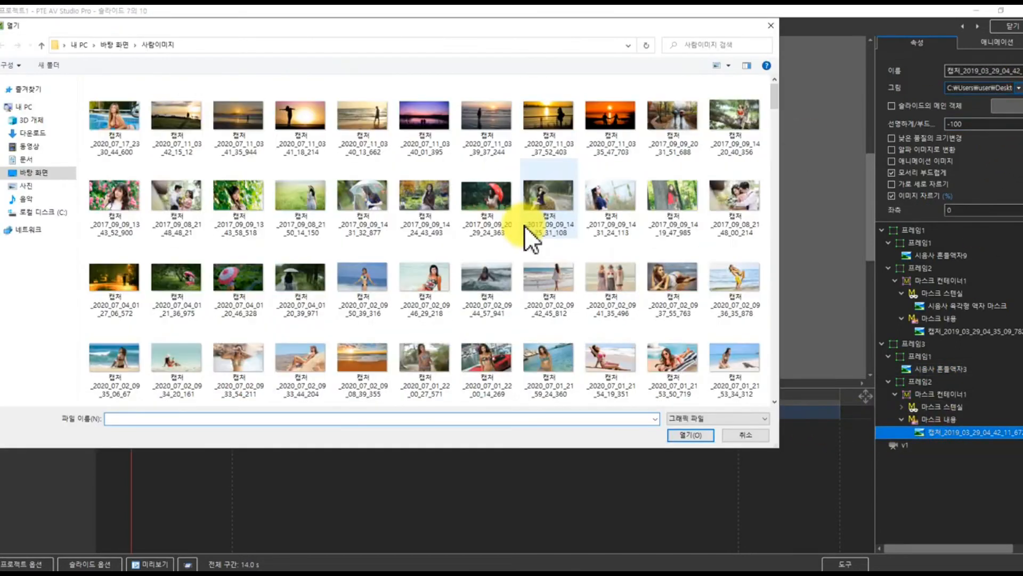
scroll(488, 329, "down", 15)
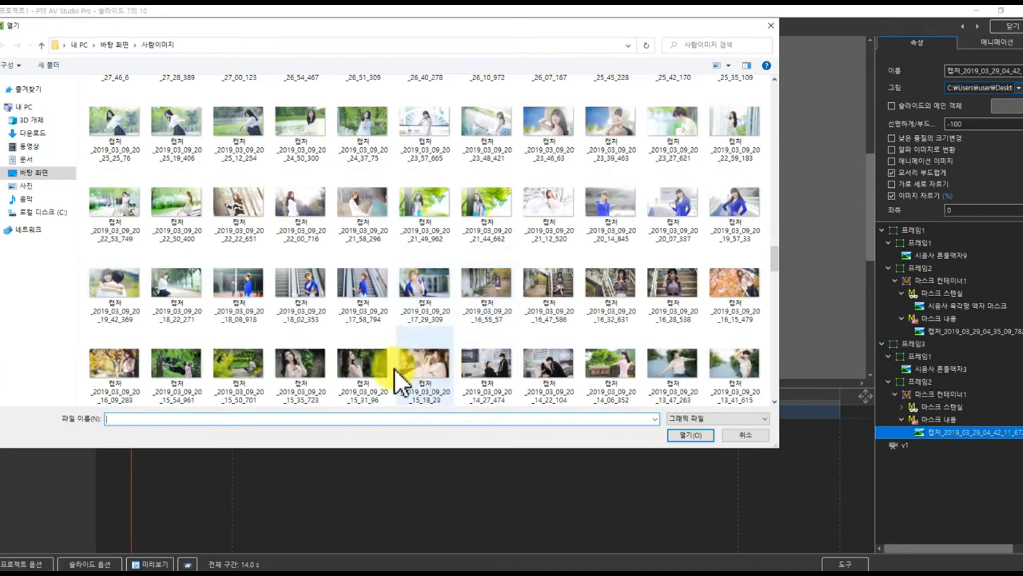
left_click(392, 367)
left_click(673, 436)
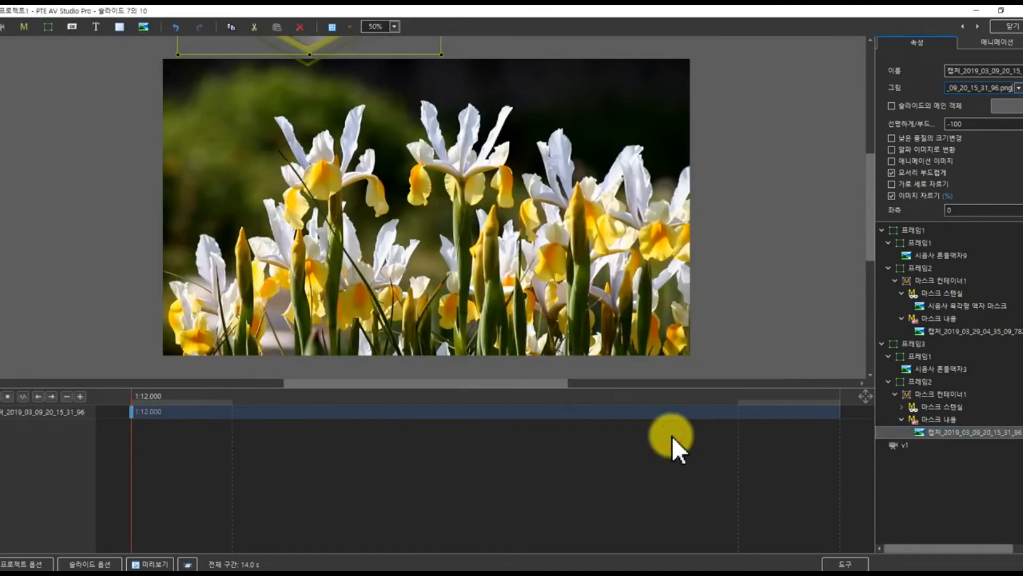
Crop the right side of the photo in slide 7's 프레임3 mask by 47%.
left_click(545, 400)
scroll(917, 164, "down", 3)
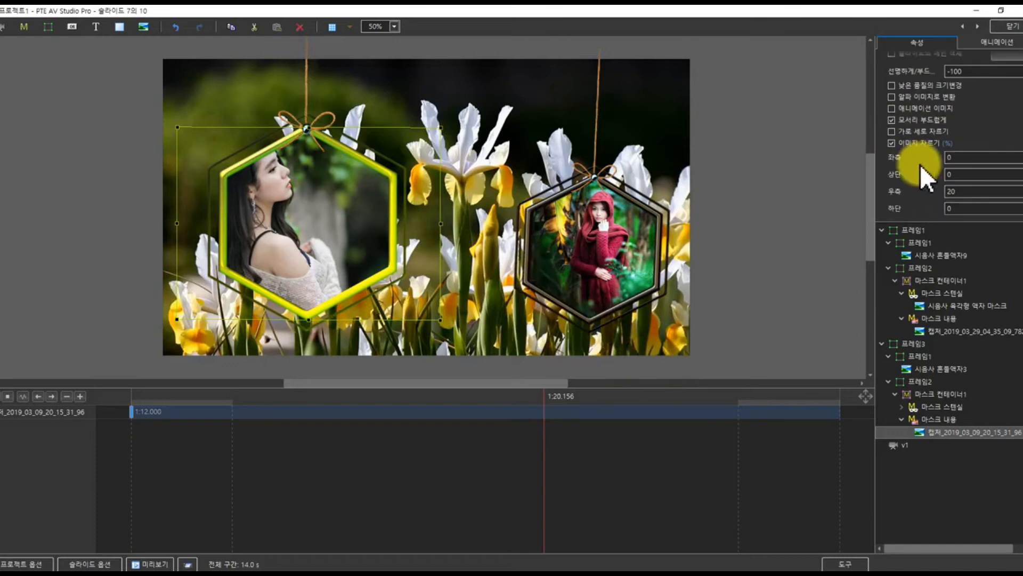
left_click_drag(901, 177, 915, 178)
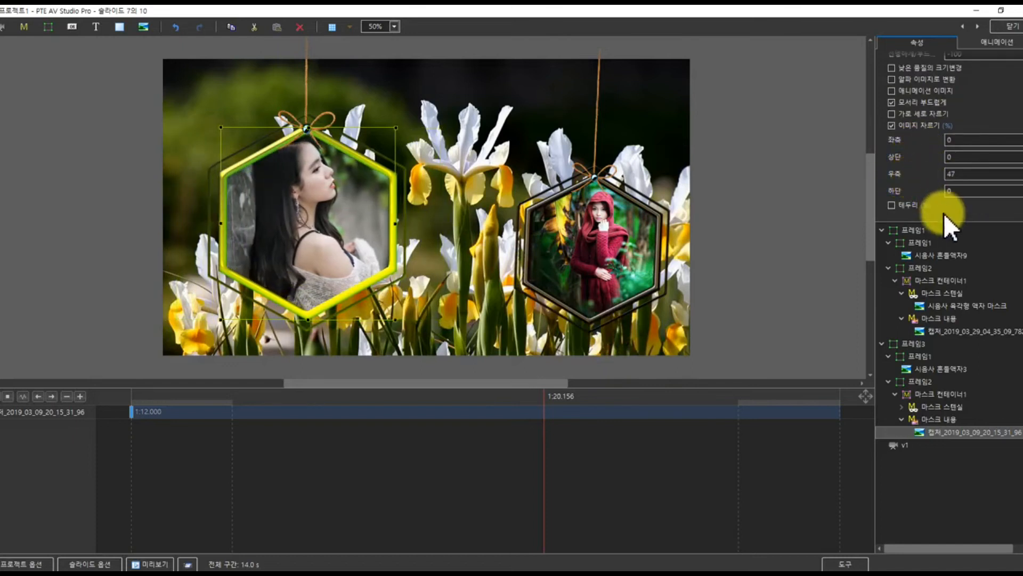
Replace the photo in slide 7's 프레임1 mask with 캡처_2019_03_09_20_26_10_972 and set its crop to 27% left and 0% right.
left_click(939, 330)
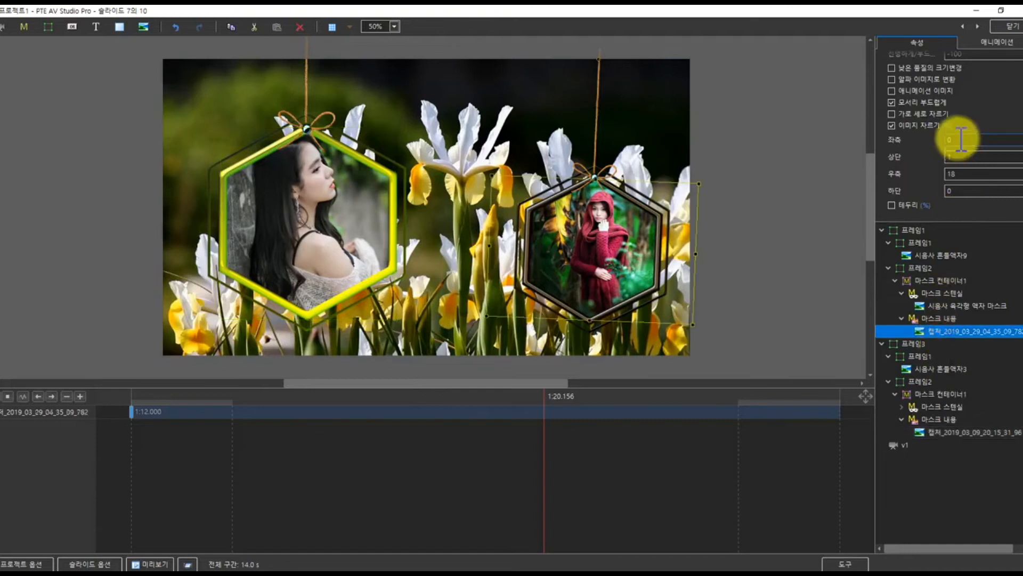
scroll(998, 75, "up", 3)
left_click(1018, 88)
scroll(501, 249, "down", 10)
left_click(501, 248)
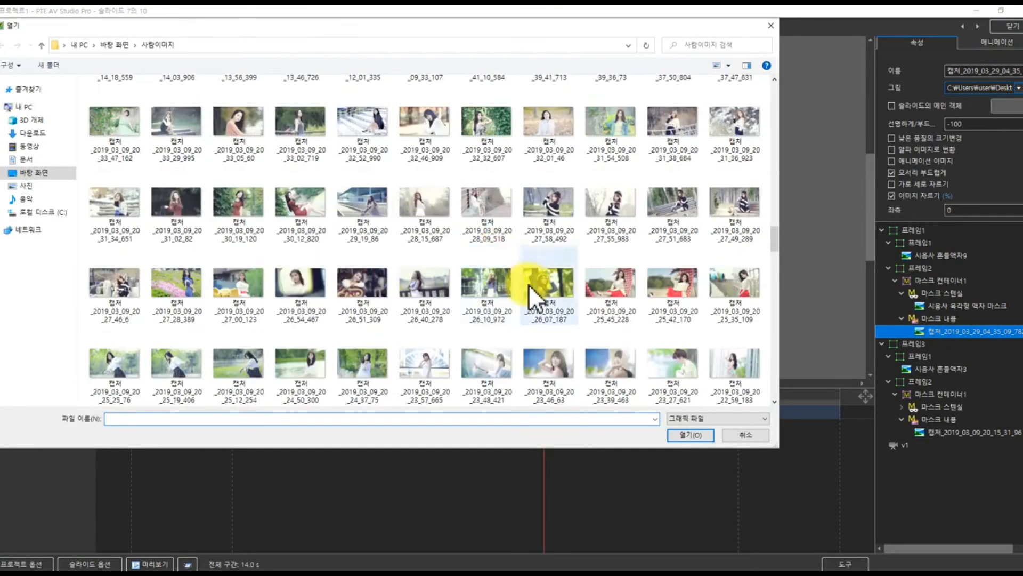
left_click(682, 434)
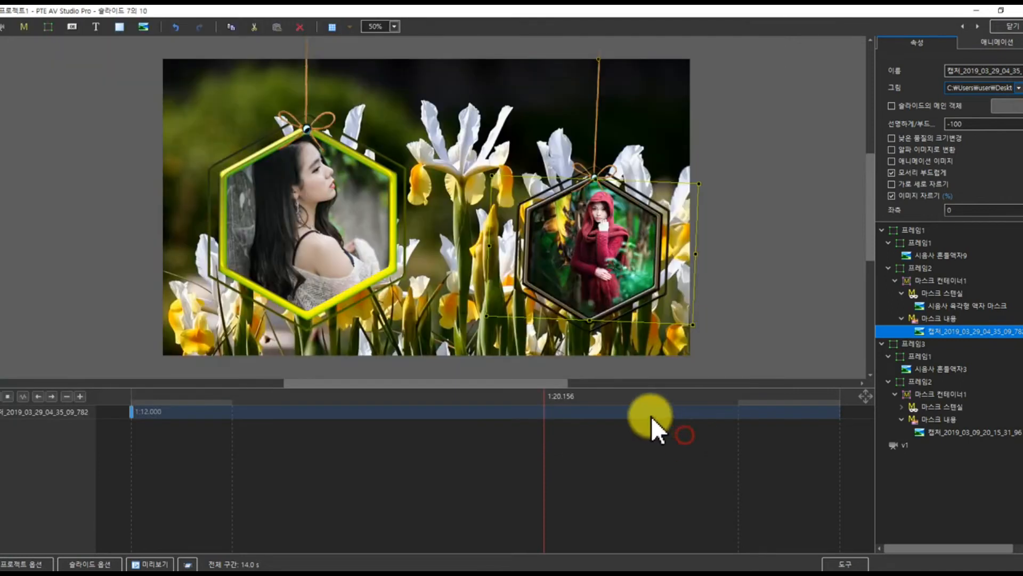
scroll(920, 193, "down", 2)
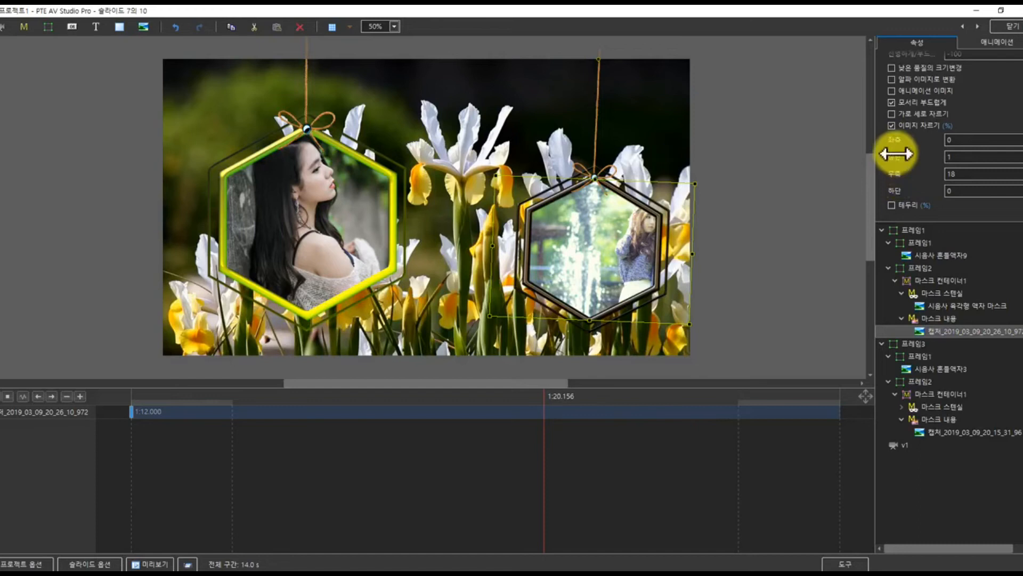
left_click_drag(895, 176, 905, 148)
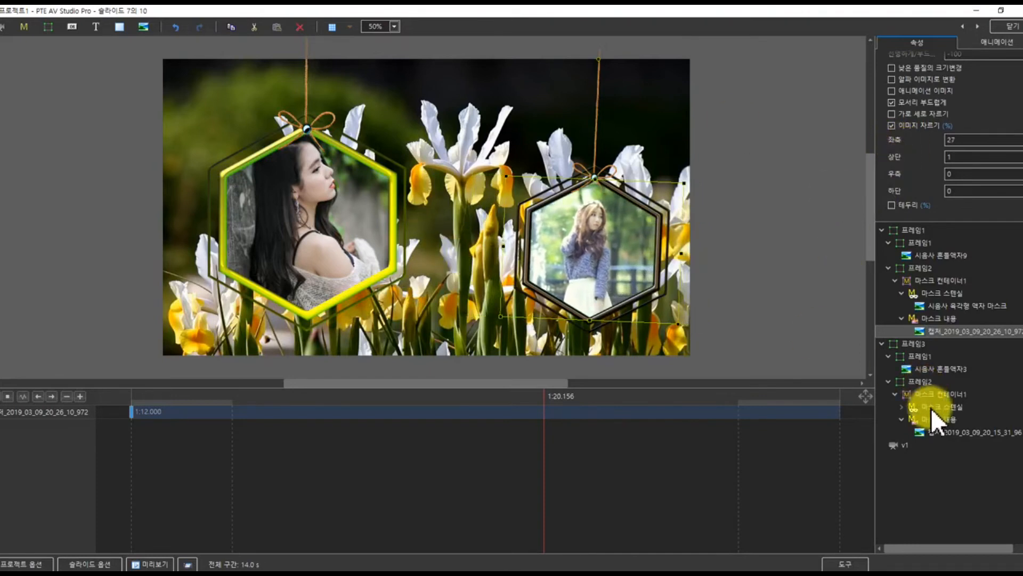
Replace slide 7's background video v1 with v7 and close the objects and animation editor.
left_click(902, 446)
scroll(1010, 70, "up", 2)
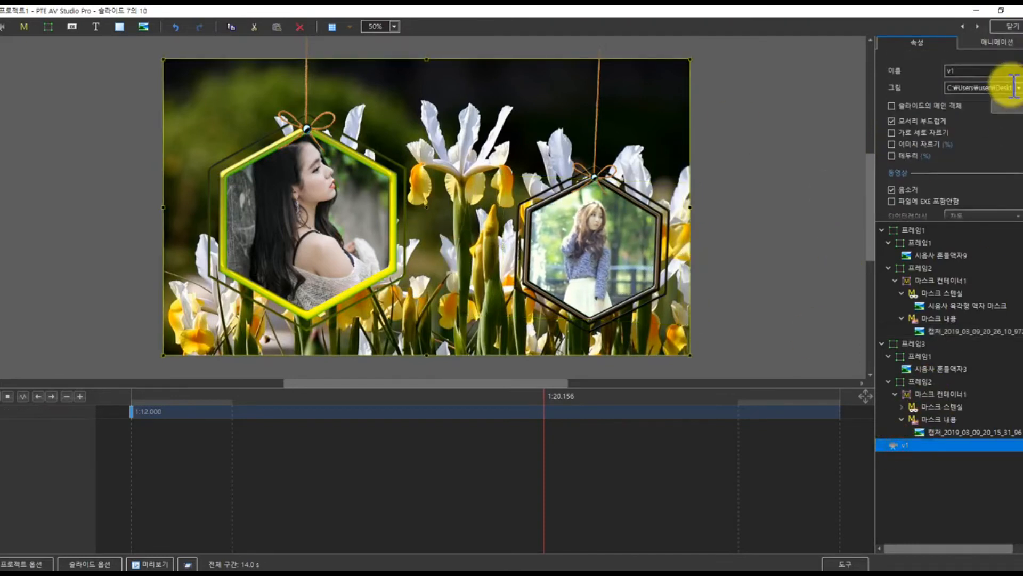
left_click(1018, 88)
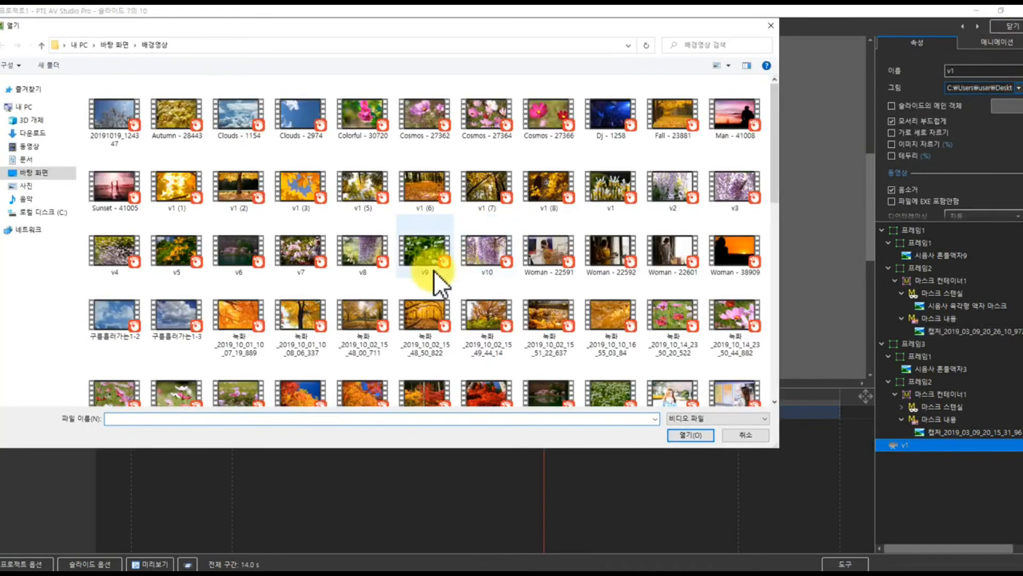
left_click(297, 261)
left_click(687, 435)
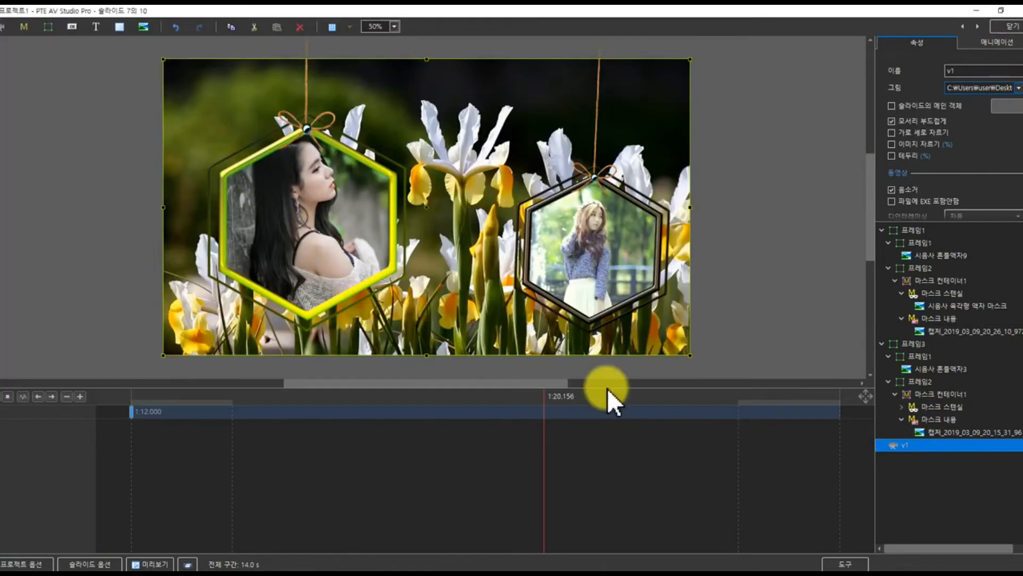
left_click(1006, 27)
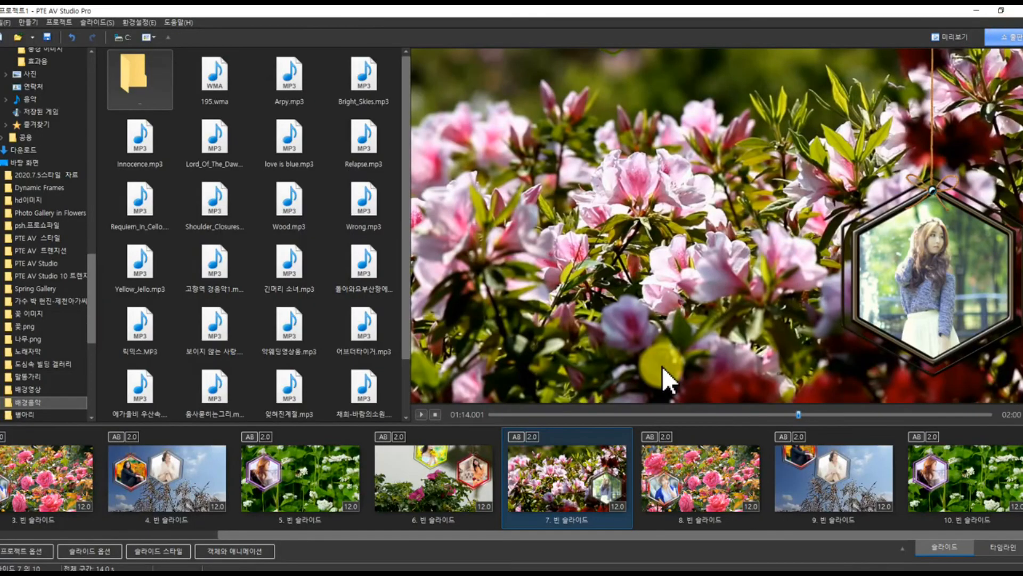
Open slide 8's objects and animation editor and replace the photo in 프레임1's mask with 캡처_2019_07_29_20_54_23_167.
left_click(692, 468)
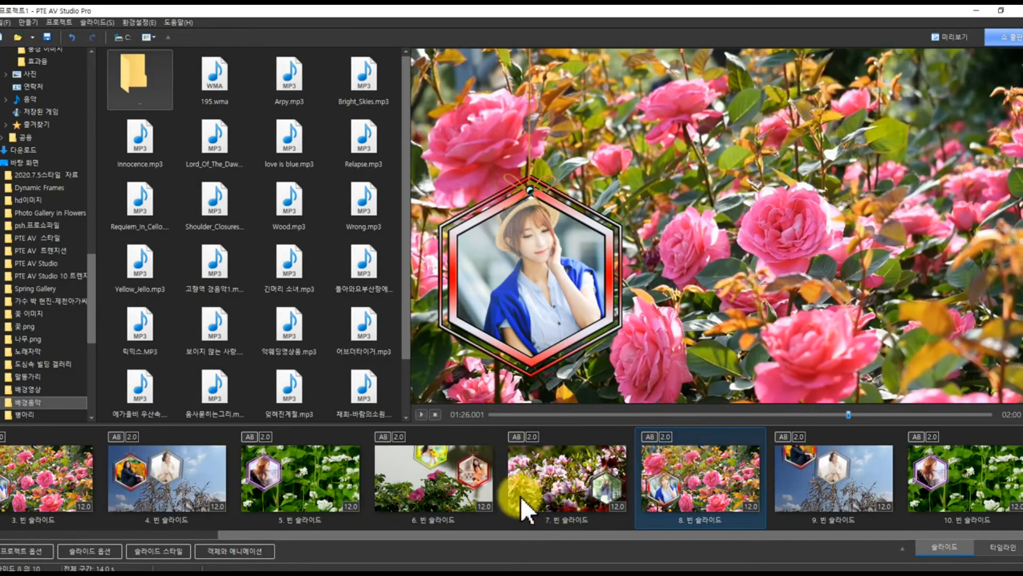
left_click(240, 552)
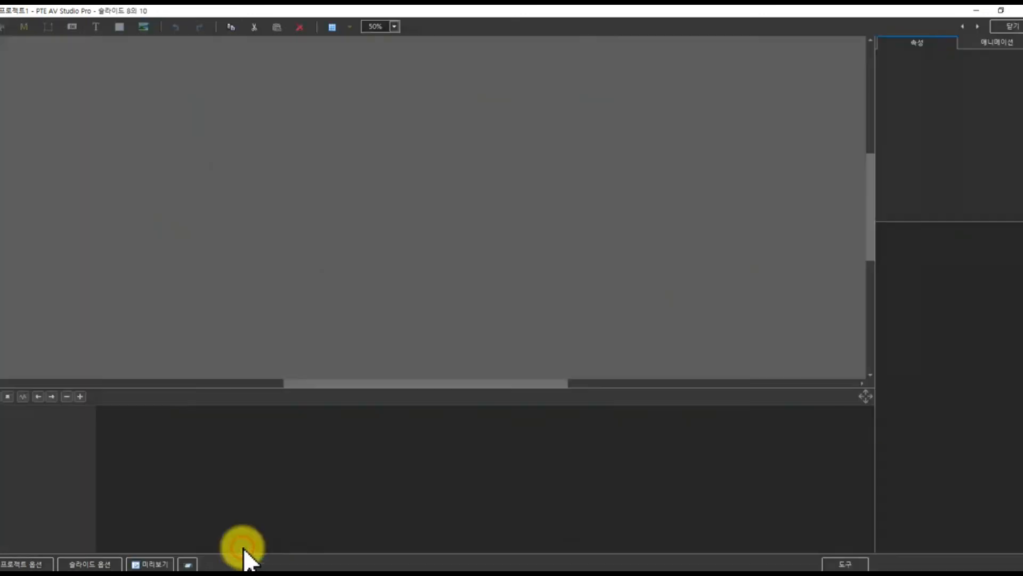
left_click(882, 230)
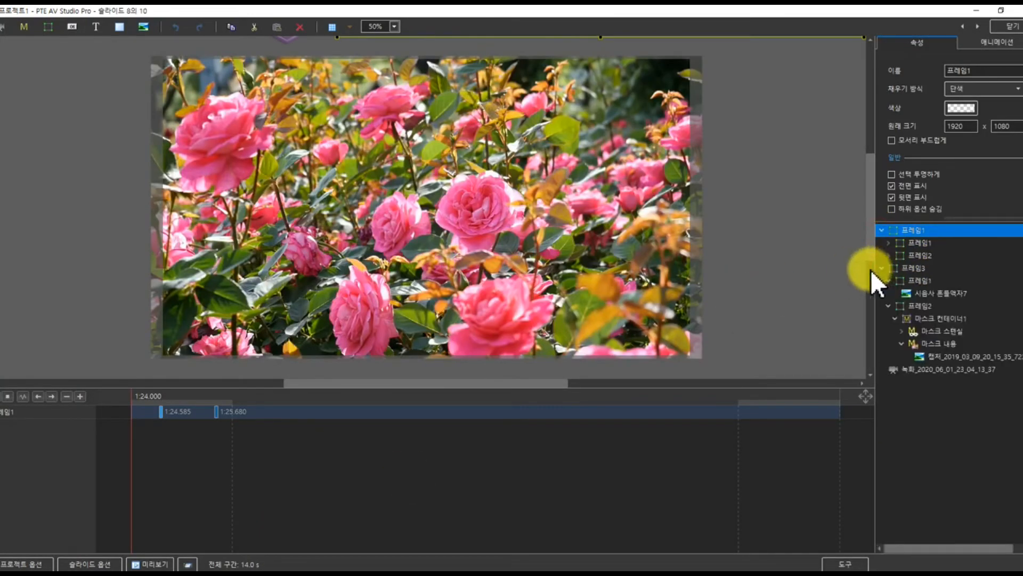
left_click(894, 243)
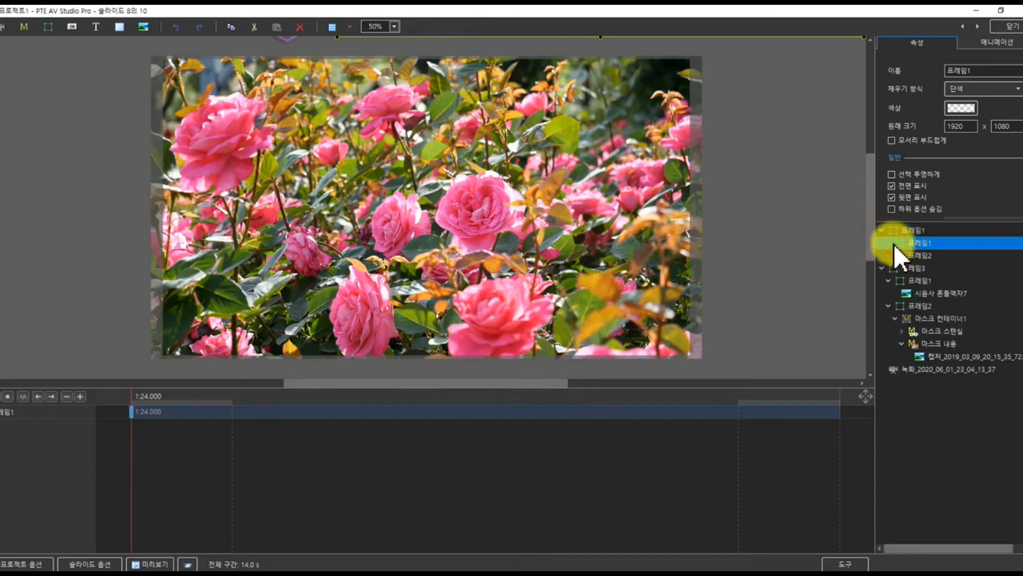
left_click(889, 255)
left_click(938, 319)
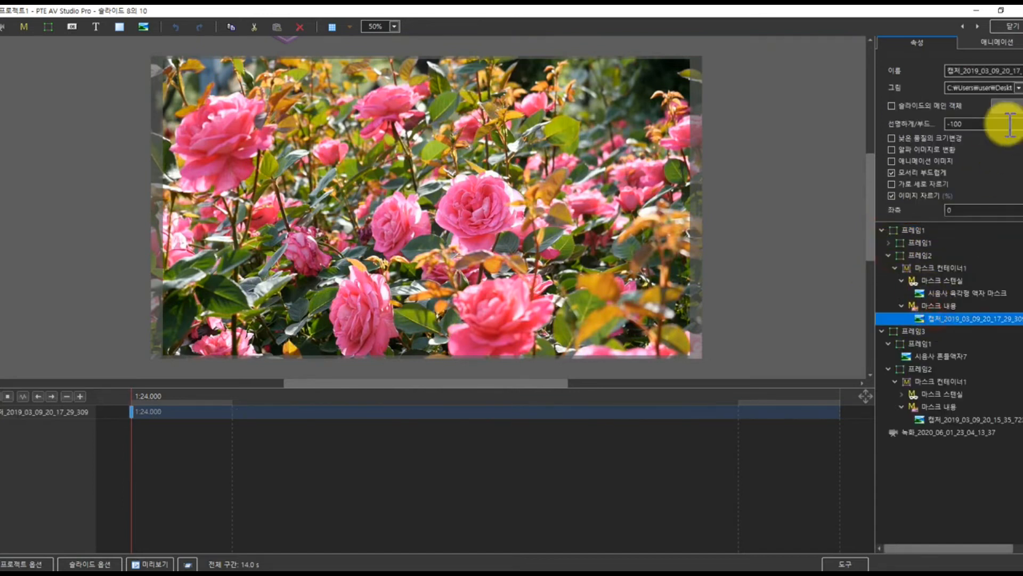
left_click(1017, 87)
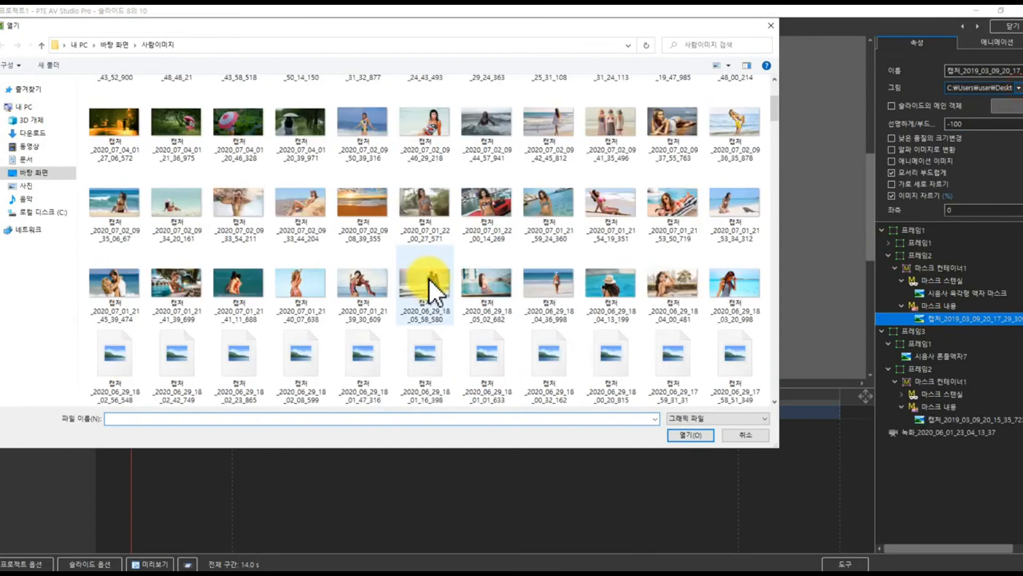
scroll(428, 278, "down", 5)
left_click(477, 209)
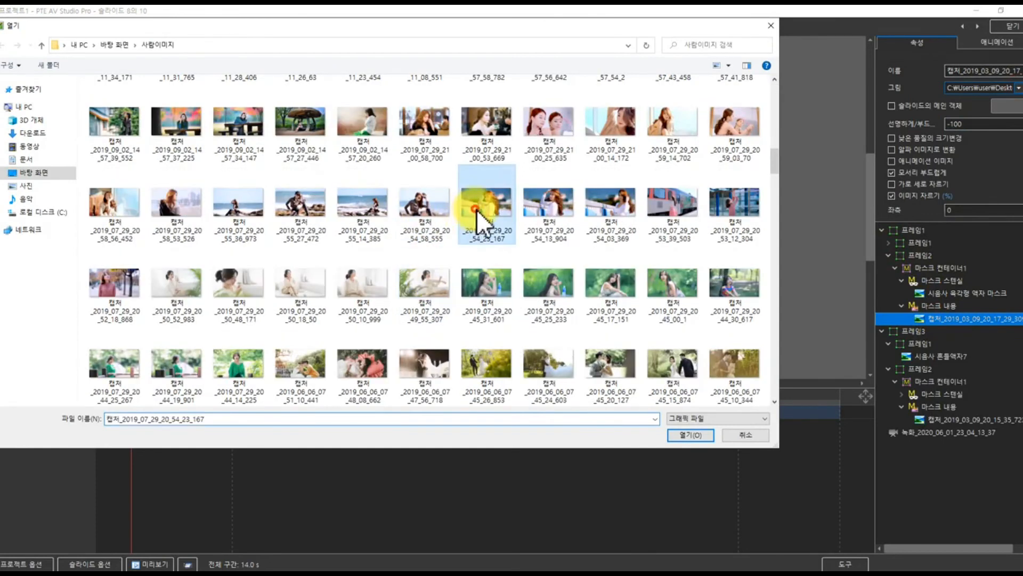
left_click(680, 433)
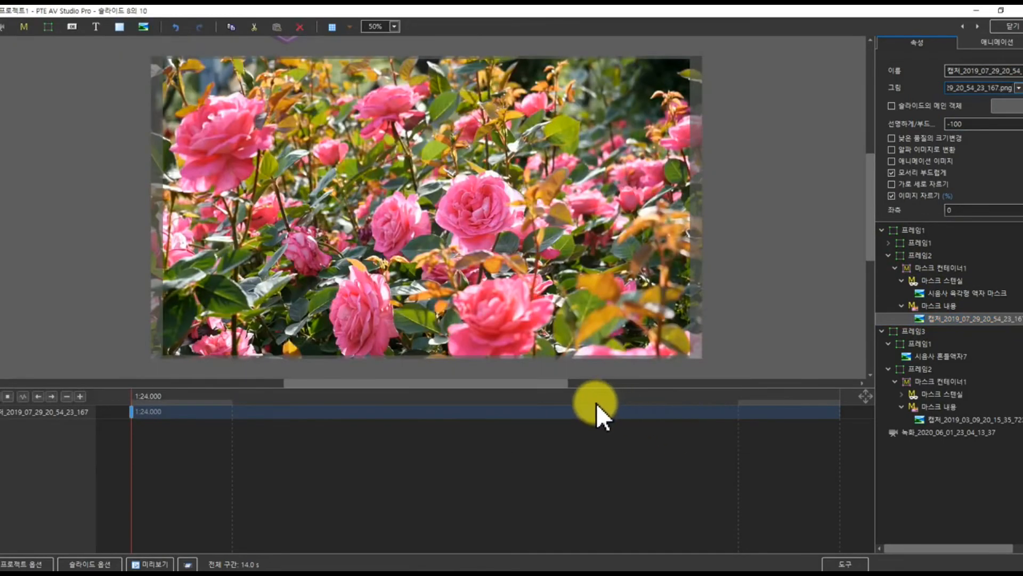
Set the right crop of the photo in slide 8's 프레임1 mask to 0%.
left_click(541, 401)
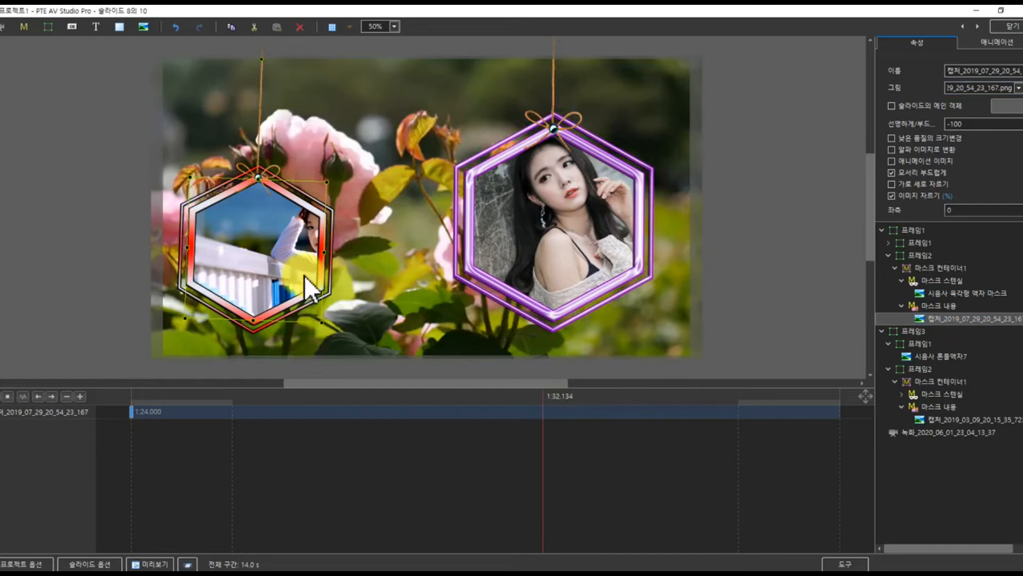
scroll(898, 181, "down", 2)
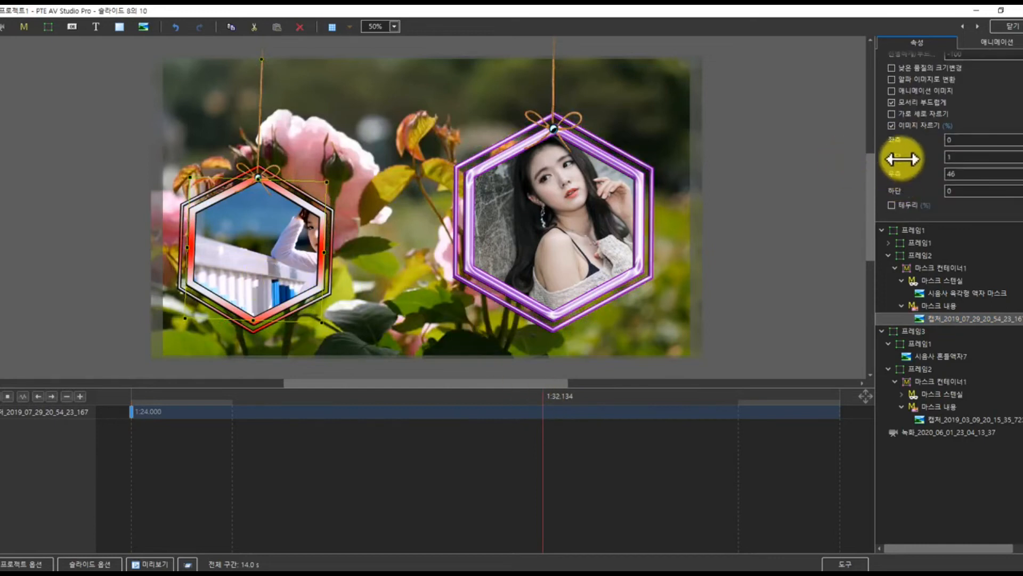
left_click_drag(896, 178, 868, 186)
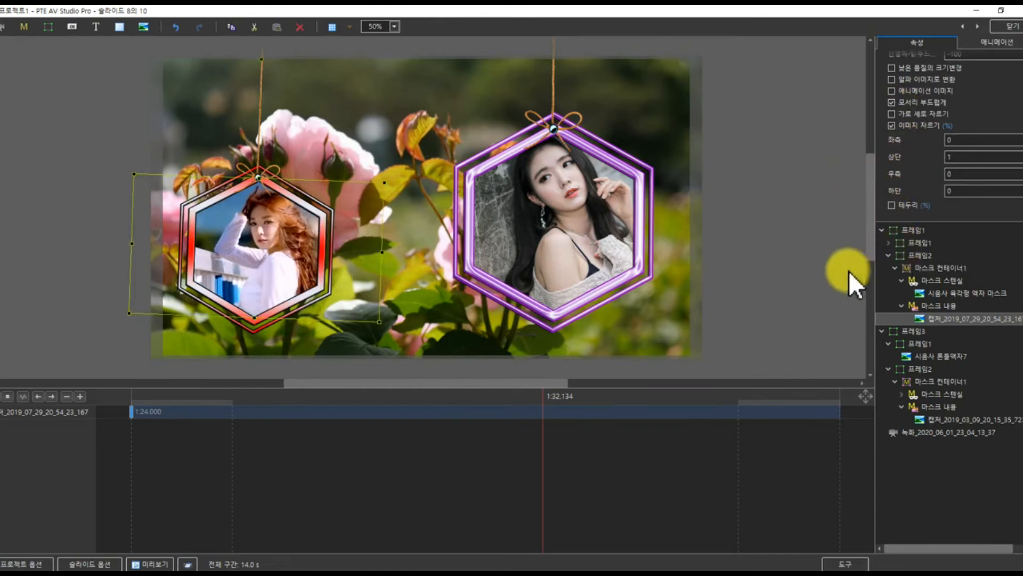
Replace the photo in slide 8's 프레임3 mask with 캡처_2019_09_02_14_57_54_2 and reduce its right crop to center the woman in the frame.
left_click(935, 420)
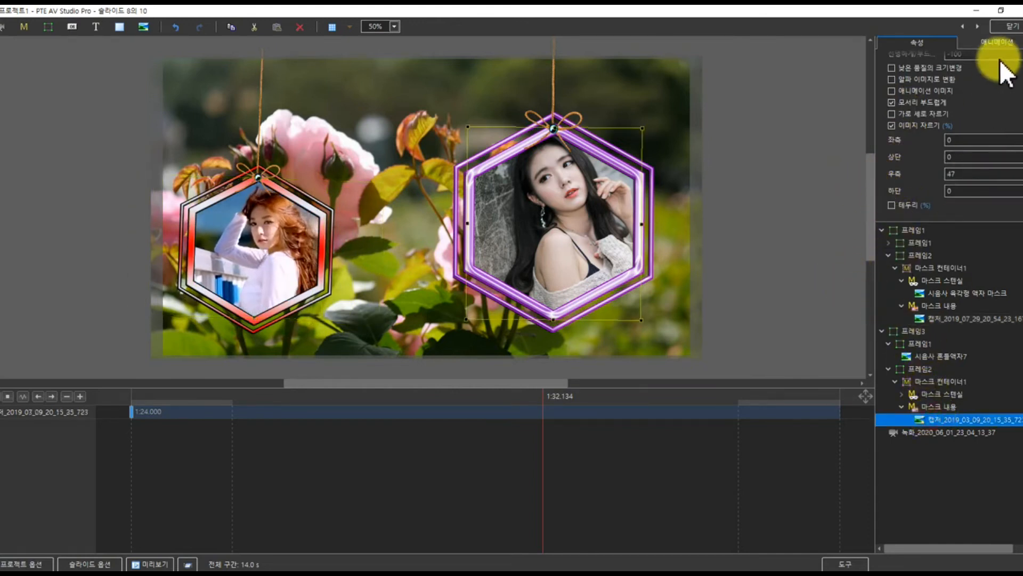
scroll(982, 69, "up", 2)
left_click(982, 88)
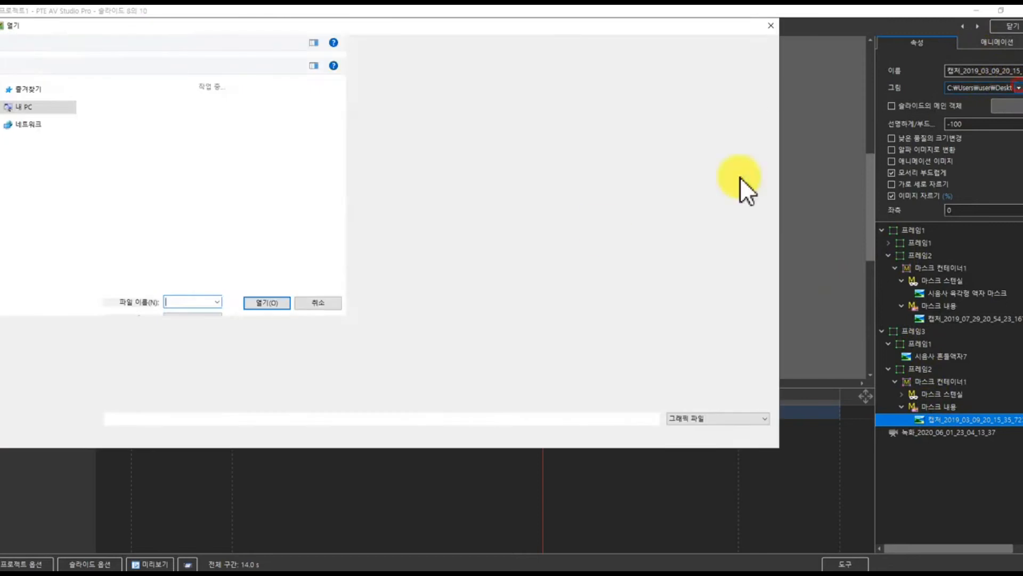
scroll(598, 237, "down", 5)
scroll(533, 256, "down", 5)
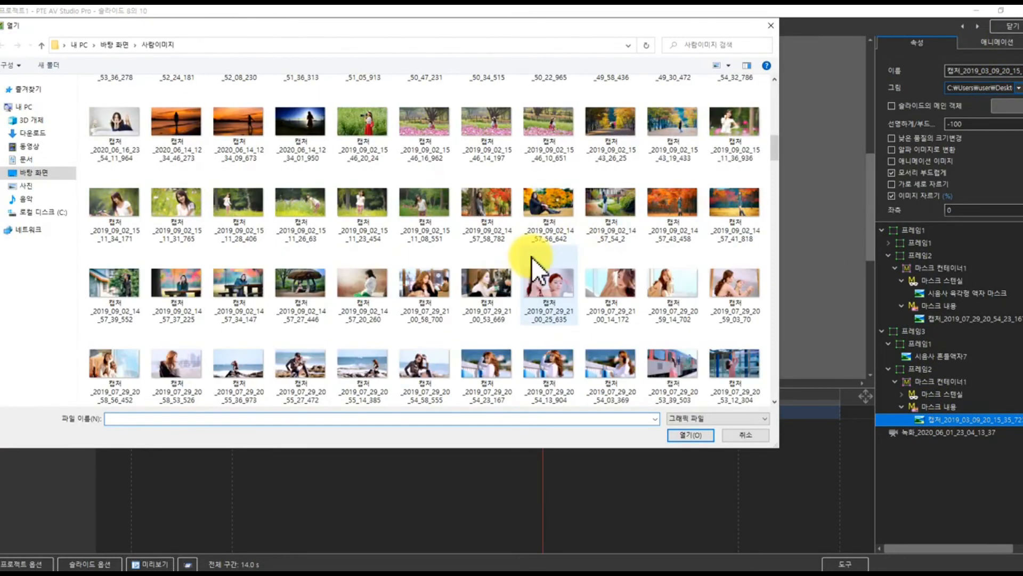
left_click(596, 206)
left_click(680, 433)
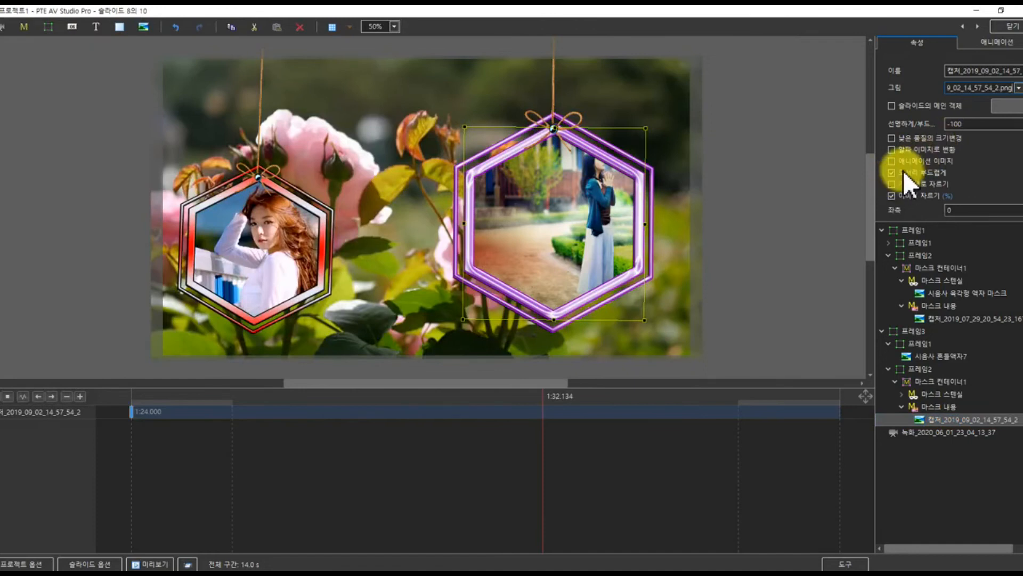
scroll(903, 171, "down", 1)
left_click_drag(888, 192, 878, 195)
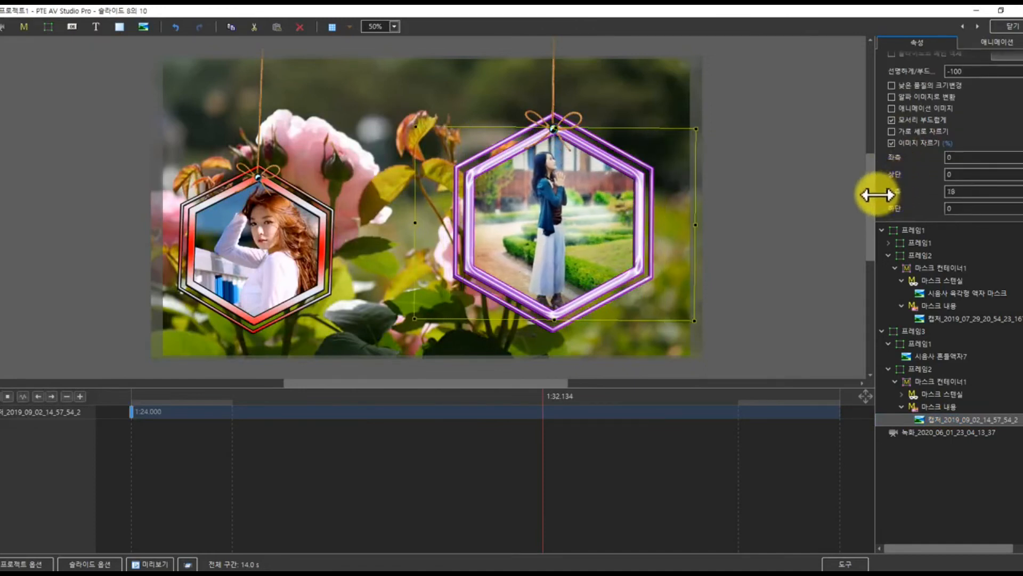
Replace slide 8's background video with Clouds - 1154 and preview the frames' swing along the timeline.
left_click(918, 434)
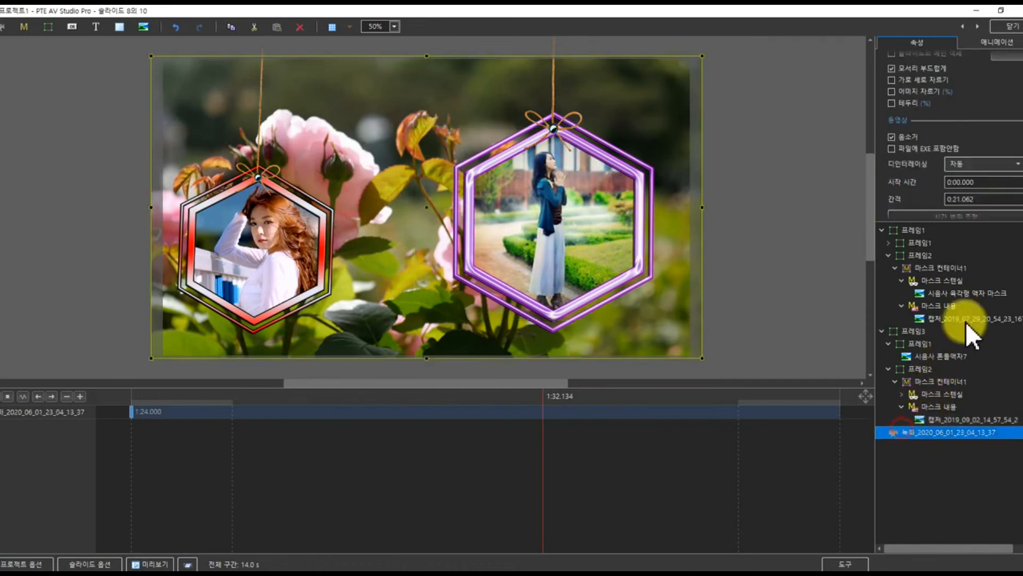
scroll(1004, 75, "up", 1)
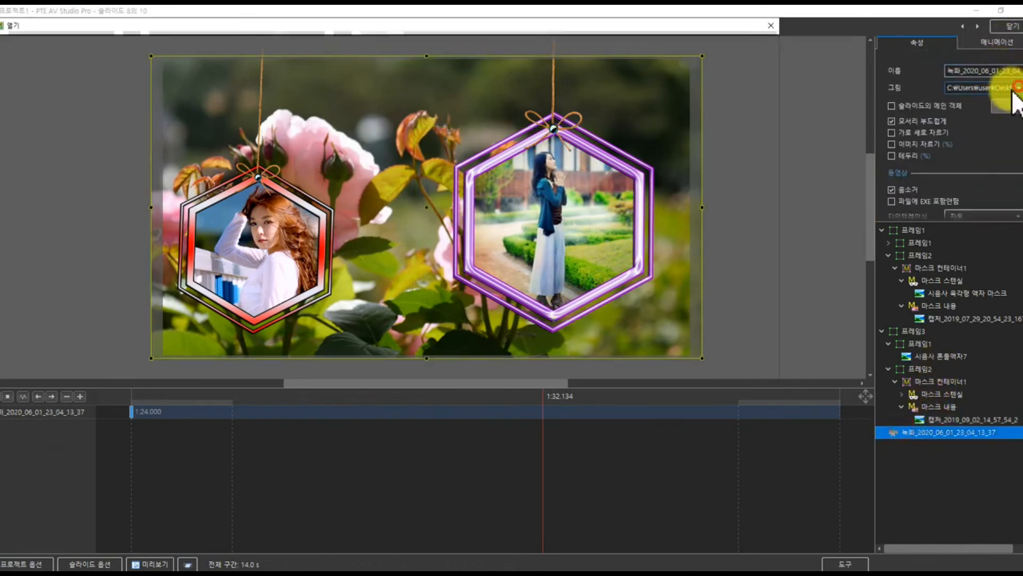
left_click(1018, 87)
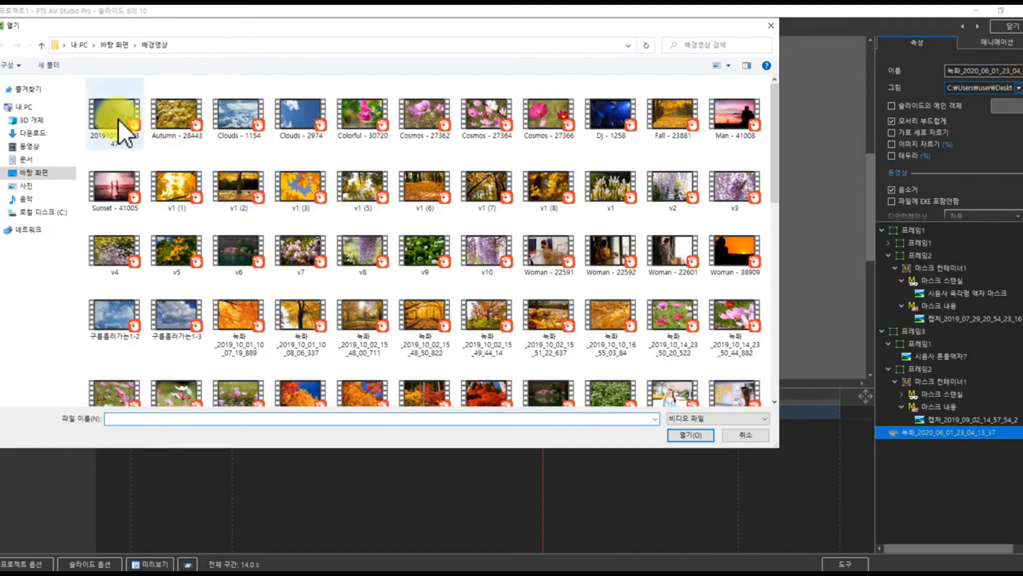
left_click(245, 123)
left_click(693, 434)
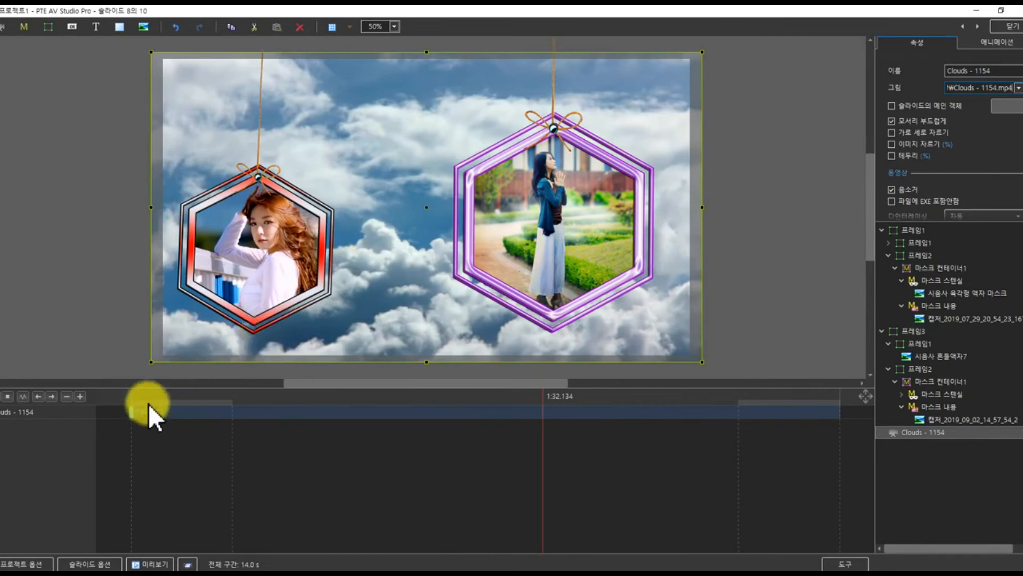
left_click_drag(148, 404, 644, 374)
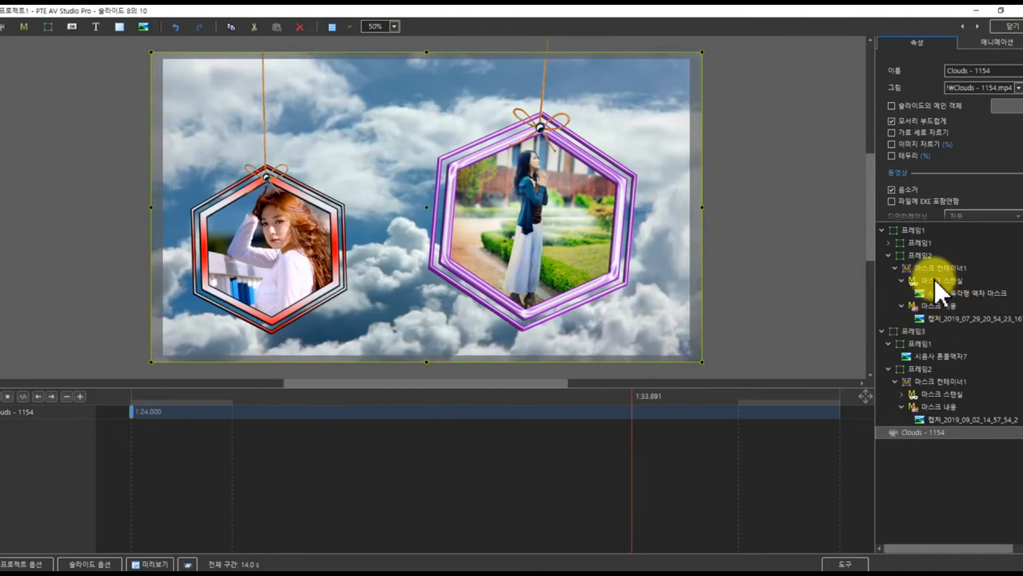
Replace the hanging frame image in slide 8's 프레임1 with 흔들액자13.
left_click(889, 243)
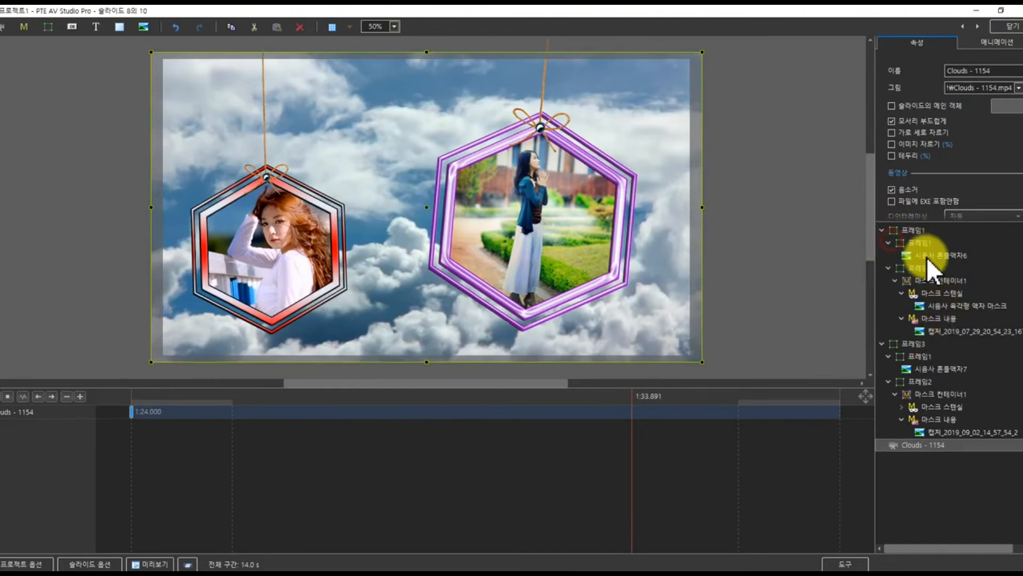
left_click(926, 256)
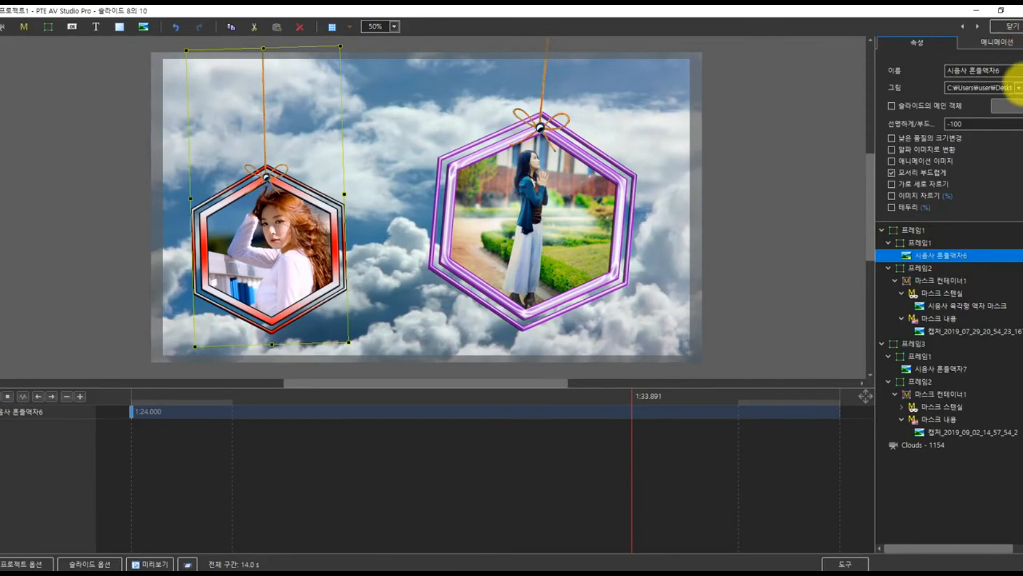
left_click(1018, 88)
left_click(363, 193)
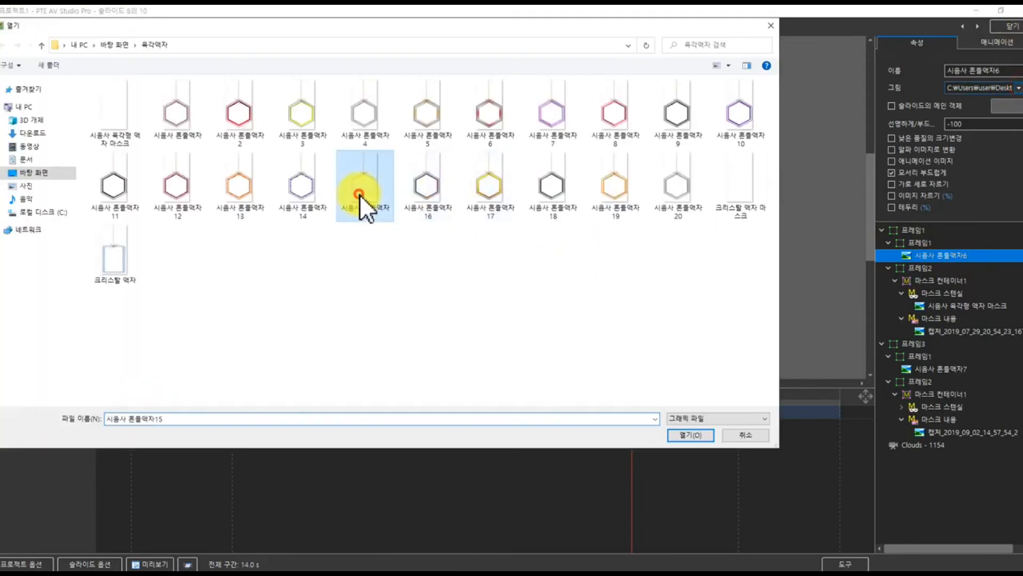
left_click(301, 191)
left_click(232, 191)
left_click(691, 434)
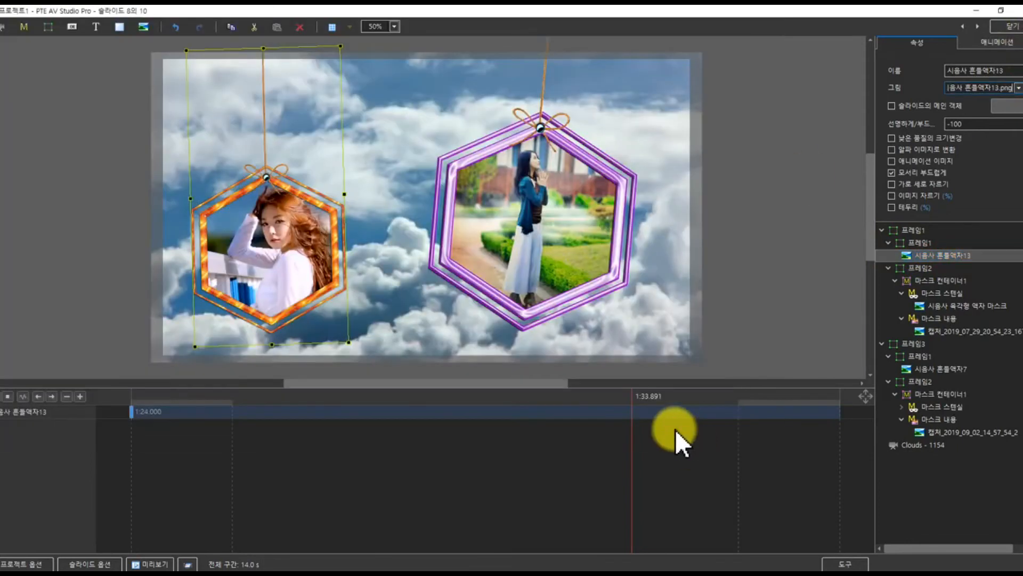
Replace the hanging frame image in slide 8's 프레임3 with 흔들액자12.
left_click(930, 369)
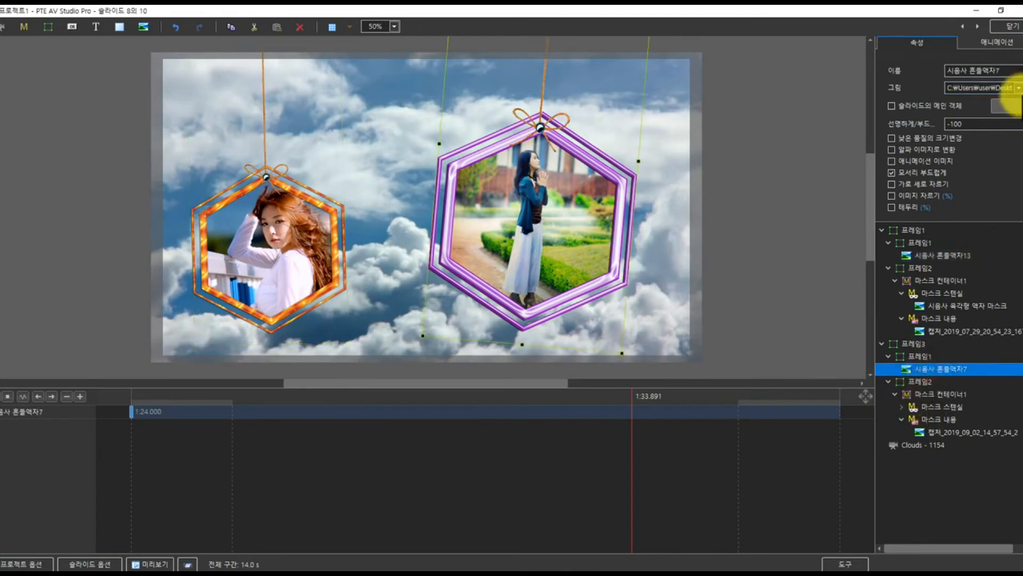
left_click(1019, 87)
left_click(118, 194)
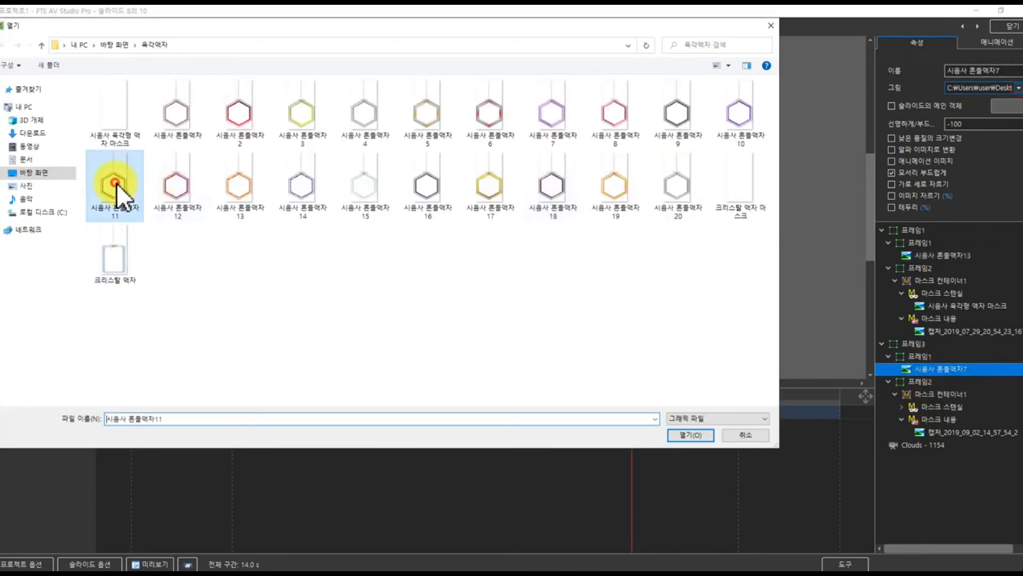
left_click(201, 207)
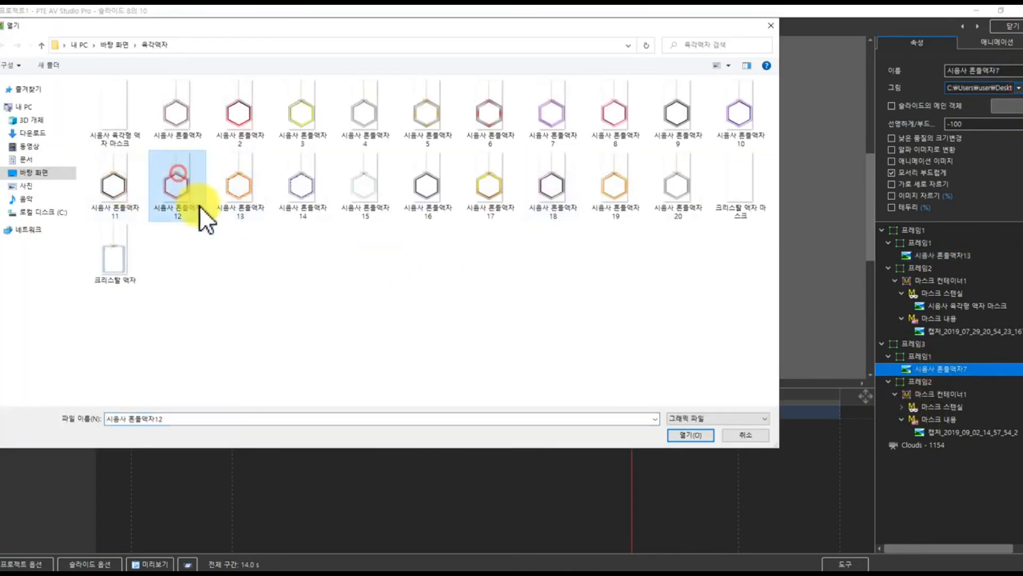
left_click(683, 431)
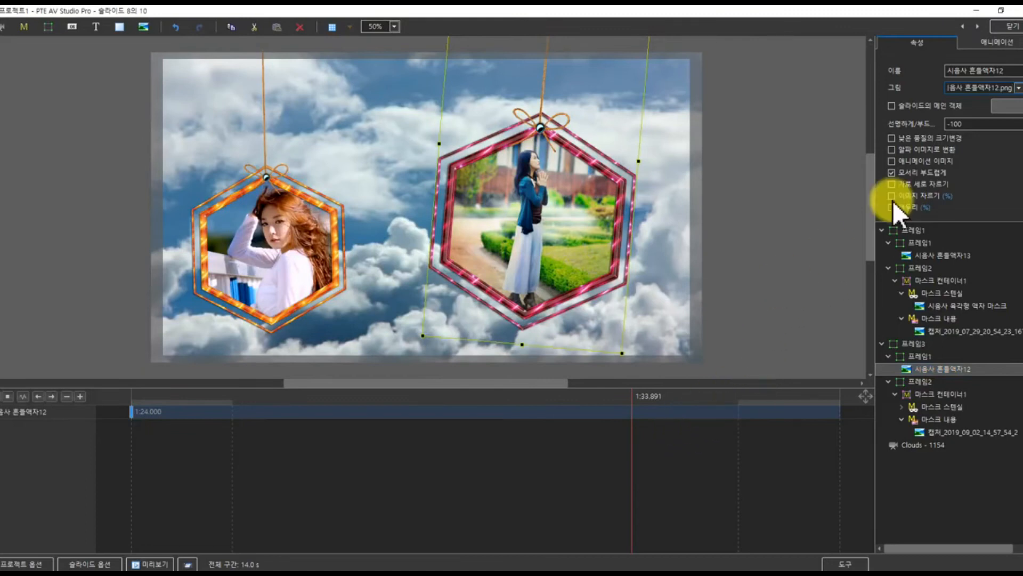
Swap 프레임3's hanging frame image for 크리스탈 액자.
left_click(1019, 87)
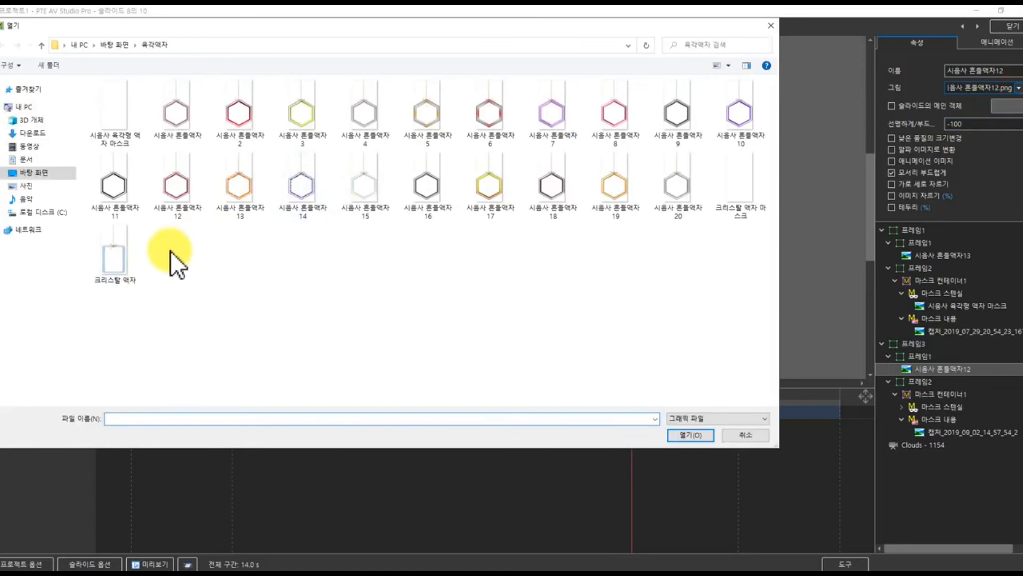
left_click(120, 260)
left_click(685, 435)
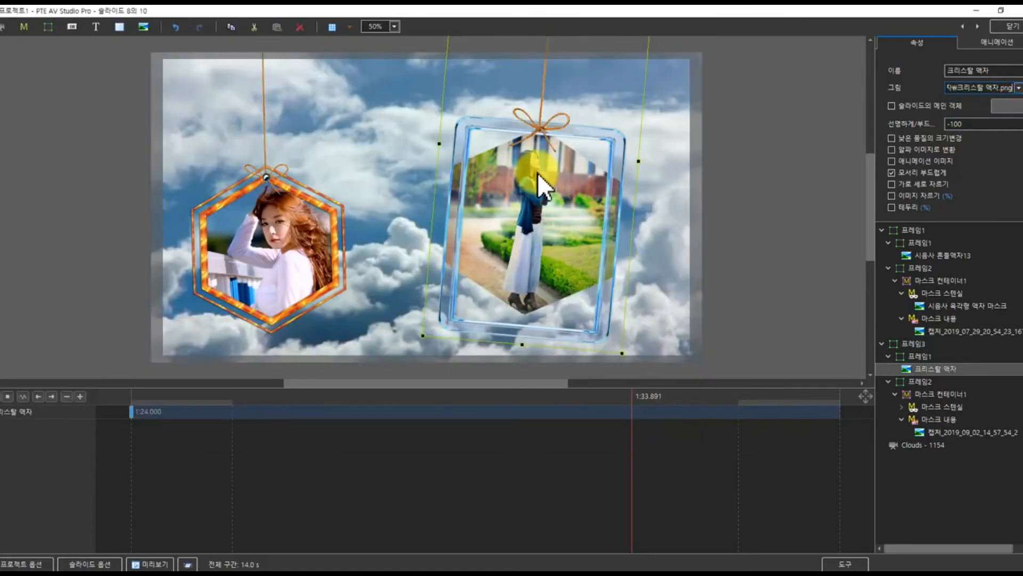
Replace the hexagonal mask image in 프레임3's mask stencil with 크리스탈 액자 마스크.
left_click(936, 305)
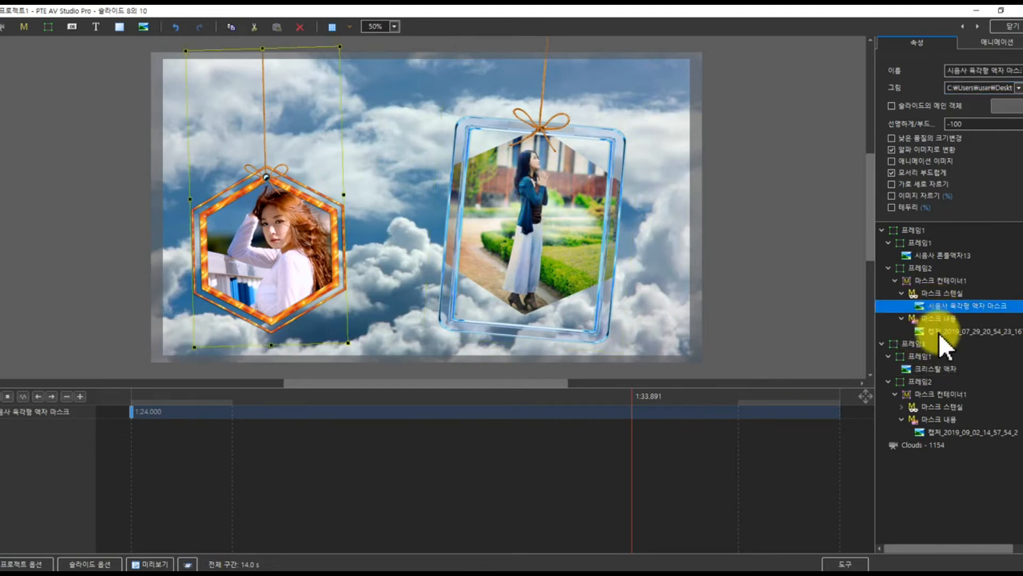
left_click(939, 332)
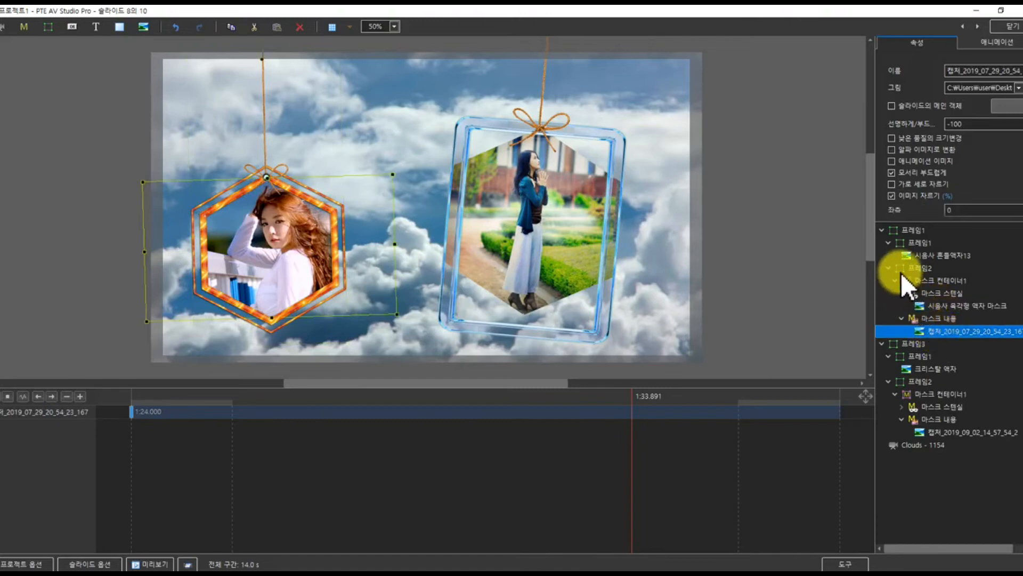
left_click(908, 257)
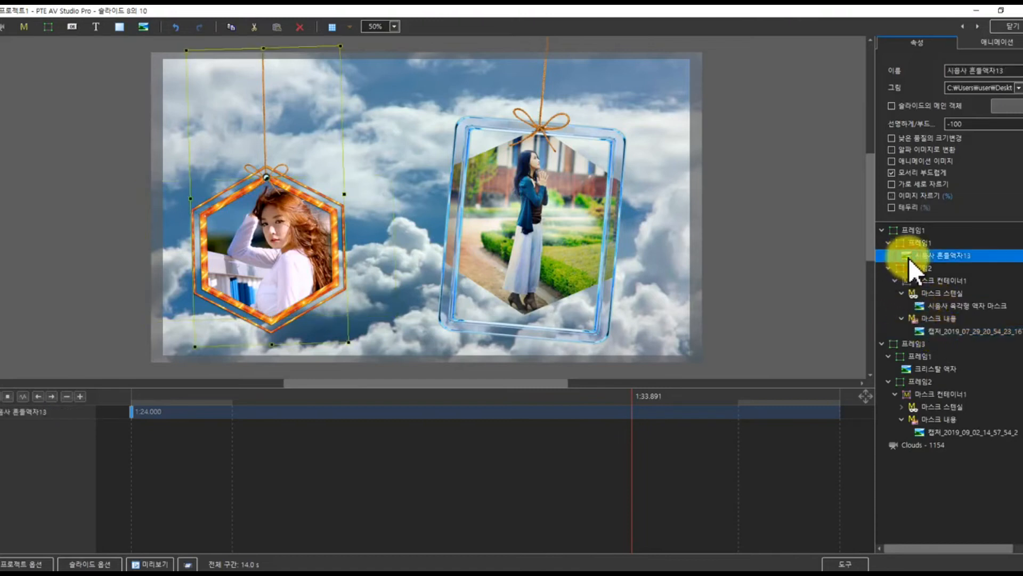
left_click(882, 230)
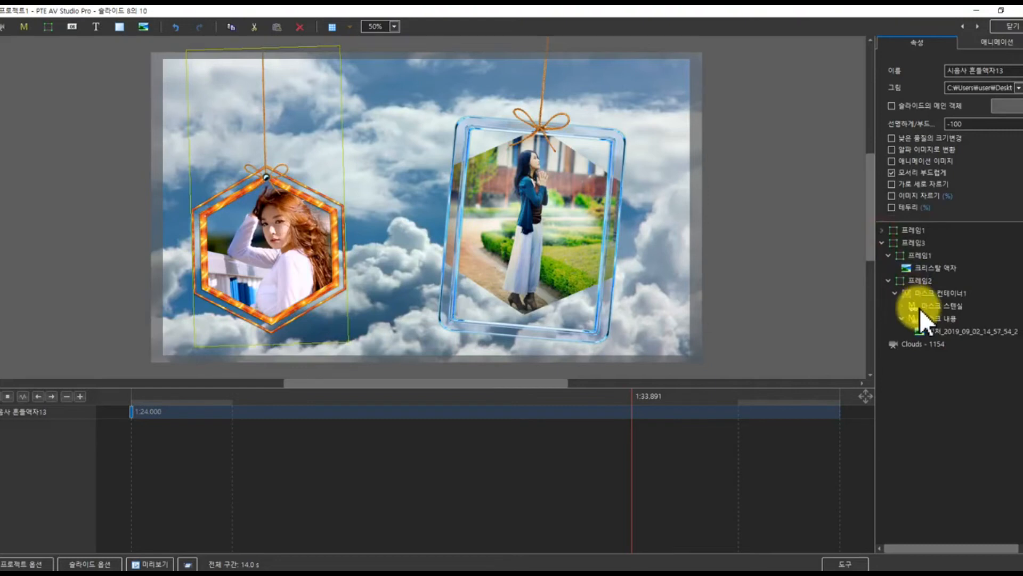
left_click(923, 268)
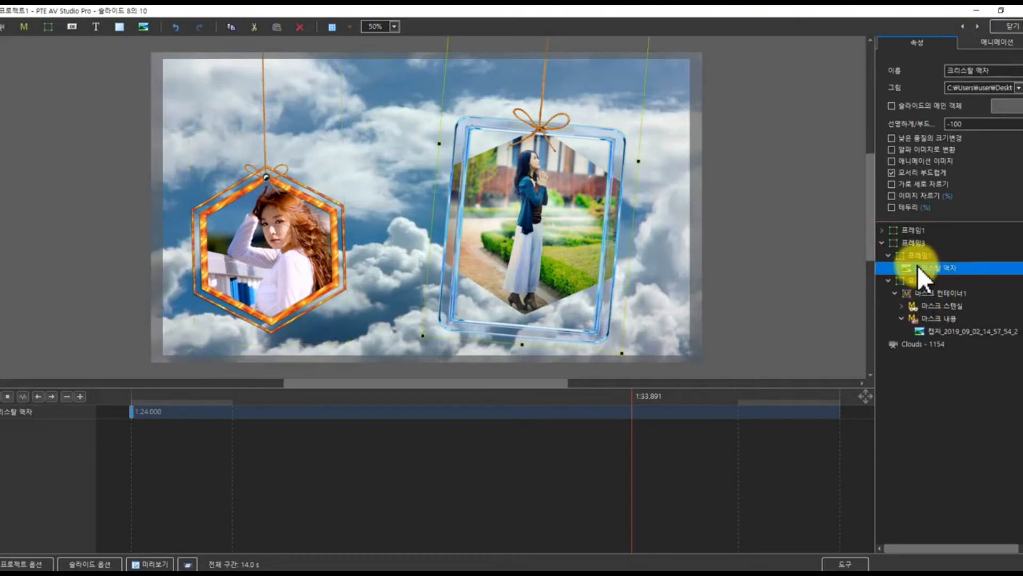
left_click(901, 308)
left_click(932, 319)
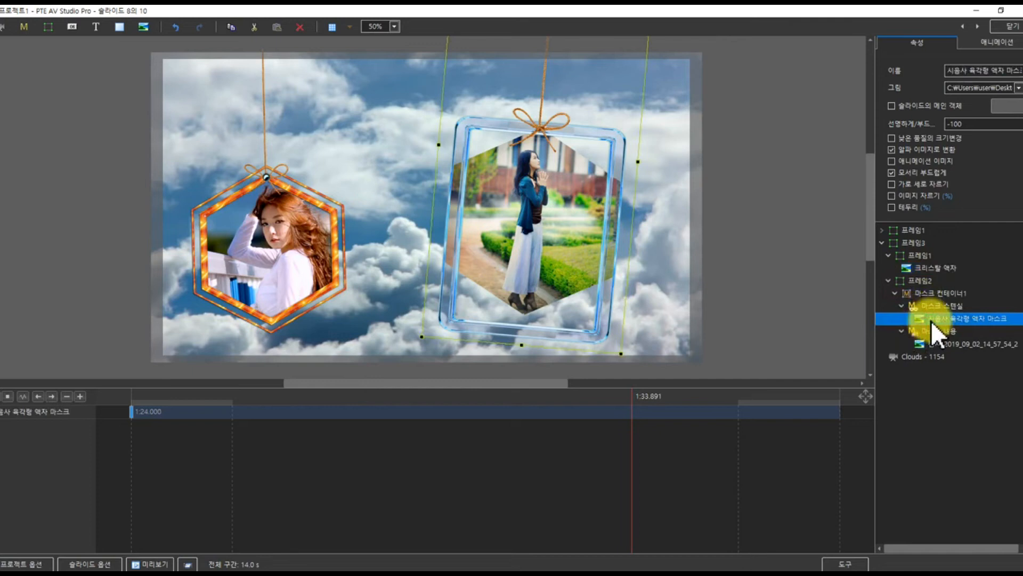
left_click(1019, 88)
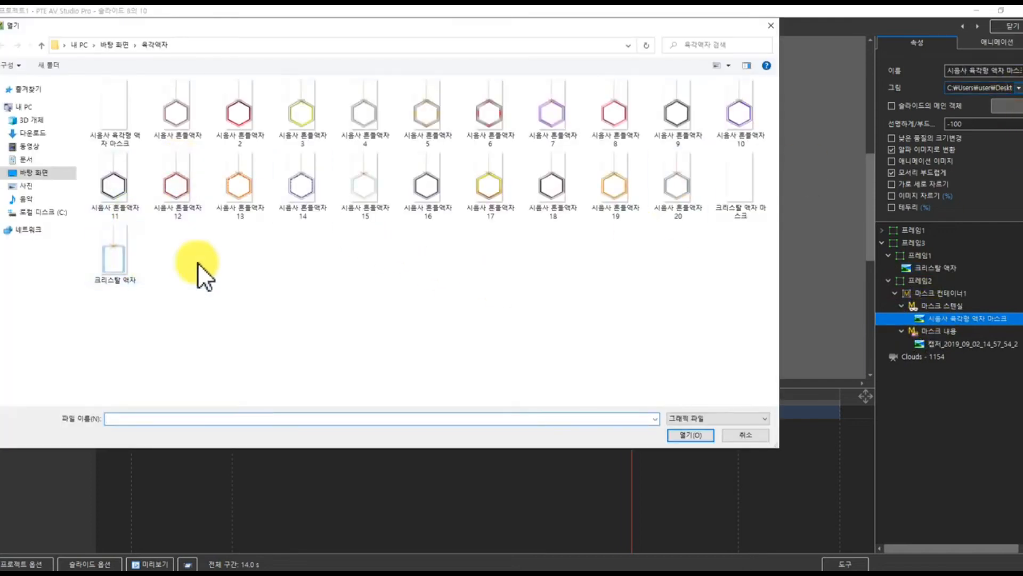
left_click(739, 190)
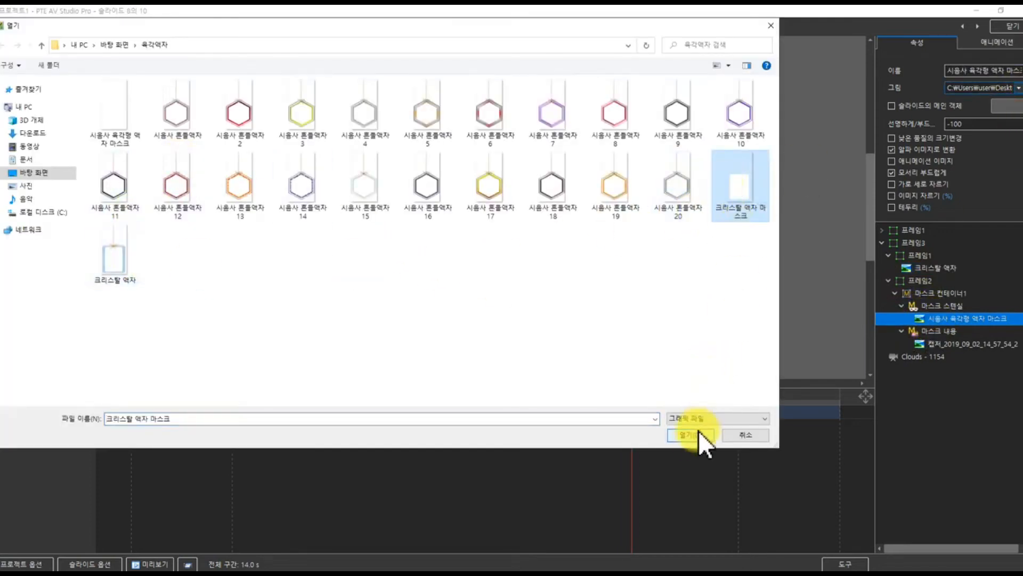
left_click(696, 435)
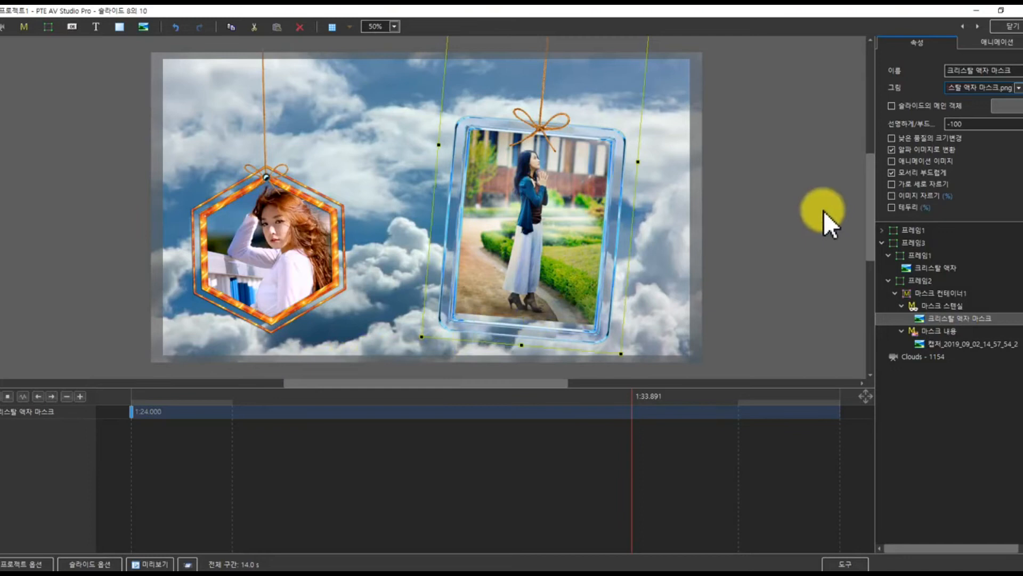
Set the 크리스탈 액자 마스크 image's scale to 99% in 프레임3.
left_click(971, 41)
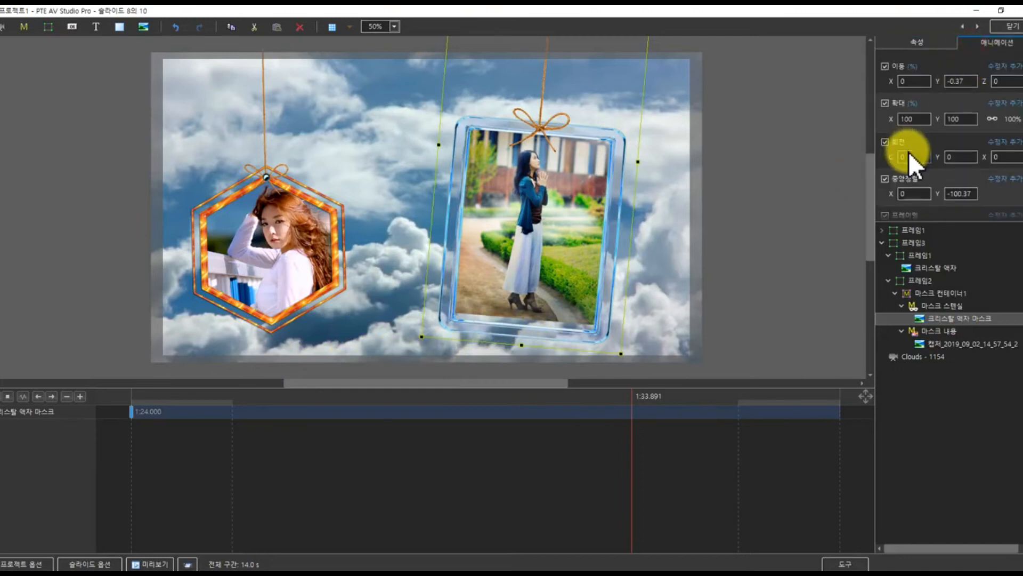
left_click_drag(896, 123, 895, 124)
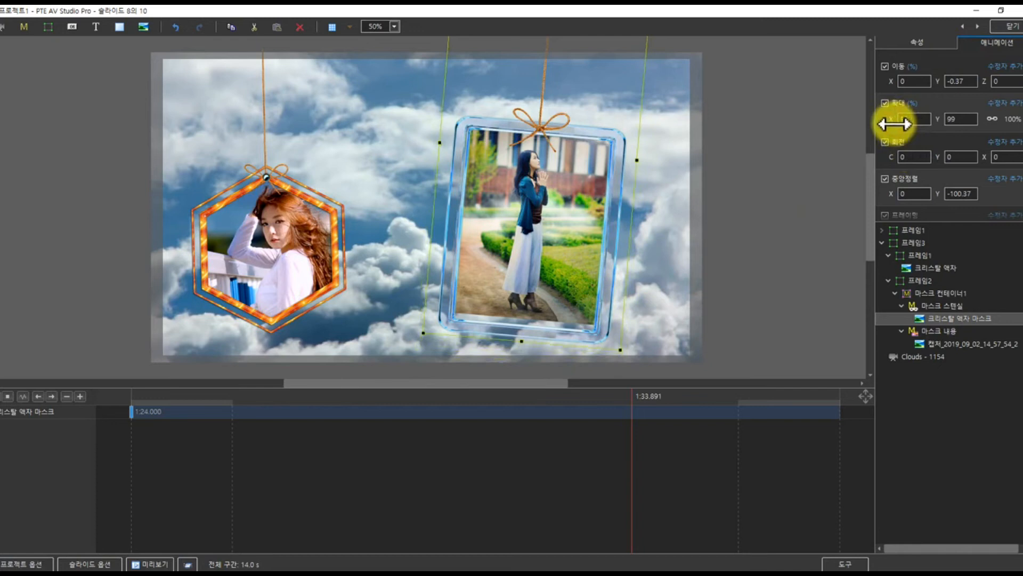
left_click(894, 294)
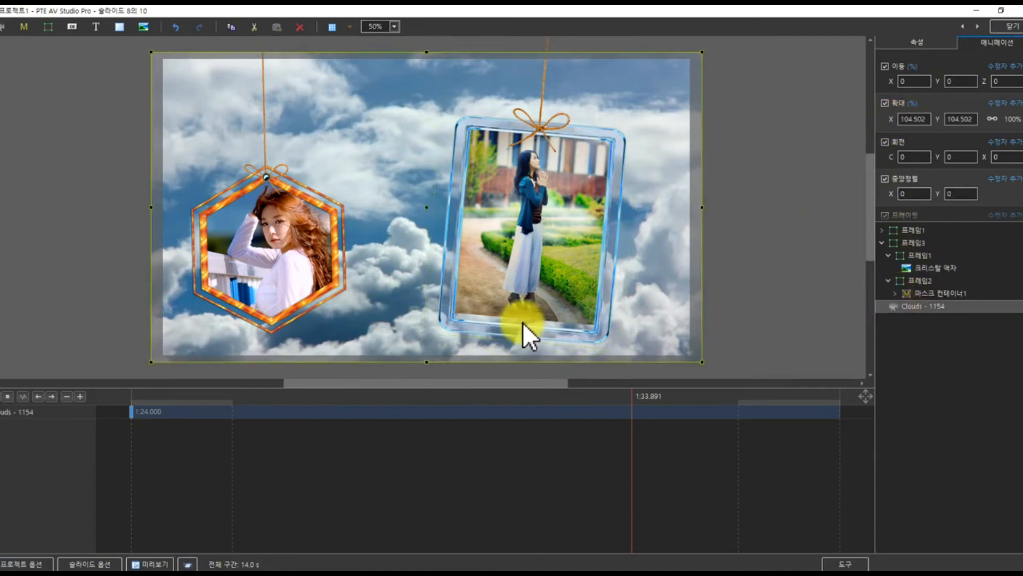
left_click(895, 293)
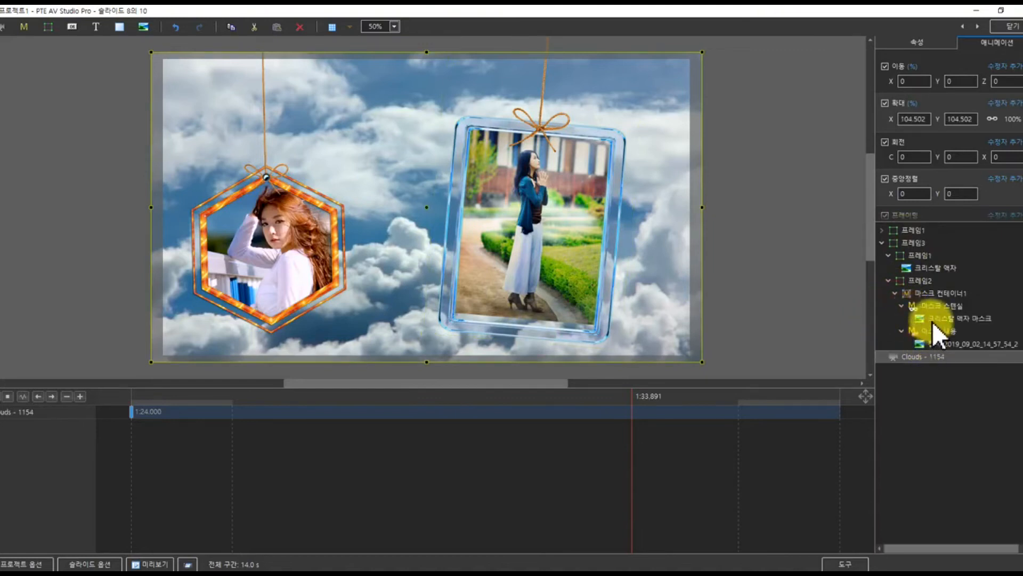
Move the photo in 프레임3's mask slightly down to about X -0.617, Y 4.554 inside the crystal frame.
left_click(933, 321)
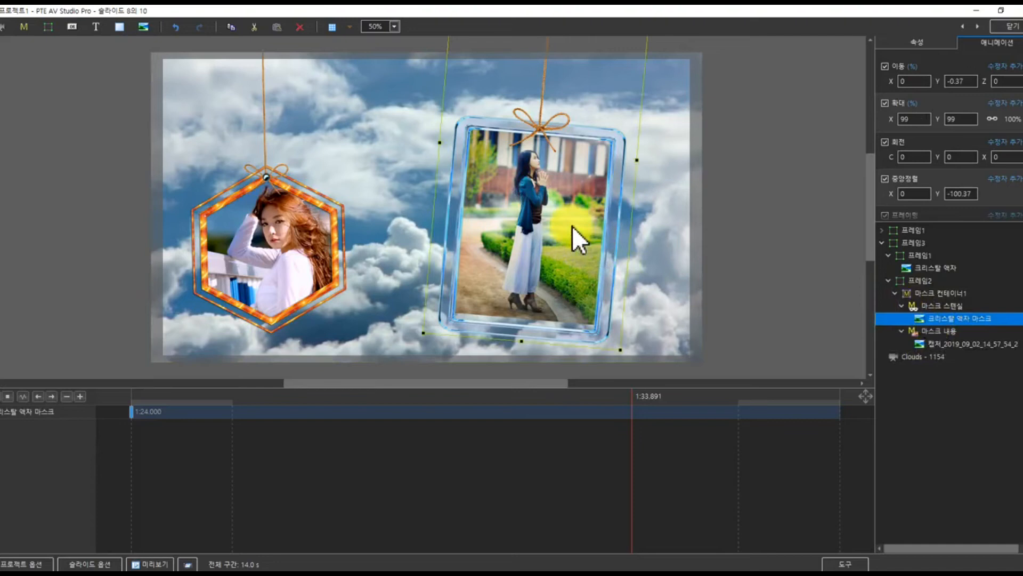
left_click_drag(571, 226, 572, 227)
left_click(935, 341)
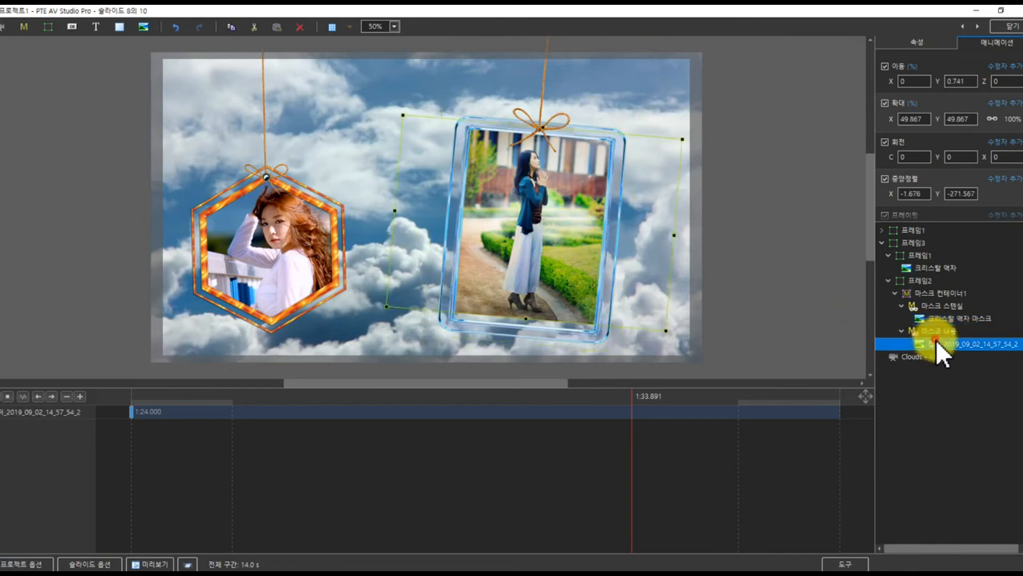
left_click_drag(549, 206, 545, 213)
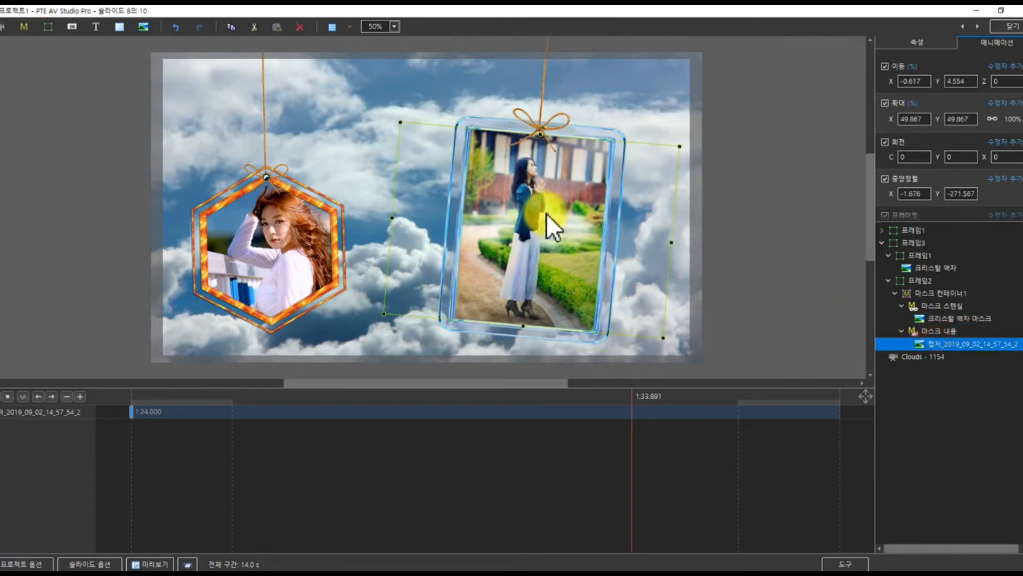
Collapse 프레임3's object tree and preview the swing of both frames along slide 8's timeline.
left_click(158, 403)
left_click_drag(158, 401, 449, 385)
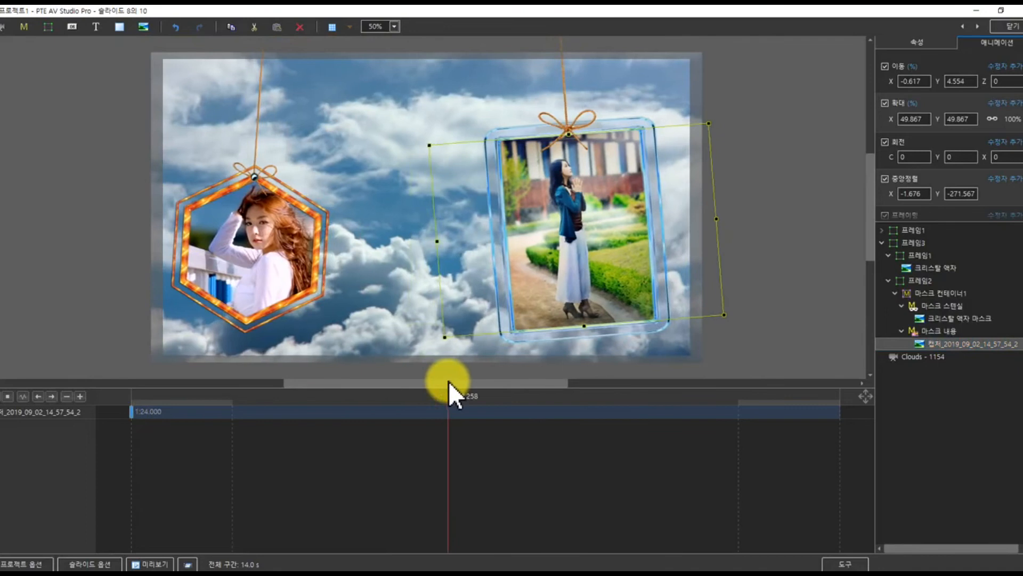
left_click(887, 280)
left_click(882, 243)
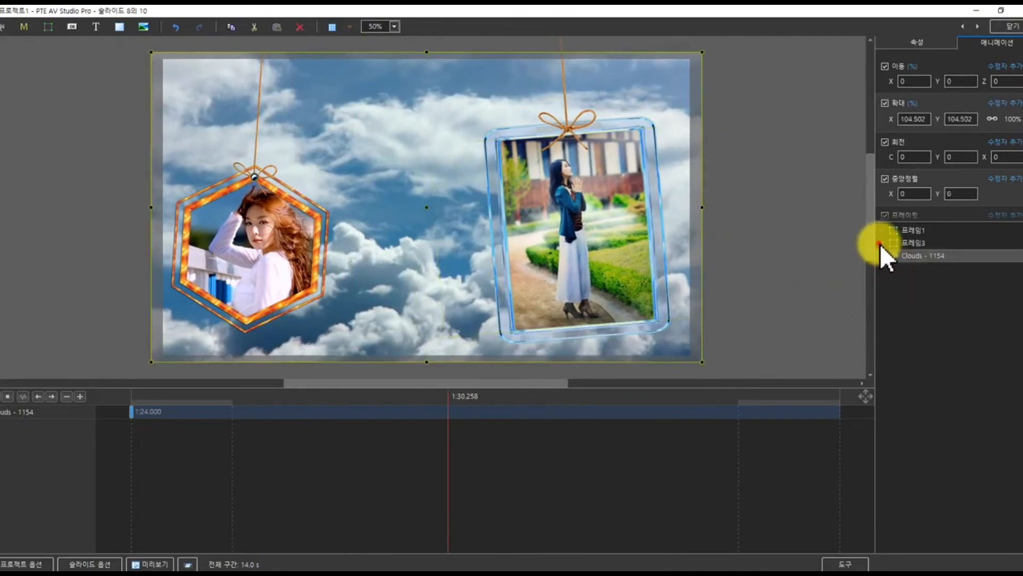
left_click_drag(142, 403, 390, 396)
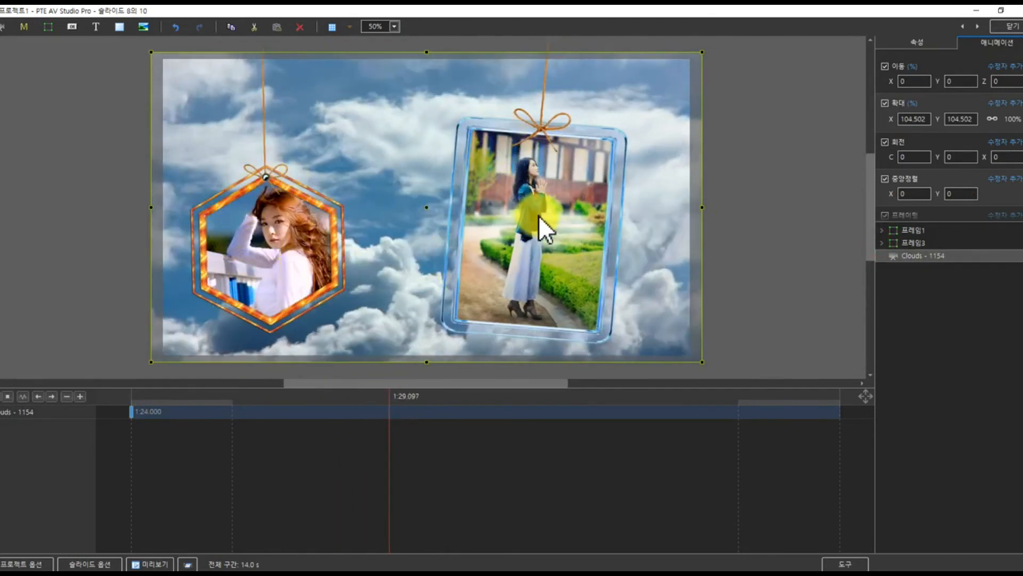
mouse_move(146, 403)
left_mouse_down()
mouse_move(667, 386)
mouse_move(136, 411)
mouse_move(420, 410)
mouse_move(133, 402)
left_mouse_up()
Undo the crystal frame and mask changes back to 프레임3's hexagonal 흔들액자12 image and close slide 8's editor.
left_click(177, 28)
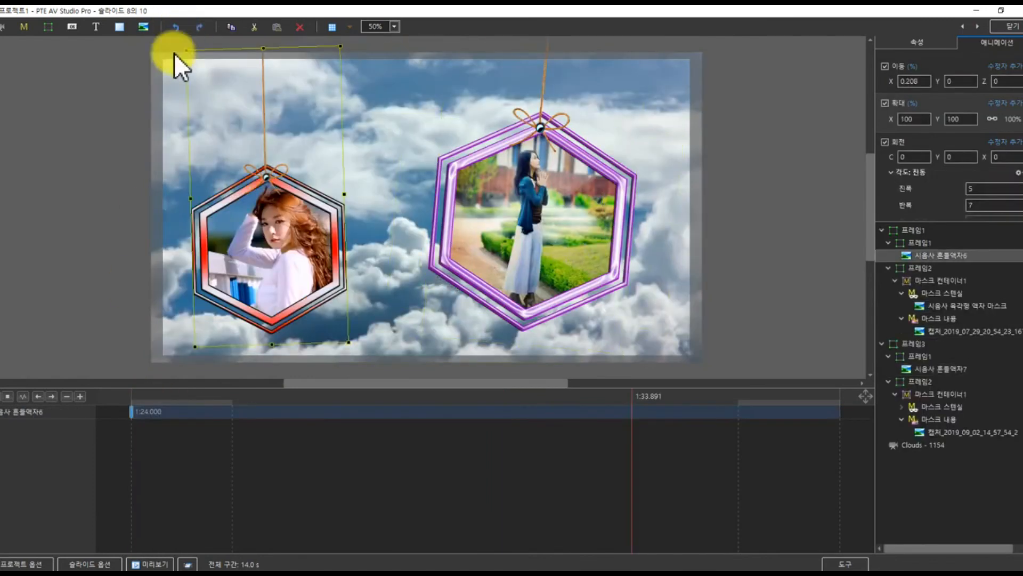
left_click(196, 30)
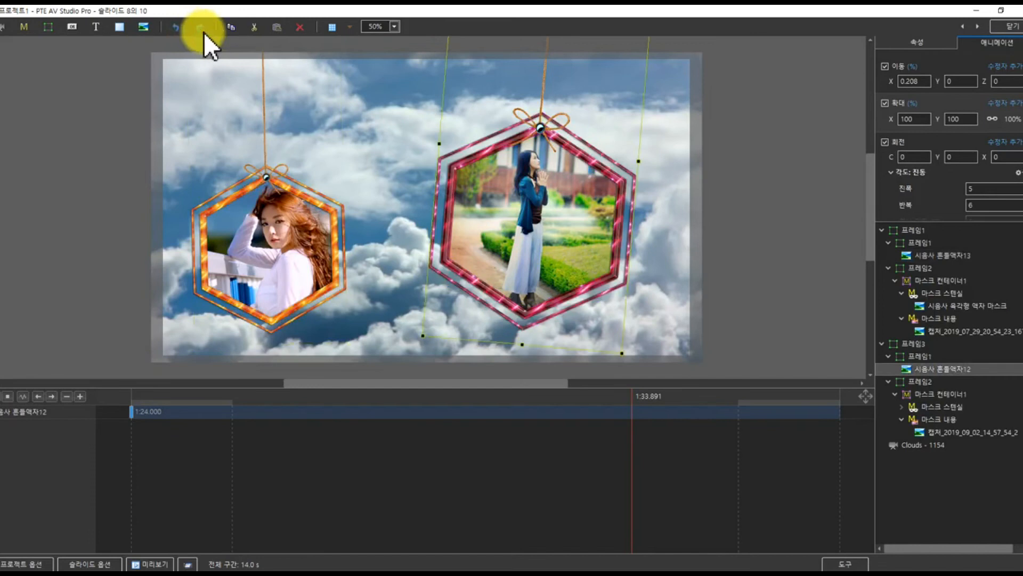
left_click(1004, 27)
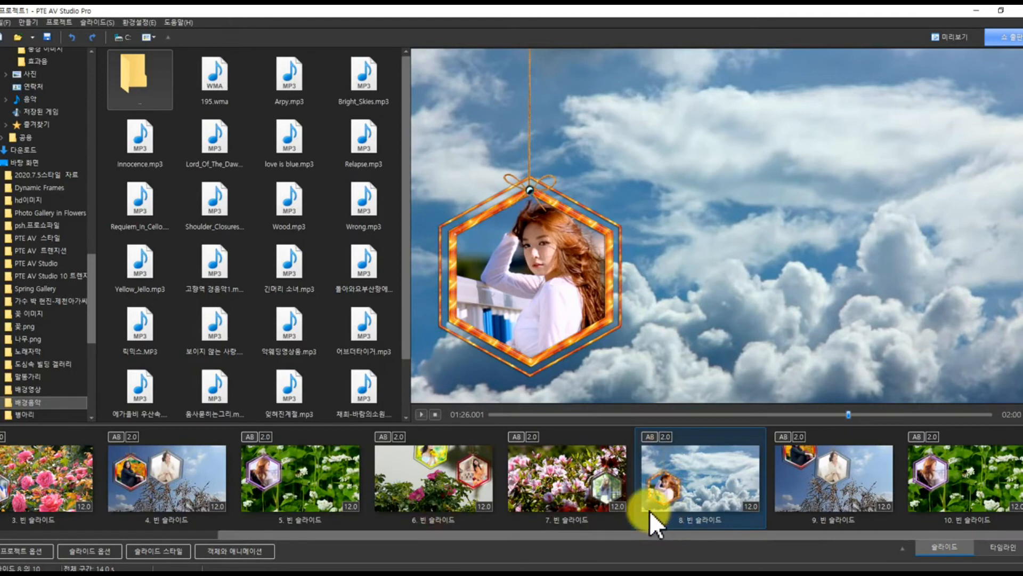
Open slide 9's object editor, expand 프레임2's object tree and show the hanging frames at about 1:43.255.
left_click(821, 503)
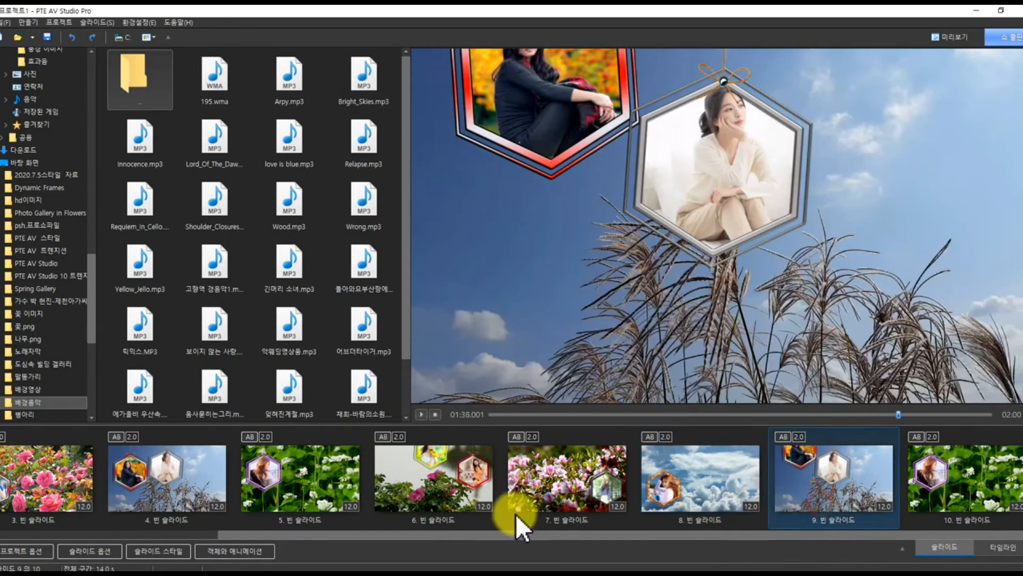
left_click(216, 551)
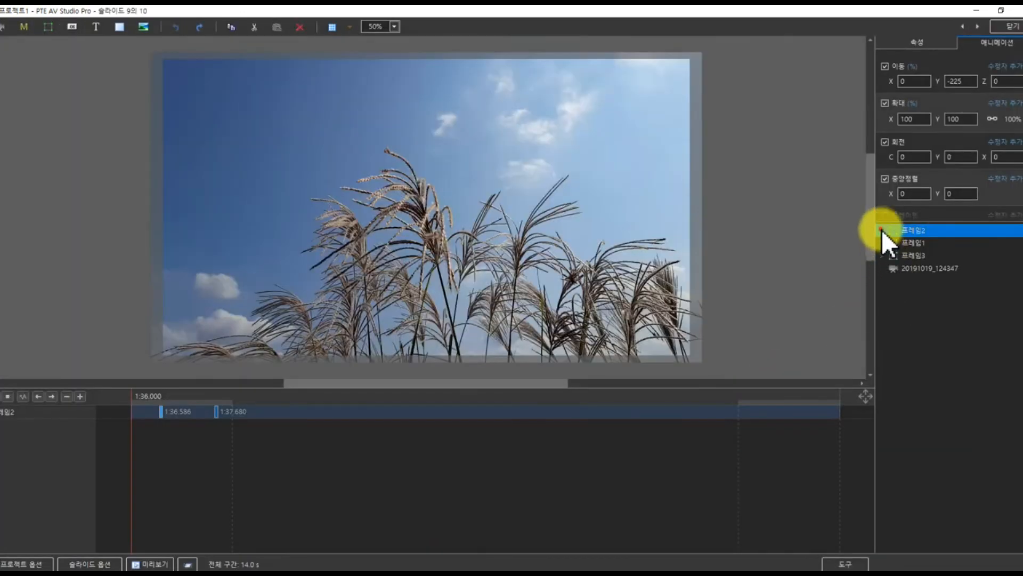
left_click(882, 229)
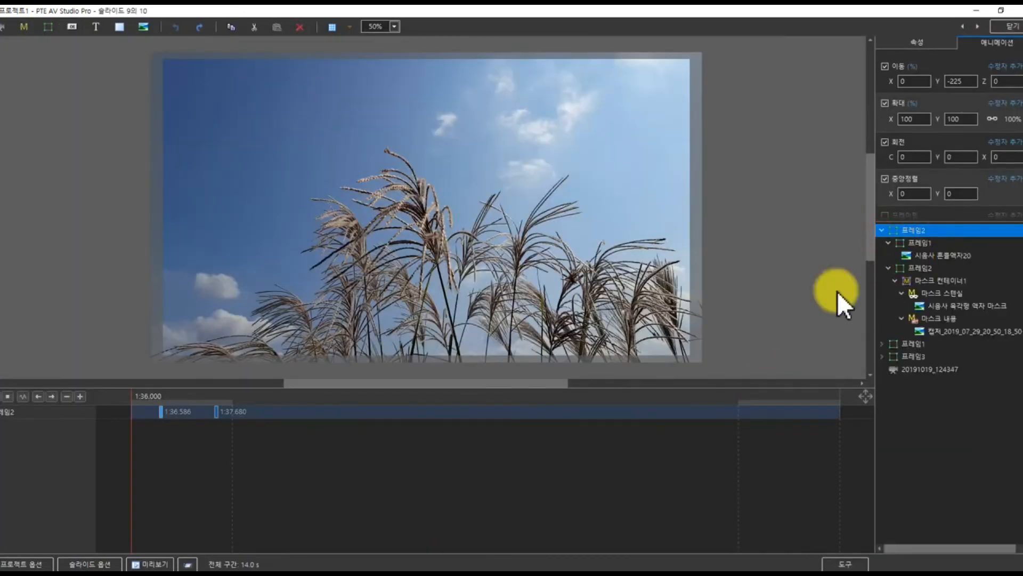
left_click(500, 400)
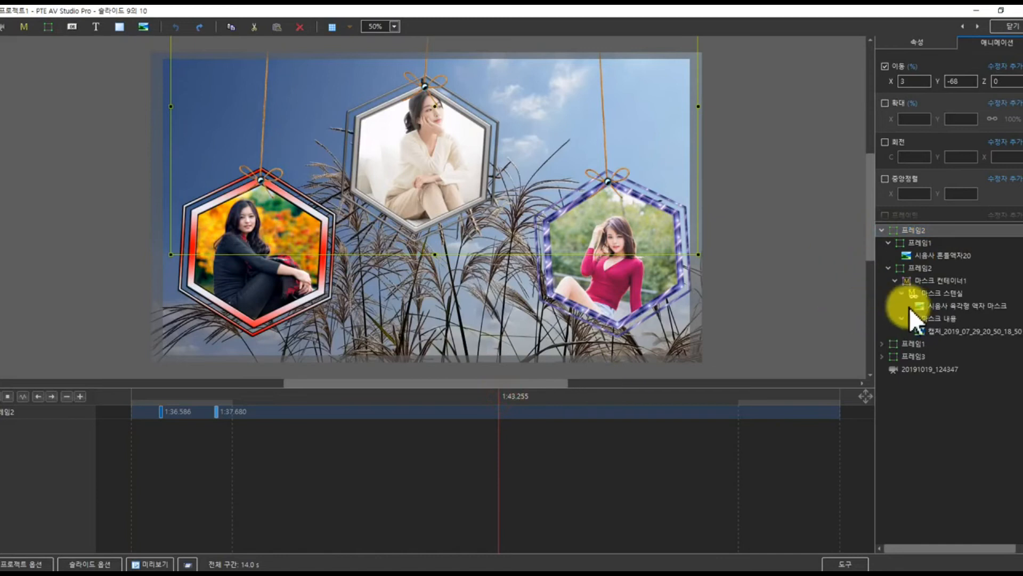
left_click(923, 306)
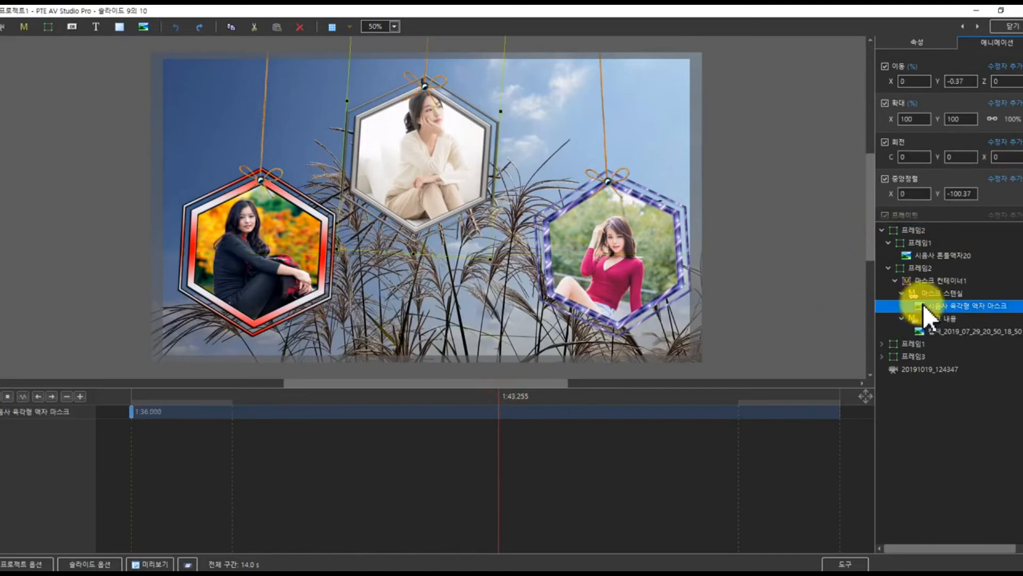
Replace the photo in 프레임2's mask with 캡처_2019_03_29_04_35_23_966 and set its right crop to 0.
left_click(921, 330)
left_click(922, 41)
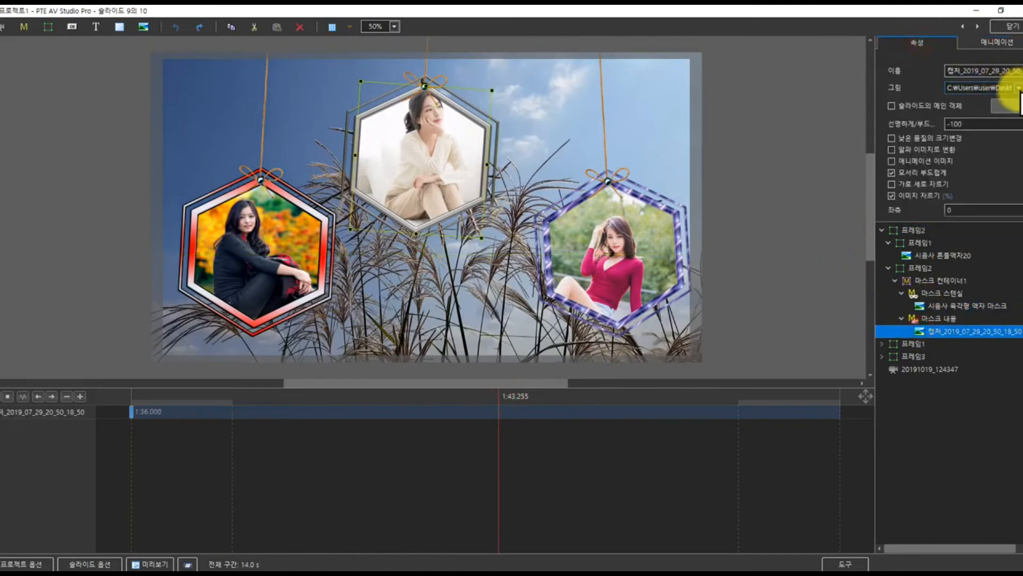
left_click(1017, 88)
scroll(491, 252, "down", 5)
scroll(491, 251, "down", 5)
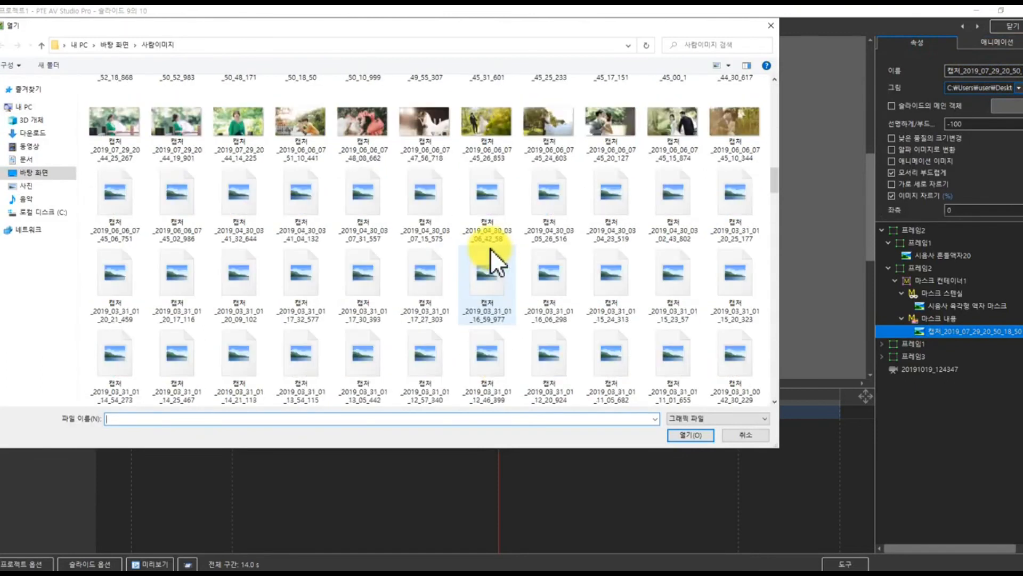
left_click(383, 290)
left_click(481, 293)
left_click(691, 435)
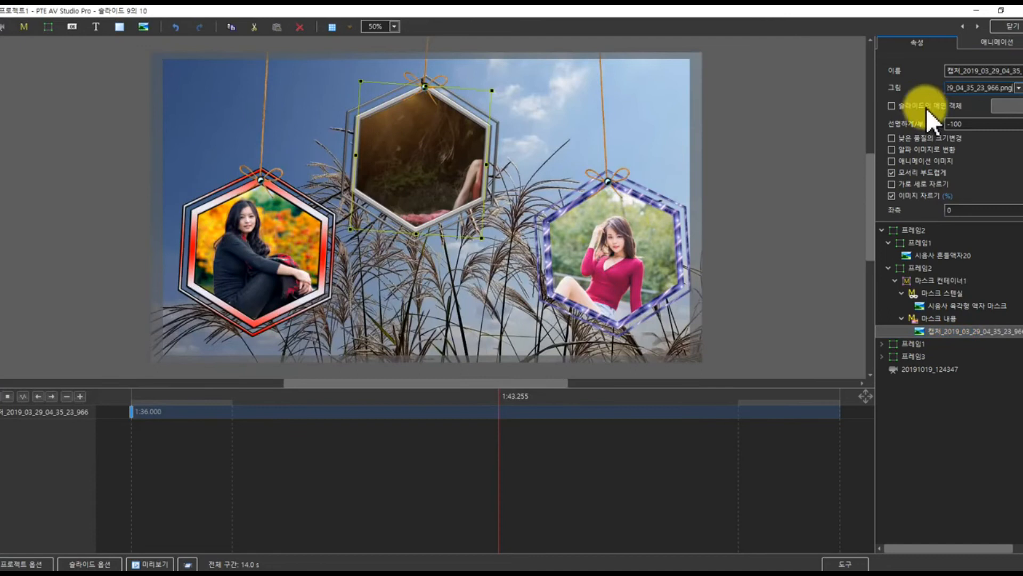
scroll(926, 107, "down", 3)
left_click_drag(895, 171, 865, 173)
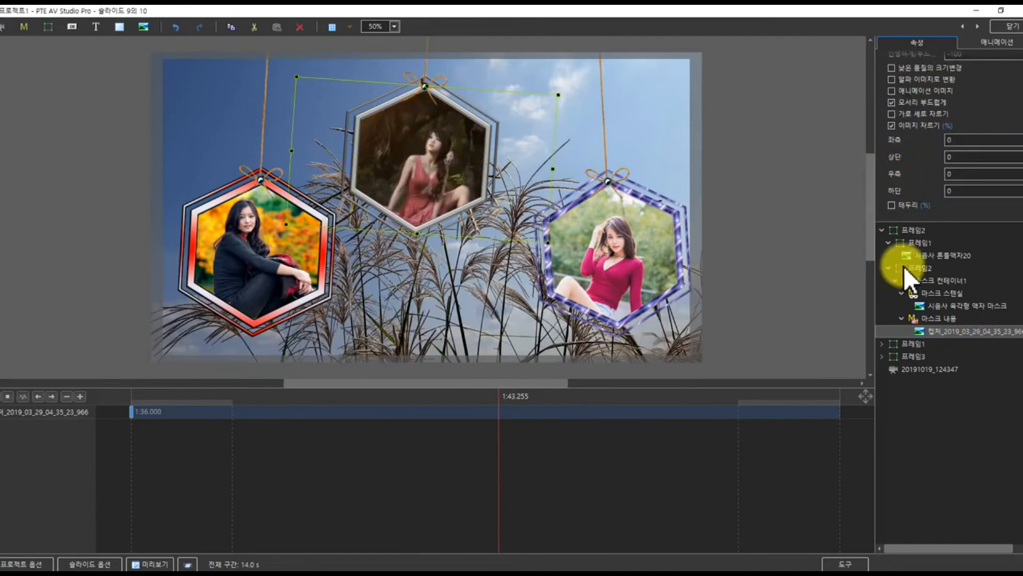
Replace the photo in 프레임1's mask with 캡처_2019_03_29_04_18_35_76.
left_click(884, 344)
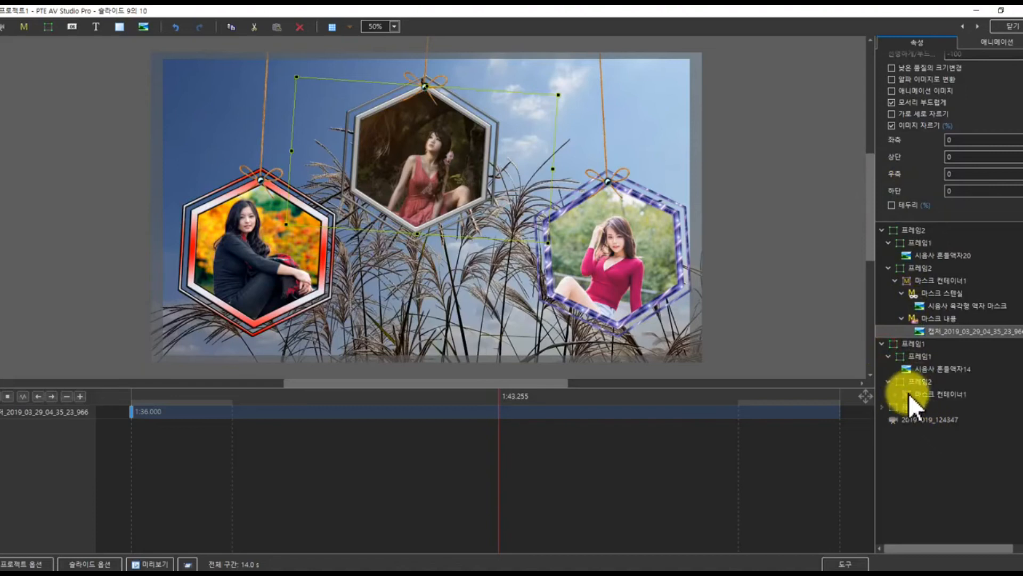
left_click(939, 446)
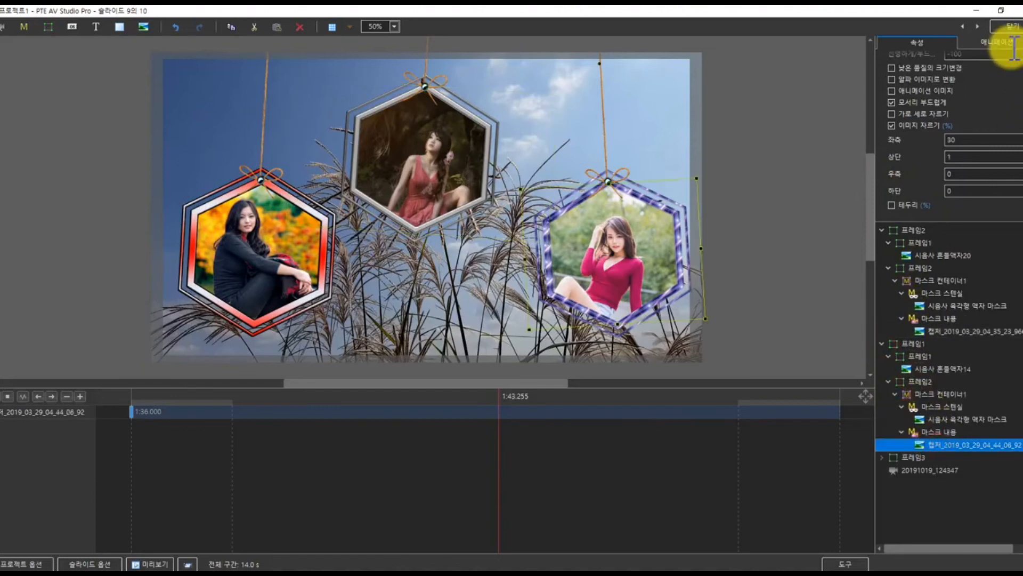
scroll(1015, 74, "up", 2)
left_click(1018, 87)
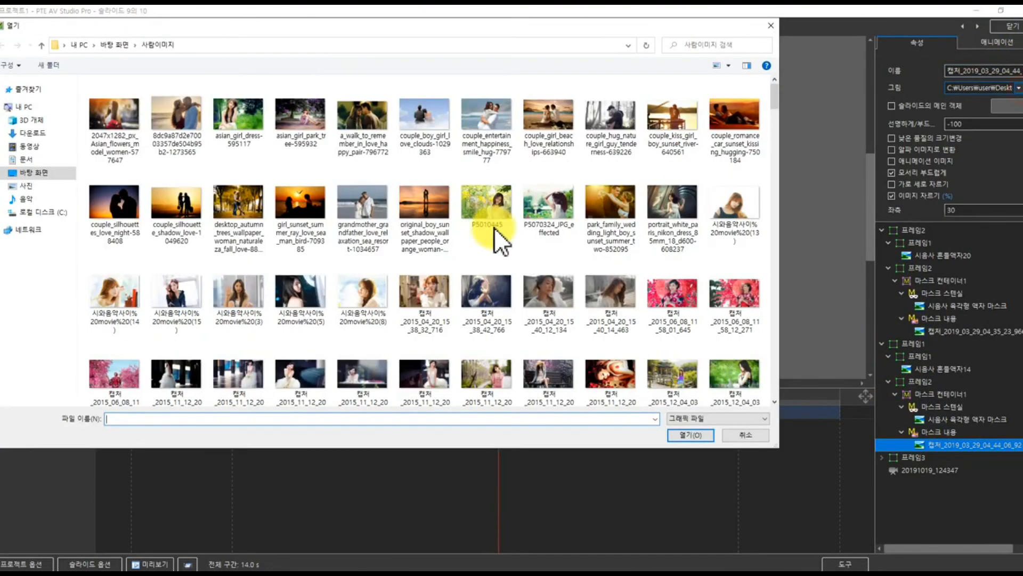
scroll(362, 258, "down", 5)
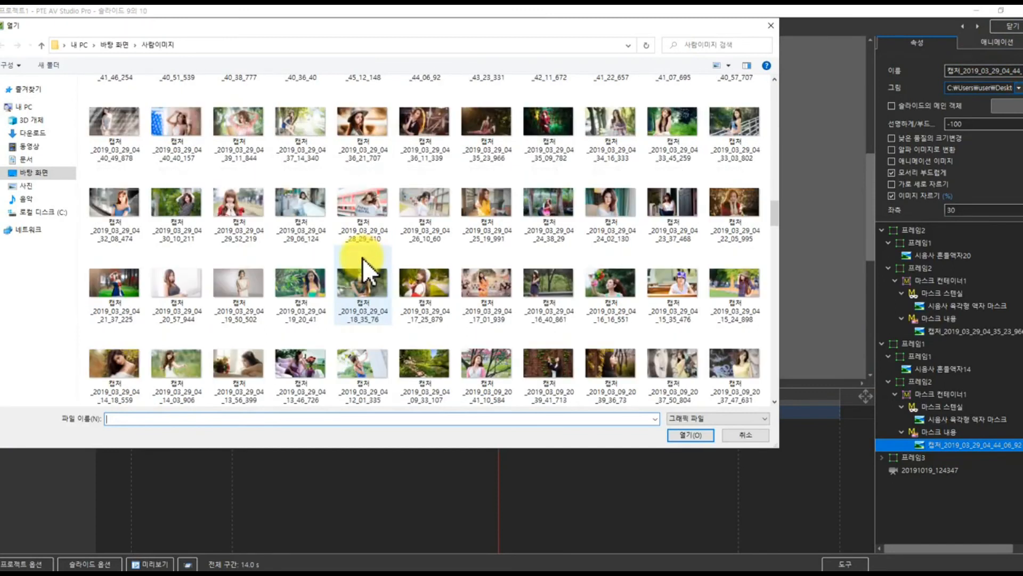
left_click(344, 291)
left_click(685, 436)
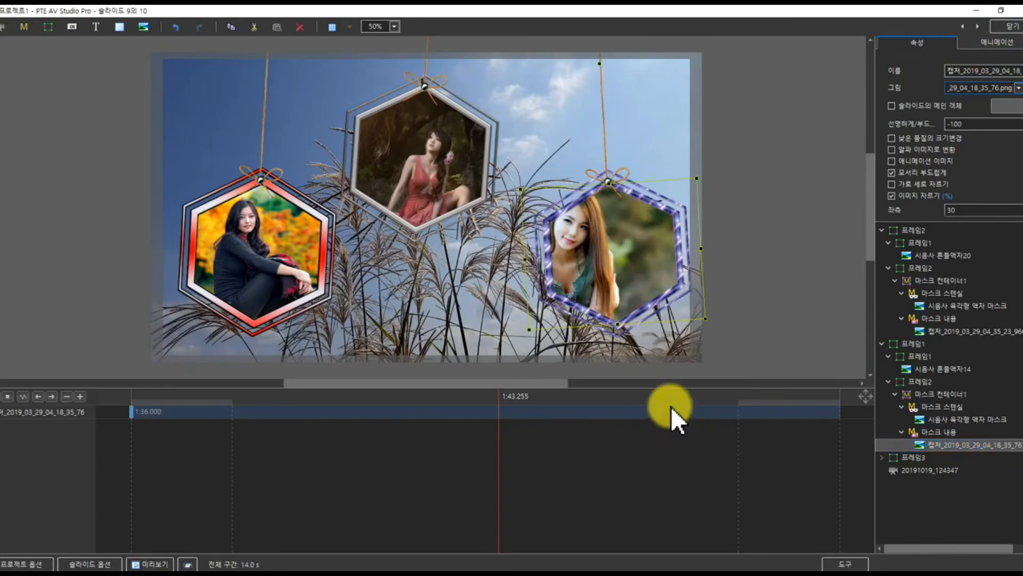
Crop 프레임1's new photo by 15% on the right and 14% on the left.
scroll(931, 148, "down", 3)
left_click_drag(888, 173, 898, 176)
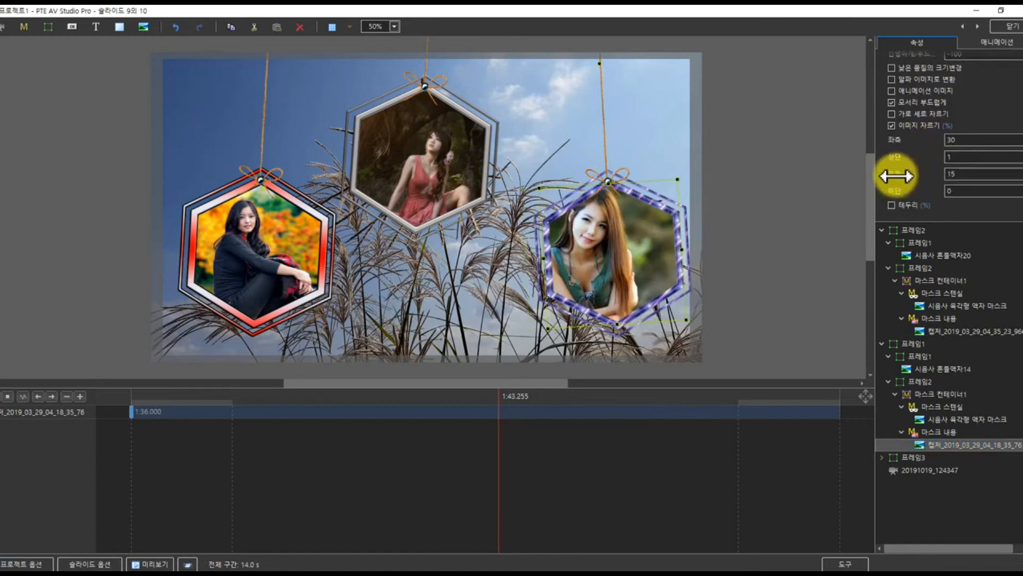
left_click_drag(891, 140, 886, 142)
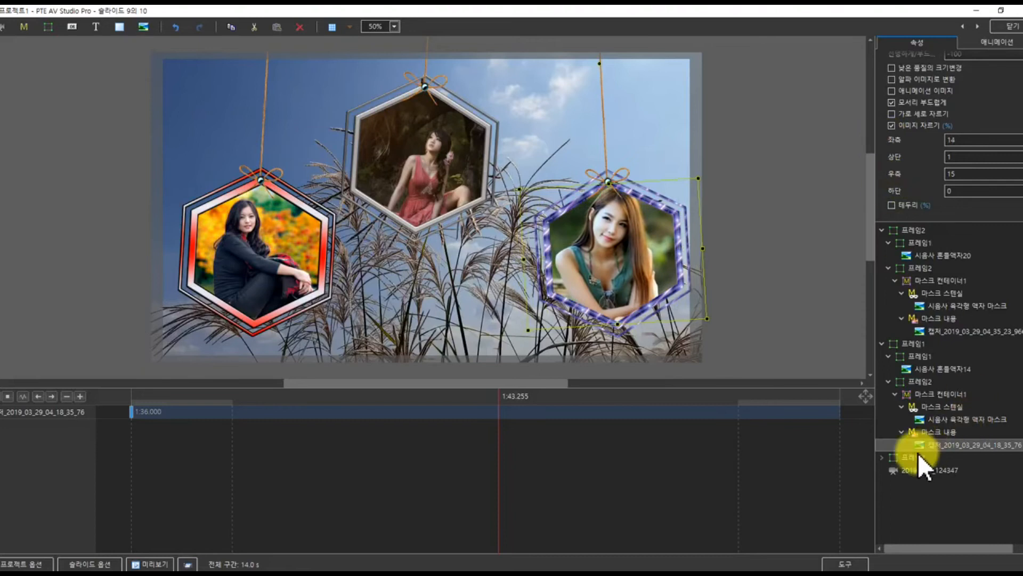
Replace the photo in 프레임3's mask with 캡처_2019_04_30_03_07_31_557.
left_click(883, 457)
scroll(933, 507, "down", 1)
left_click(933, 520)
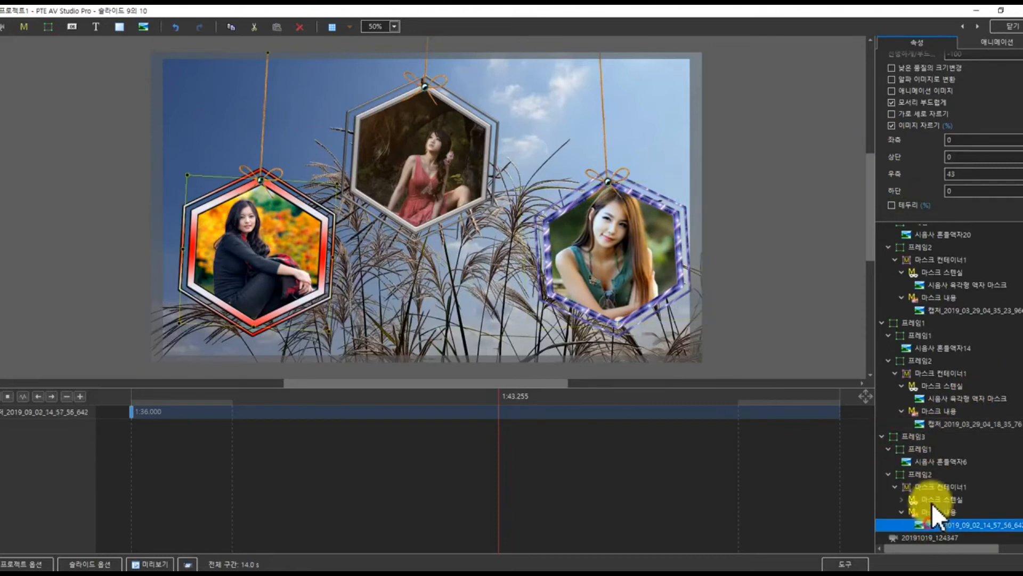
scroll(1005, 82, "up", 3)
left_click(983, 88)
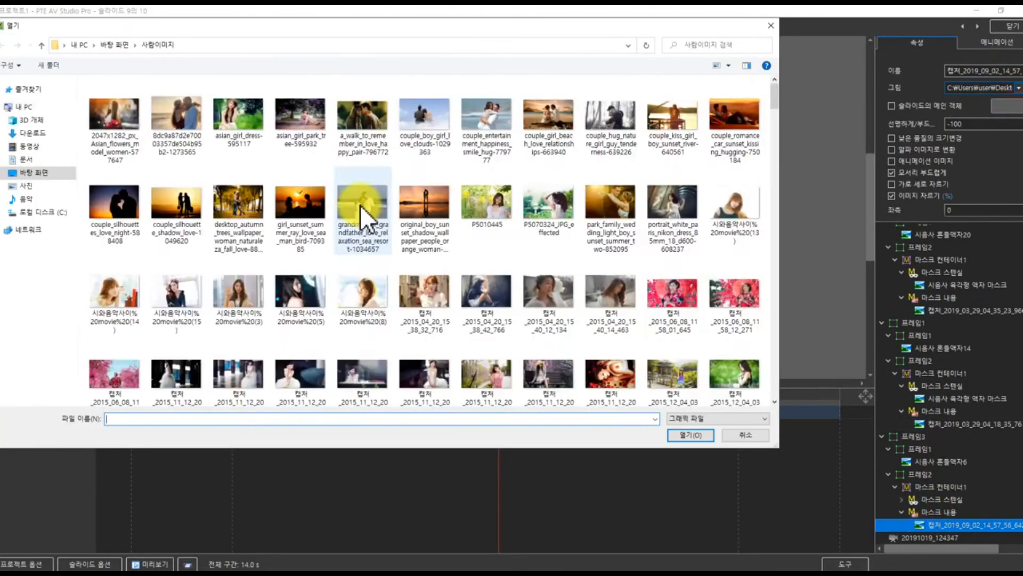
scroll(360, 220, "down", 5)
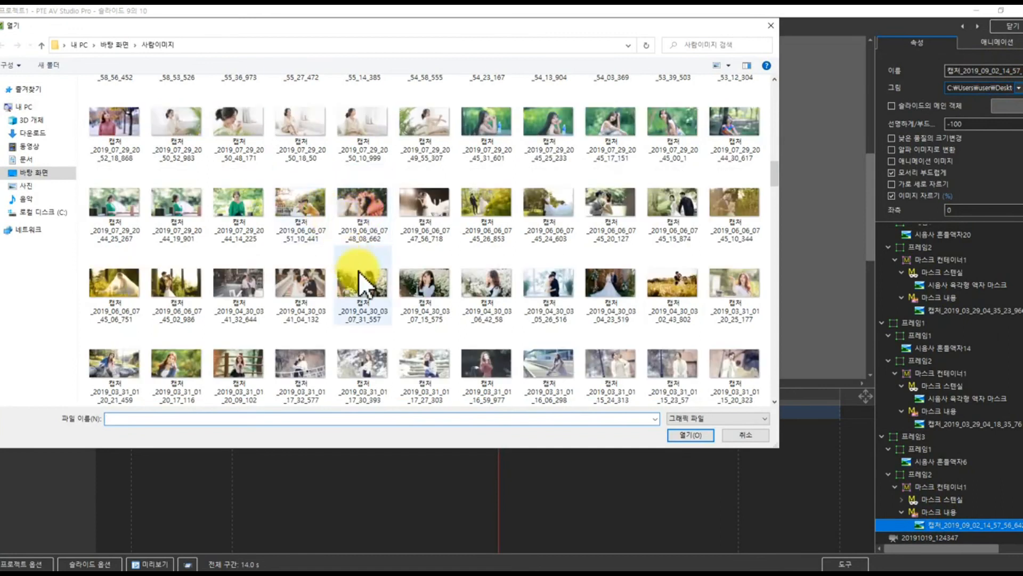
scroll(363, 294, "down", 3)
left_click(373, 159)
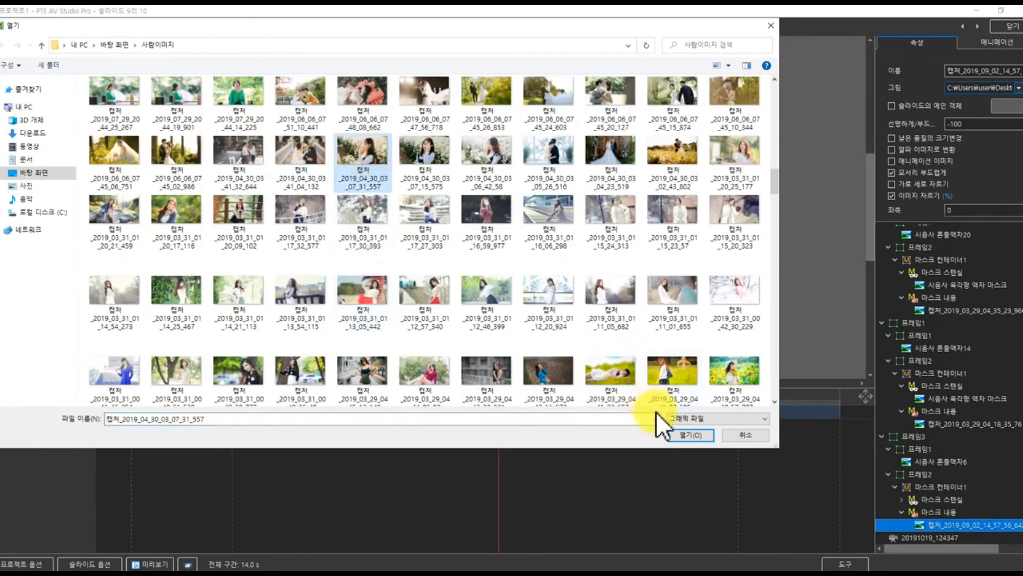
left_click(688, 435)
Set the crop of 프레임3's new photo to 0% on the right and 22% on the left.
scroll(921, 203, "down", 3)
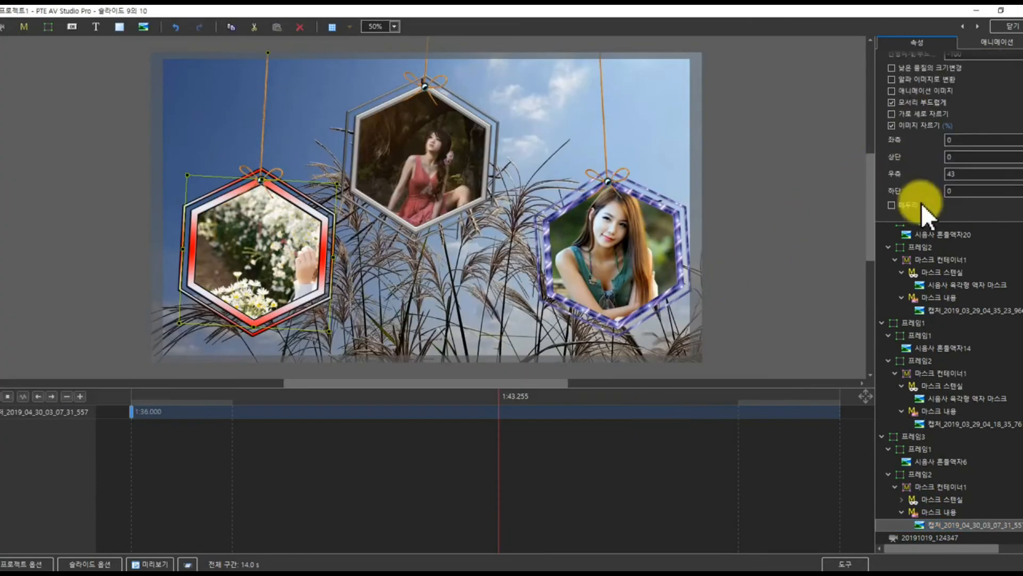
left_click_drag(896, 176, 865, 180)
left_click_drag(890, 139, 907, 140)
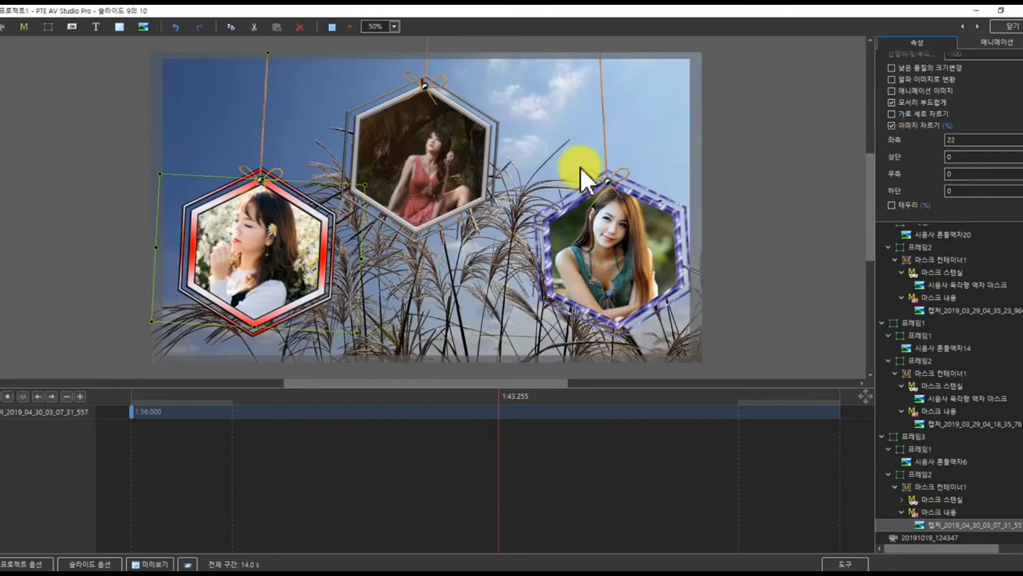
Collapse slide 9's frame trees, replace the background video 20191019_124347 with 장미꽃1-3, and close the editor.
scroll(909, 277, "up", 1)
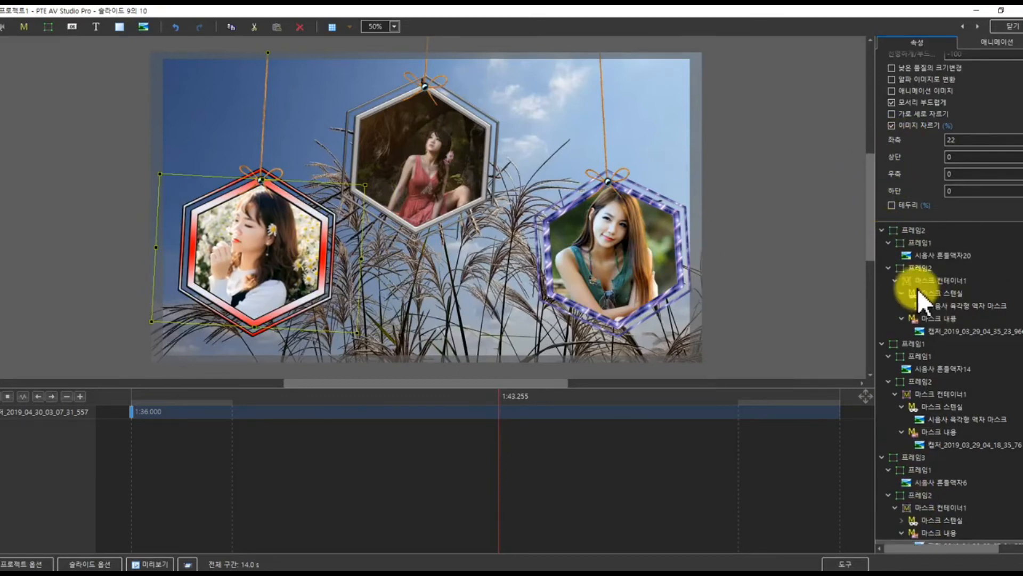
left_click(881, 230)
left_click(881, 243)
left_click(882, 256)
left_click(889, 268)
scroll(998, 82, "up", 2)
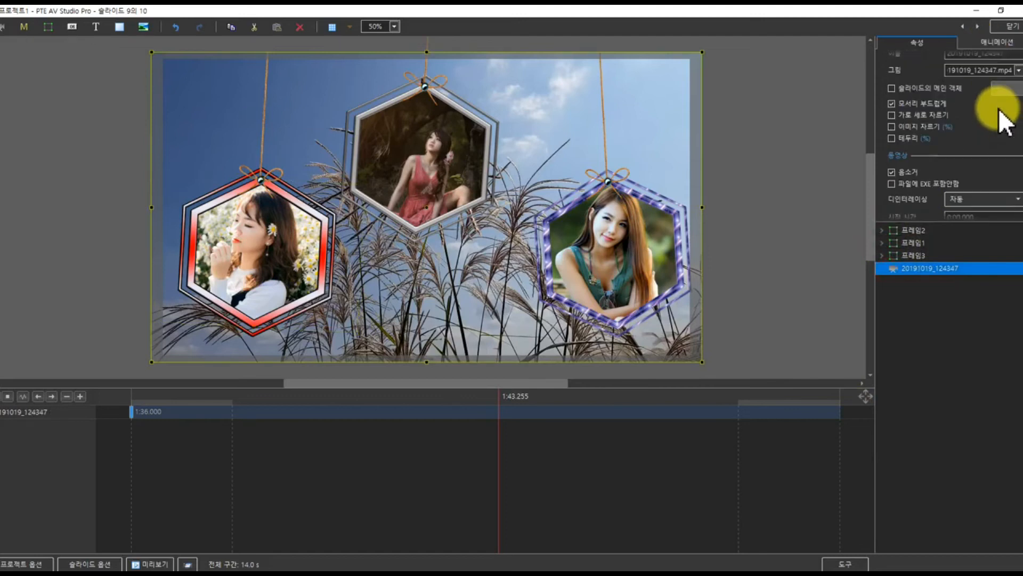
left_click(1001, 88)
scroll(527, 306, "down", 10)
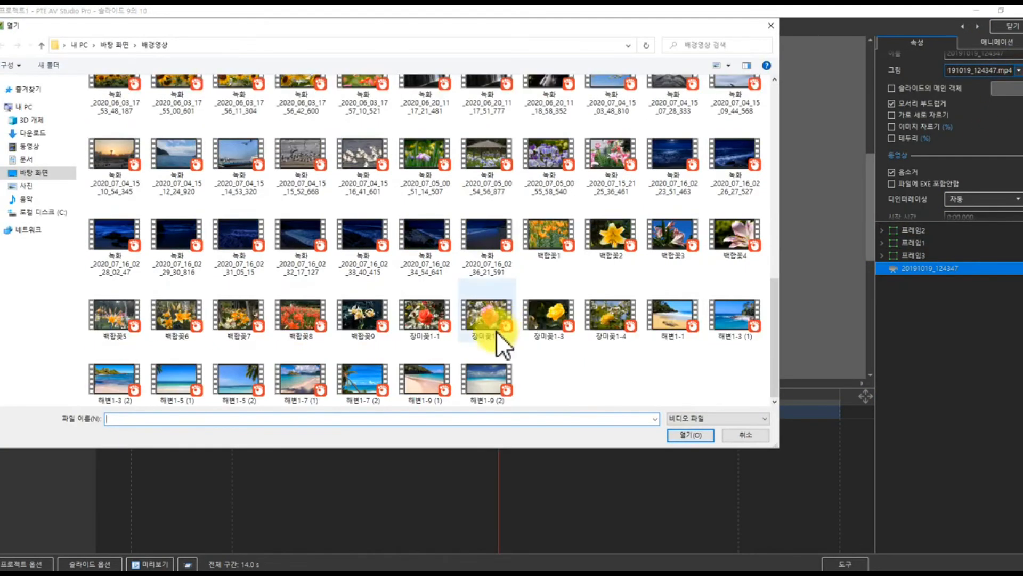
left_click(549, 319)
left_click(685, 436)
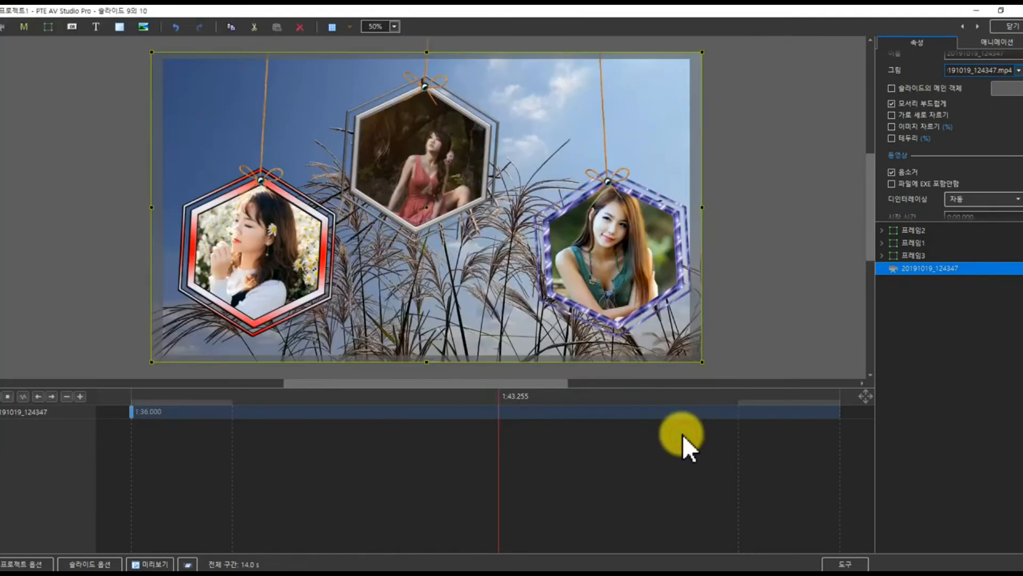
left_click(1012, 26)
Open slide 10's object editor and expand the object trees of 프레임2, 프레임1 and 프레임3.
left_click(967, 481)
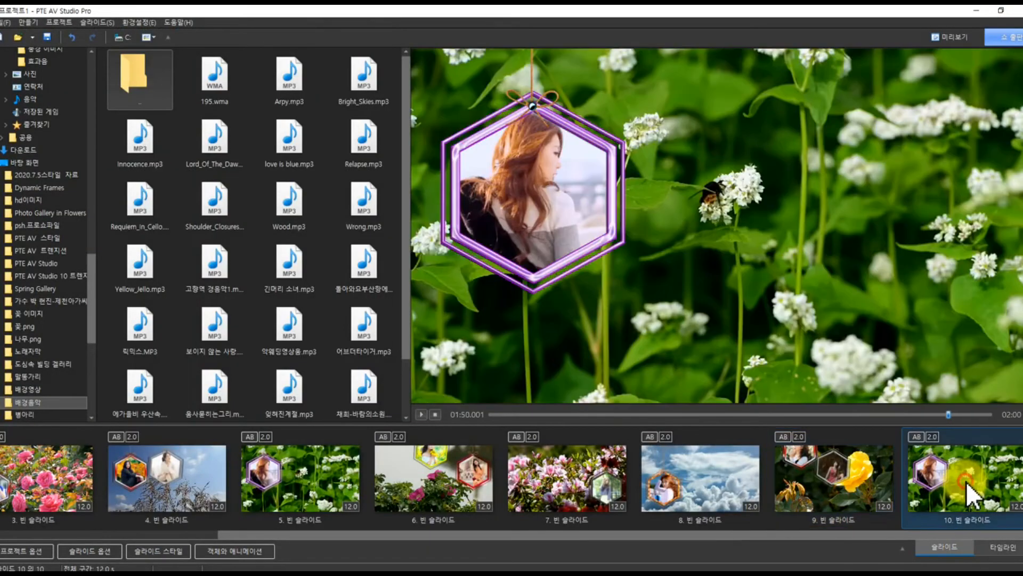
left_click(221, 553)
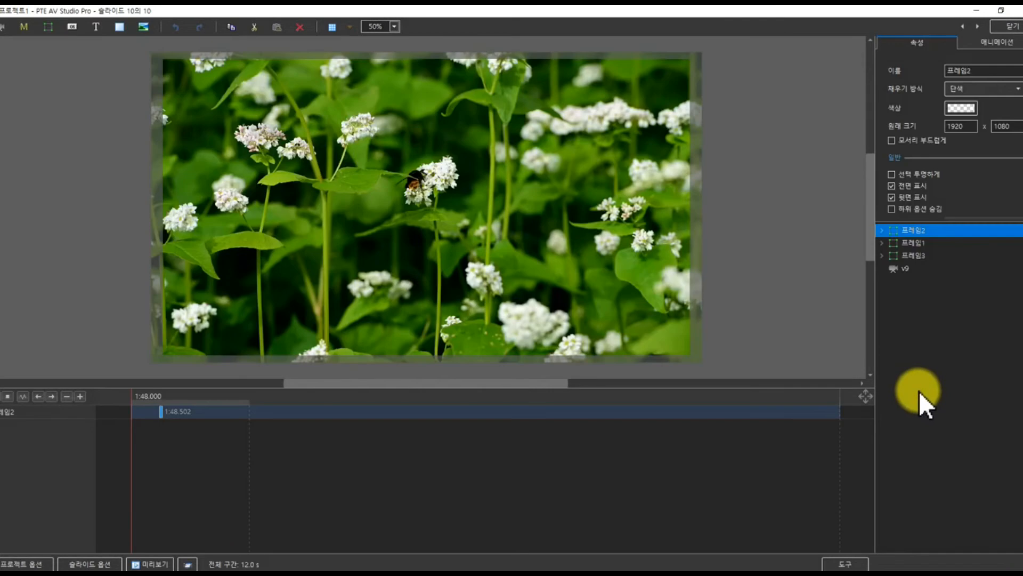
left_click(883, 230)
left_click(882, 343)
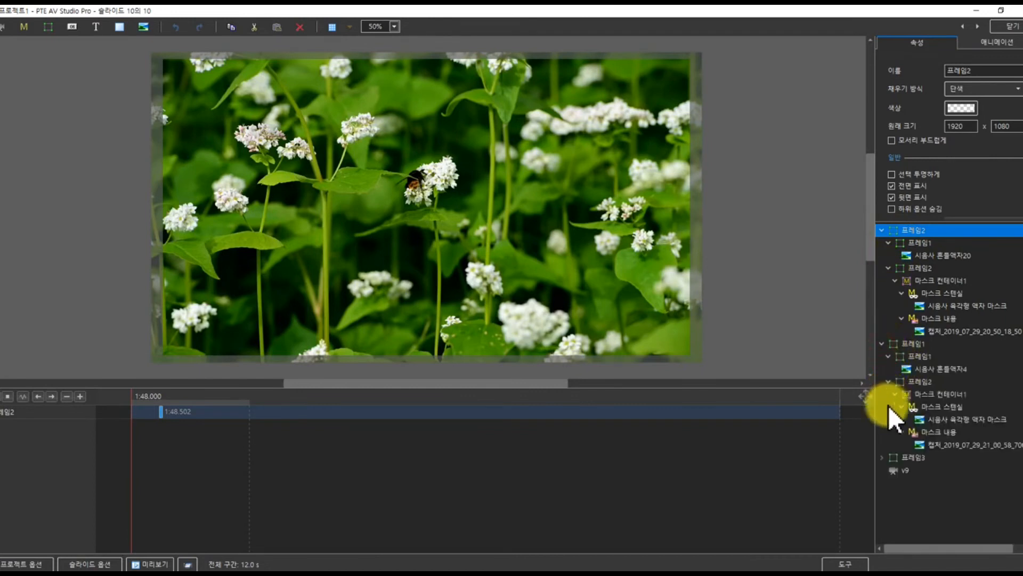
left_click(881, 458)
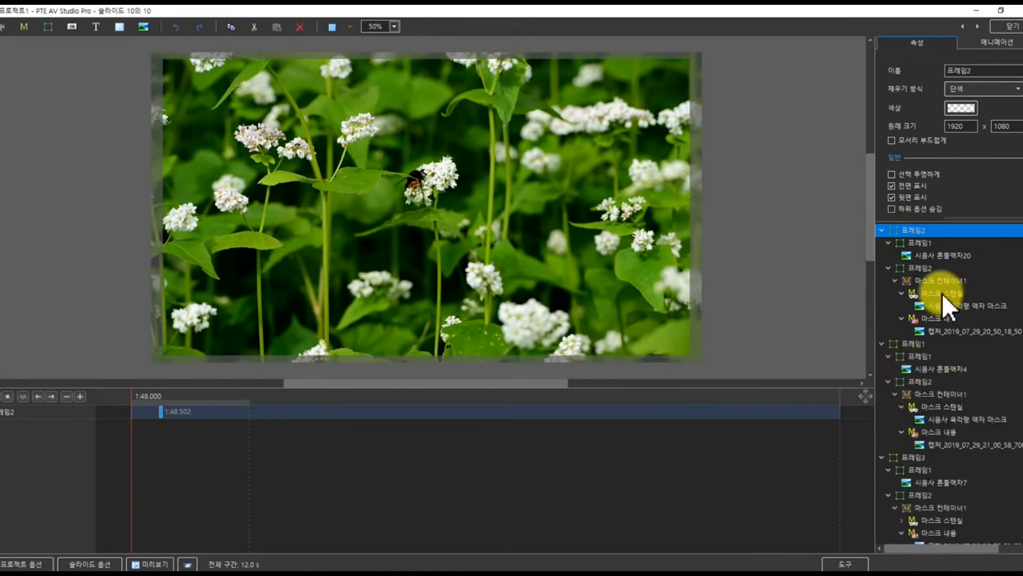
left_click(945, 328)
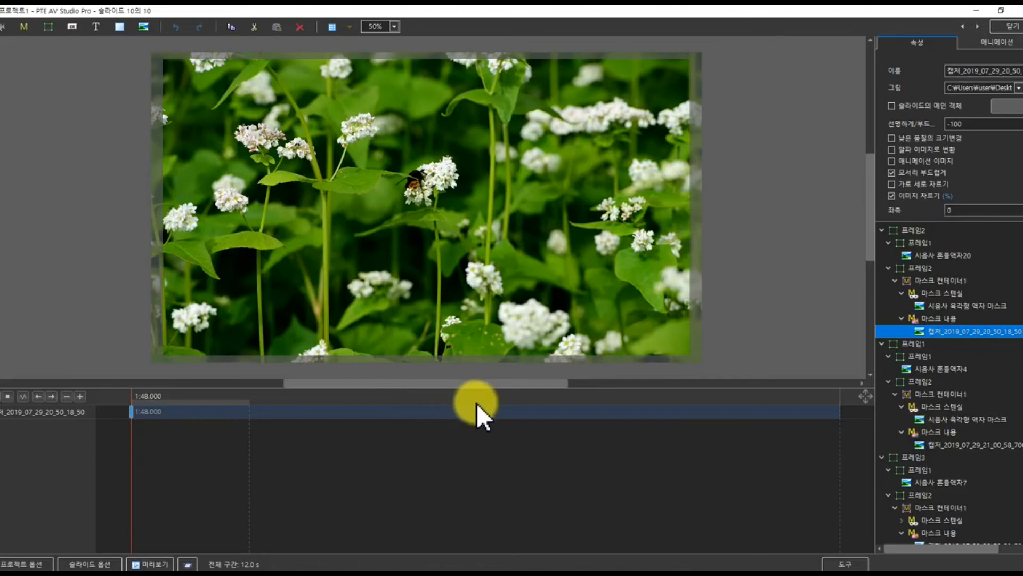
Collapse slide 10's three frame trees and select 프레임2, 프레임1 and 프레임3 together to examine their keyframe timing.
left_click(882, 230)
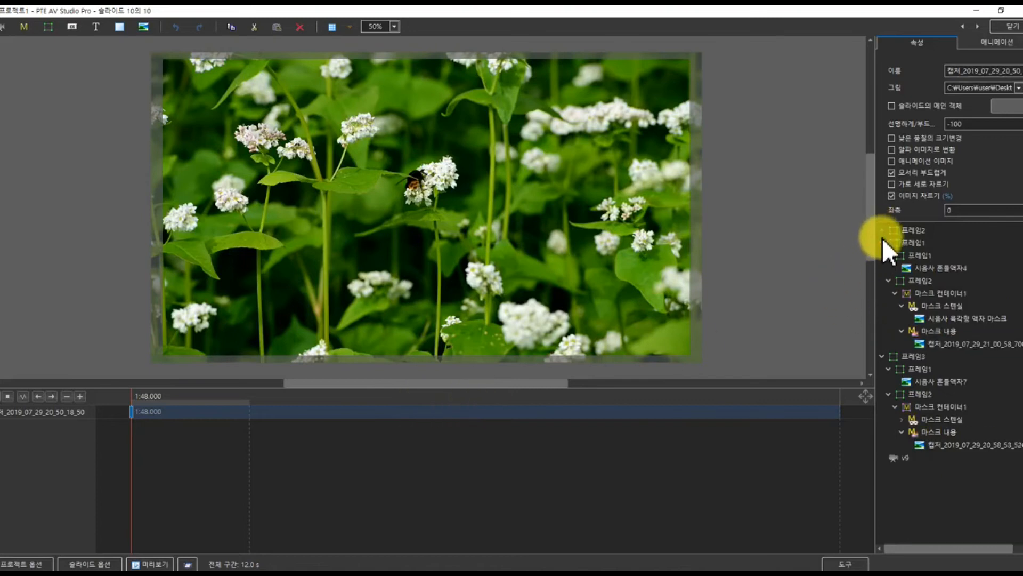
left_click(883, 243)
left_click(882, 256)
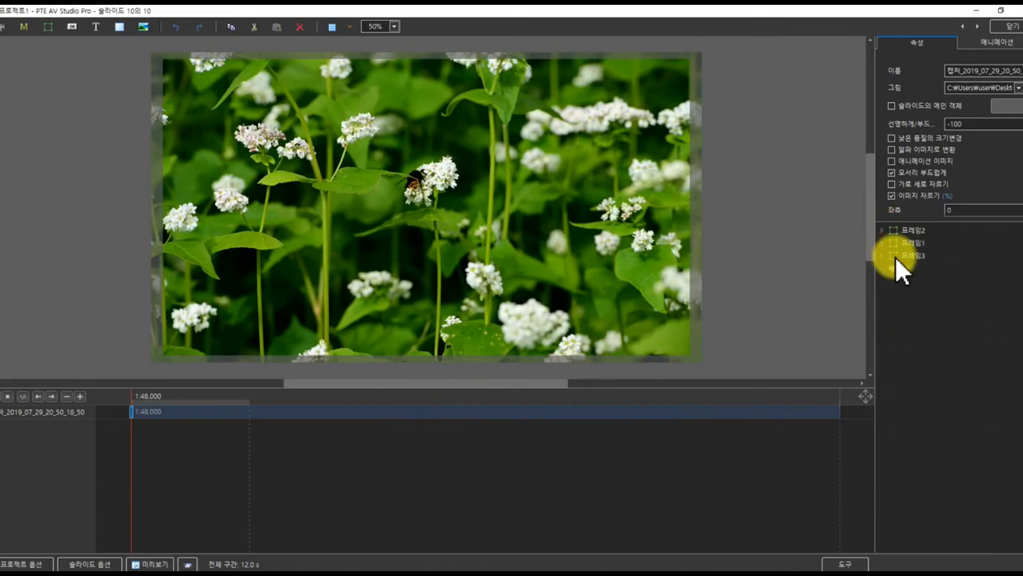
left_click(908, 231)
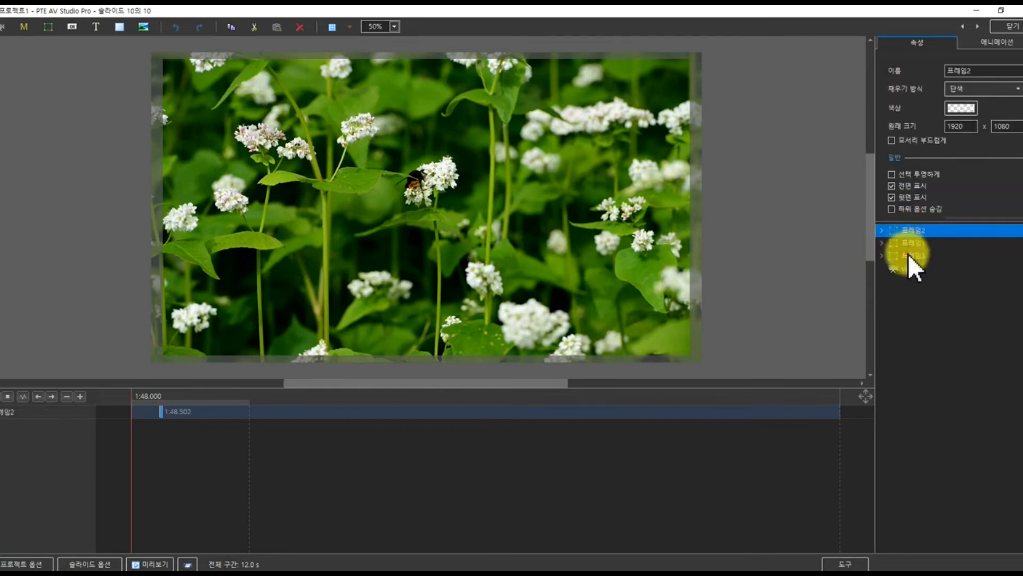
left_click(908, 255, "shift")
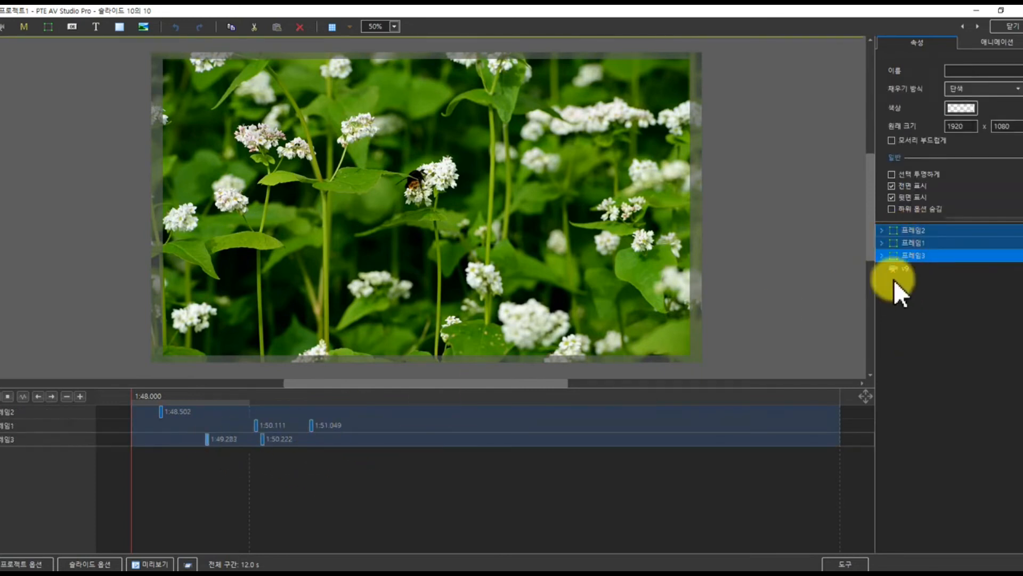
left_click(261, 412)
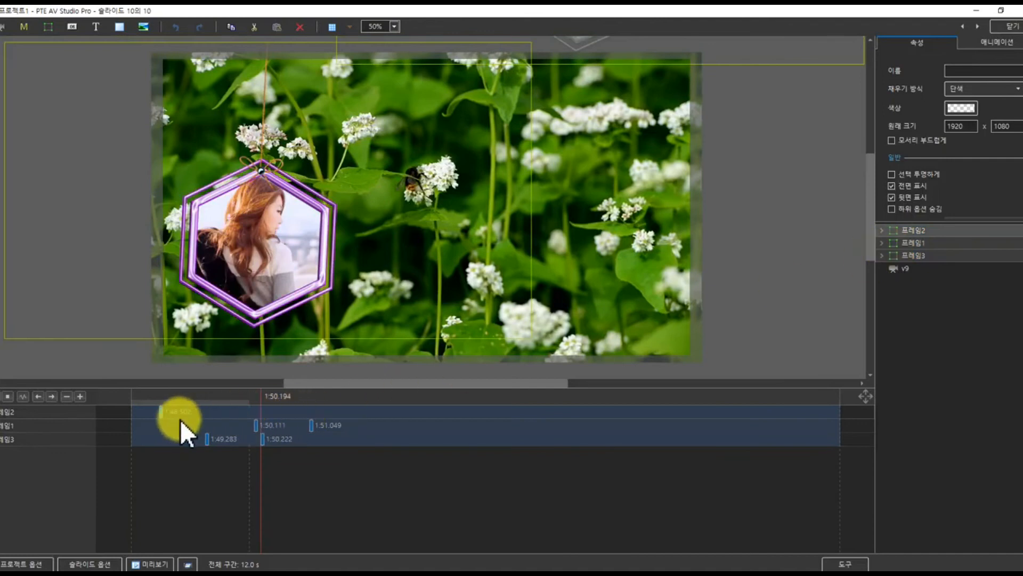
left_click(165, 408)
mouse_move(164, 408)
left_mouse_down()
mouse_move(779, 404)
mouse_move(216, 430)
mouse_move(169, 411)
left_mouse_up()
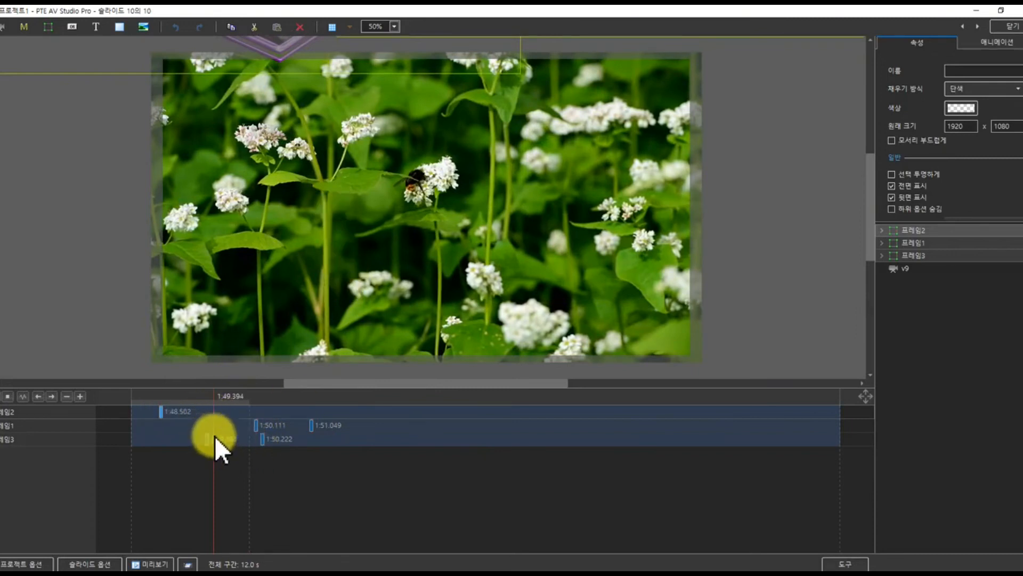
Replace the photo in 프레임2's mask with 캡처_2019_03_09_20_32_01_46 and preview the slide at 1:54.591.
left_click(886, 231)
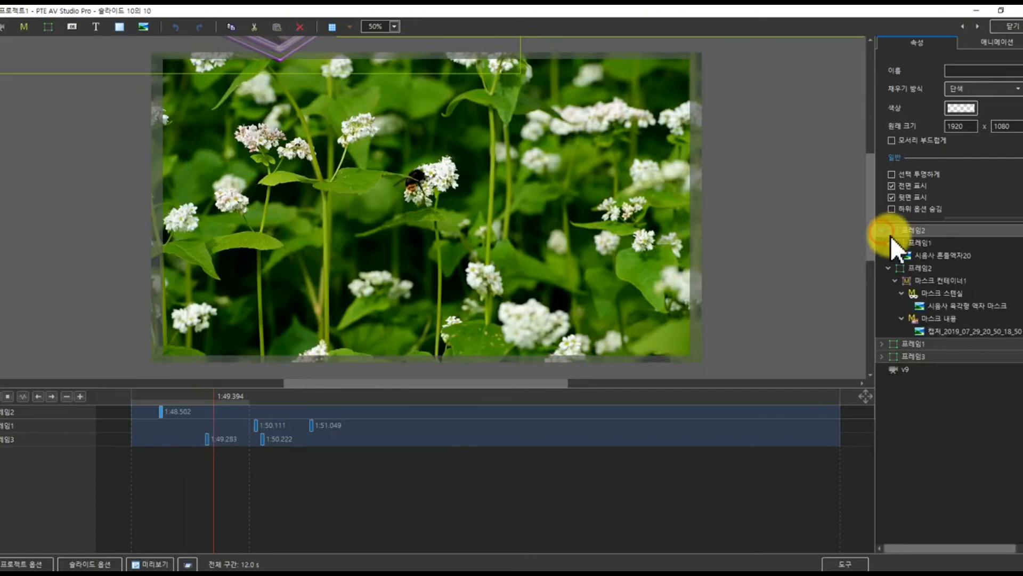
left_click(950, 331)
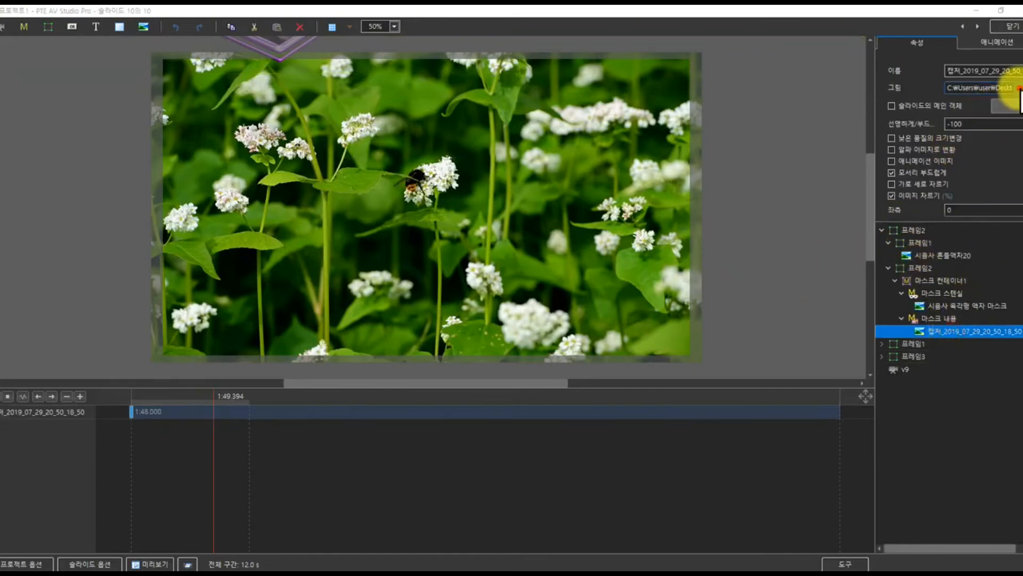
left_click(995, 108)
scroll(478, 306, "down", 10)
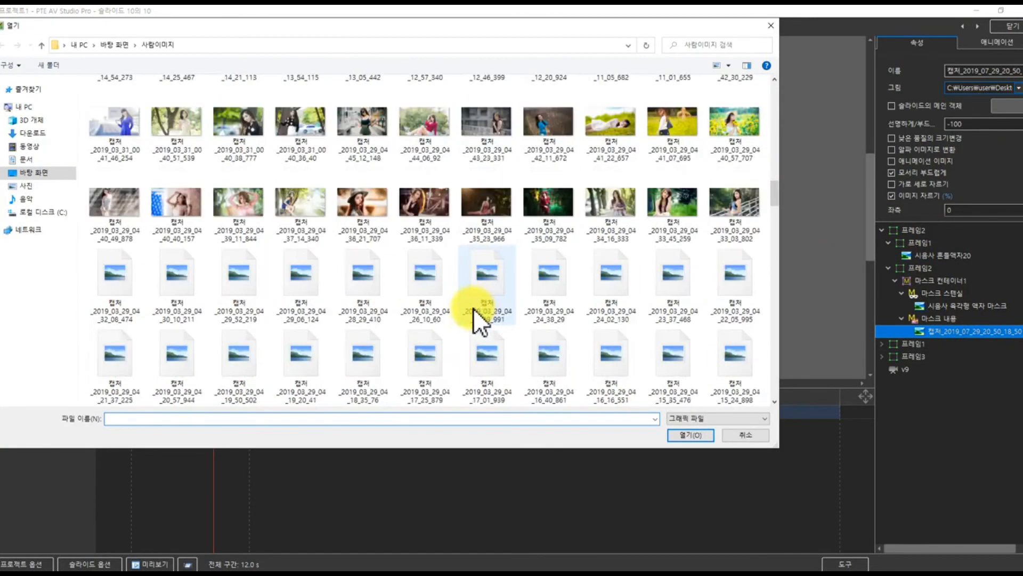
left_click(531, 289)
left_click(689, 434)
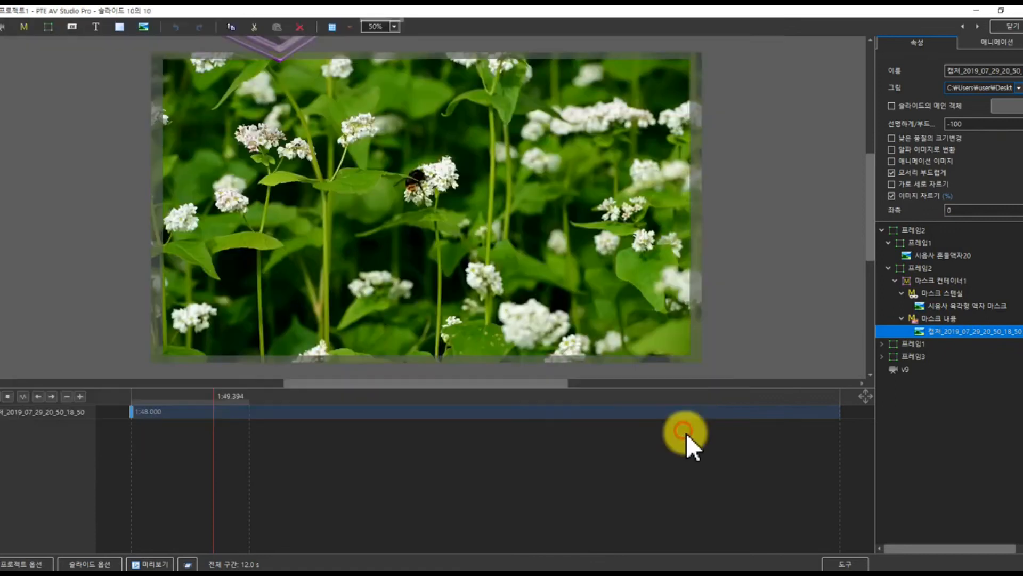
left_click(521, 402)
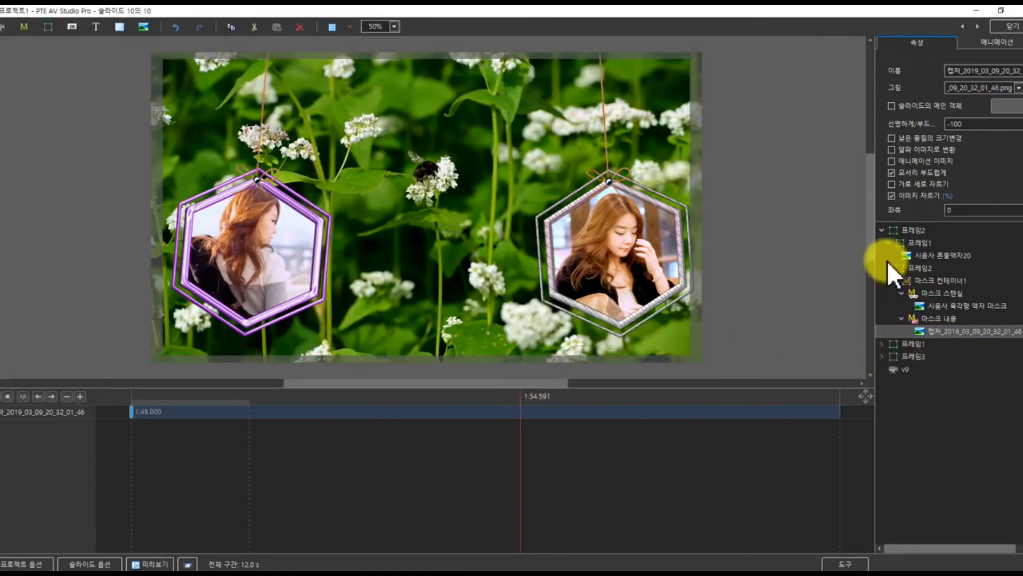
Select 프레임3's mask photo to locate it on the canvas, then collapse that frame's tree and expand 프레임1's.
left_click(888, 243)
left_click(885, 344)
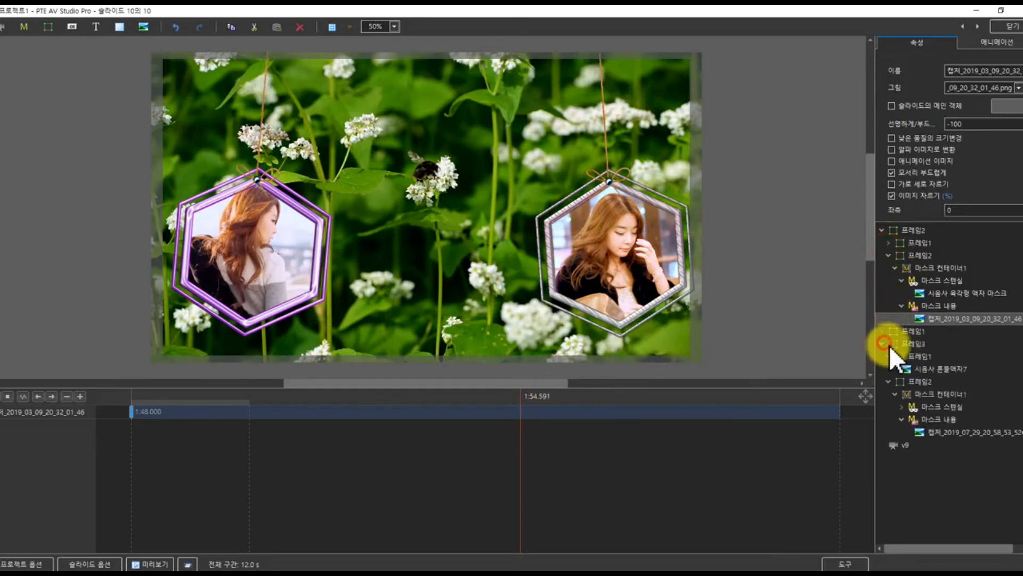
left_click(948, 429)
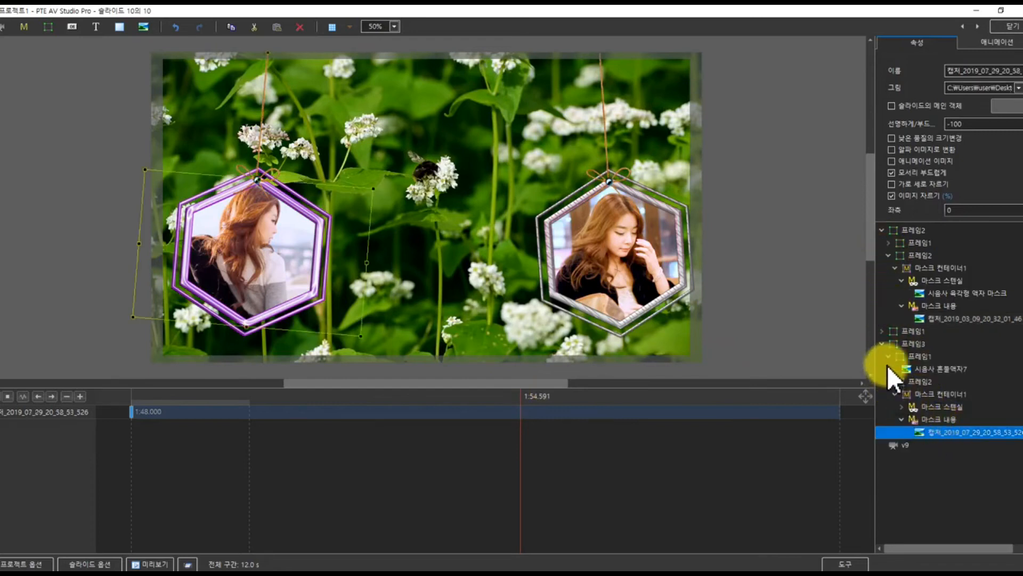
left_click(882, 343)
left_click(882, 331)
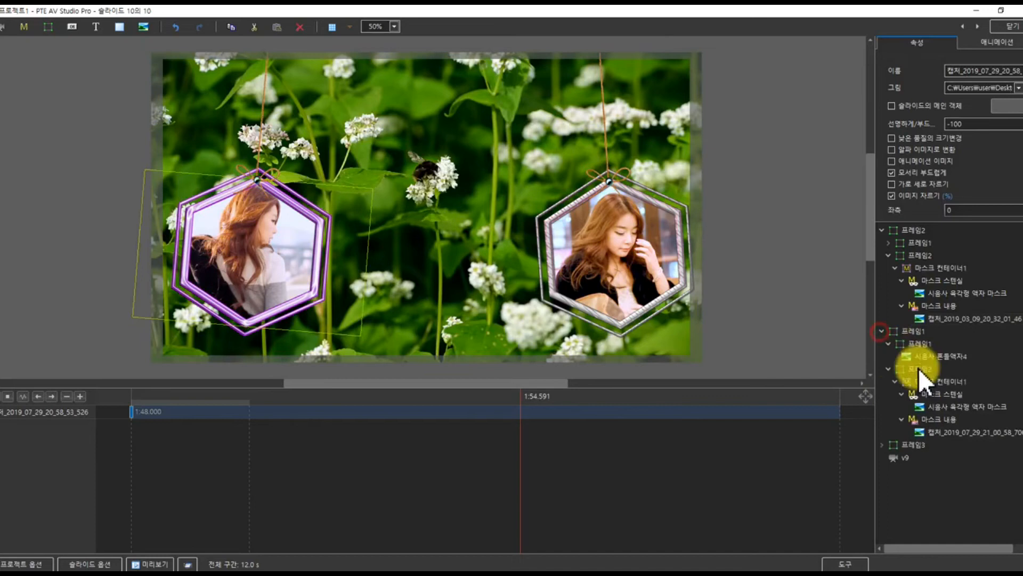
Replace 프레임1's mask photo with 캡처_2018_07_18_00_57_02_566 and set its crop to 0% on the left and 29% on the right.
left_click(958, 433)
left_click(1019, 88)
scroll(422, 264, "down", 15)
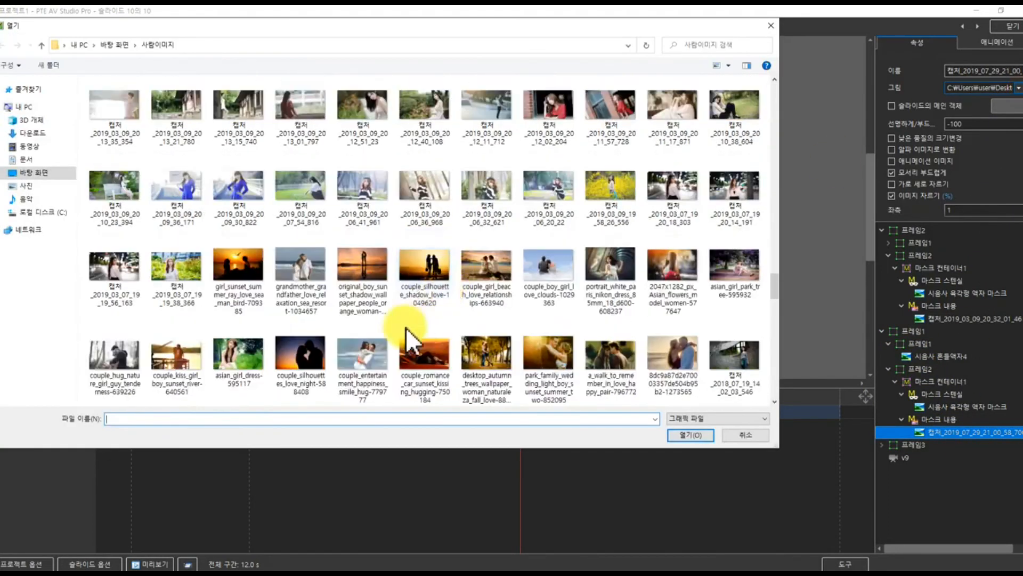
scroll(404, 356, "down", 5)
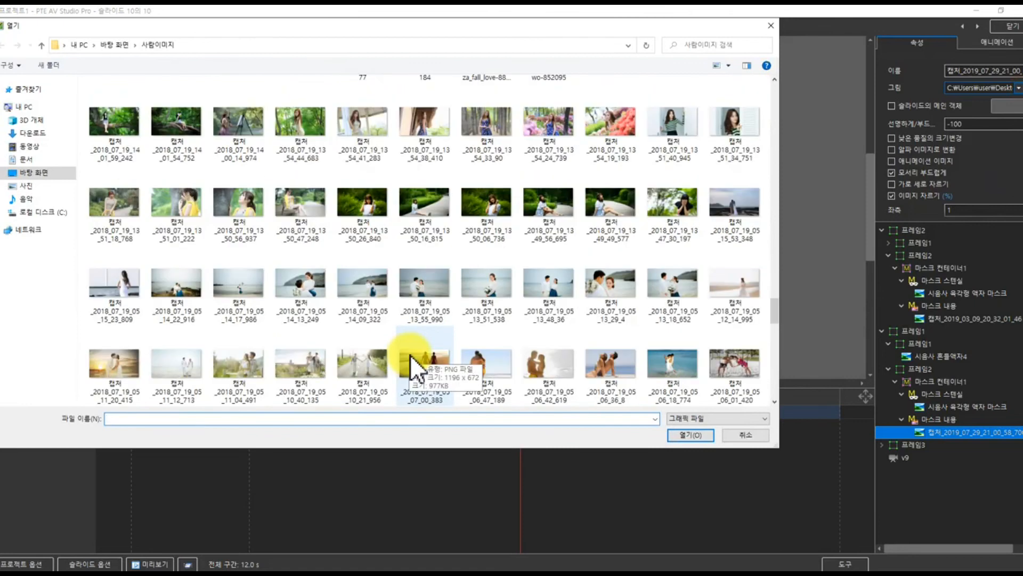
scroll(411, 354, "down", 3)
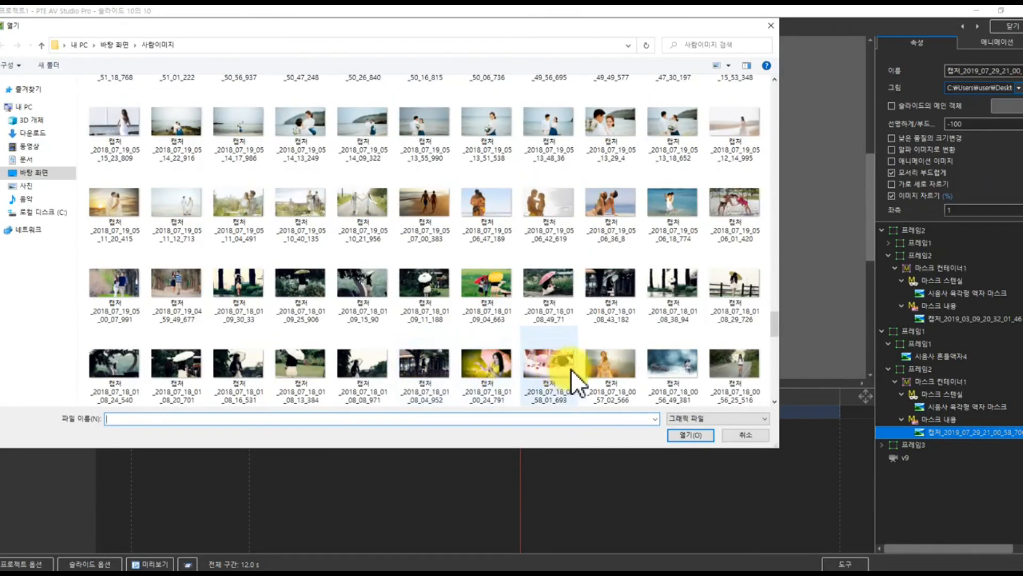
left_click(608, 367)
left_click(691, 433)
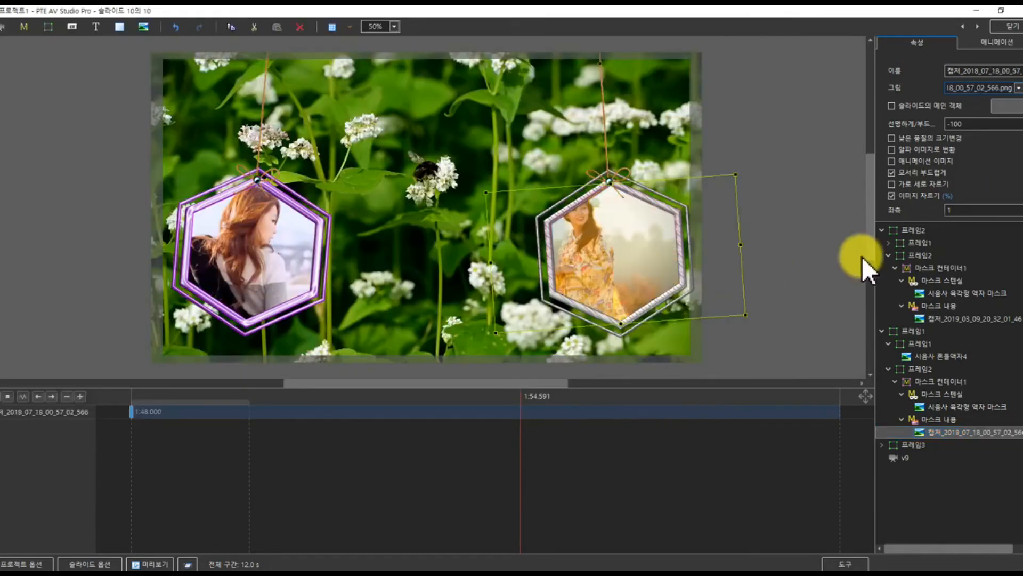
scroll(920, 160, "down", 3)
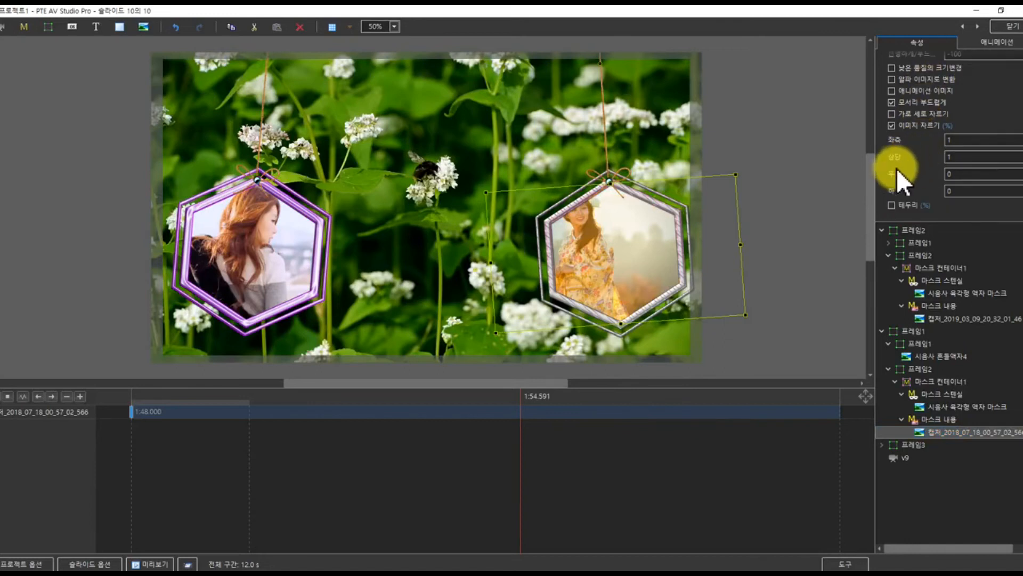
left_click_drag(891, 142, 907, 172)
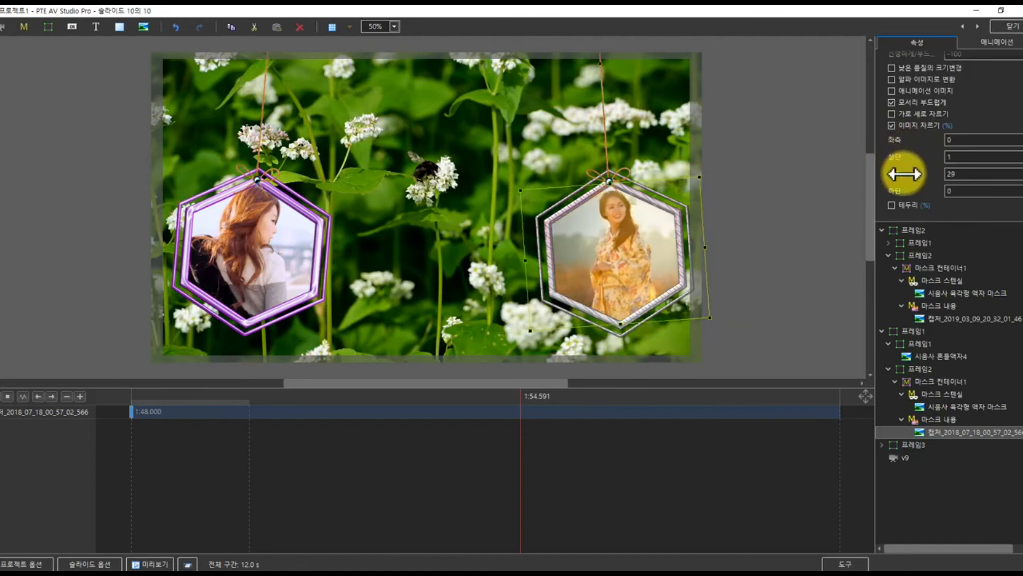
Replace slide 10's background video v9 with v5 and close the object editor.
left_click(906, 458)
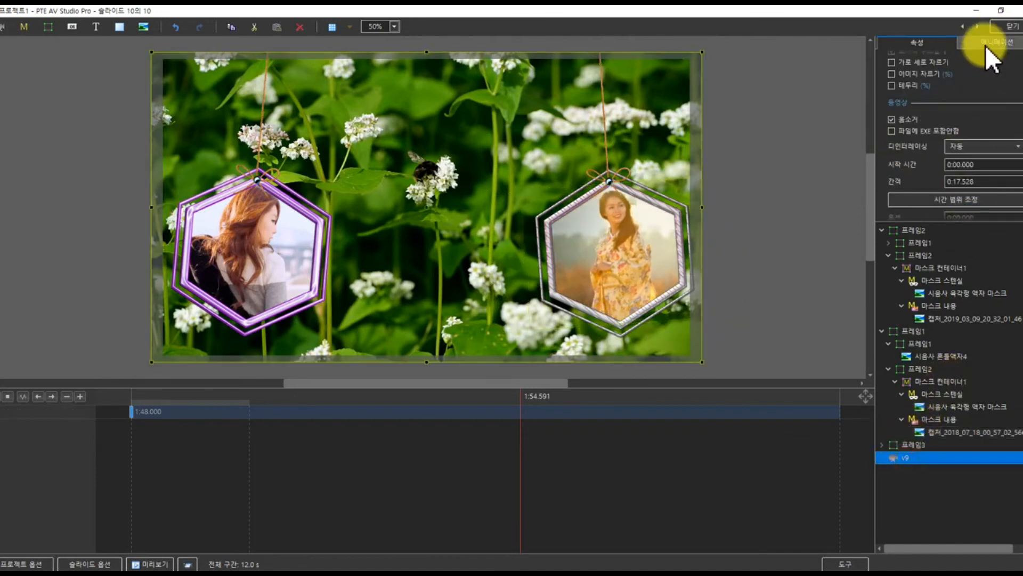
scroll(992, 70, "up", 2)
left_click(1015, 87)
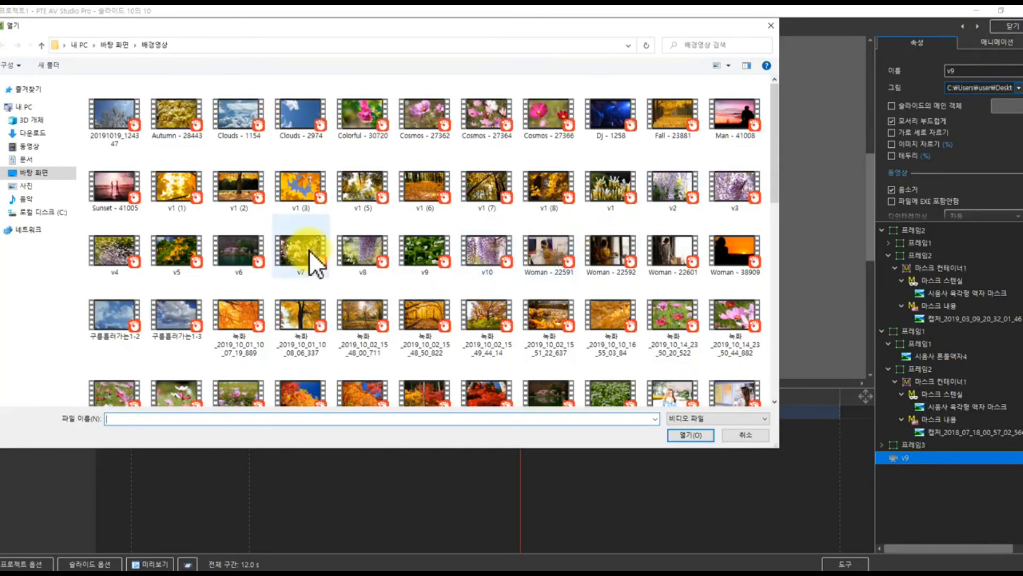
left_click(155, 254)
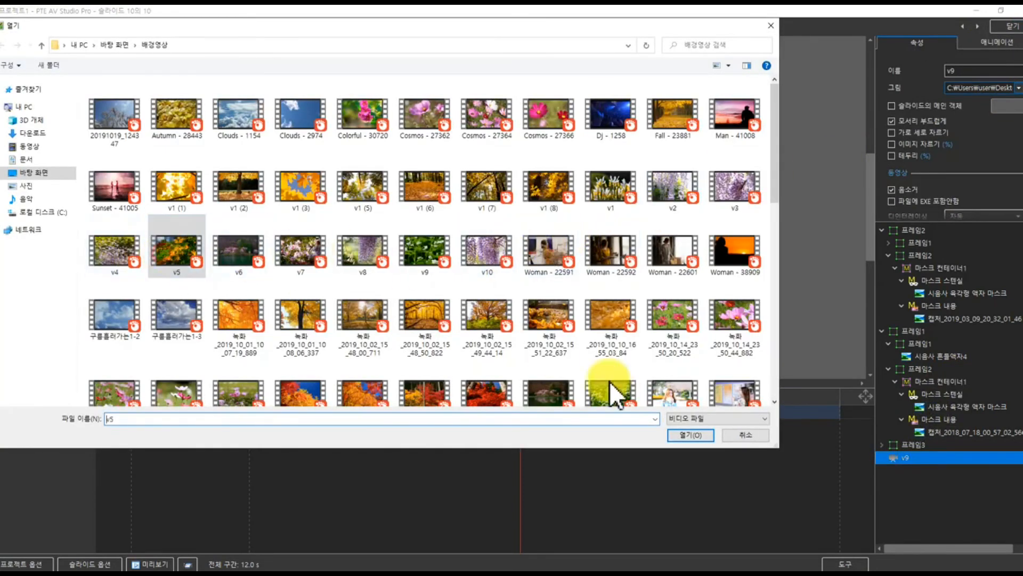
left_click(690, 435)
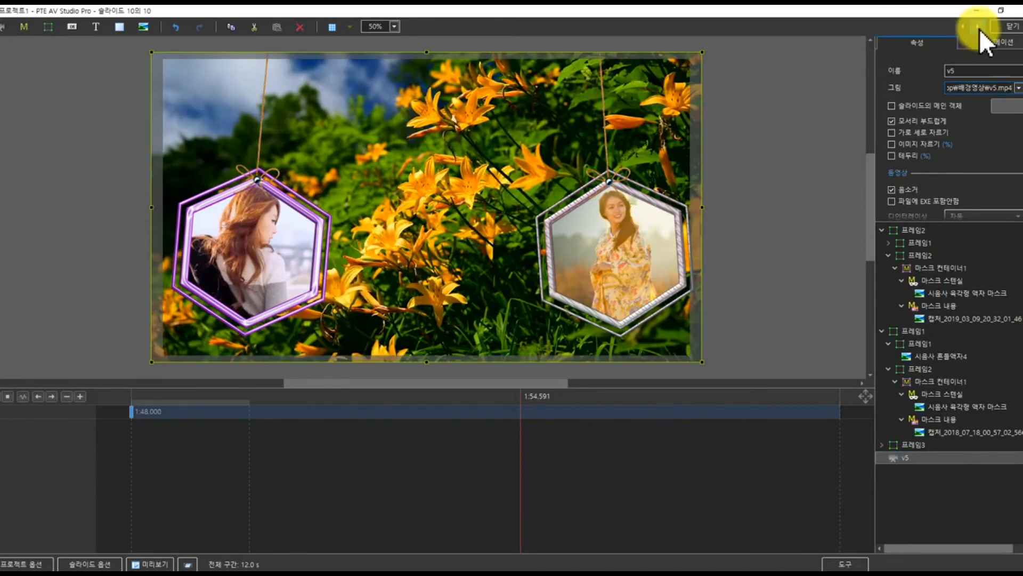
left_click(1001, 27)
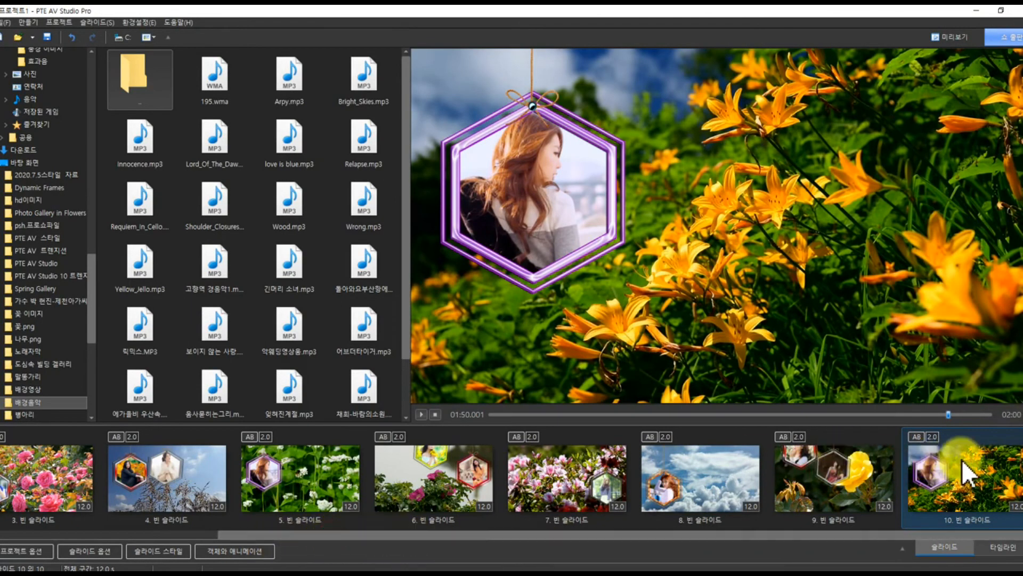
Open slide 1's object editor and add an empty mask container.
left_click_drag(291, 531, 6, 531)
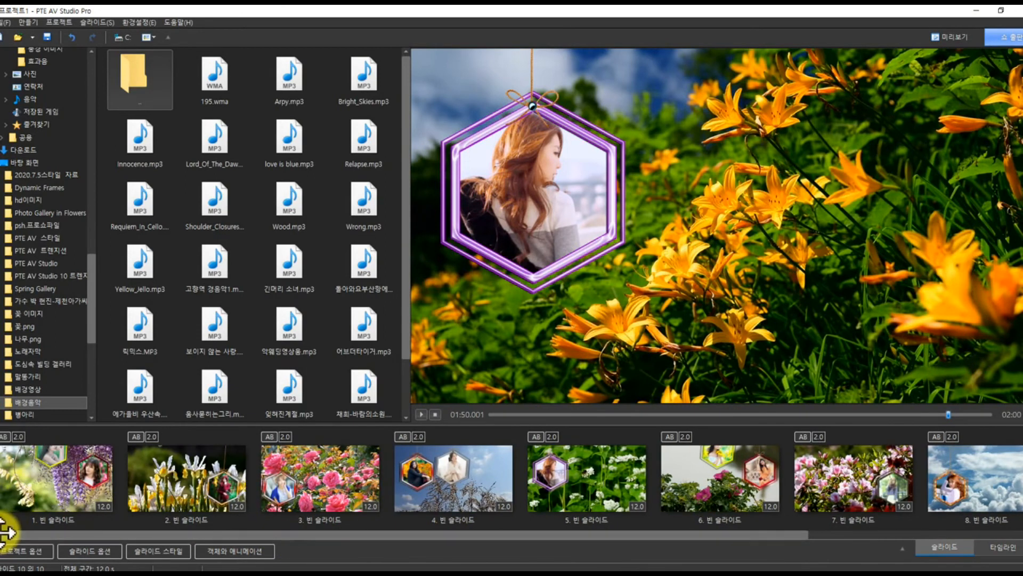
left_click(34, 501)
left_click(229, 546)
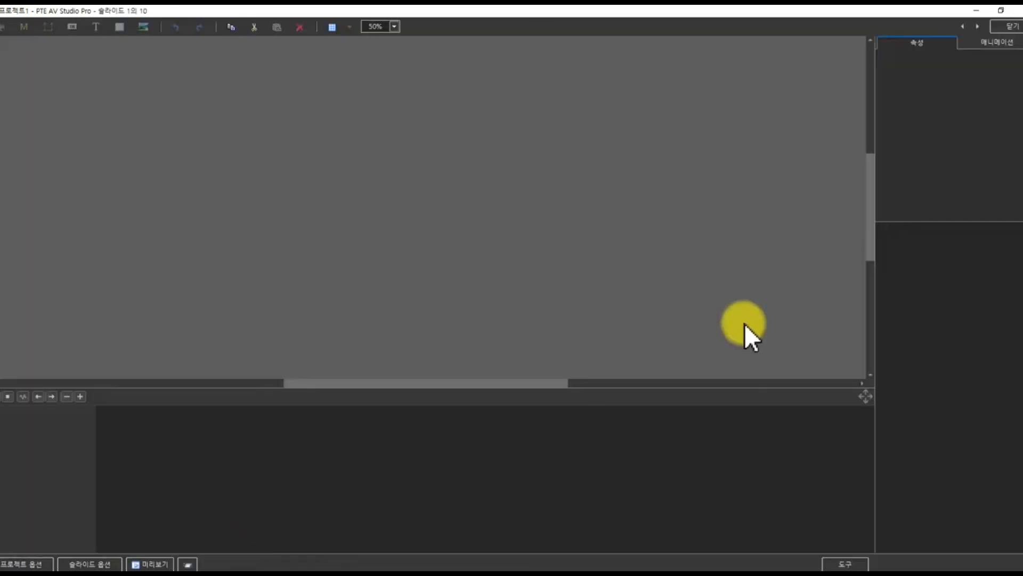
left_click(906, 305)
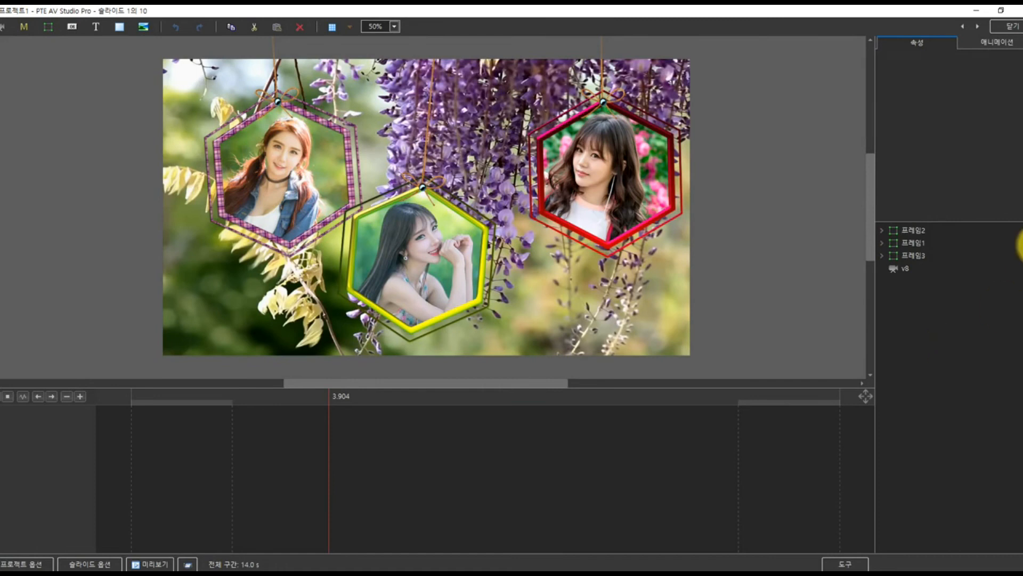
left_click(24, 28)
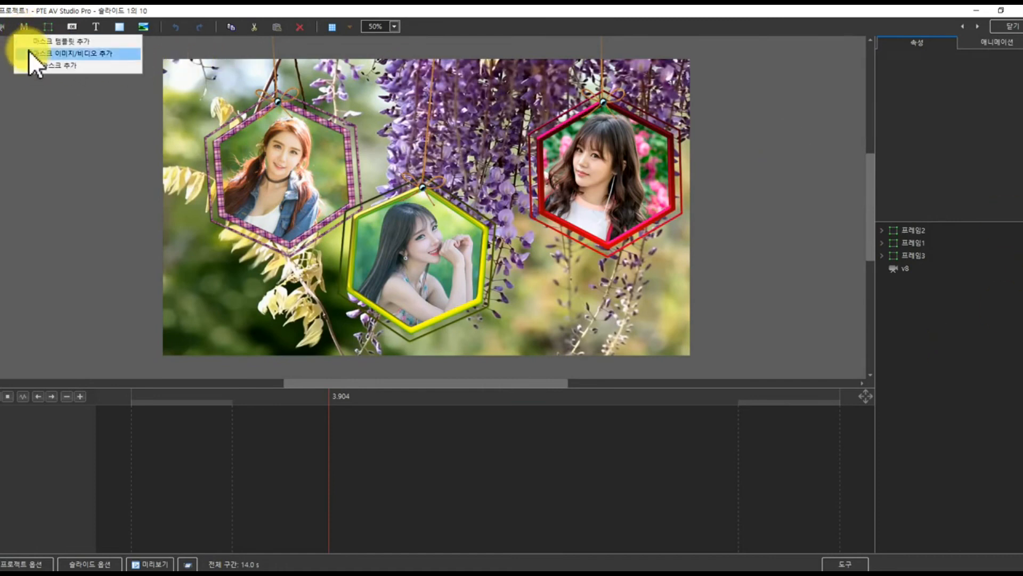
left_click(40, 65)
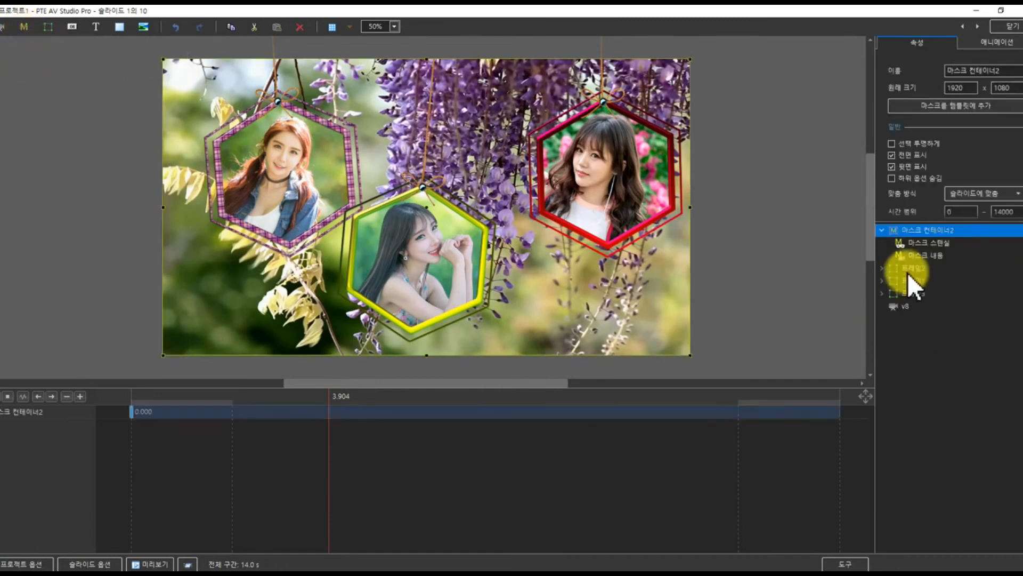
Add the video 녹화_2019_03_06_01_43_56_652 from the desktop folder 파티클영상 to the new container's mask stencil.
left_click(904, 243)
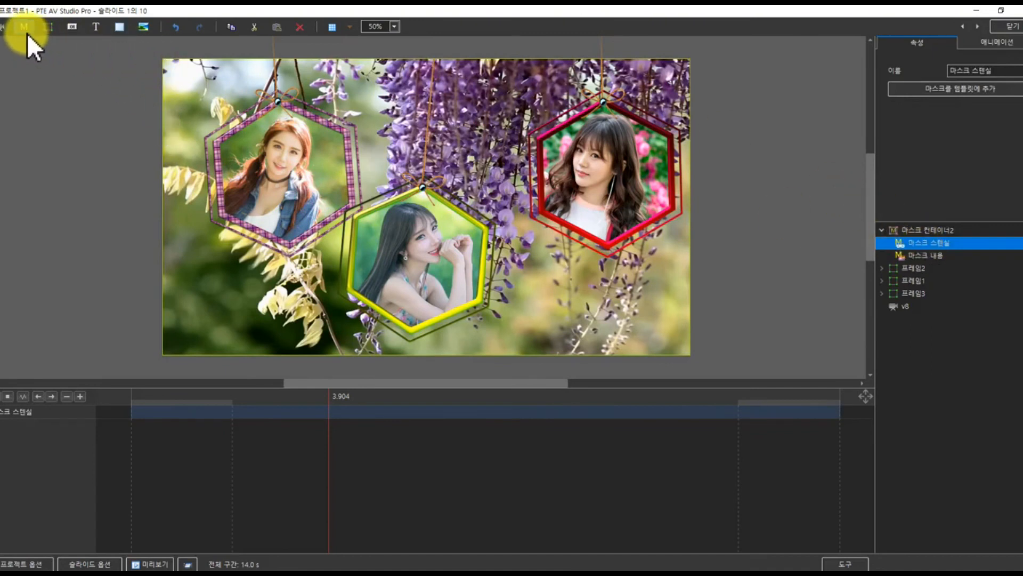
left_click(5, 27)
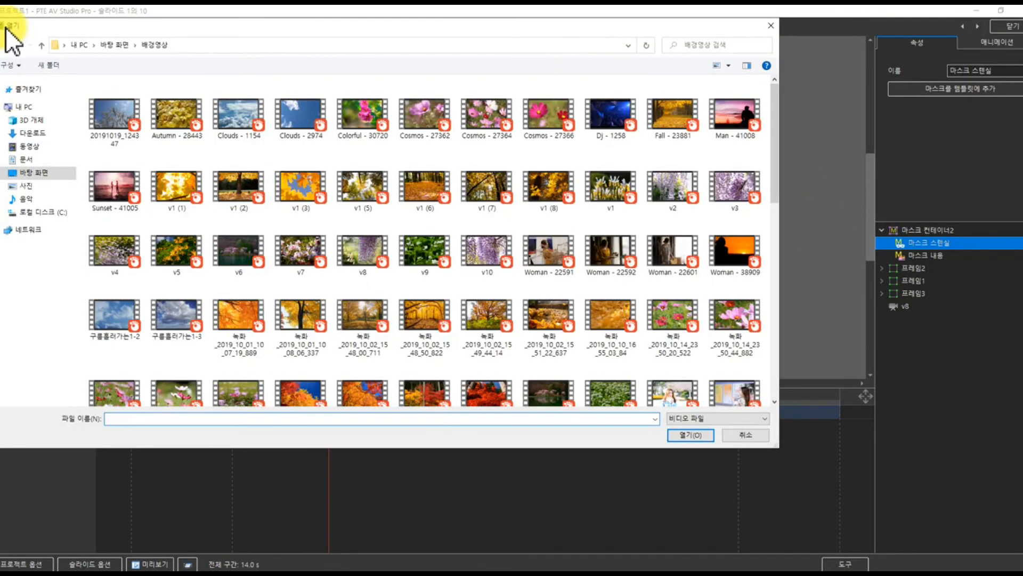
left_click(61, 172)
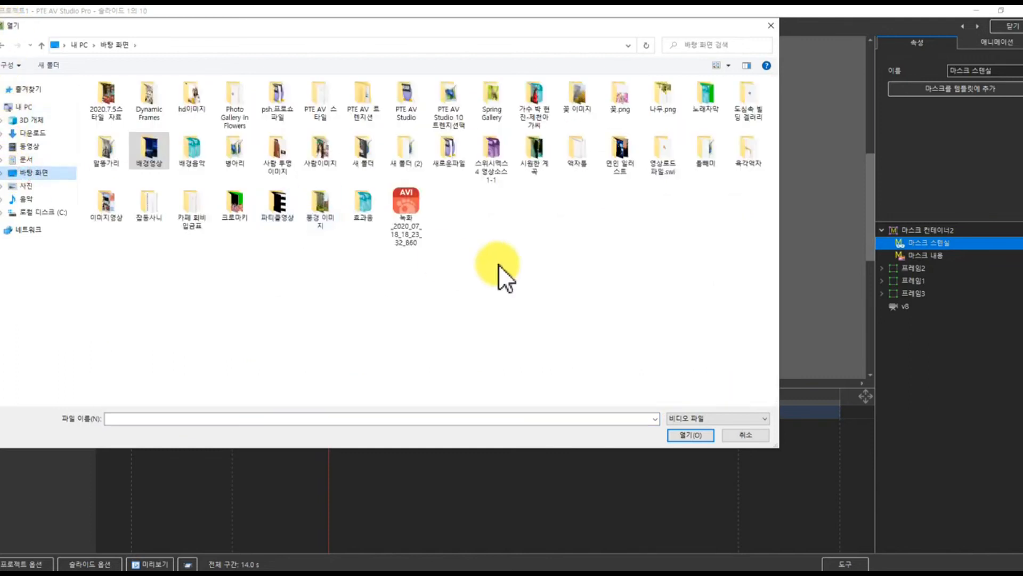
double_click(283, 210)
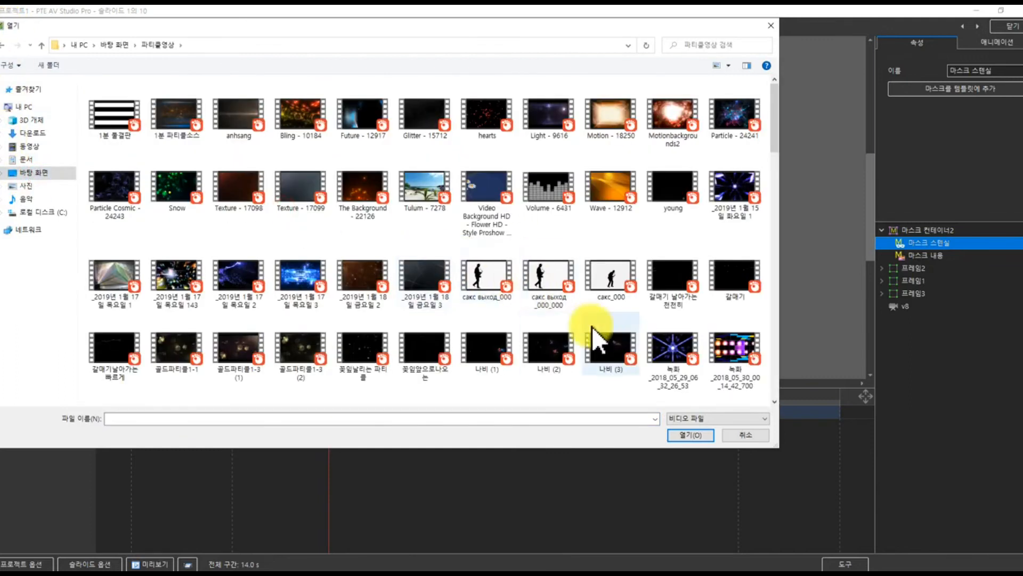
scroll(591, 326, "down", 2)
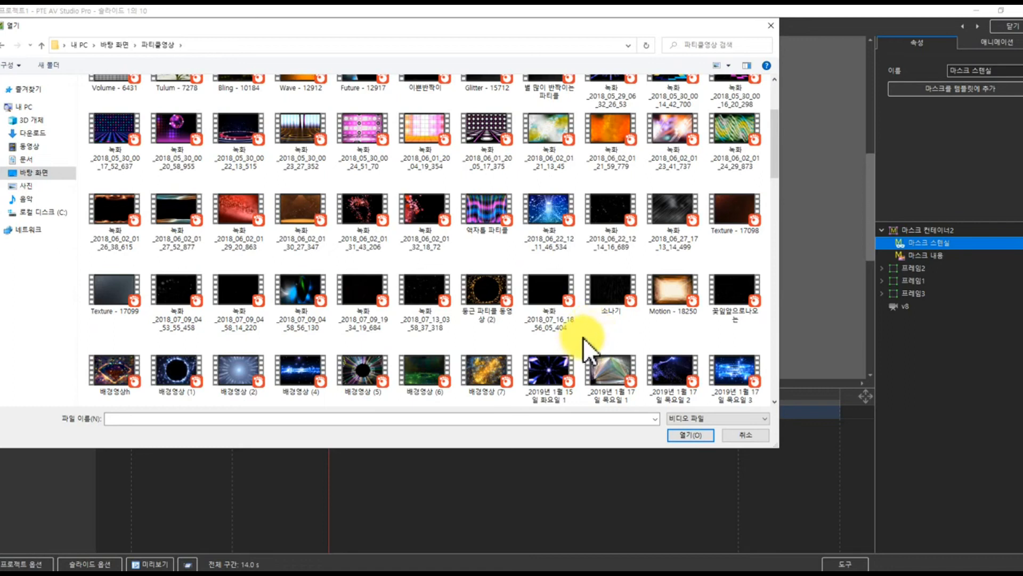
scroll(583, 335, "up", 3)
scroll(583, 333, "down", 2)
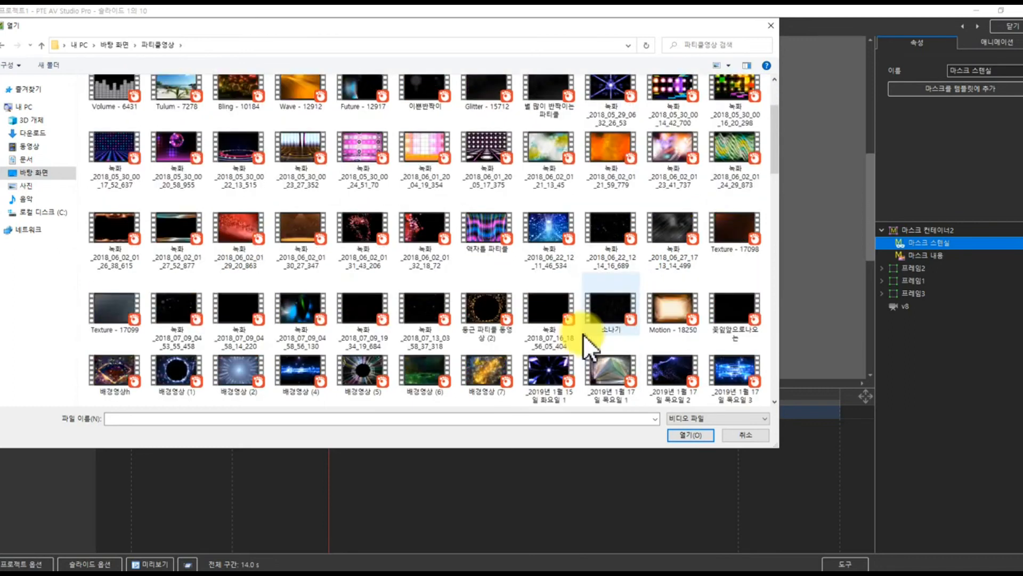
scroll(583, 334, "down", 2)
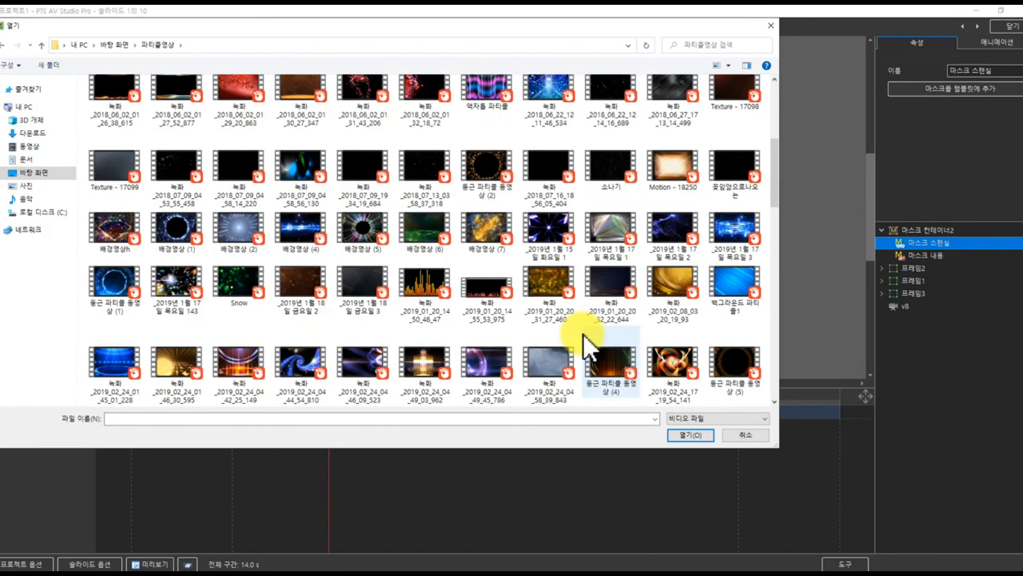
scroll(583, 334, "down", 2)
left_click(741, 287)
left_click(683, 437)
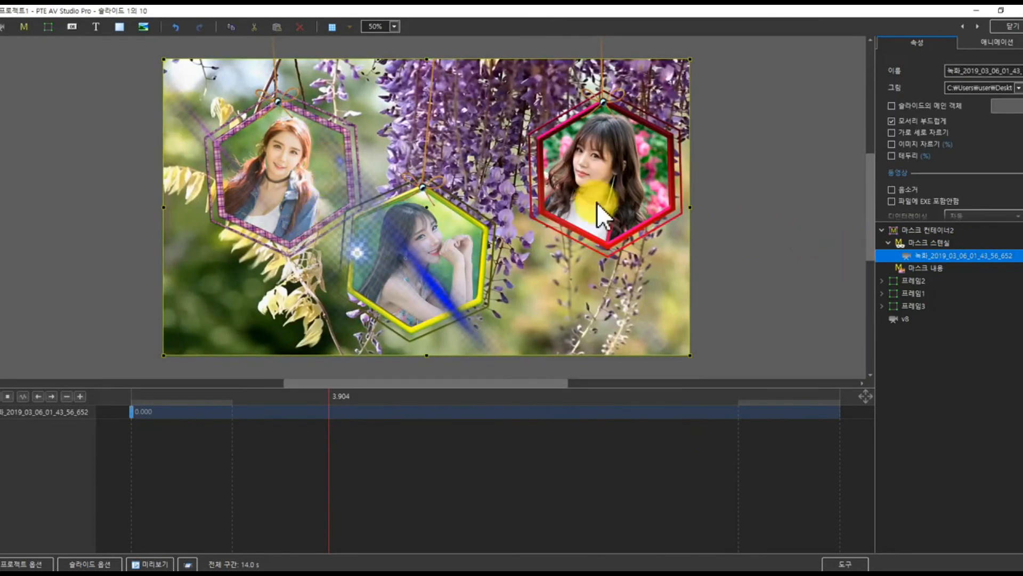
Add a rectangle to the mask contents and give it a solid white (FFFFFF) fill.
left_click(918, 268)
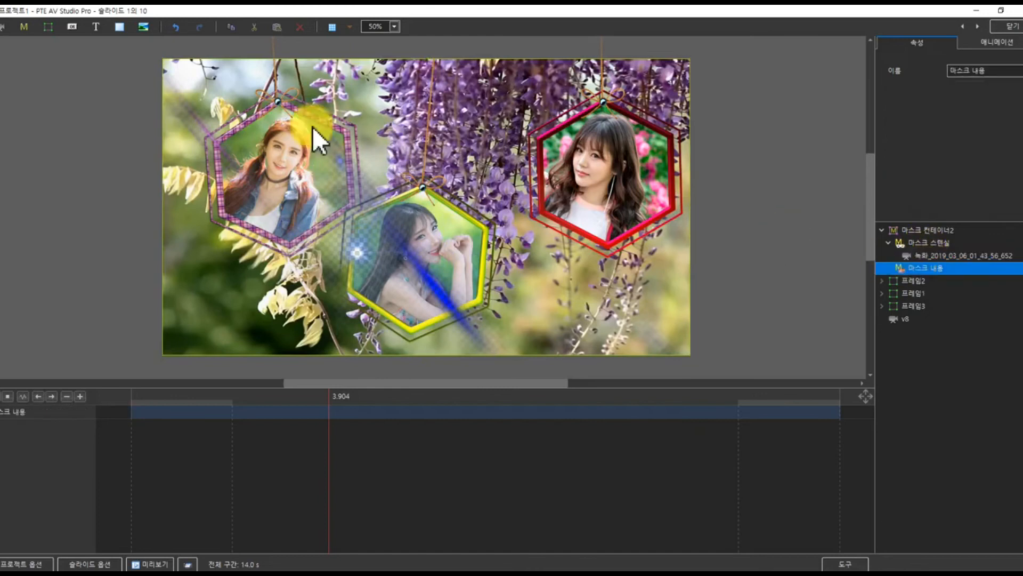
left_click(117, 28)
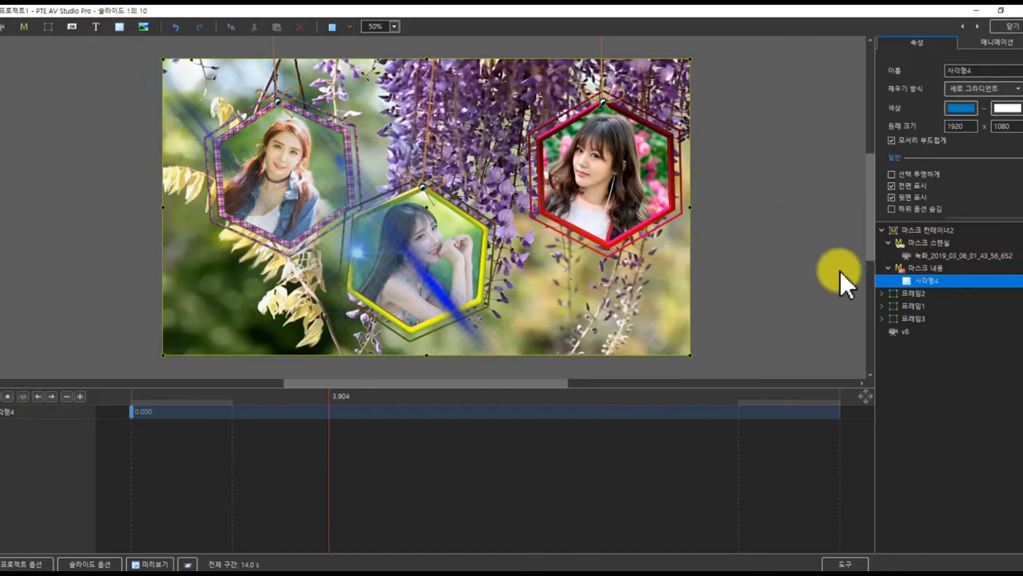
left_click(974, 90)
left_click(963, 101)
left_click(963, 110)
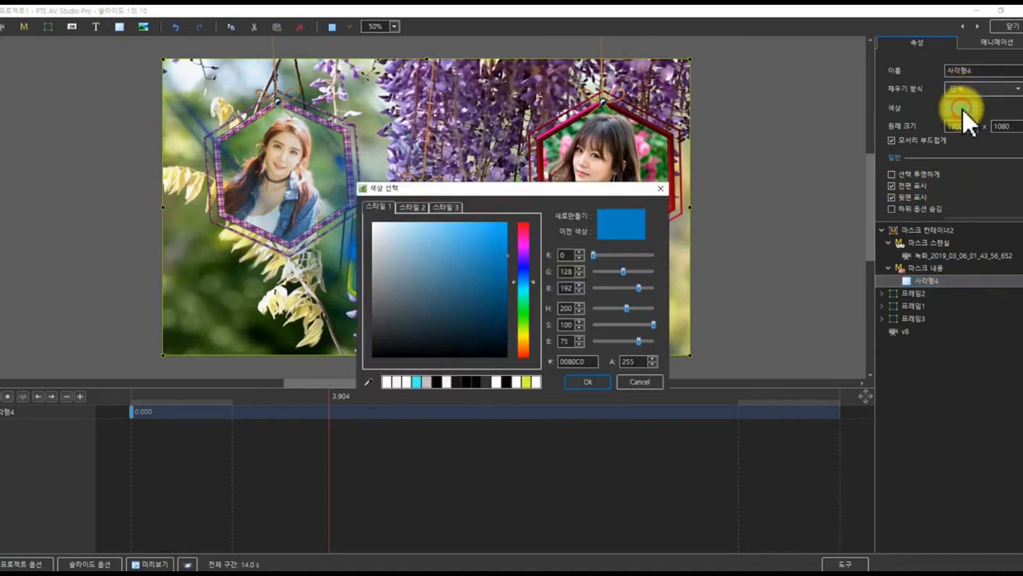
left_click(446, 207)
left_click(516, 333)
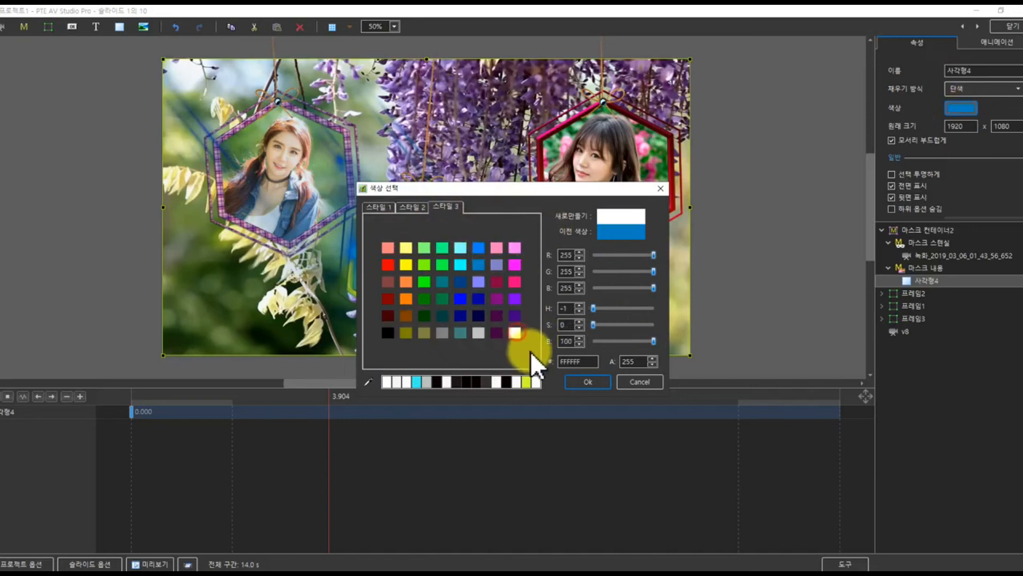
left_click(586, 382)
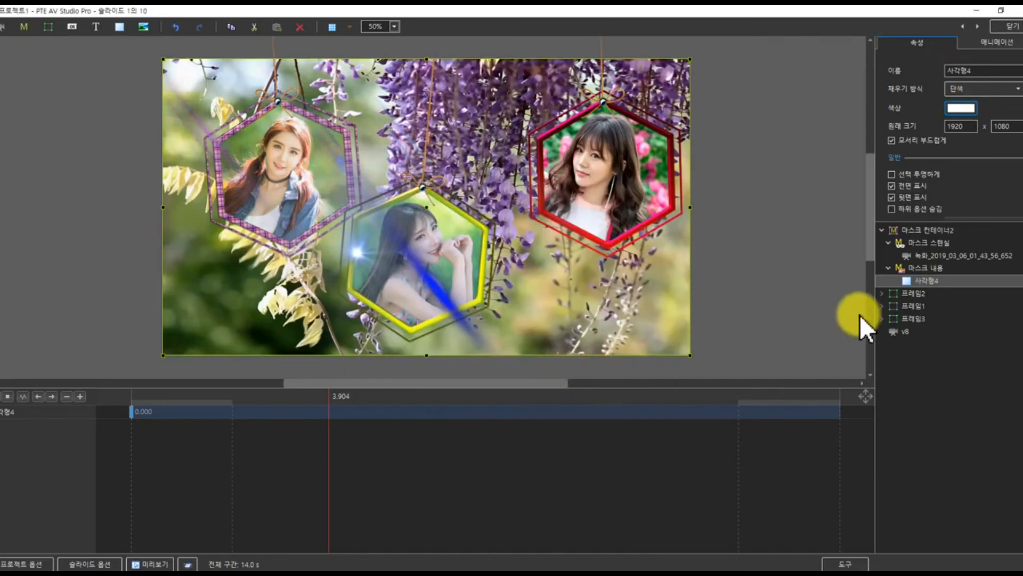
Add a hue/saturation color-correction filter to the stencil video and set its saturation to -100.
left_click(933, 256)
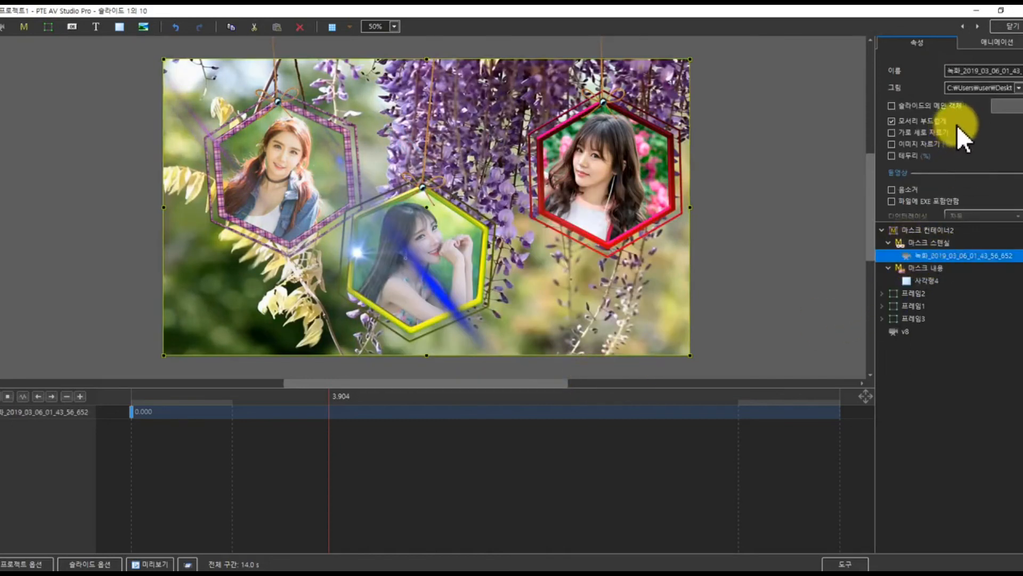
left_click(985, 44)
scroll(962, 138, "down", 5)
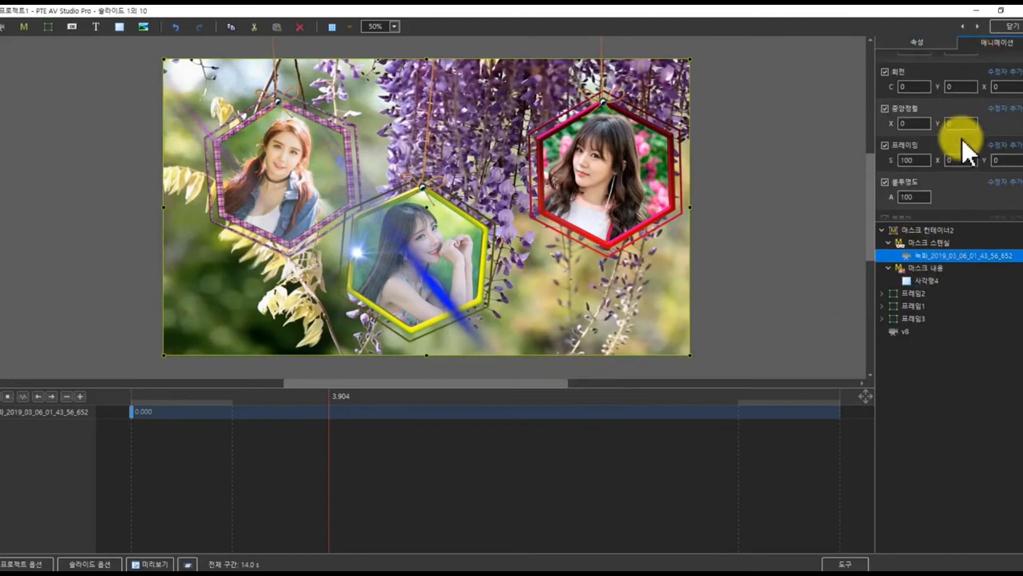
left_click(1008, 178)
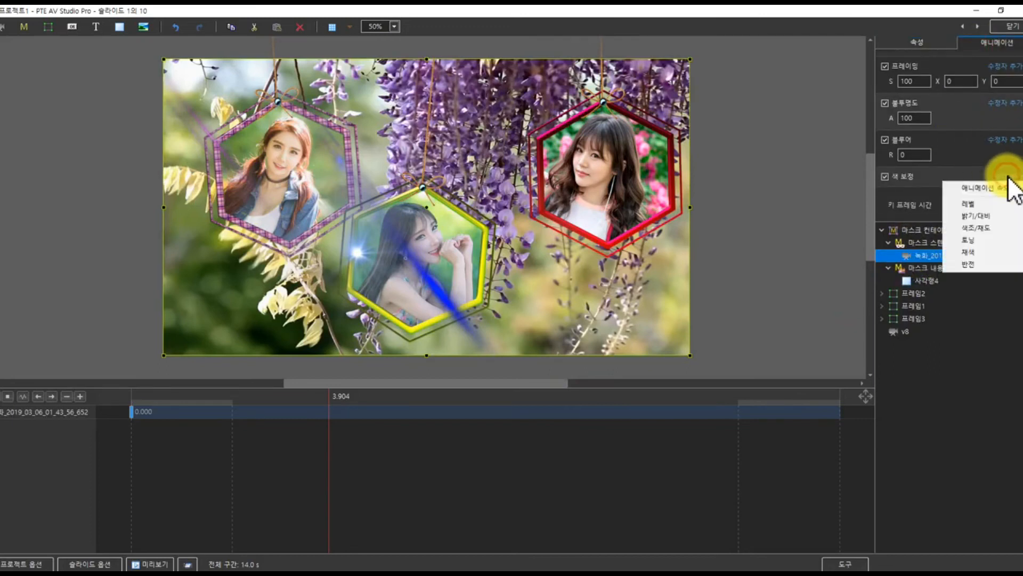
left_click(987, 229)
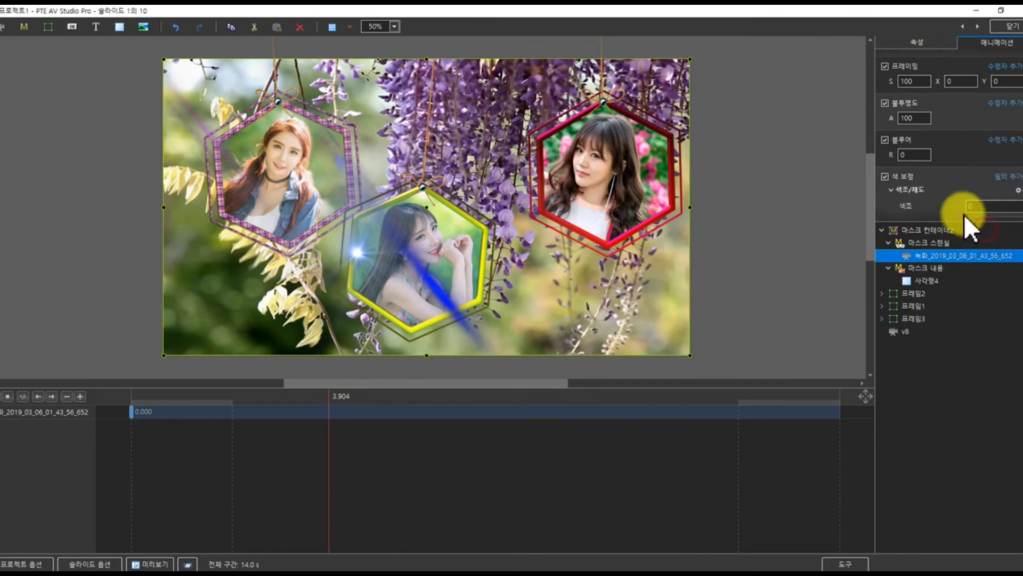
scroll(954, 210, "down", 1)
left_click_drag(911, 159, 815, 155)
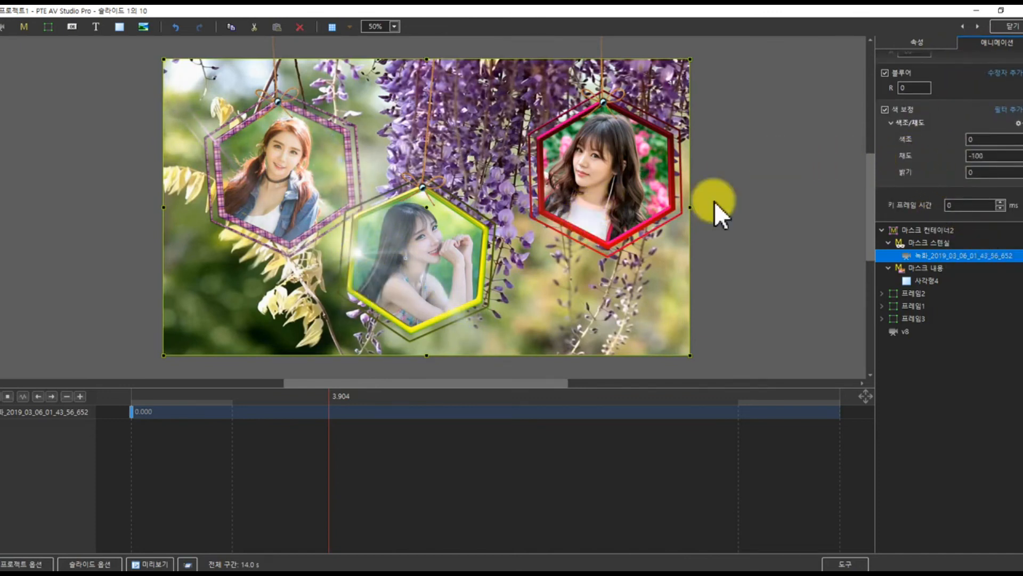
Set the stencil video's blur to -49 and move the playhead to 0.000.
scroll(954, 142, "up", 1)
left_click_drag(890, 138, 209, 337)
left_click_drag(152, 399, 90, 409)
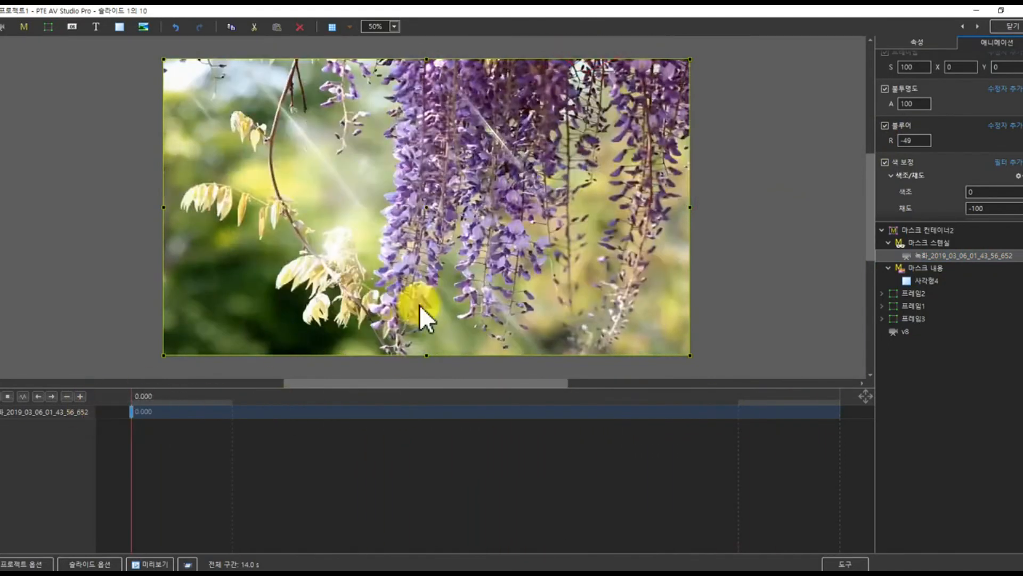
Close and reopen slide 1's object editor, and copy the collapsed mask container 마스크 컨테이너2.
left_click(1013, 23)
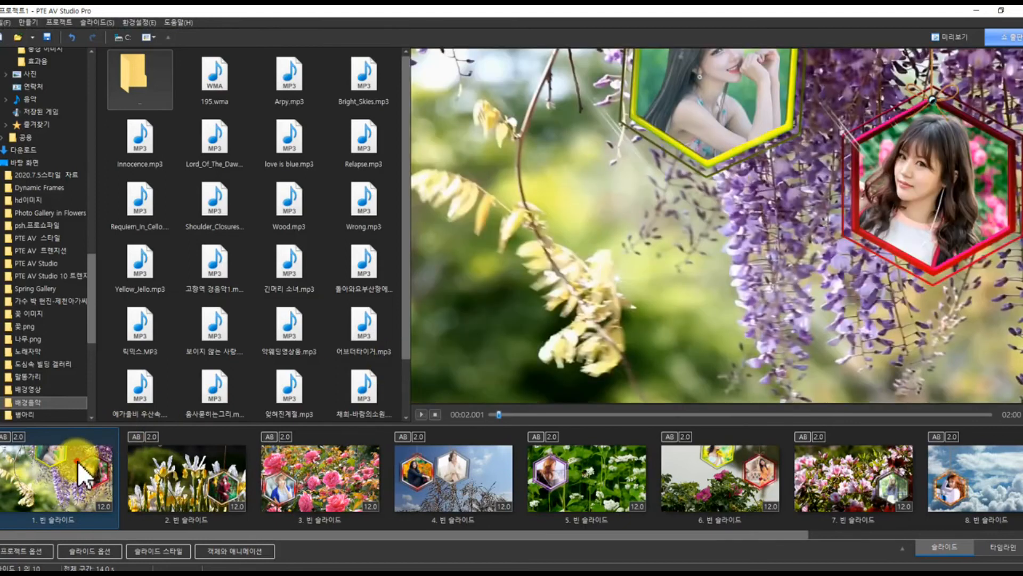
double_click(78, 462)
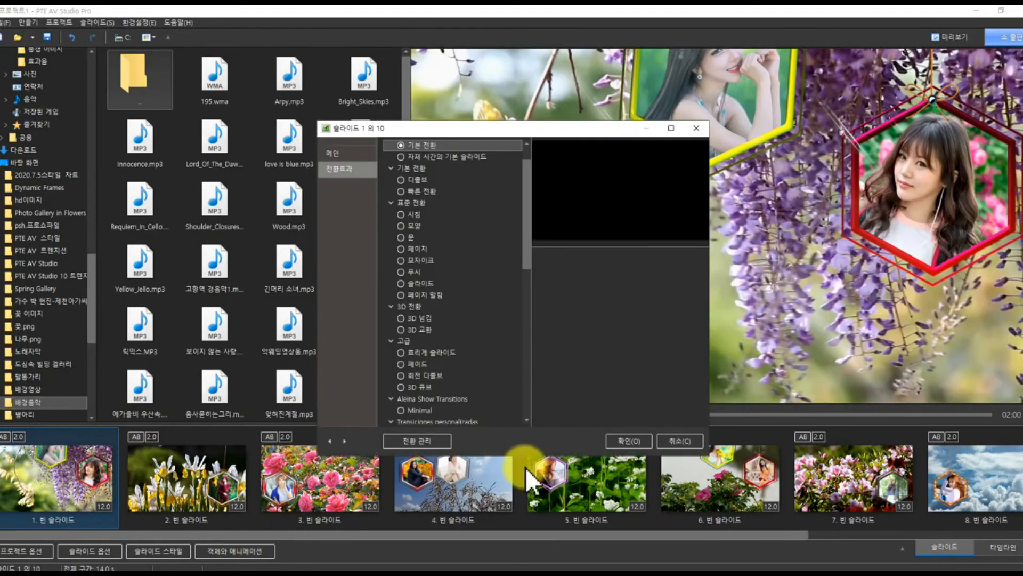
left_click(684, 444)
left_click(206, 552)
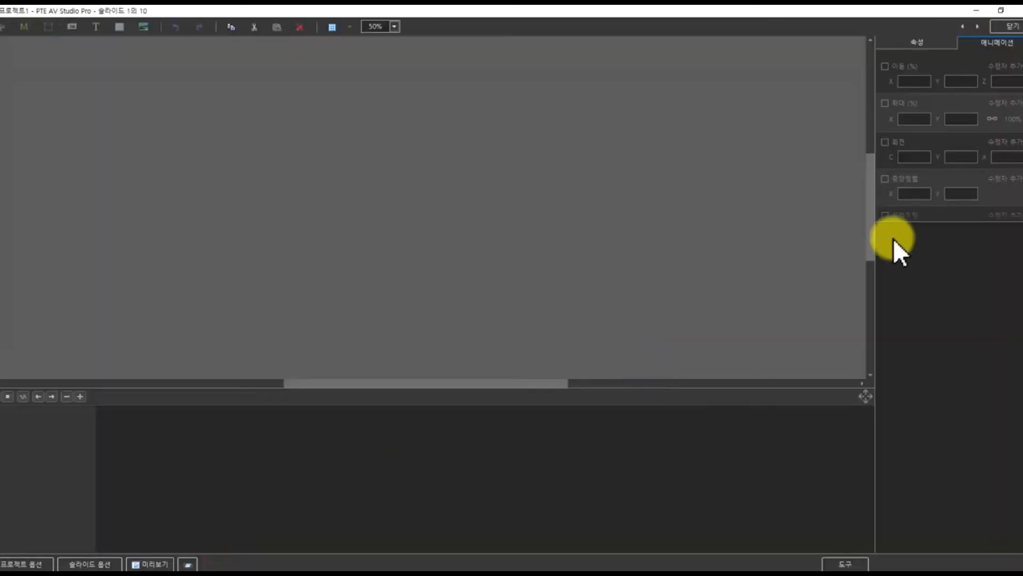
left_click(912, 255)
left_click(882, 230)
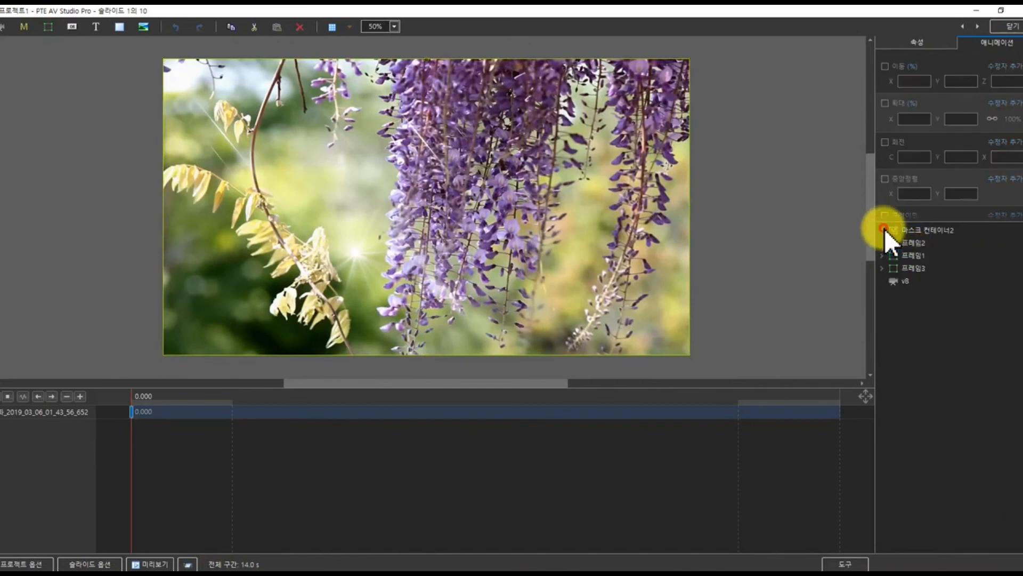
left_click(904, 233)
right_click(906, 235)
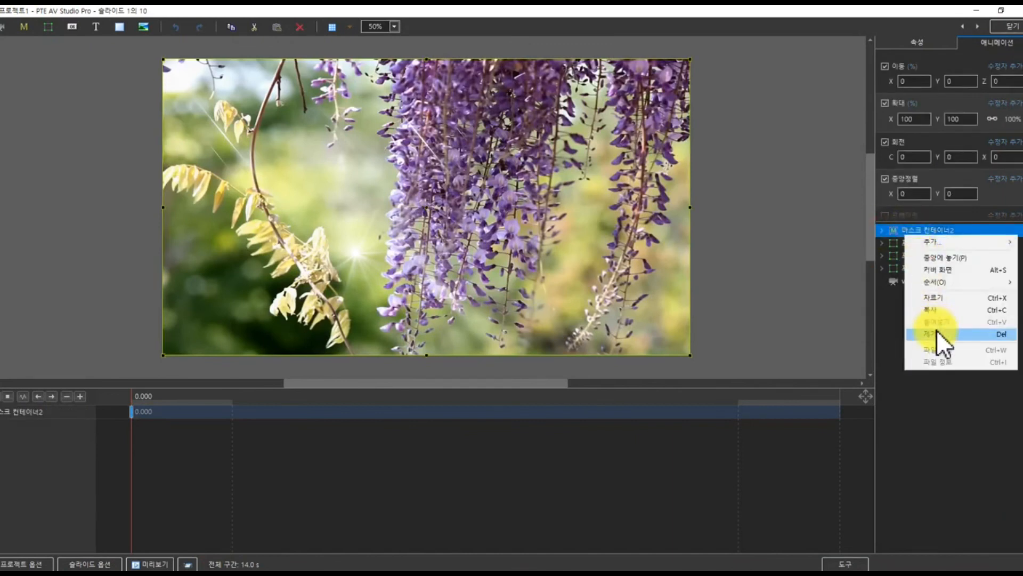
left_click(936, 307)
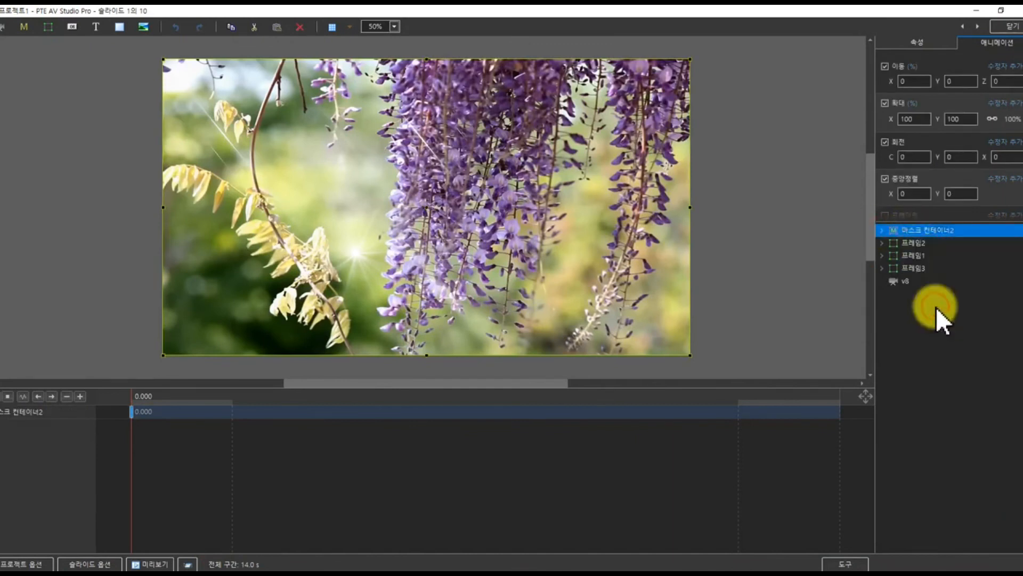
Paste the copied mask container into slides 2 and 3.
left_click(977, 32)
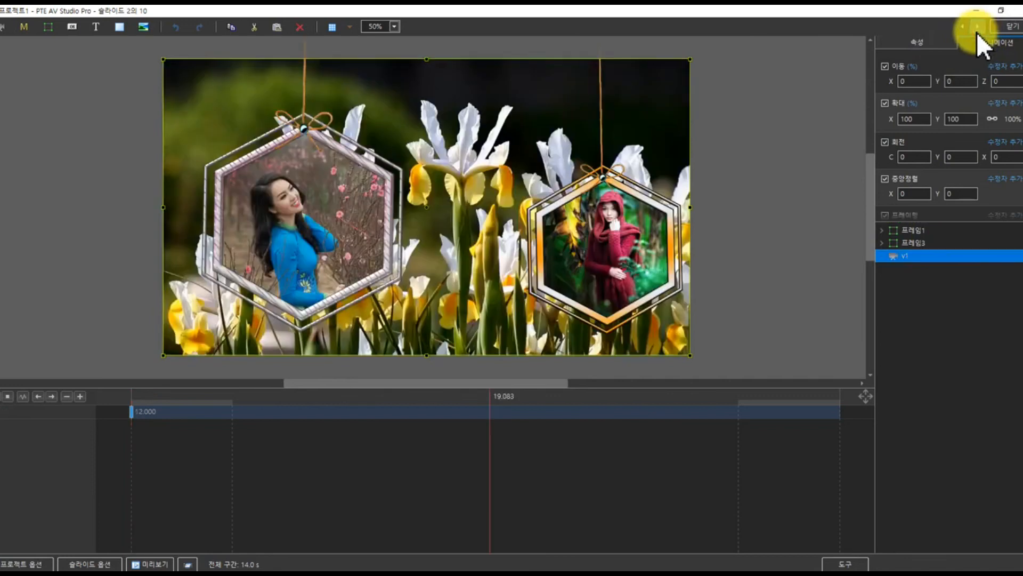
right_click(956, 315)
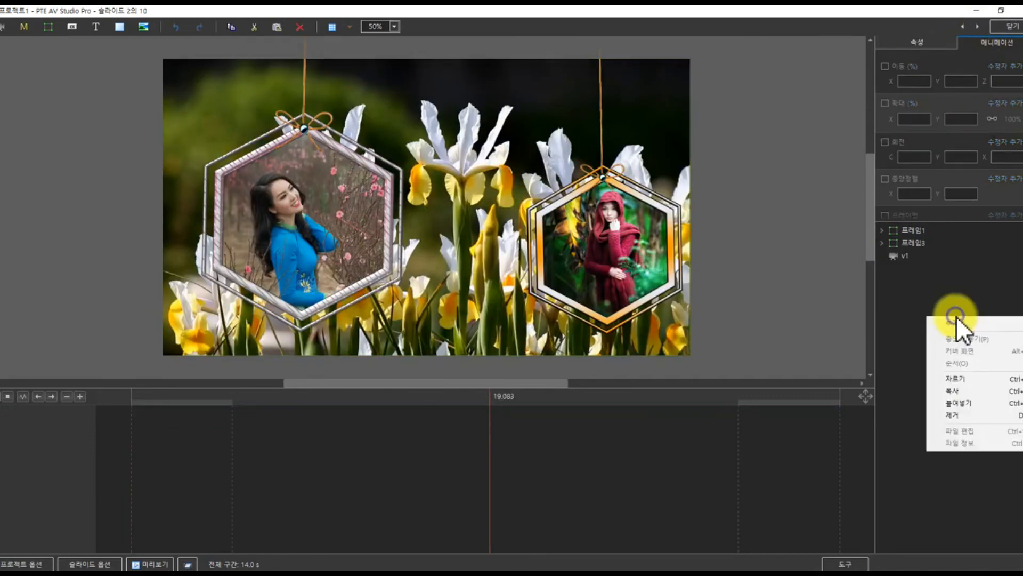
left_click(952, 403)
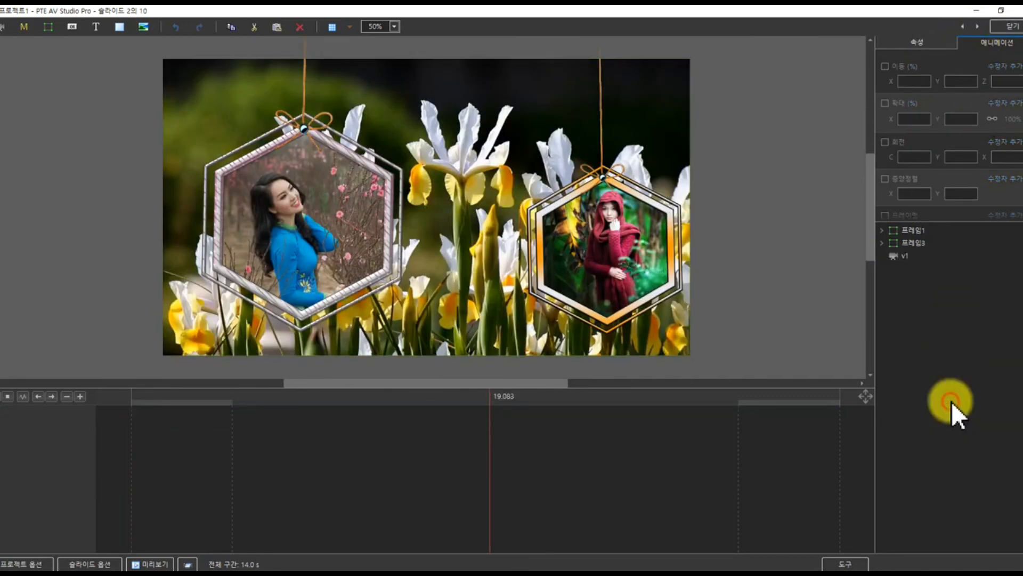
left_click(978, 27)
right_click(954, 342)
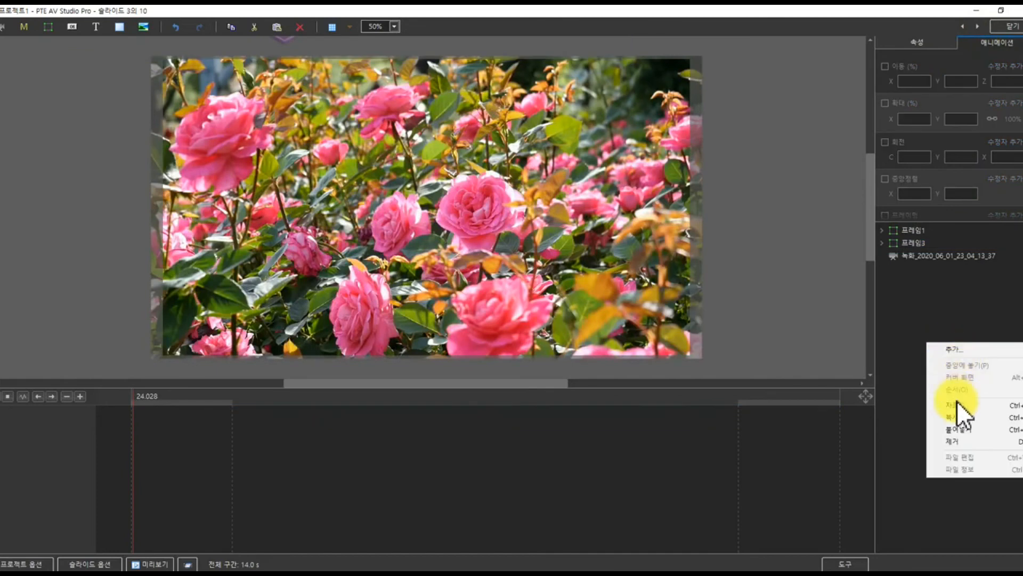
left_click(958, 428)
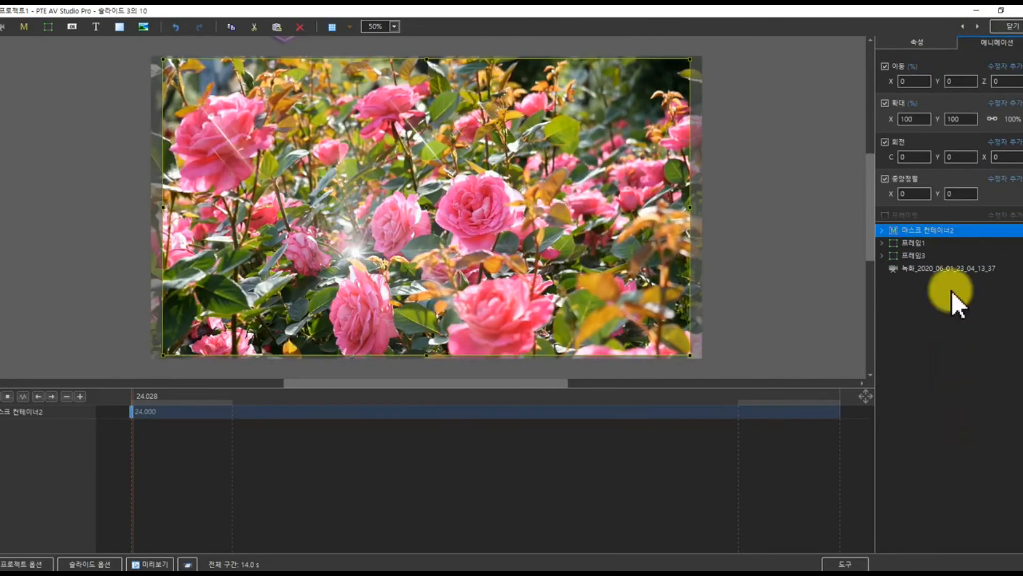
Paste the copied mask container into slides 4 and 5.
left_click(977, 27)
right_click(929, 375)
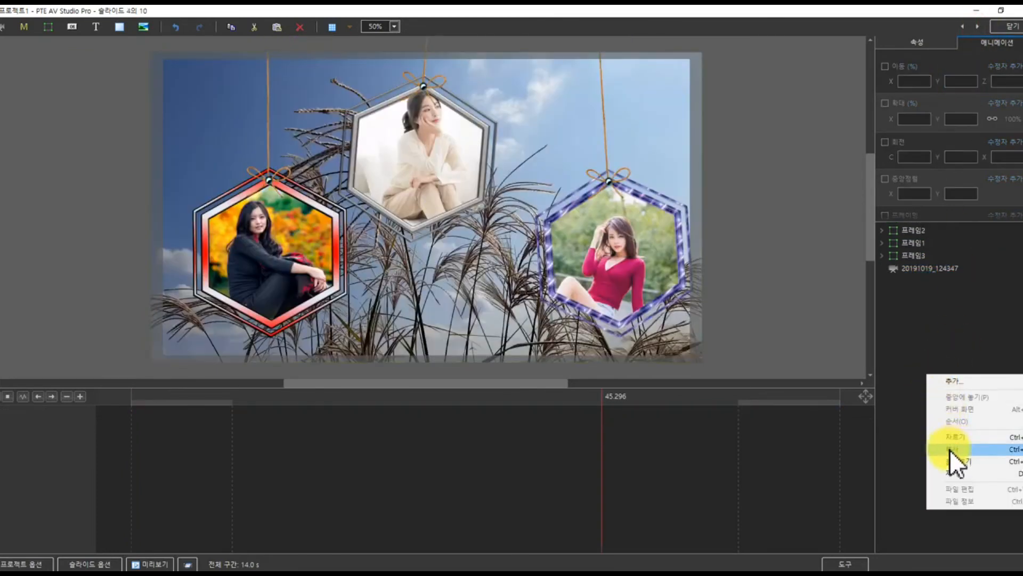
left_click(955, 461)
left_click(977, 27)
right_click(932, 355)
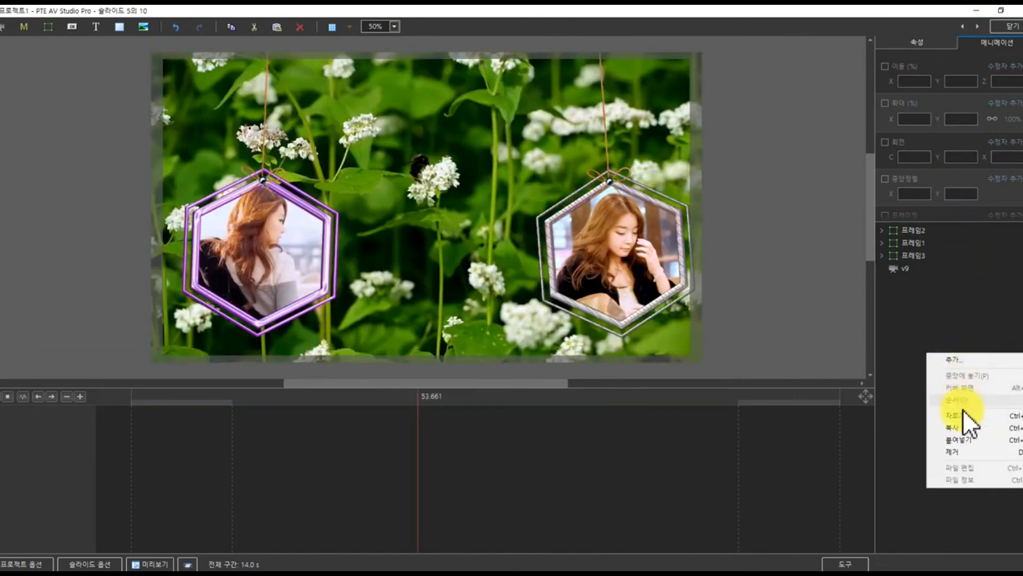
left_click(961, 441)
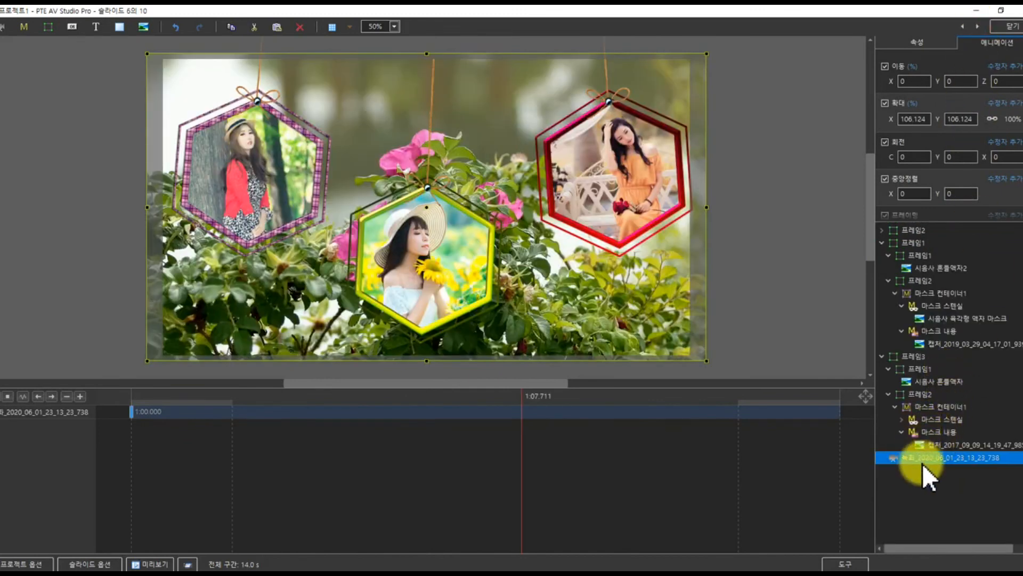
Paste the copied mask container into slide 6 at the top level of its object tree.
left_click(916, 480)
right_click(936, 489)
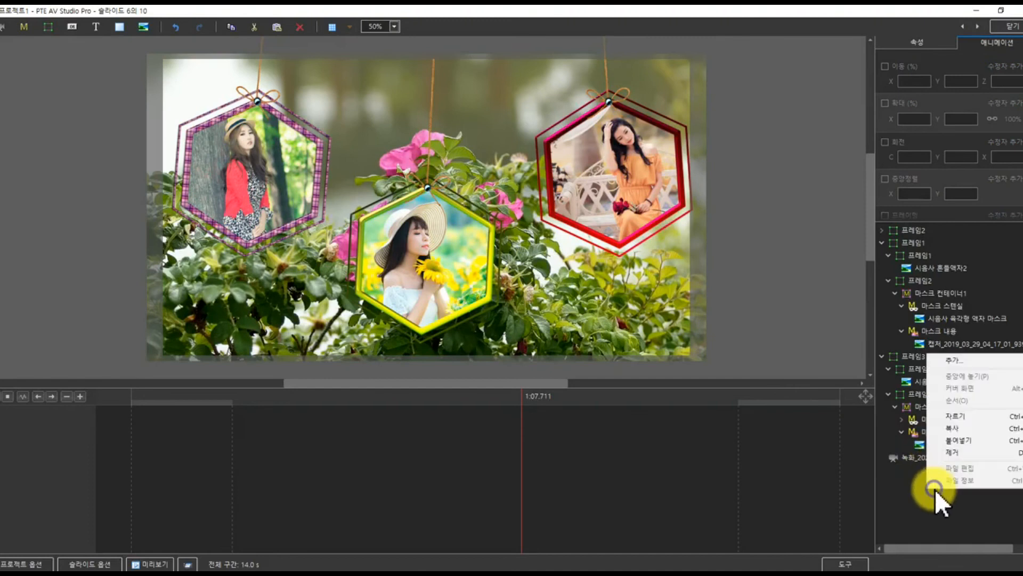
left_click(954, 437)
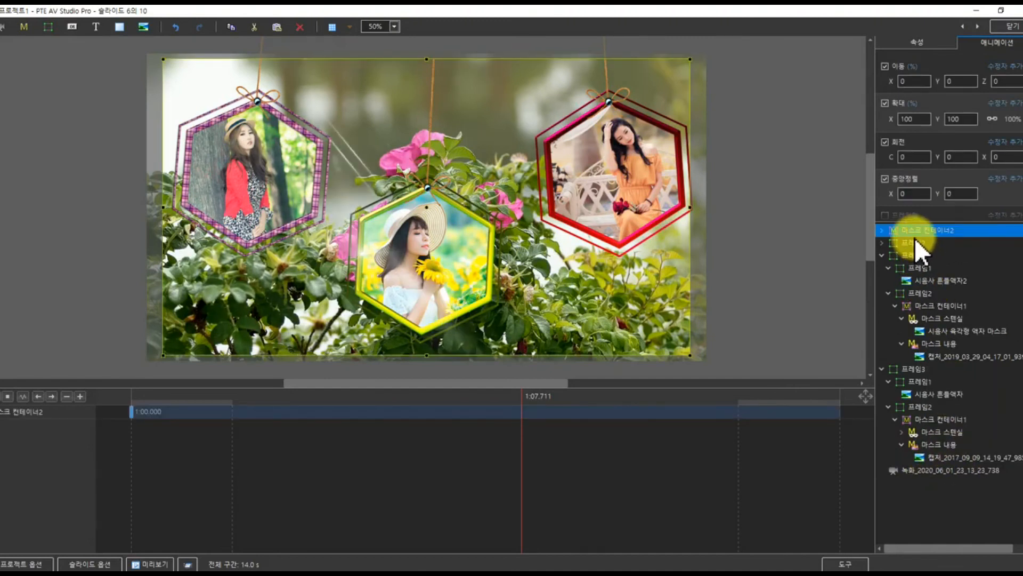
Paste the copied mask container into slides 7 and 8 at the top level of their object trees.
left_click(978, 25)
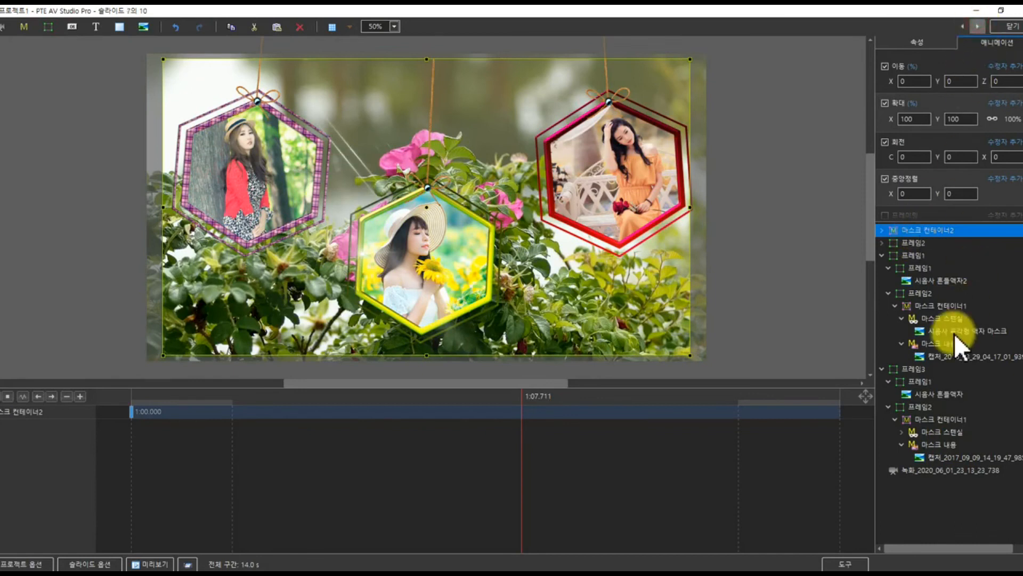
right_click(937, 484)
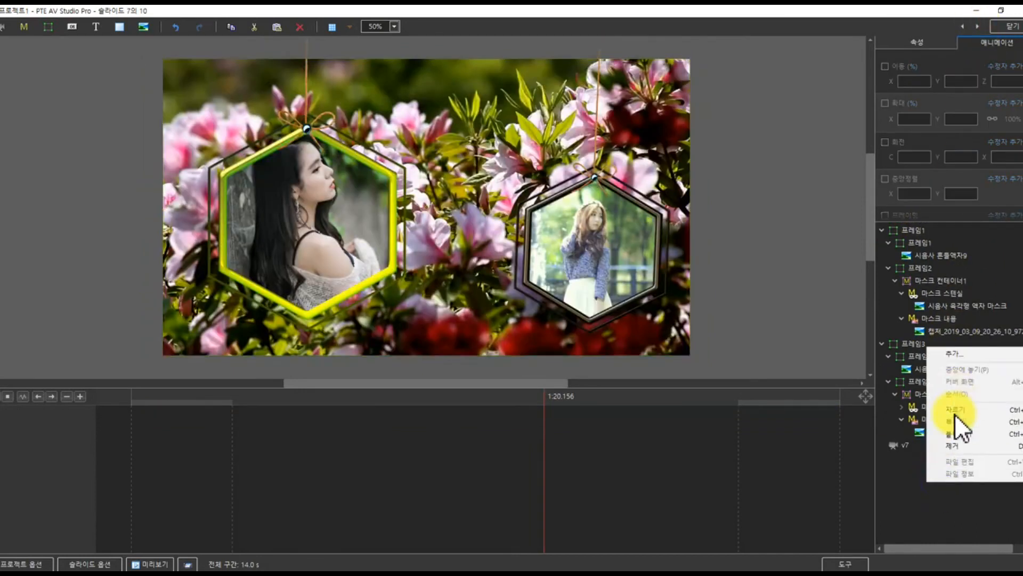
left_click(956, 436)
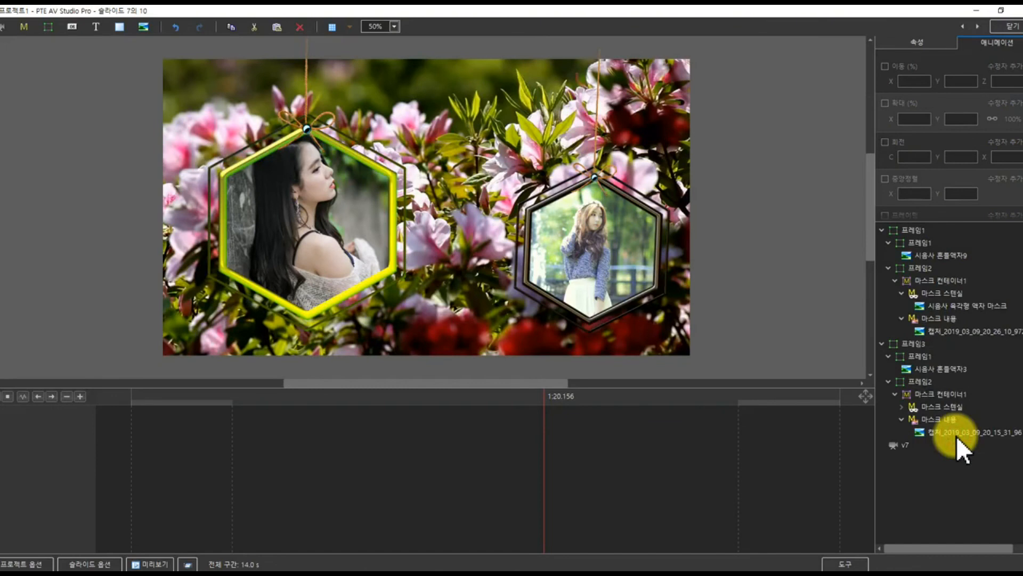
left_click(977, 26)
right_click(915, 500)
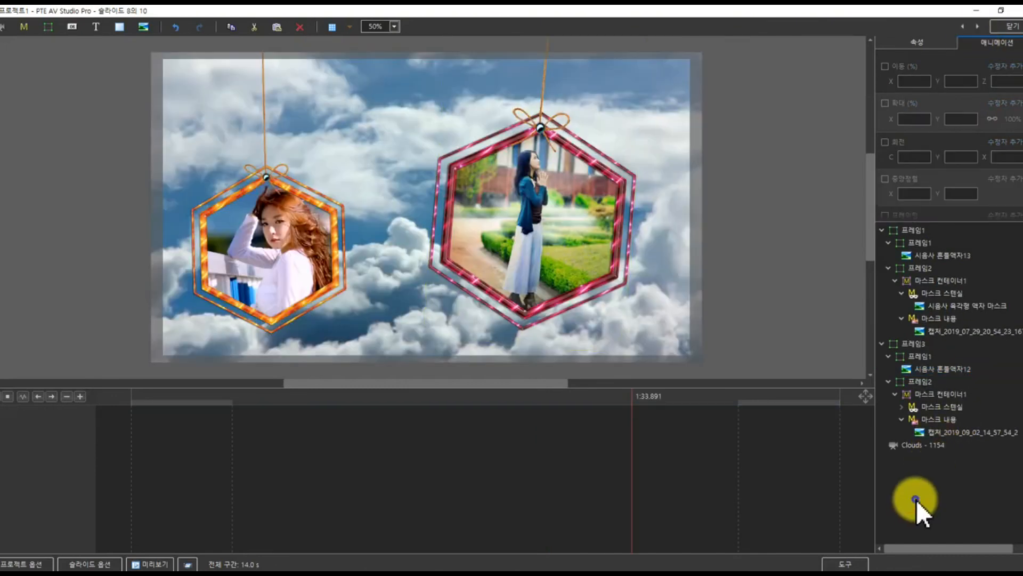
left_click(949, 450)
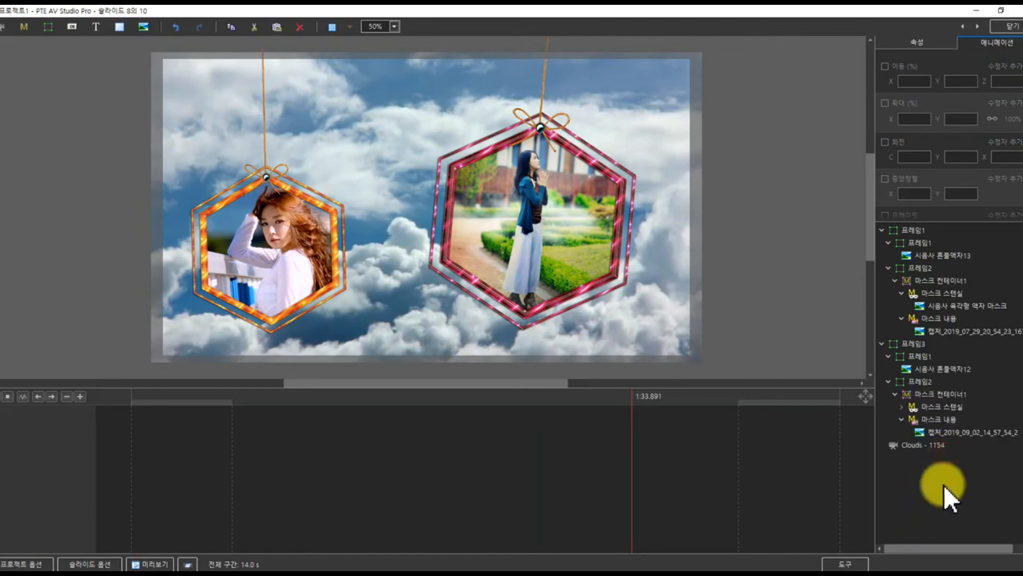
Paste the copied mask container into slides 9 and 10 at the top level of their object trees.
left_click(978, 26)
right_click(927, 427)
left_click(948, 511)
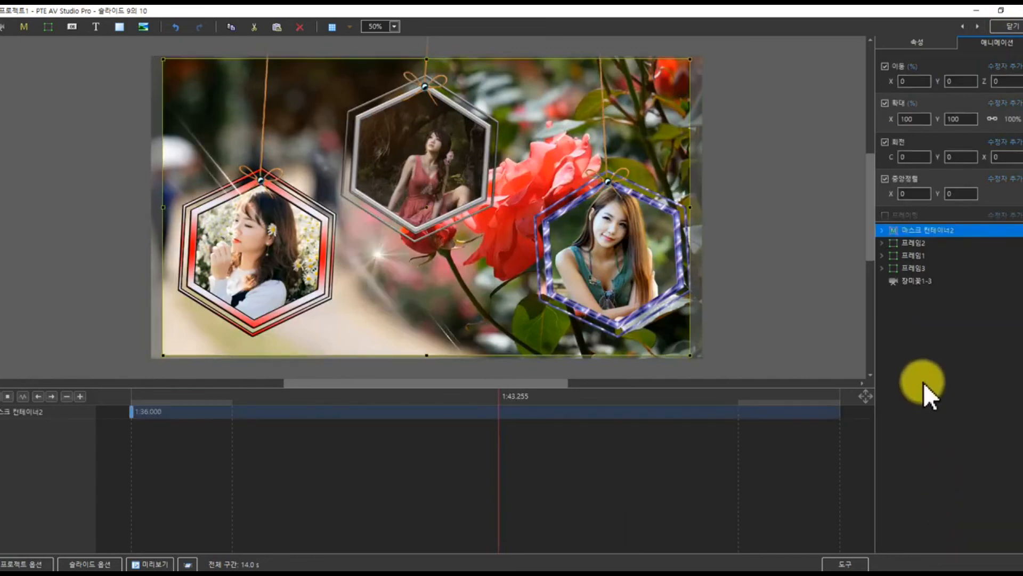
left_click(978, 27)
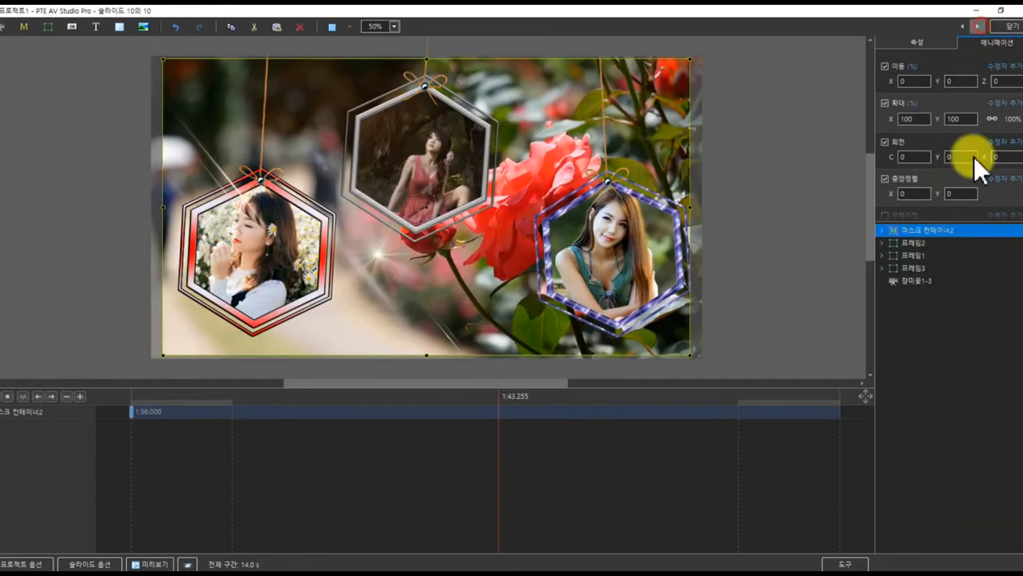
right_click(913, 516)
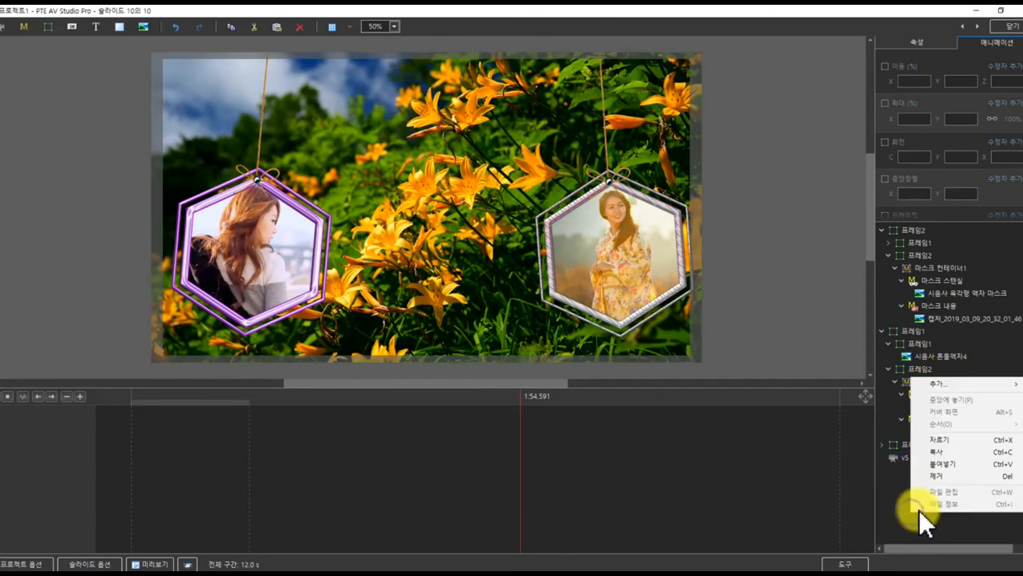
left_click(937, 468)
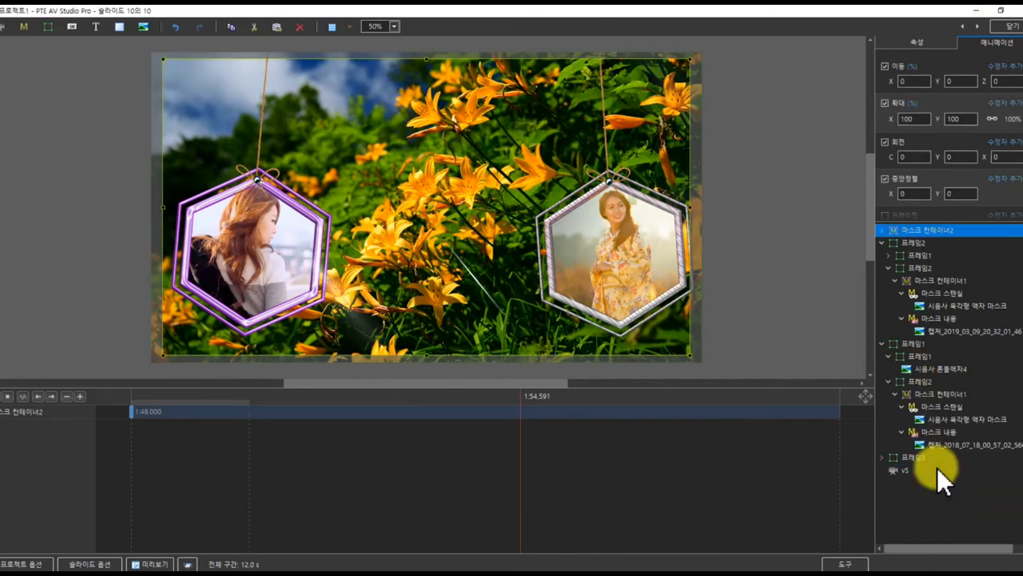
Close the object editor and rewind the slideshow preview to the start.
left_click(980, 30)
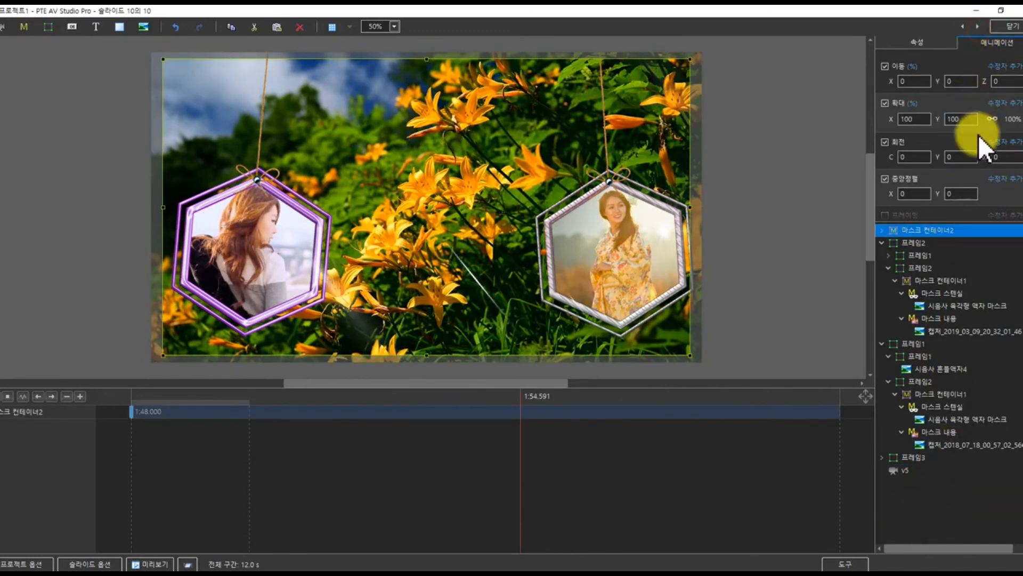
left_click(980, 24)
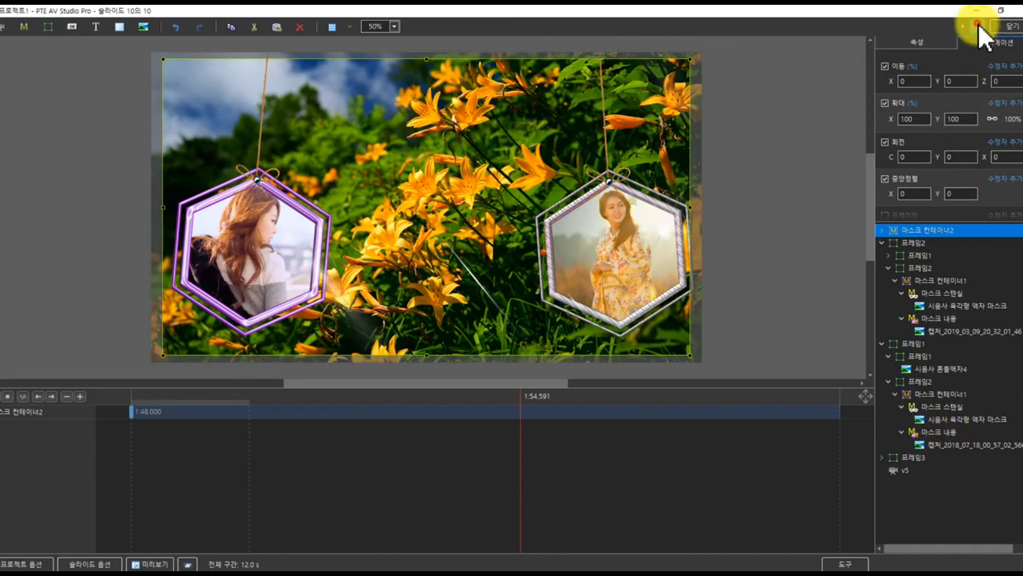
left_click(1010, 28)
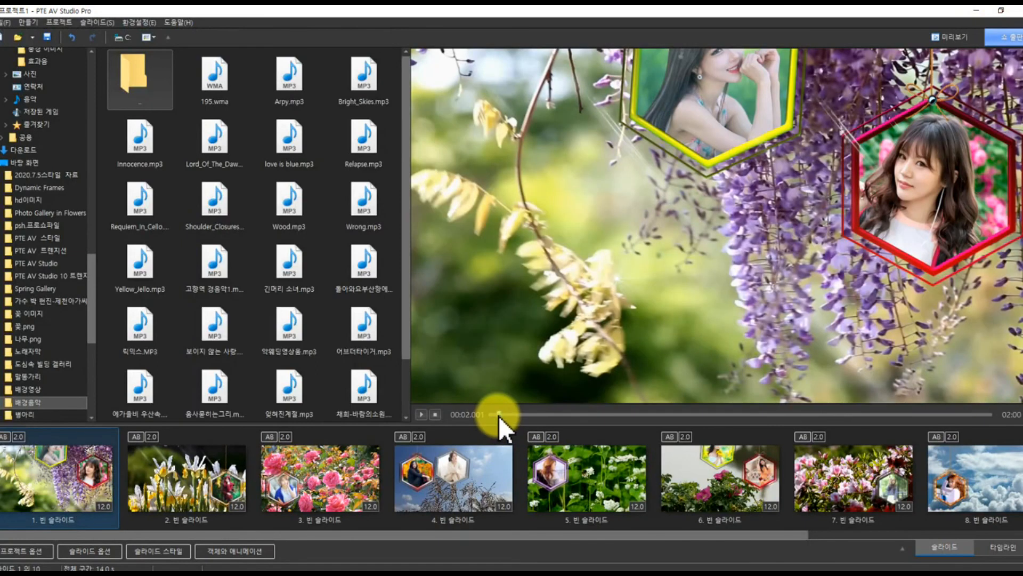
left_click_drag(499, 415, 490, 414)
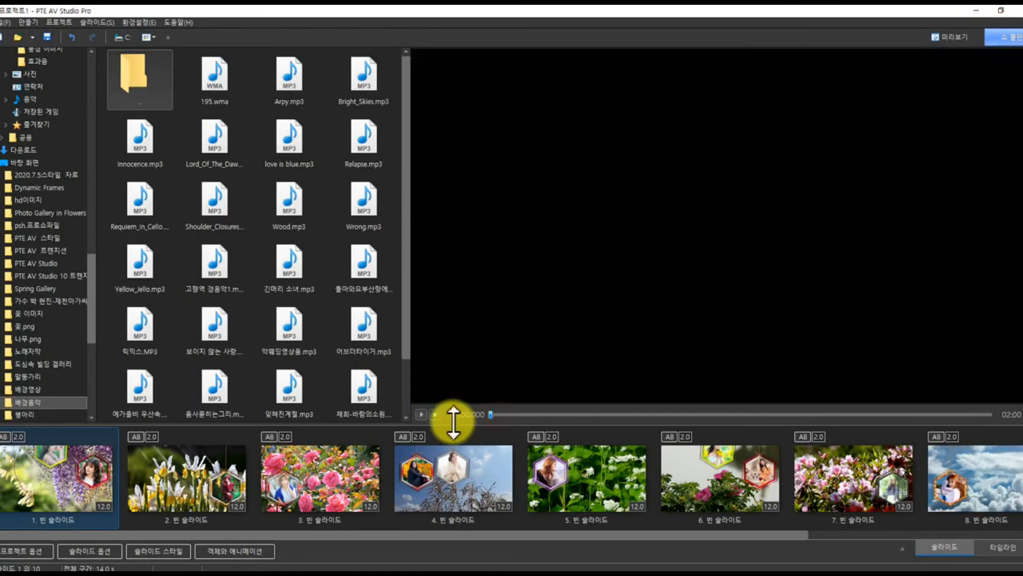
Add Lord_Of_The_Dawn.mp3 to the timeline's audio track and shorten the clip's end to about 2:18.
left_click(999, 553)
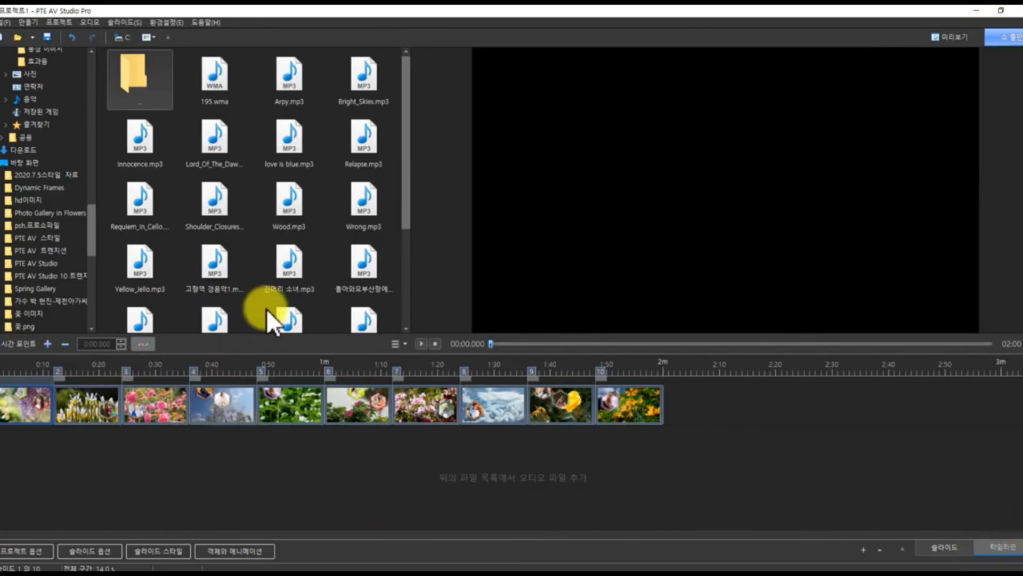
left_click_drag(214, 139, 71, 457)
left_click_drag(331, 459, 241, 453)
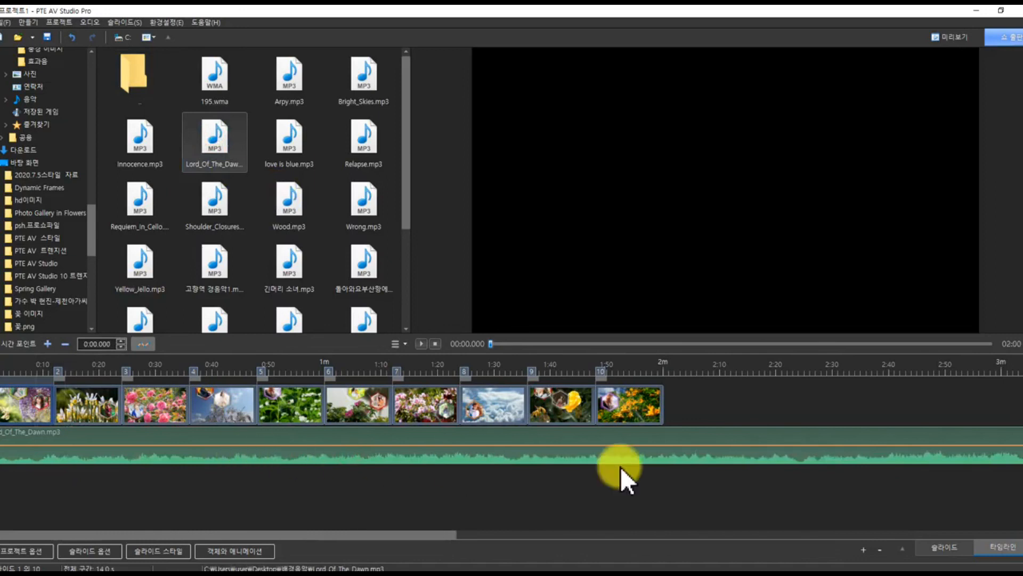
left_click_drag(420, 533, 1017, 521)
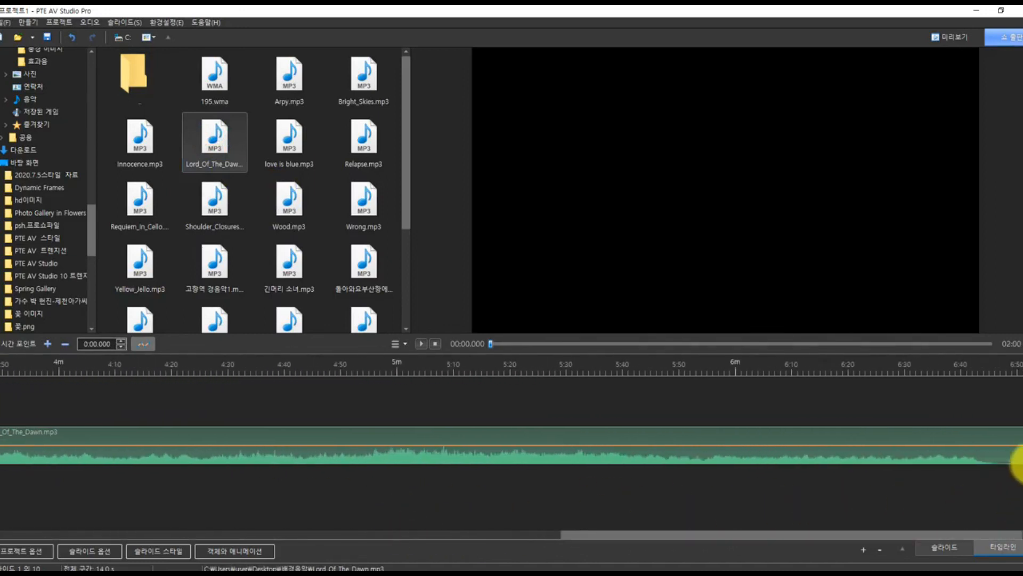
left_click_drag(1018, 460, 764, 472)
Try to insert a blank slide from the empty area after slide 10, and undo the insertion.
left_click(684, 404)
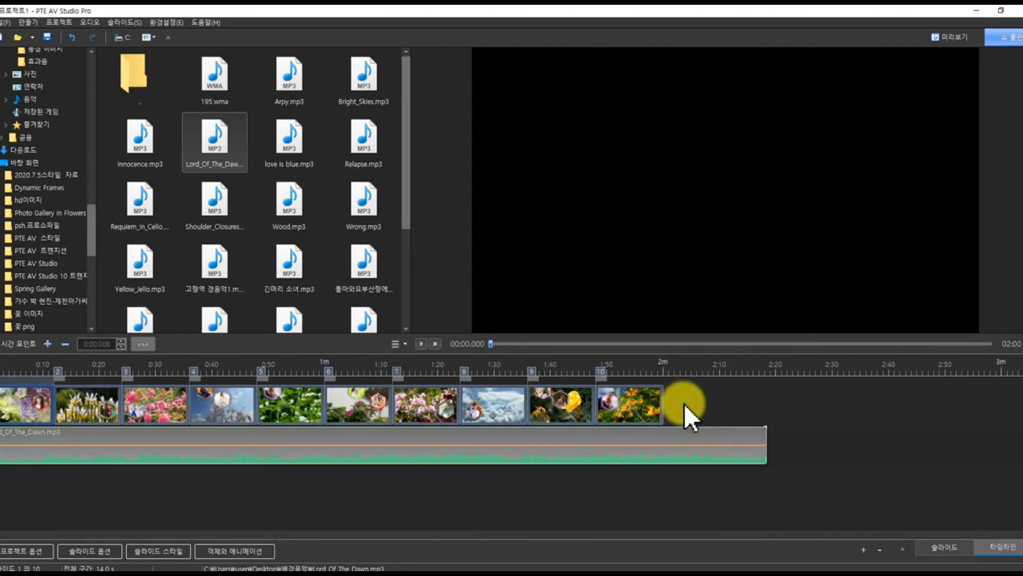
right_click(683, 403)
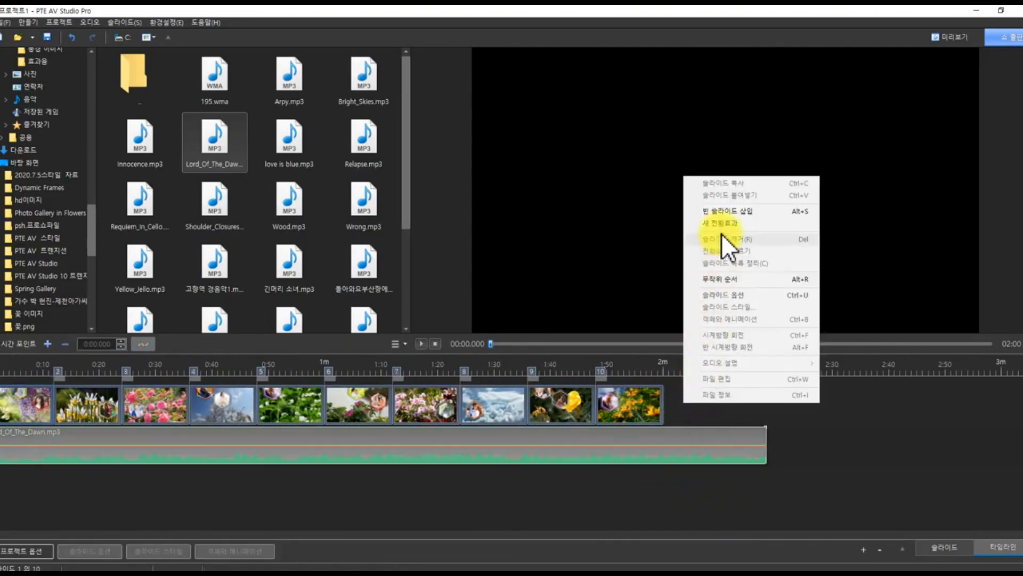
left_click(724, 212)
mouse_move(50, 401)
left_mouse_down()
mouse_move(273, 421)
mouse_move(98, 442)
mouse_move(6, 426)
left_mouse_up()
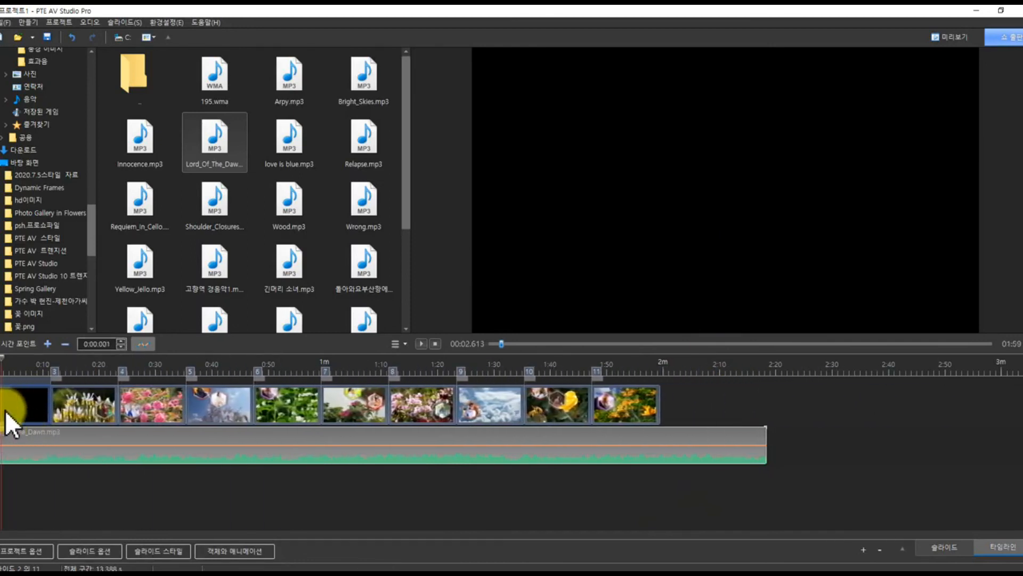
left_click(72, 36)
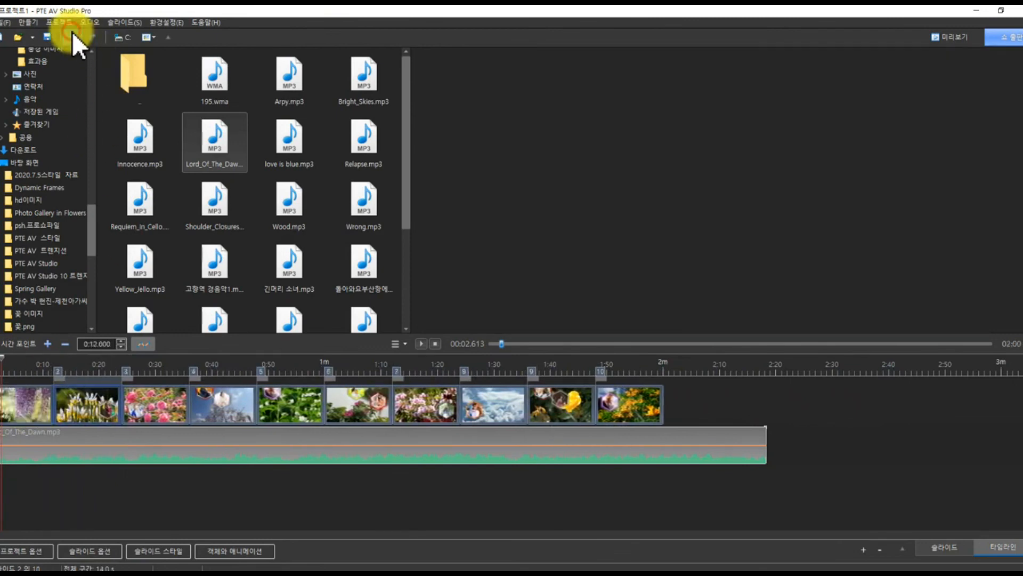
Insert a blank slide after slide 10 with the playhead at the end of the slideshow, about 2:00.
left_click(661, 373)
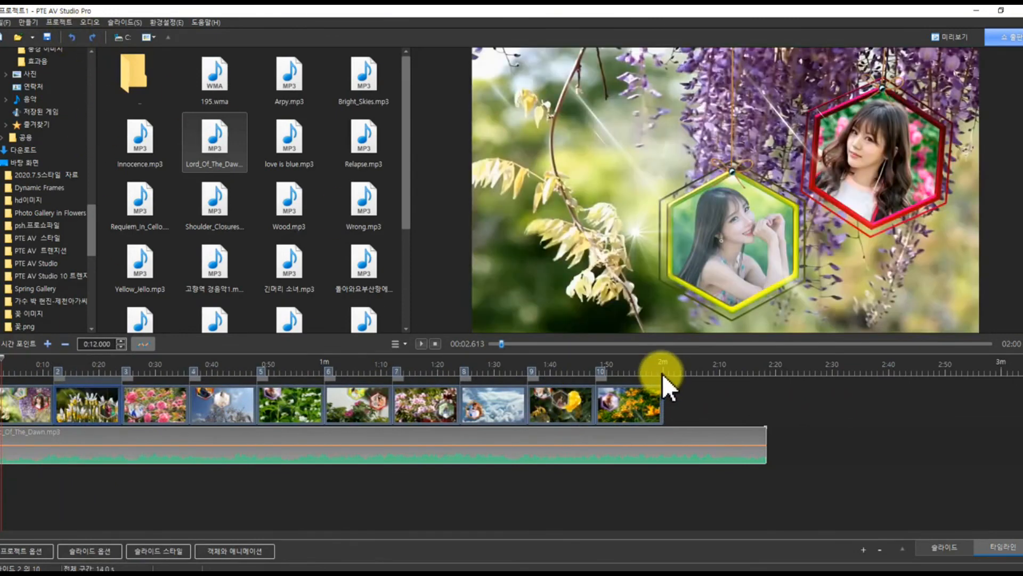
left_click_drag(664, 360, 667, 359)
right_click(681, 401)
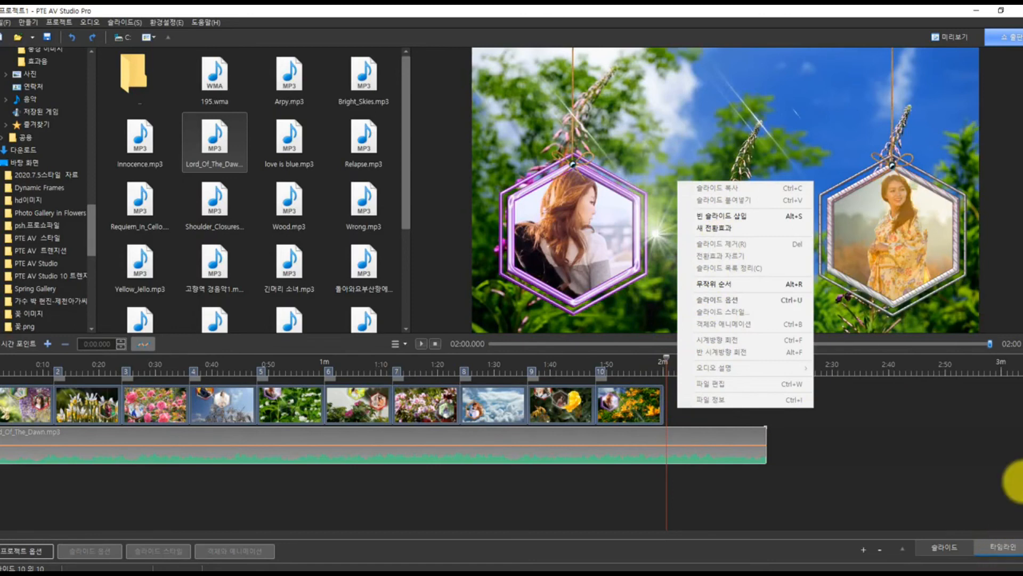
left_click(712, 216)
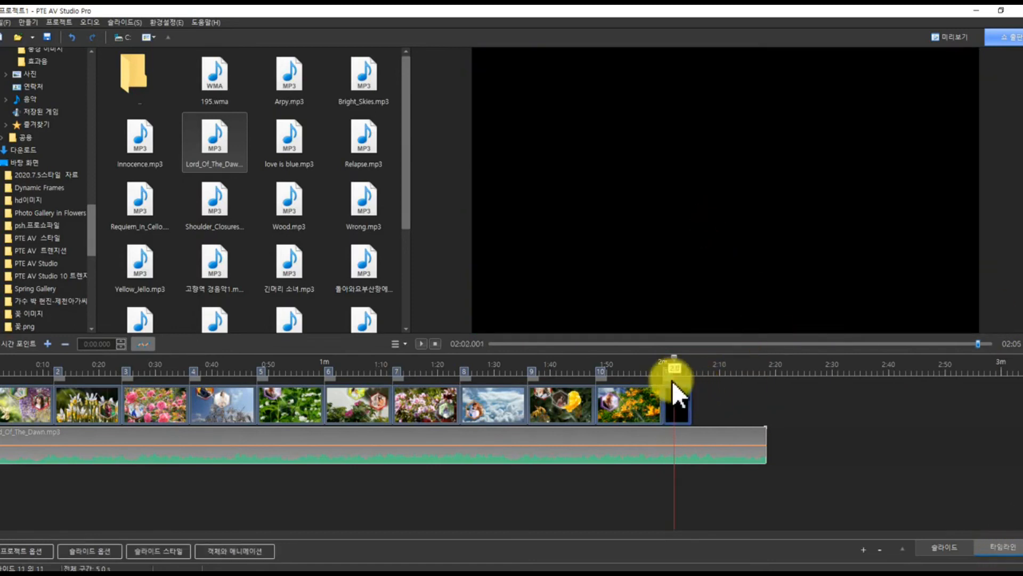
mouse_move(676, 356)
left_mouse_down()
mouse_move(761, 356)
mouse_move(510, 359)
mouse_move(684, 362)
mouse_move(666, 362)
left_mouse_up()
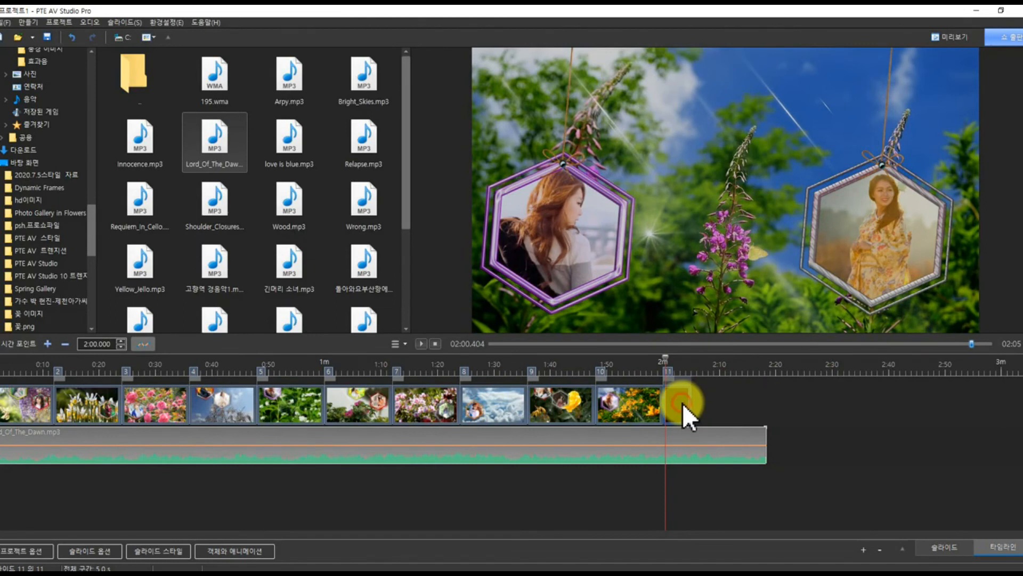
Check the blank slide 11 in the slide list and trim the music clip to end with that slide.
left_click(958, 542)
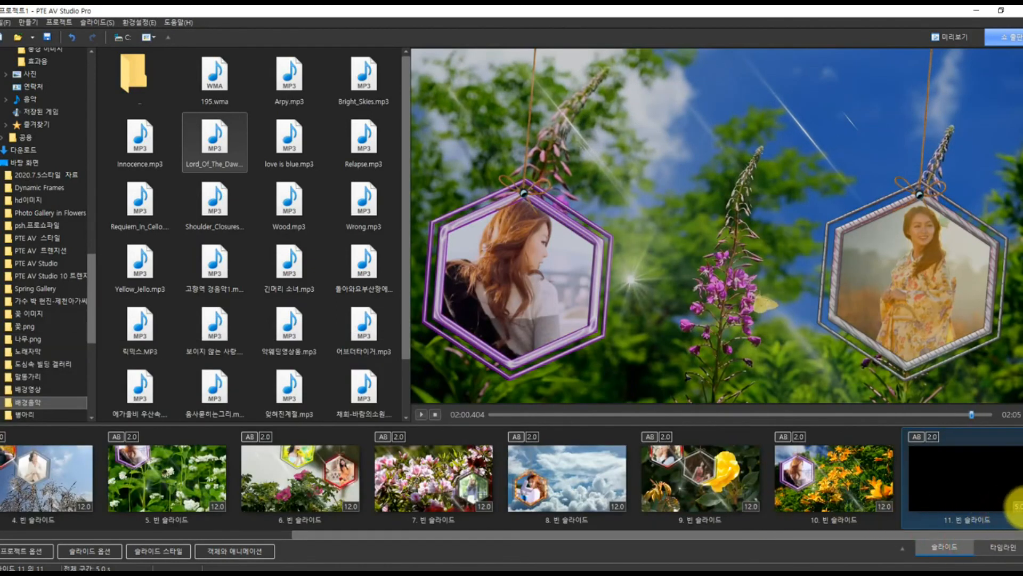
left_click(987, 552)
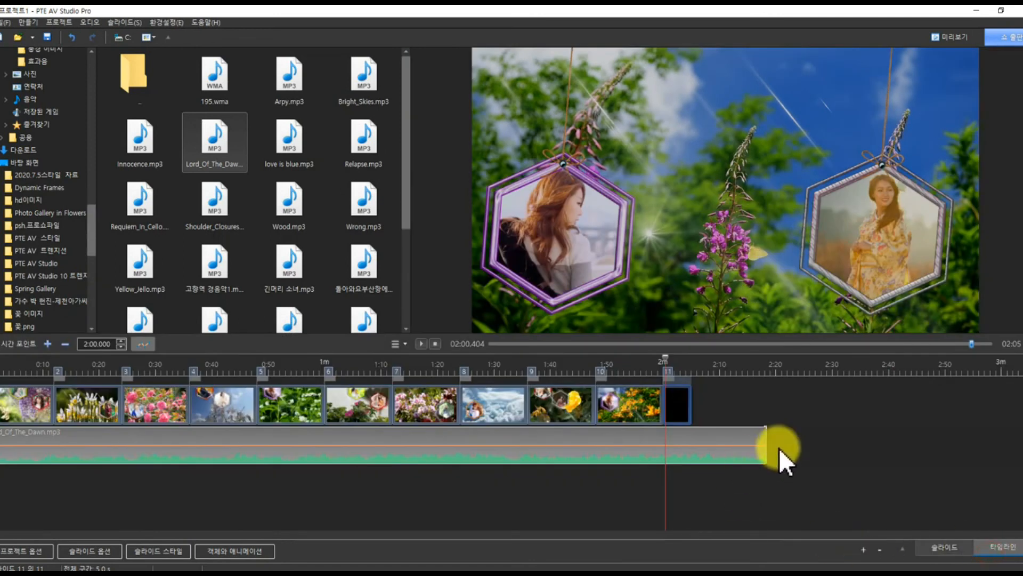
left_click_drag(765, 449, 692, 449)
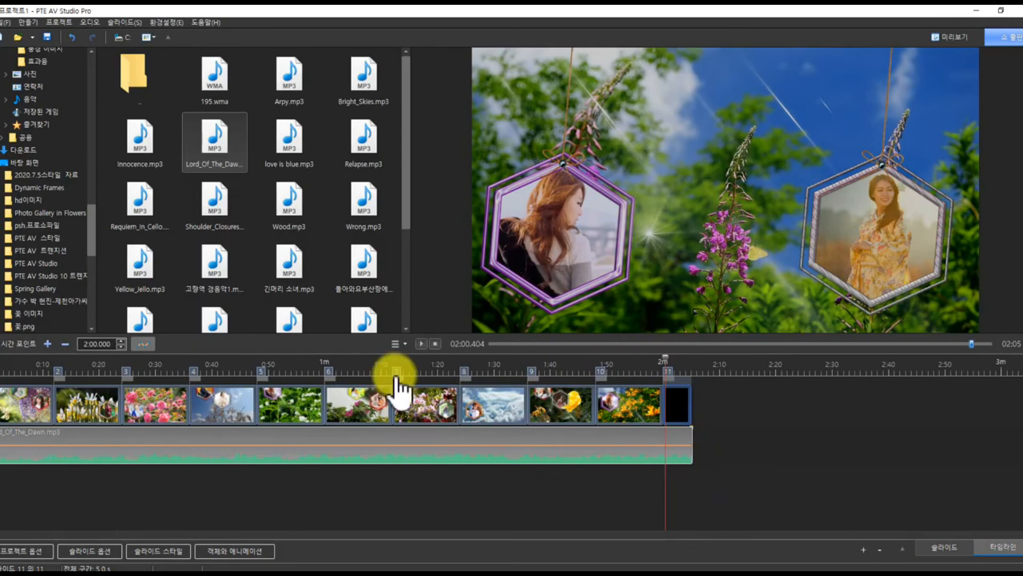
Set a fade-out for the Lord_Of_The_Dawn.mp3 clip in its audio clip settings.
left_click(482, 457)
right_click(484, 457)
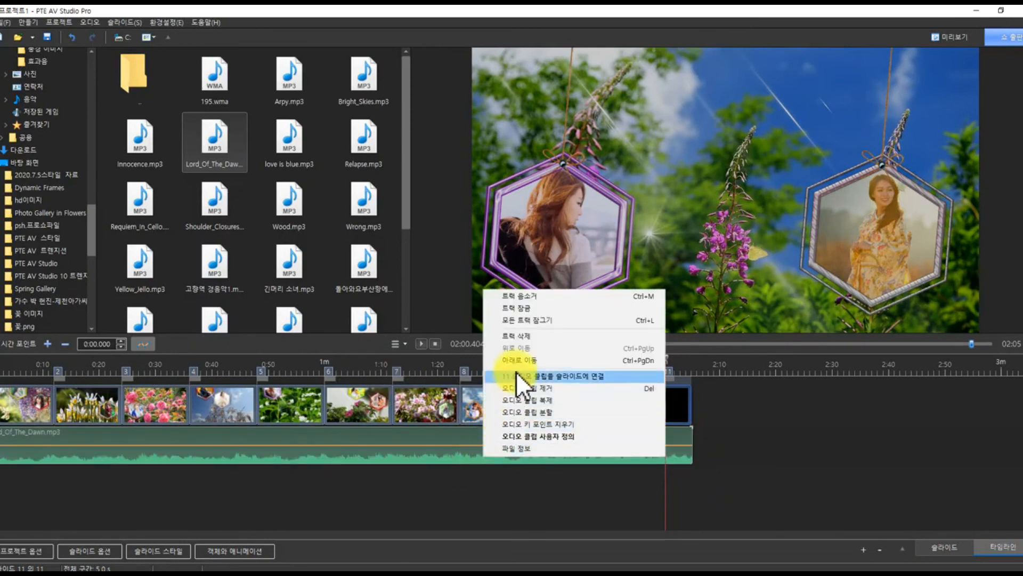
left_click(533, 437)
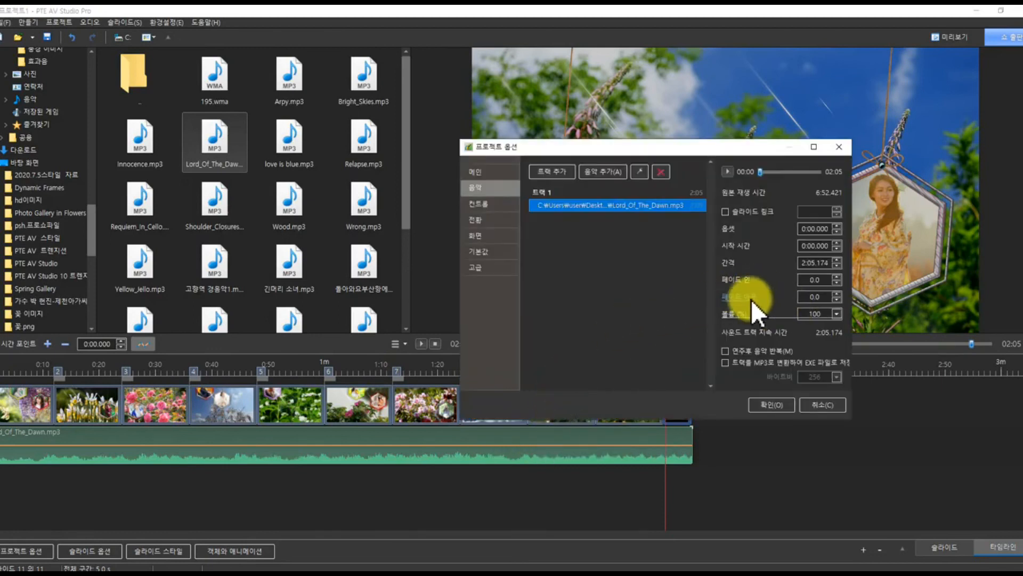
left_click(815, 296)
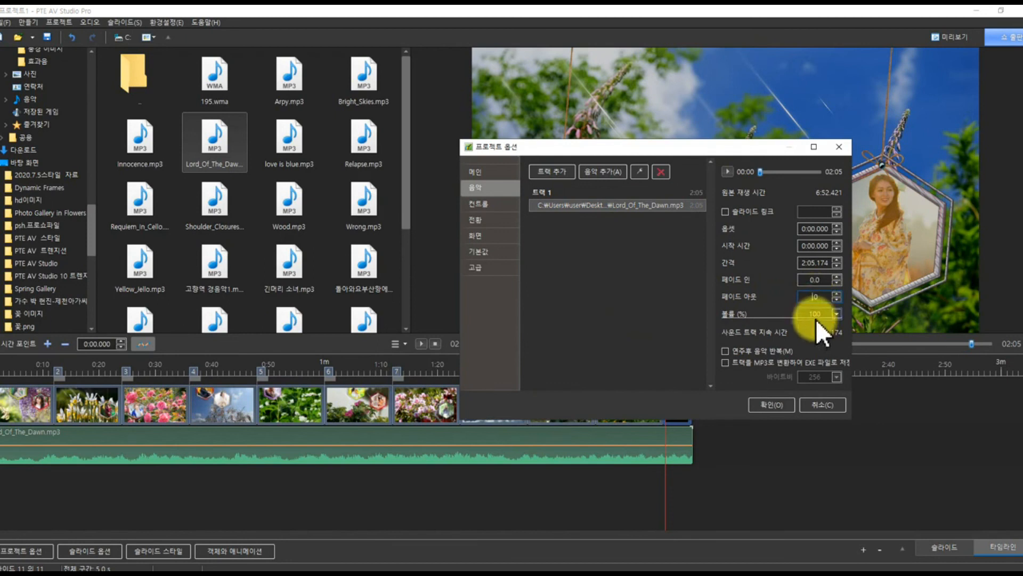
left_click(775, 401)
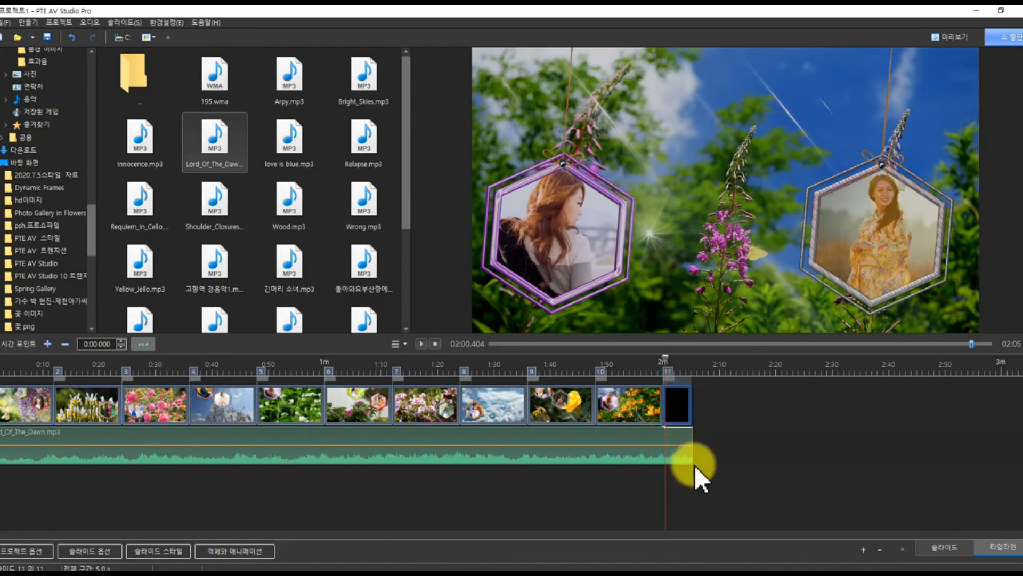
Add volume key points at the start and end of slide 11 on the music clip, lowering the last one to zero.
left_click(666, 446)
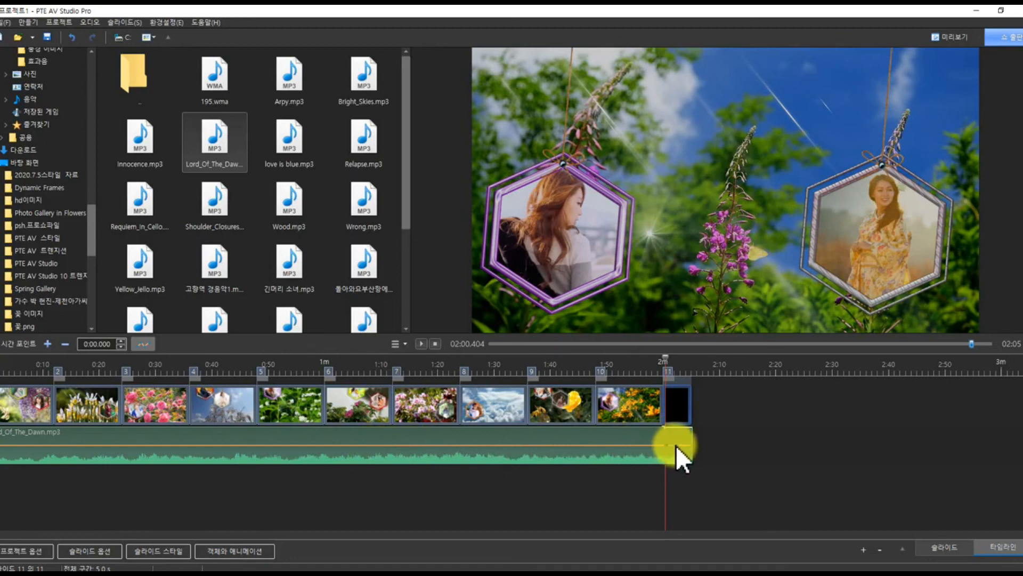
left_click_drag(692, 447, 690, 463)
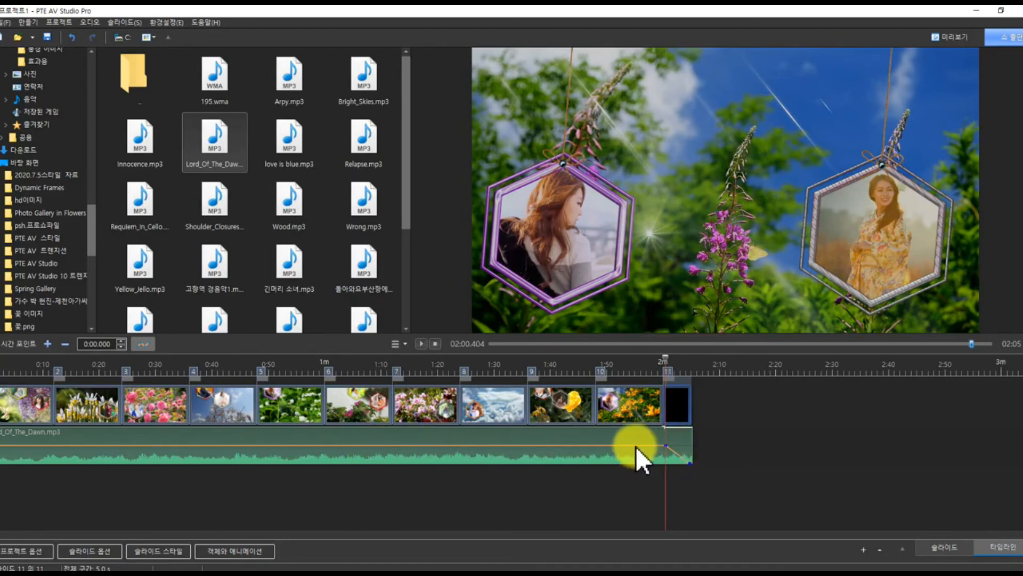
left_click_drag(690, 464, 690, 447)
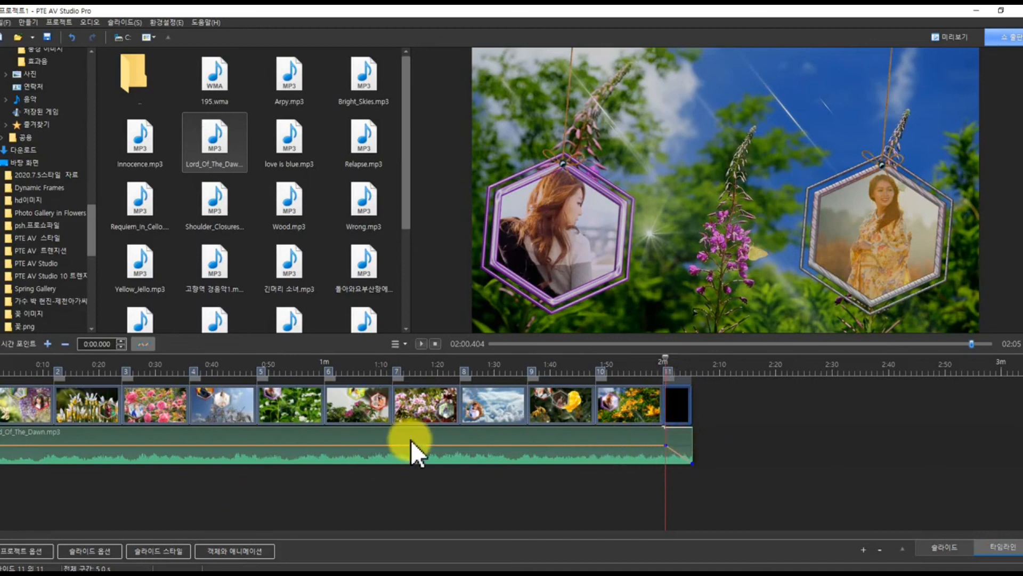
Return the playhead to the start and add a volume key point on the music clip at about 0:50.
left_click_drag(663, 358, 1, 383)
left_click(268, 445)
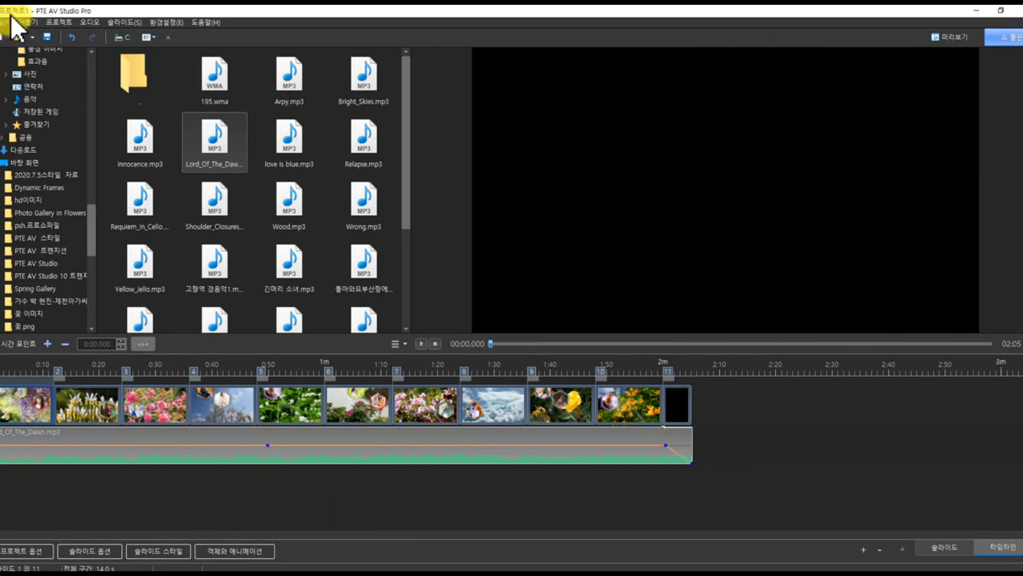
Undo the volume key point at about 0:50 and lower the music clip's key point at the start of slide 11.
left_click(72, 37)
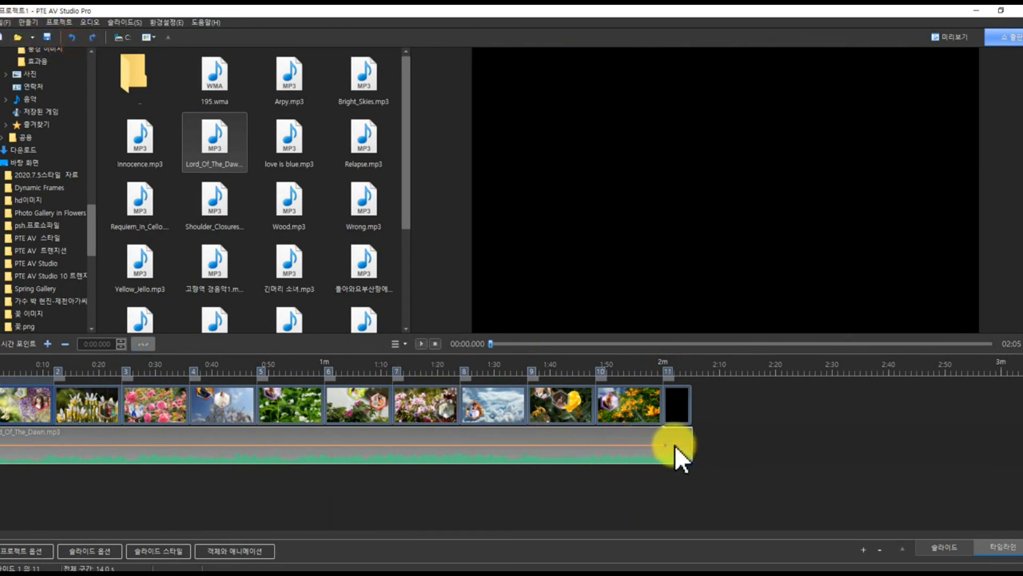
left_click_drag(666, 446, 668, 454)
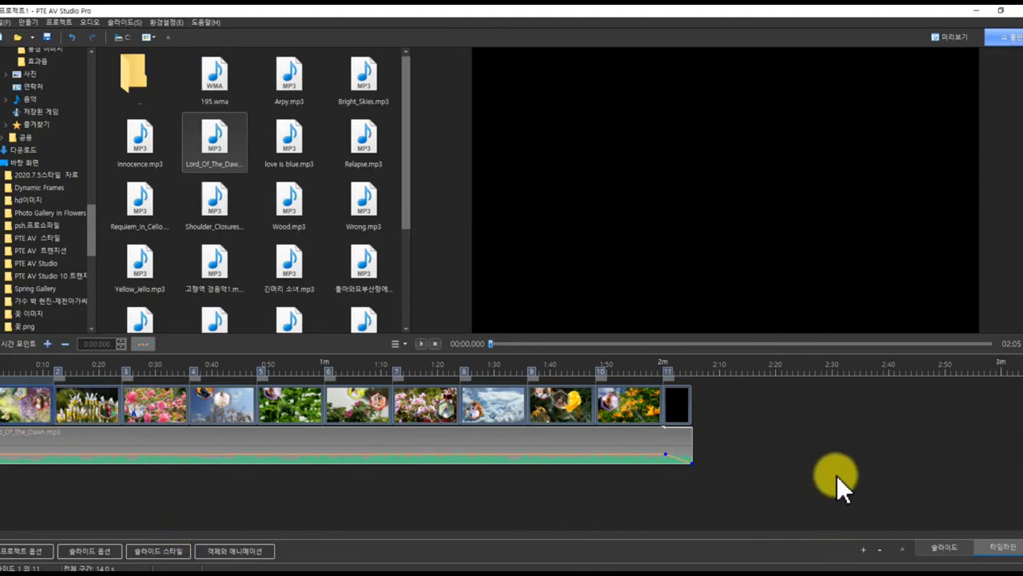
Add a volume key point on the music clip at about 0:05, within slide 1, and lower it slightly.
left_click(876, 553)
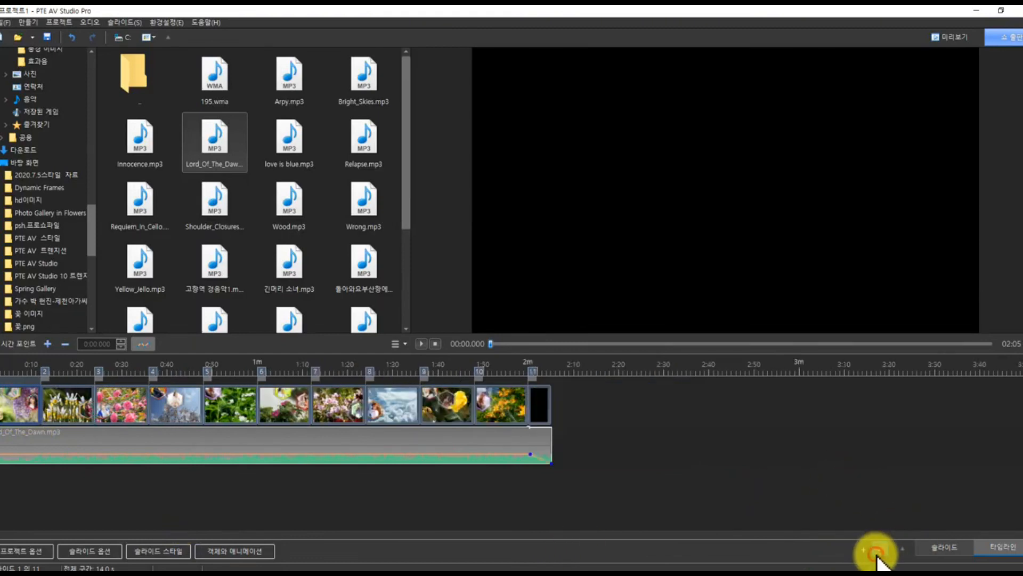
left_click(860, 552)
left_click(859, 552)
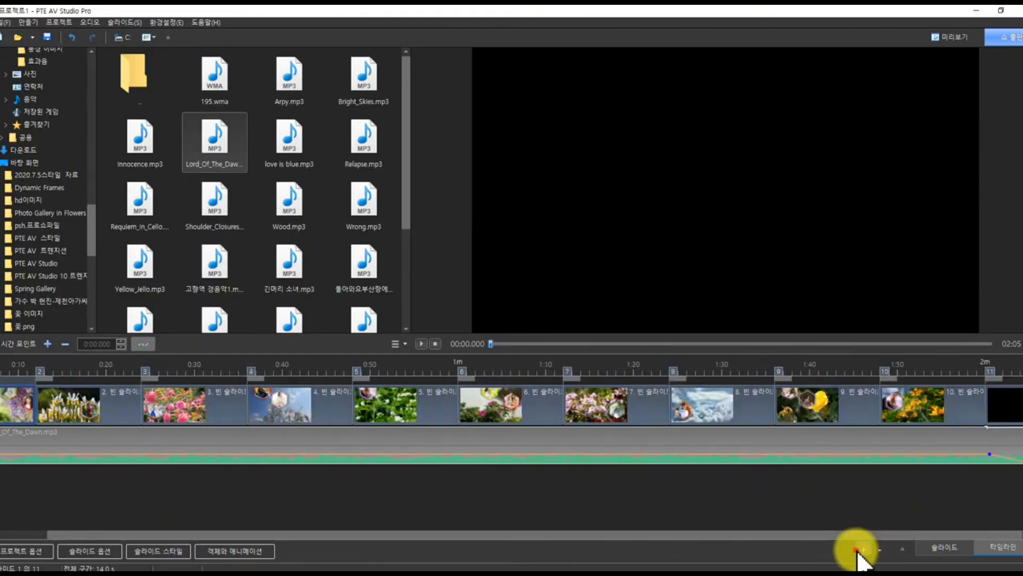
left_click(860, 551)
left_click_drag(691, 535, 178, 534)
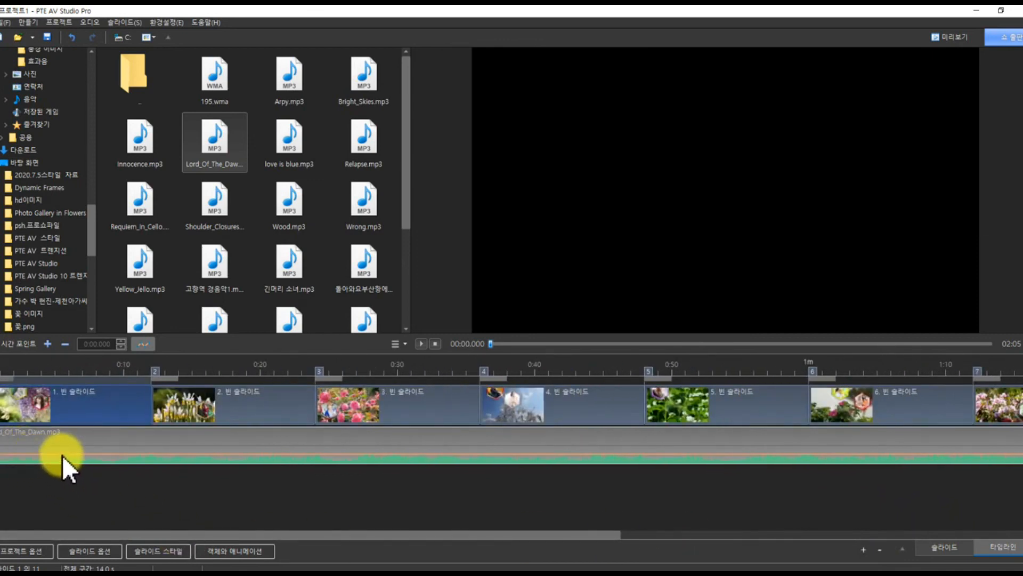
left_click_drag(62, 454, 61, 457)
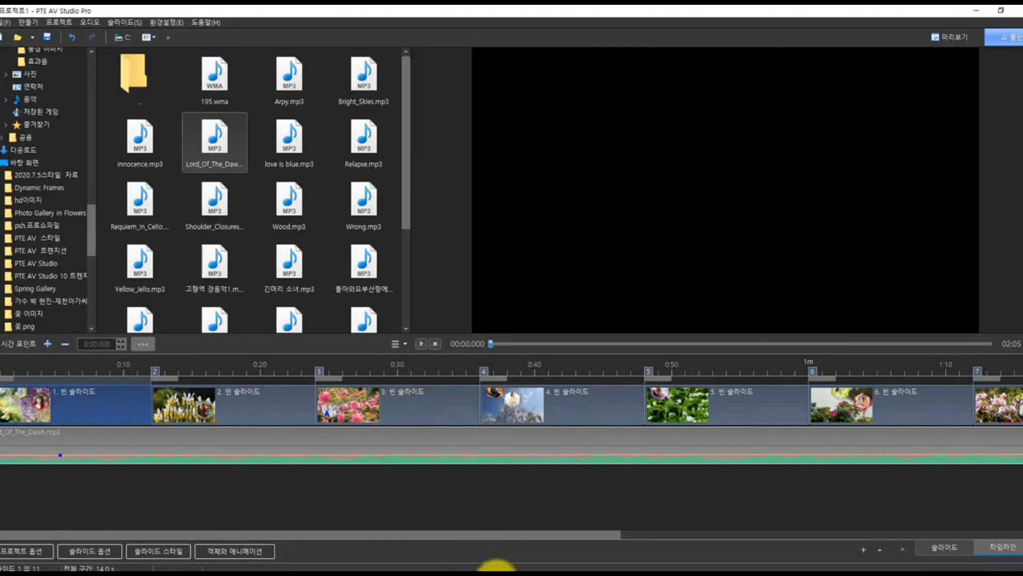
Play the slideshow from the beginning to check the music volume.
mouse_move(494, 569)
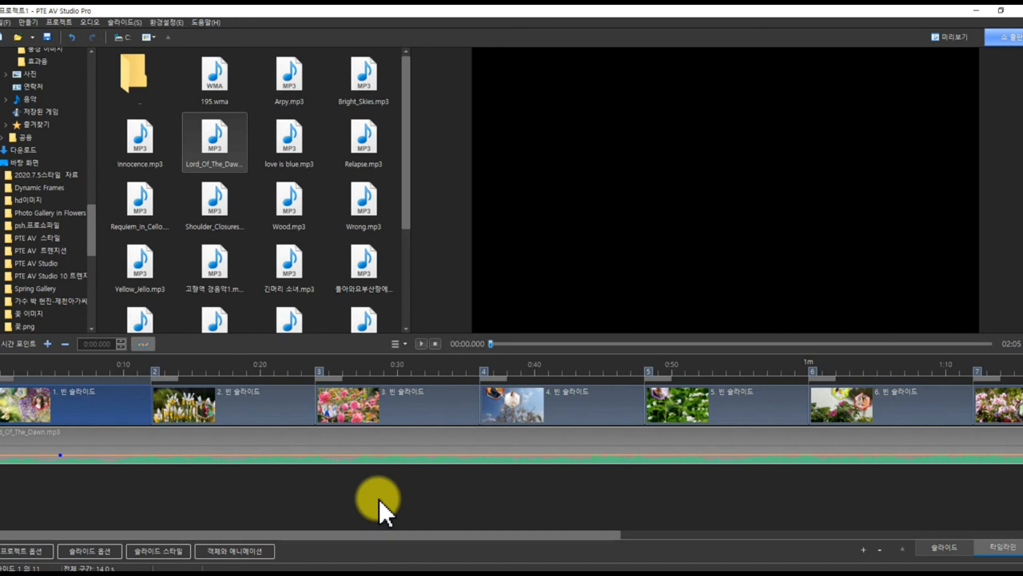
left_click(426, 342)
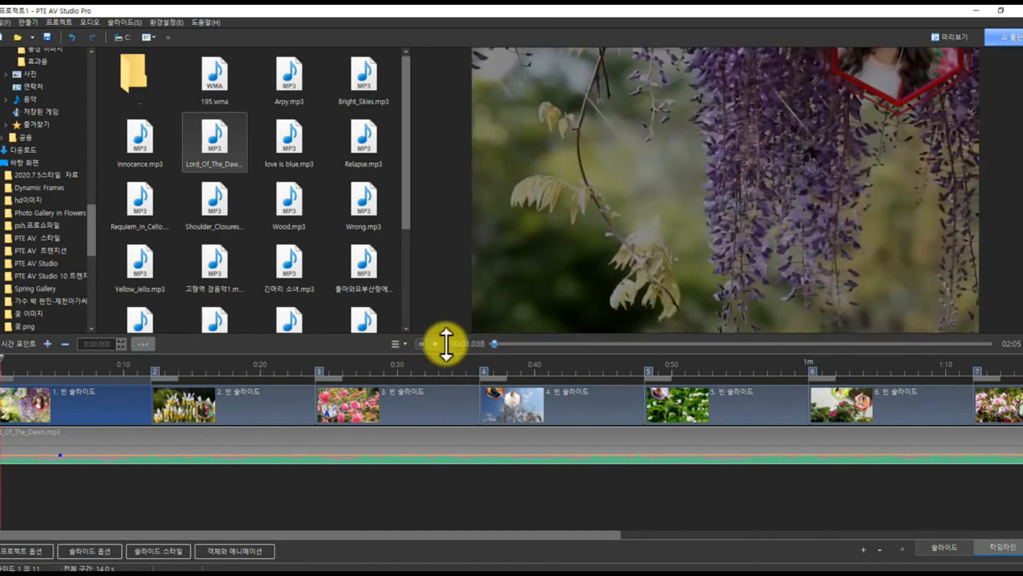